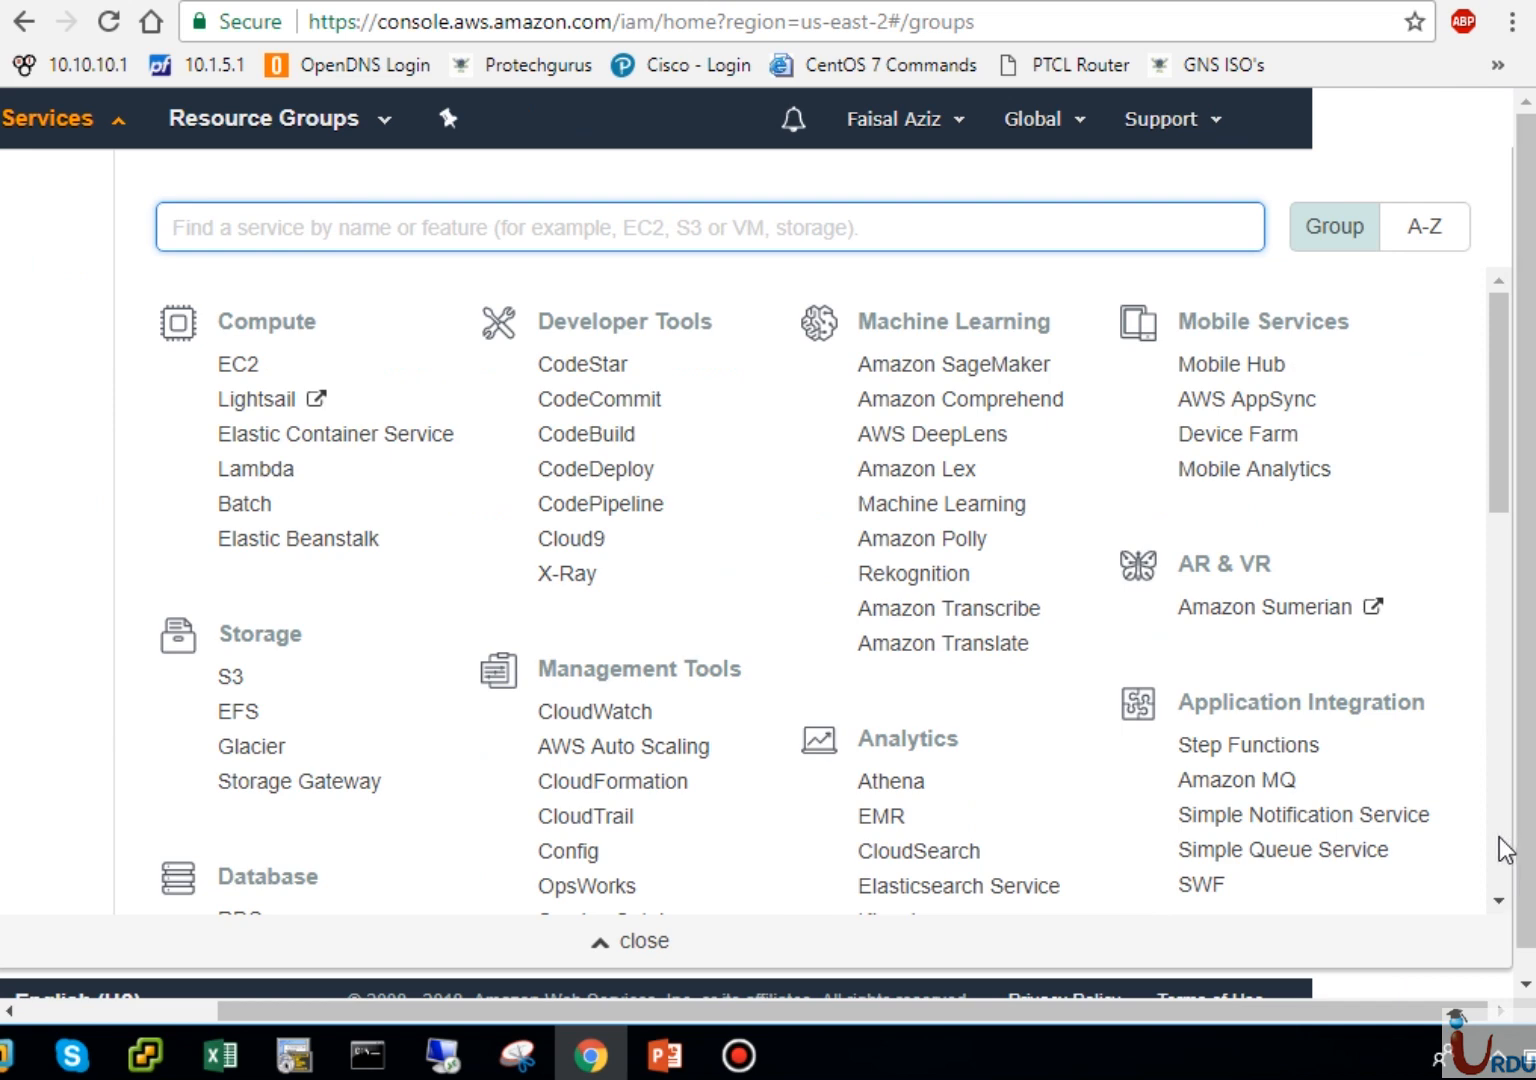
Step: Open the IAM service from the Security, Identity & Compliance group of the services list
left_click(1499, 837)
left_click_drag(1502, 817, 1526, 710)
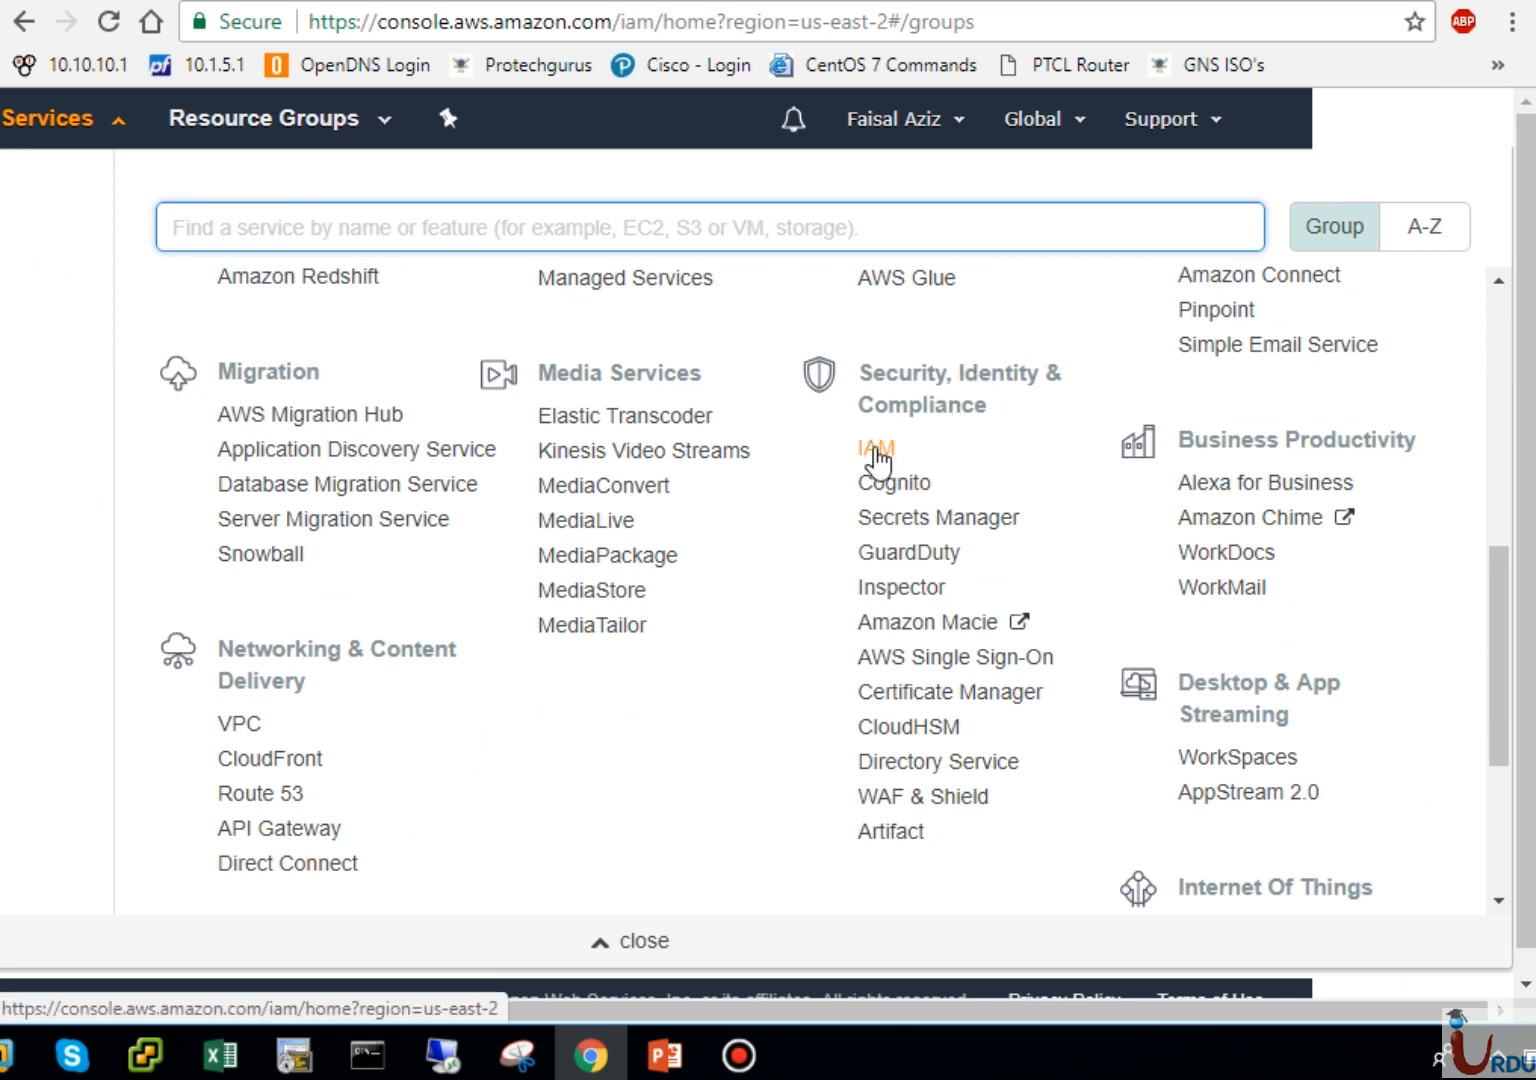
left_click(875, 449)
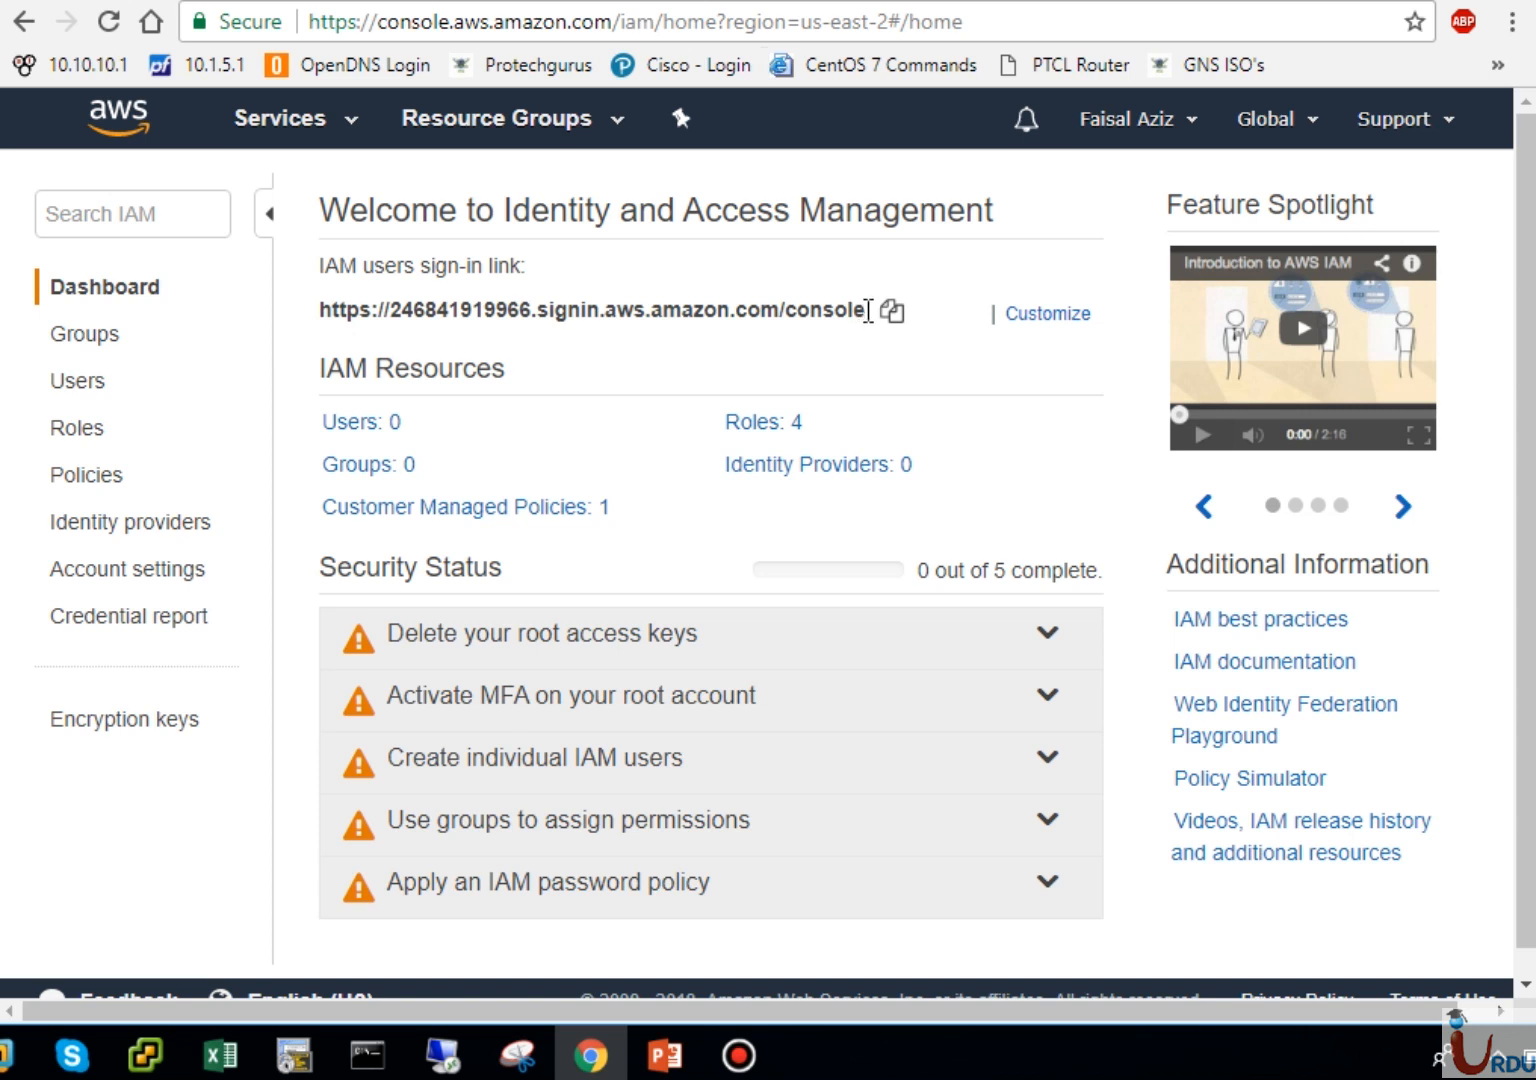
Step: Customize the IAM users sign-in link by creating the account alias uita
left_click_drag(862, 310, 320, 311)
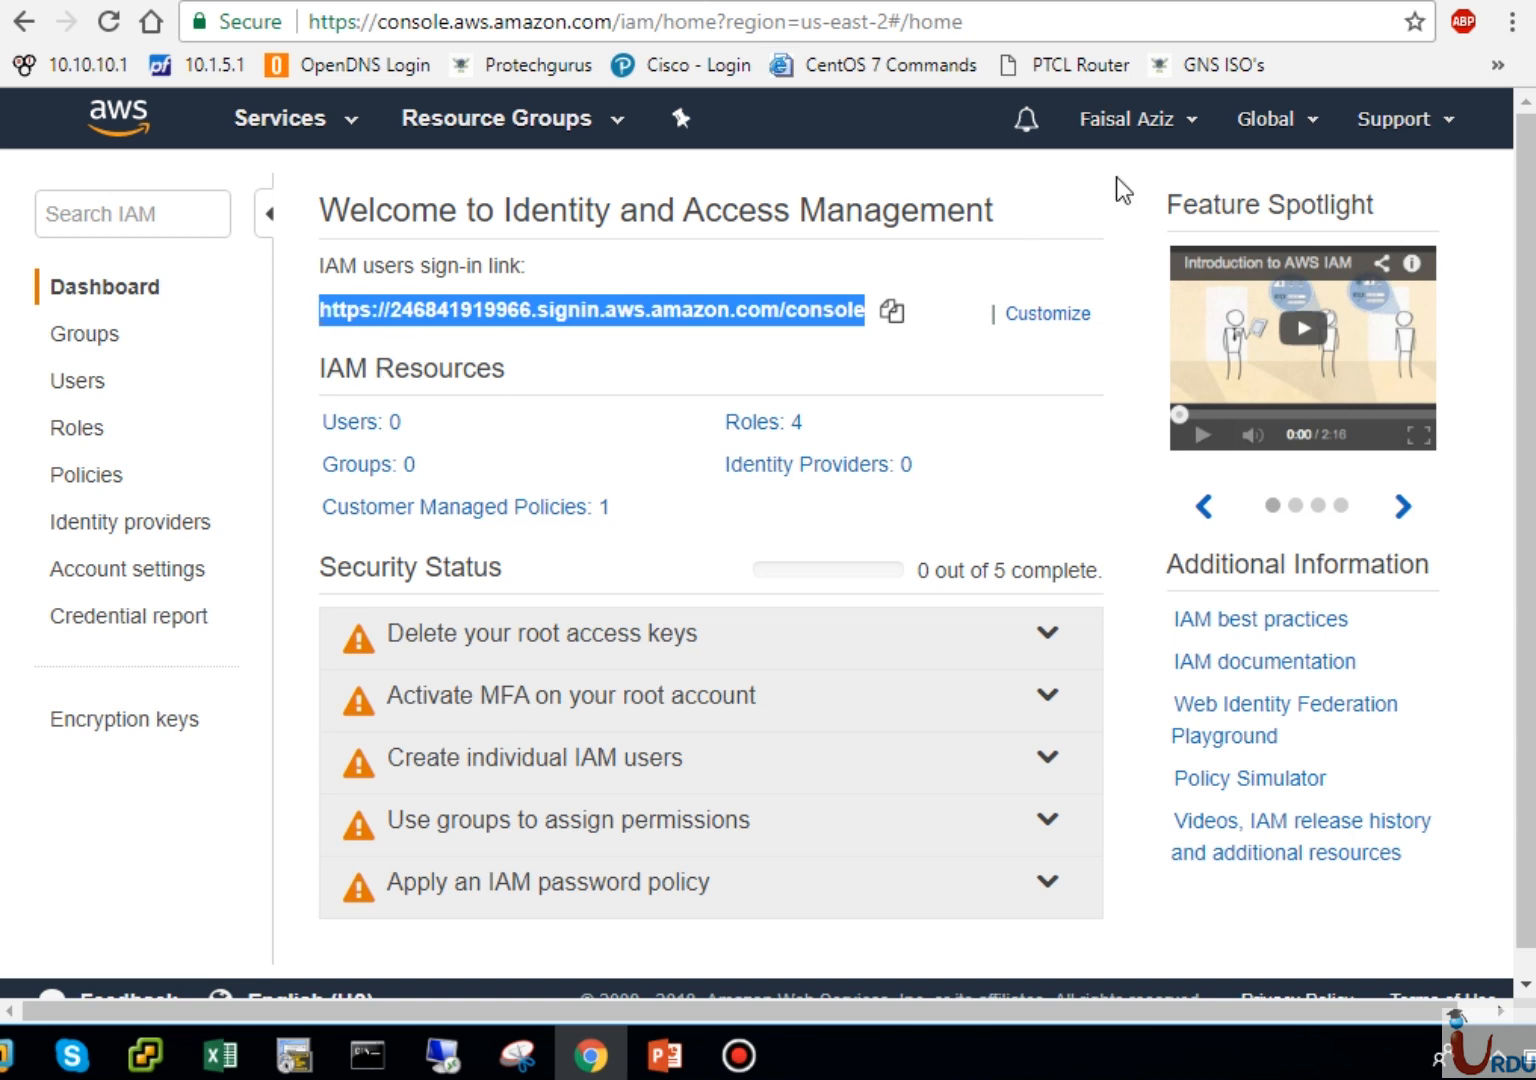
left_click(566, 372)
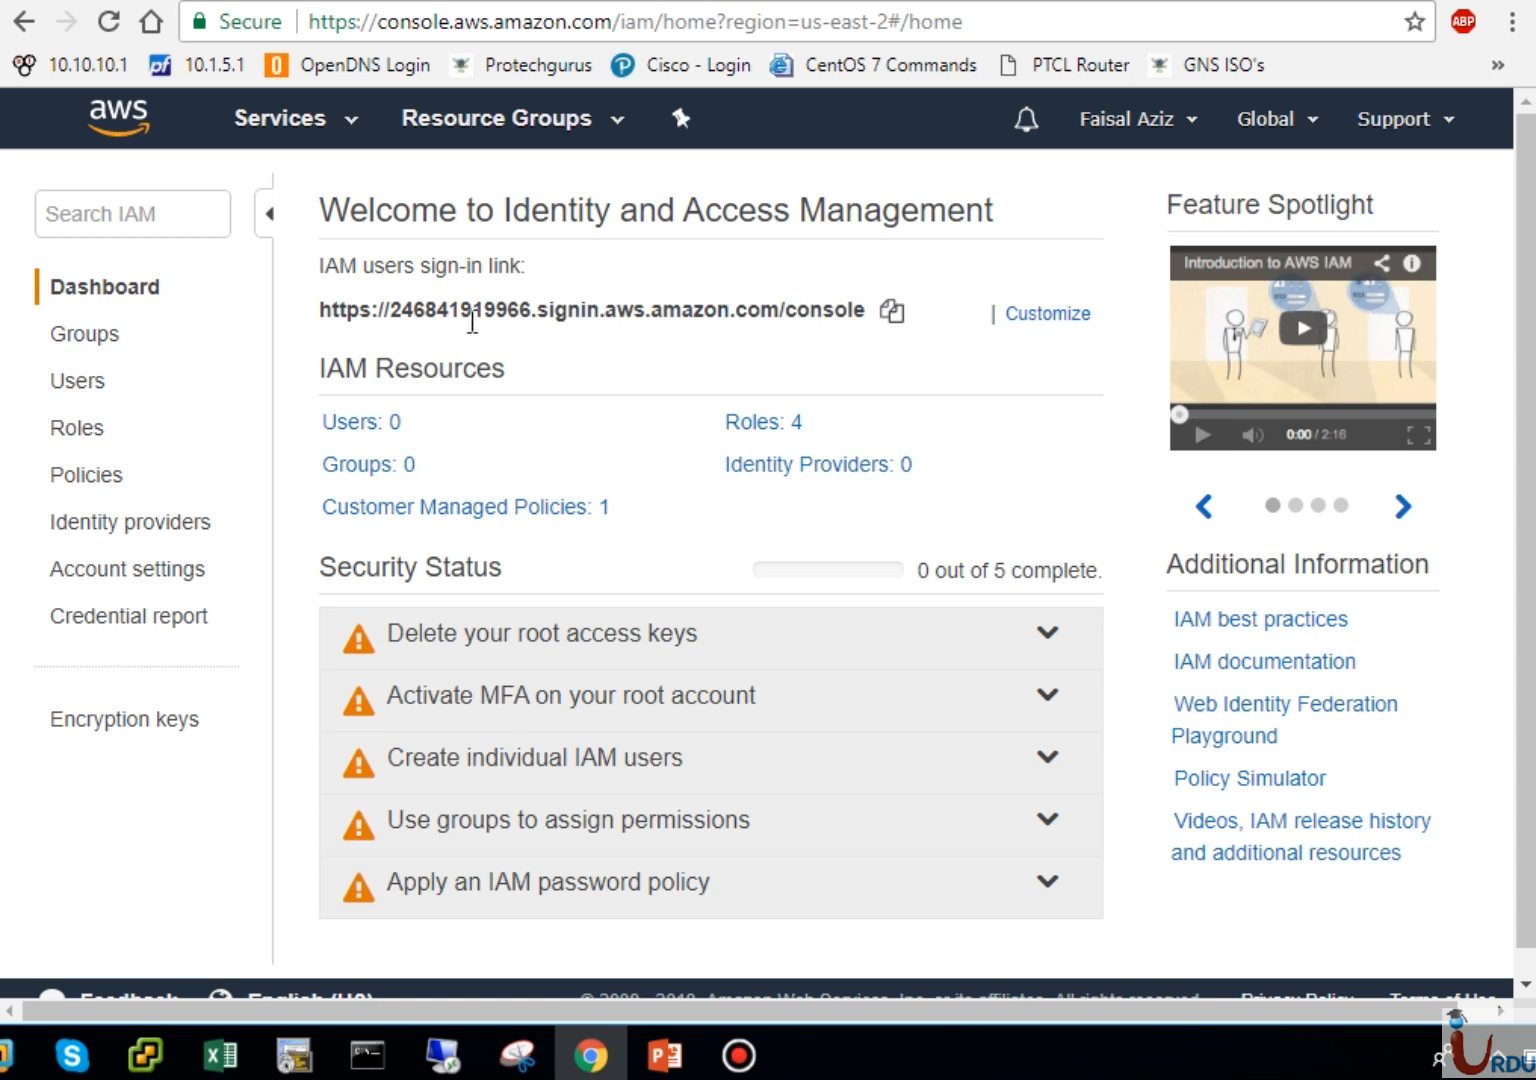
triple_click(530, 312)
mouse_move(530, 312)
left_mouse_down()
mouse_move(414, 312)
mouse_move(511, 310)
left_mouse_up()
triple_click(393, 310)
left_click(1063, 320)
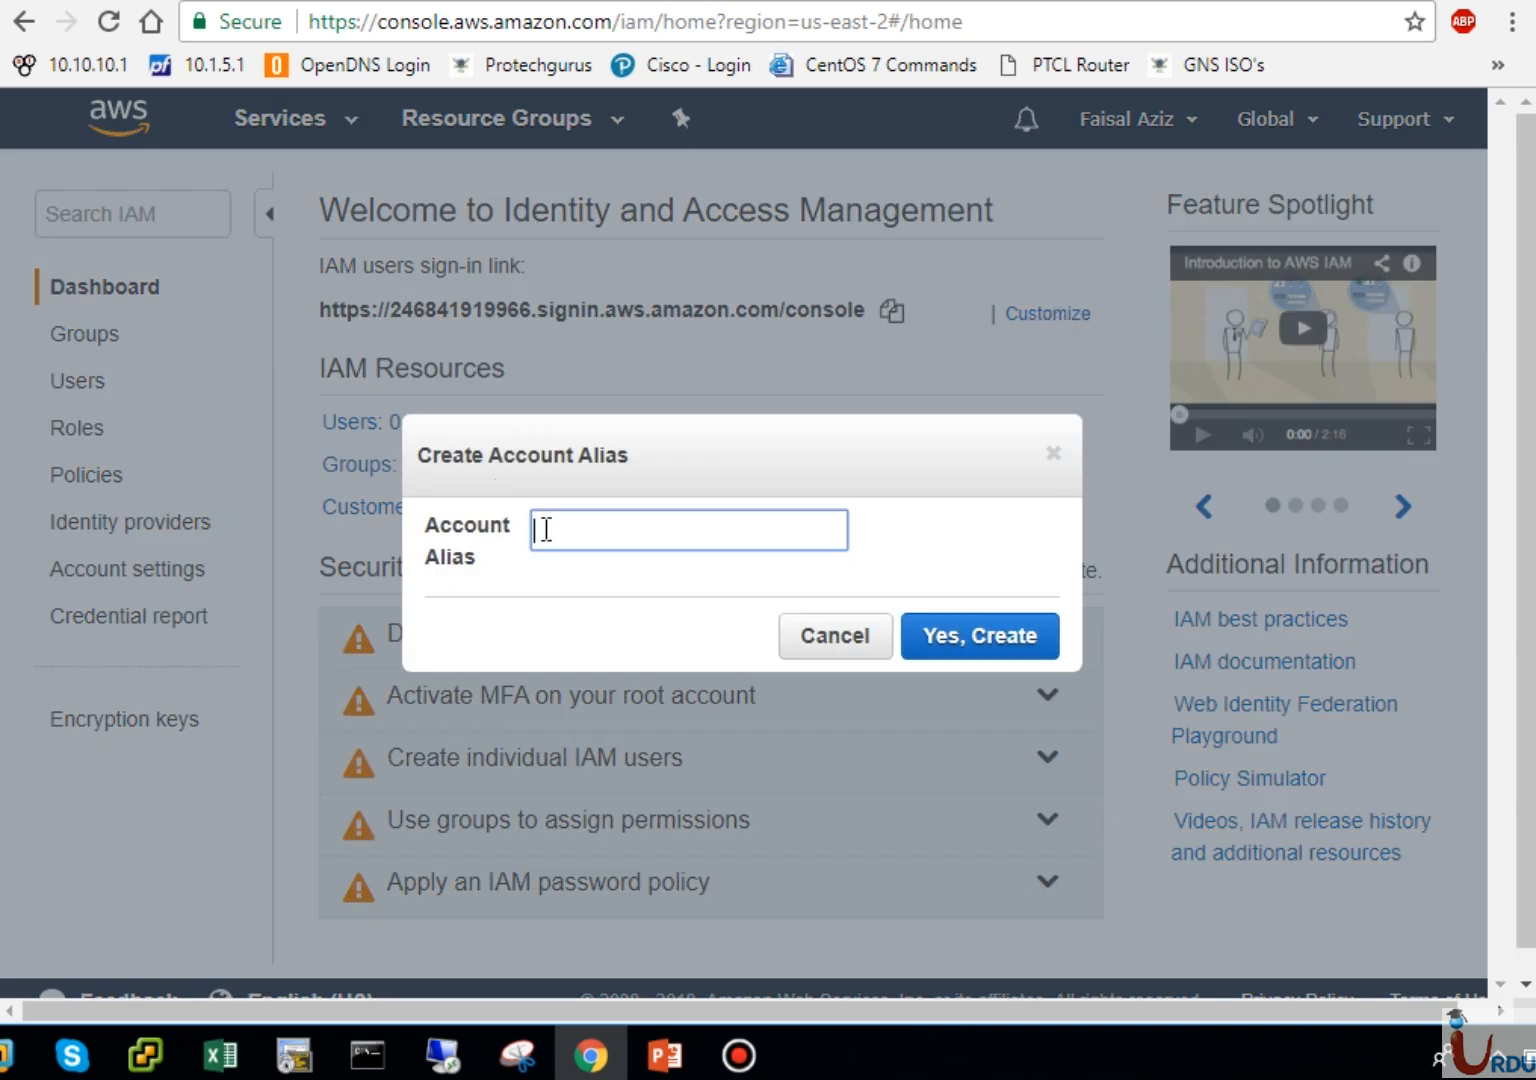
type("ulta")
left_click(970, 642)
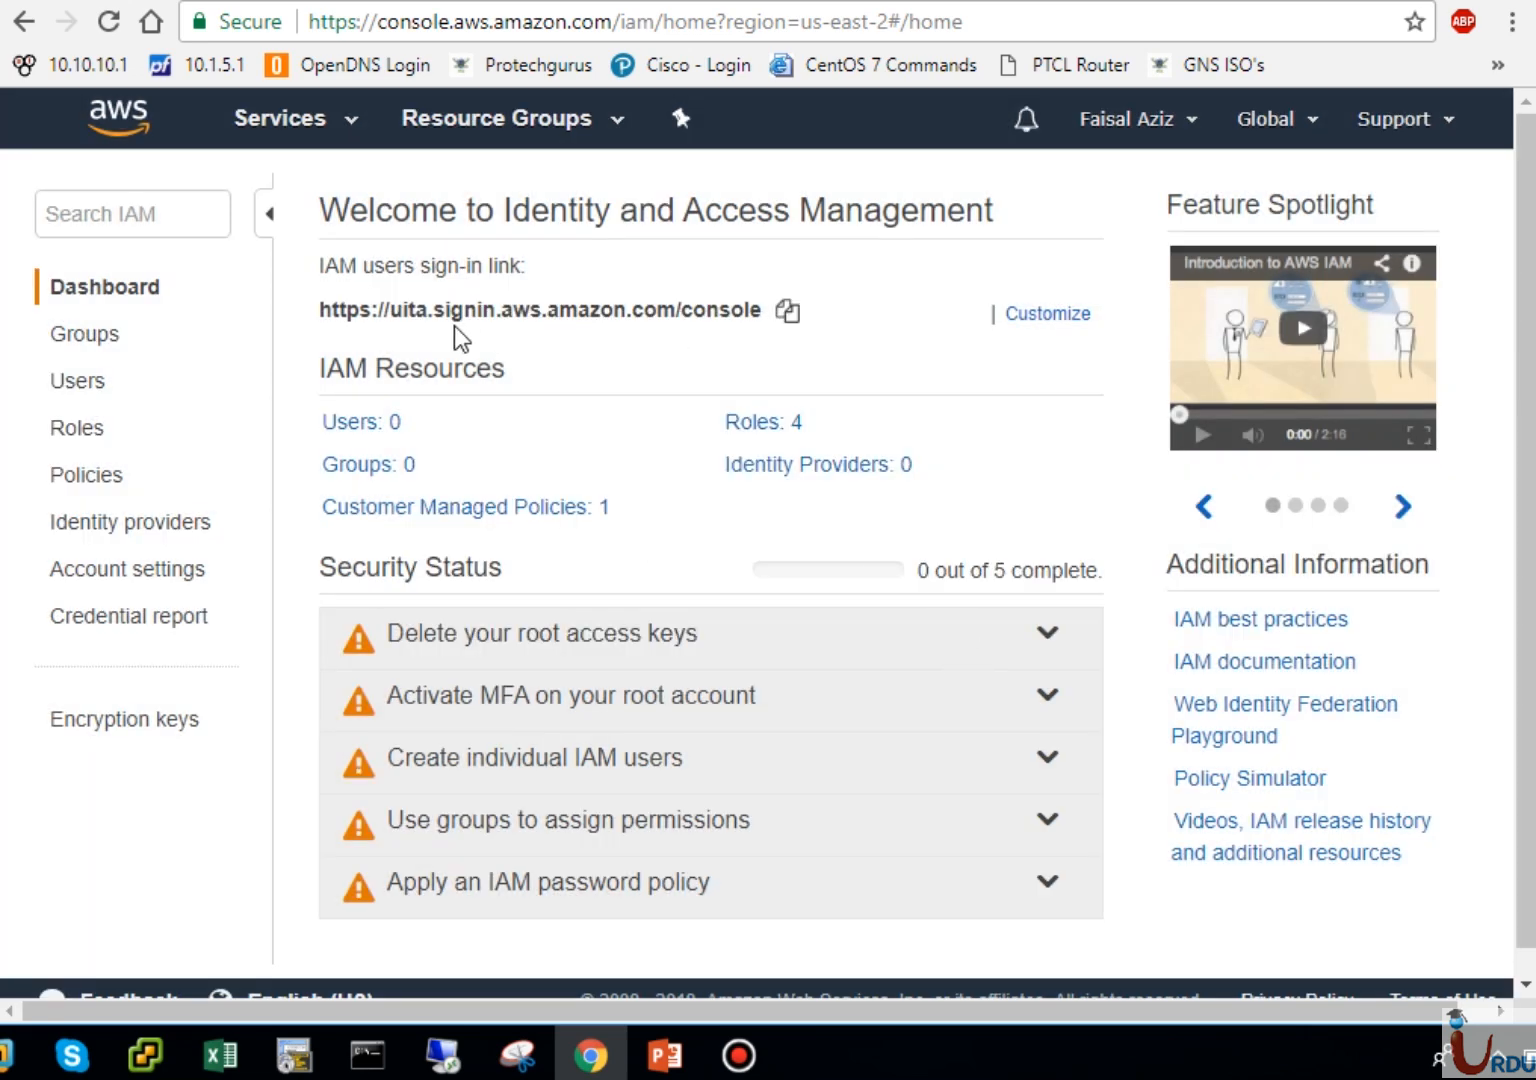
Step: Copy the customized IAM users sign-in link and open it in a new browser tab
triple_click(385, 308)
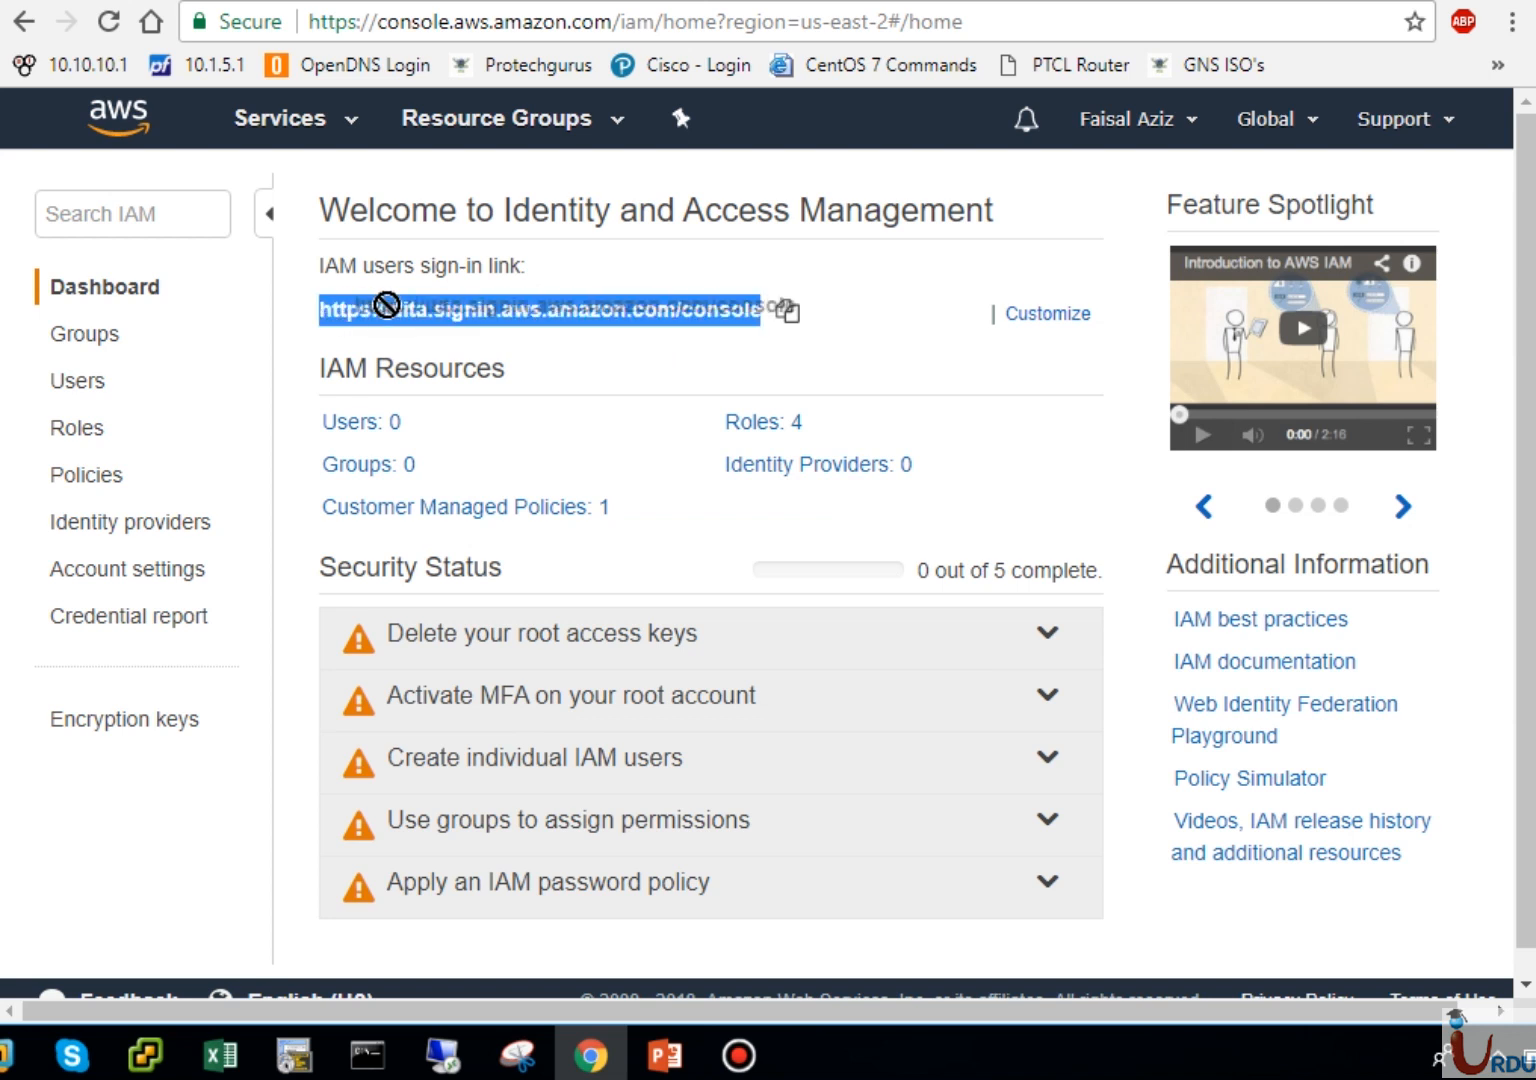
left_click(474, 305)
triple_click(474, 305)
key("ctrl+c")
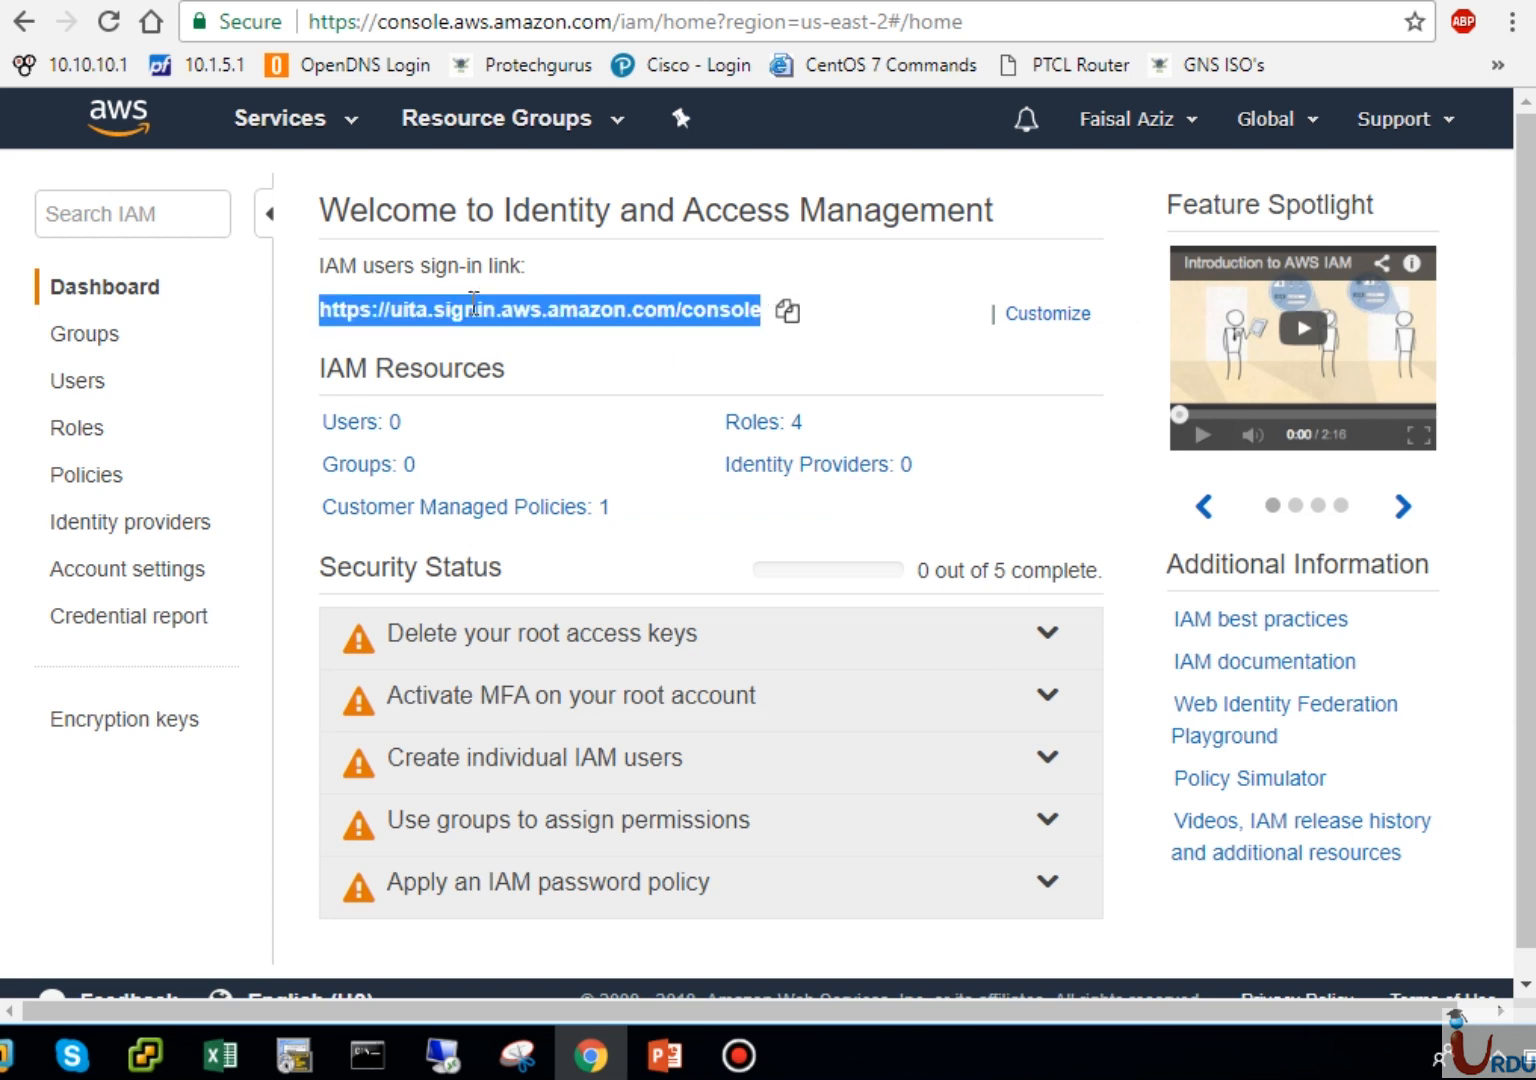
key("ctrl+t")
key("ctrl+v")
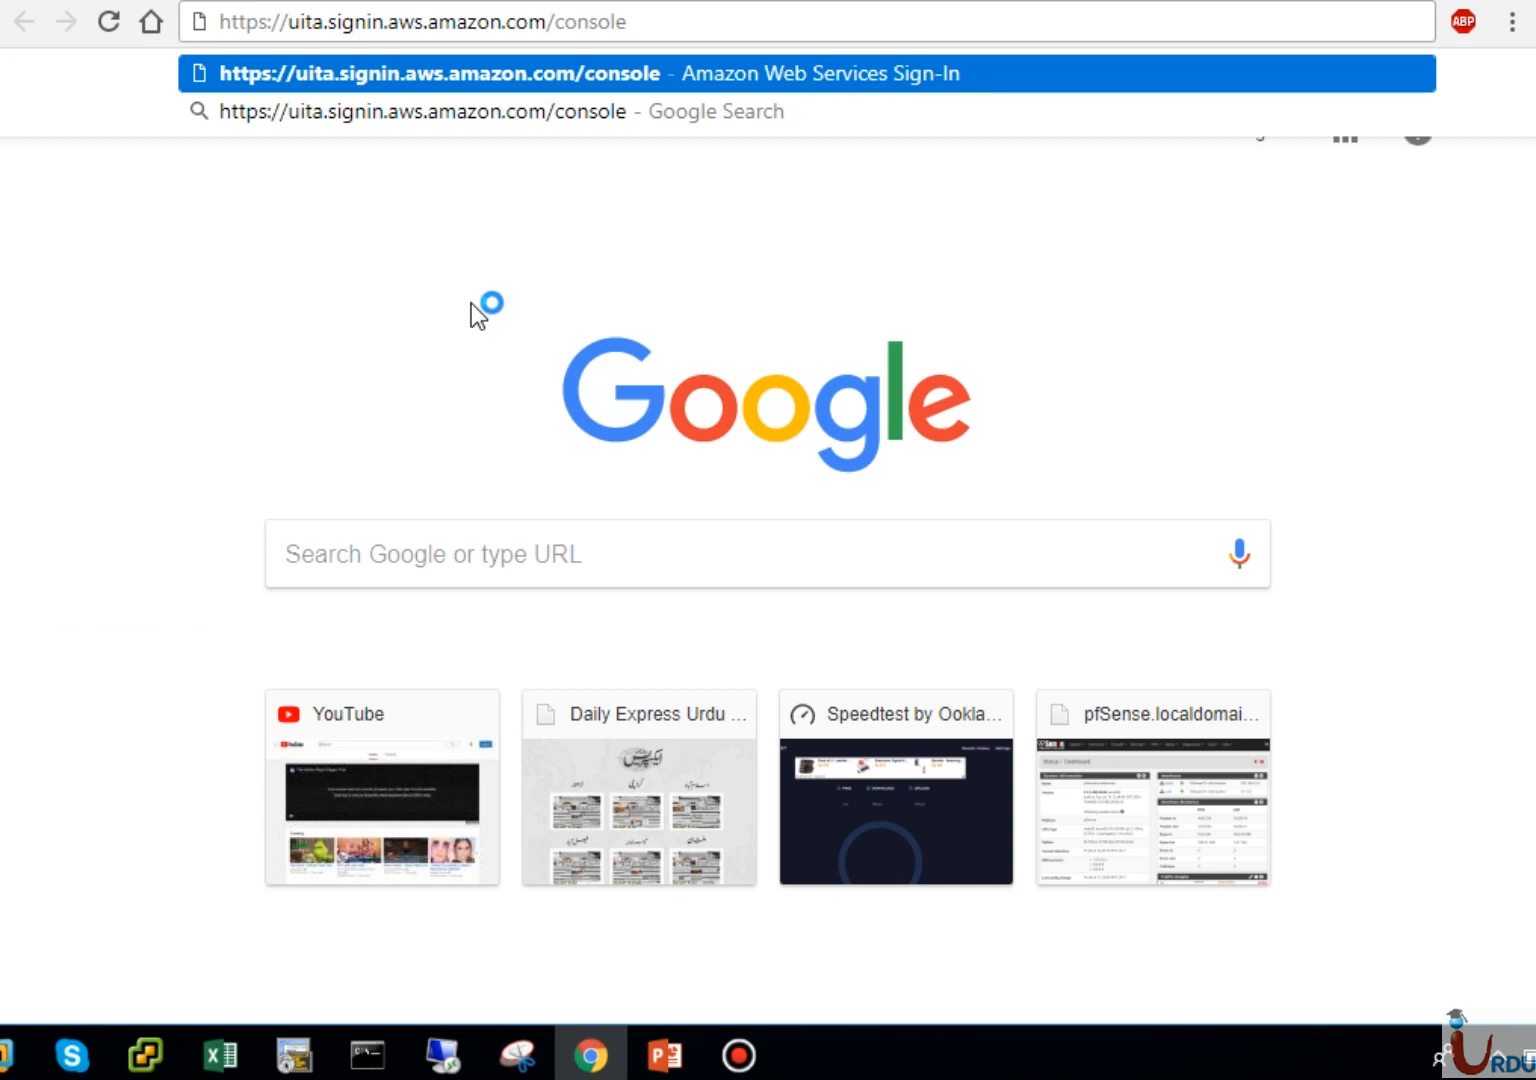
key("Return")
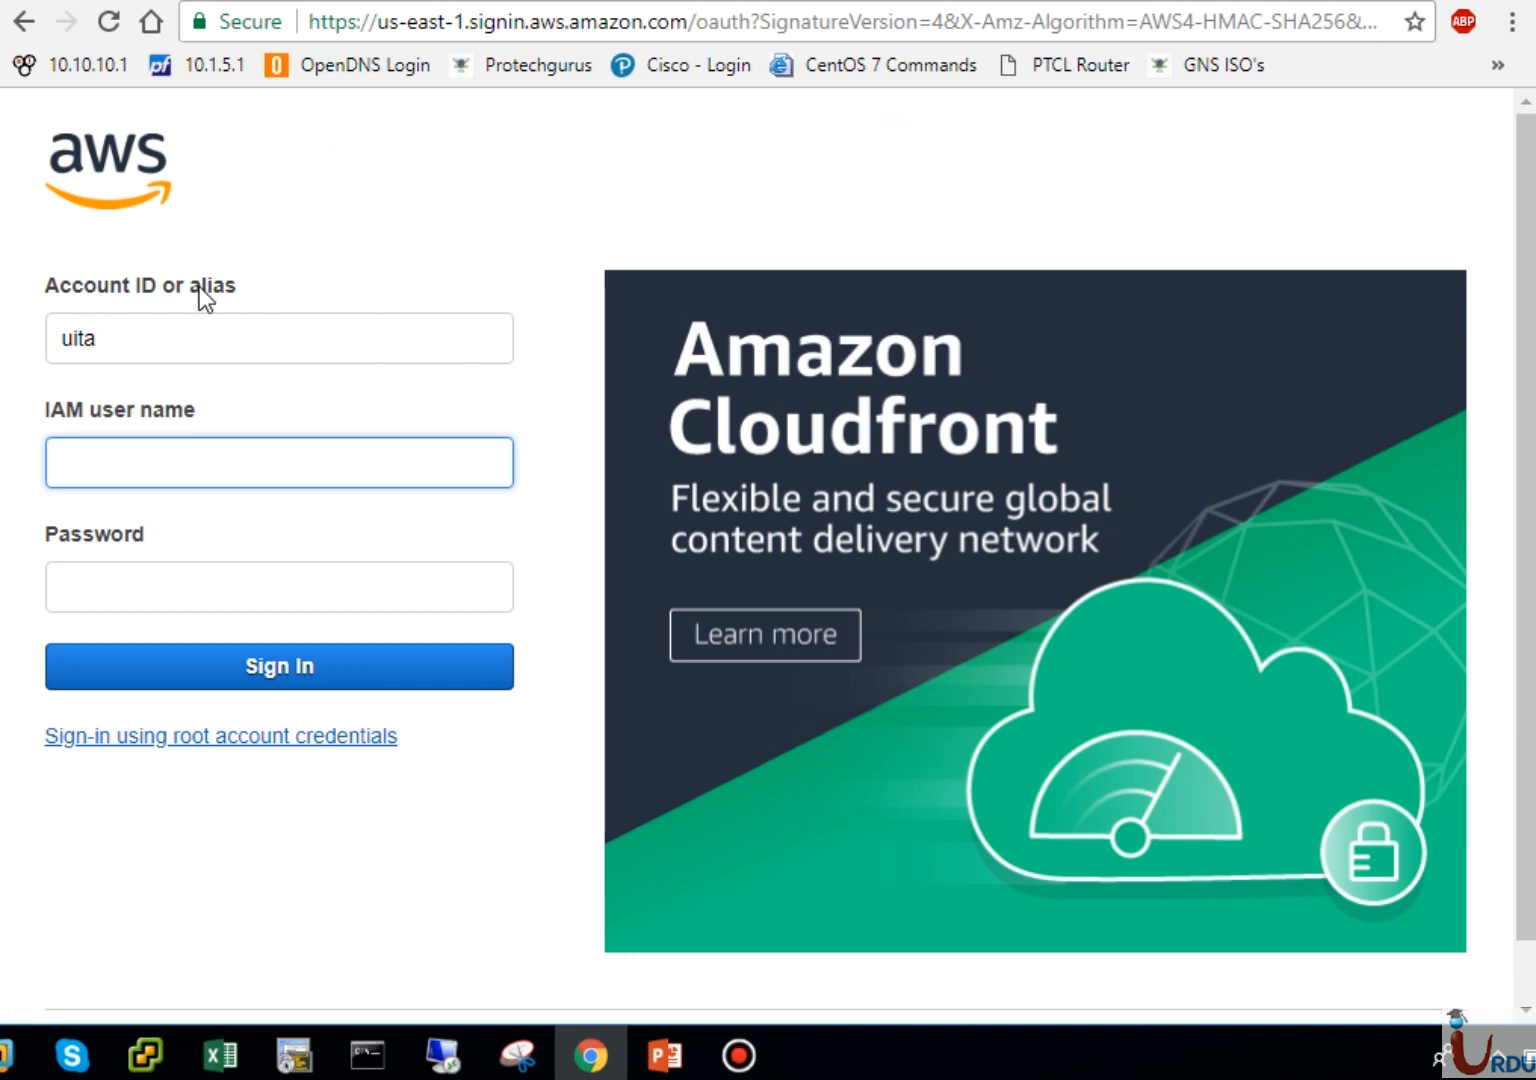
Step: Review the account alias, IAM user name and password fields of the sign-in form
double_click(149, 334)
left_click(200, 334)
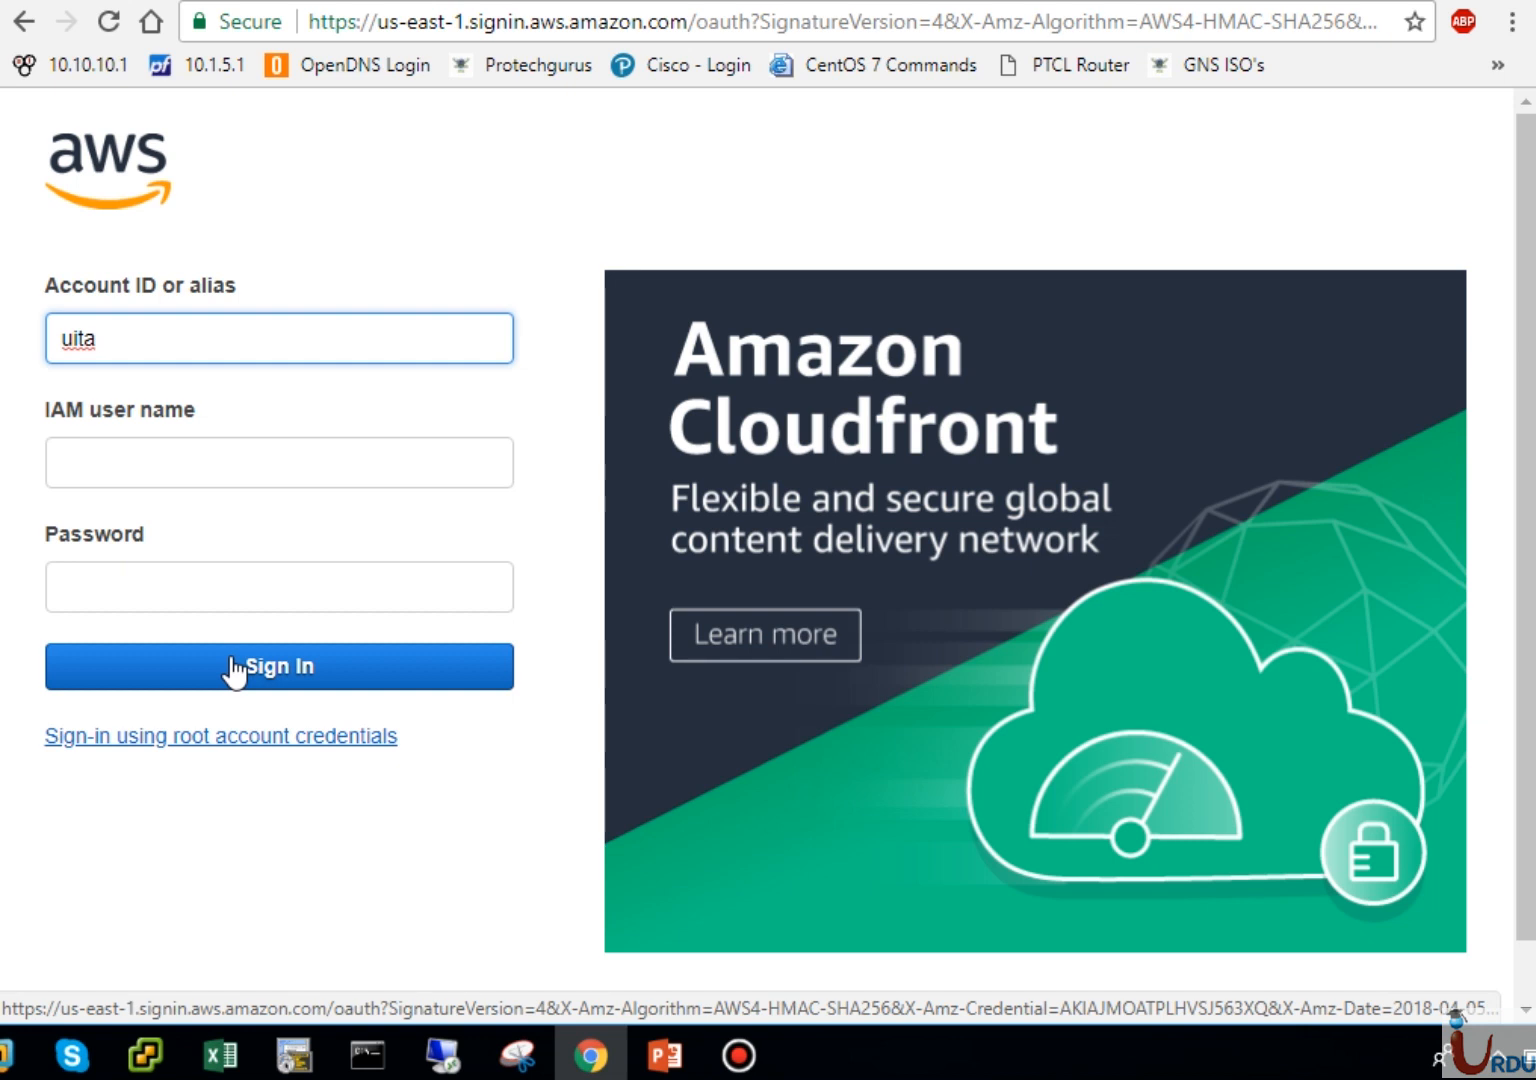
left_click(175, 455)
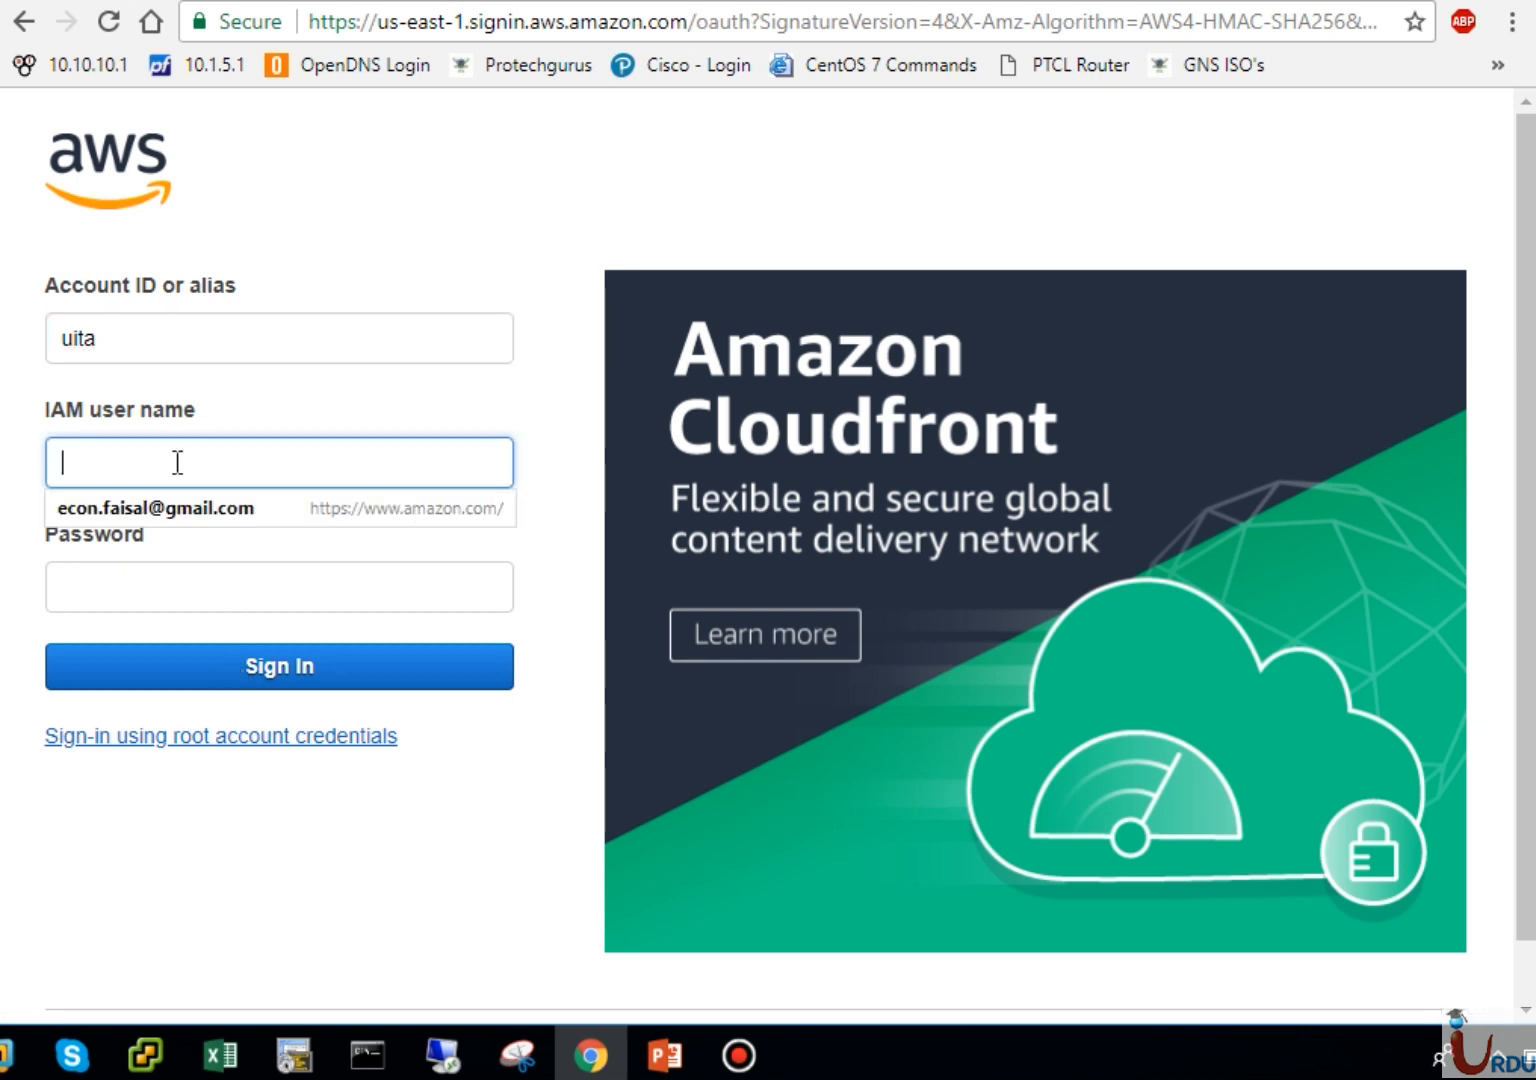
left_click(171, 590)
left_click(552, 690)
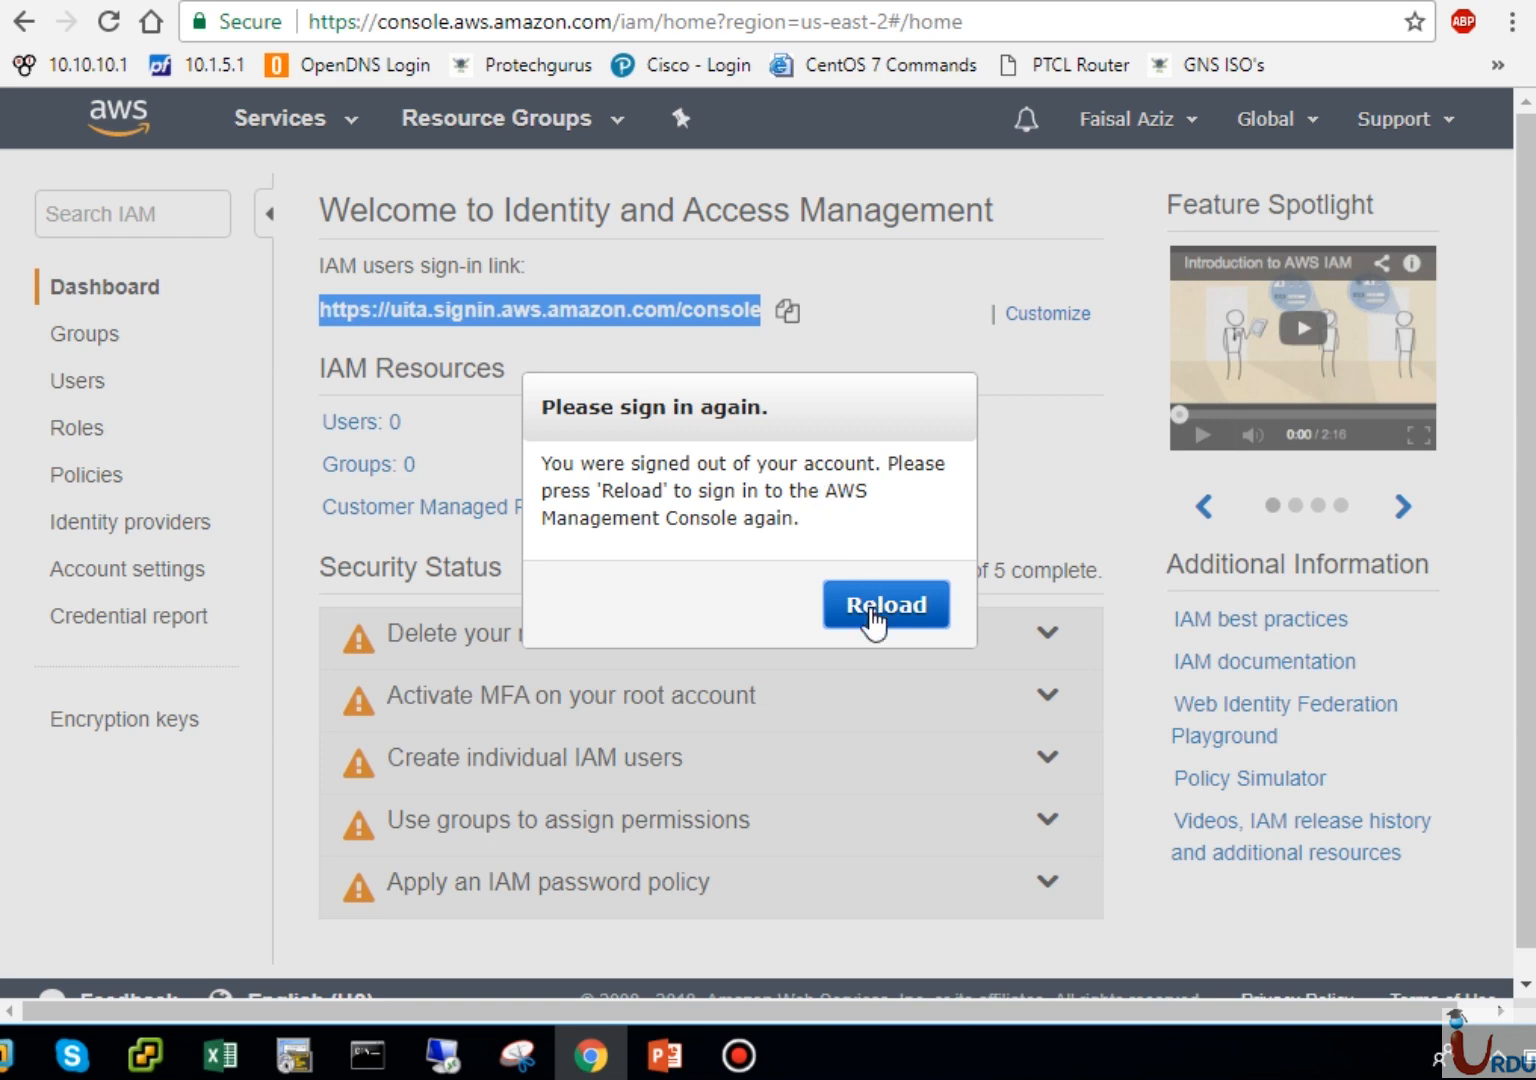
Step: Reload the signed-out console and try to sign in as an IAM user with the prefilled credentials
left_click(875, 620)
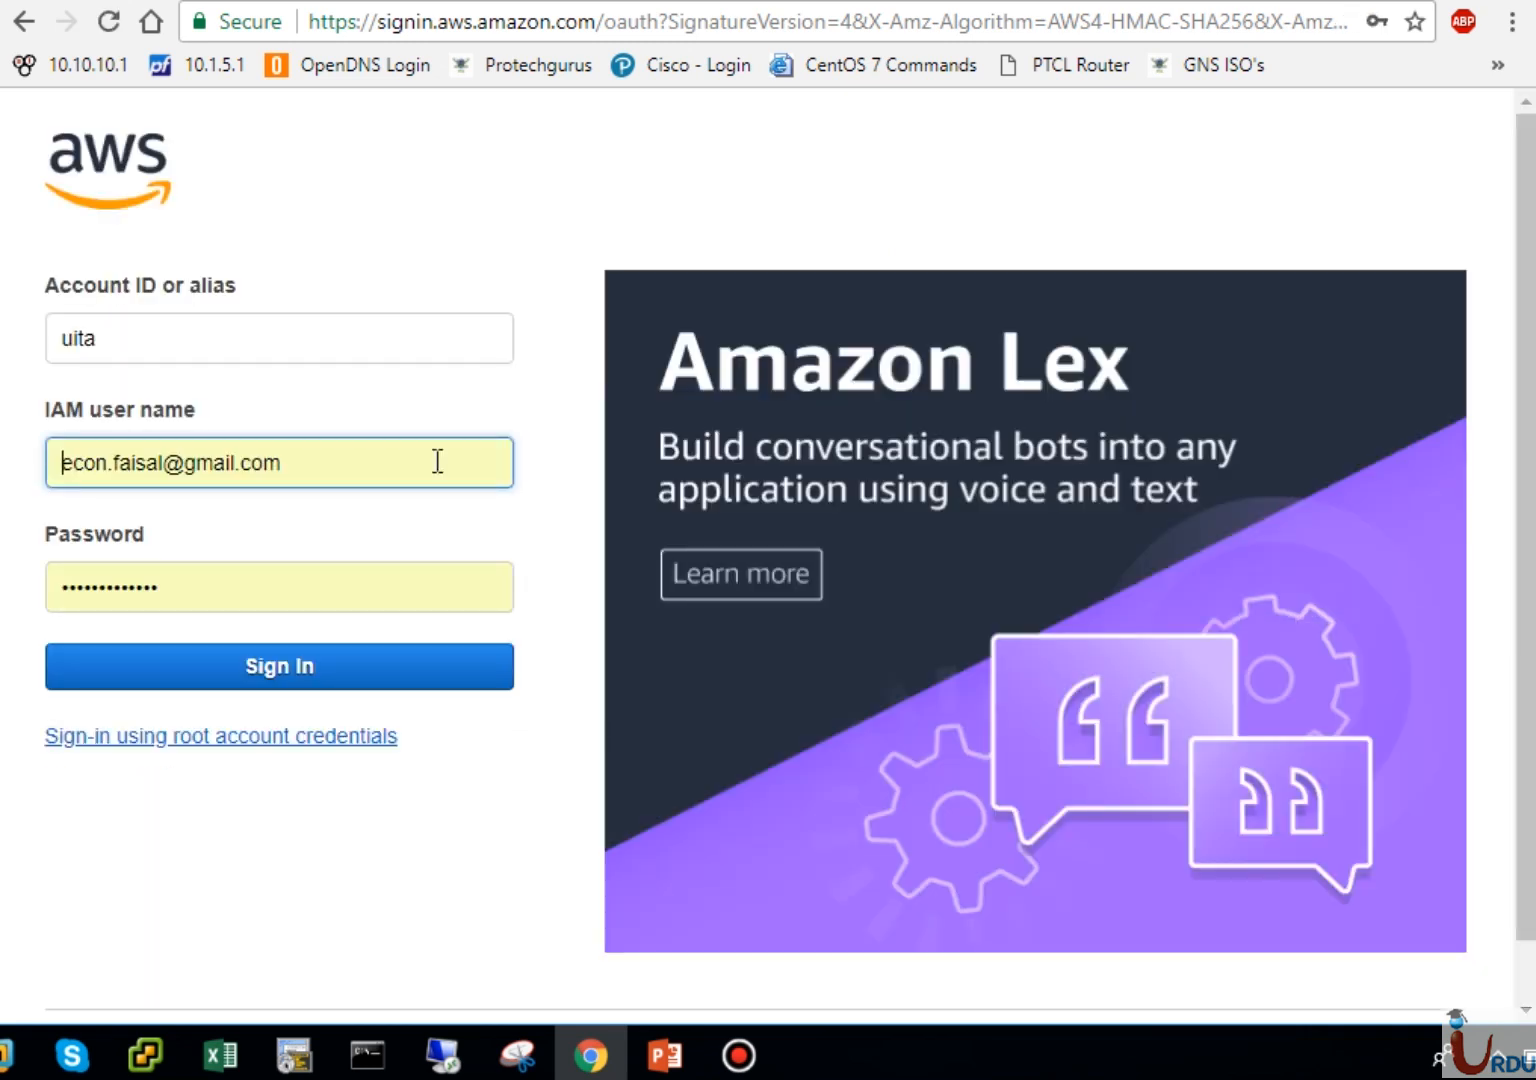
left_click(270, 690)
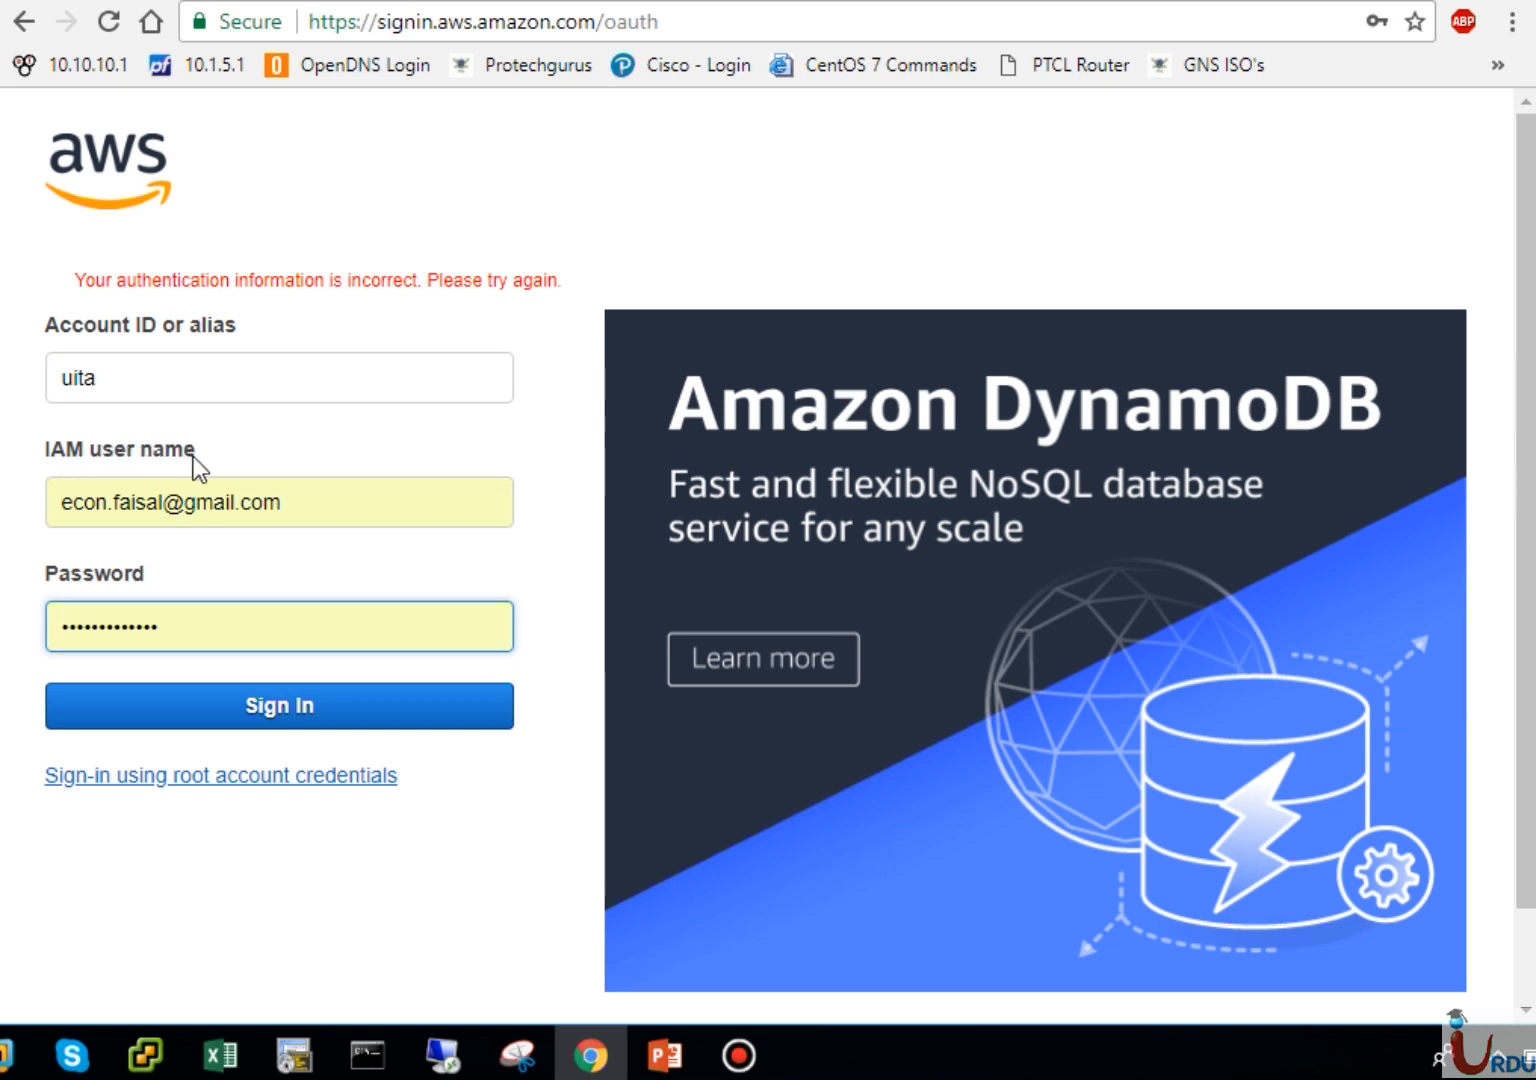
triple_click(284, 503)
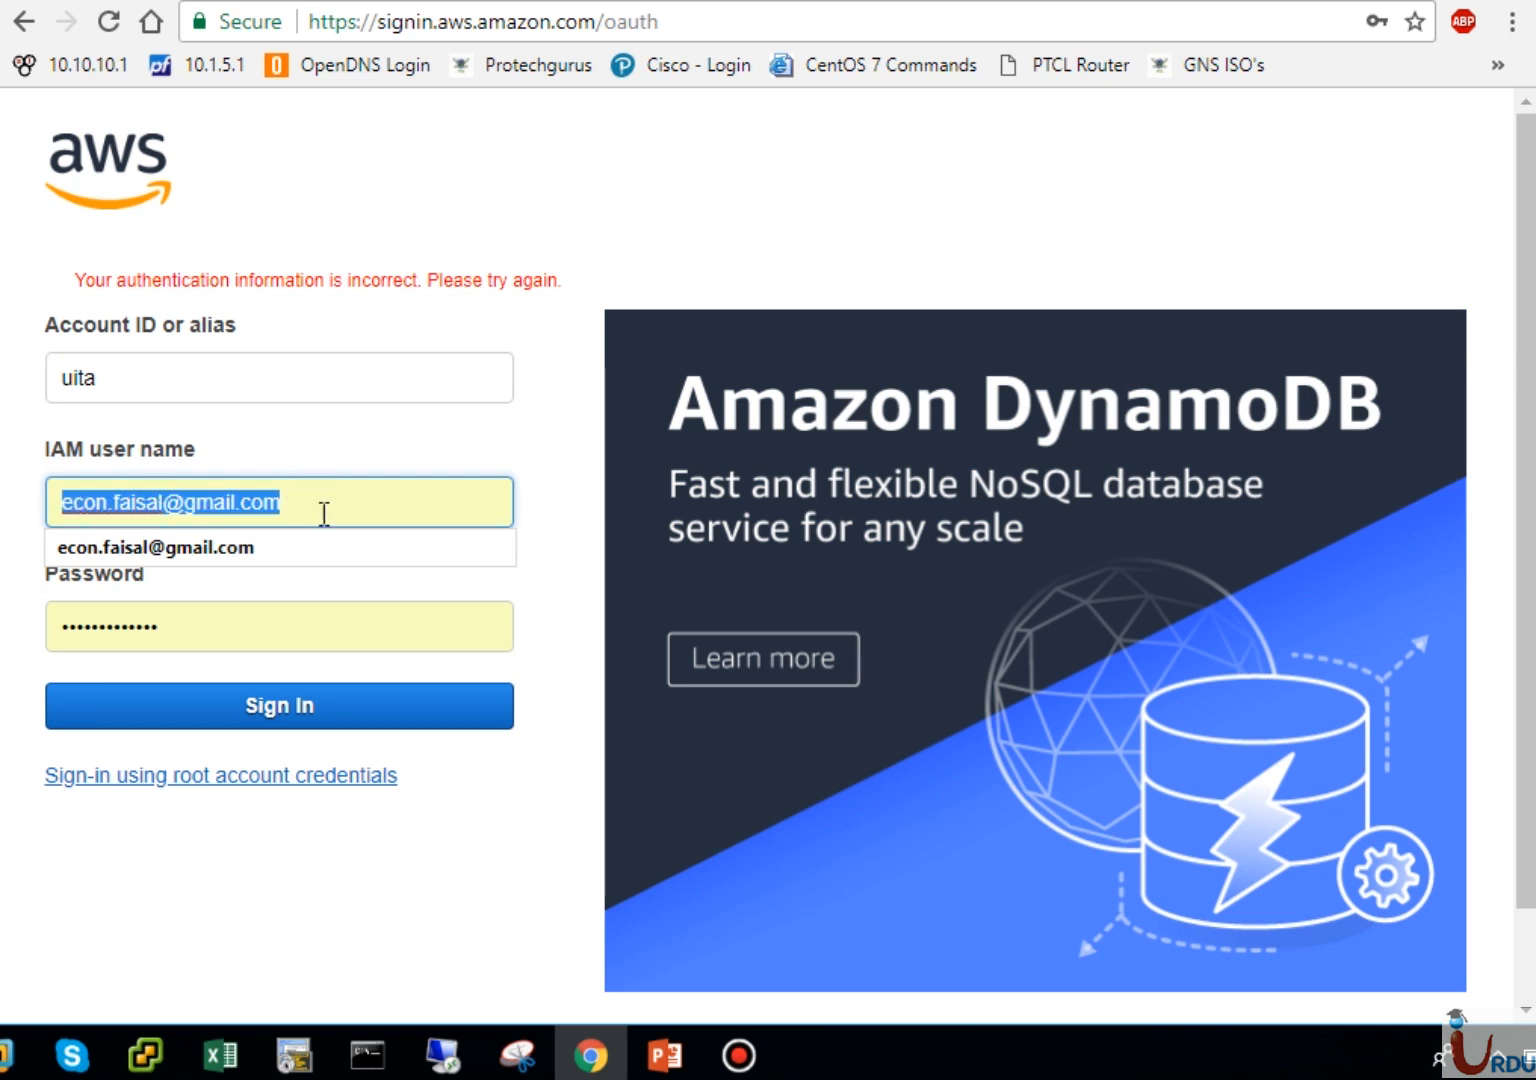
left_click(326, 610)
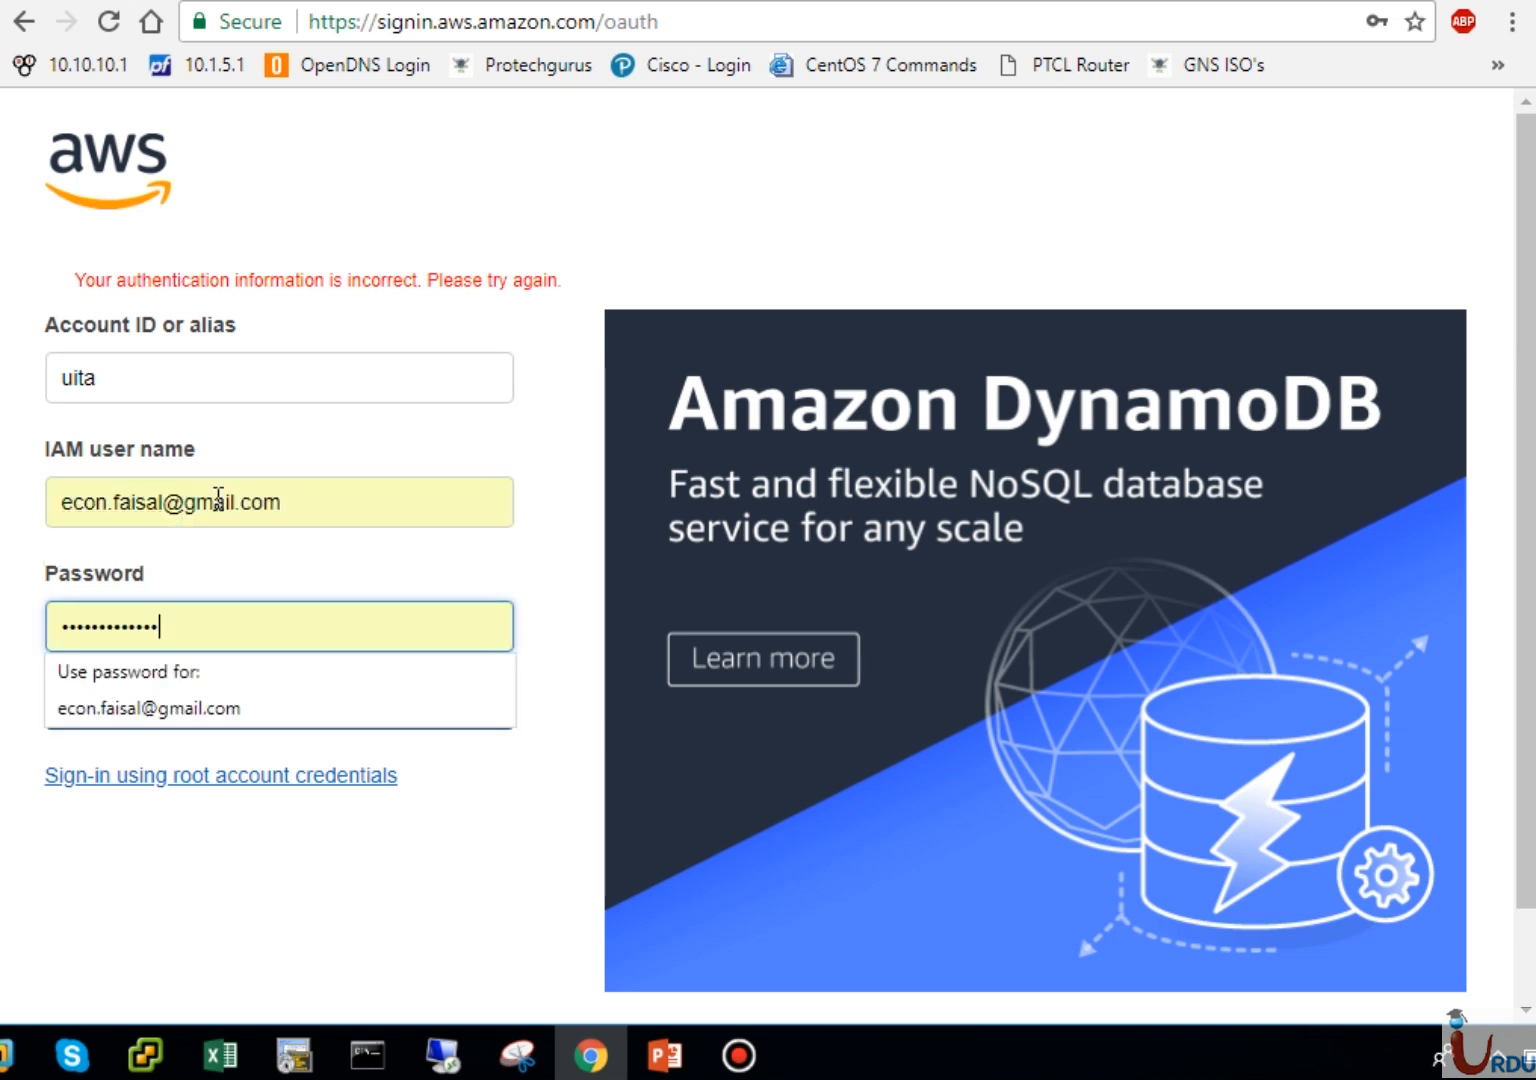
left_click(419, 882)
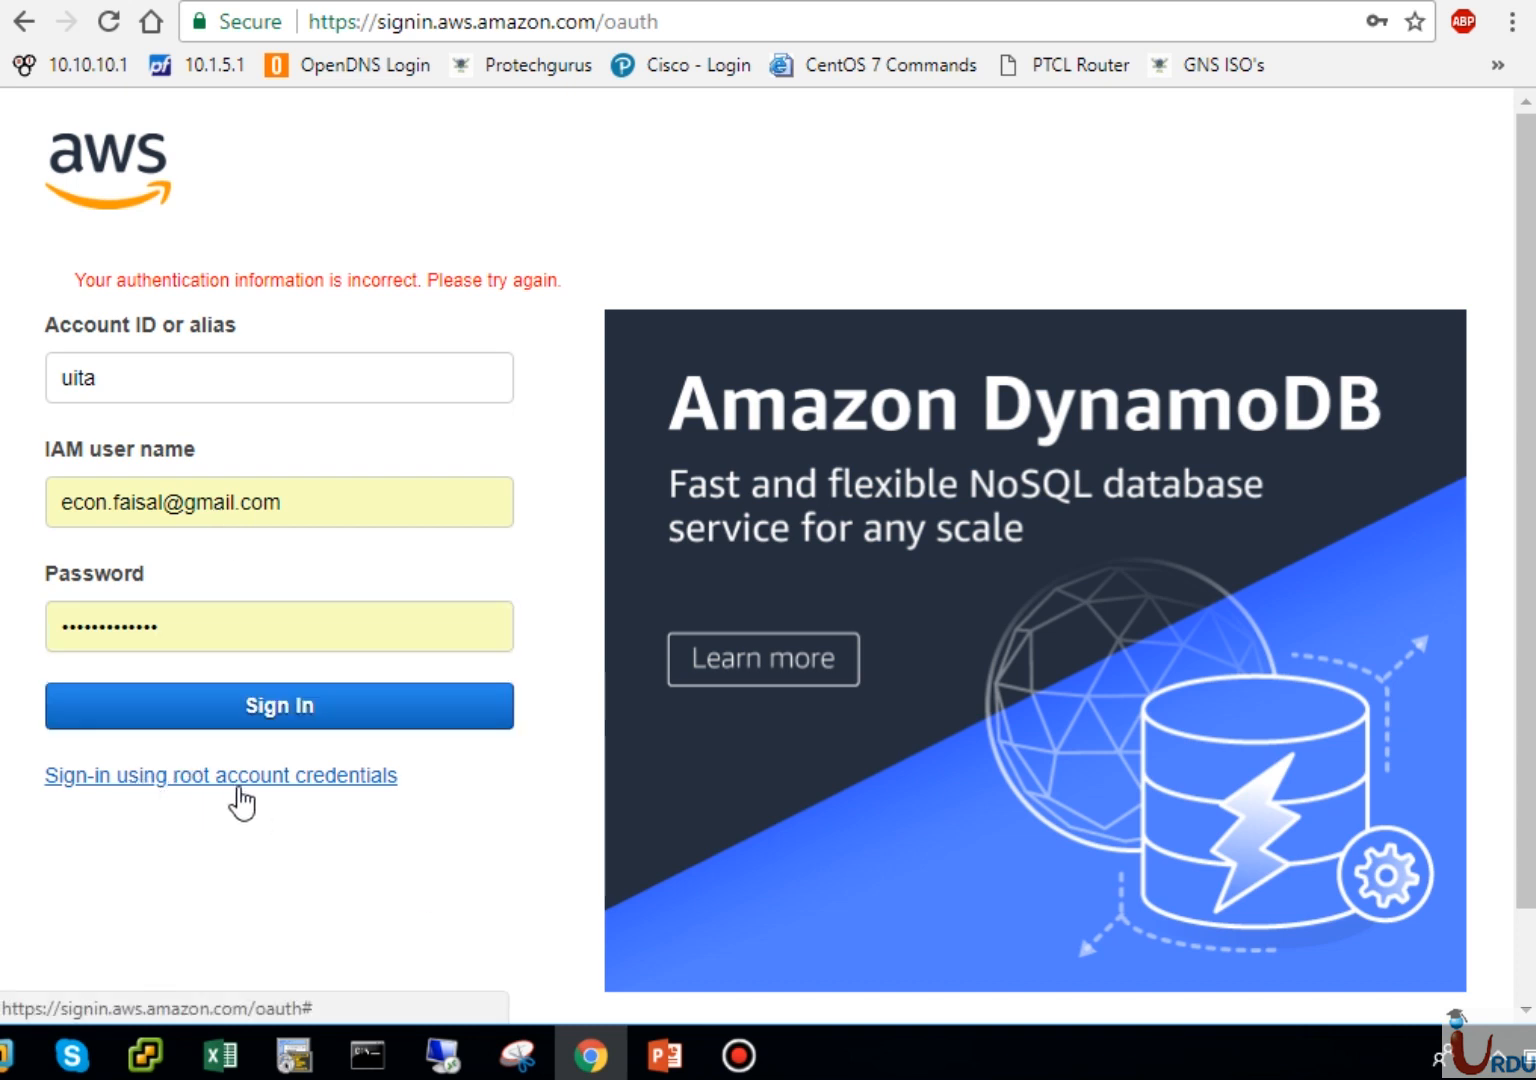
Step: Switch to root account sign-in and sign in with the prefilled e-mail and password
left_click(217, 775)
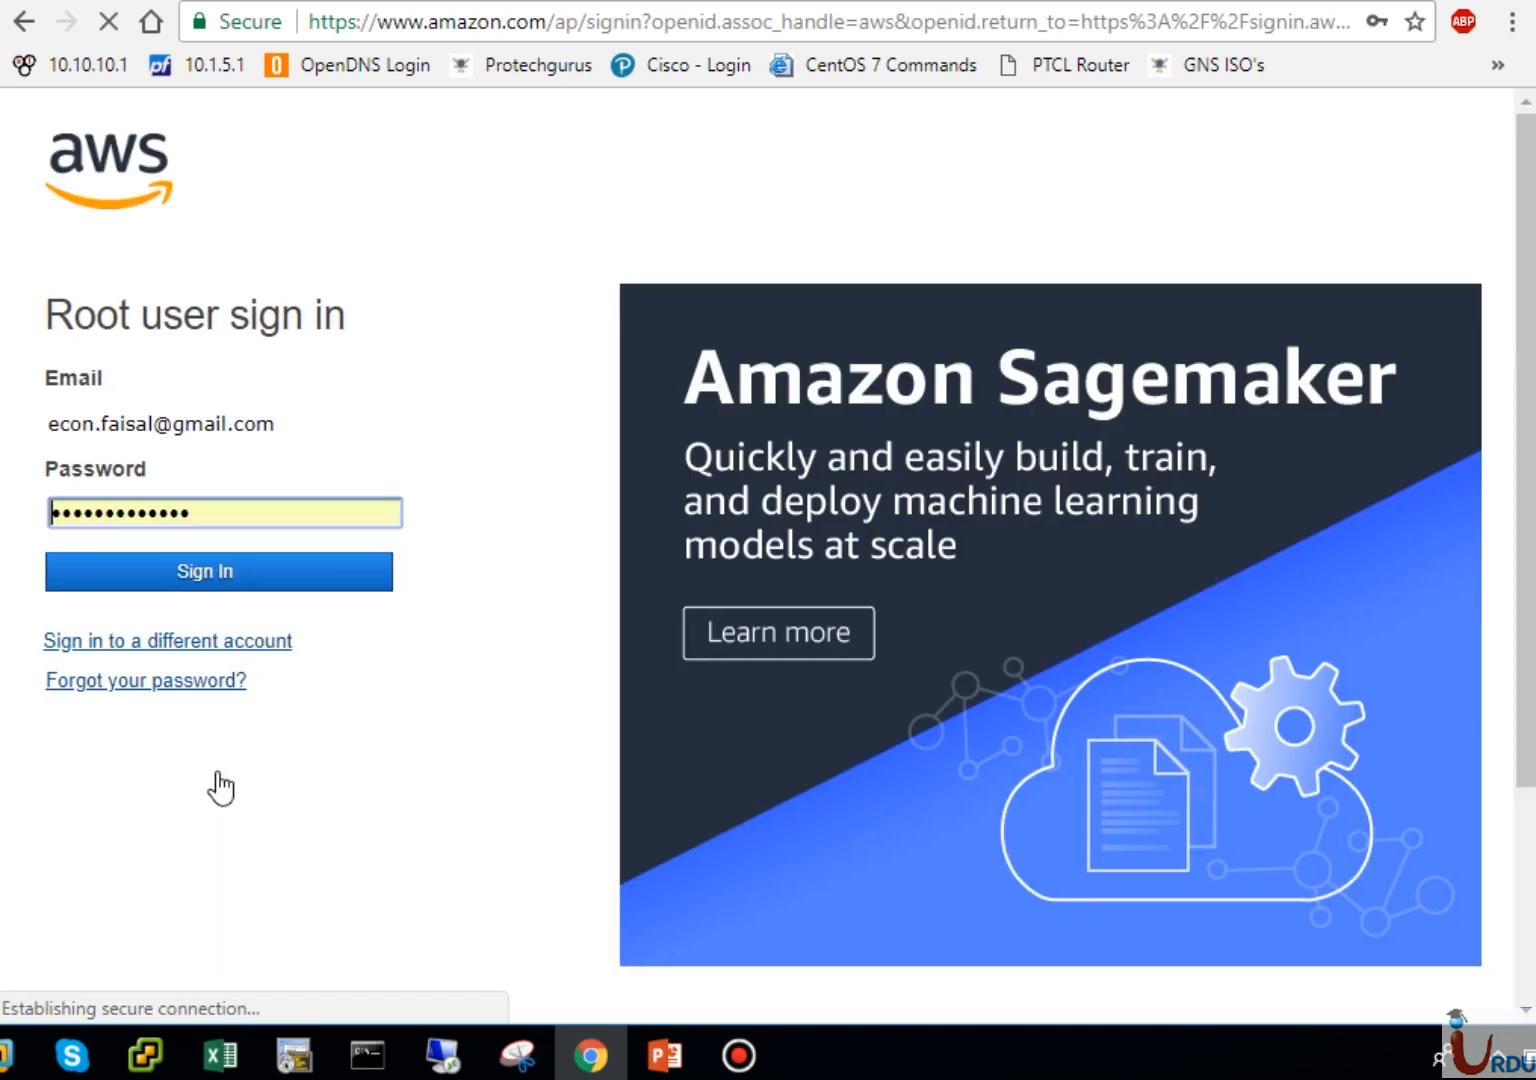
left_click(201, 588)
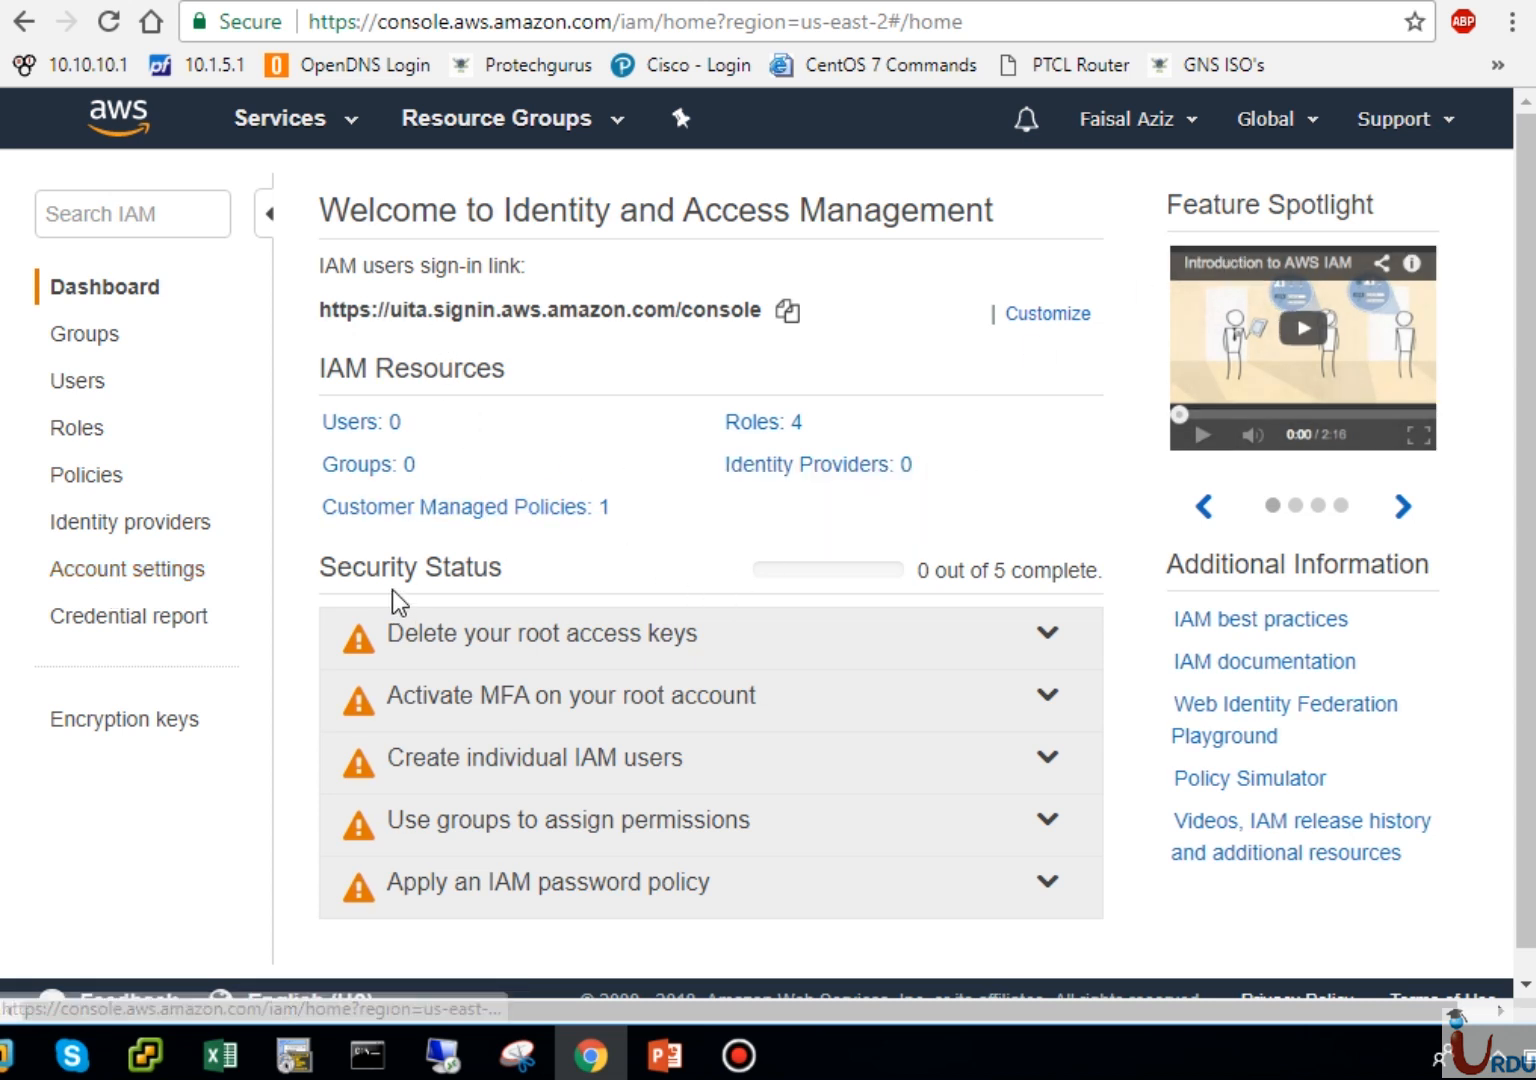
Step: From the Security Status recommendation on deleting root access keys, continue to the account's security credentials page
left_click_drag(334, 567, 449, 567)
left_click(428, 567)
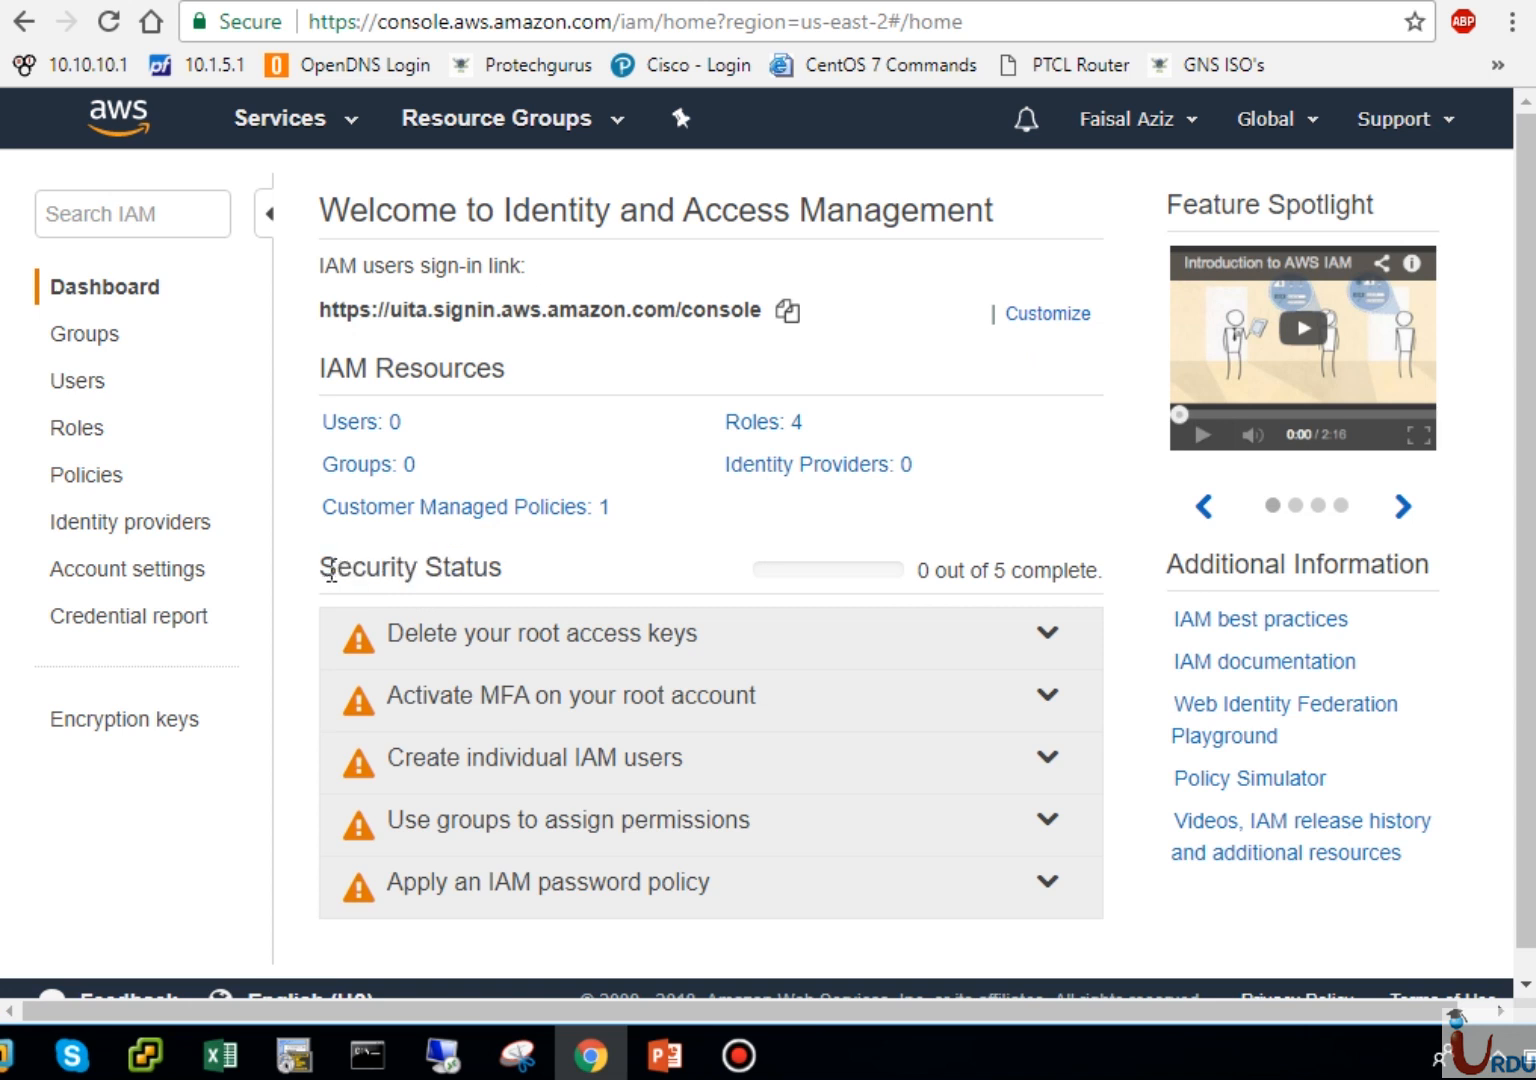
left_click_drag(322, 568, 506, 582)
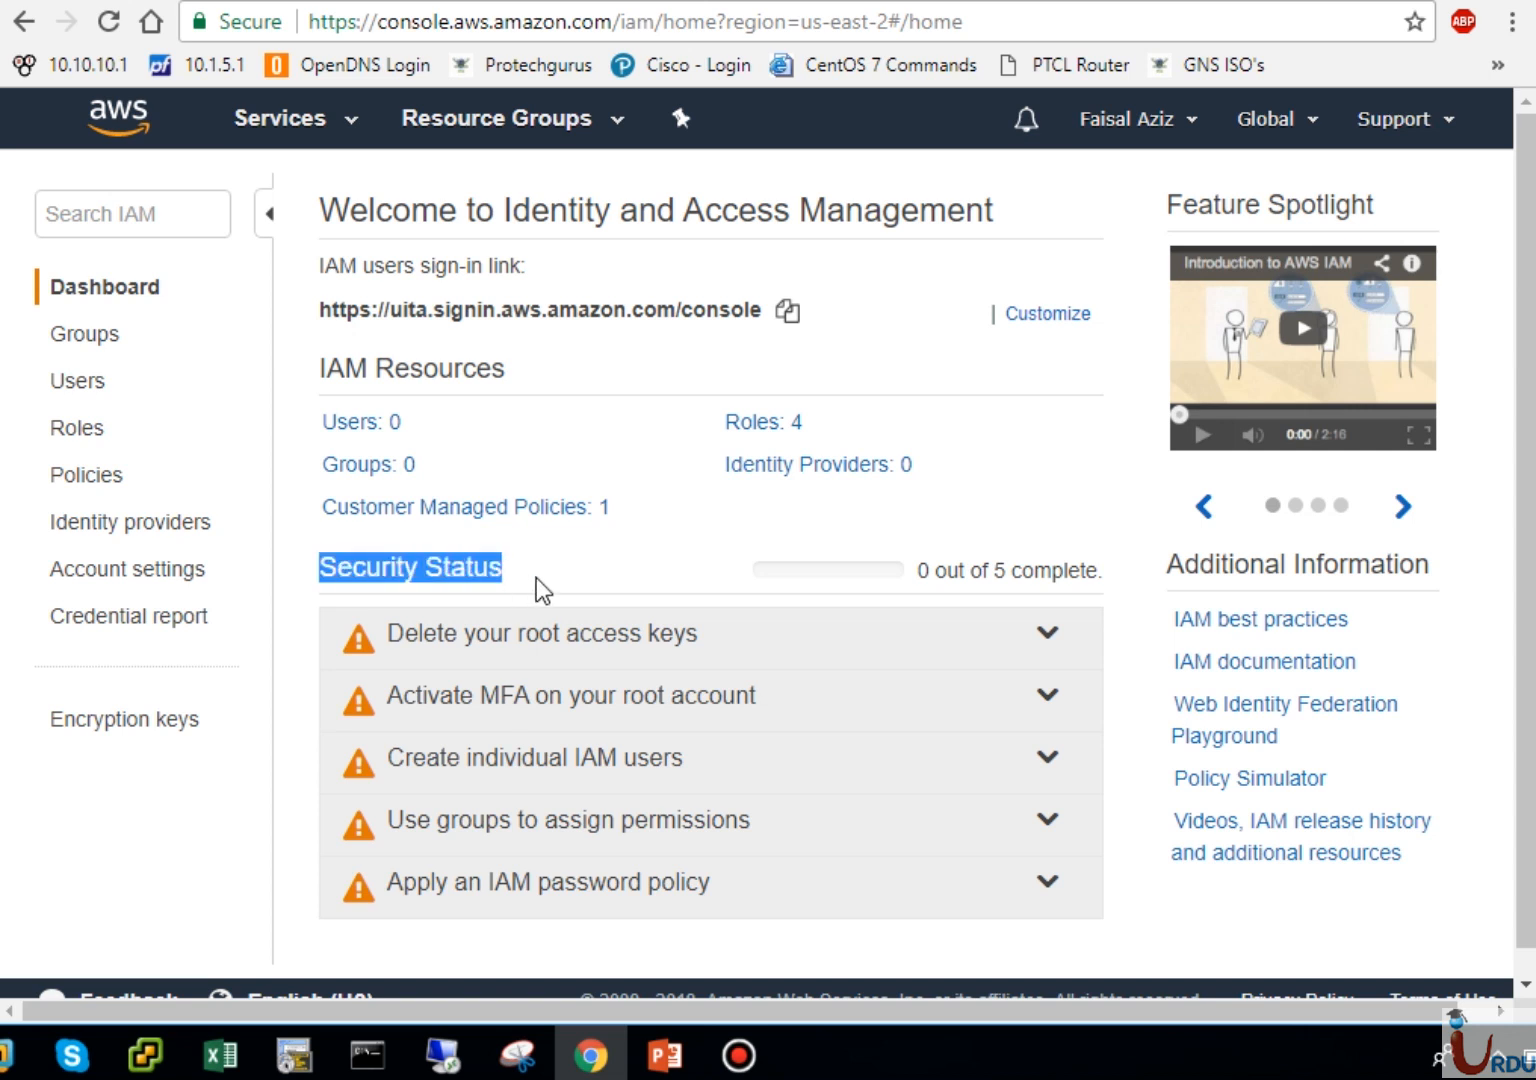
left_click(690, 569)
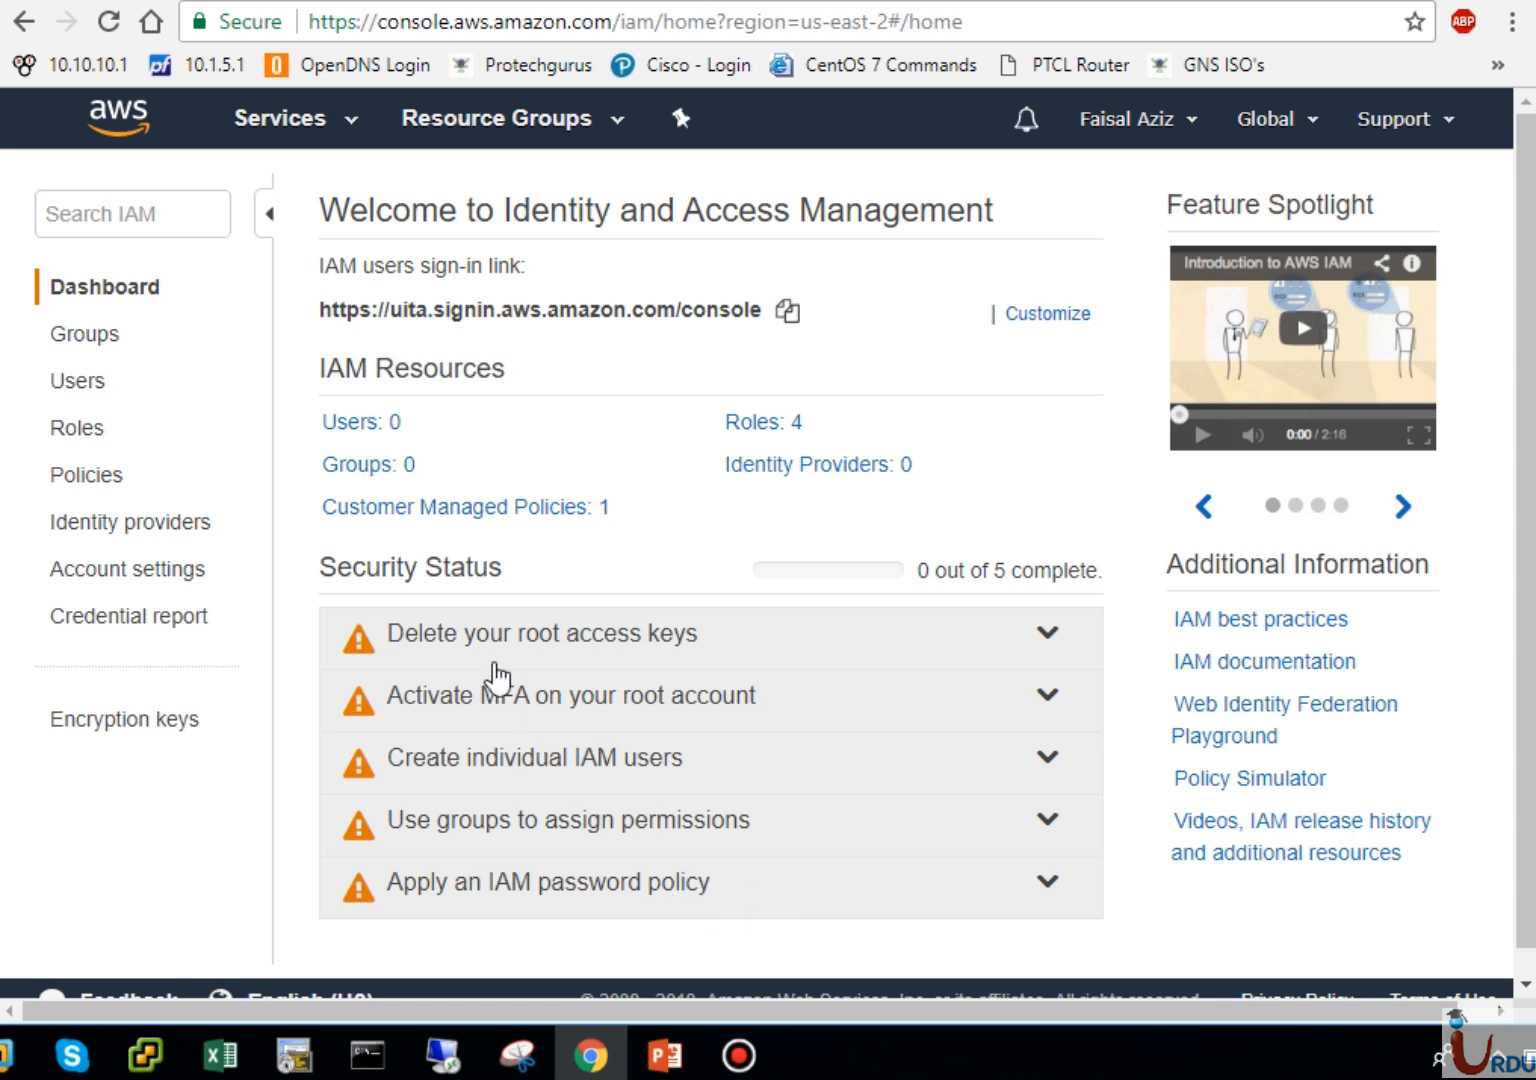
left_click(598, 640)
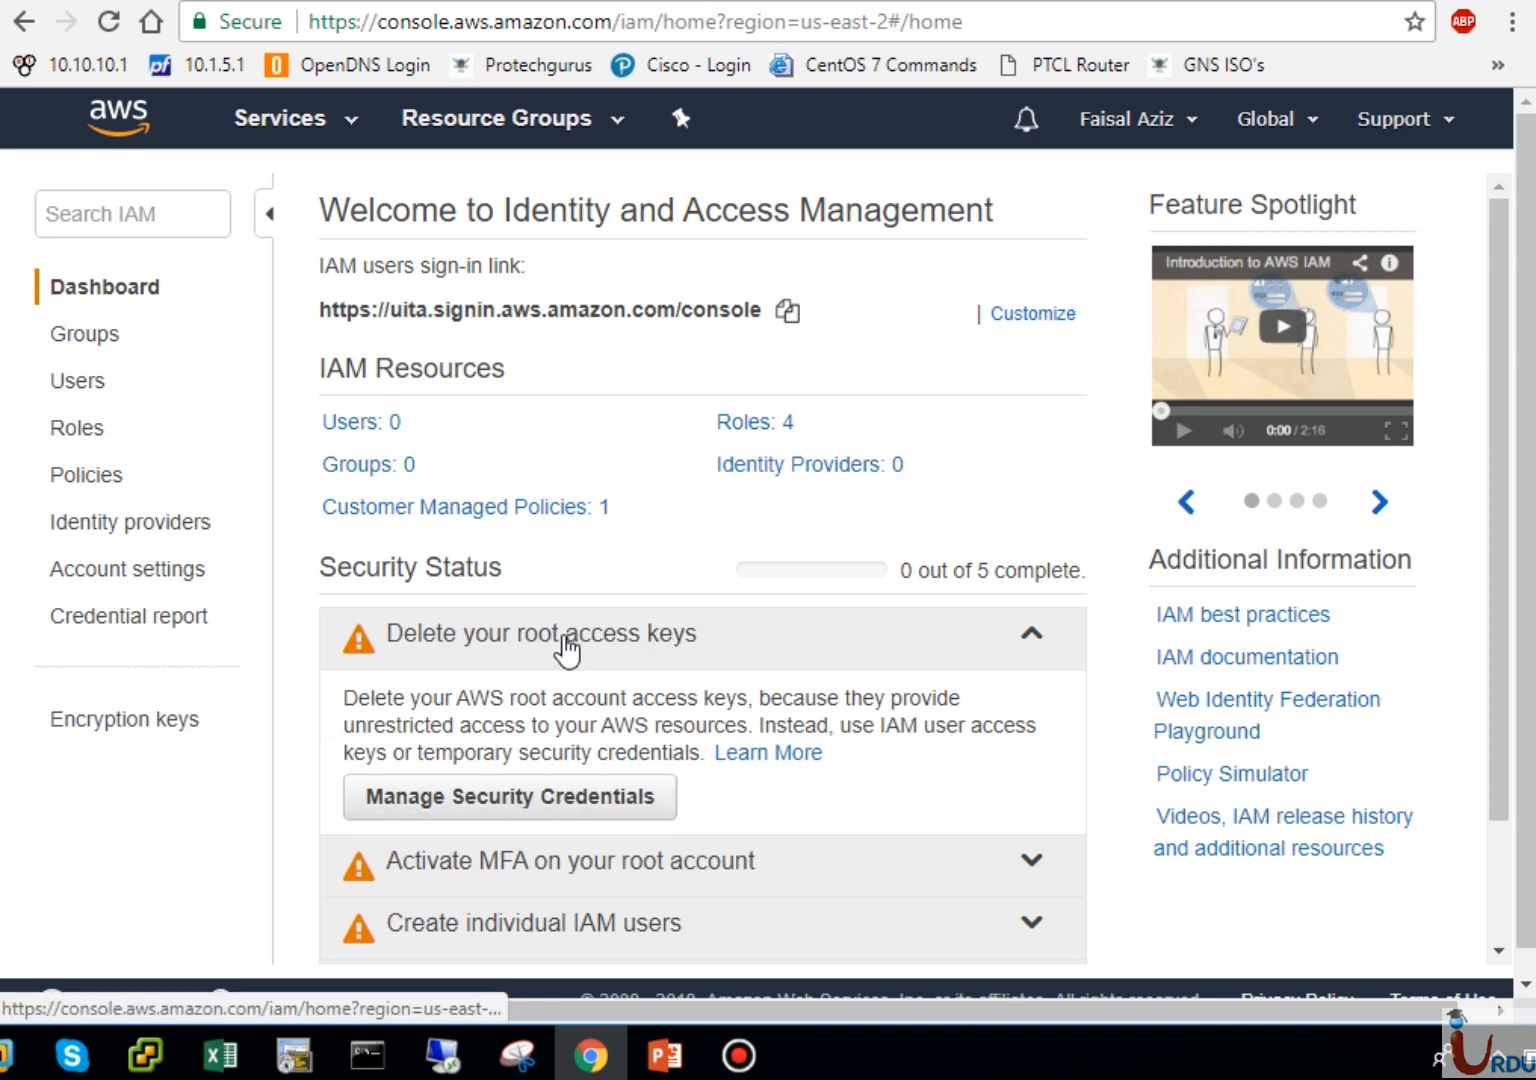
left_click(536, 797)
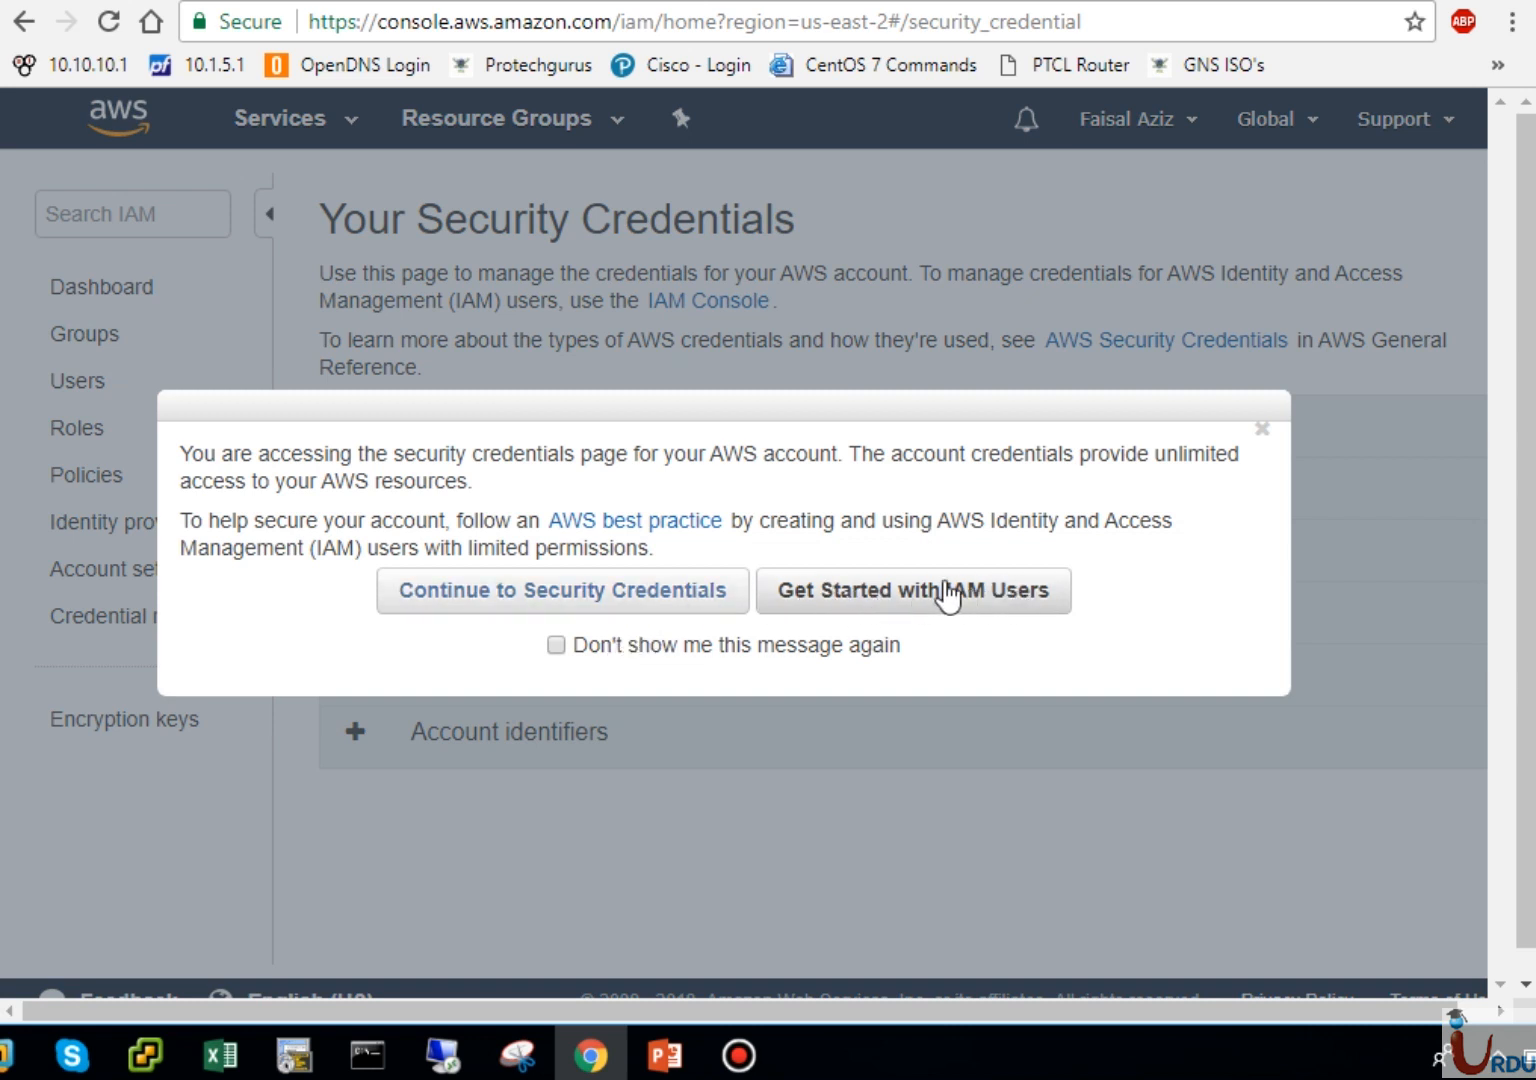
left_click(602, 595)
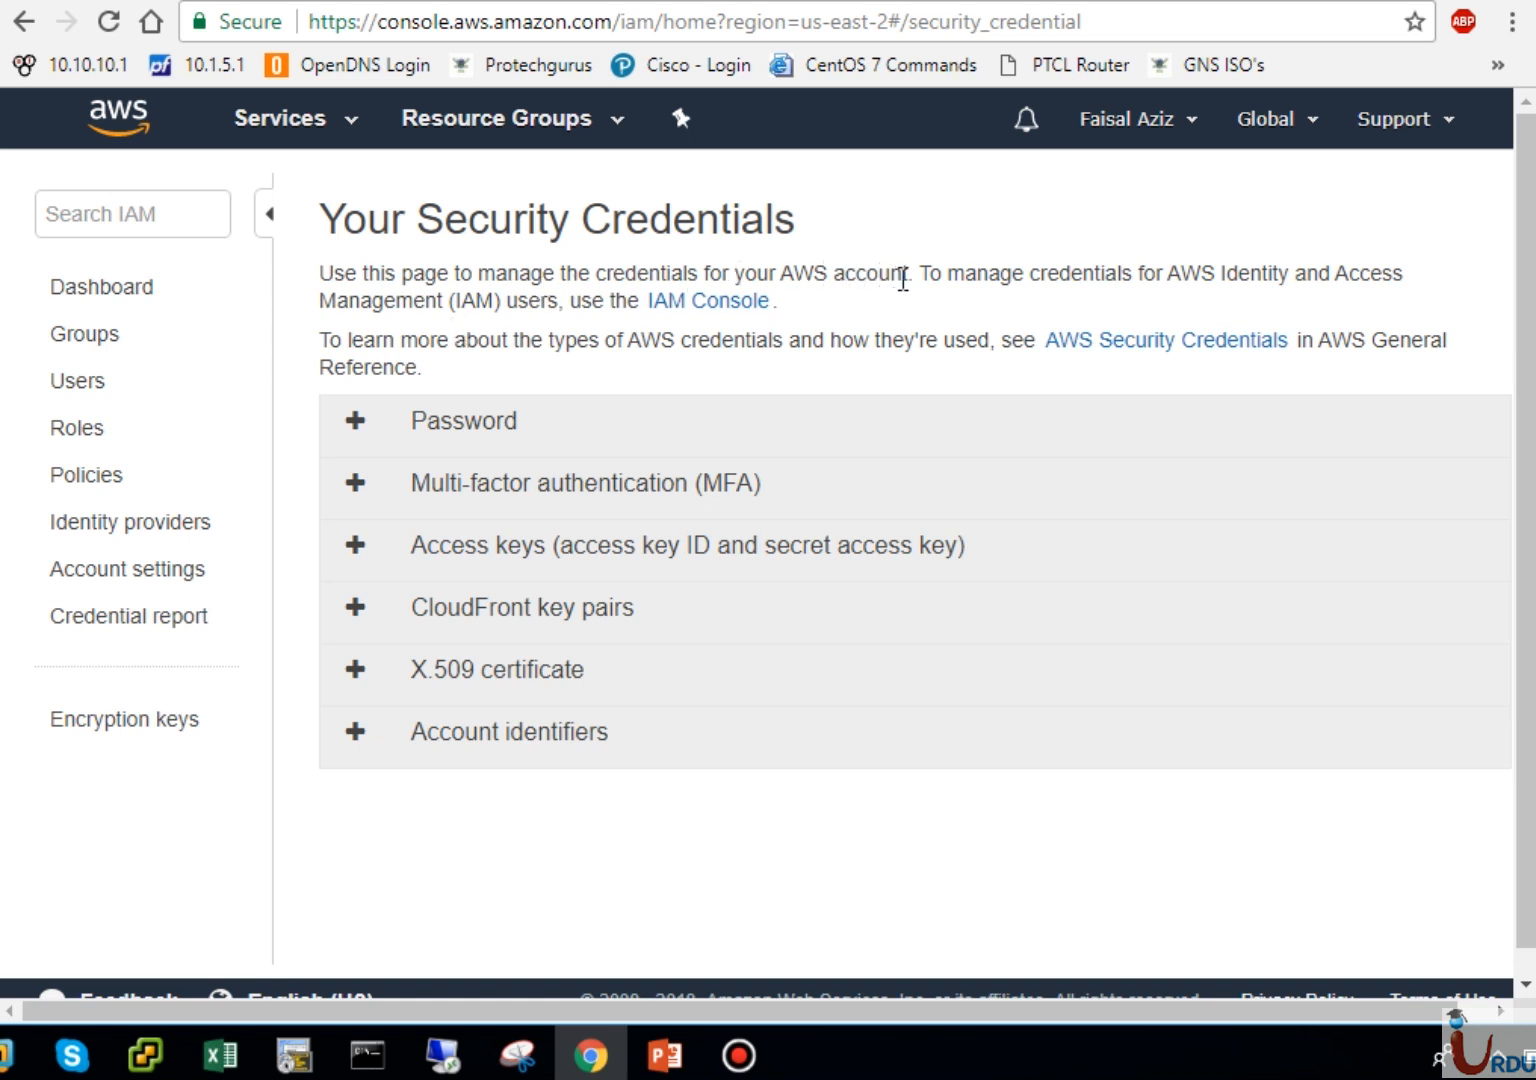
Step: Expand the Password section and view the page for changing the root account's name, e-mail address or password
left_click_drag(903, 280, 636, 275)
left_click(636, 275)
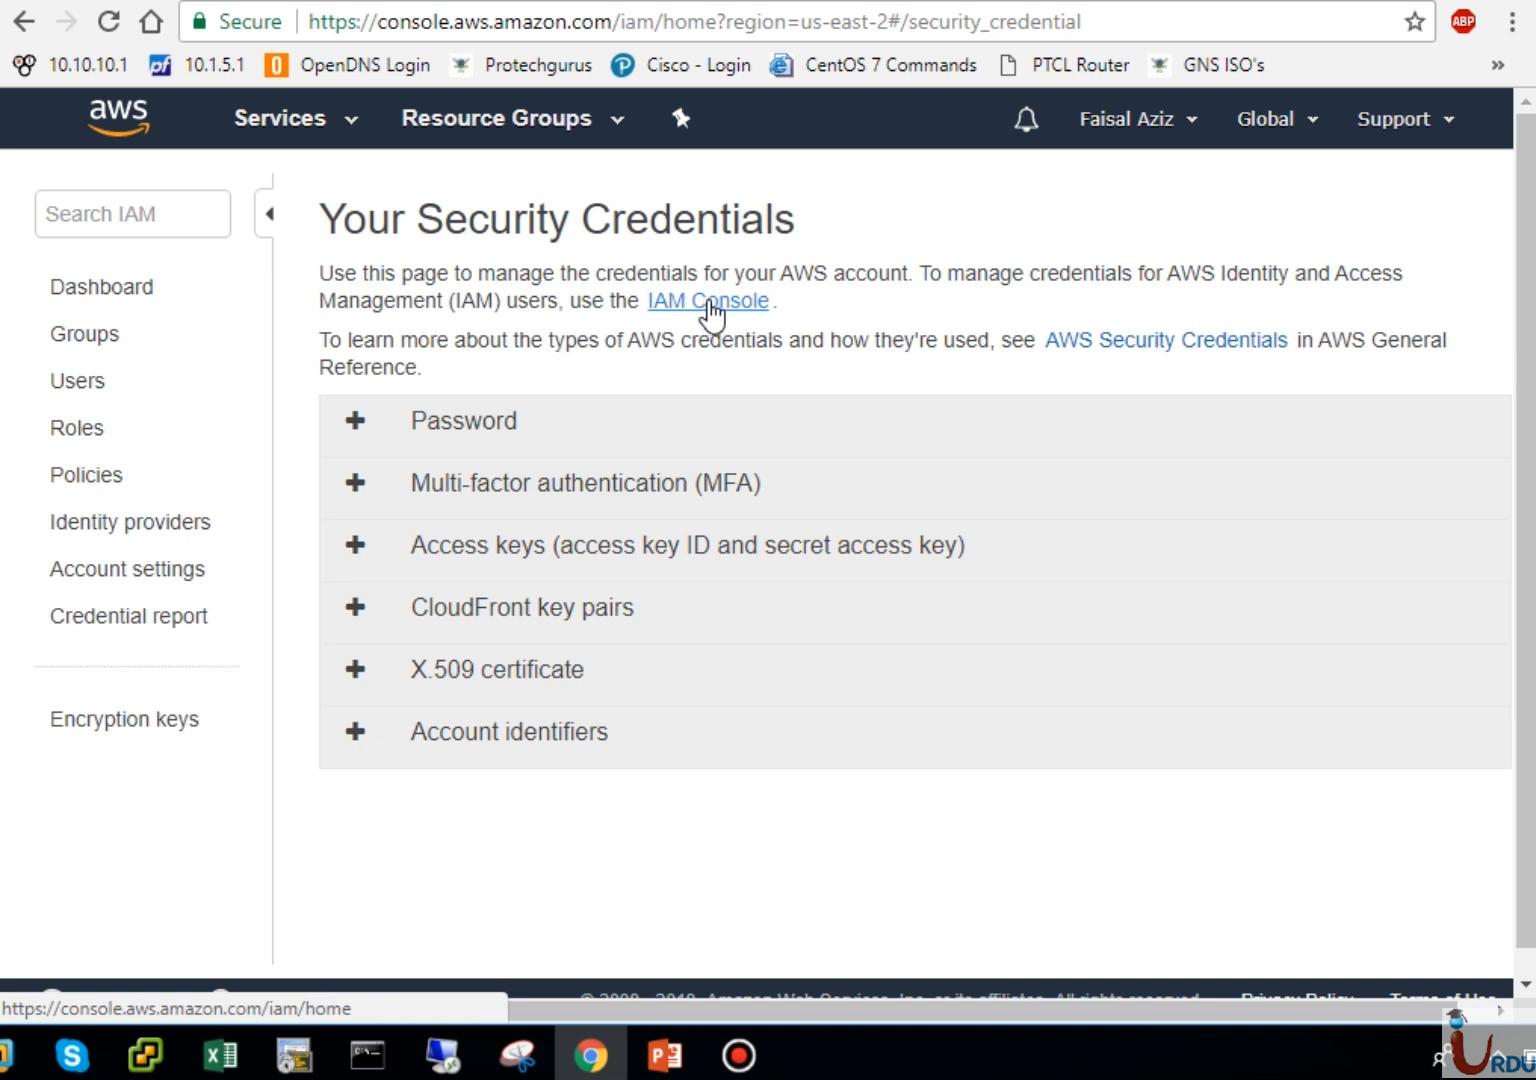
left_click_drag(908, 275, 457, 275)
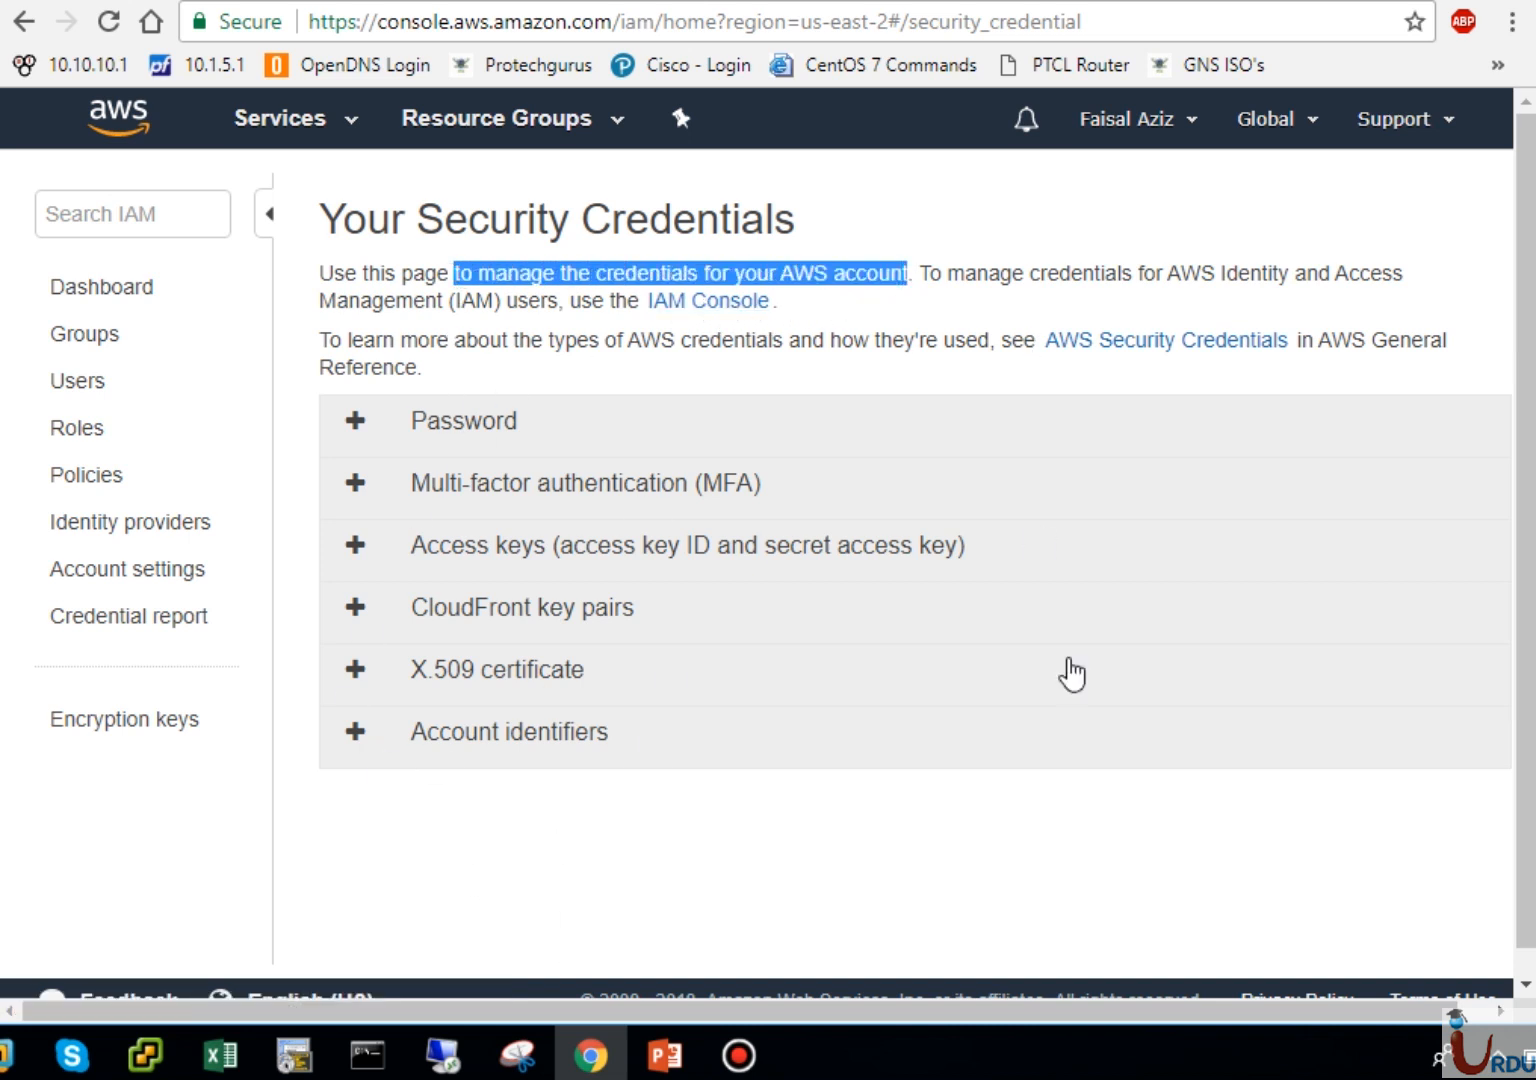
left_click(661, 864)
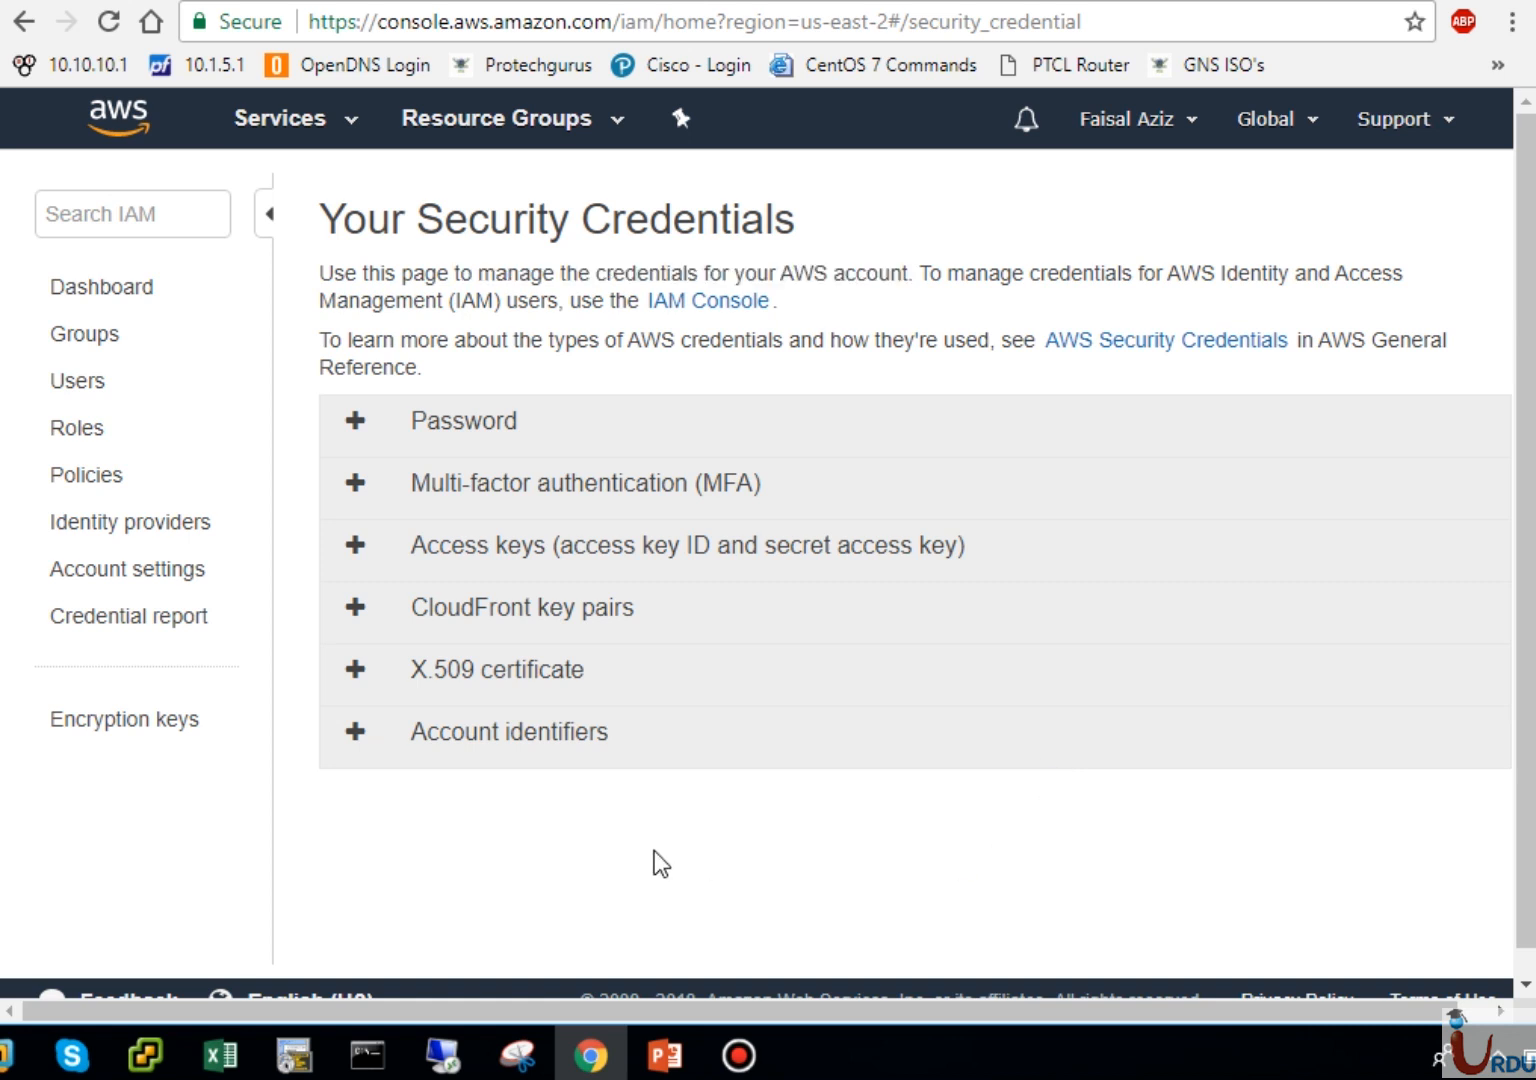
left_click(470, 438)
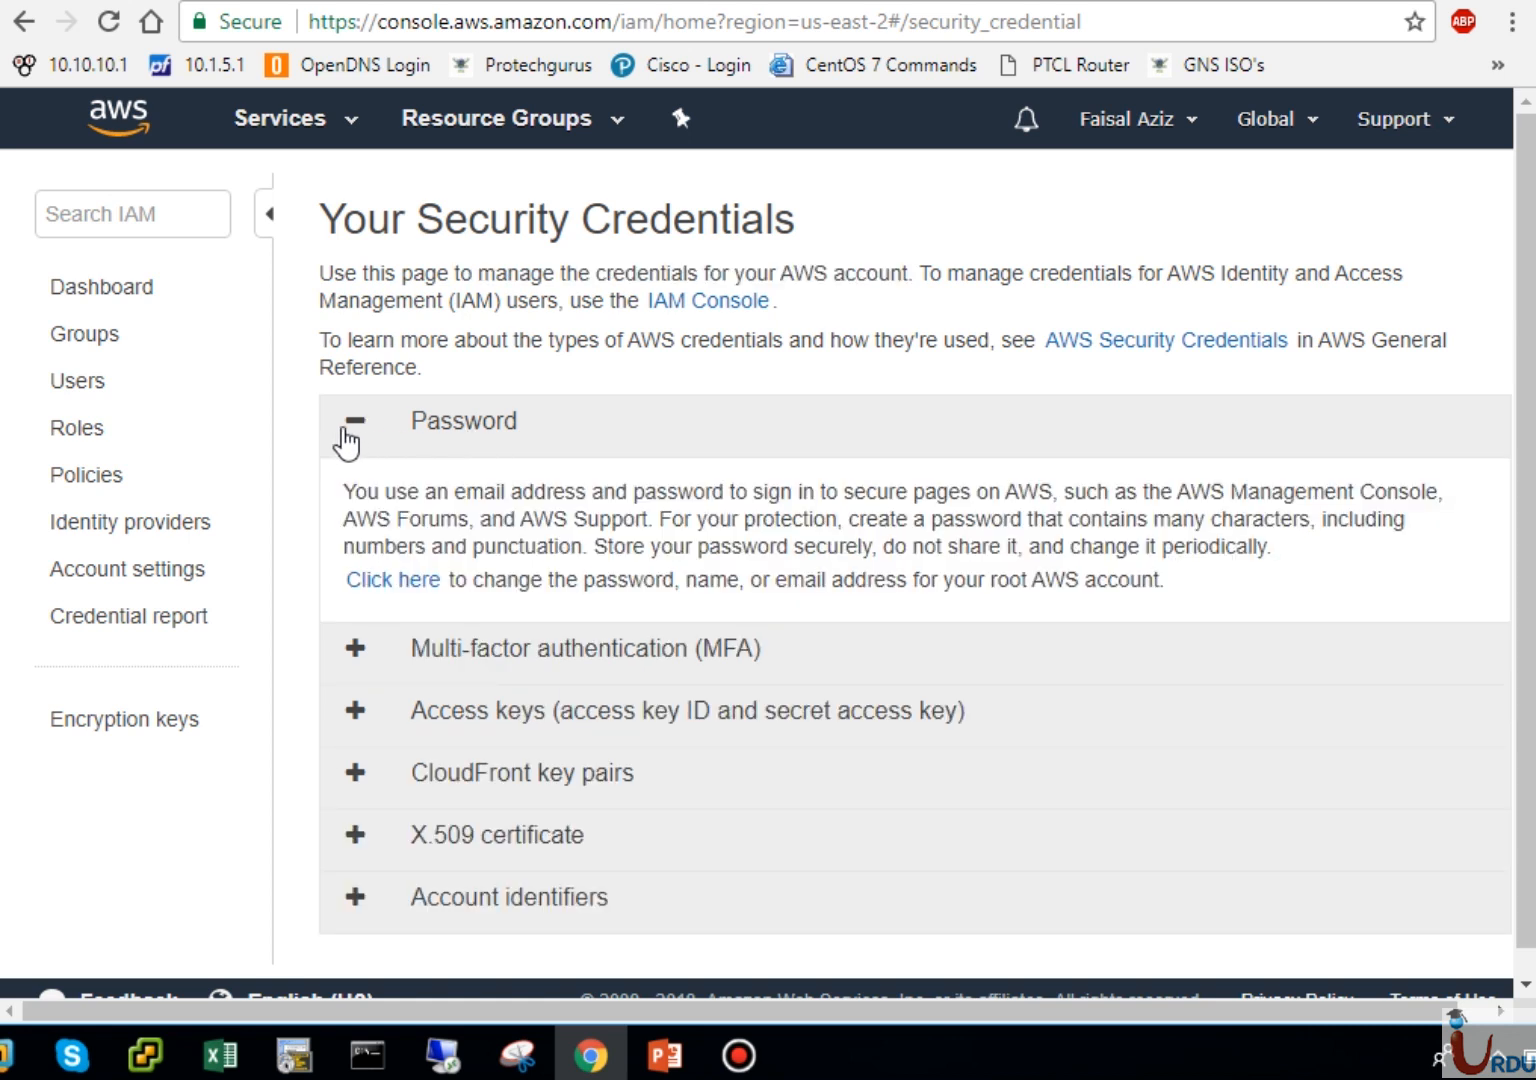
left_click(378, 580)
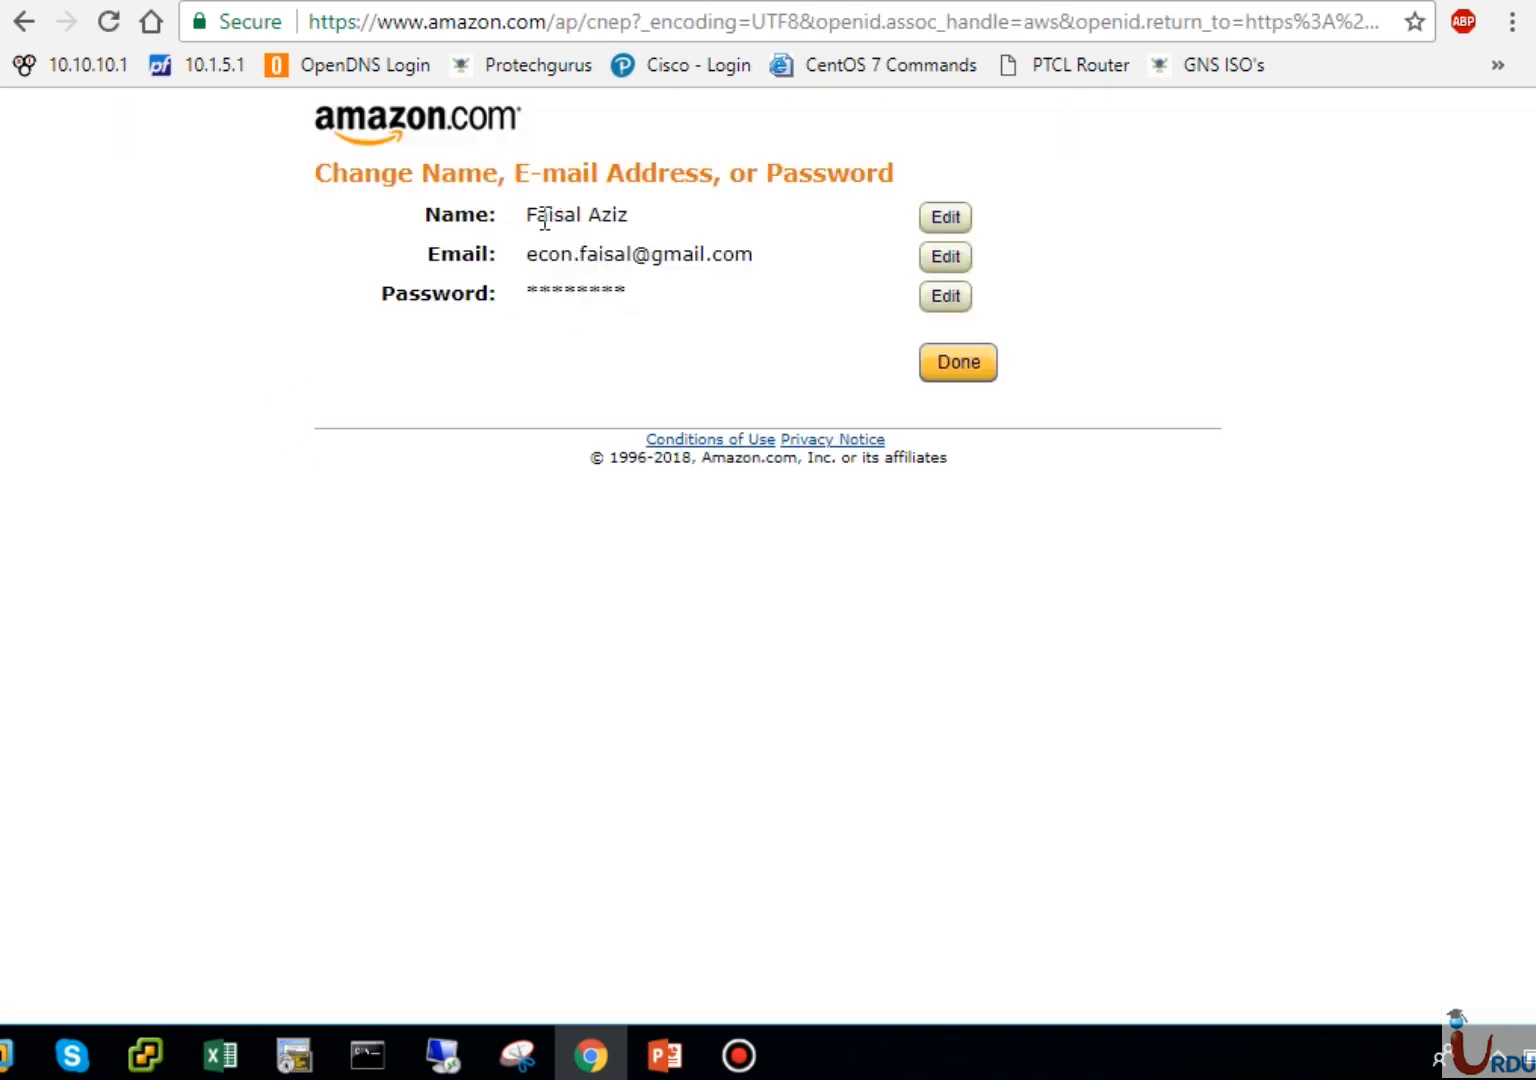
left_click_drag(536, 214, 652, 218)
left_click(623, 244)
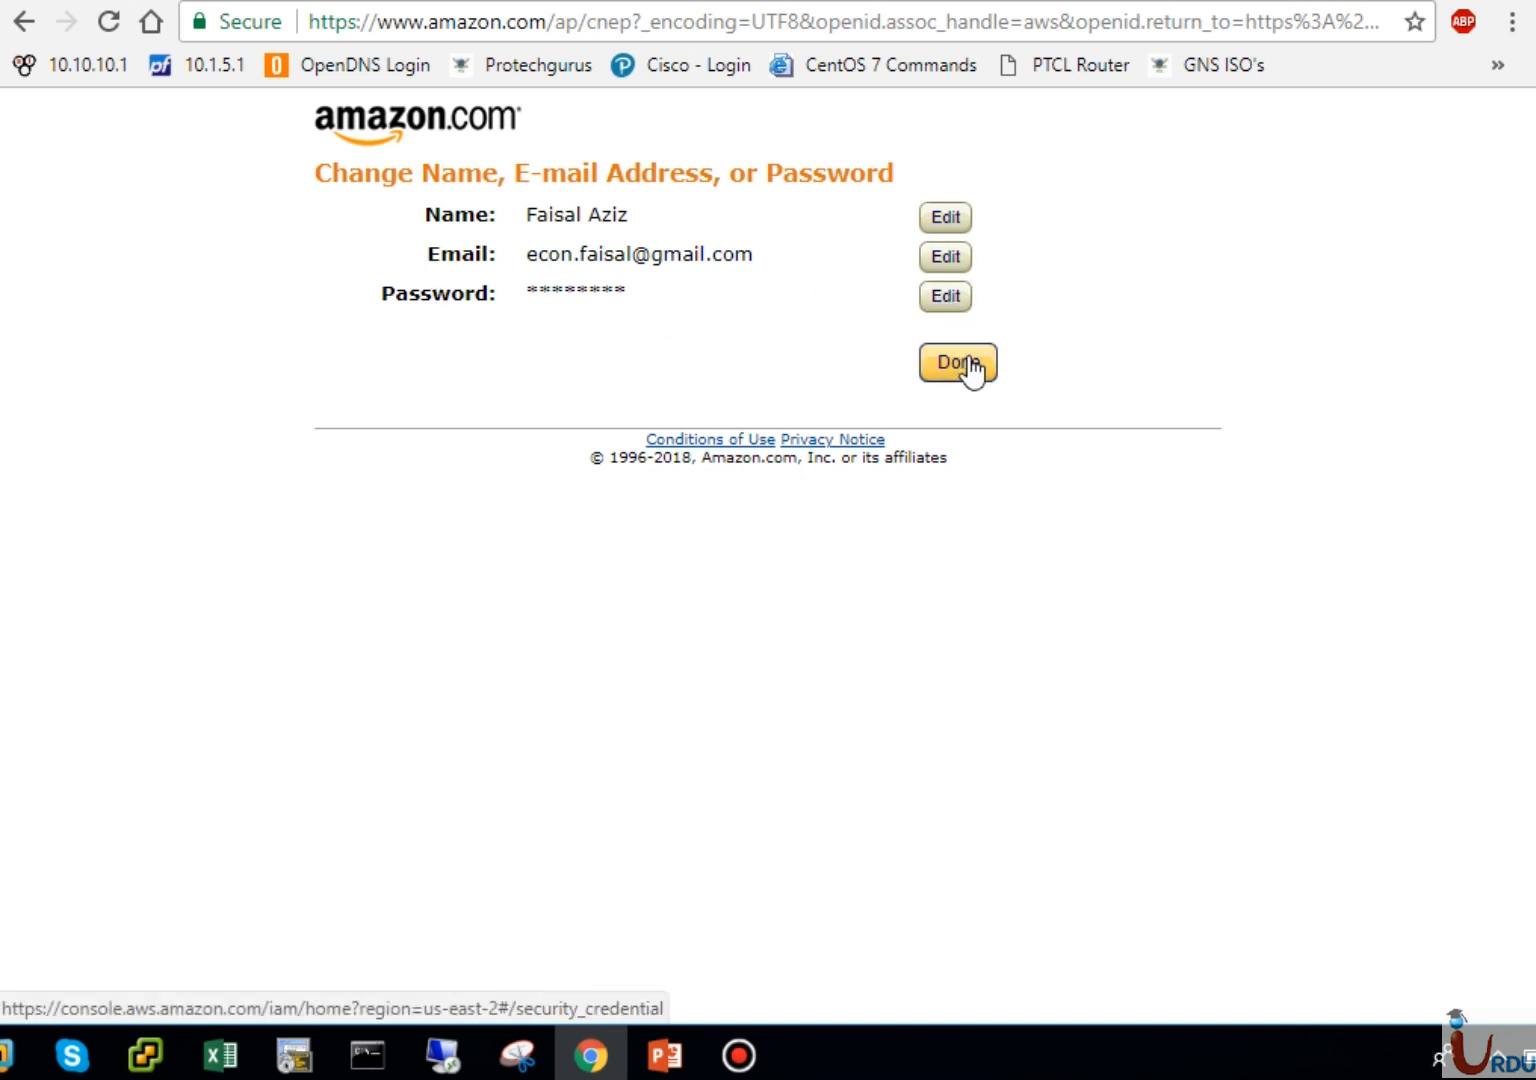
Step: Return to the security credentials page, walk through the virtual MFA device setup to the authentication code page, and cancel it
left_click(23, 24)
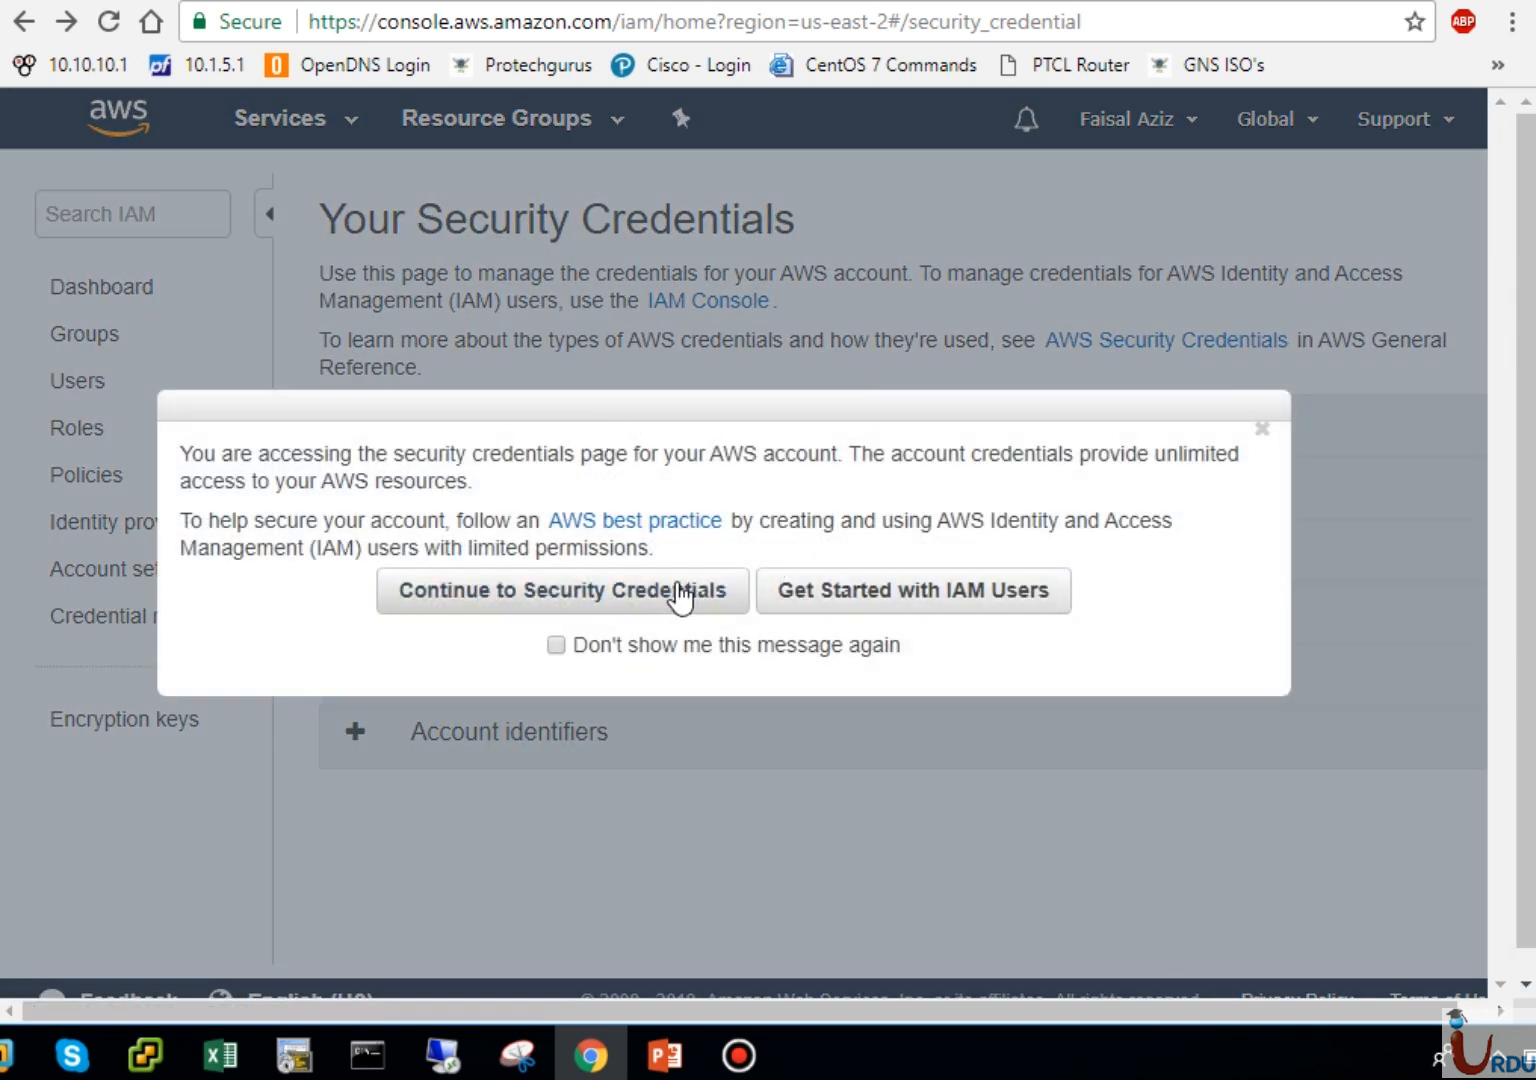
left_click(681, 592)
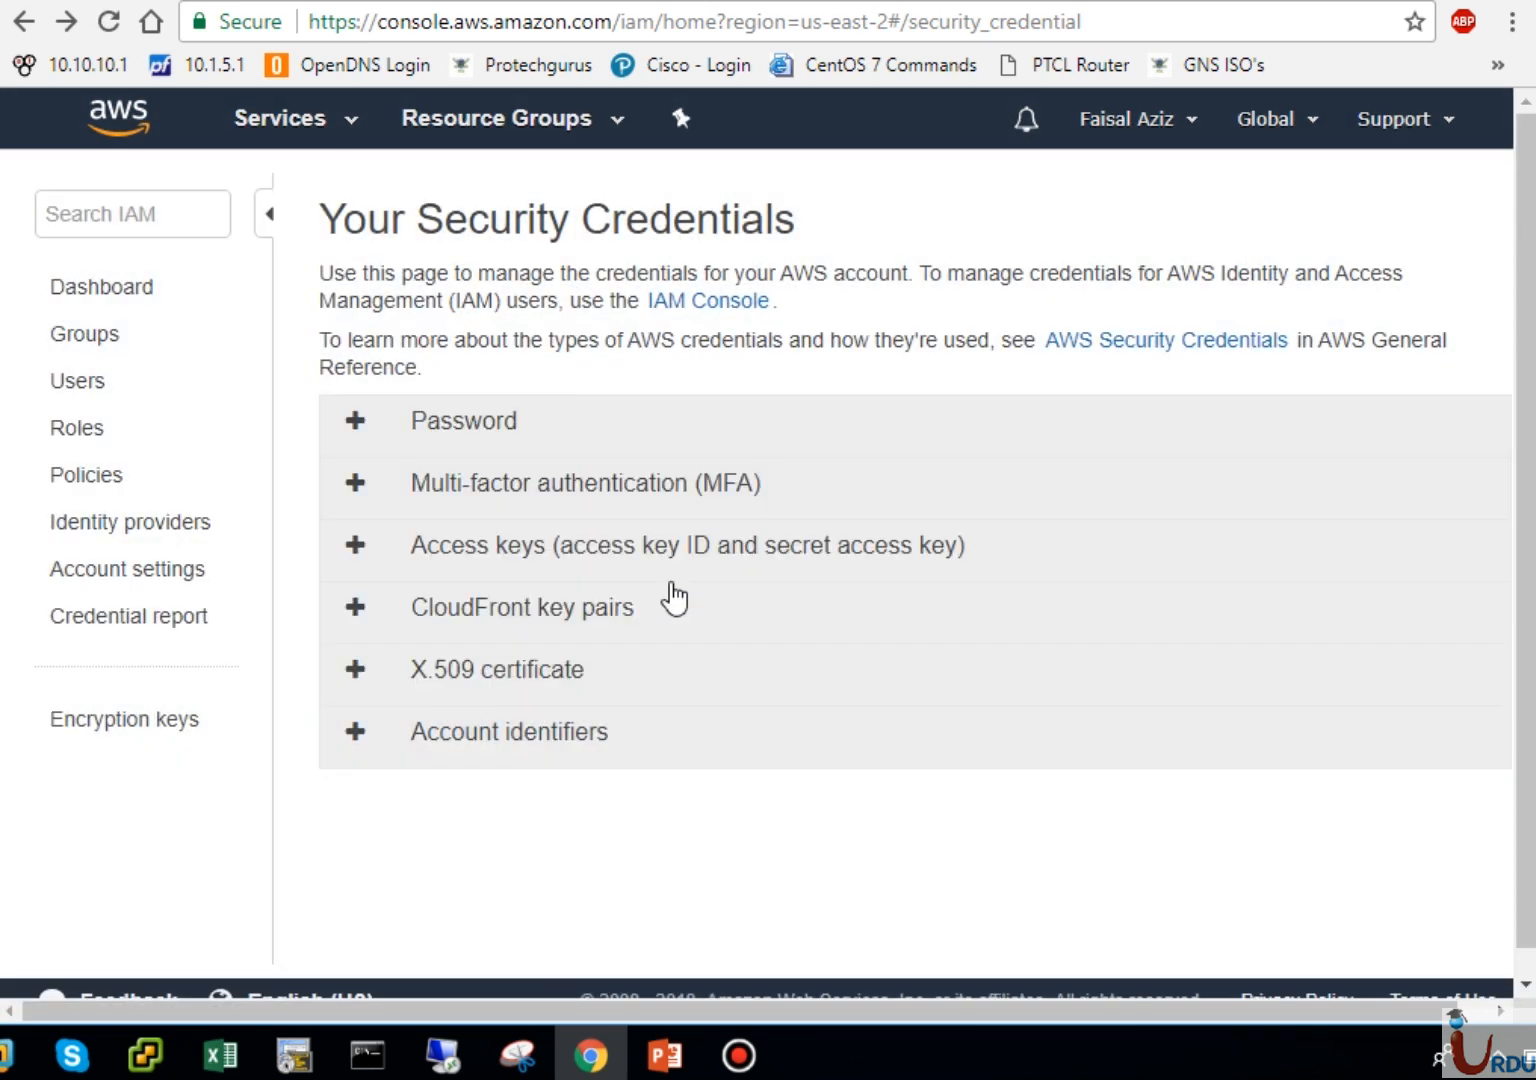
left_click(376, 488)
left_click(429, 622)
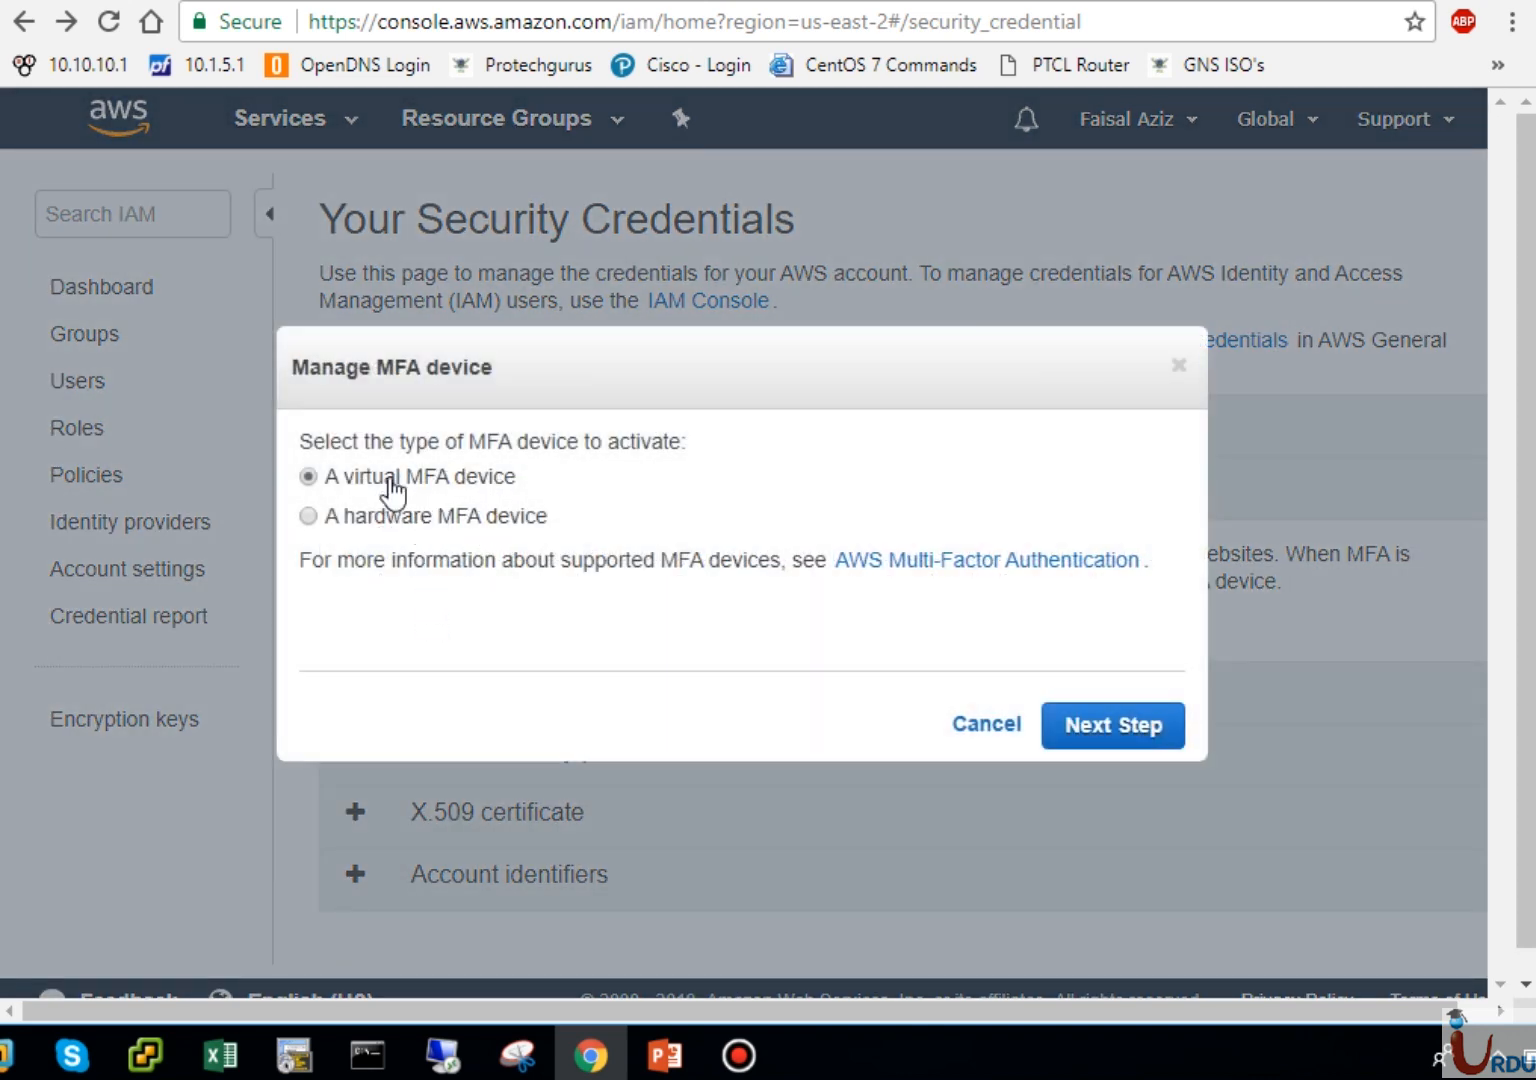
left_click(1060, 725)
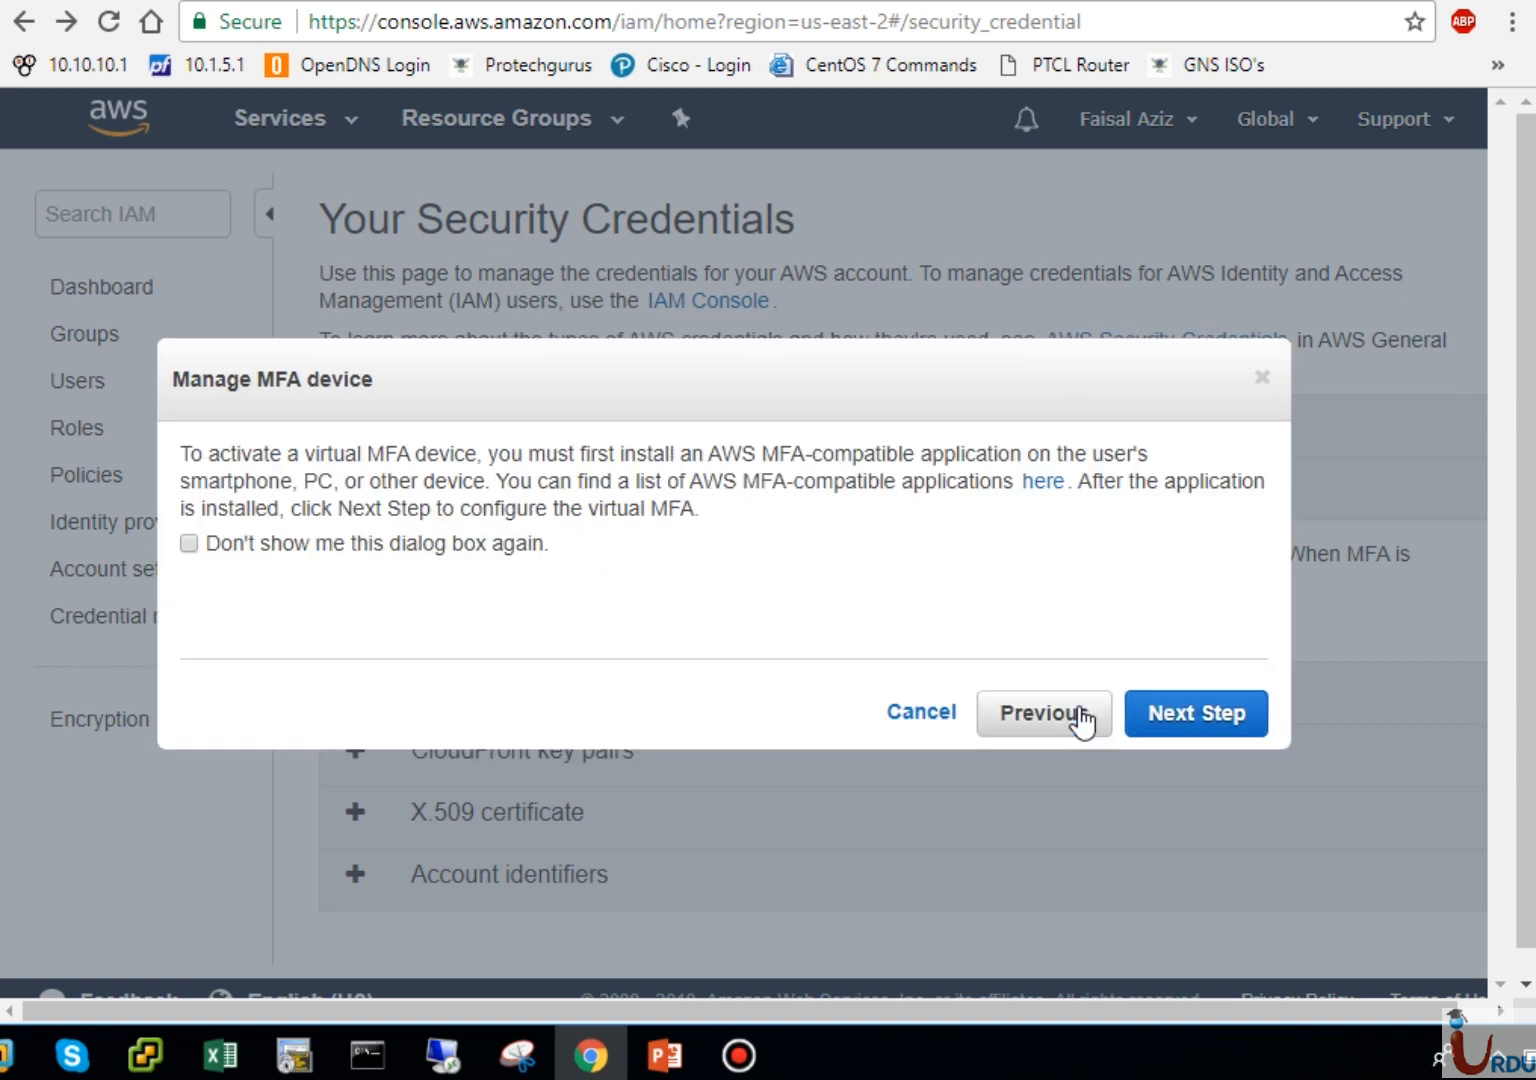
left_click(1205, 713)
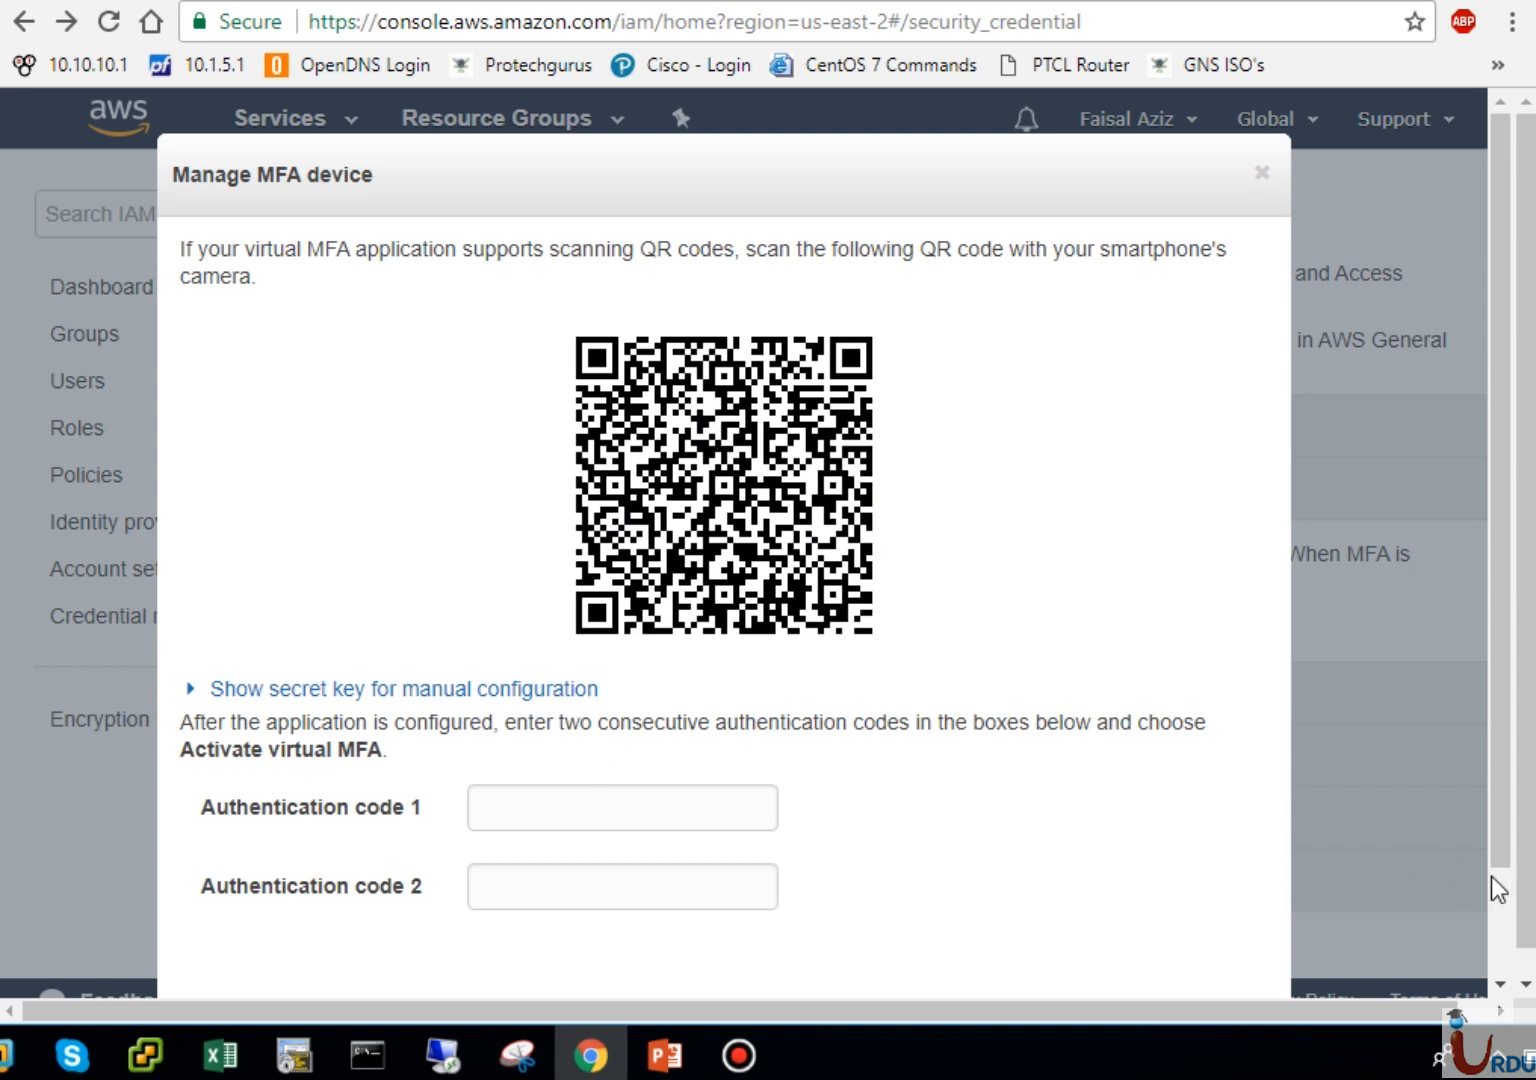
scroll(1500, 890, "down", 1)
scroll(1514, 940, "down", 2)
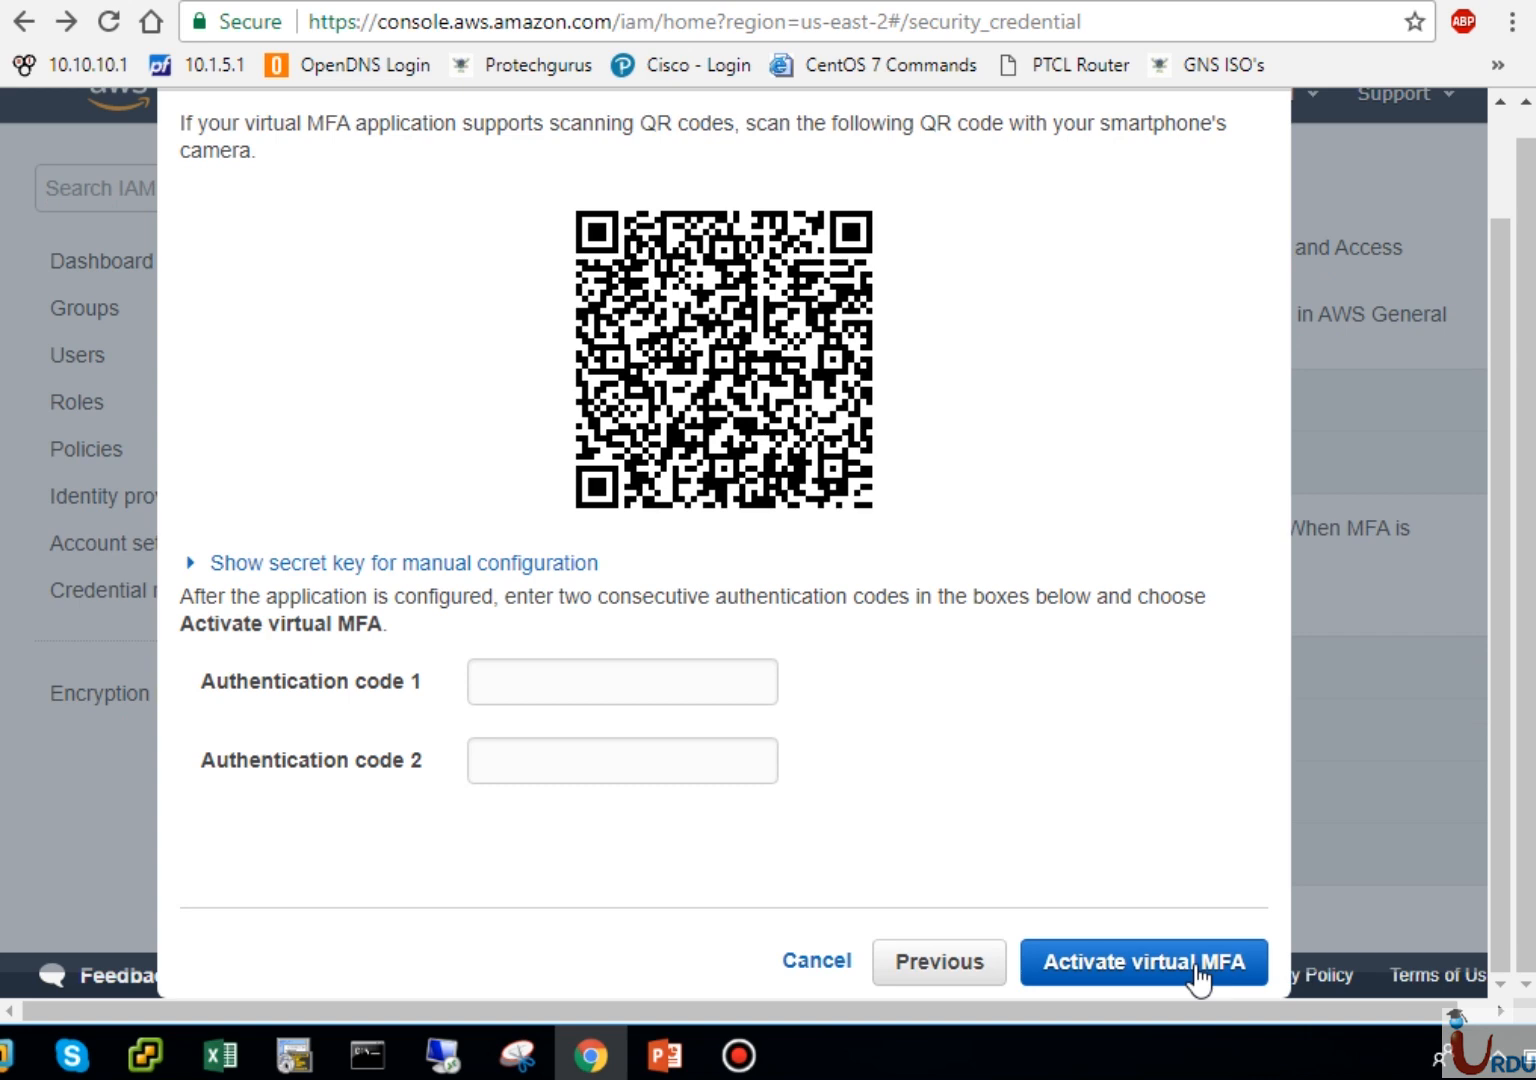
left_click(818, 962)
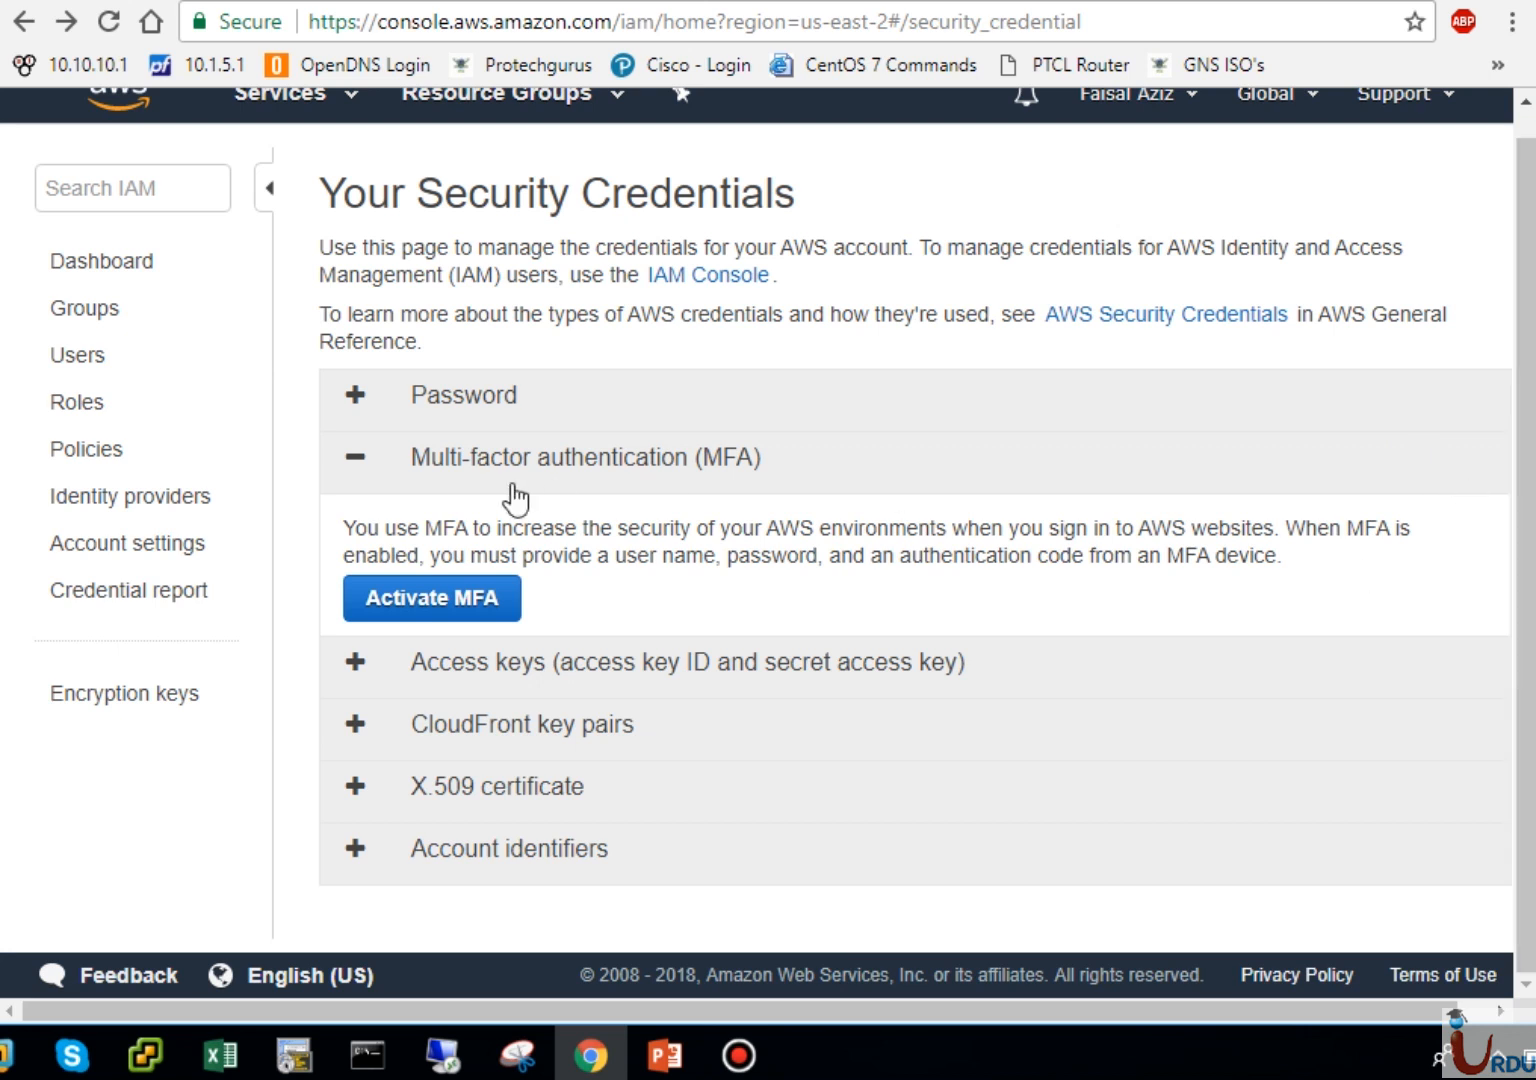
left_click(366, 464)
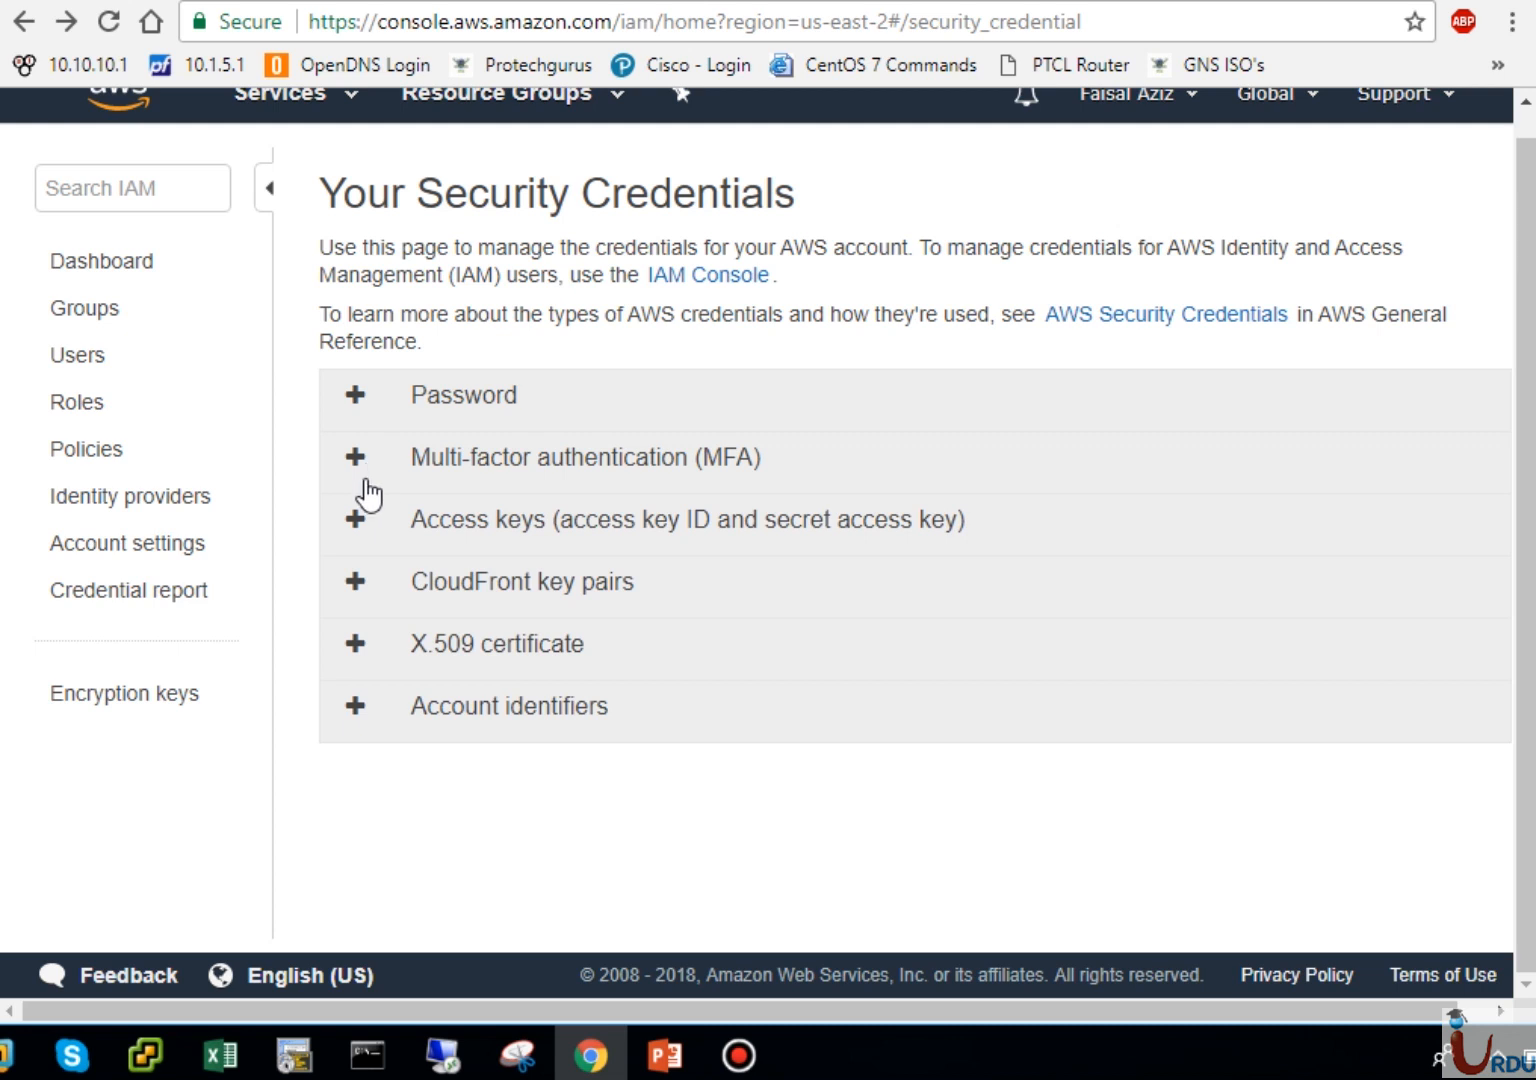
Step: Expand the Access keys section and examine the creation date and access key ID of the active root key
left_click(358, 522)
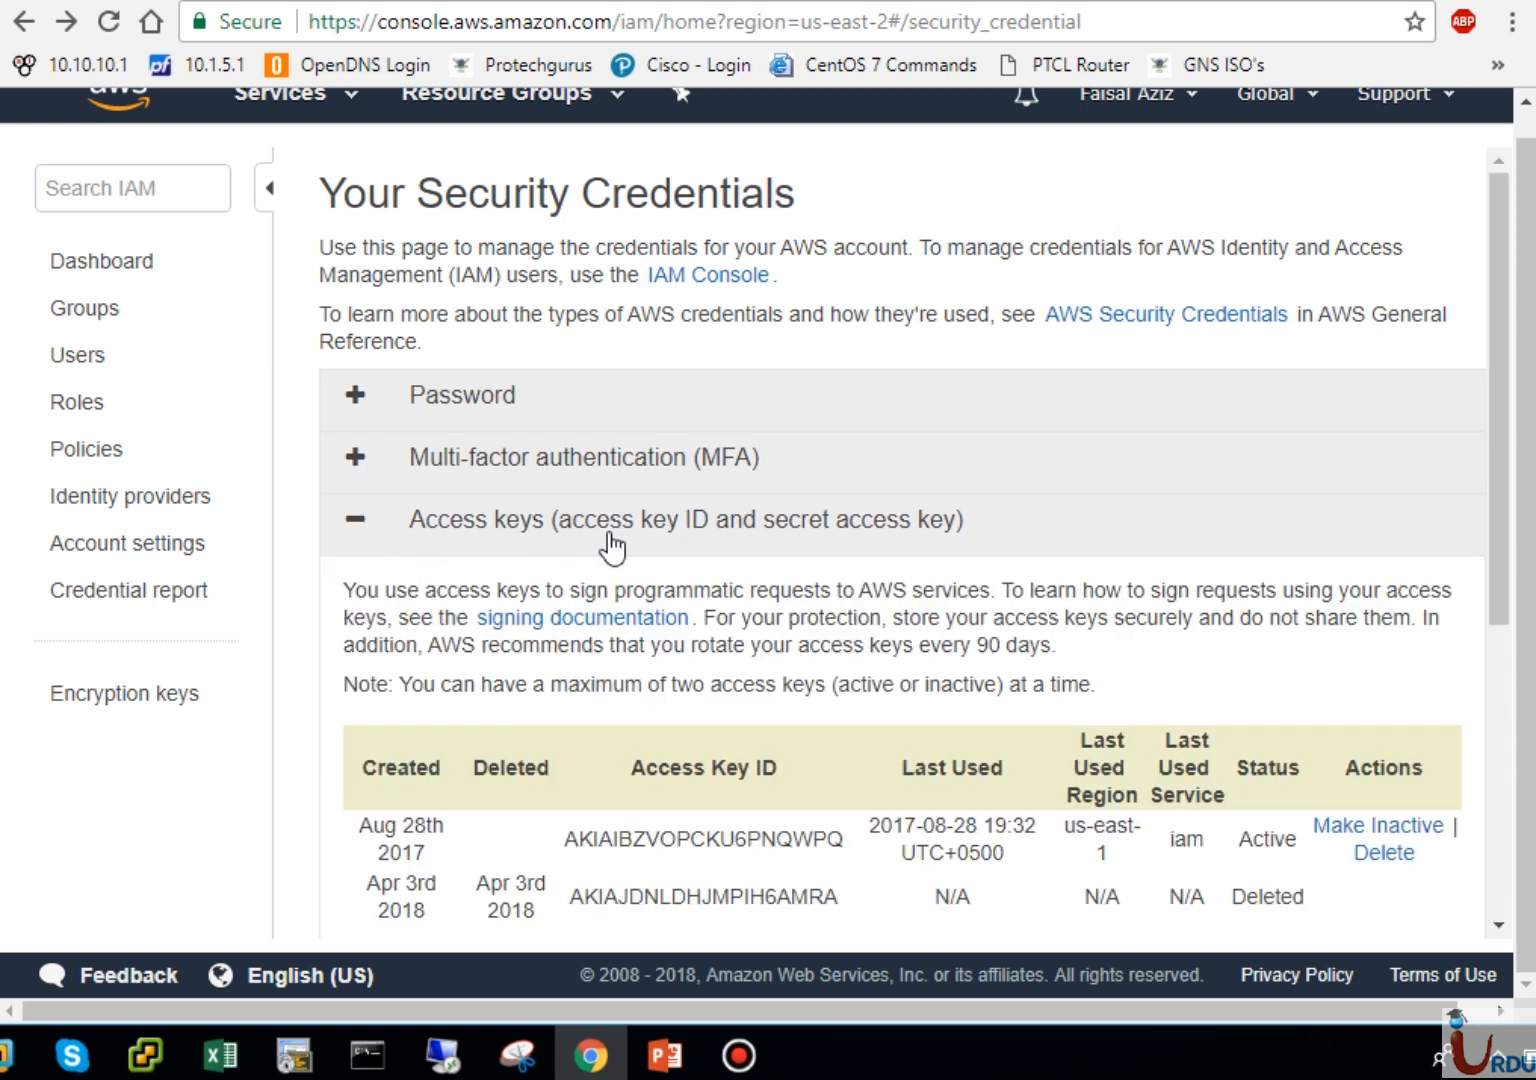
left_click_drag(1507, 488, 1496, 628)
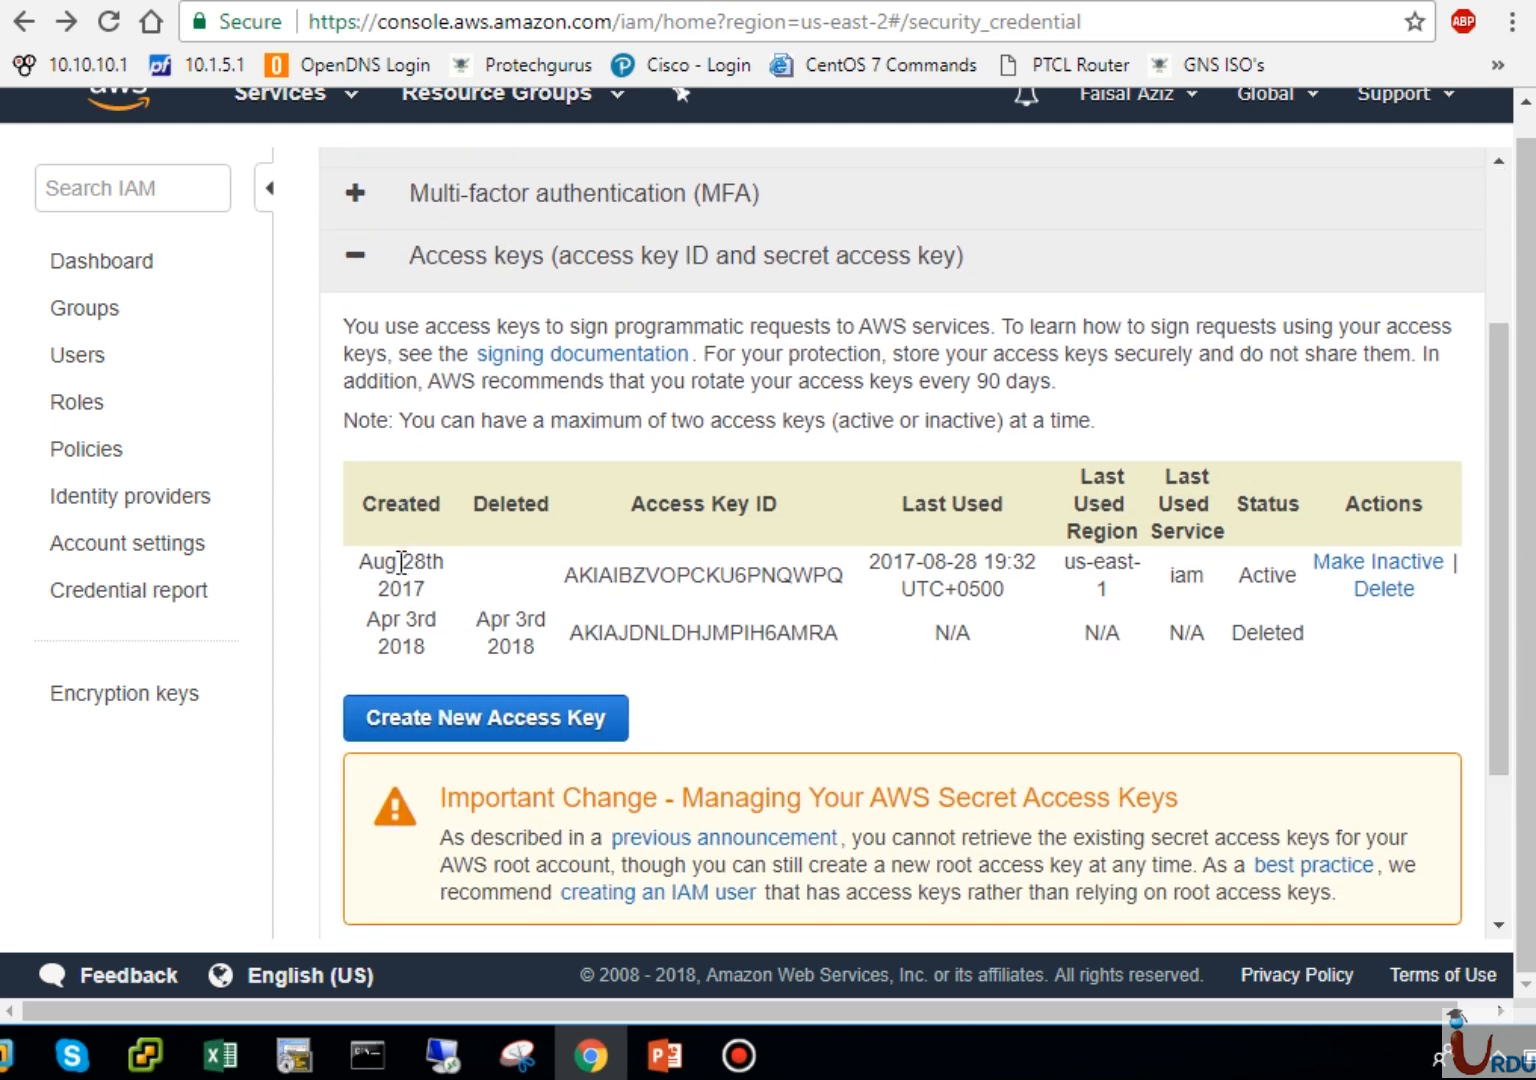
mouse_move(372, 565)
left_mouse_down()
mouse_move(425, 590)
mouse_move(350, 565)
left_mouse_up()
left_click(425, 590)
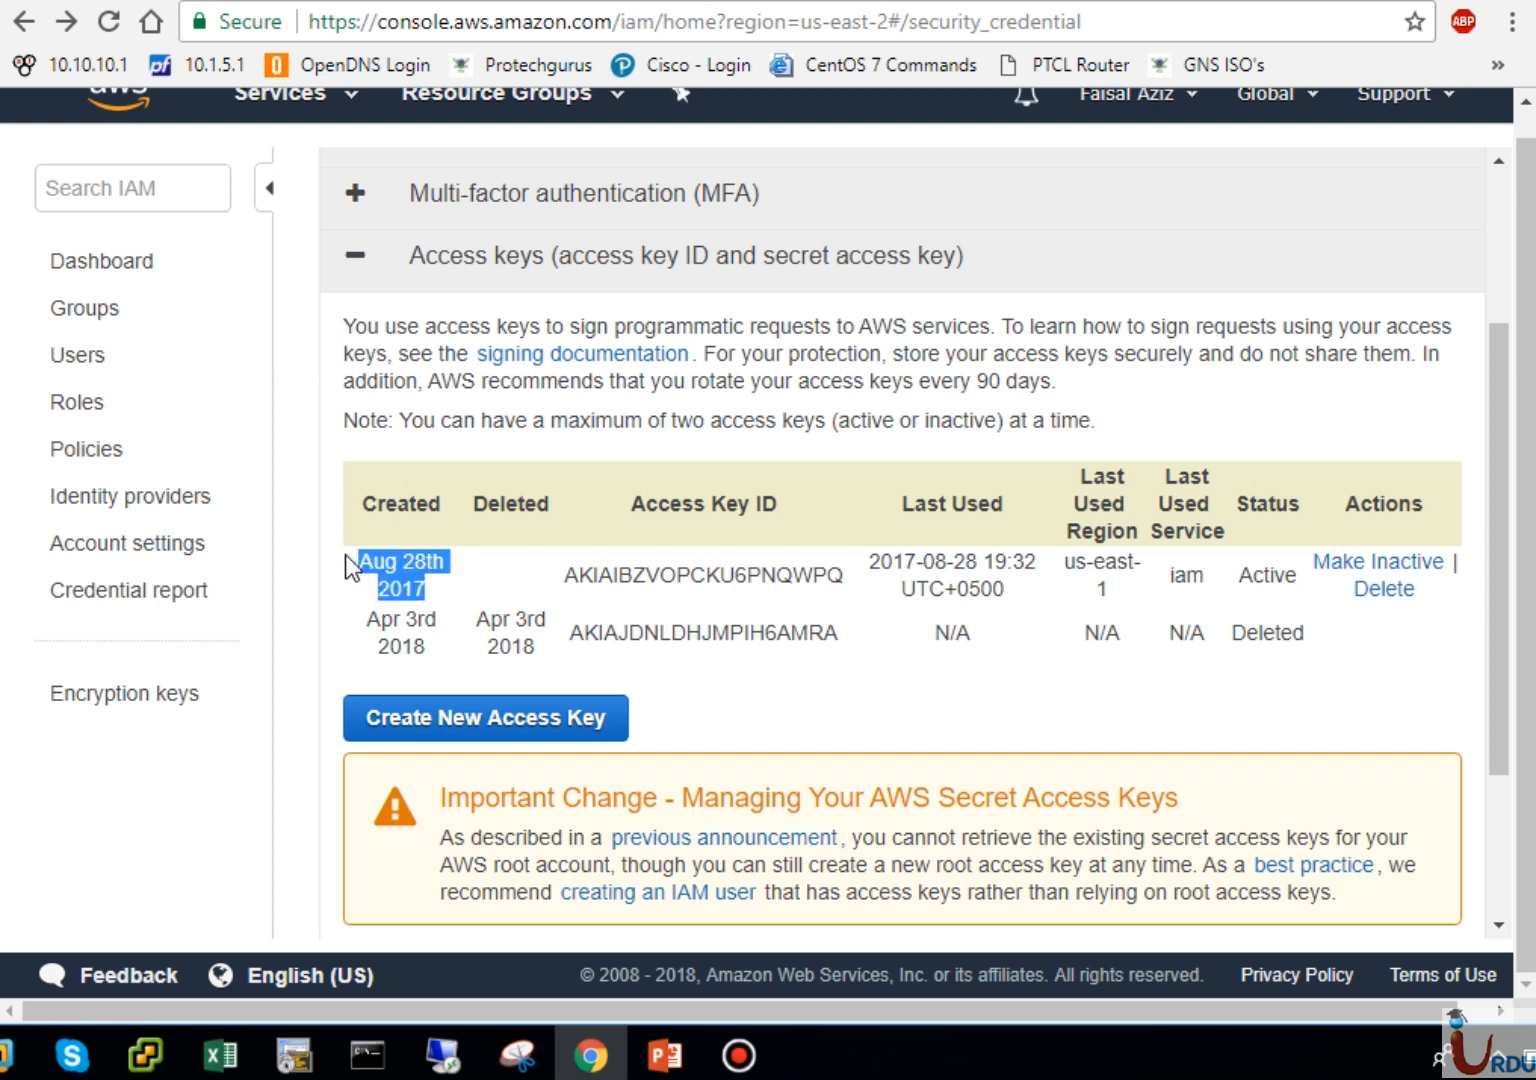
left_click(649, 584)
left_click_drag(578, 577, 776, 577)
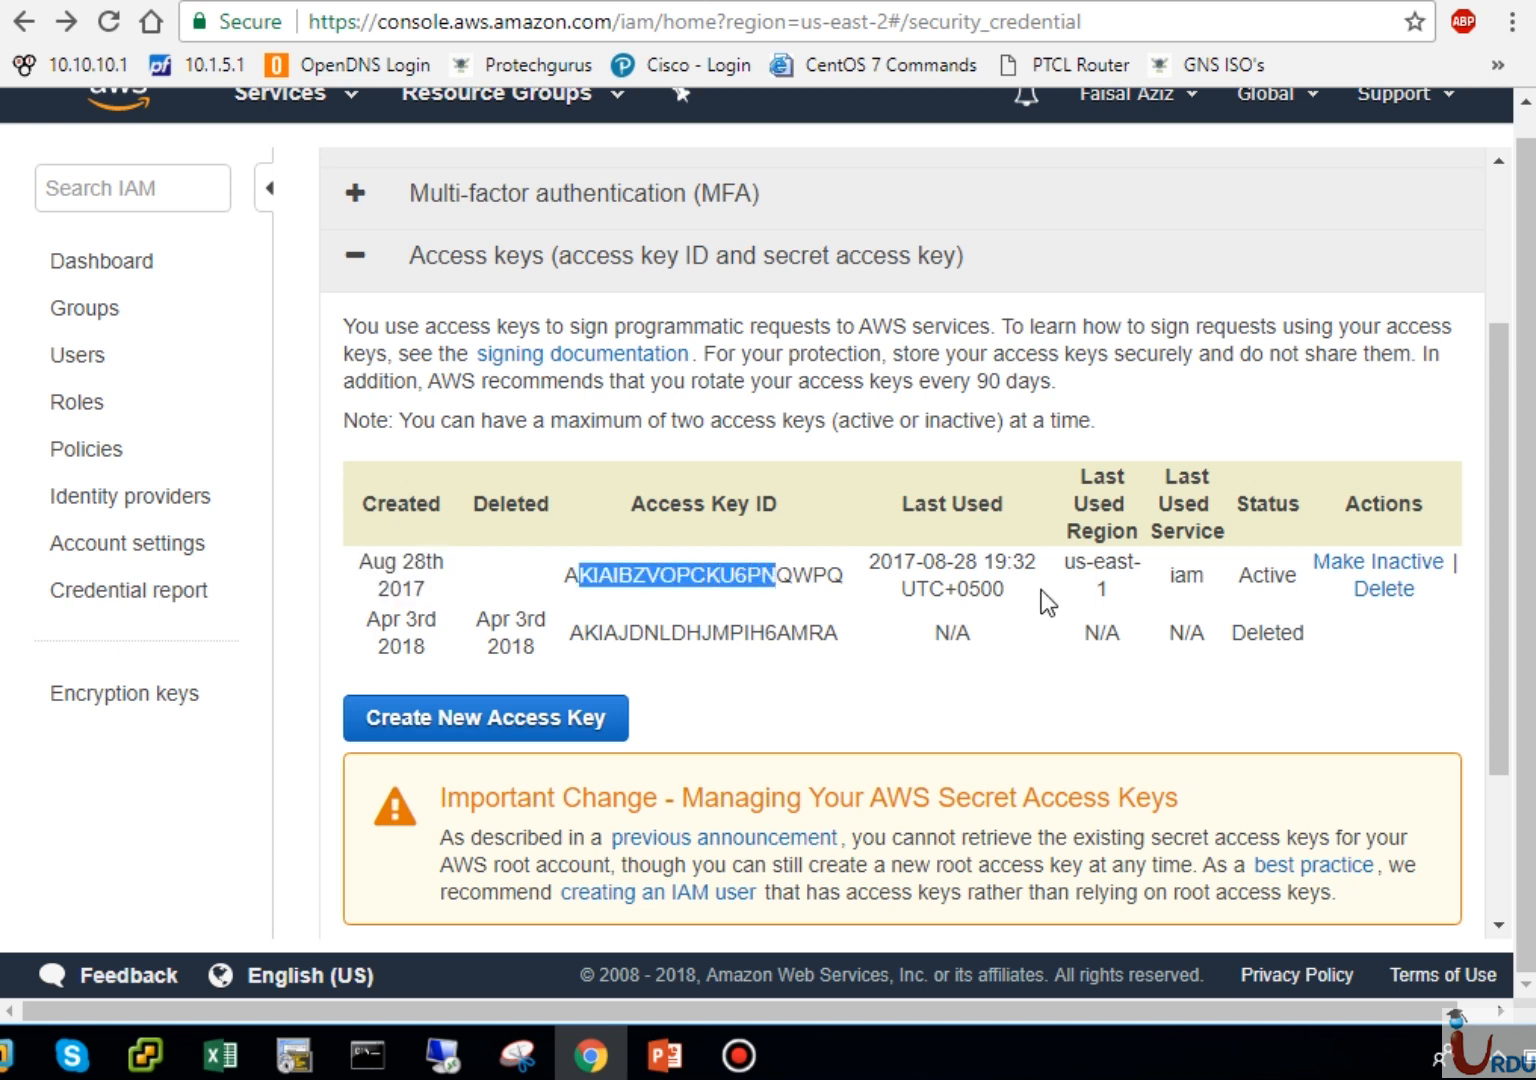
left_click(876, 545)
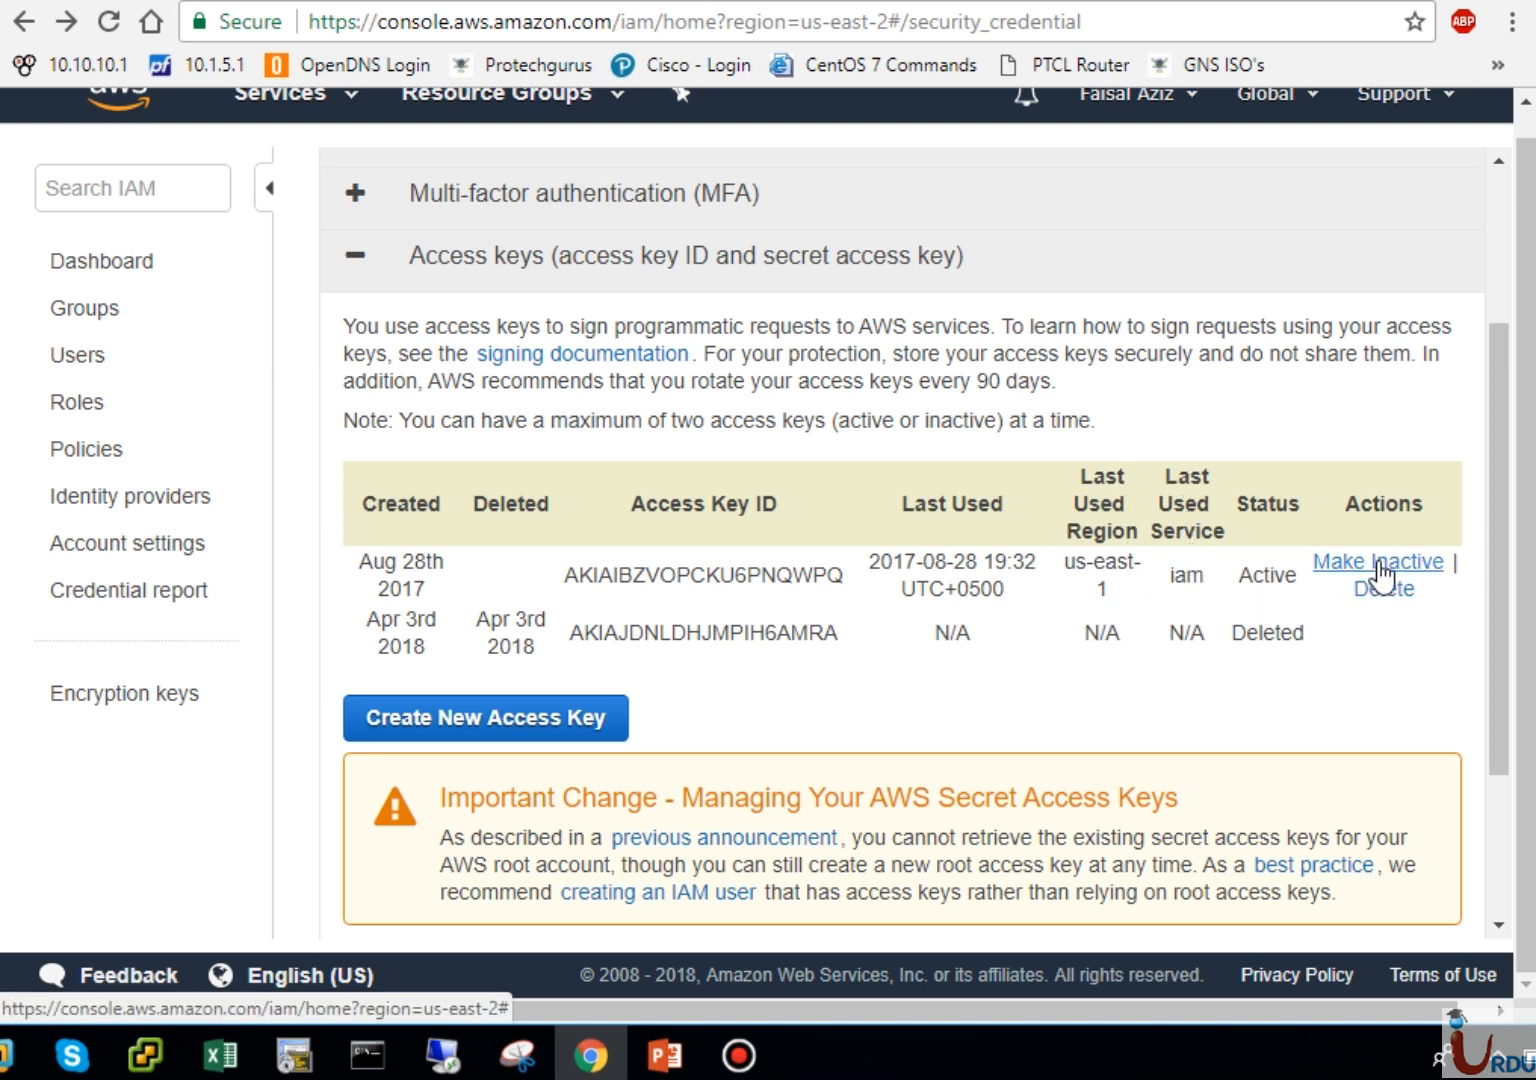
Step: Open the delete confirmation for the access key created Aug 28th 2017, cancel it, and check that key's ID in the list
left_click(1386, 596)
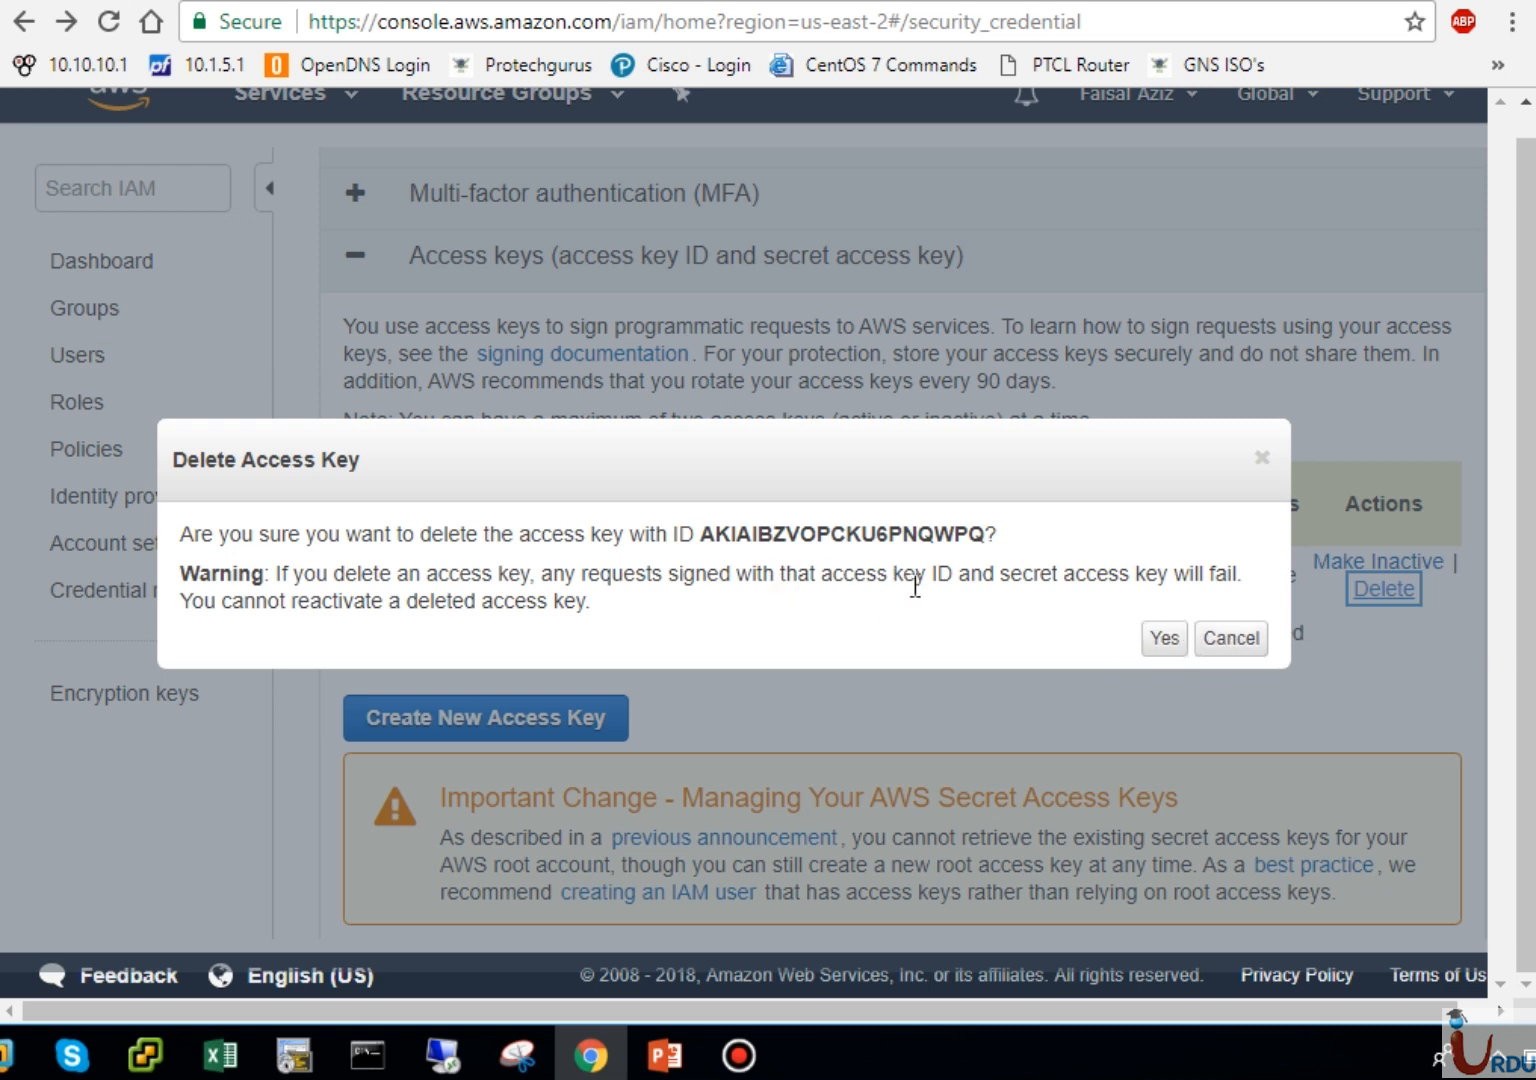
left_click(1226, 638)
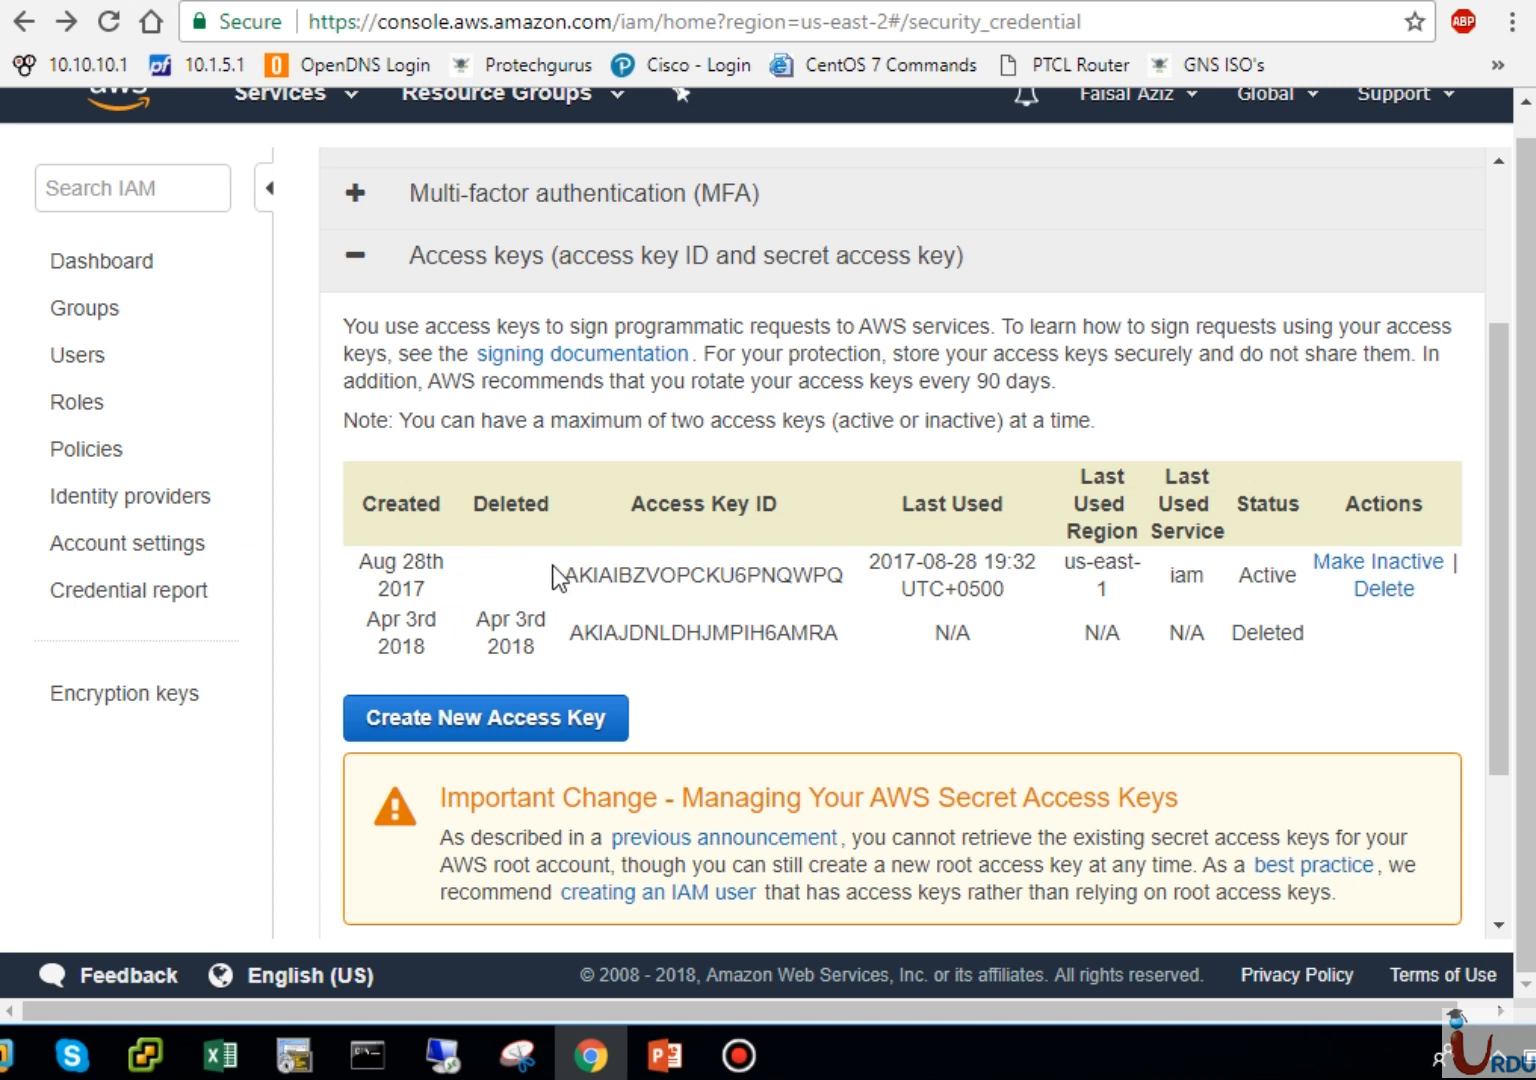
left_click_drag(555, 574, 845, 584)
left_click(843, 585)
Step: Create a new root access key, reveal its key ID and secret access key, and download the key file
left_click(495, 728)
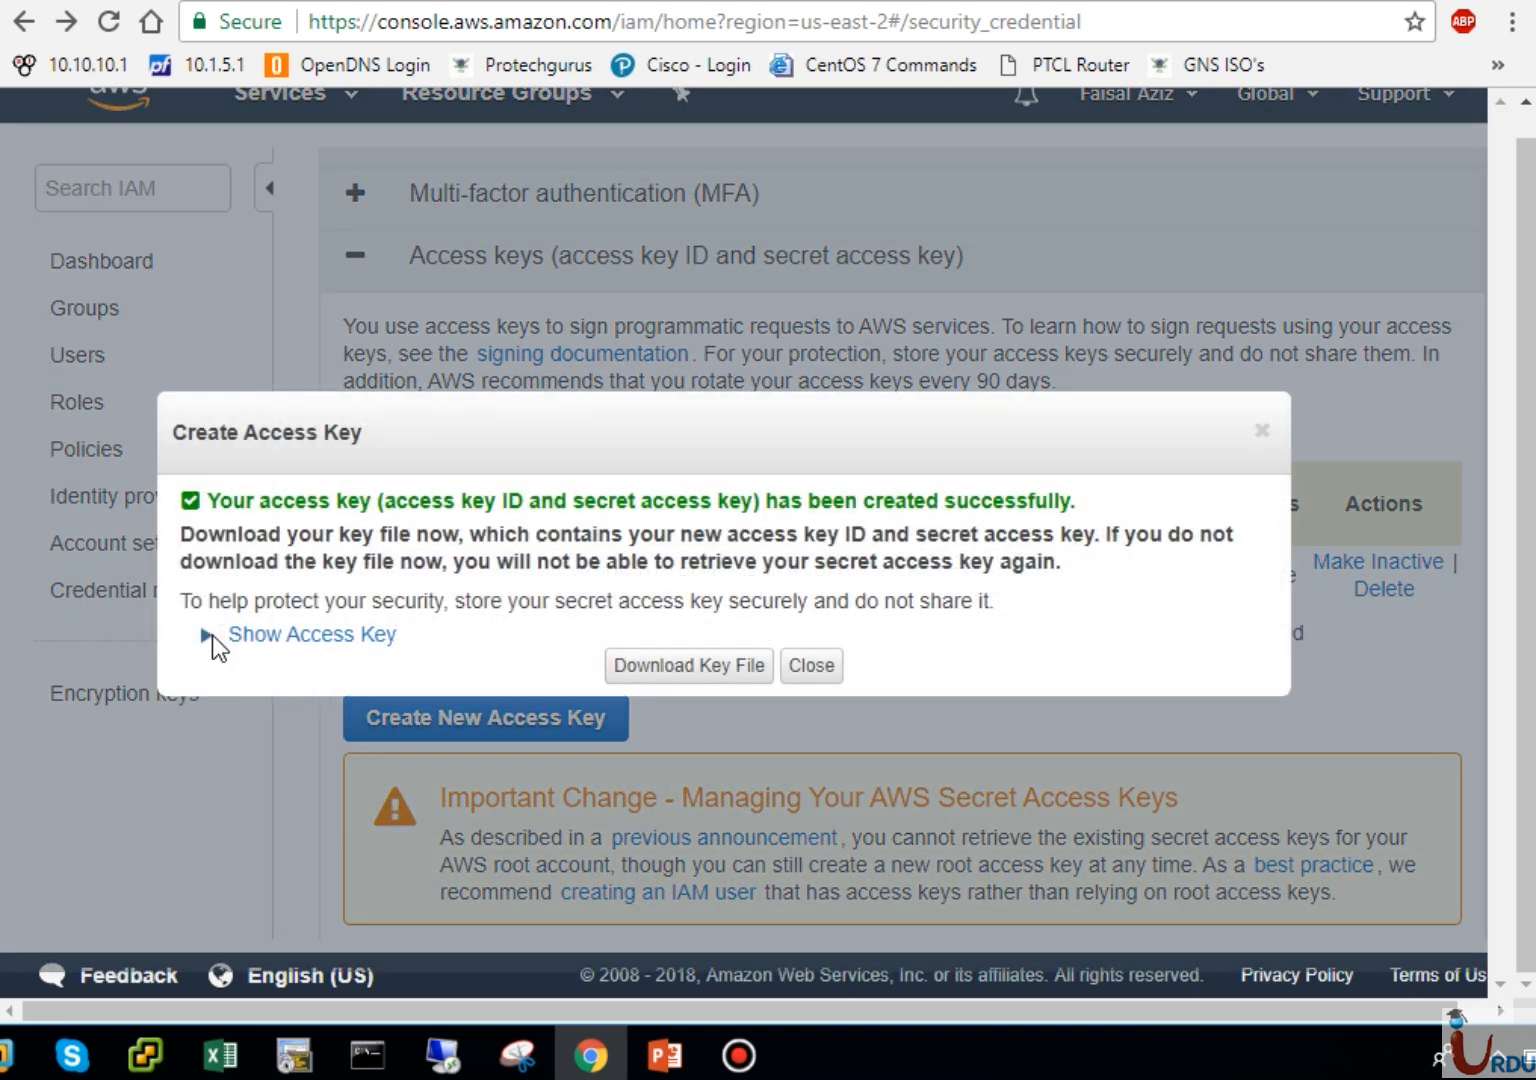
left_click(245, 638)
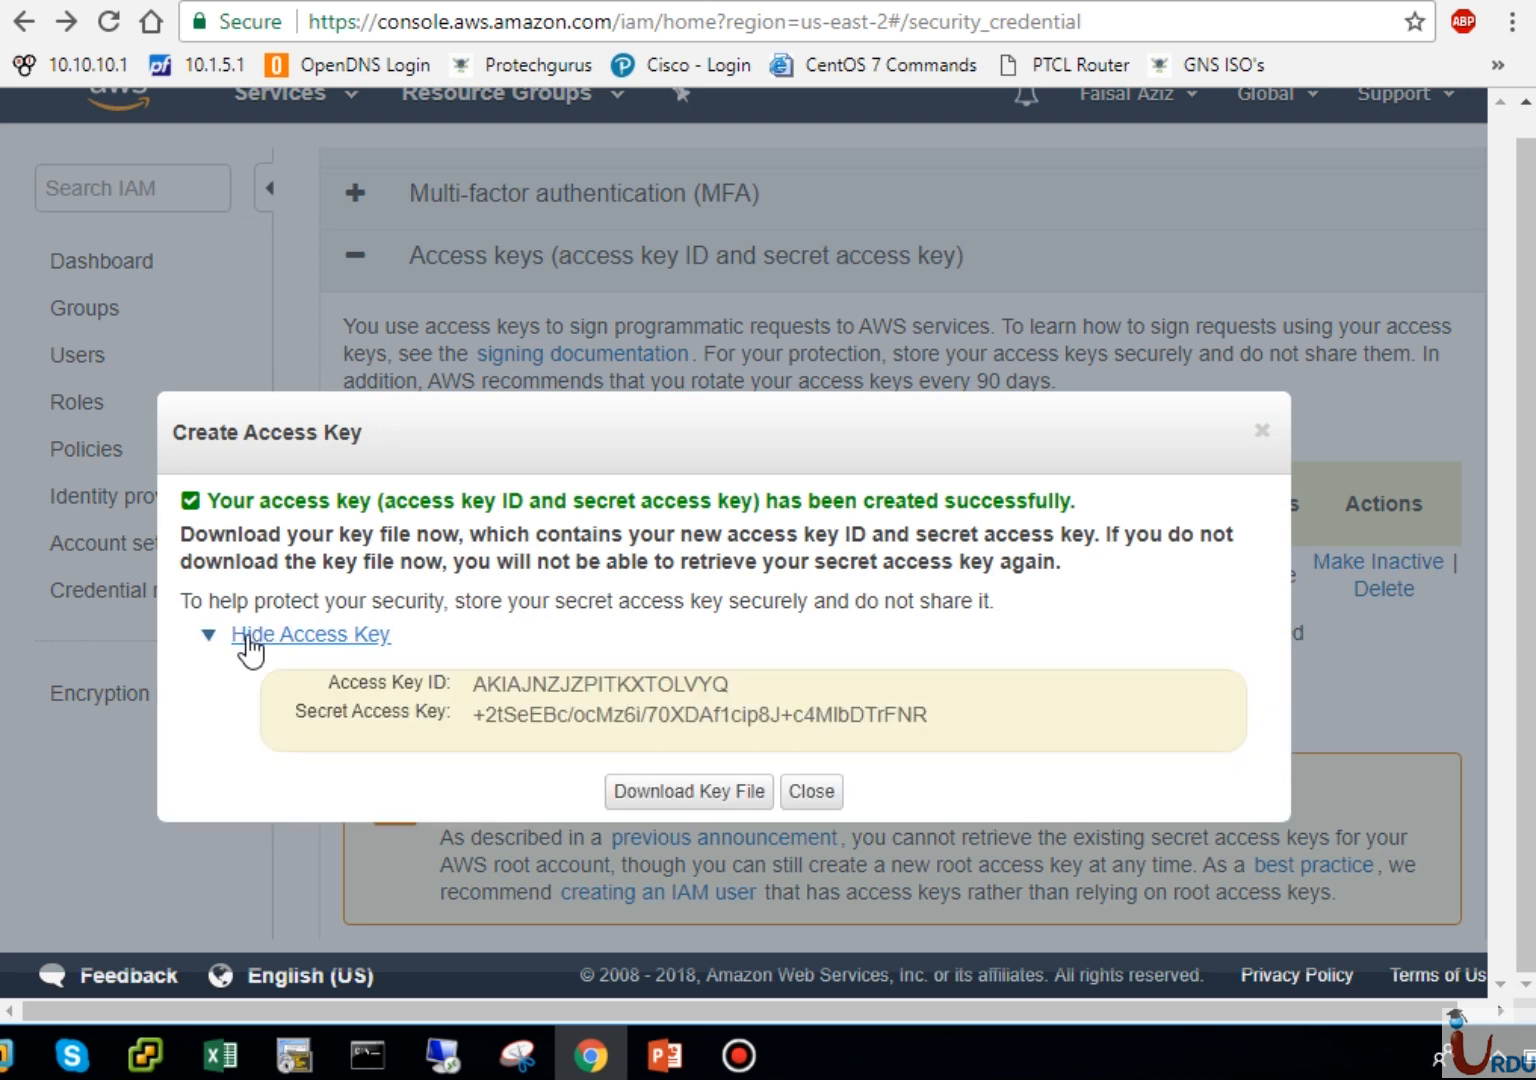
left_click_drag(474, 687, 732, 689)
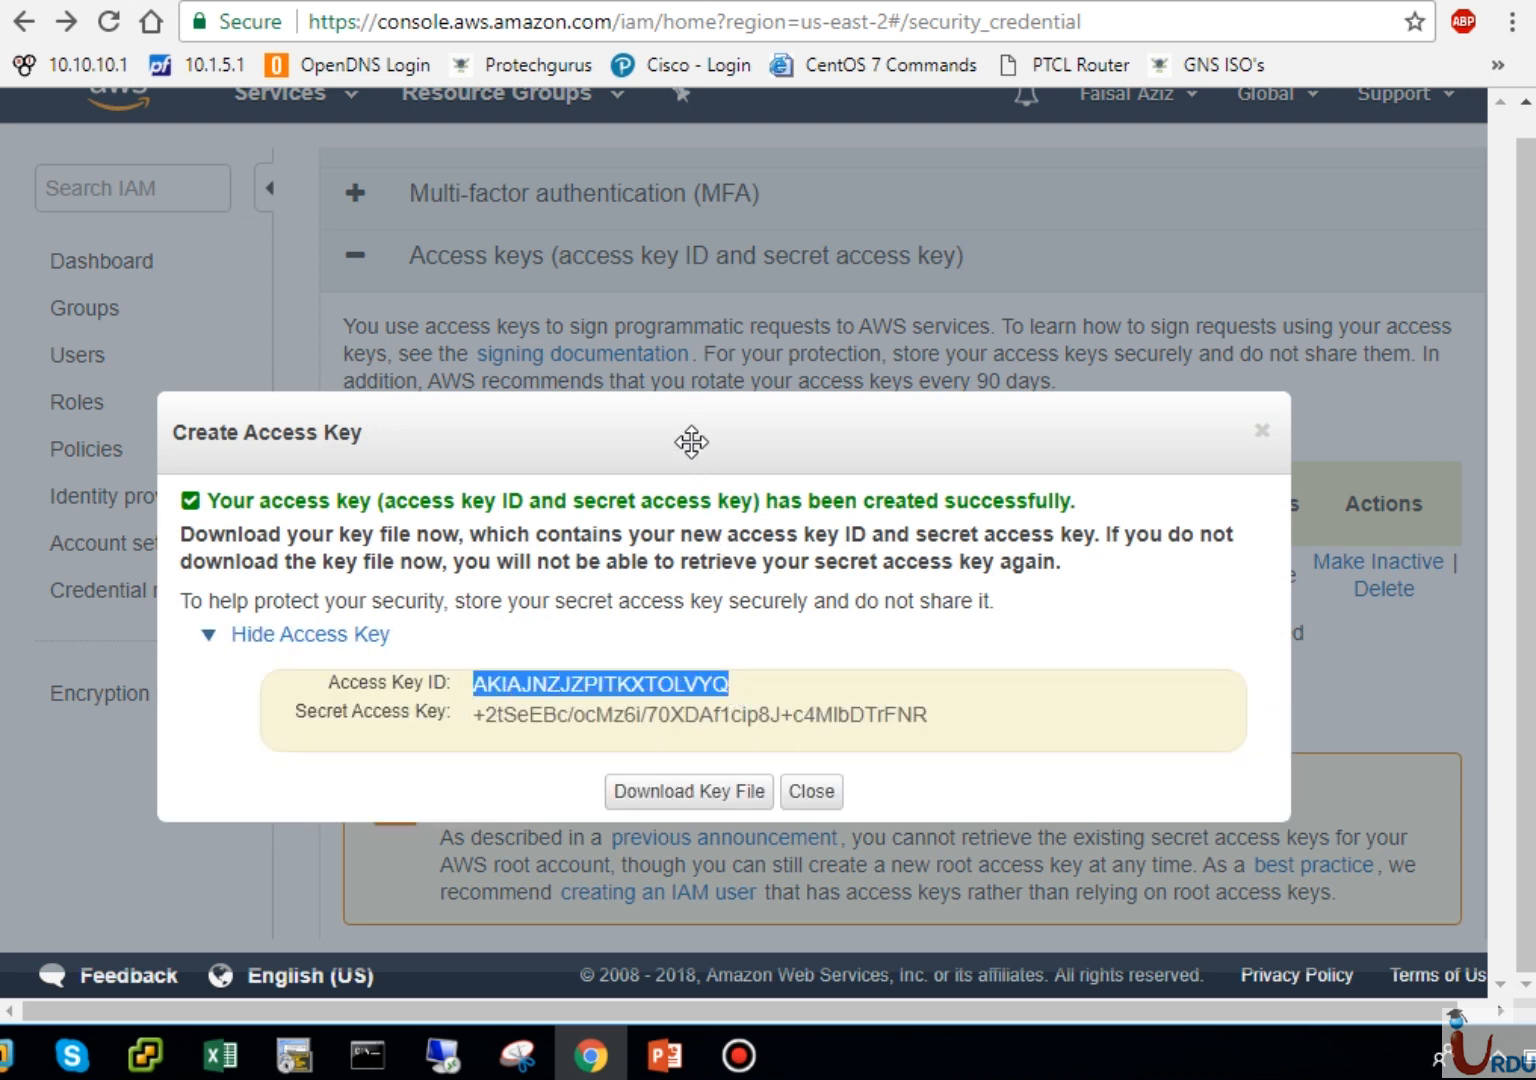
left_click_drag(689, 440, 765, 652)
left_click(732, 565)
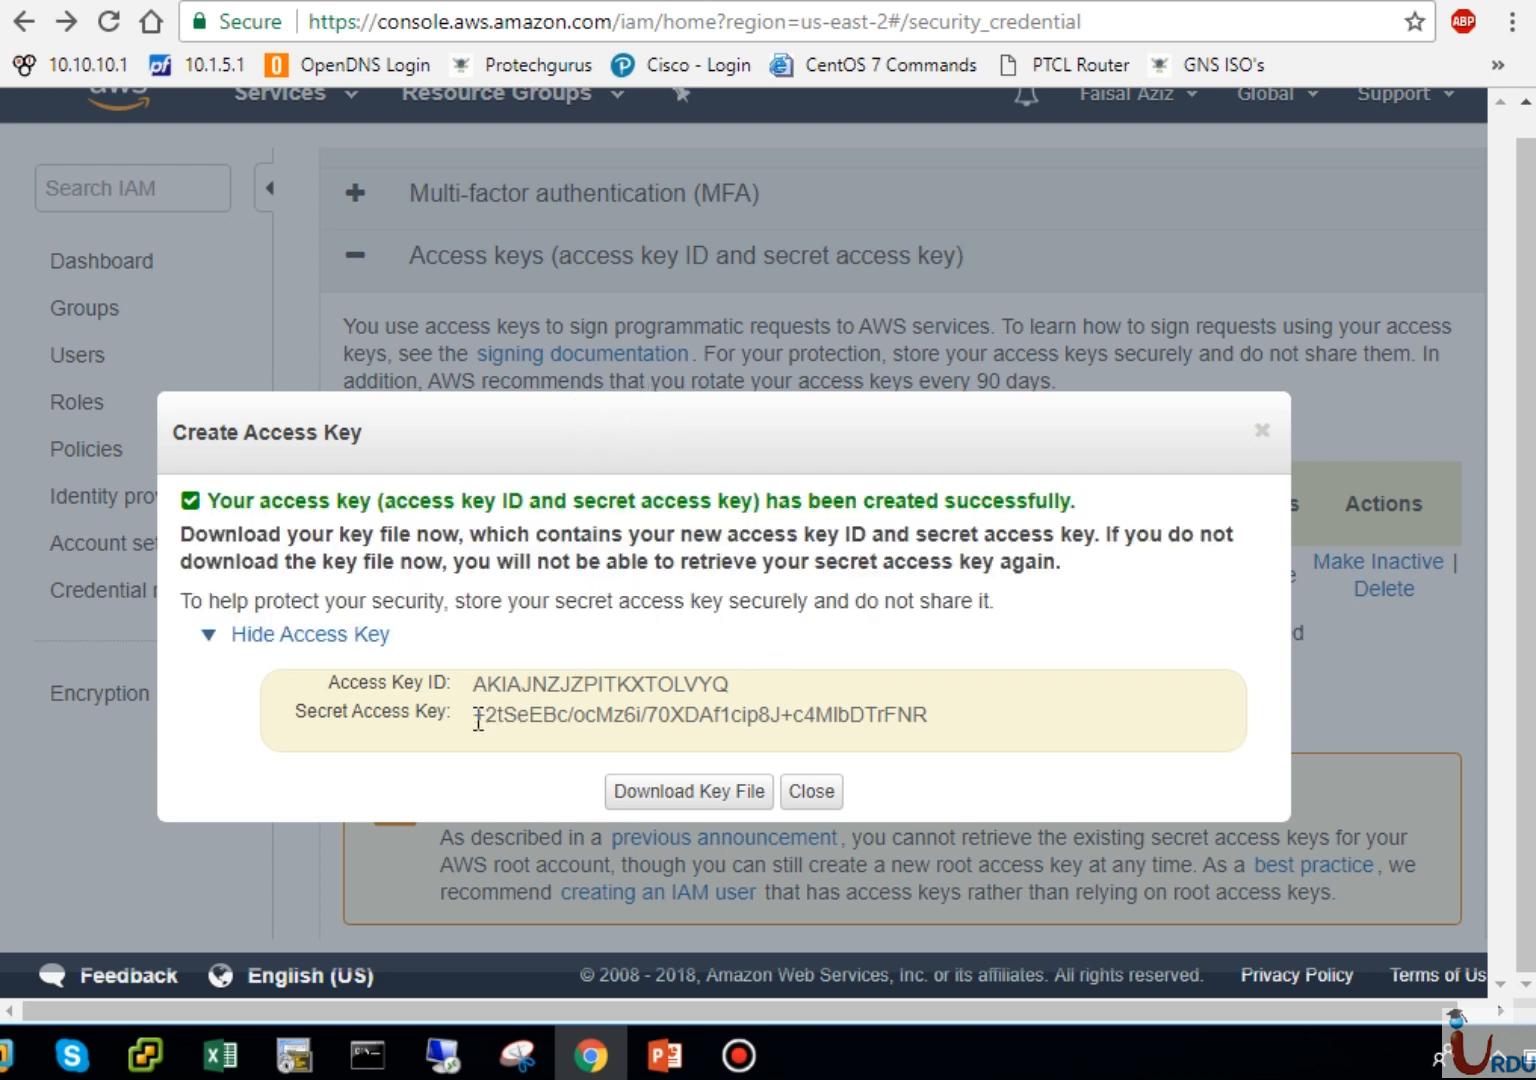
left_click_drag(476, 716, 935, 722)
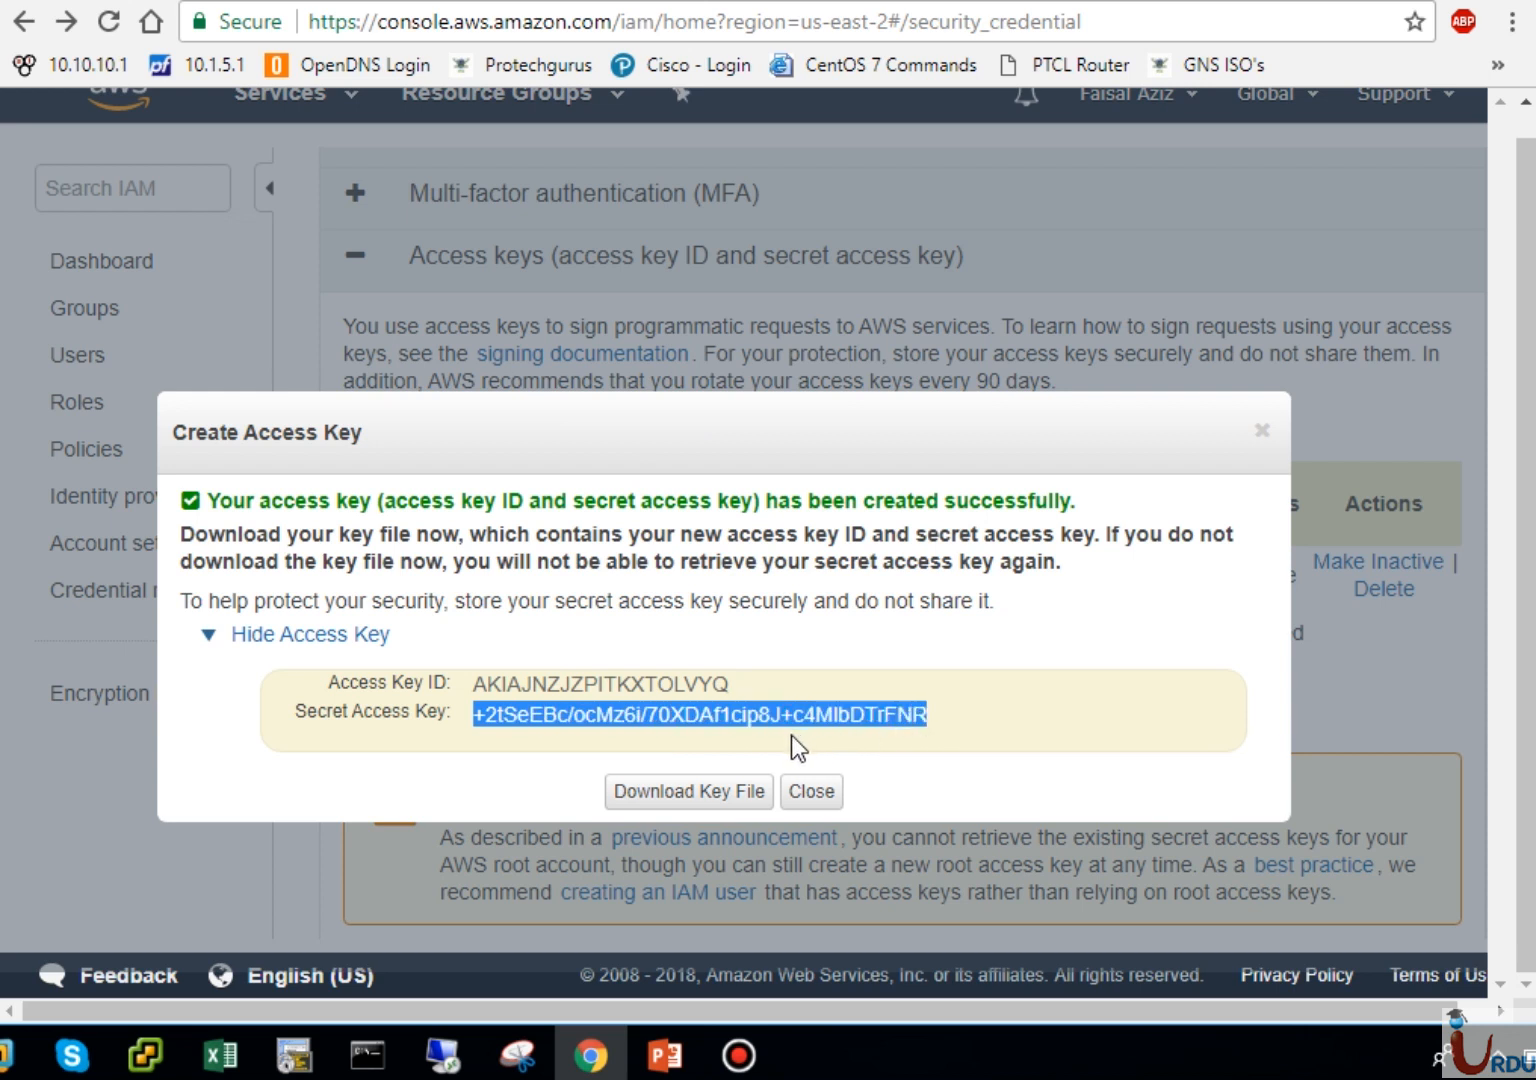
left_click(705, 795)
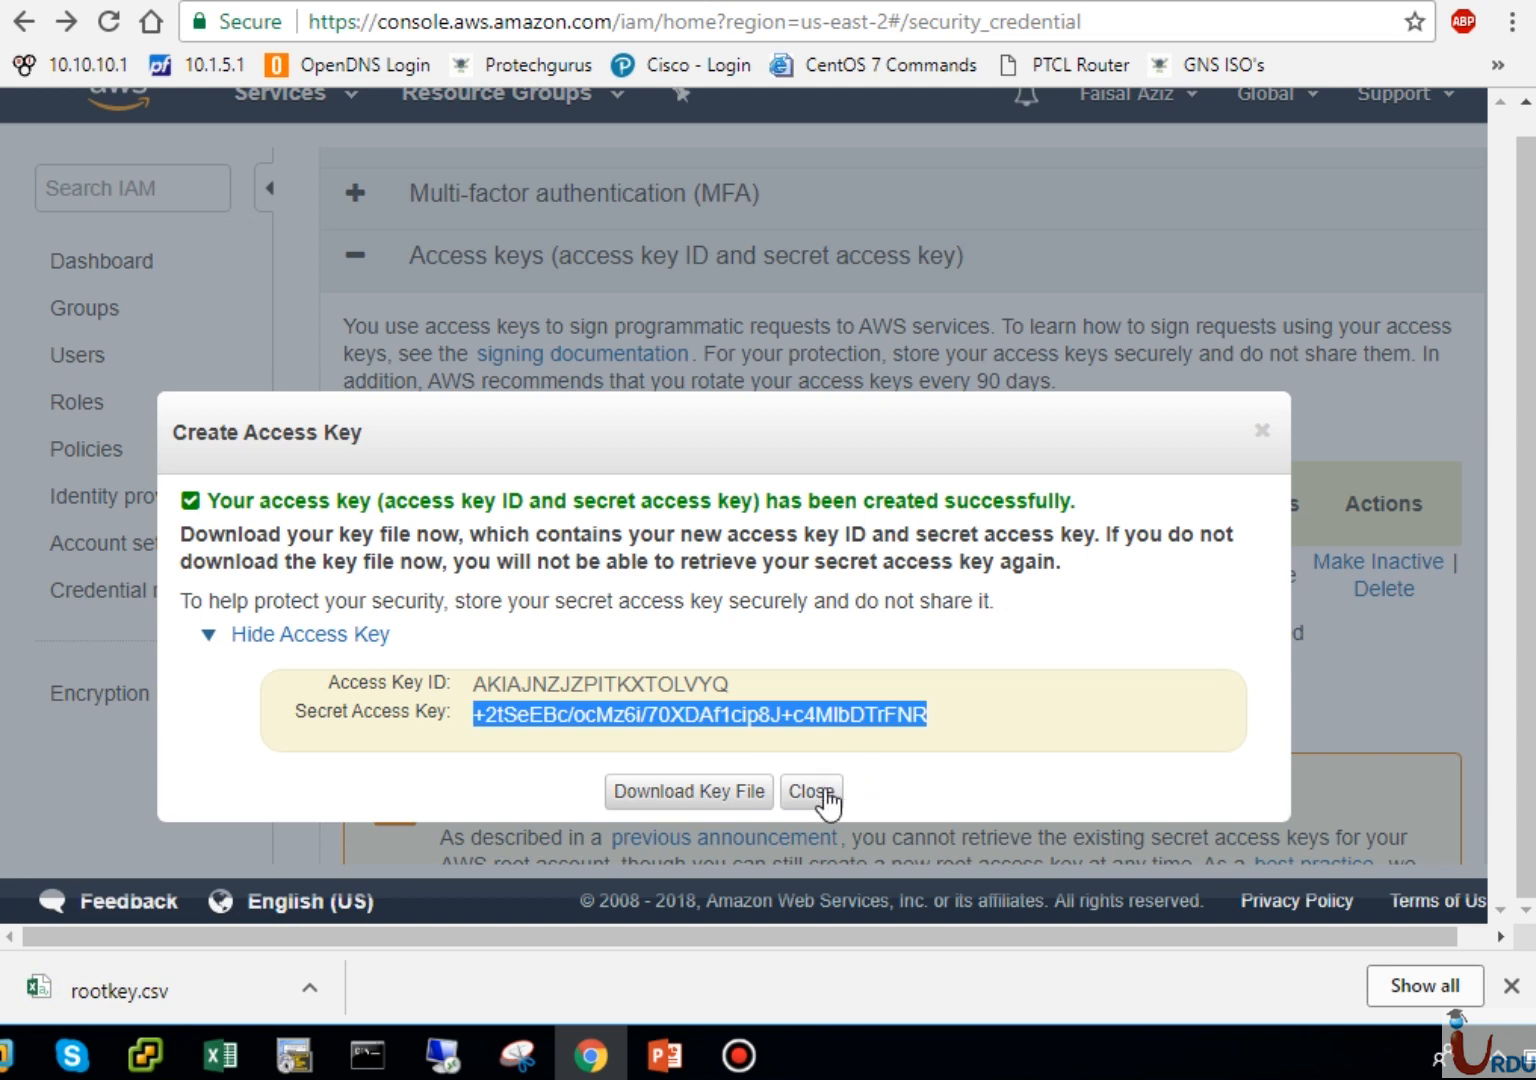
left_click(811, 792)
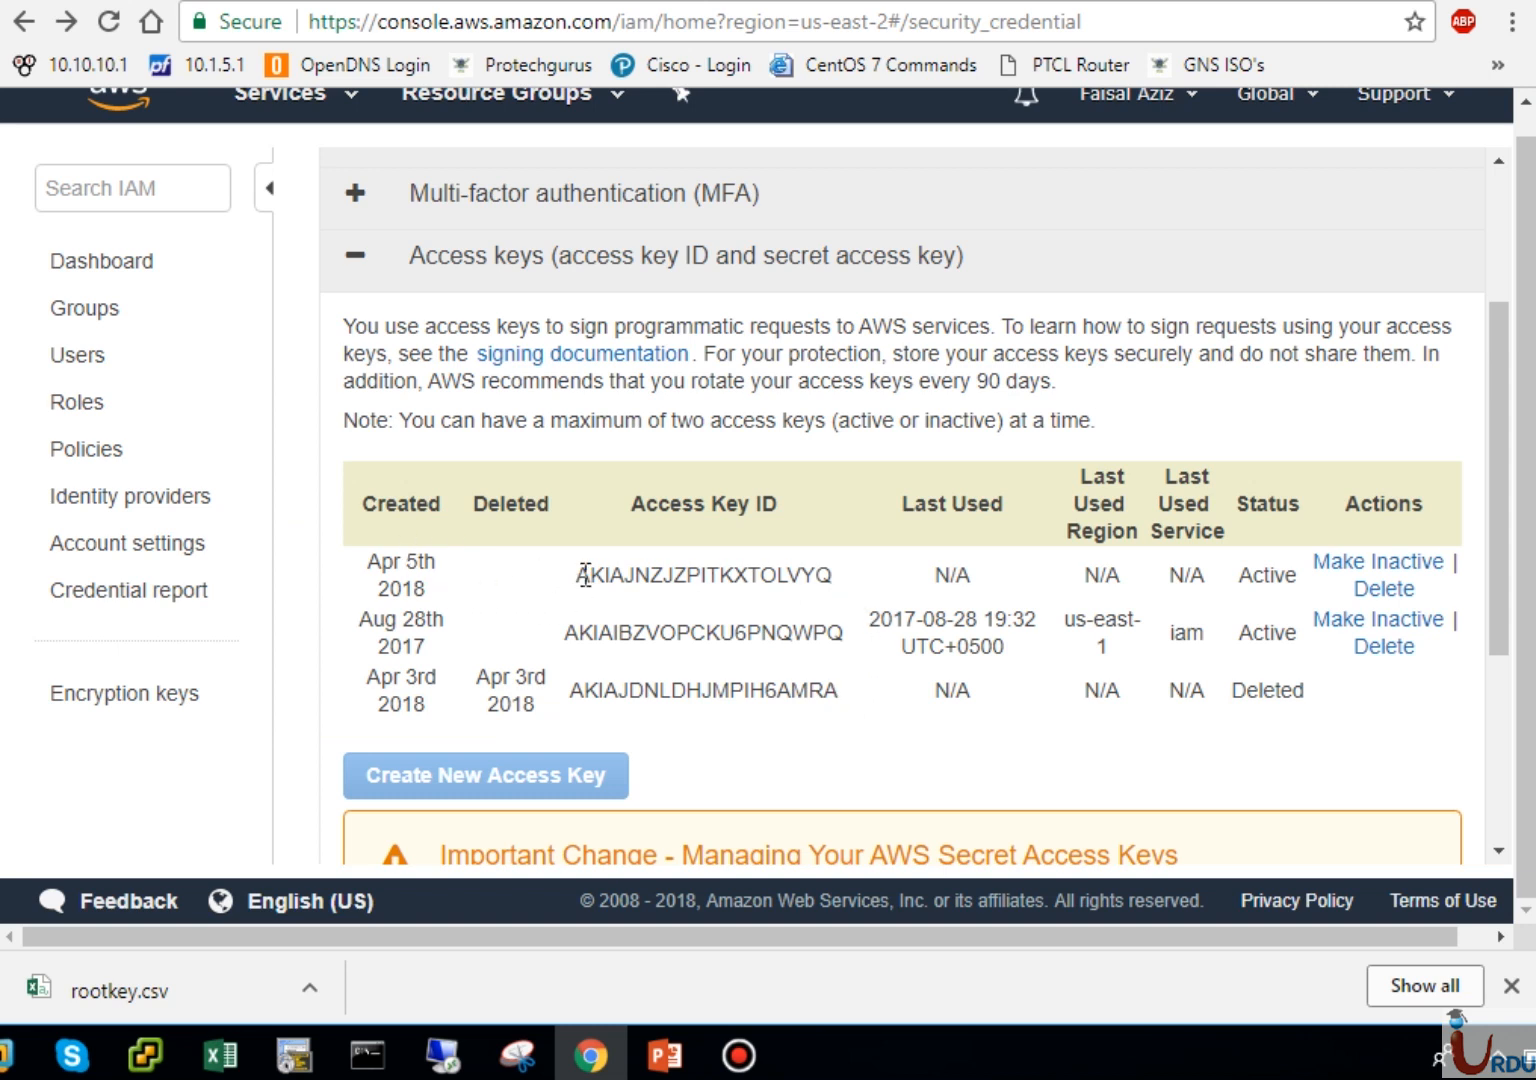
Step: Delete the access key created Apr 5th 2018 from the root account's access keys and confirm the deletion
left_click_drag(580, 575, 847, 577)
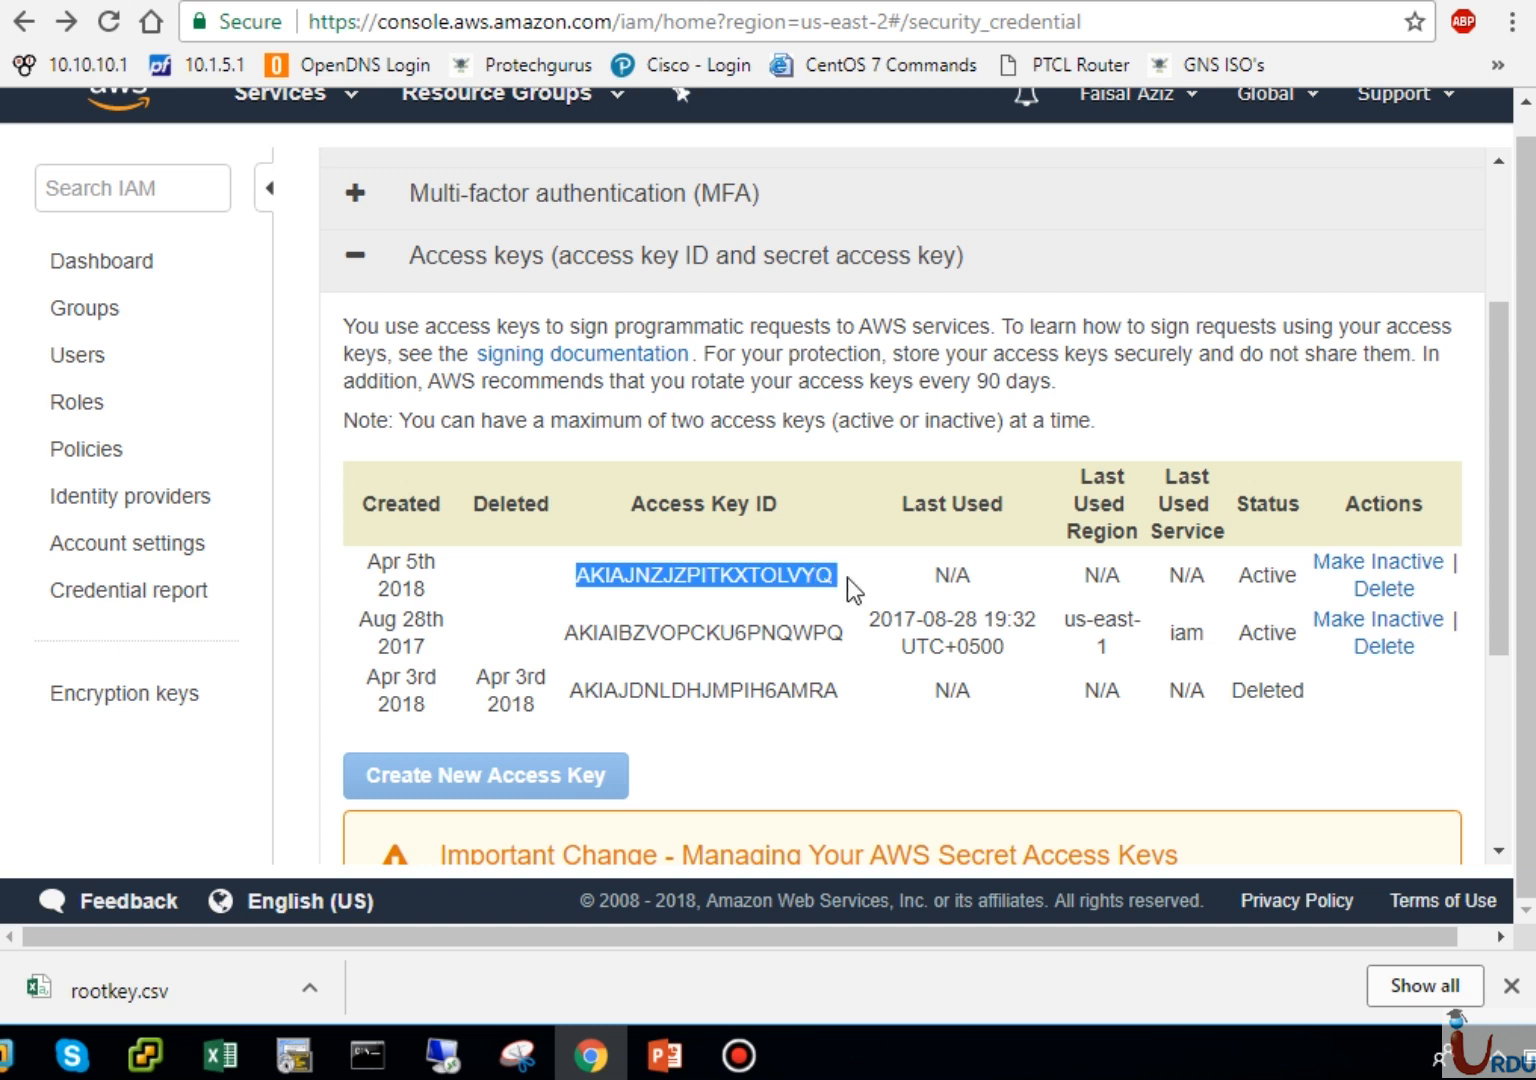
left_click(834, 577)
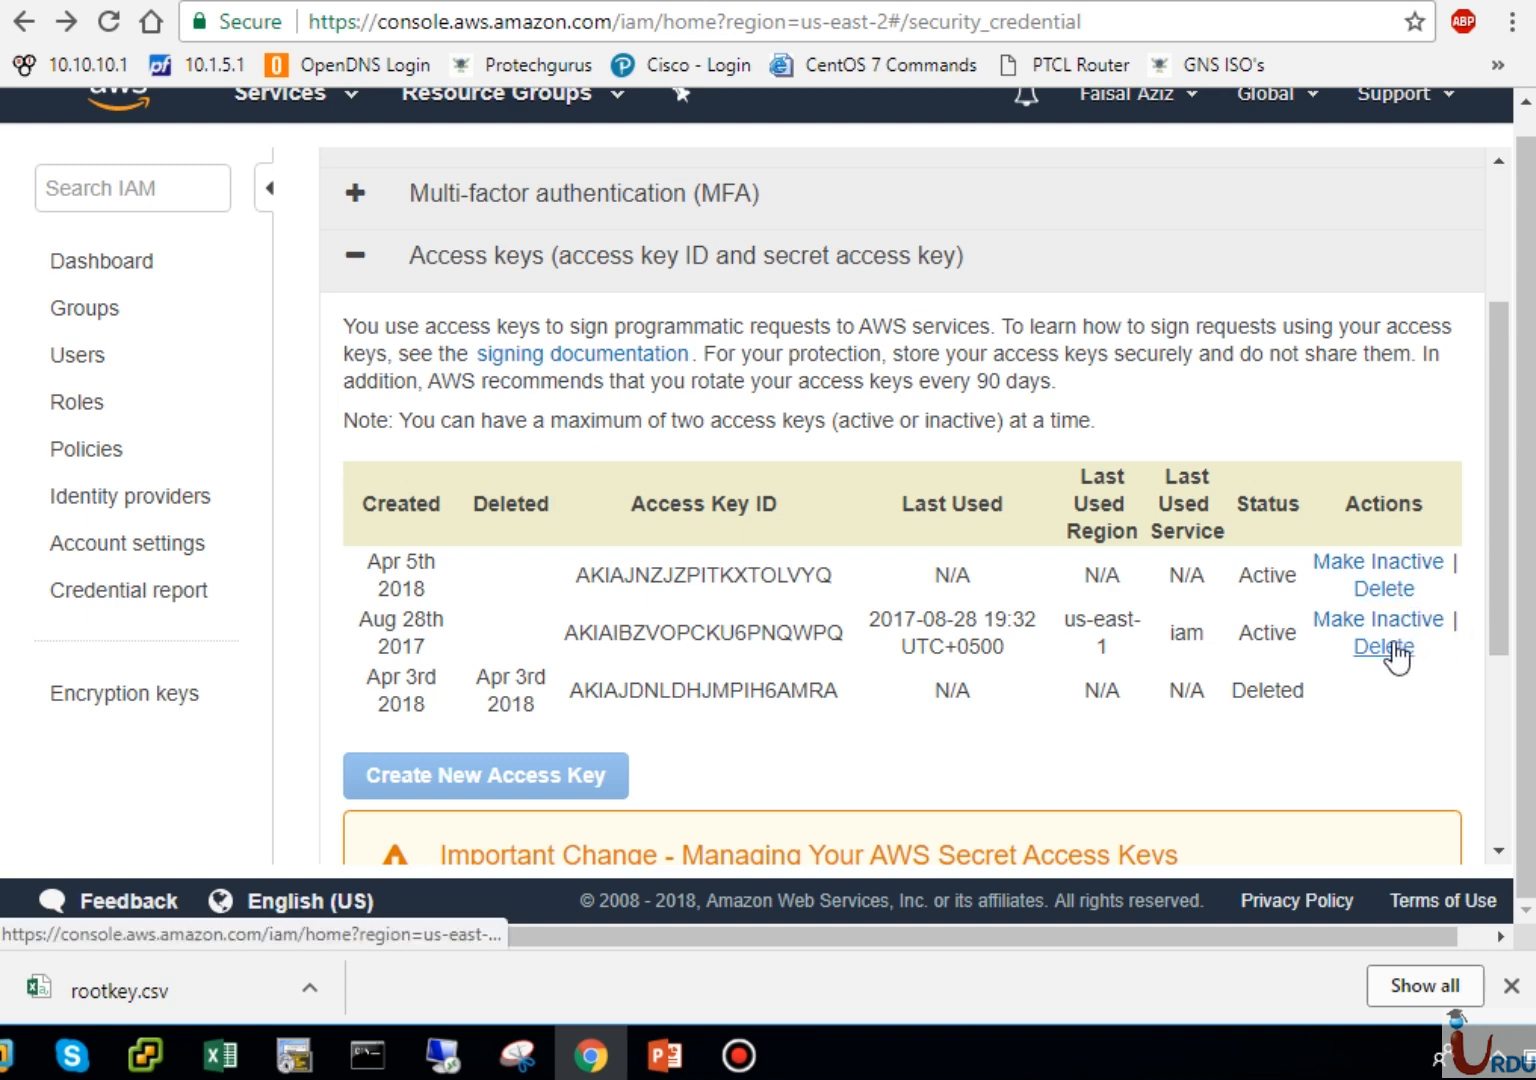
left_click(1386, 590)
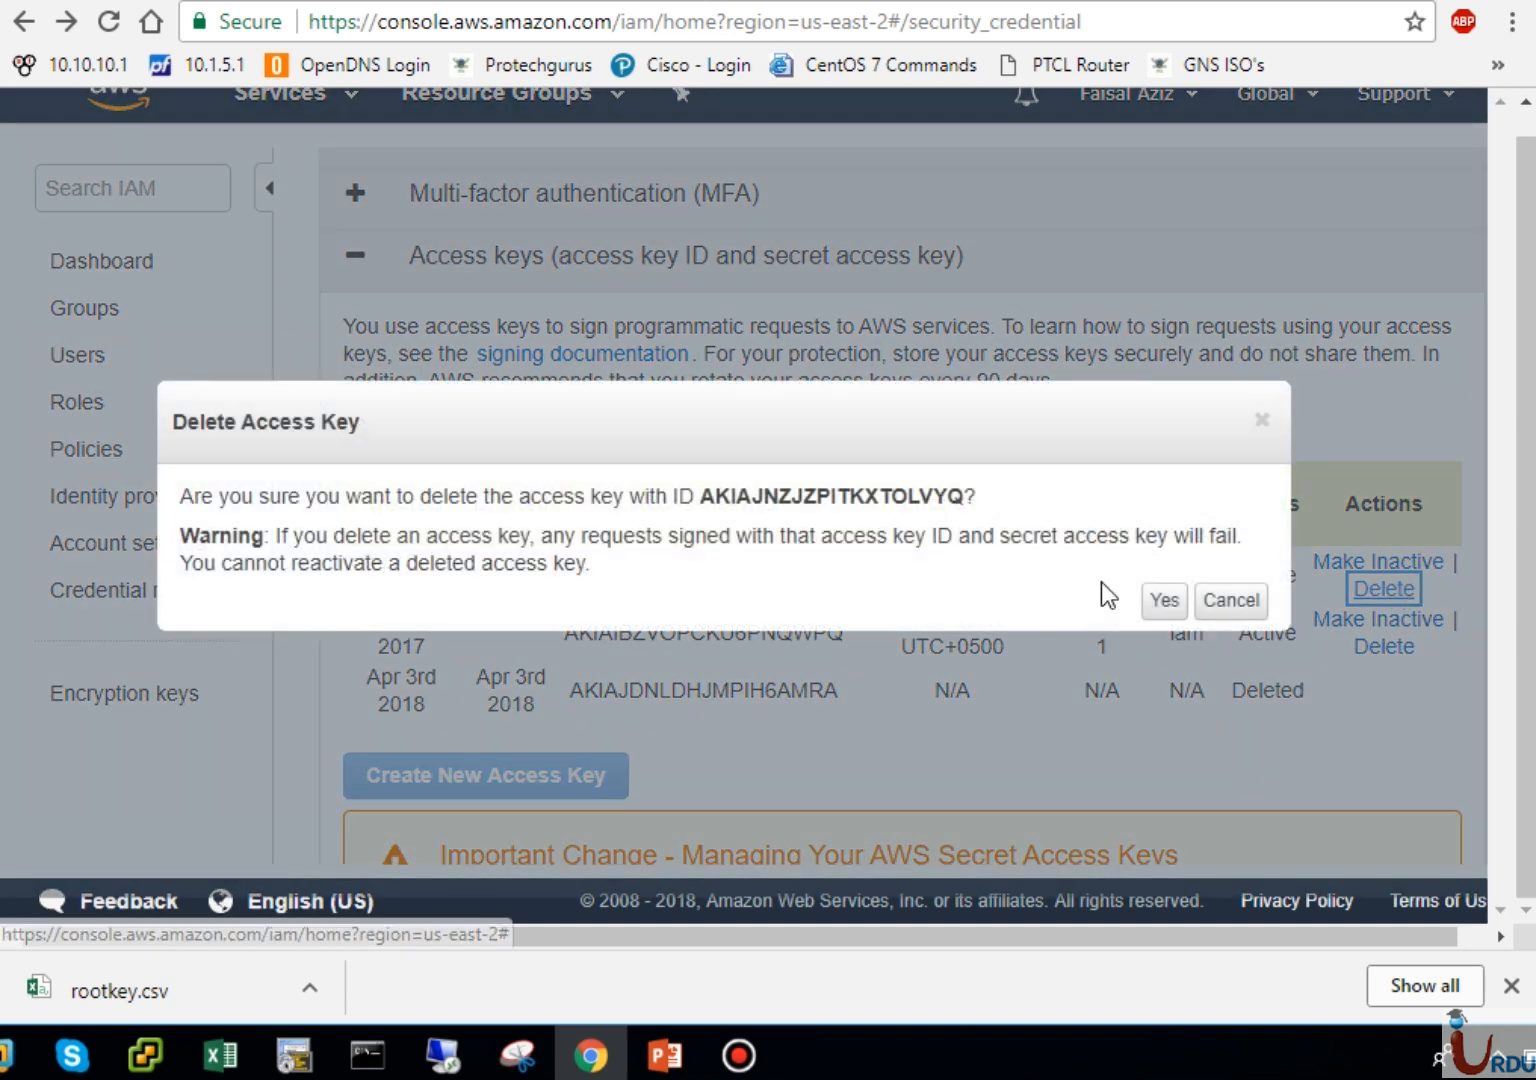
left_click(1158, 603)
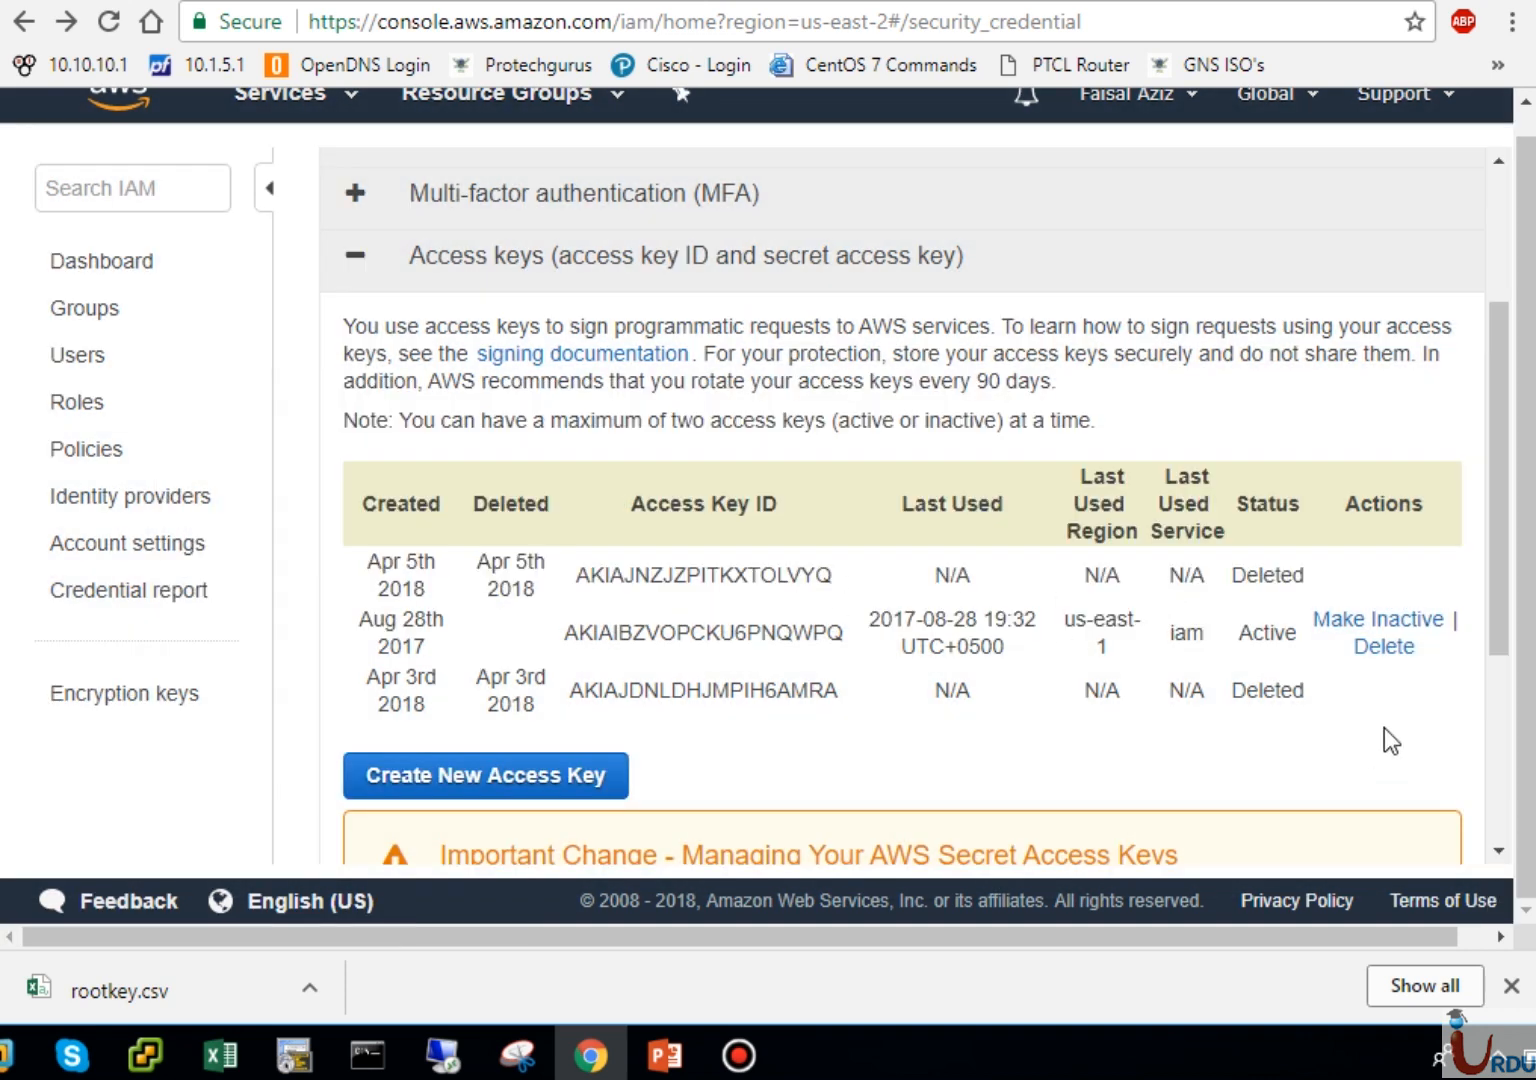
Step: Look over the rest of the access keys list, collapse the Access keys section and close the browser's download bar
left_click(1508, 742)
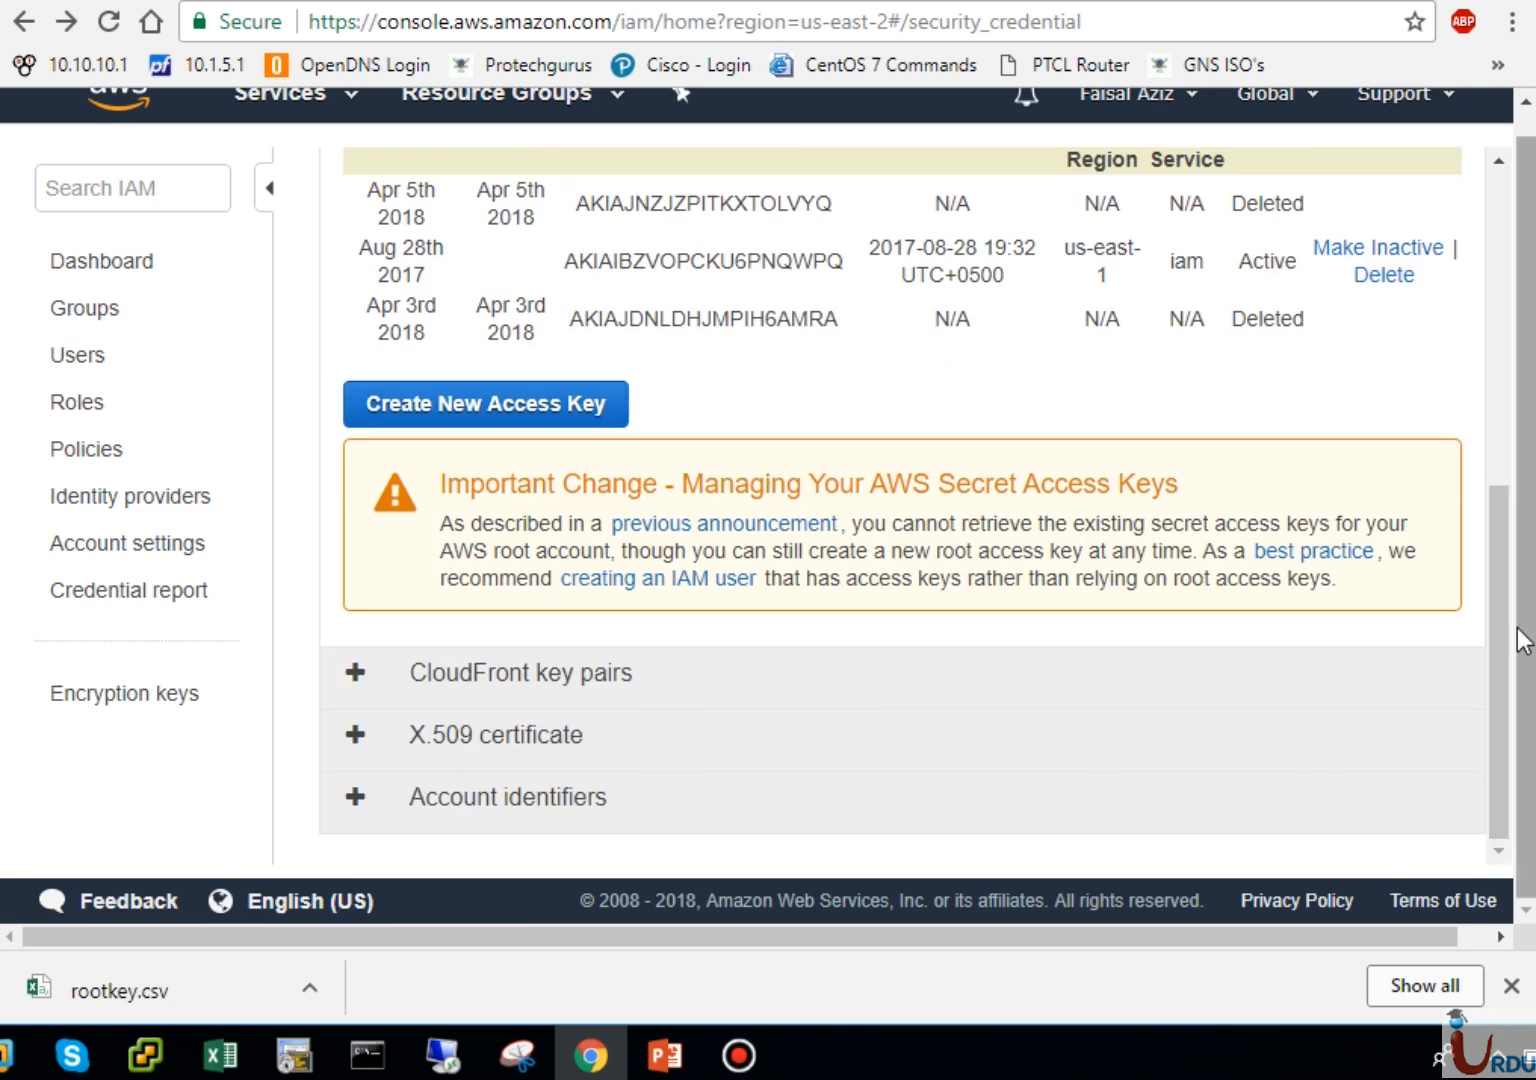
left_click_drag(1495, 645, 1490, 524)
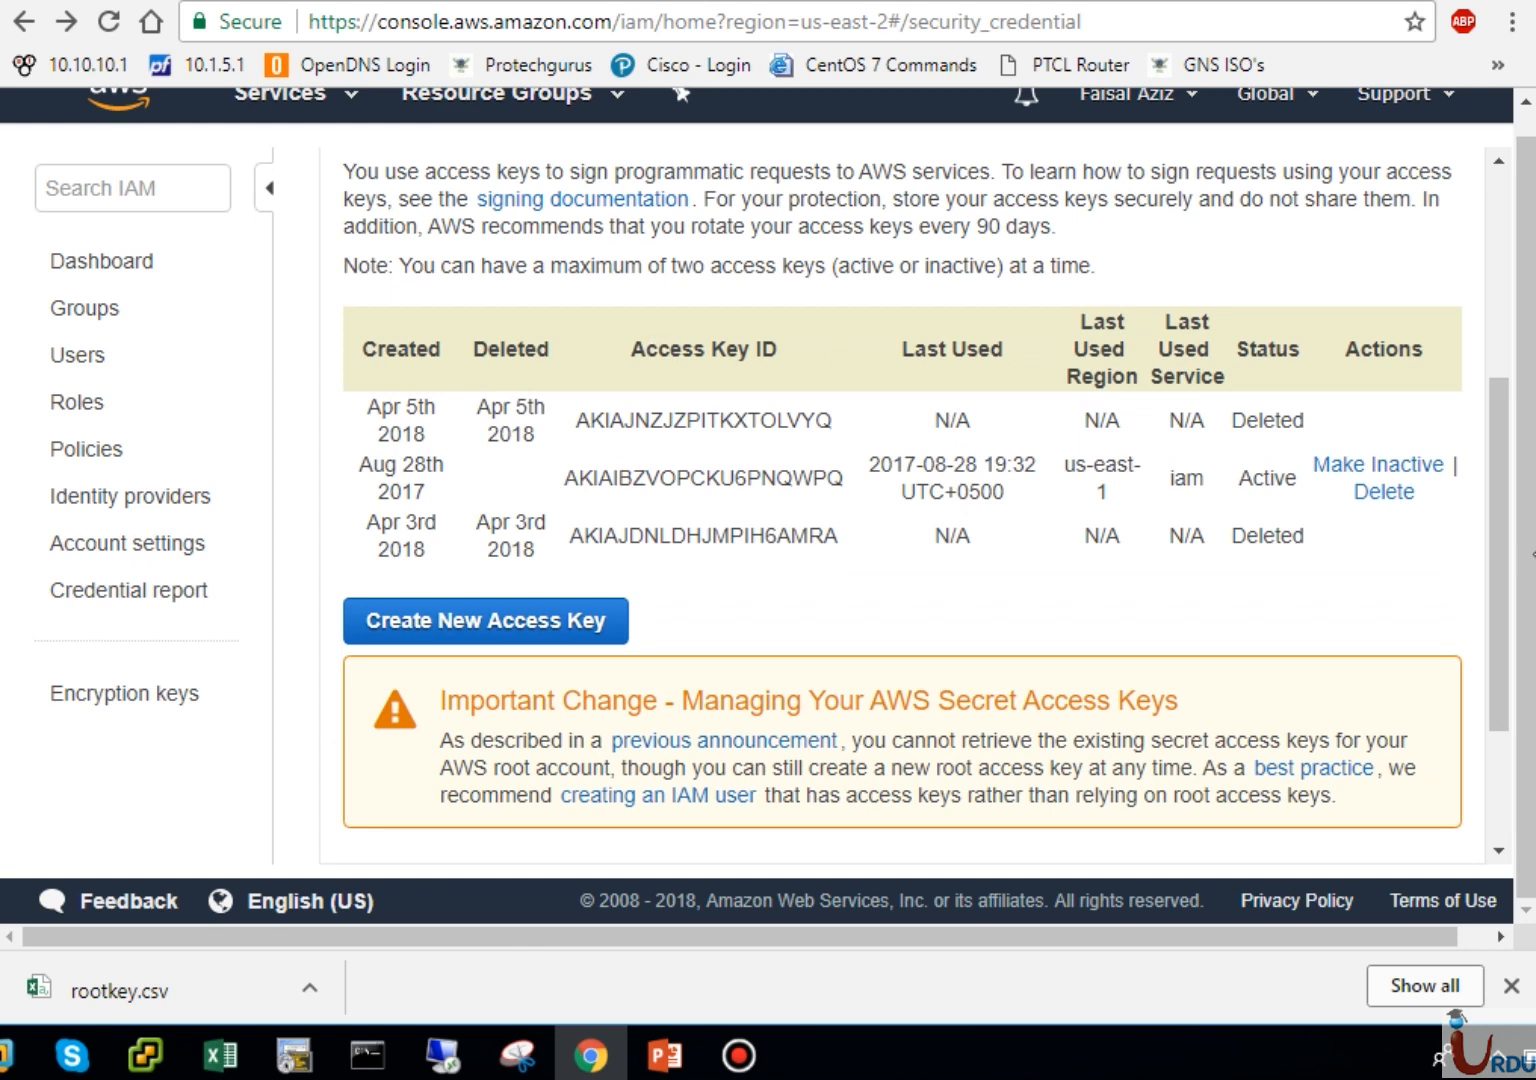
left_click_drag(1509, 651, 1516, 472)
left_click(356, 480)
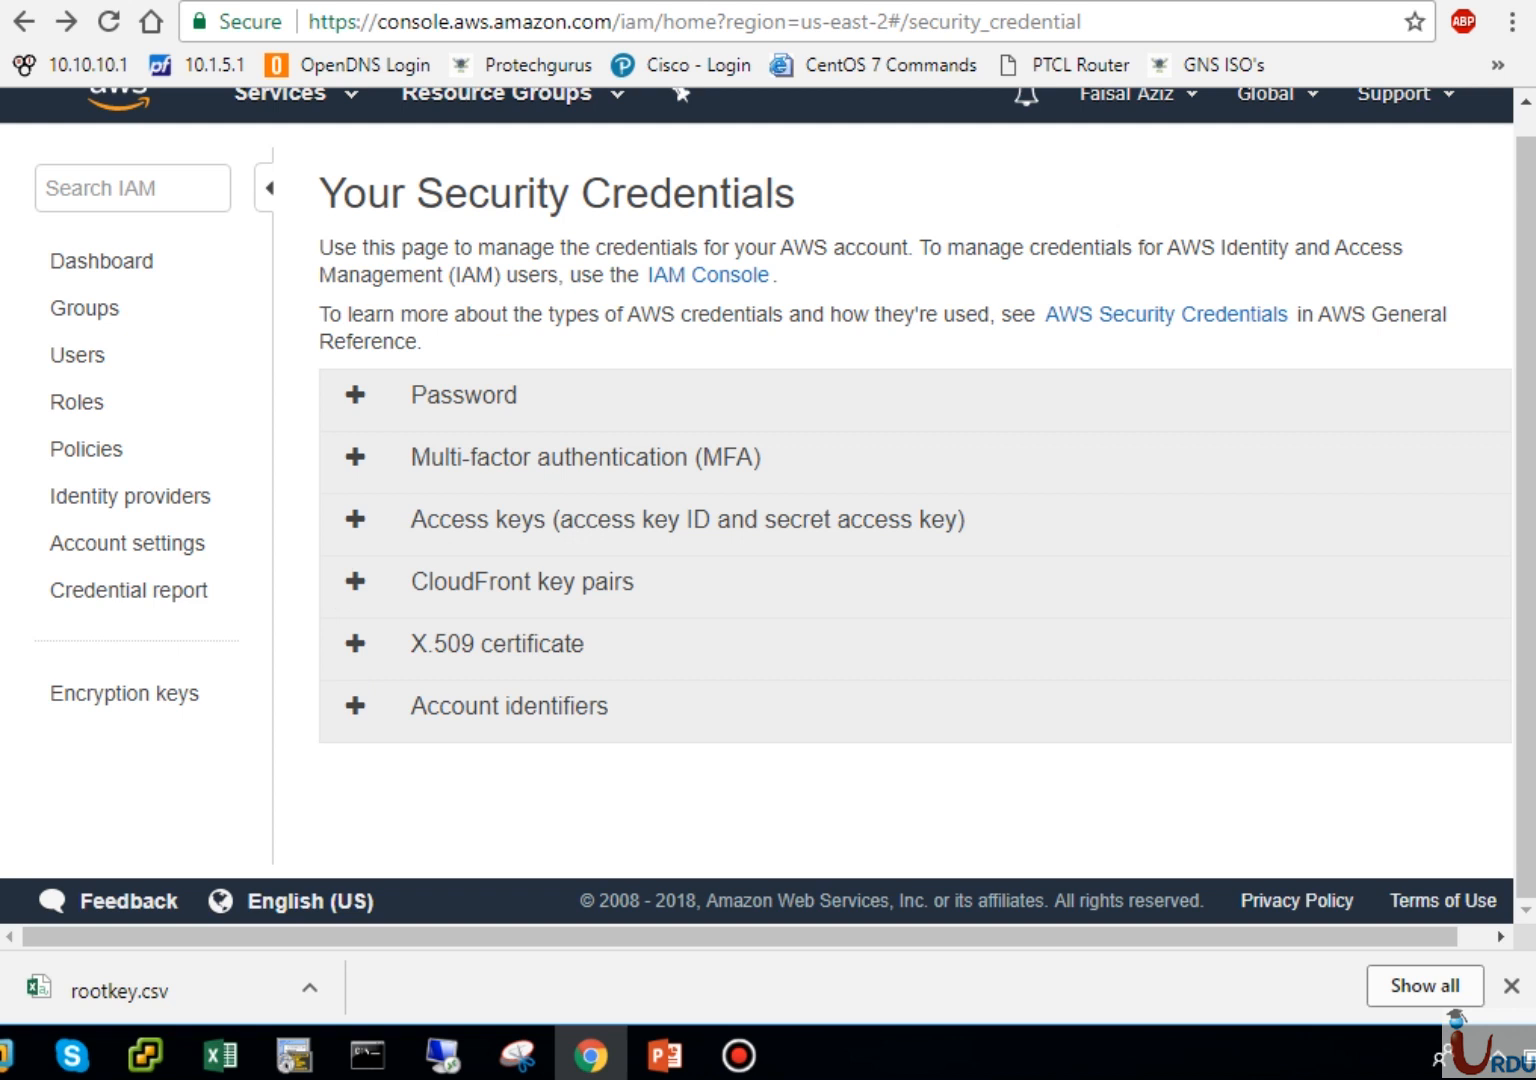
left_click(1510, 985)
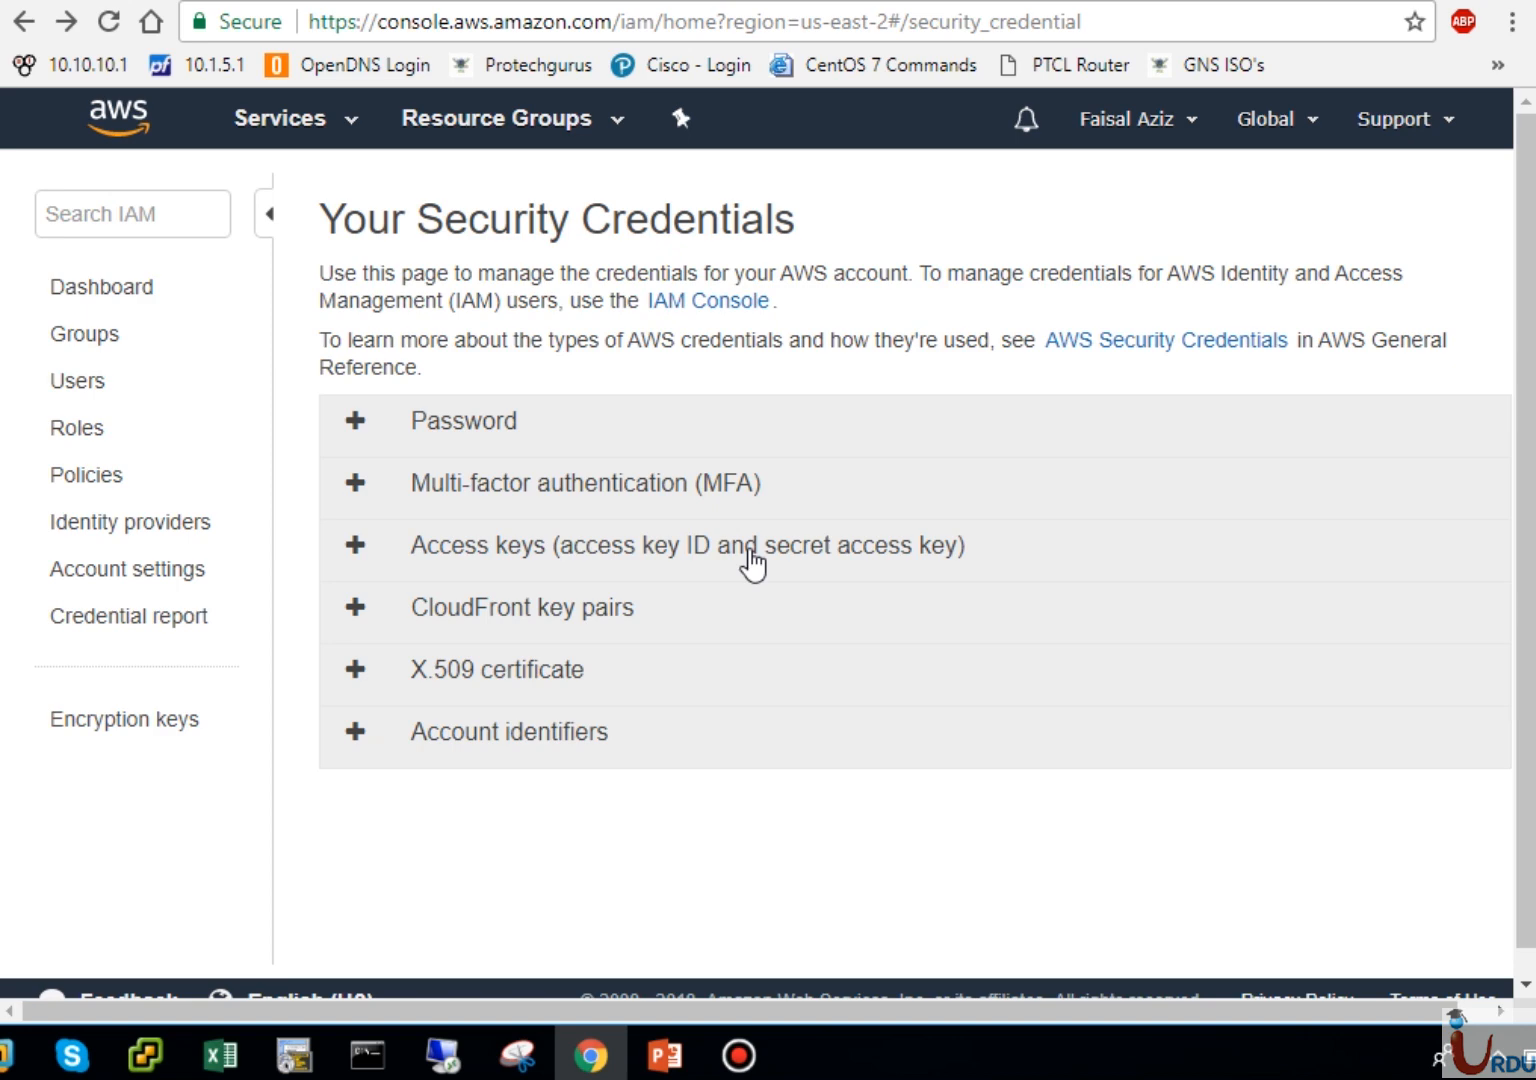
Step: From the IAM dashboard's recommendation to delete root access keys, continue to the security credentials page and expand the Access keys section
left_click(88, 290)
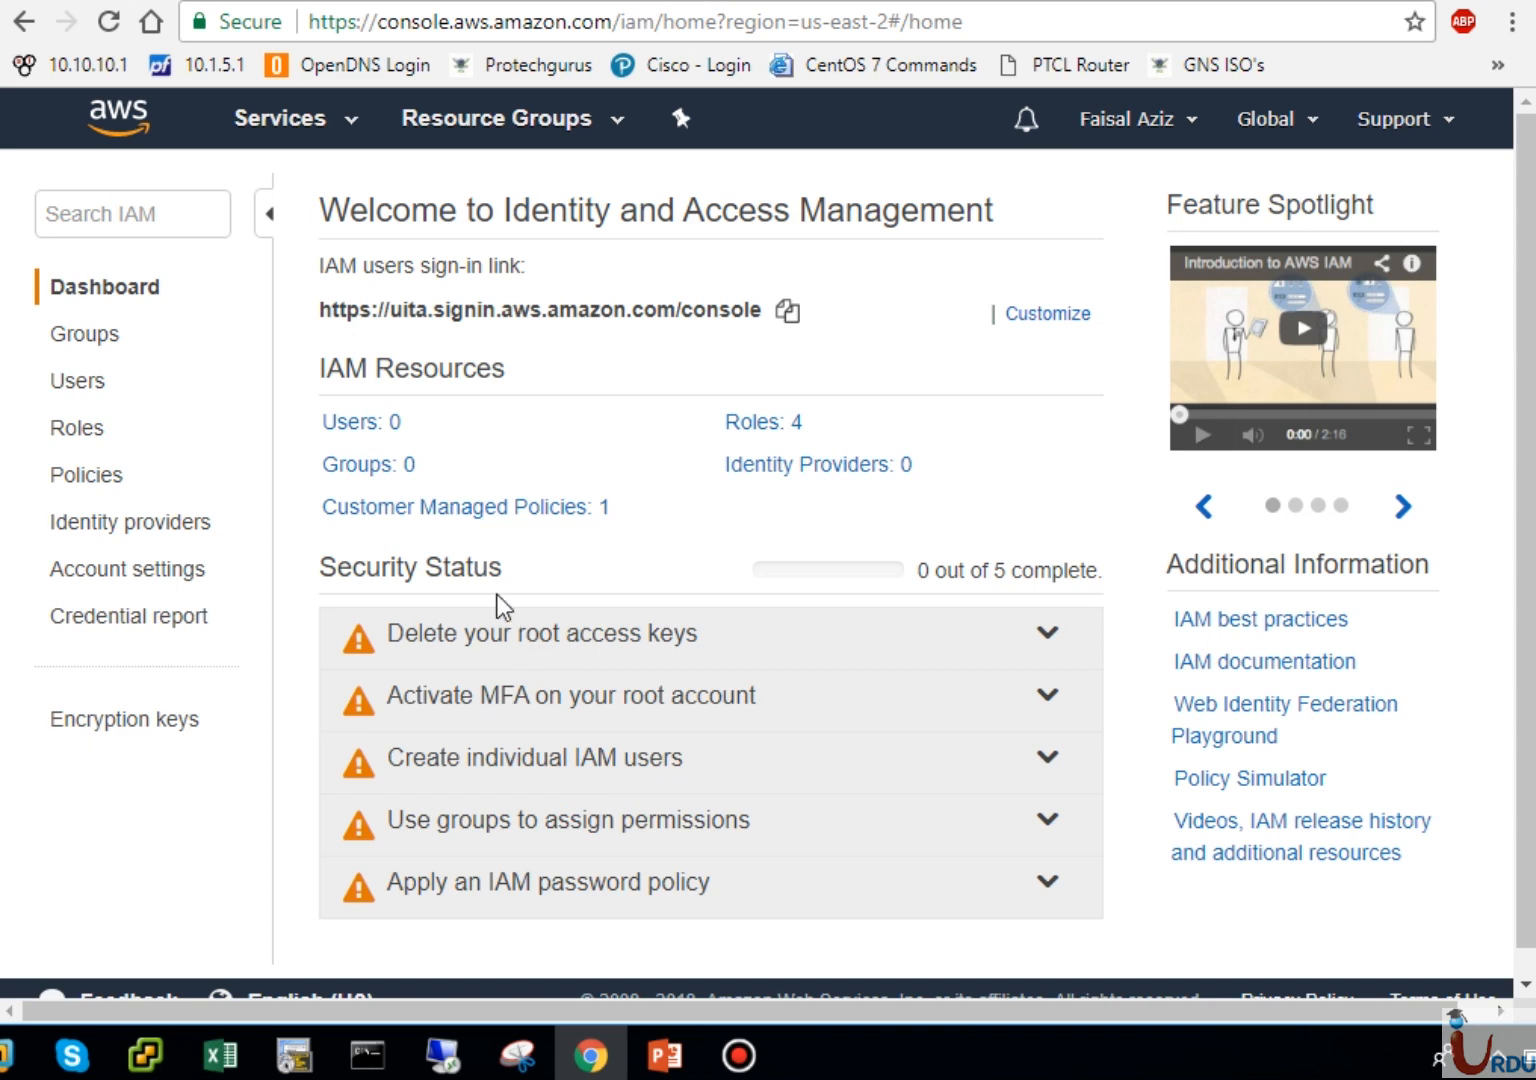
left_click(497, 630)
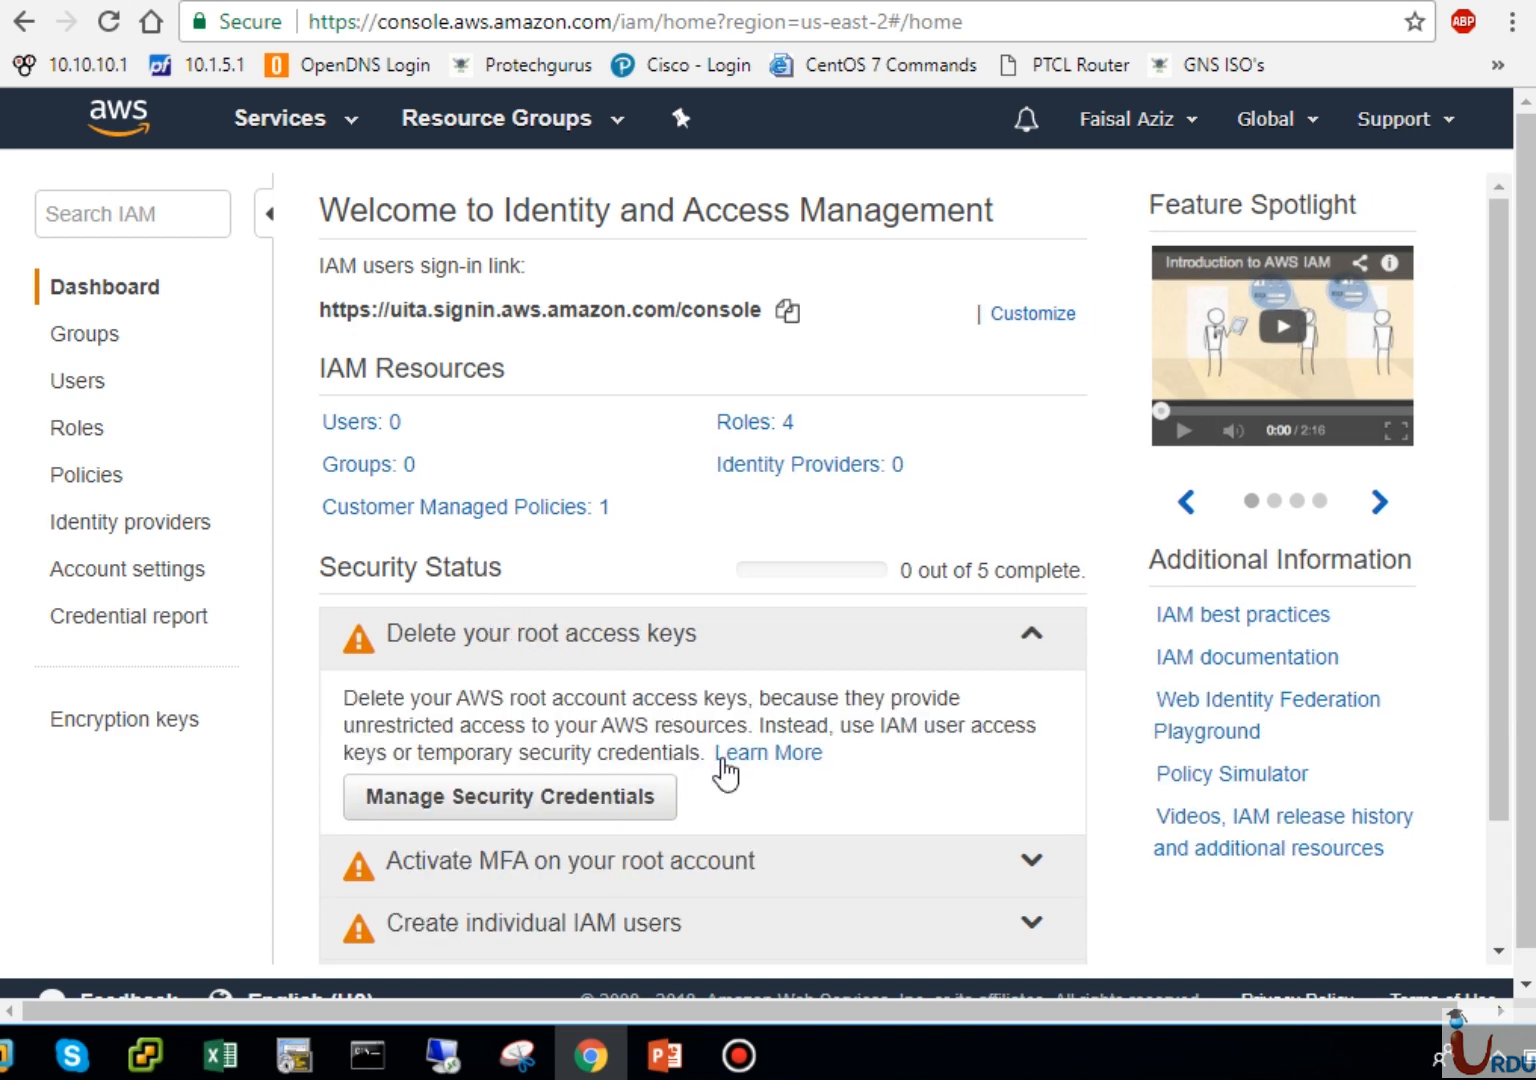
left_click(614, 797)
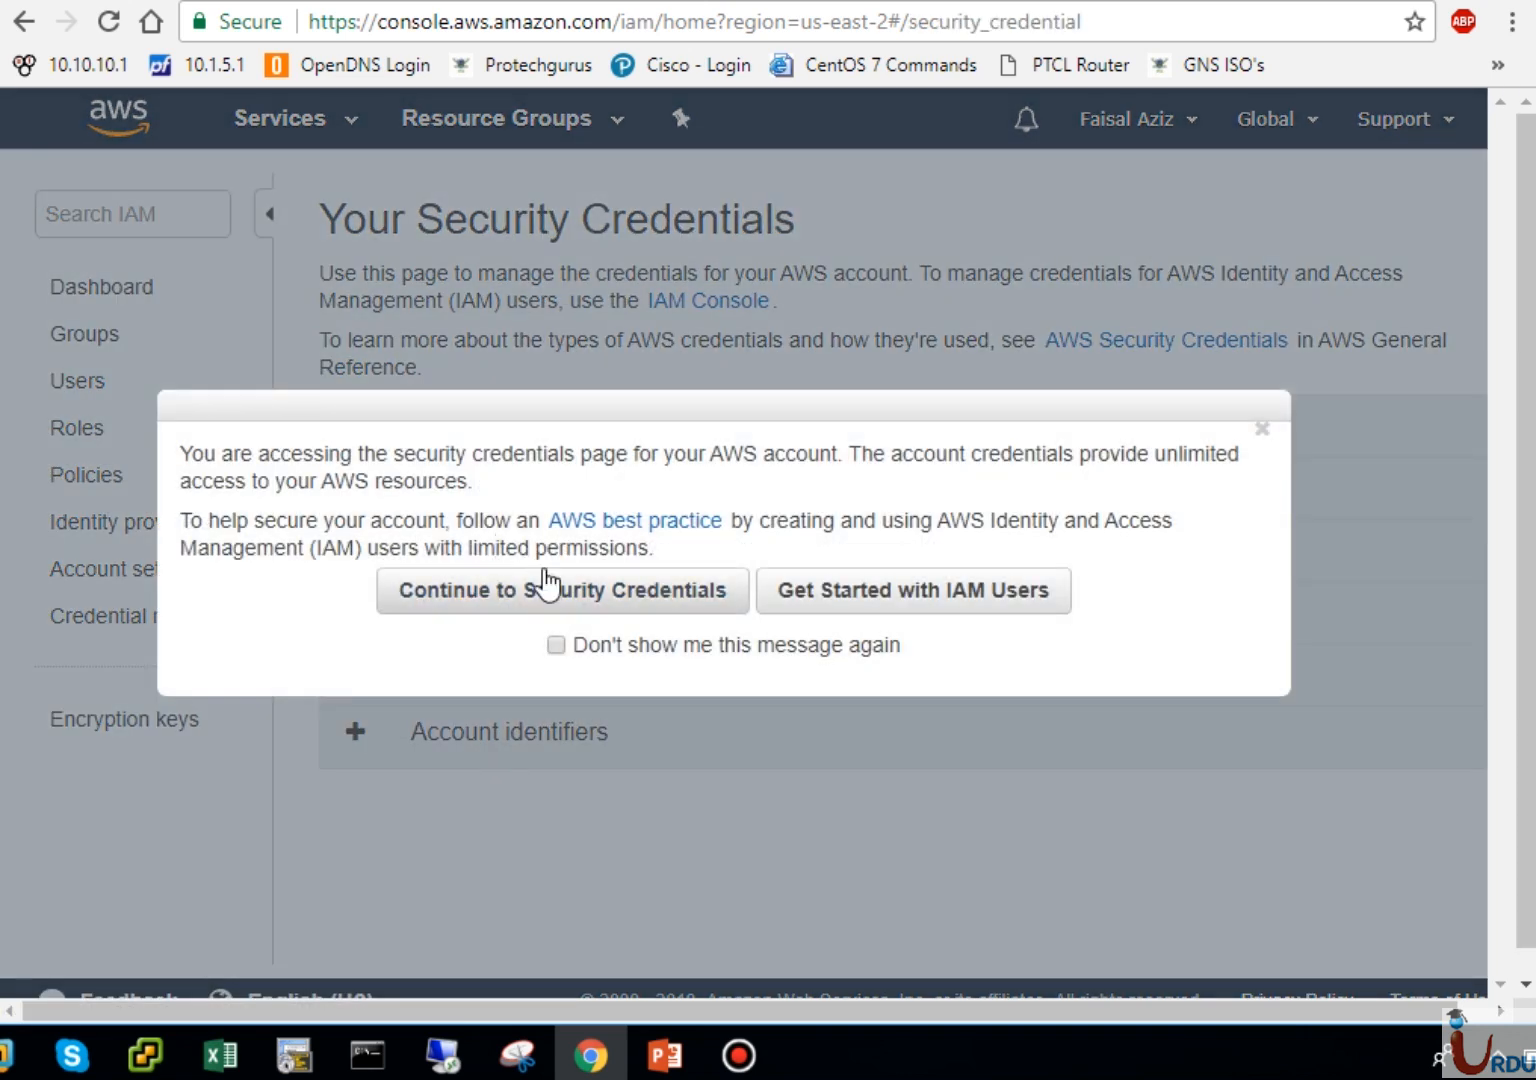
left_click(566, 605)
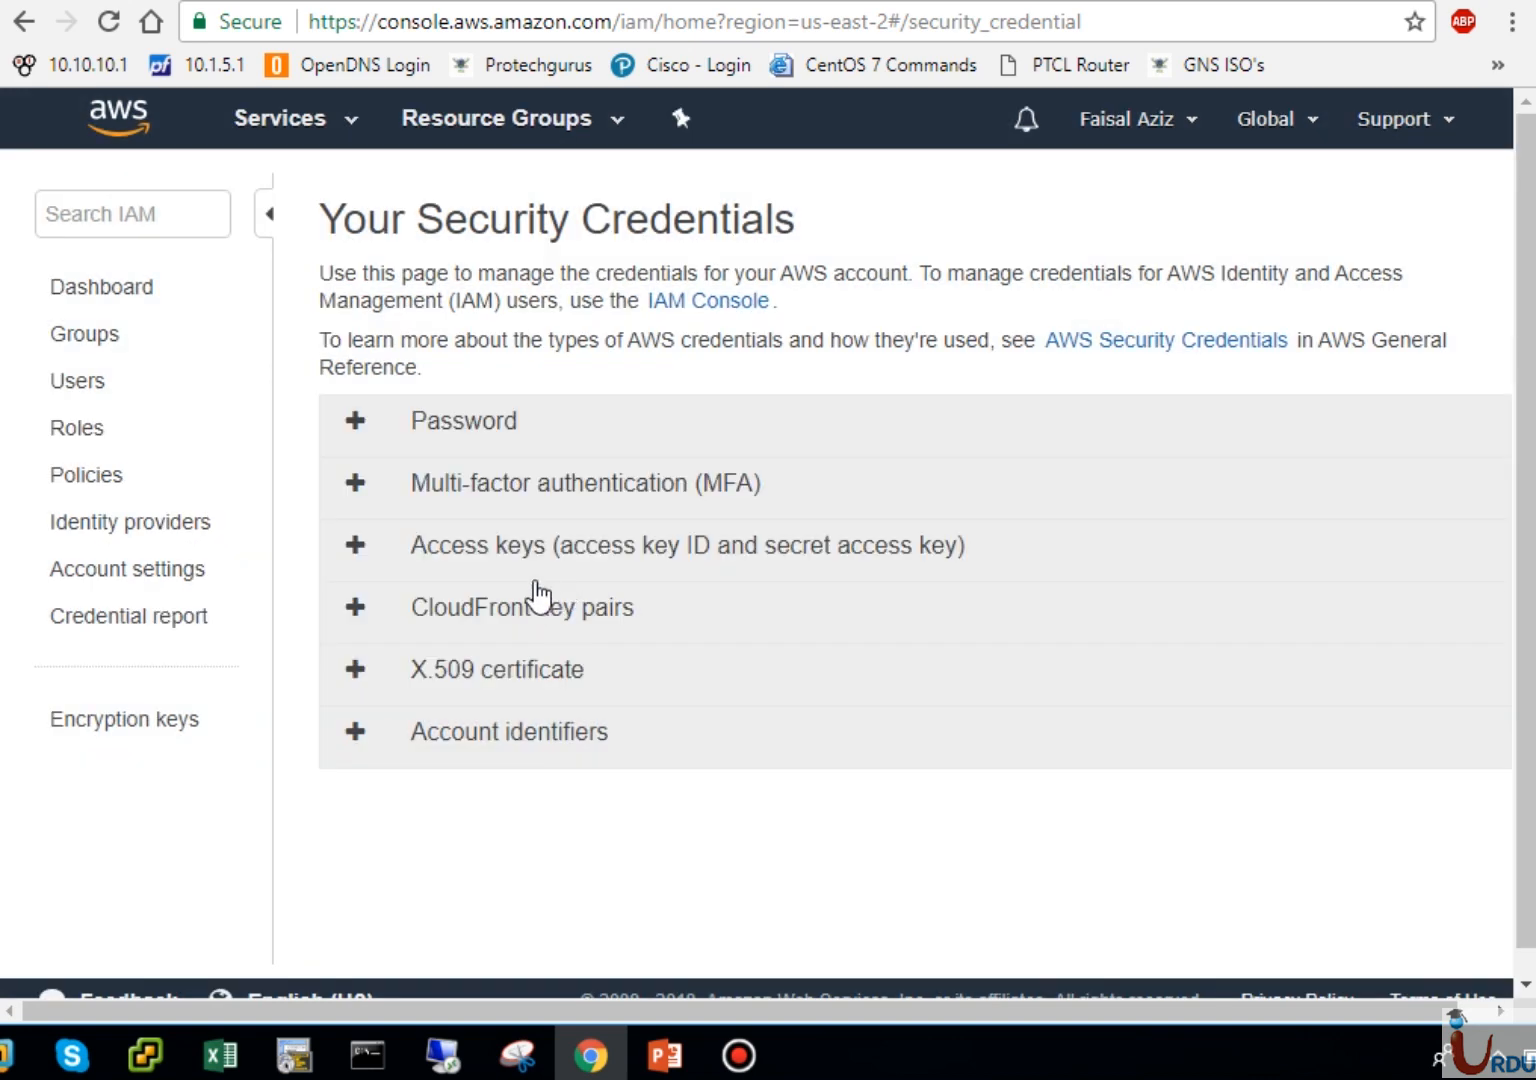
left_click(352, 545)
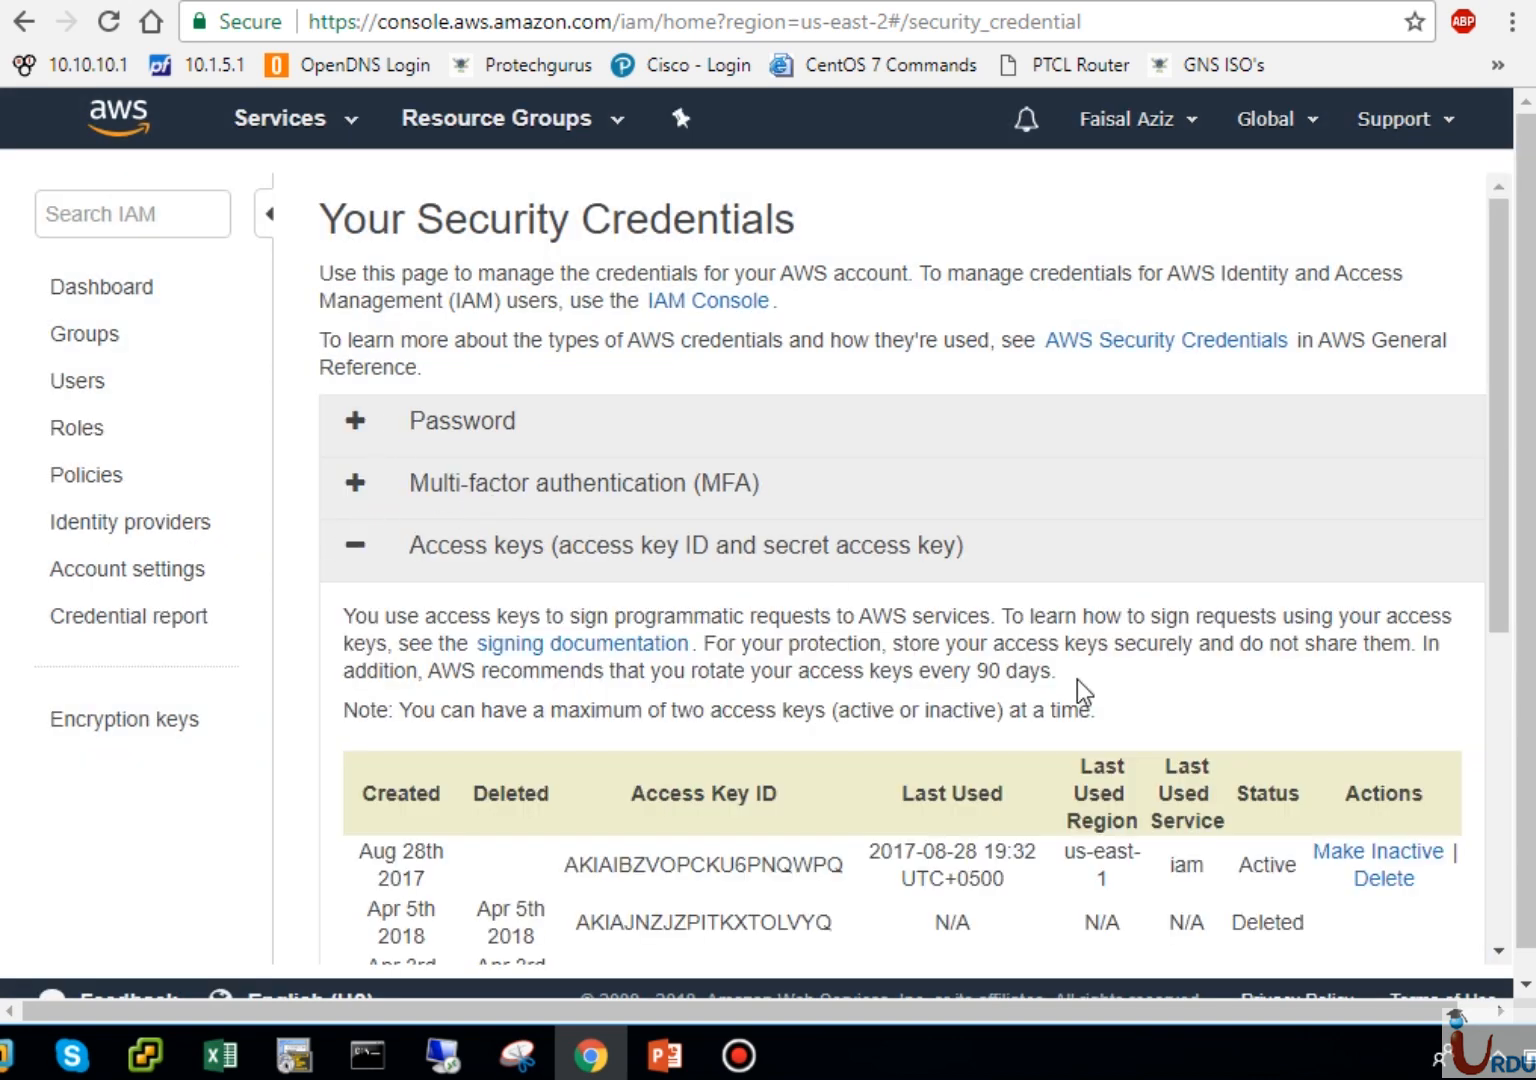
Step: Delete the root access key created Aug 28th 2017, confirm the deletion, and return to the IAM dashboard
left_click(1393, 882)
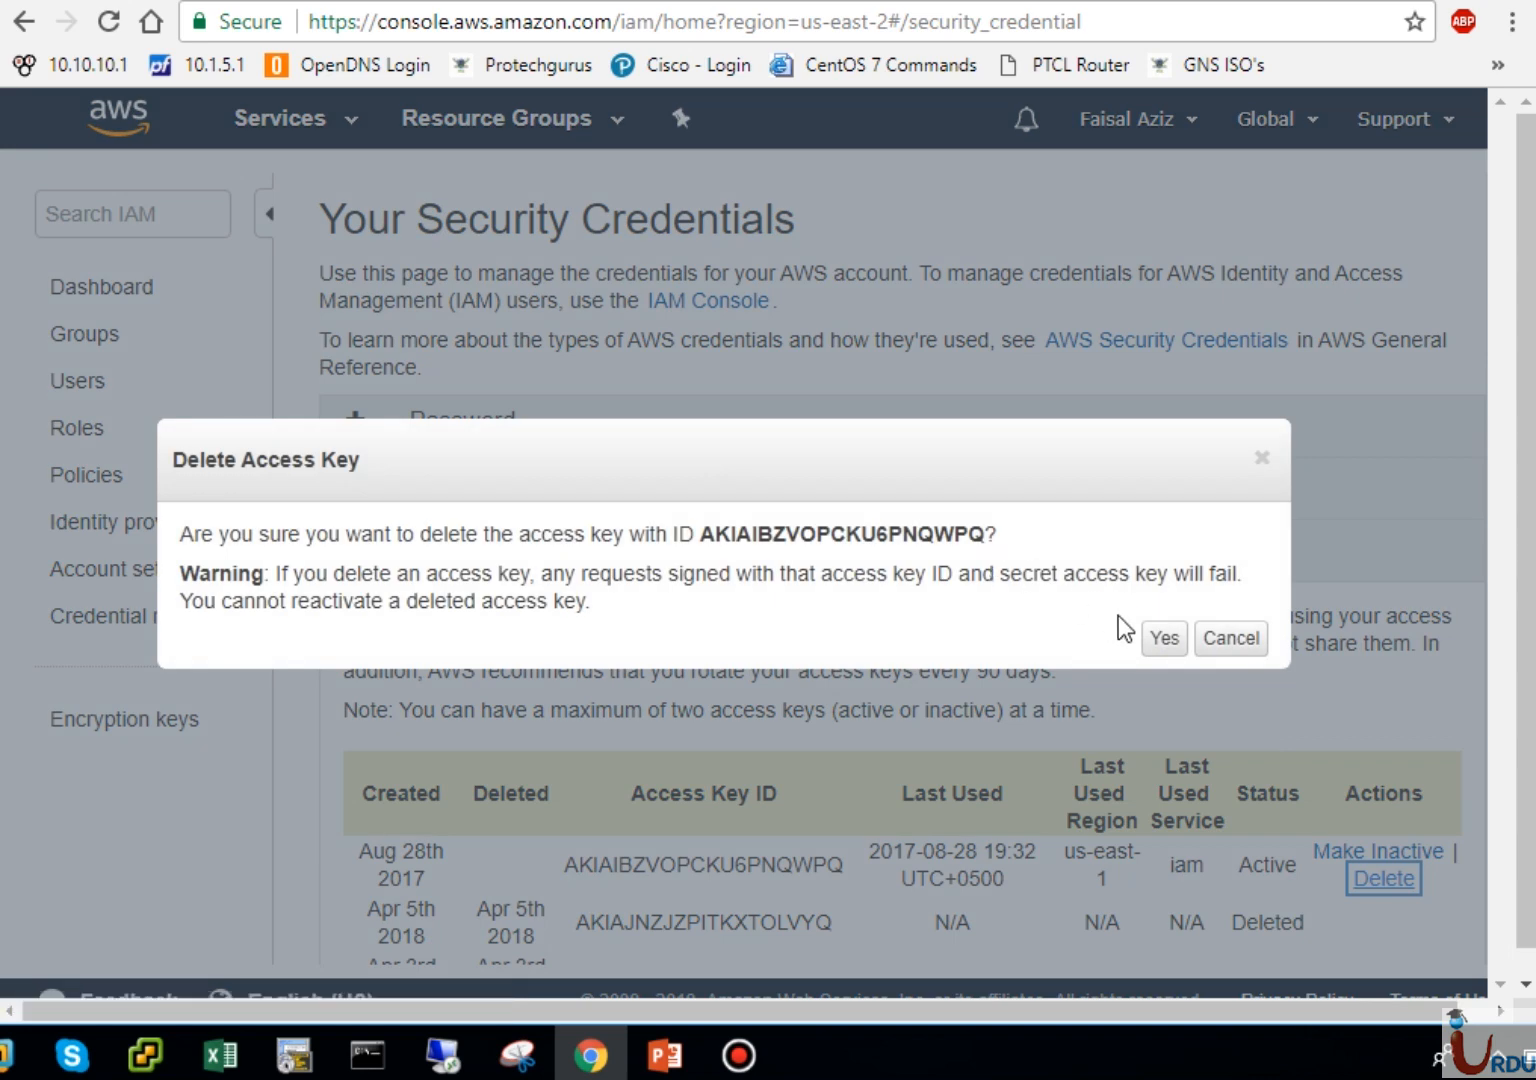
left_click(1153, 645)
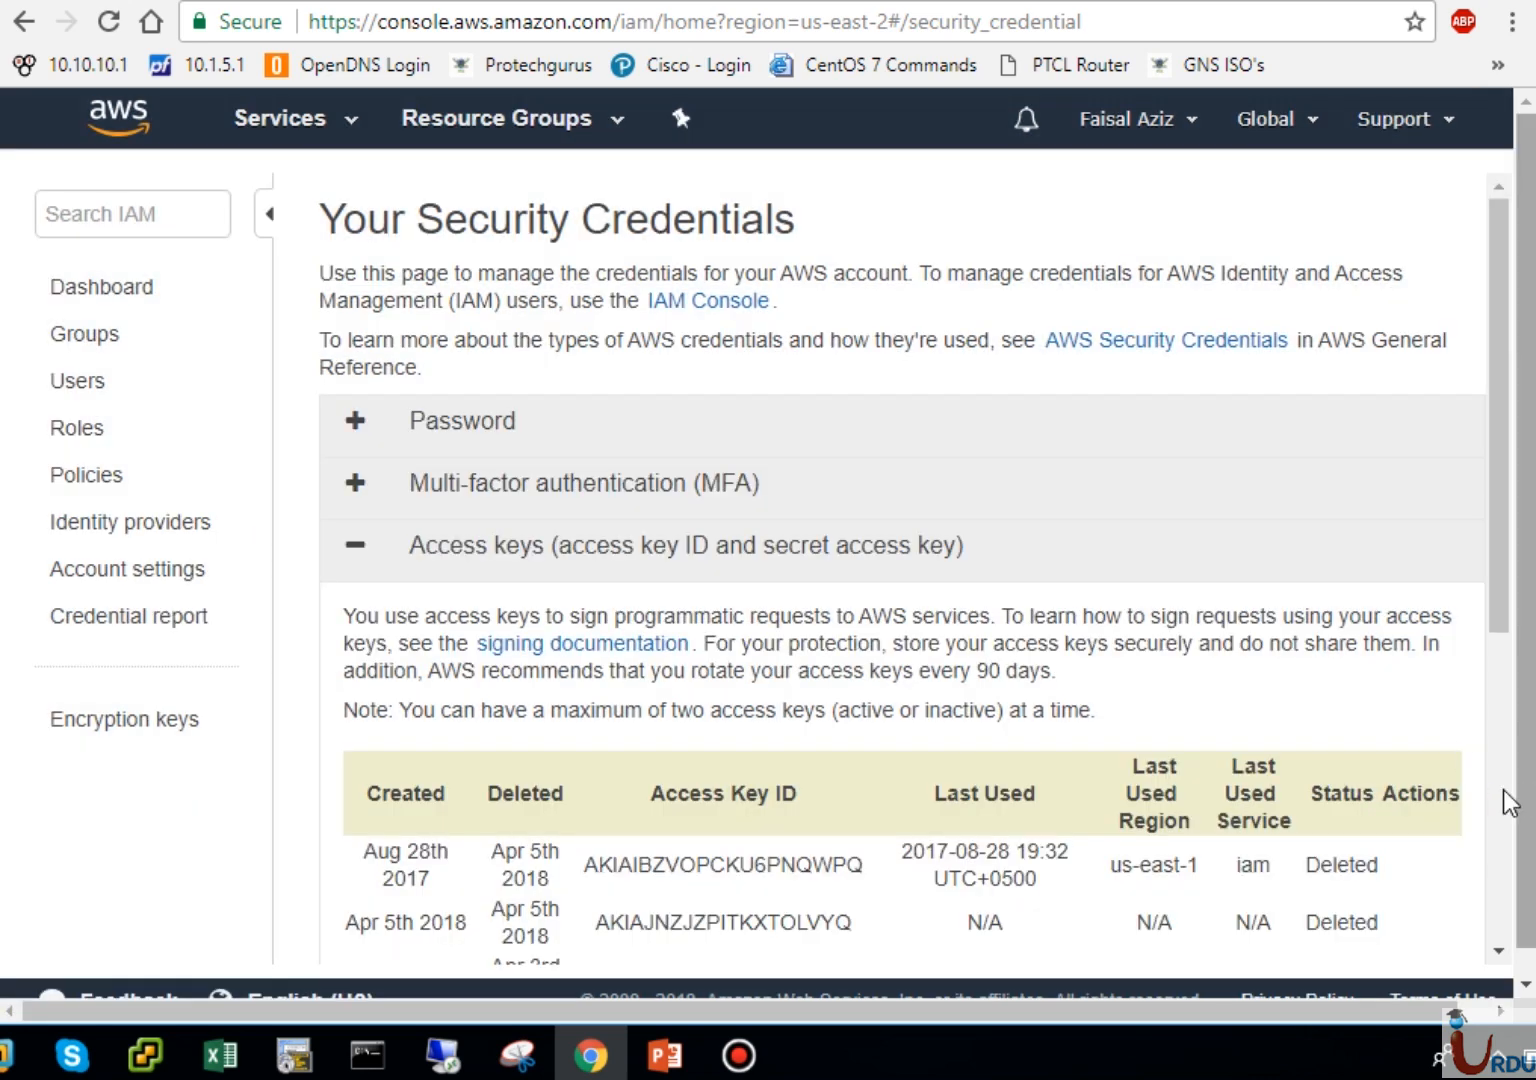
scroll(1515, 792, "down", 5)
scroll(1510, 792, "up", 4)
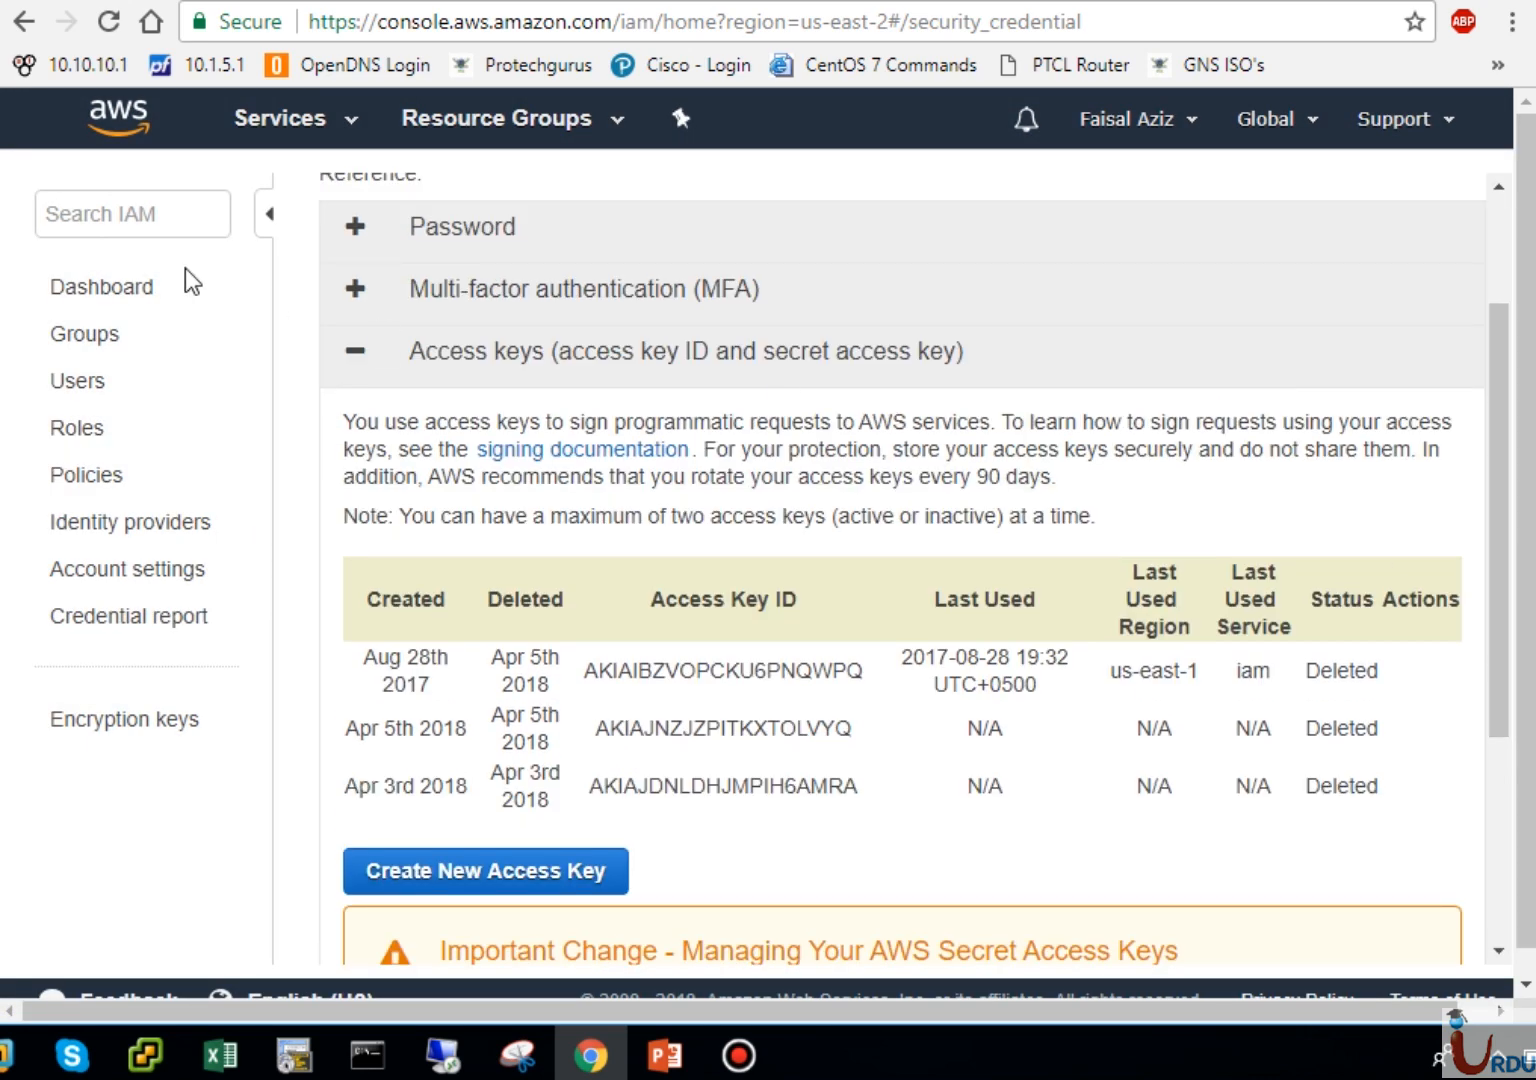
left_click(152, 296)
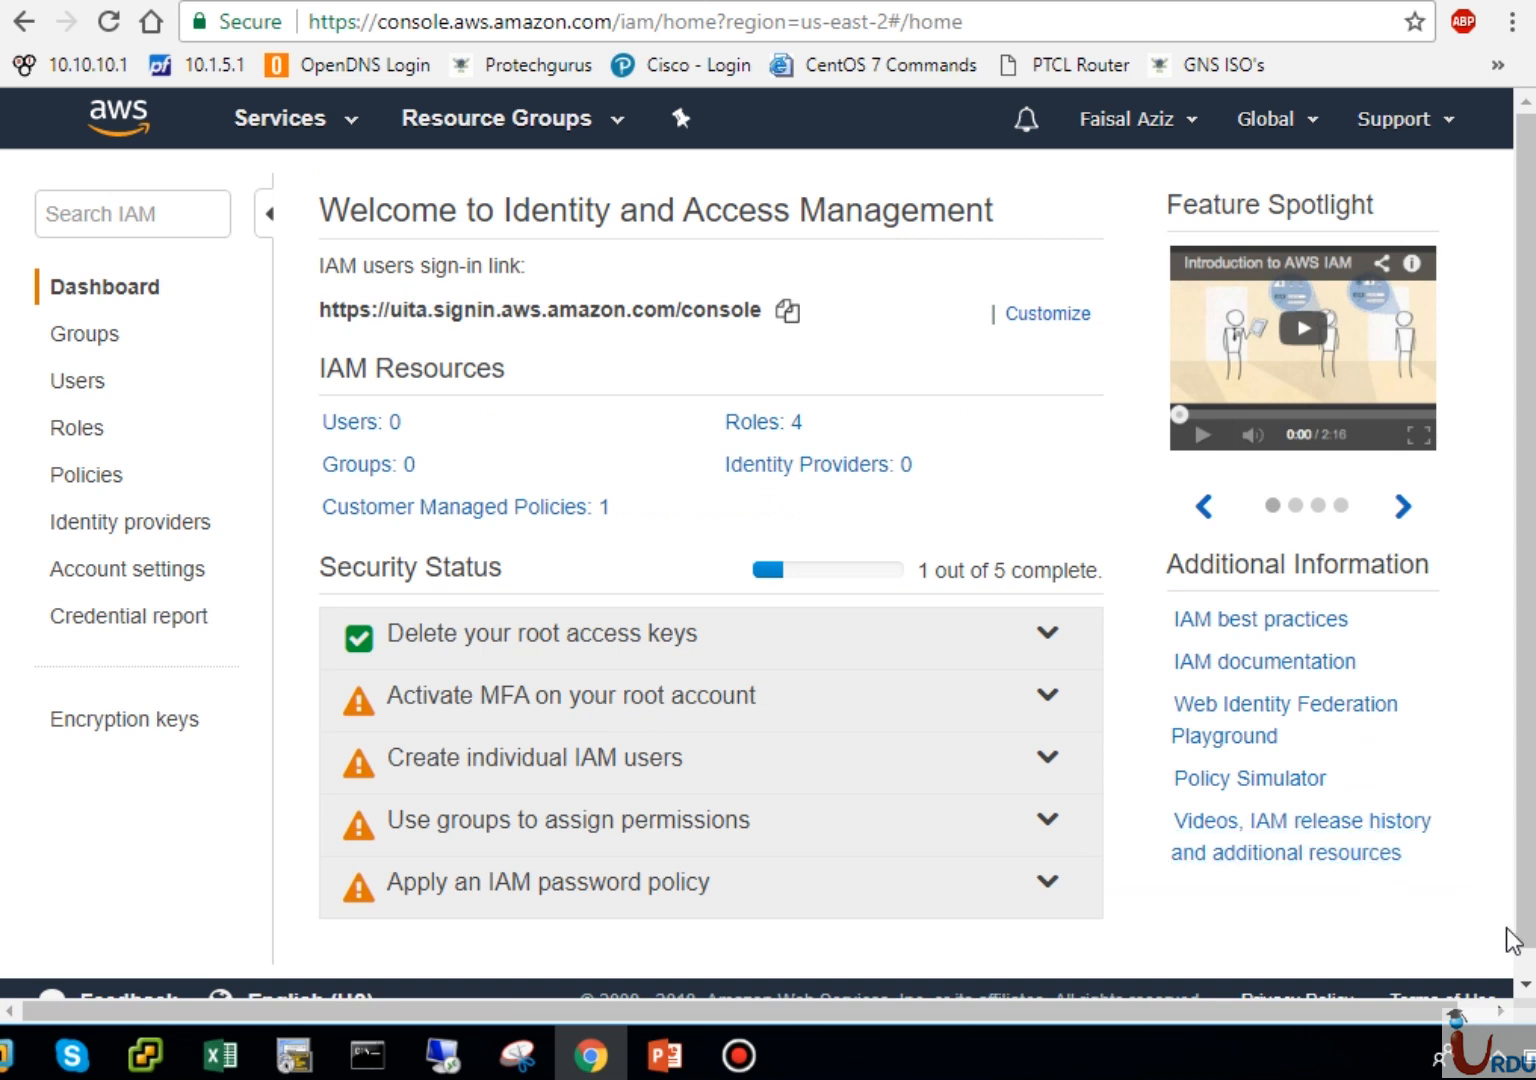
Step: Review the dashboard's Create individual IAM users recommendation and the Users page, returning to the dashboard
left_click(1527, 975)
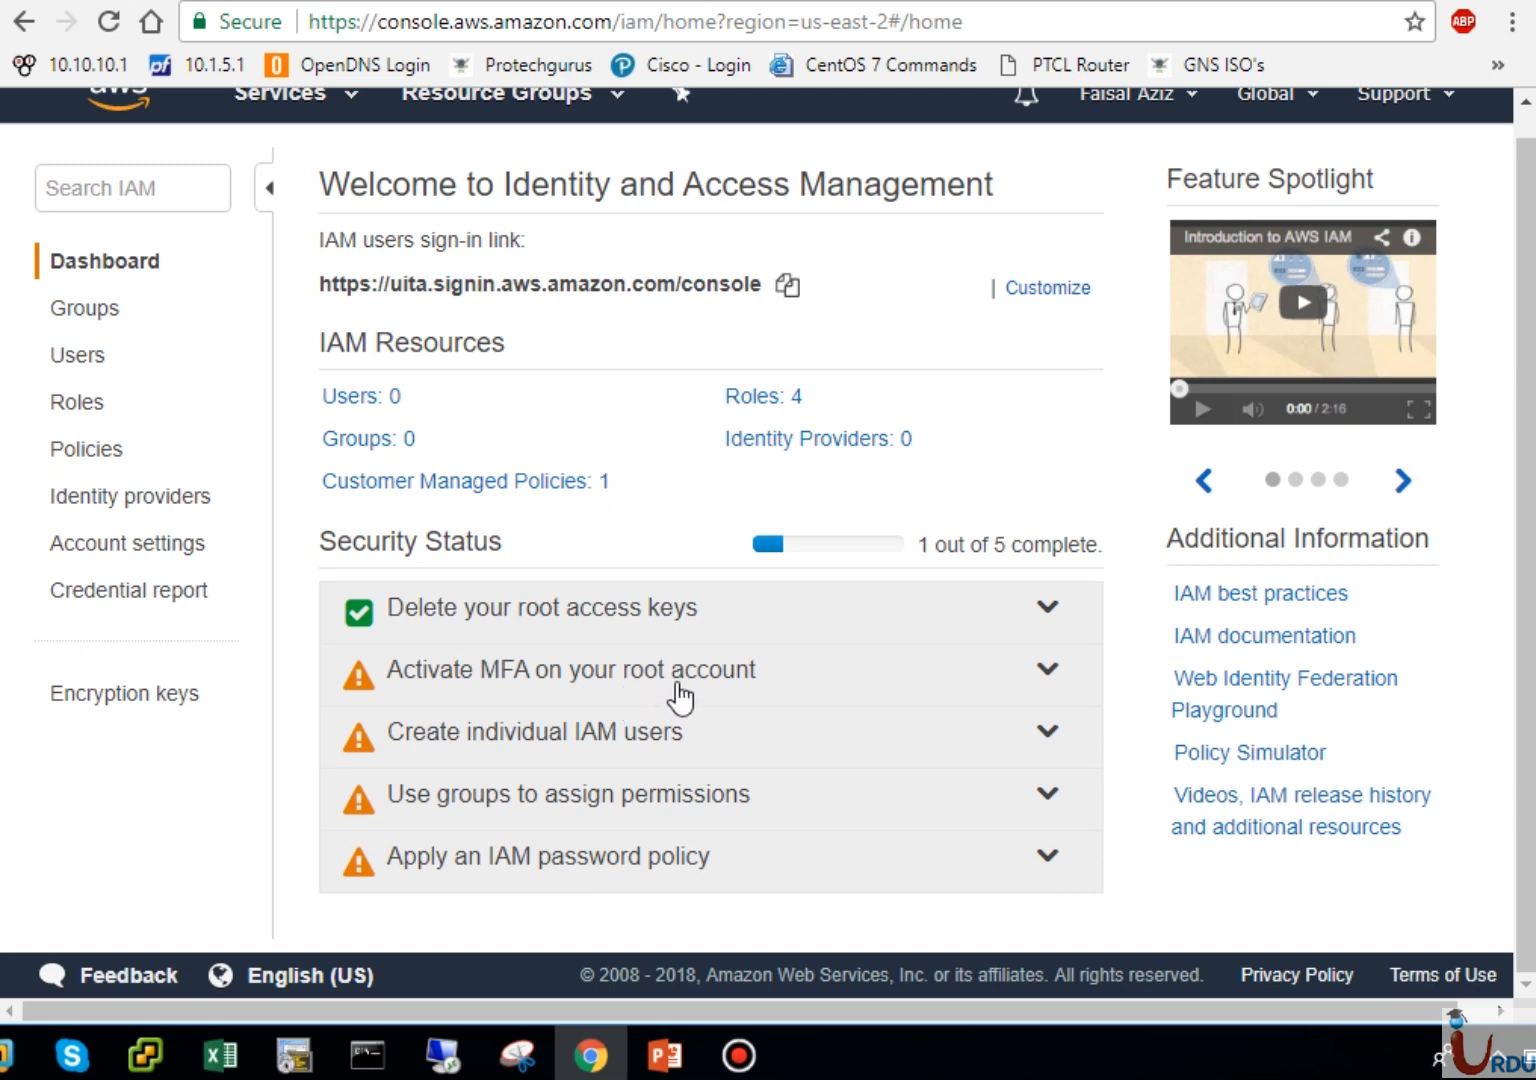
left_click(625, 747)
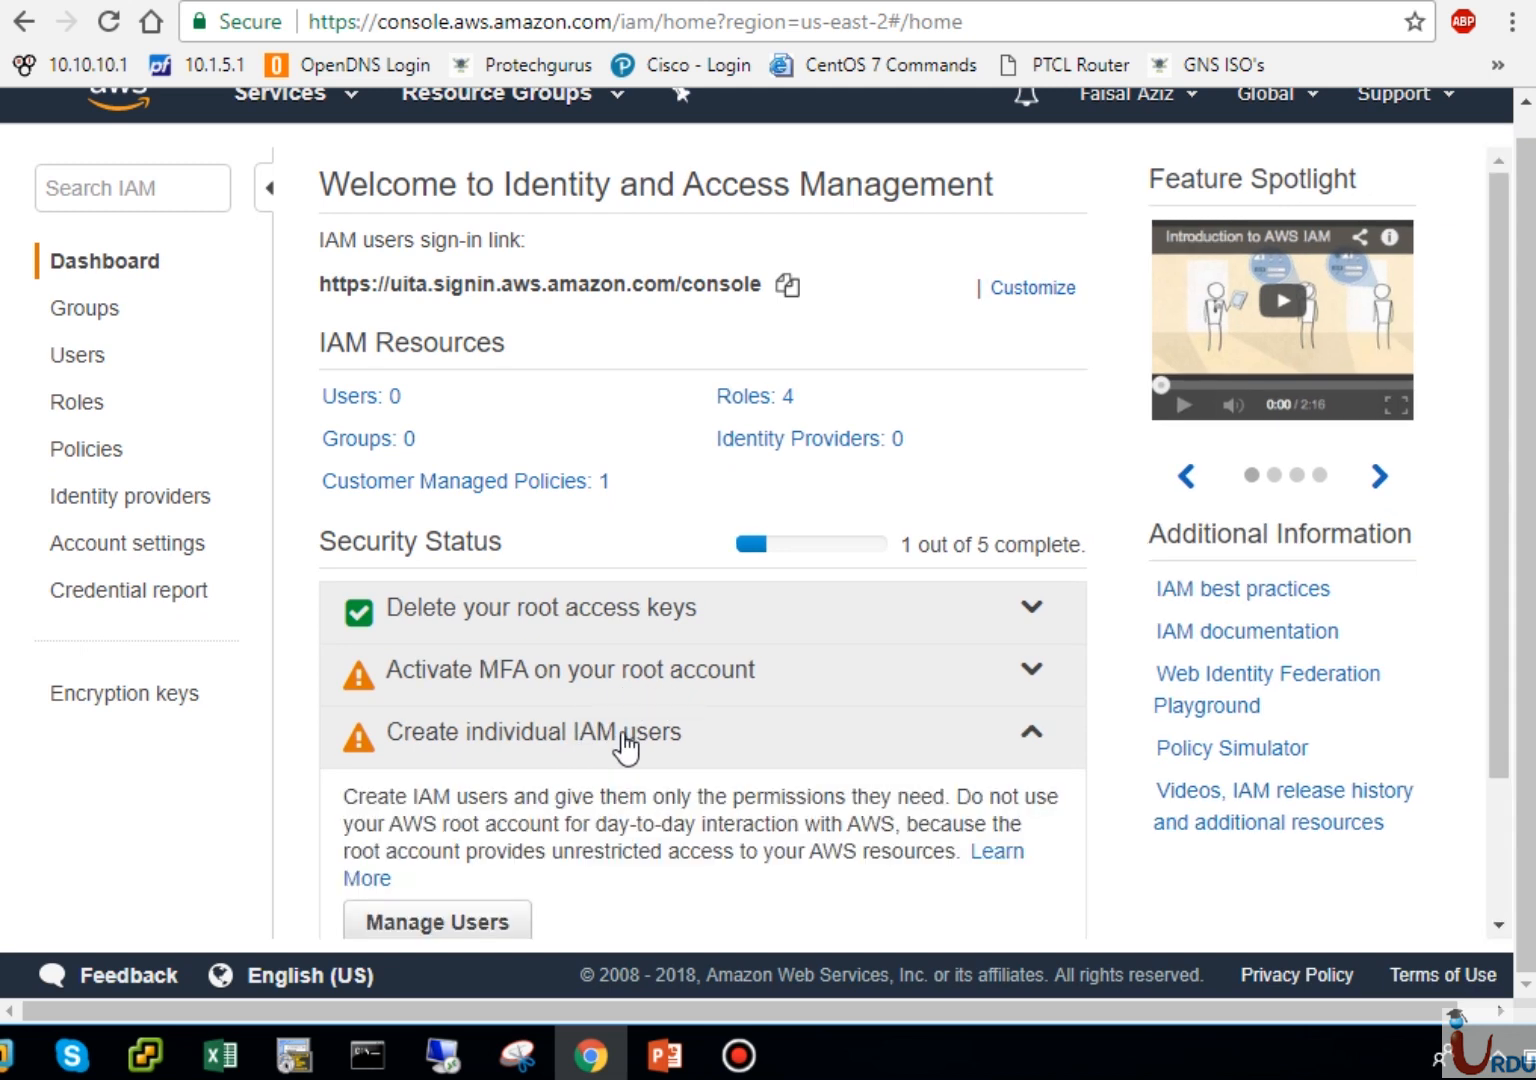
left_click_drag(1499, 706, 1500, 760)
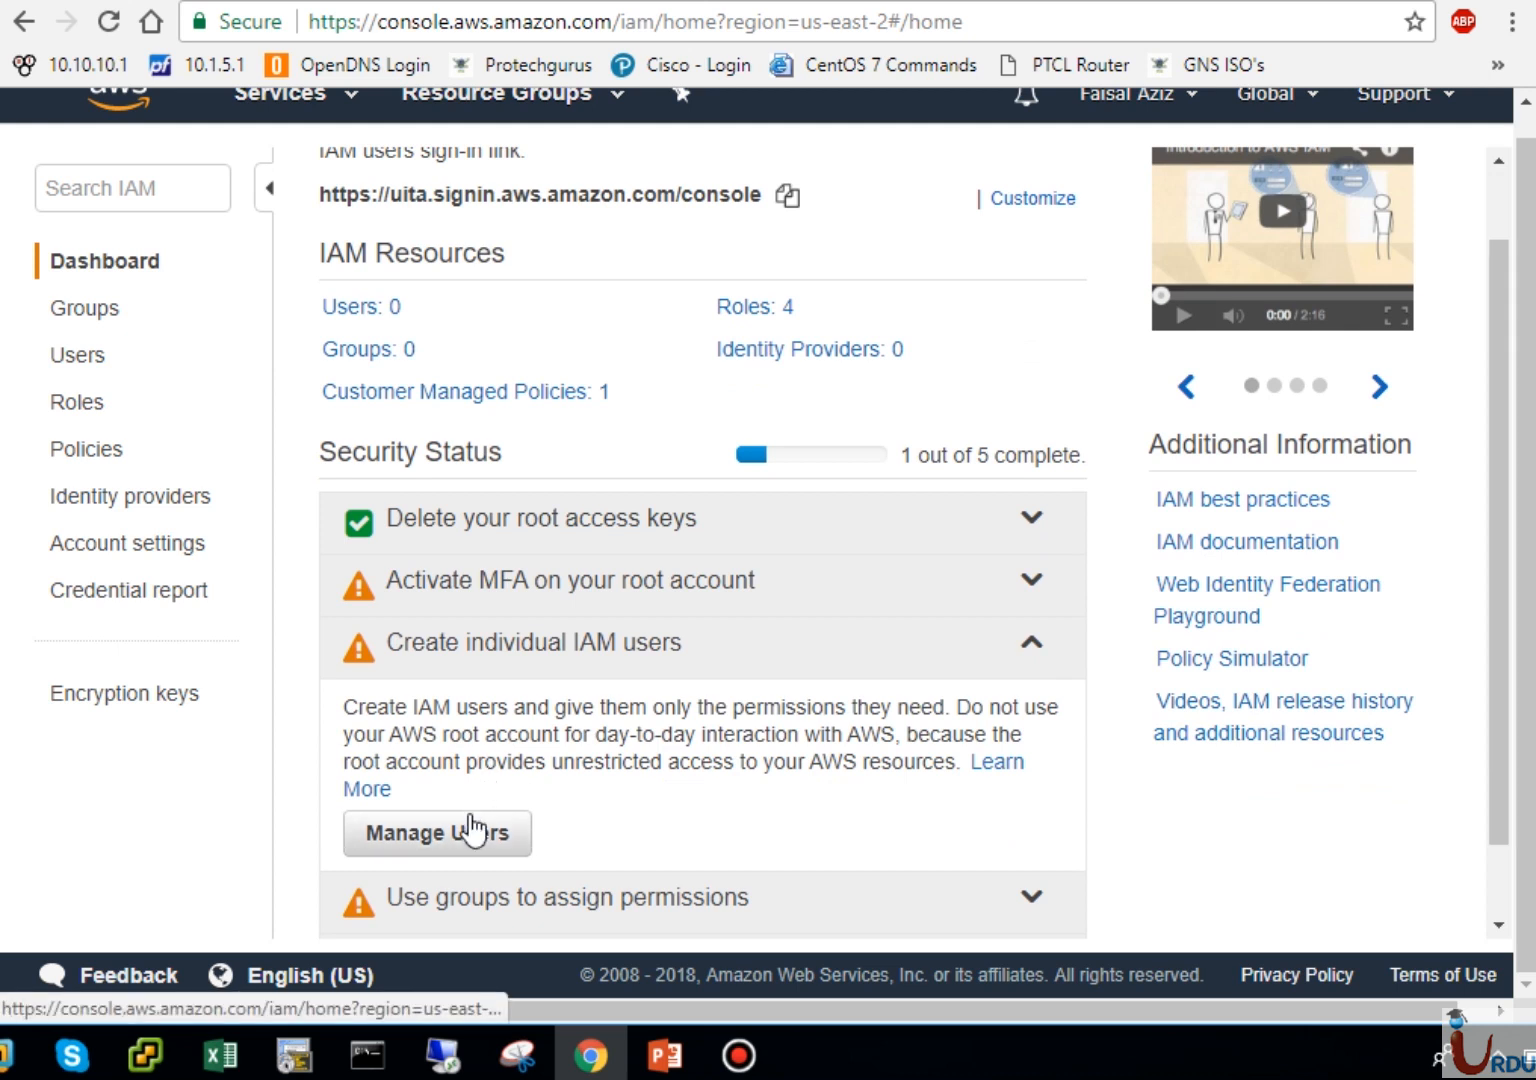
left_click(84, 358)
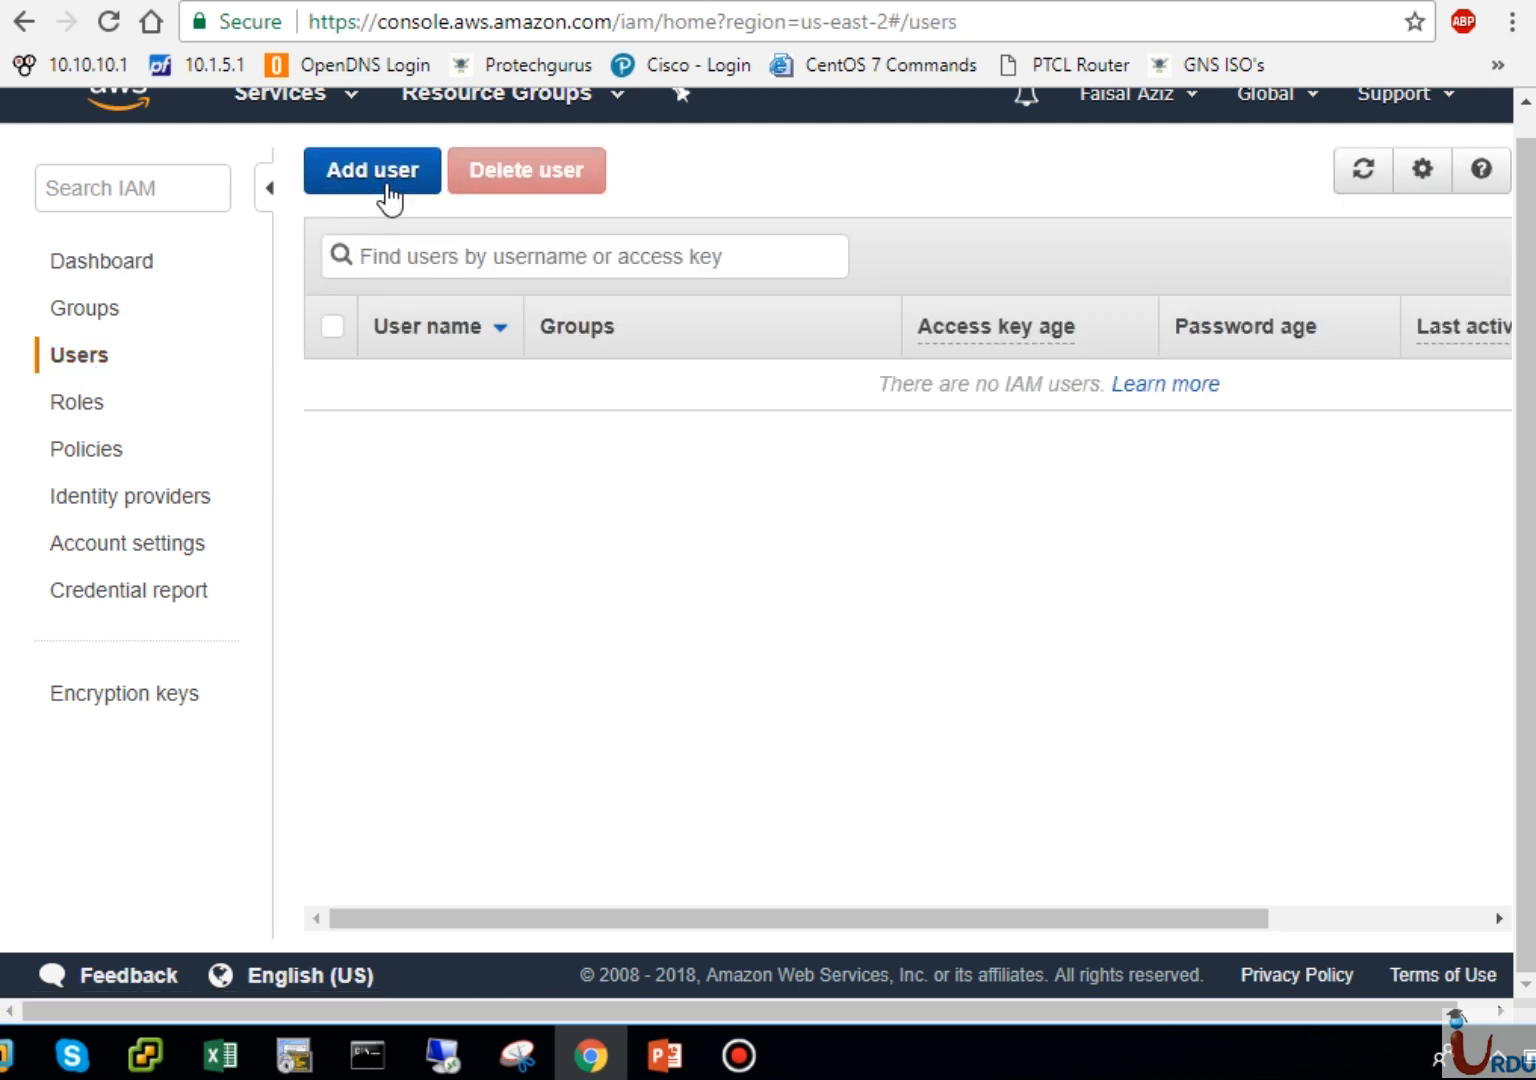
left_click(132, 270)
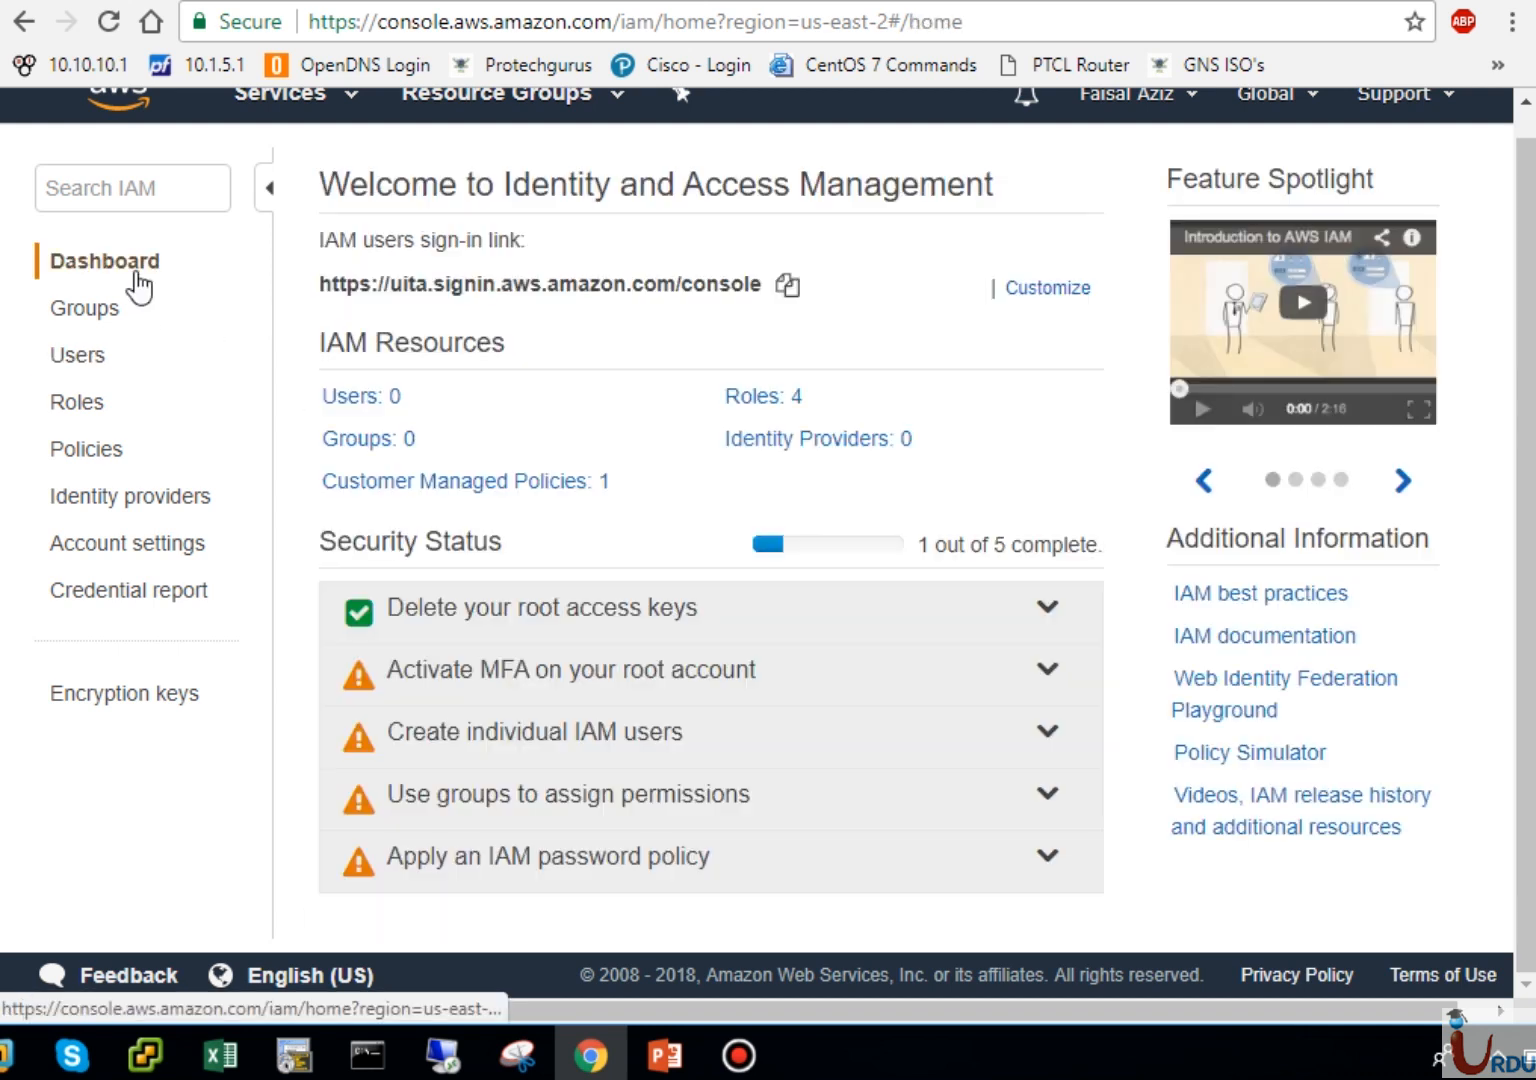
Step: Open the password policy settings from the dashboard's Apply an IAM password policy recommendation and read the policy description
left_click(645, 870)
scroll(1500, 878, "down", 1)
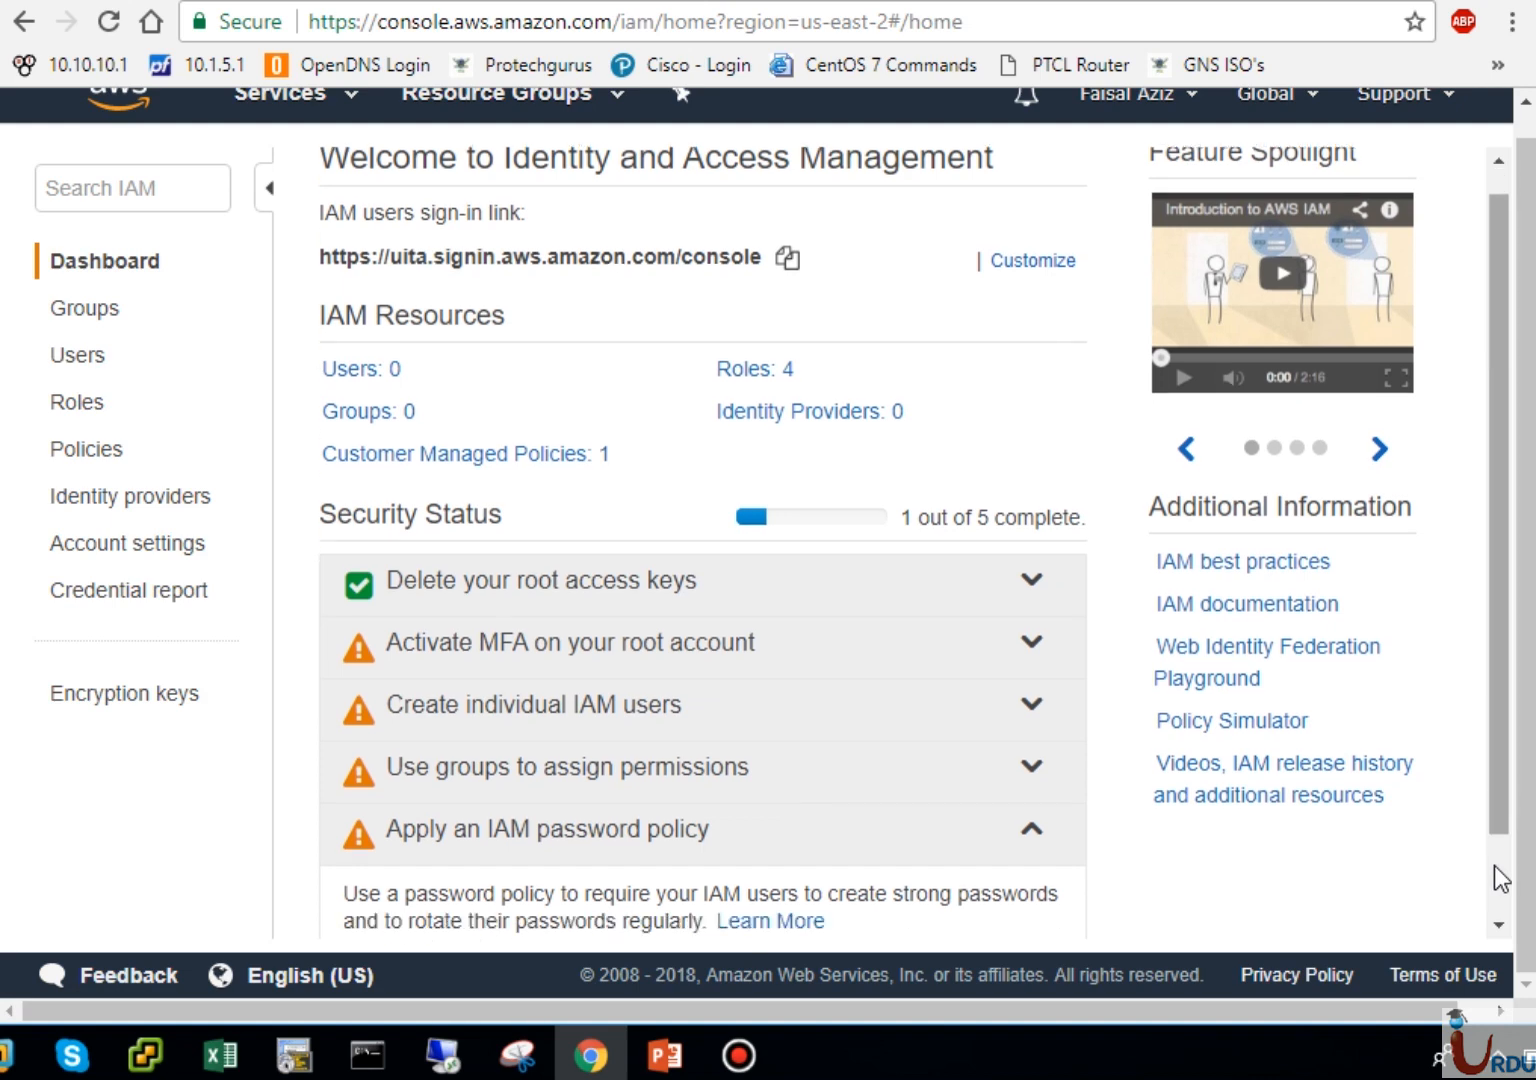
scroll(1500, 878, "down", 1)
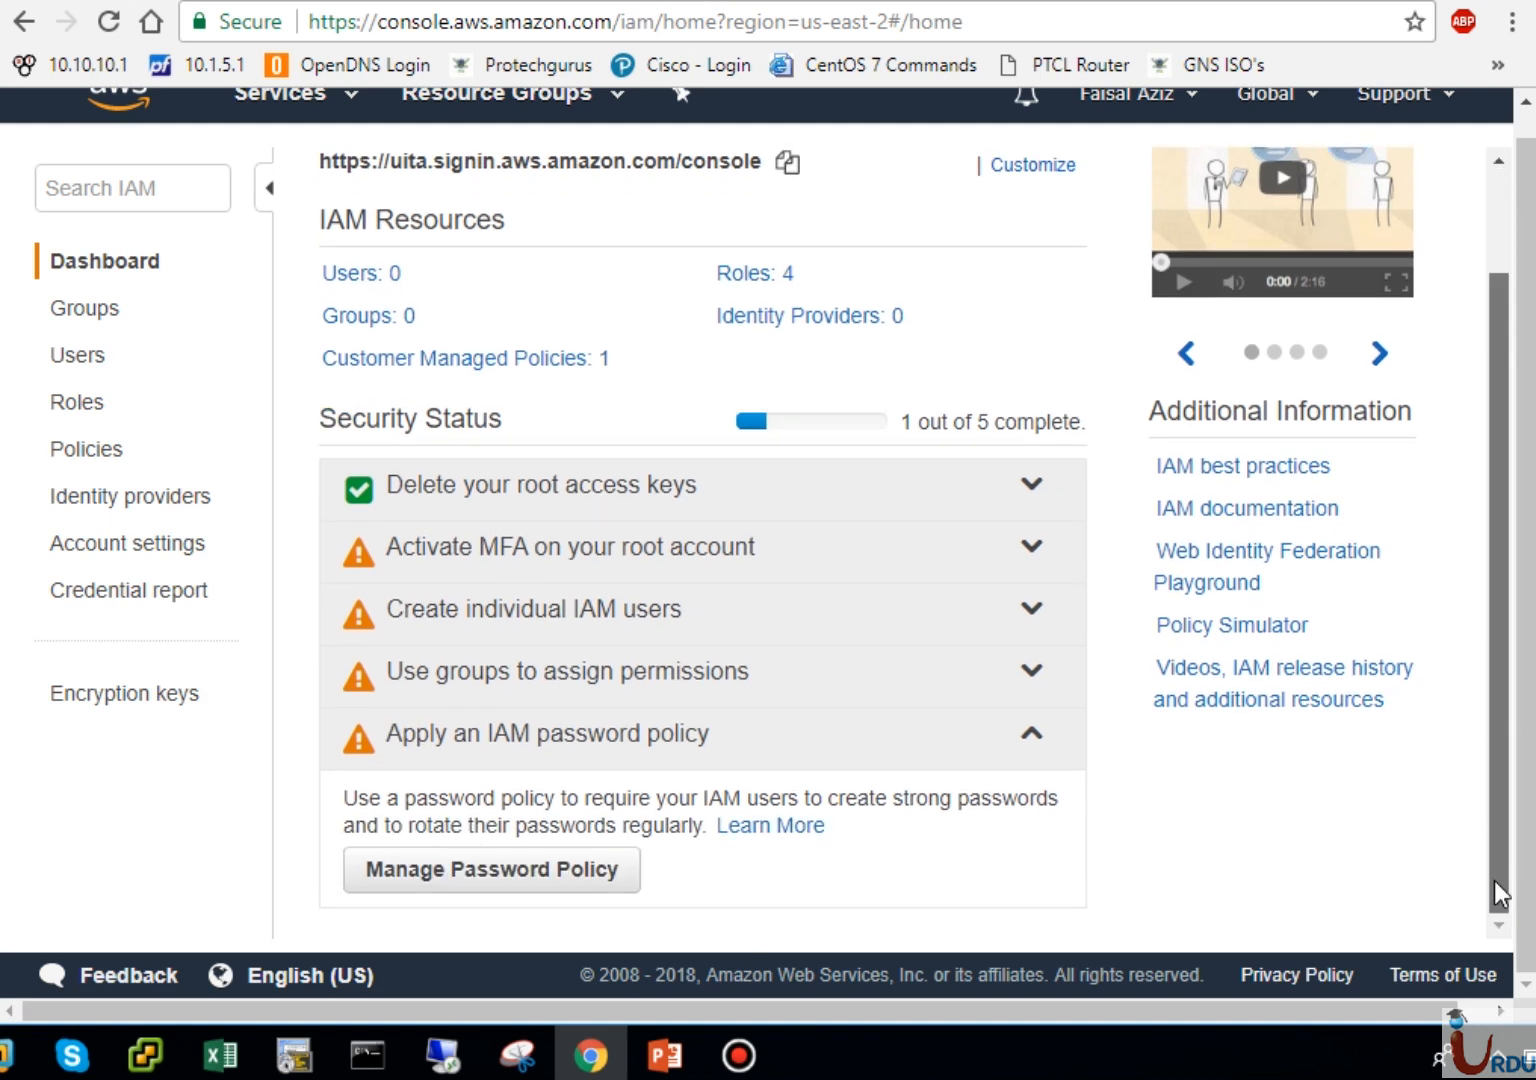
left_click(497, 870)
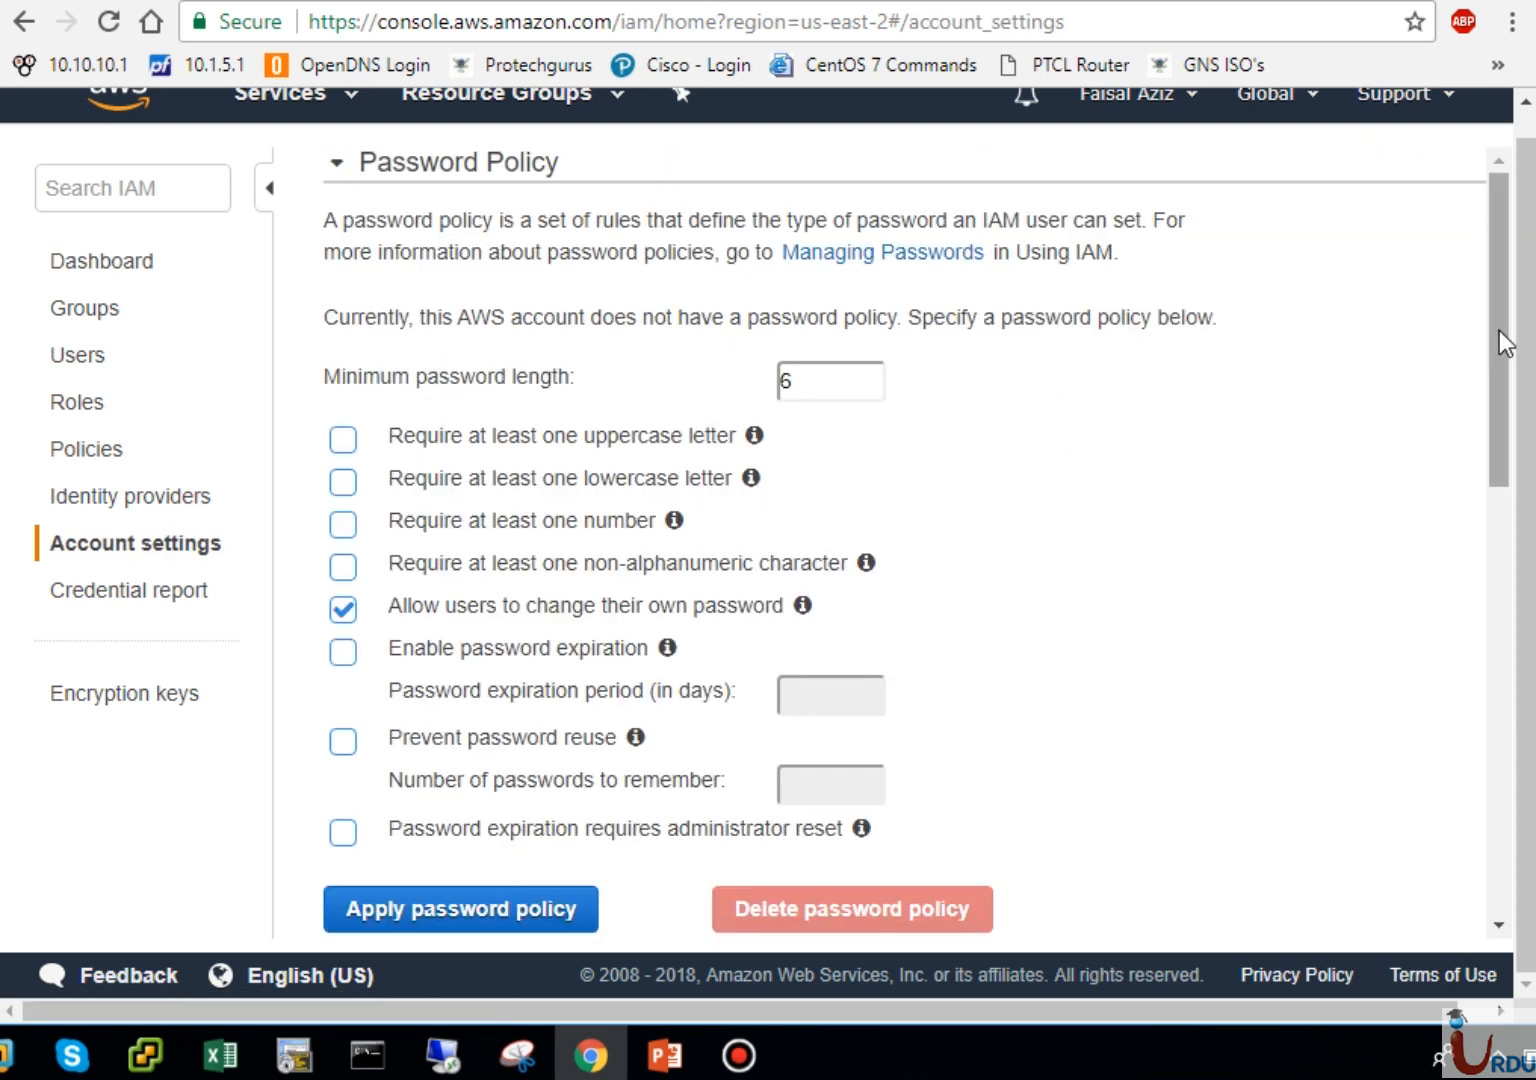
left_click_drag(386, 221, 1112, 224)
left_click(1115, 224)
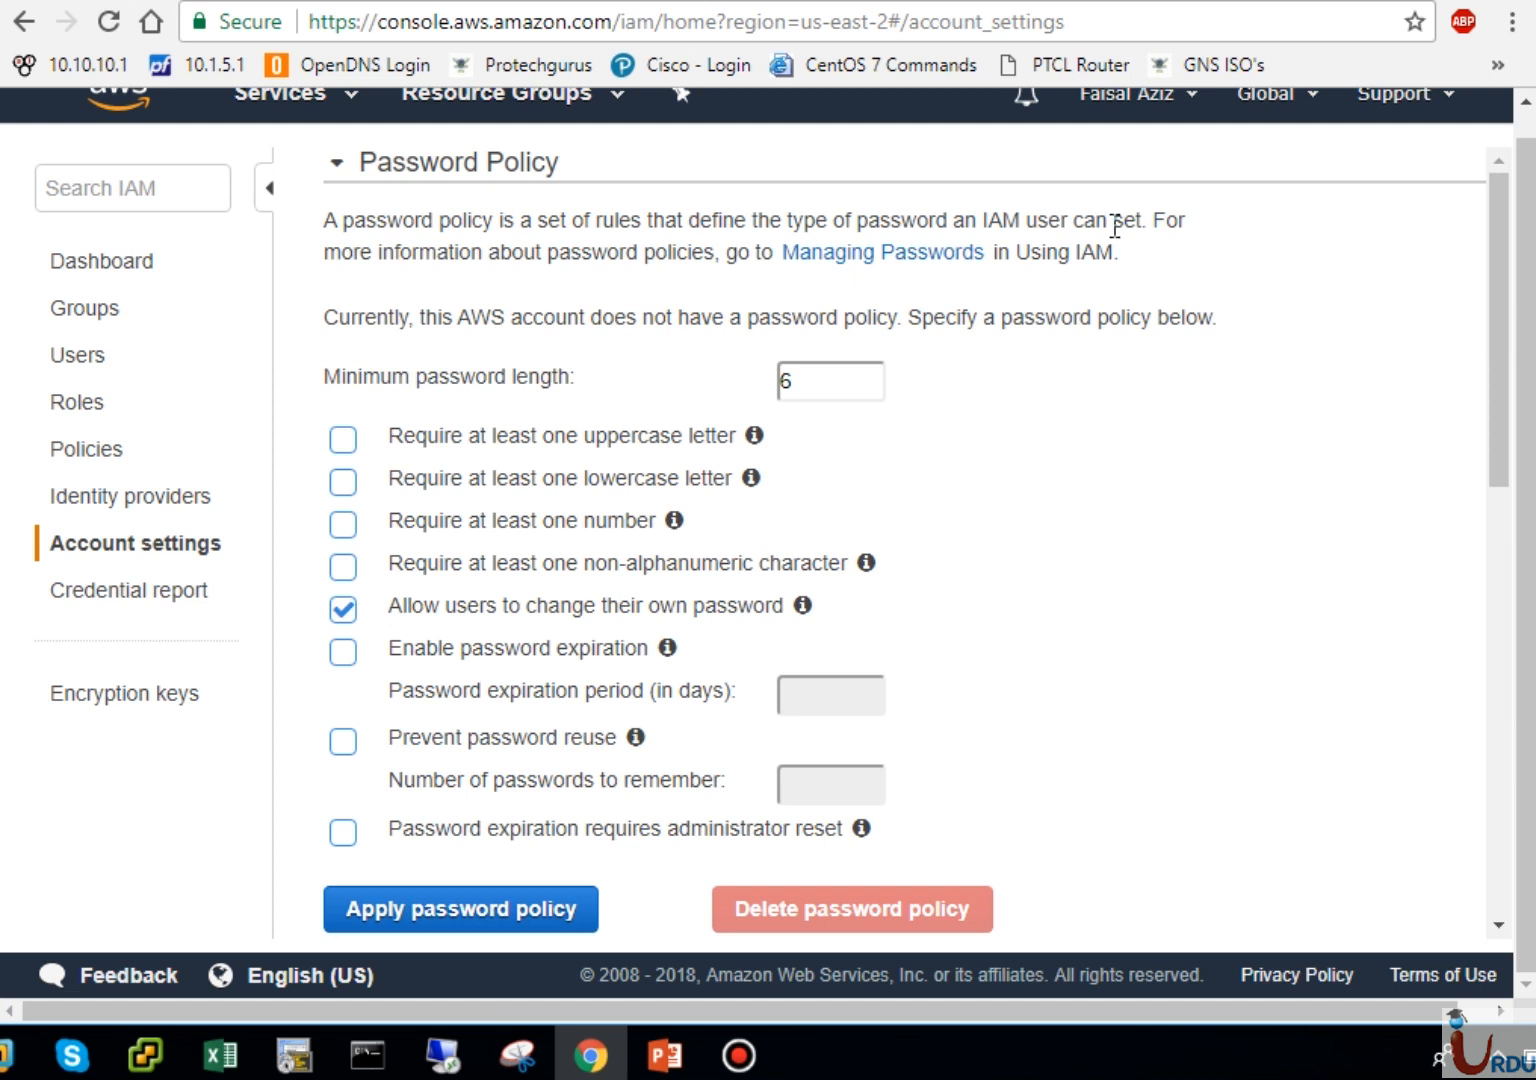
left_click(833, 380)
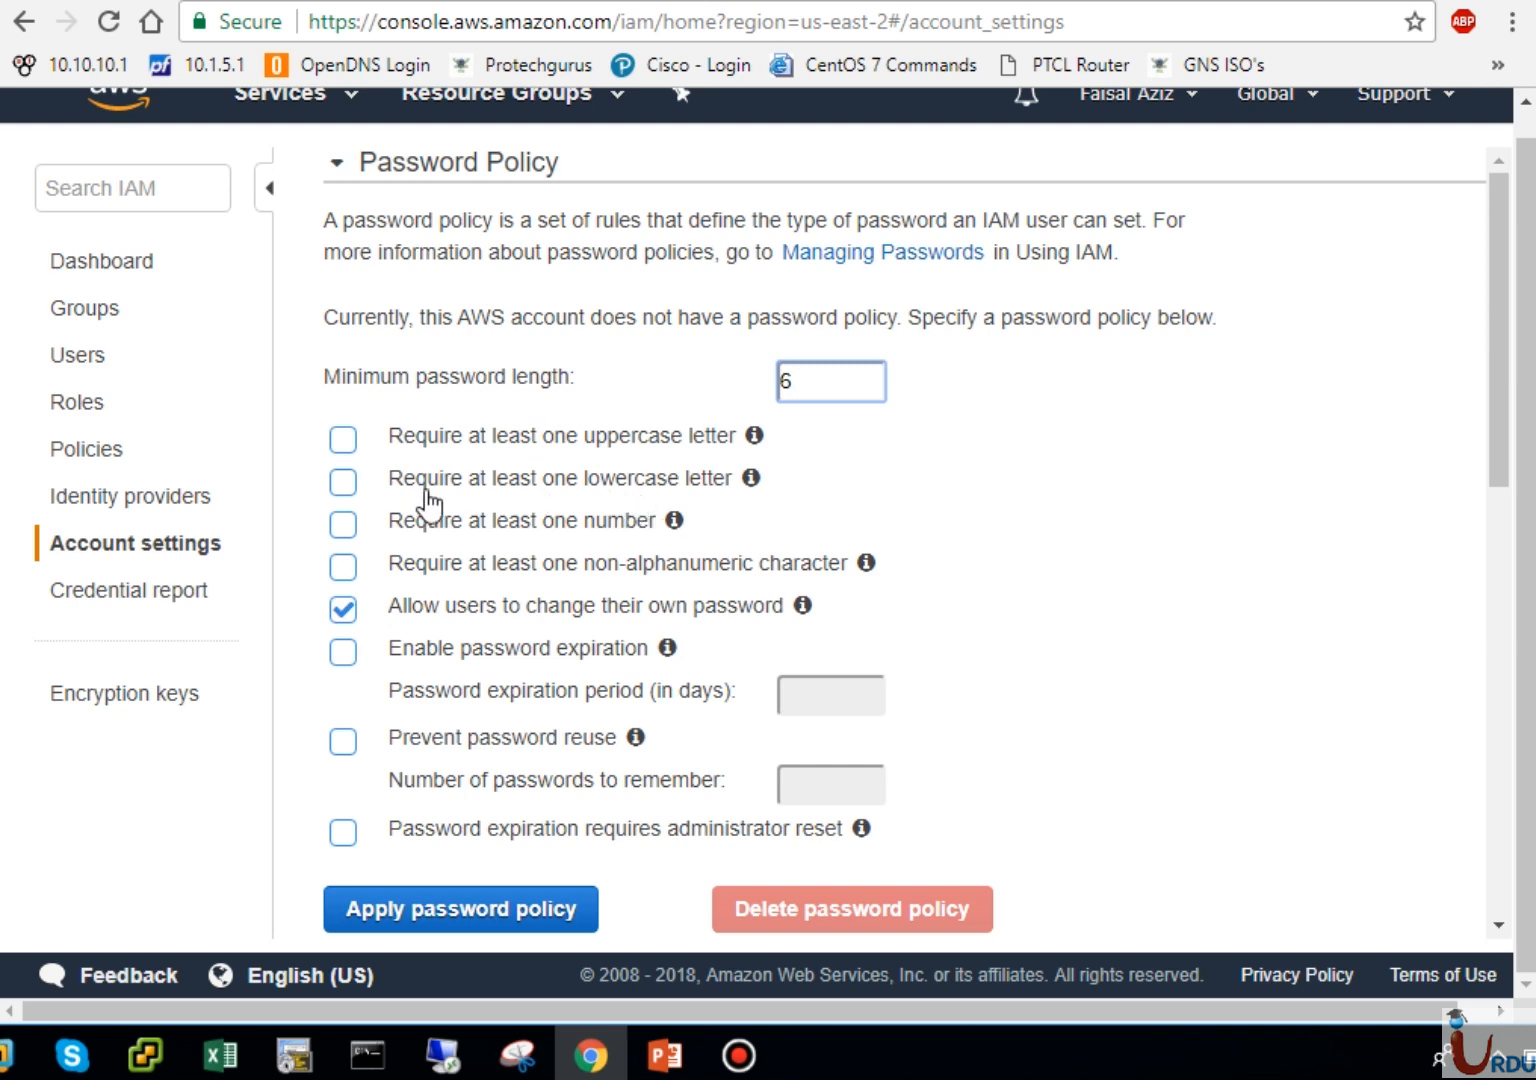
left_click(348, 484)
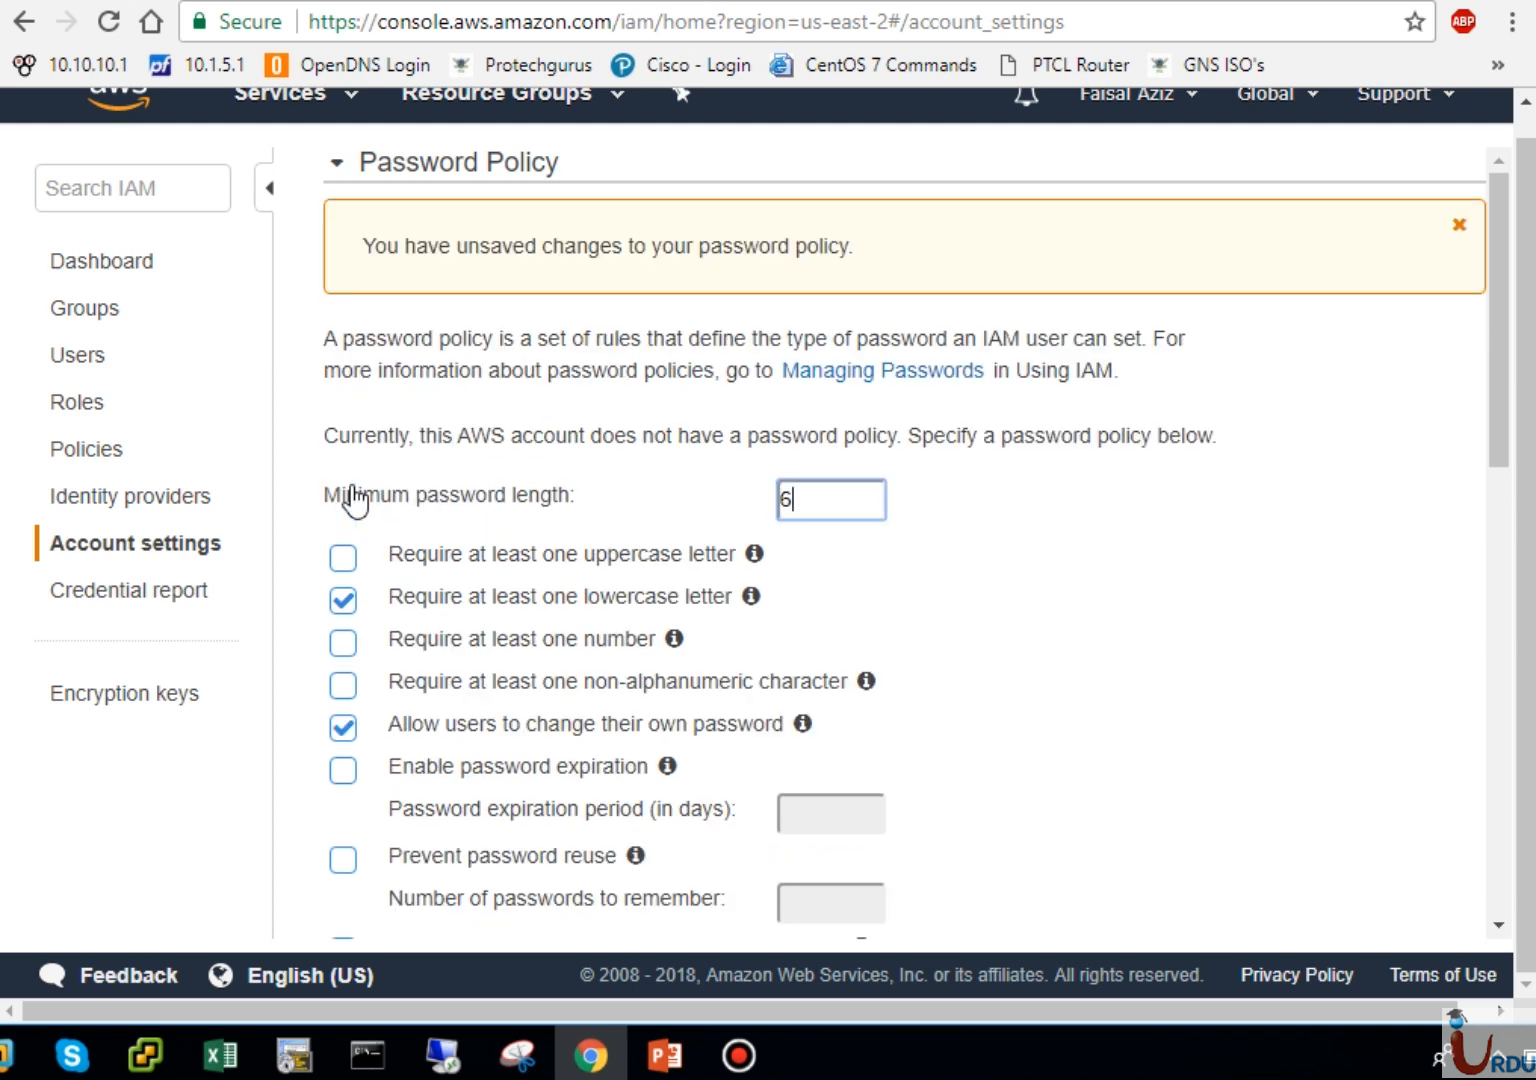
left_click(344, 608)
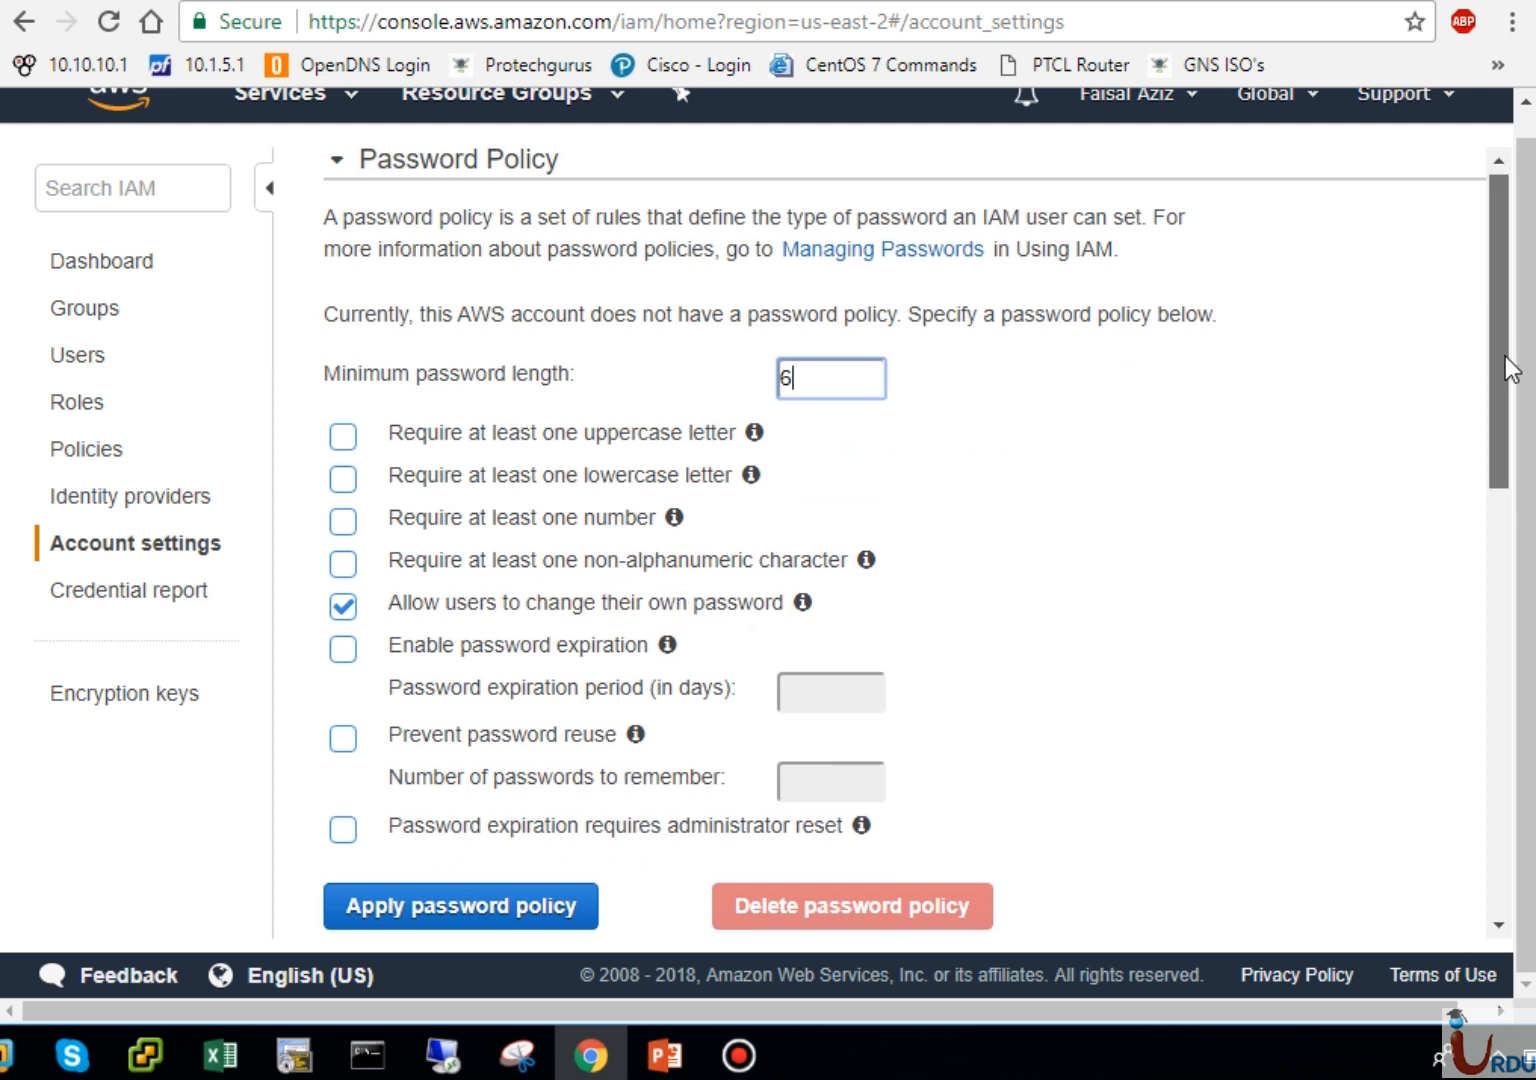
Step: Apply the password policy with a minimum length of 6 and users allowed to change their own password
left_click_drag(1505, 358, 1509, 447)
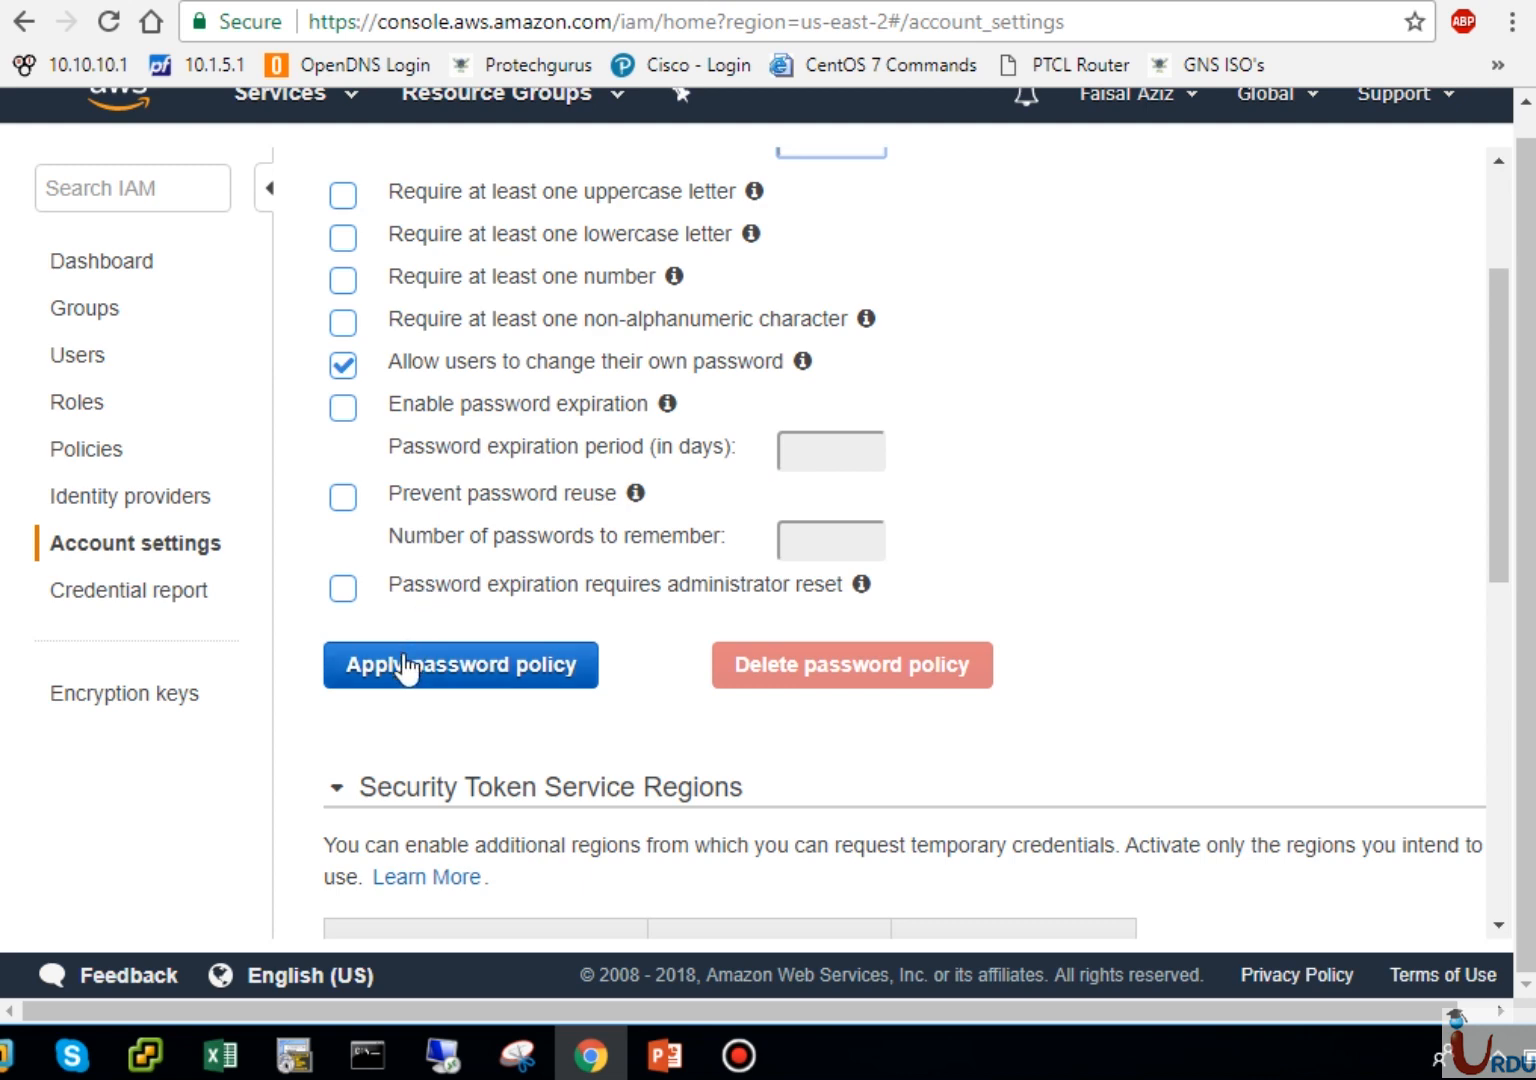
left_click(462, 668)
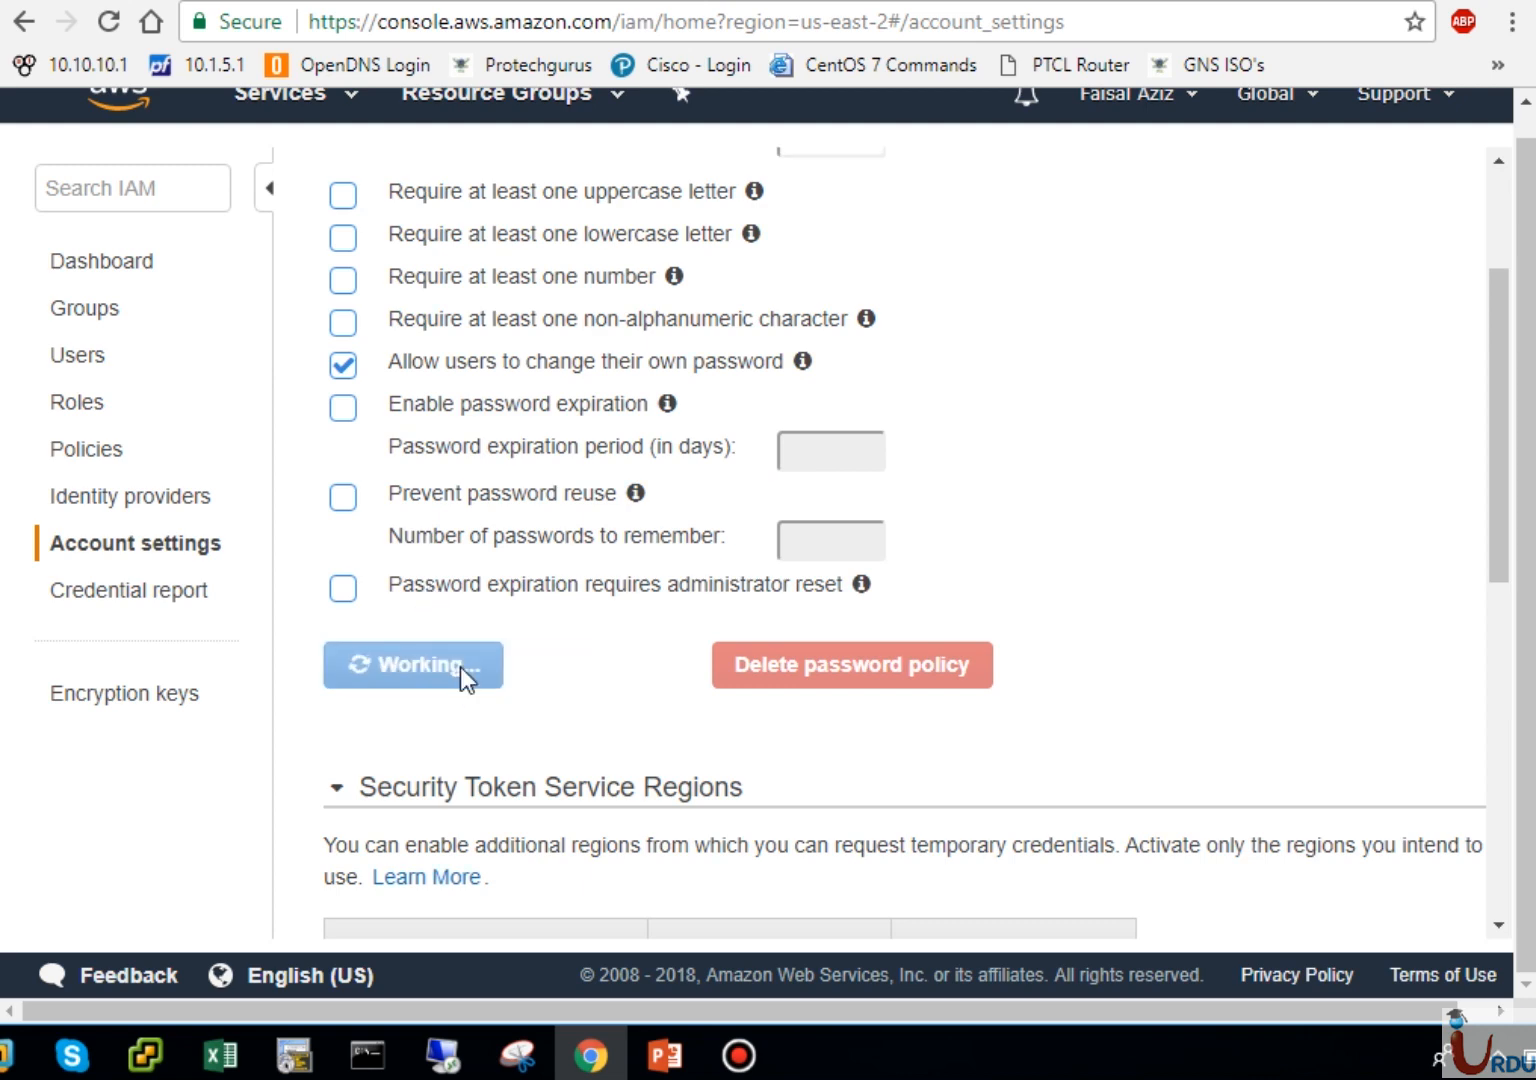
left_click(1502, 805)
left_click_drag(1504, 805, 1509, 350)
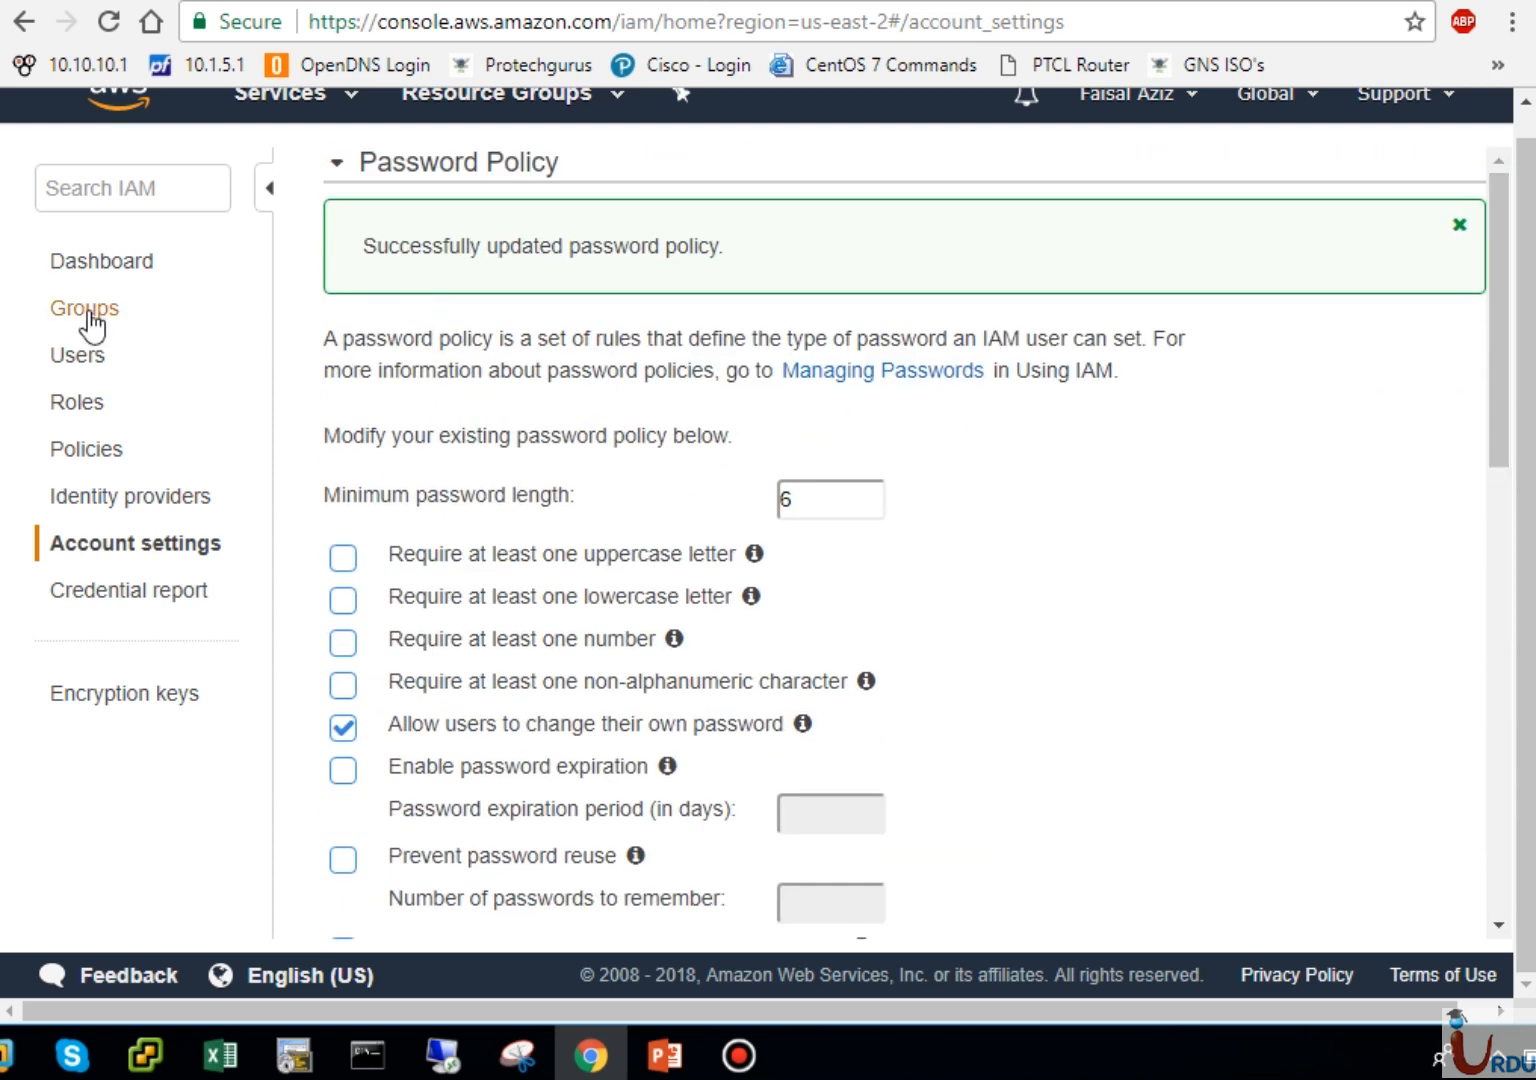
Step: From the dashboard's Create individual IAM users recommendation, start adding a user and fill in the user name
left_click(92, 266)
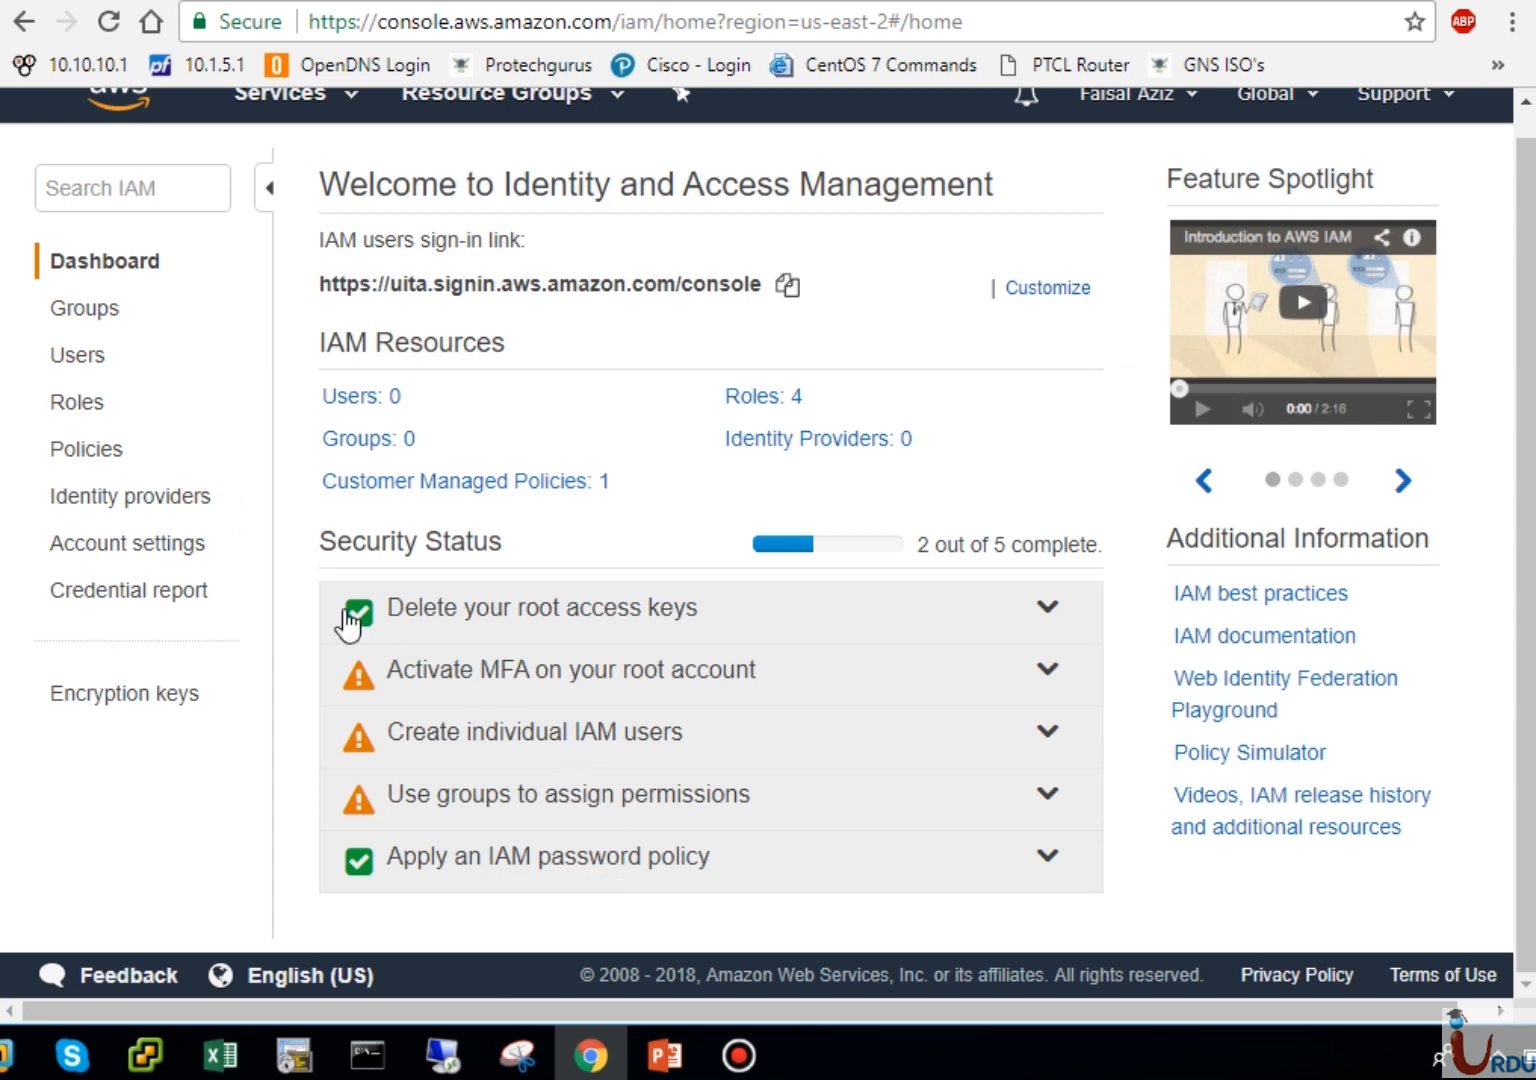
left_click(597, 751)
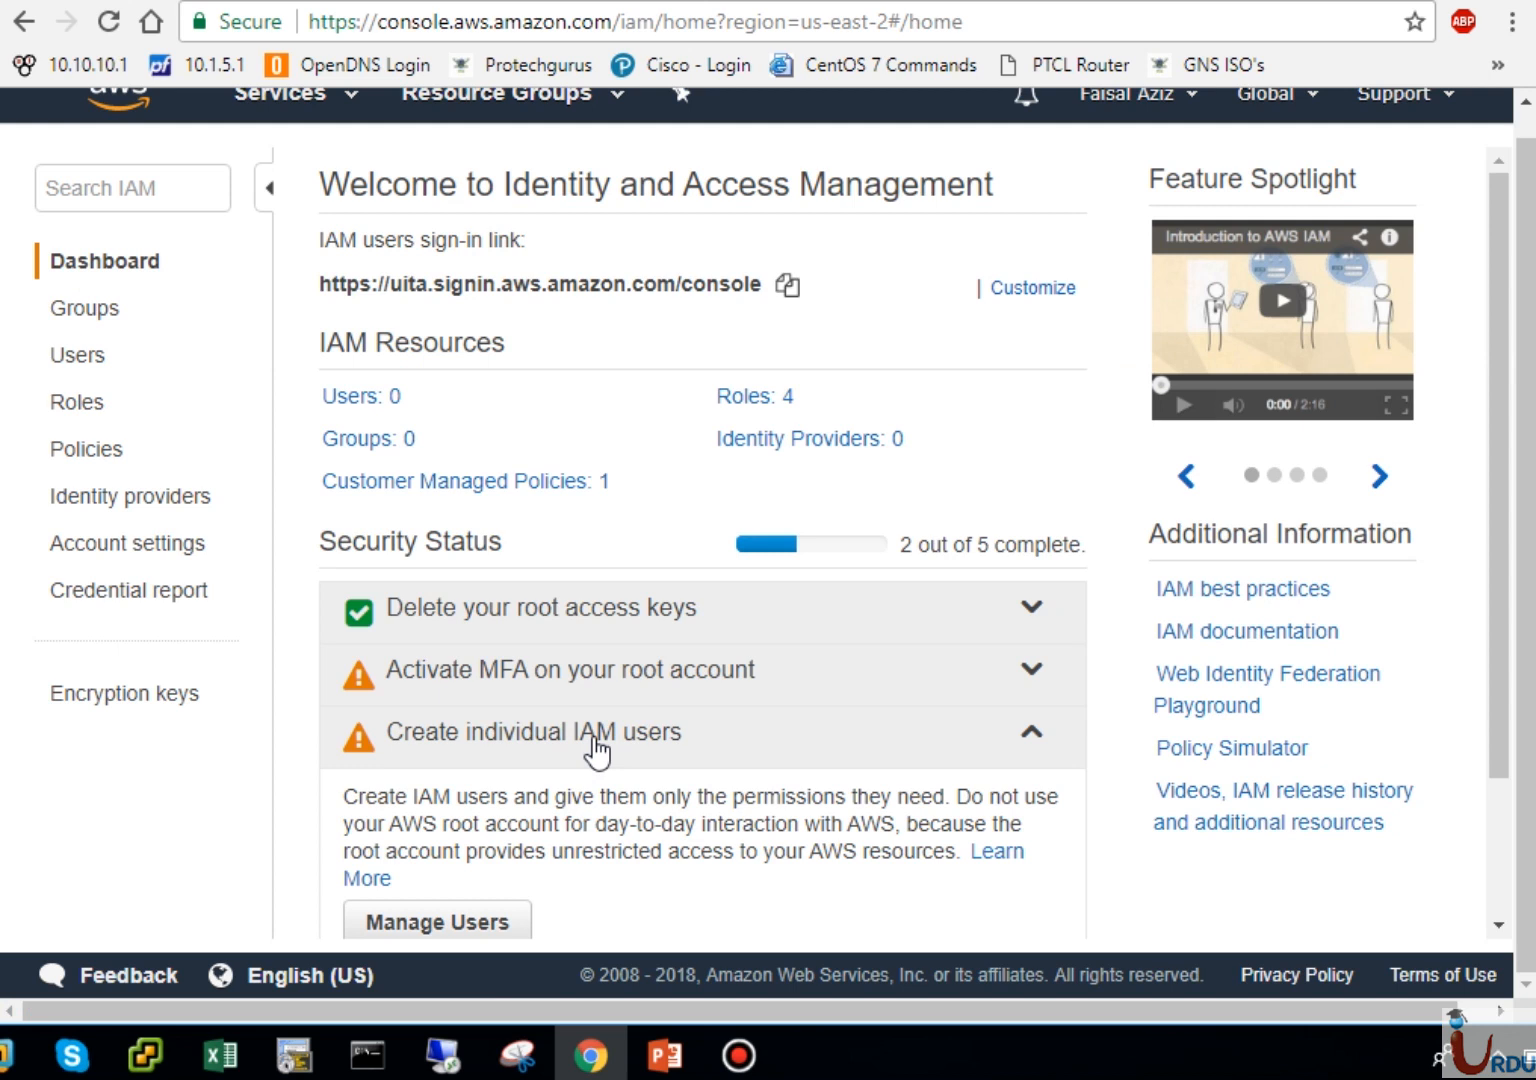
left_click(440, 921)
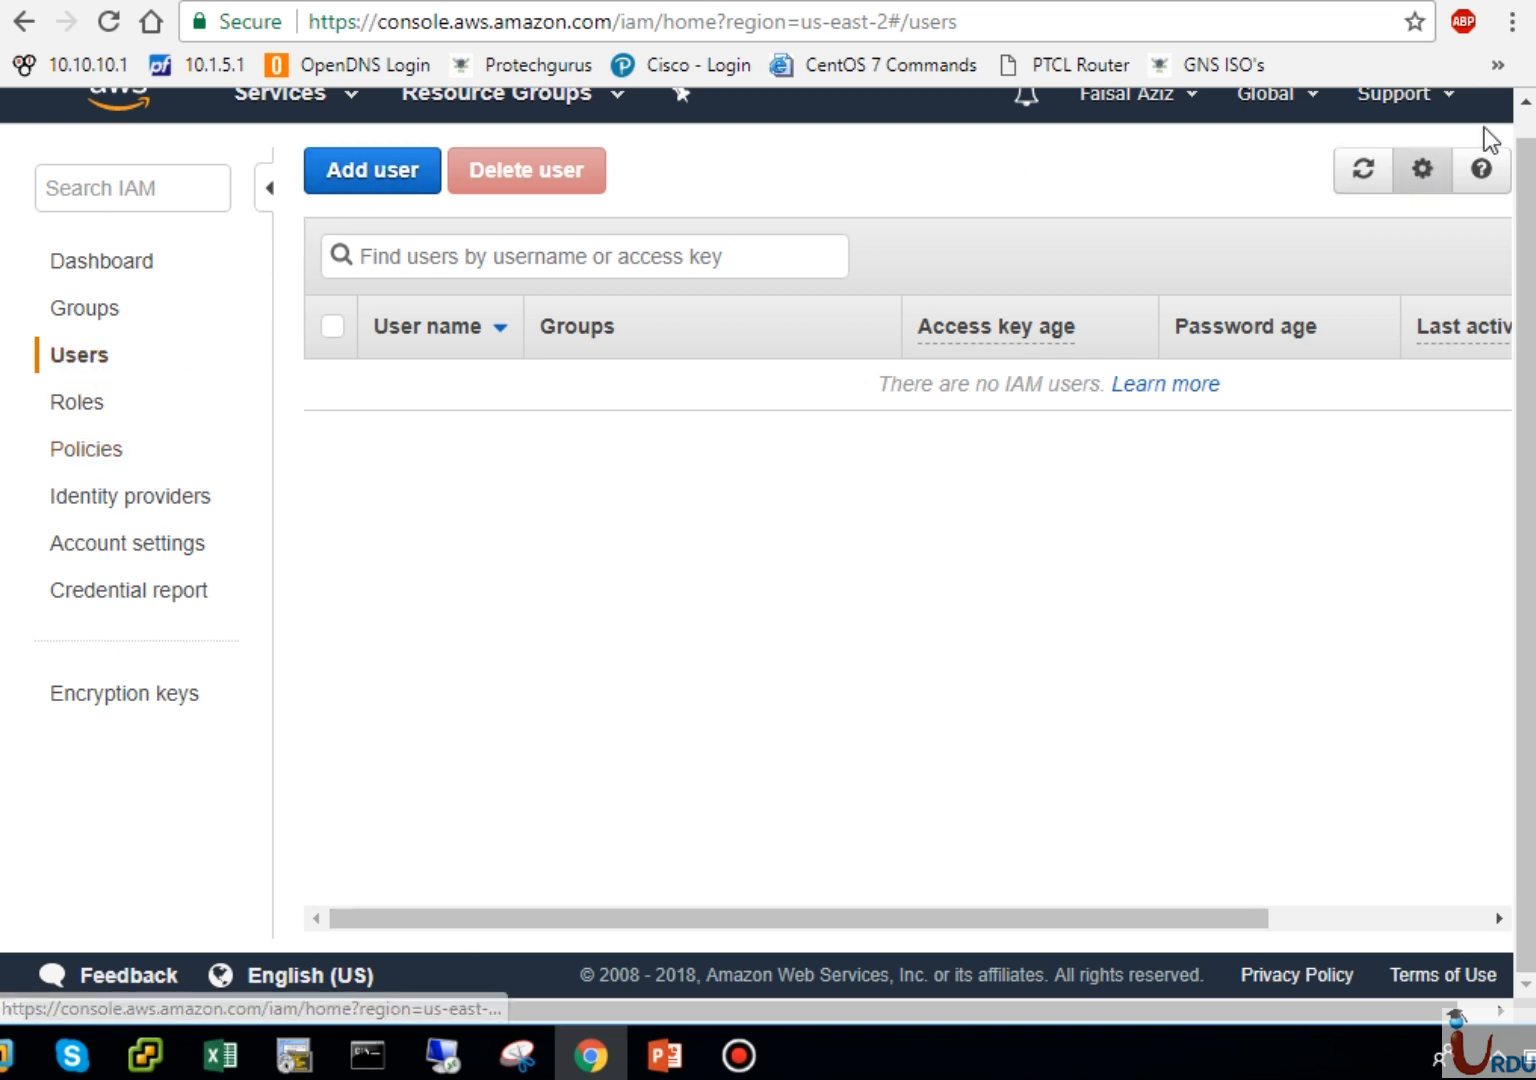
scroll(1520, 120, "up", 1)
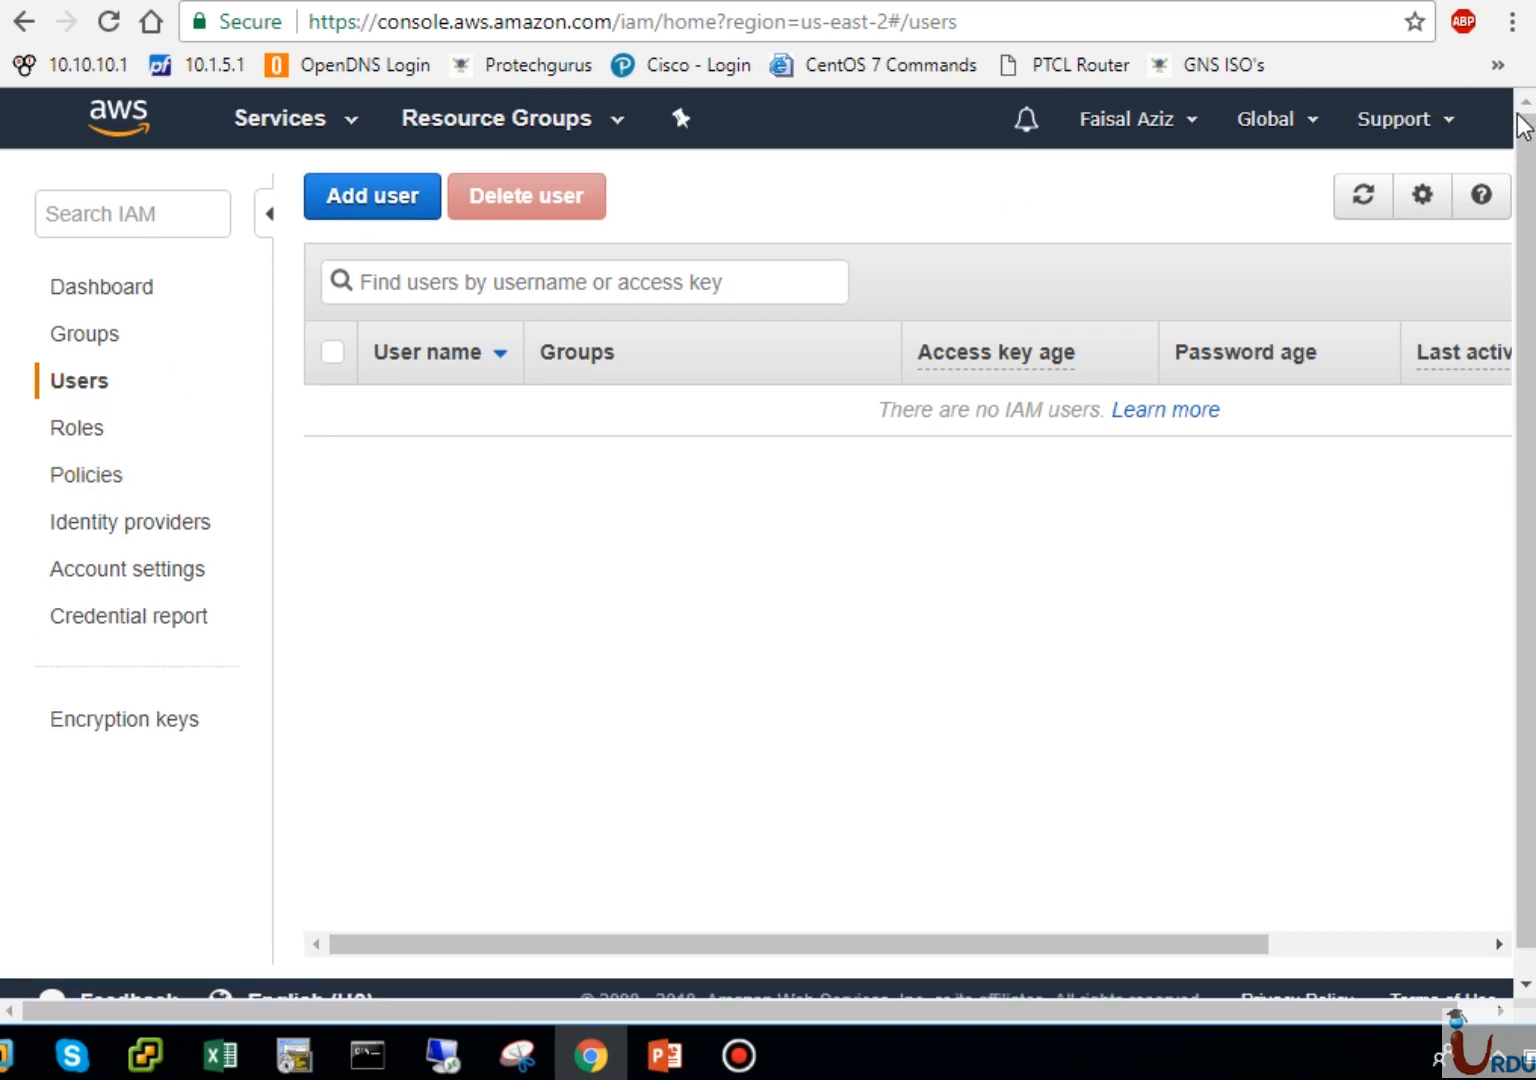
left_click(404, 200)
left_click(521, 460)
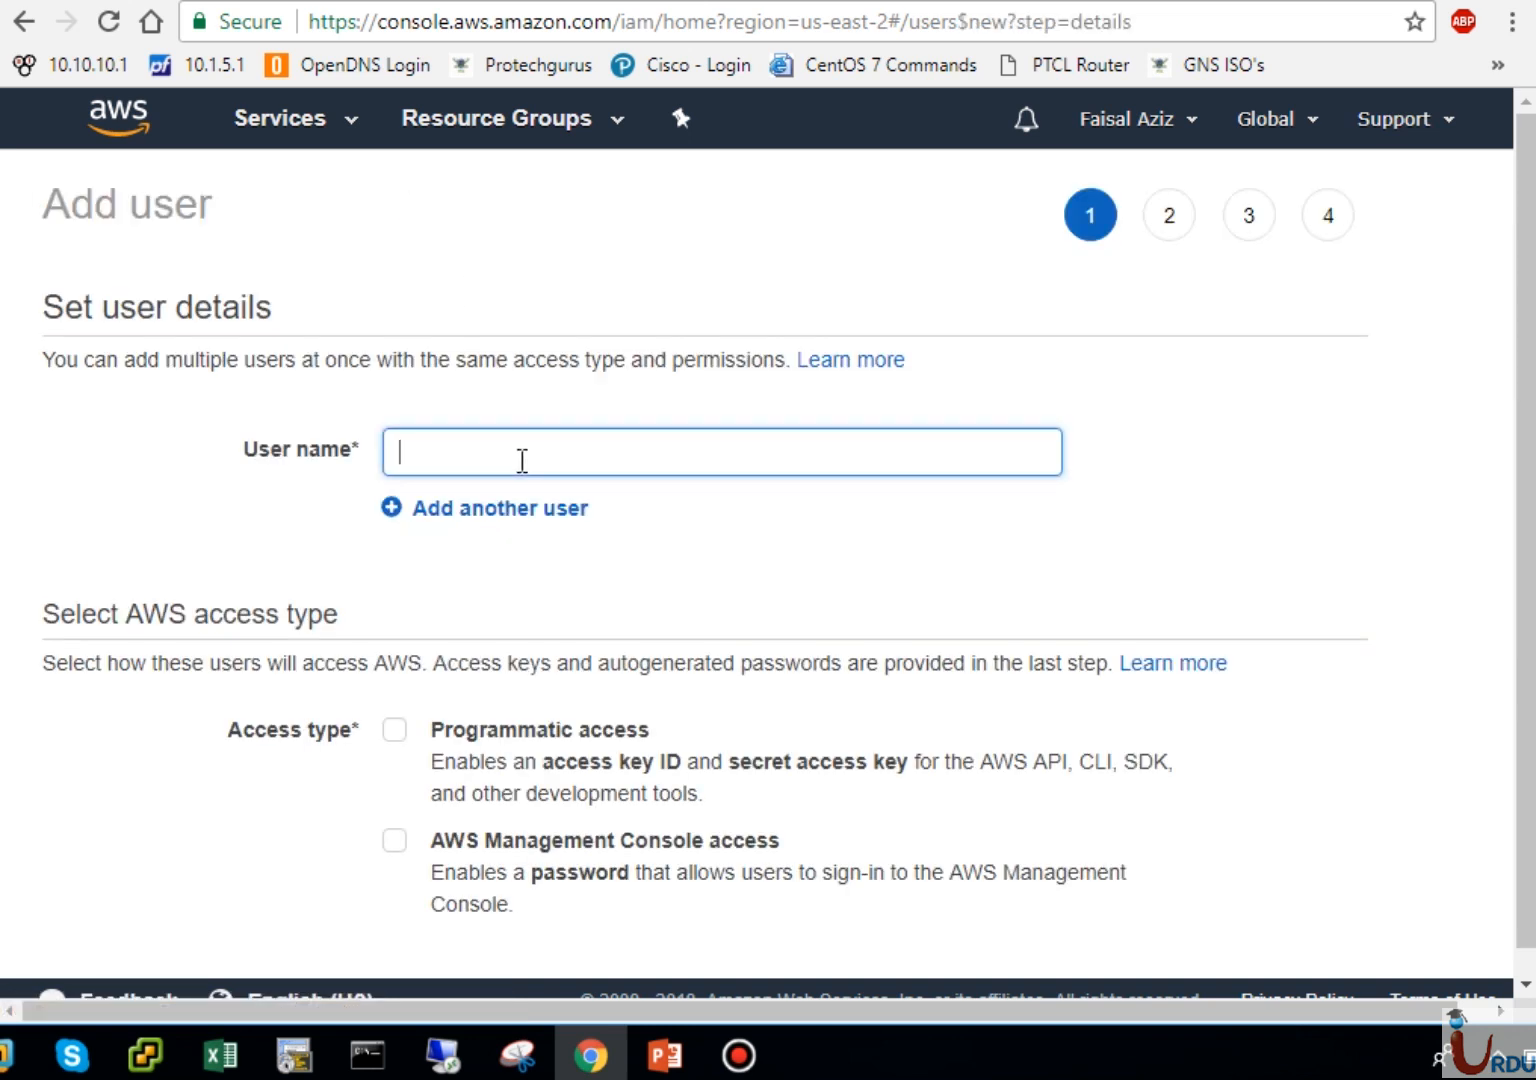
type("usman")
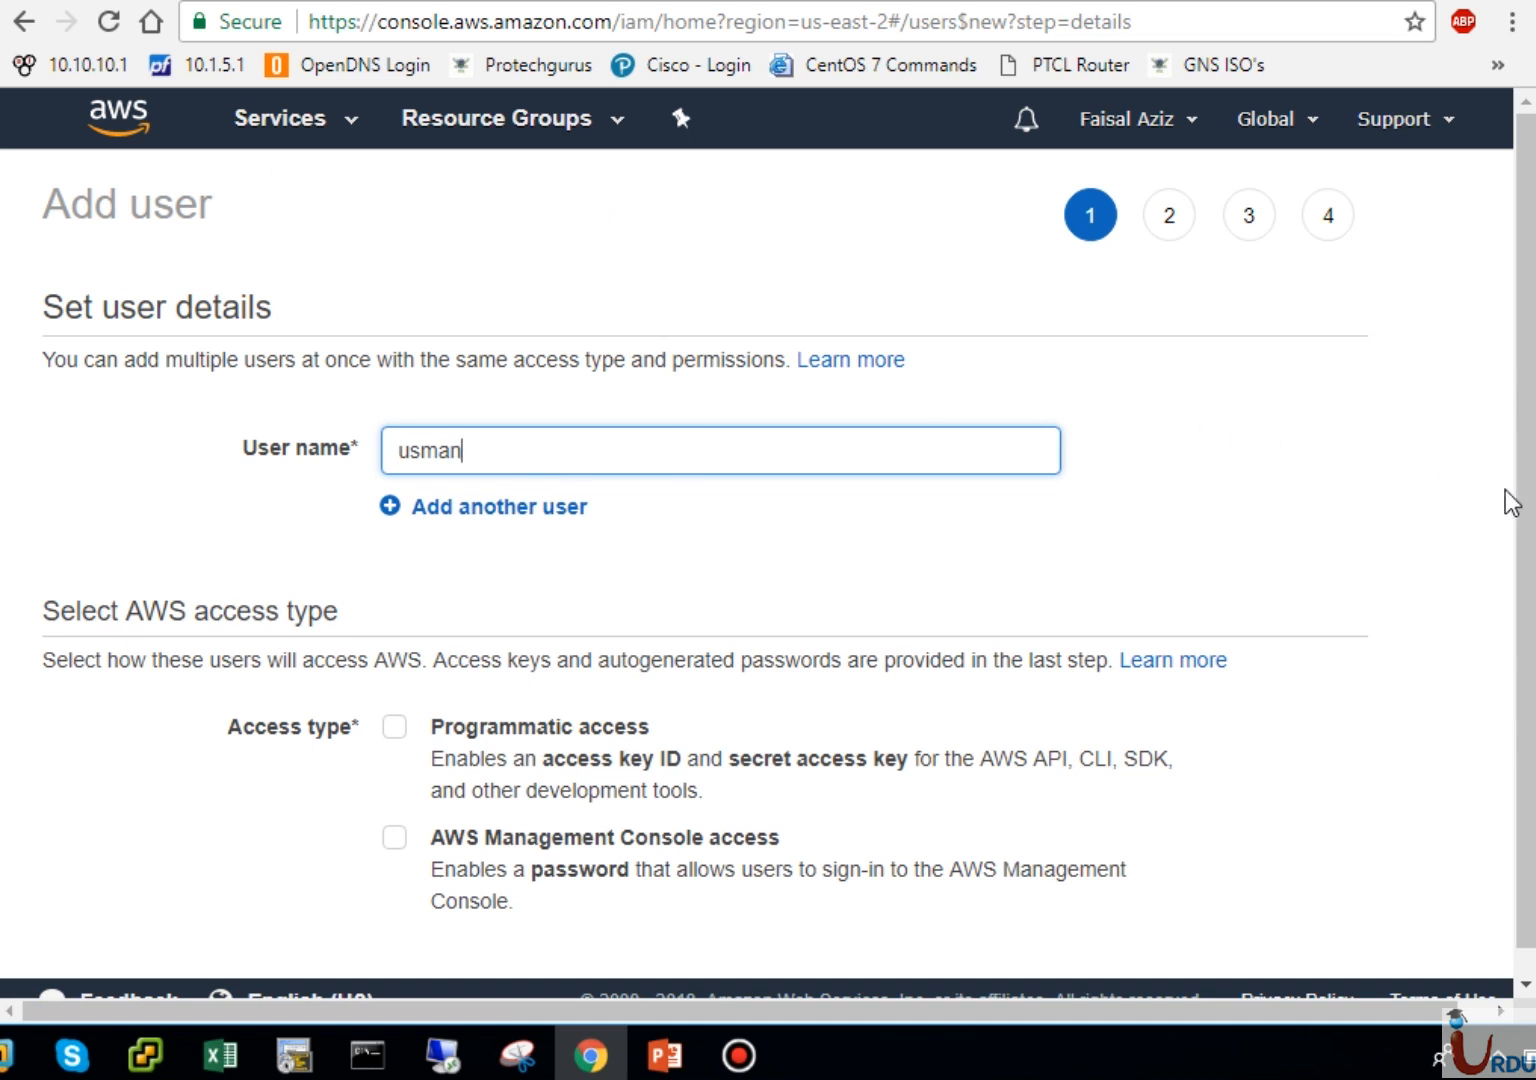
left_click_drag(1533, 500, 1516, 549)
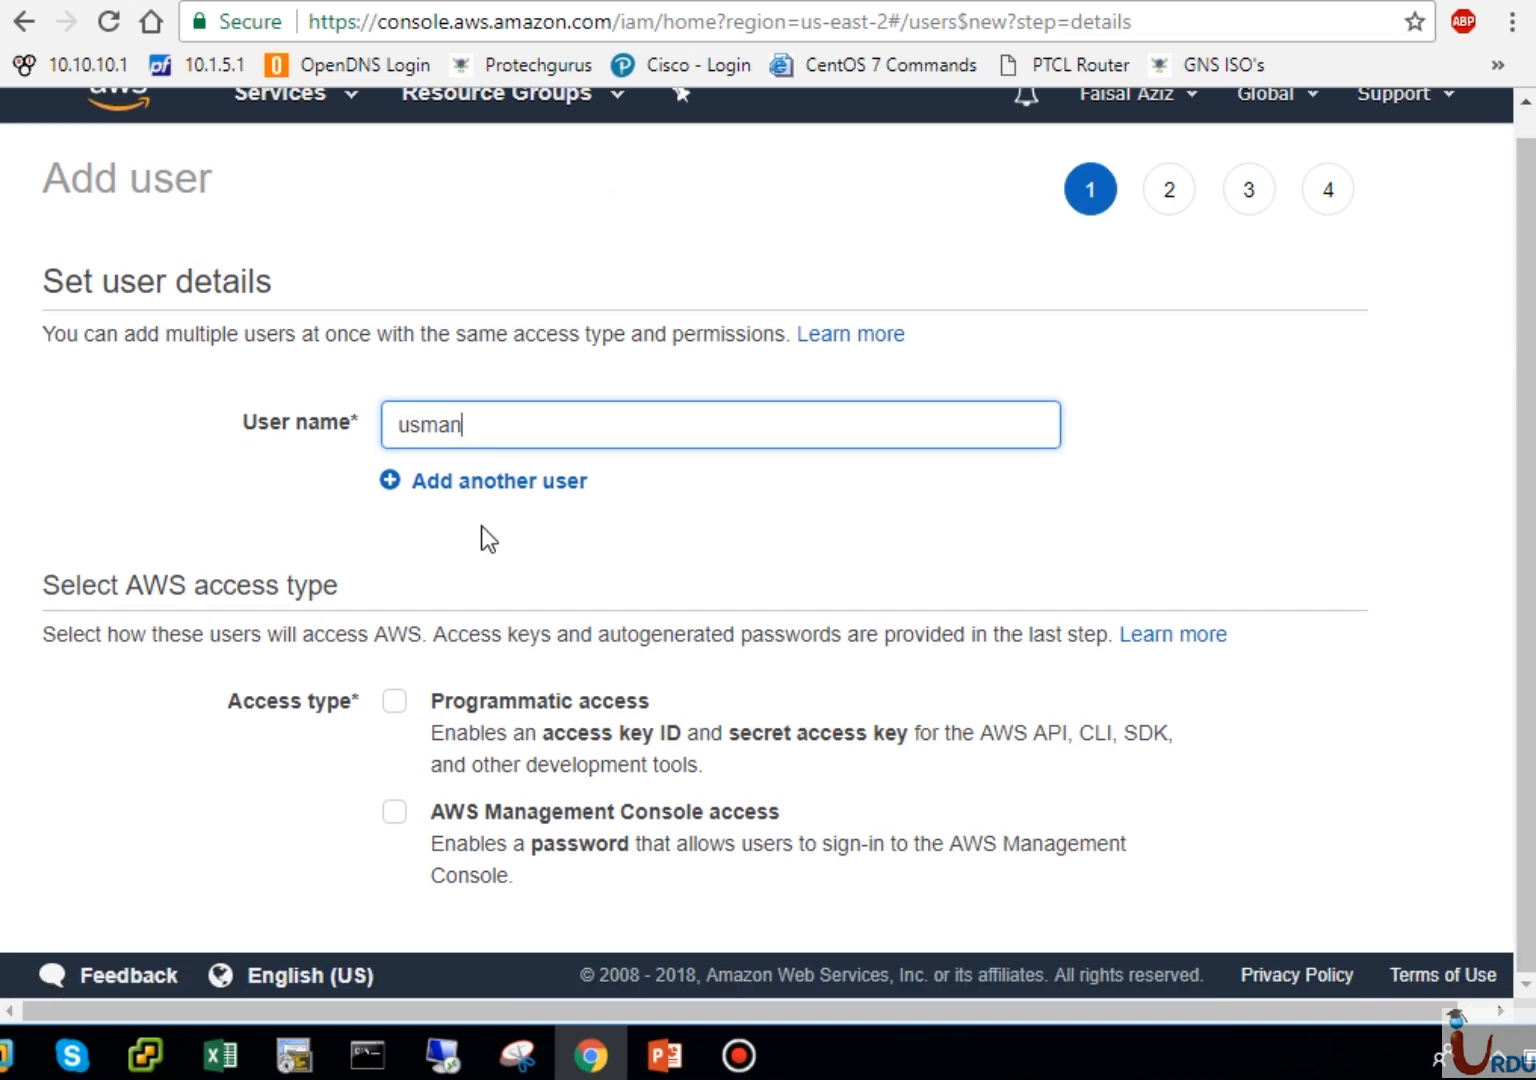
left_click_drag(120, 334, 387, 340)
left_click(450, 515)
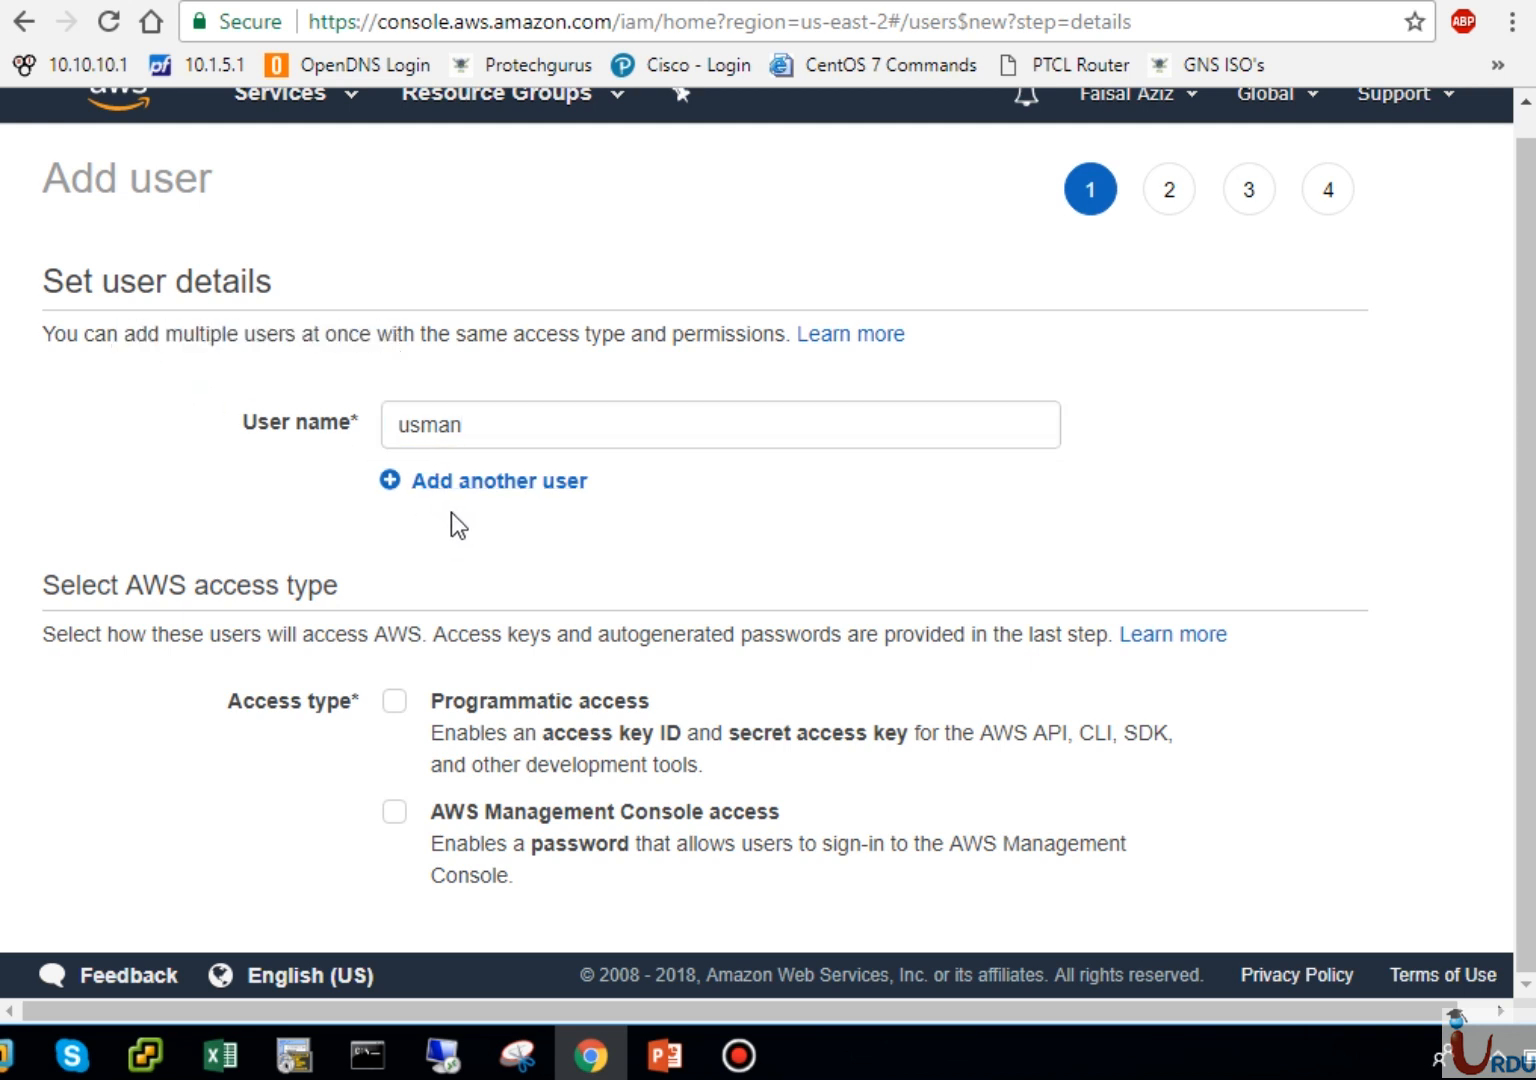
left_click(500, 482)
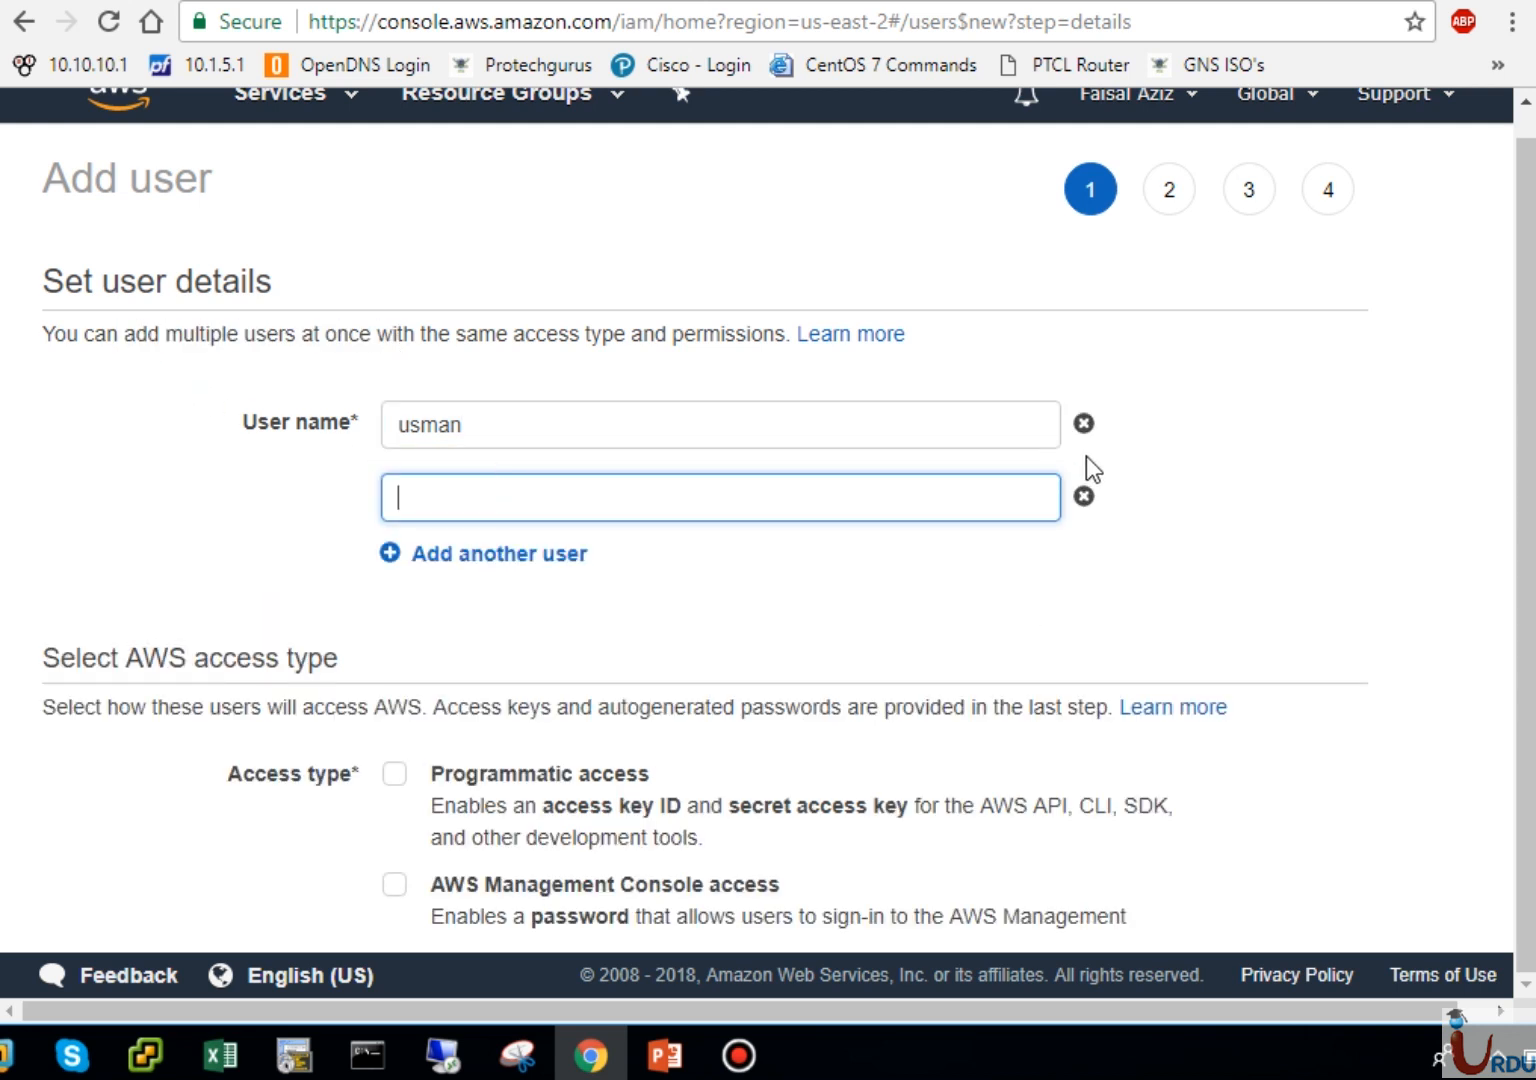
left_click(1084, 497)
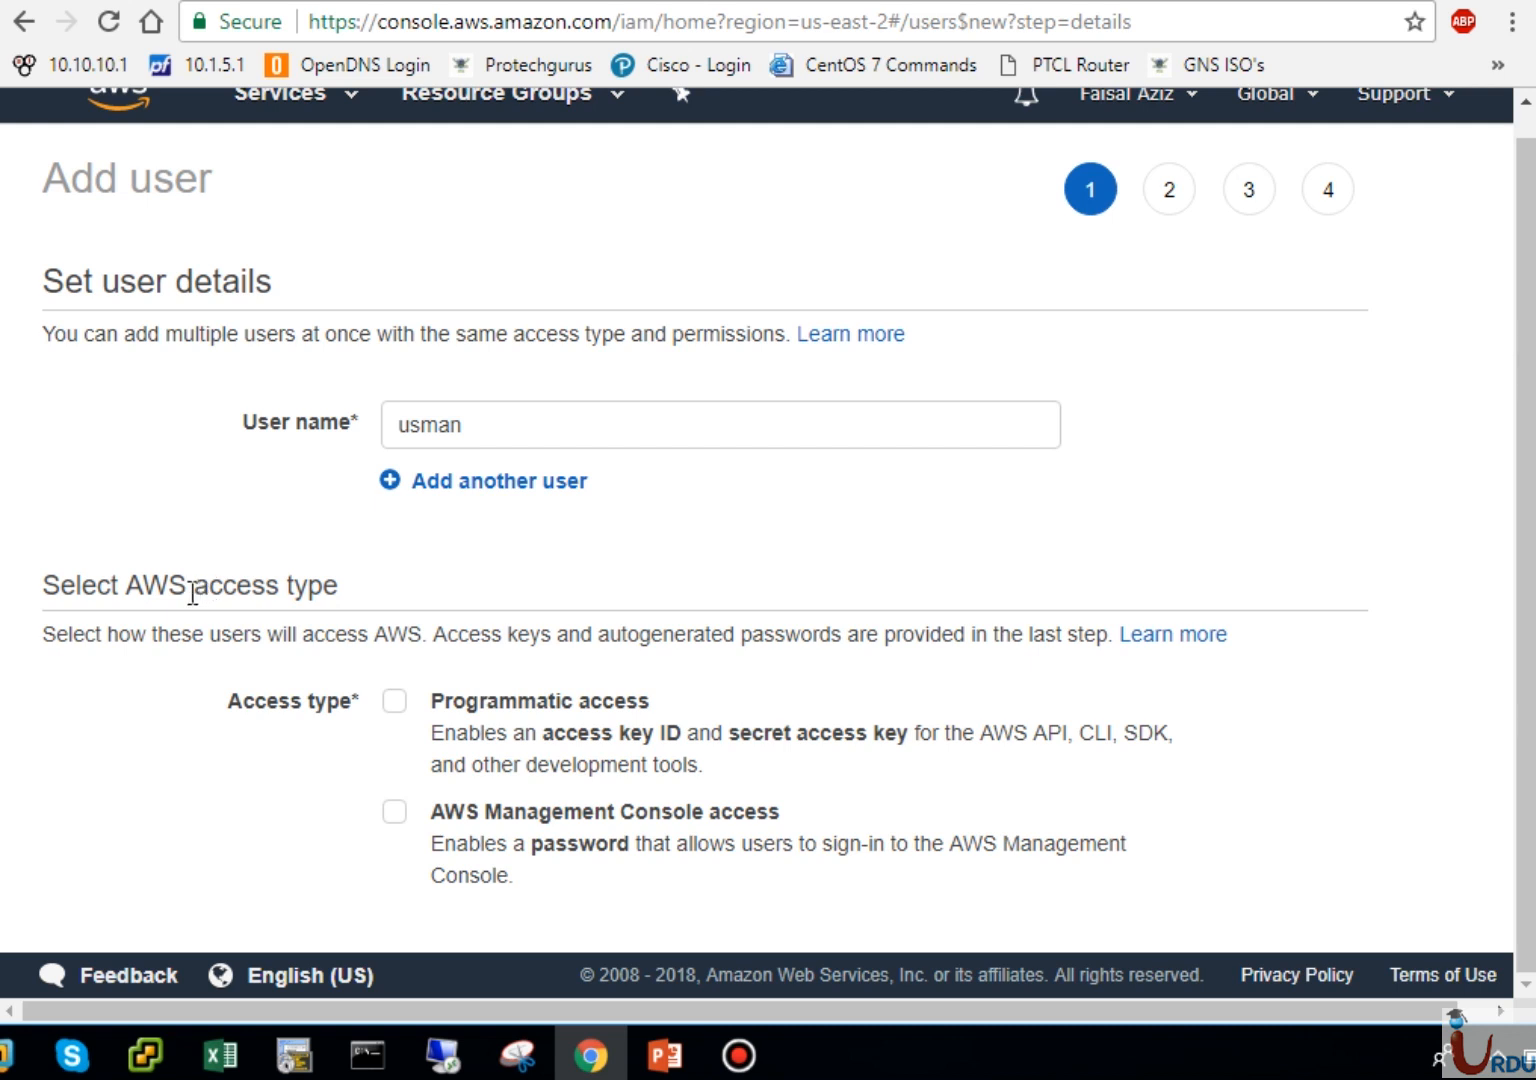
Step: Give the new user both AWS Management Console access and Programmatic access, and maximize the browser window
left_click_drag(481, 442, 357, 439)
left_click(250, 527)
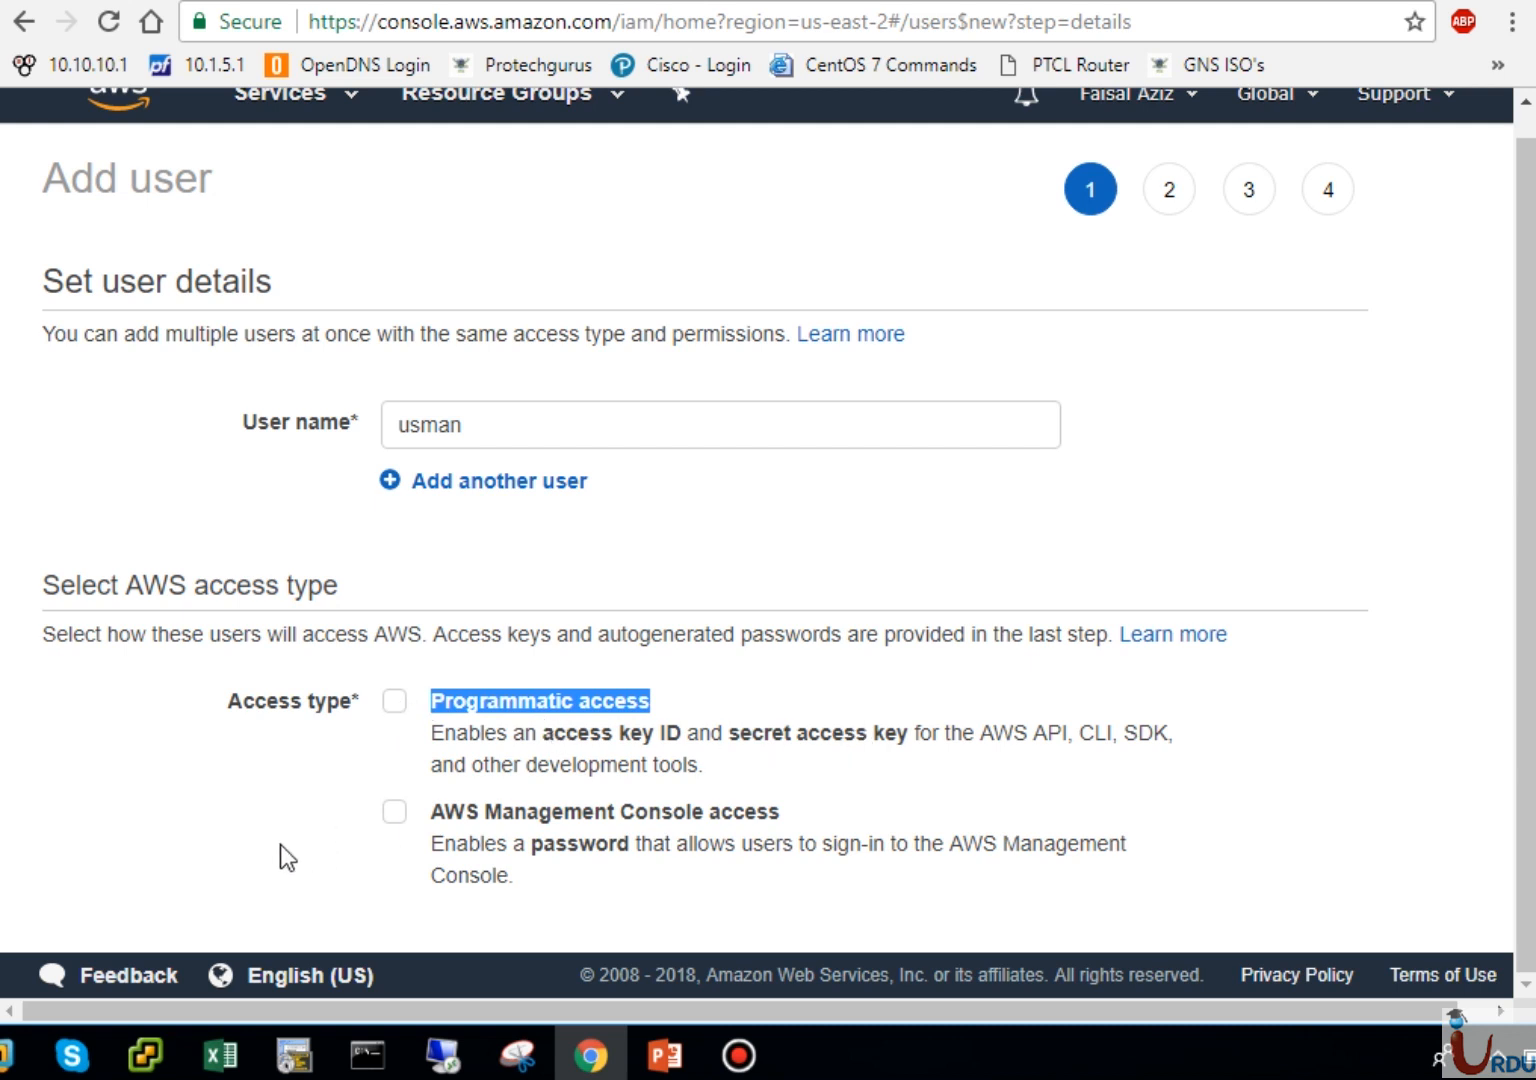
left_click(388, 842)
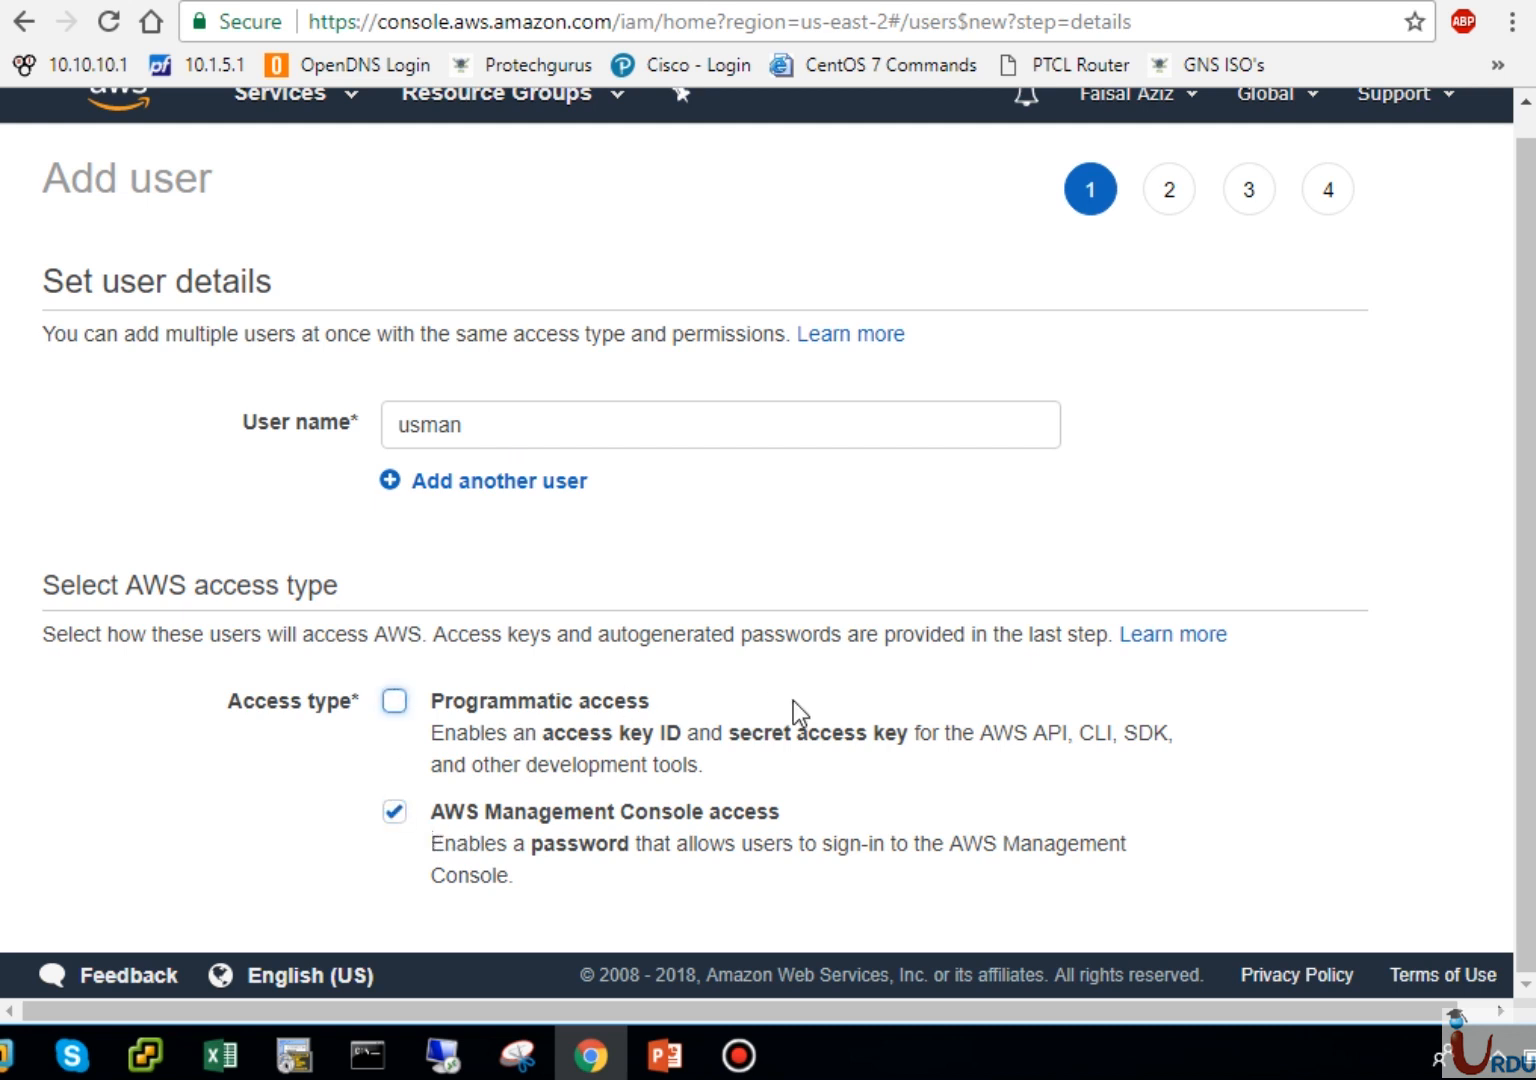
left_click(395, 702)
key("super+Up")
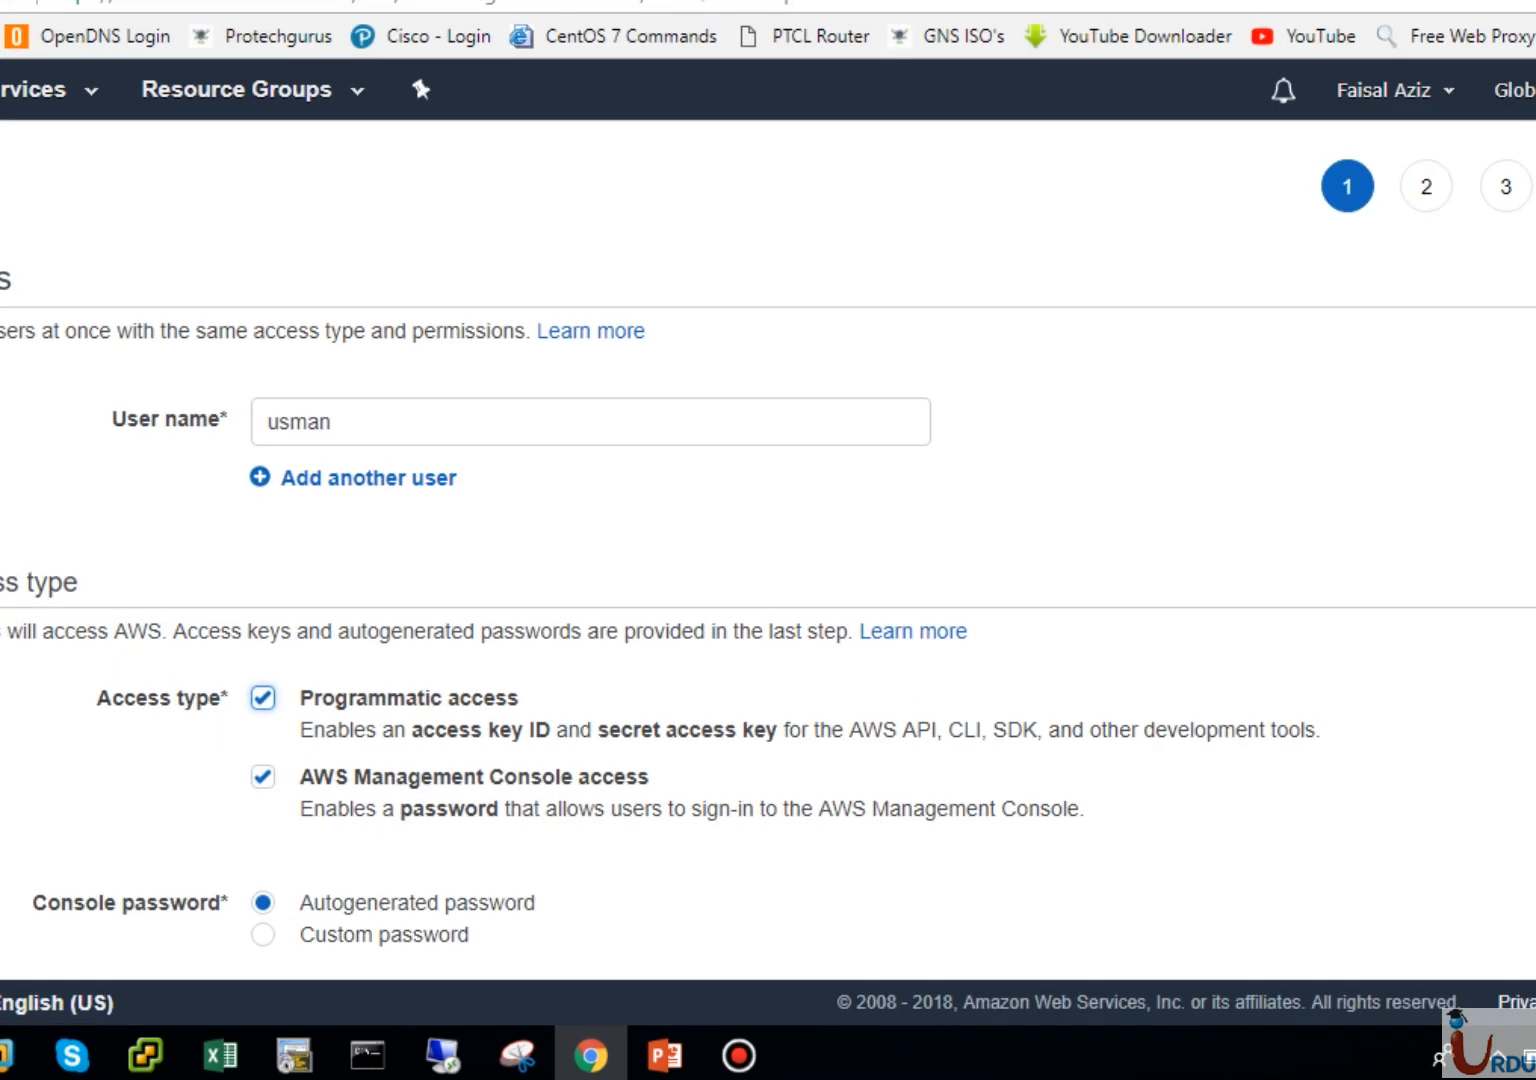
Step: Continue to the new user's permissions page and go back to the user details page
scroll(768, 559, "down", 3)
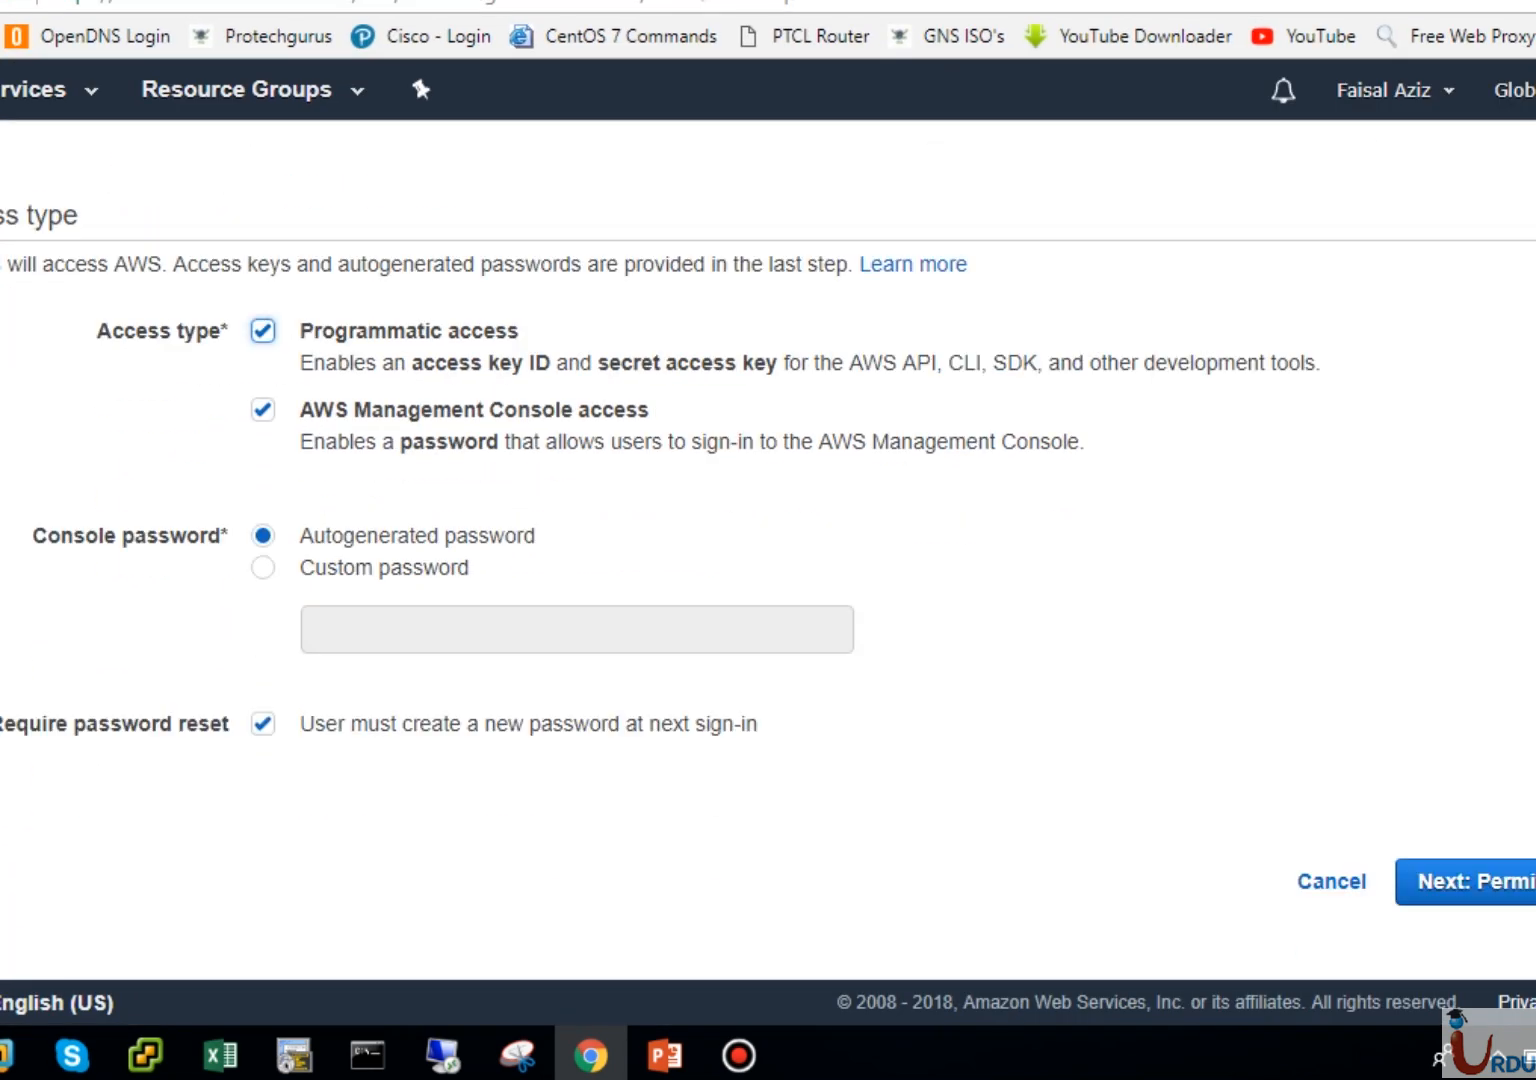
left_click(1466, 886)
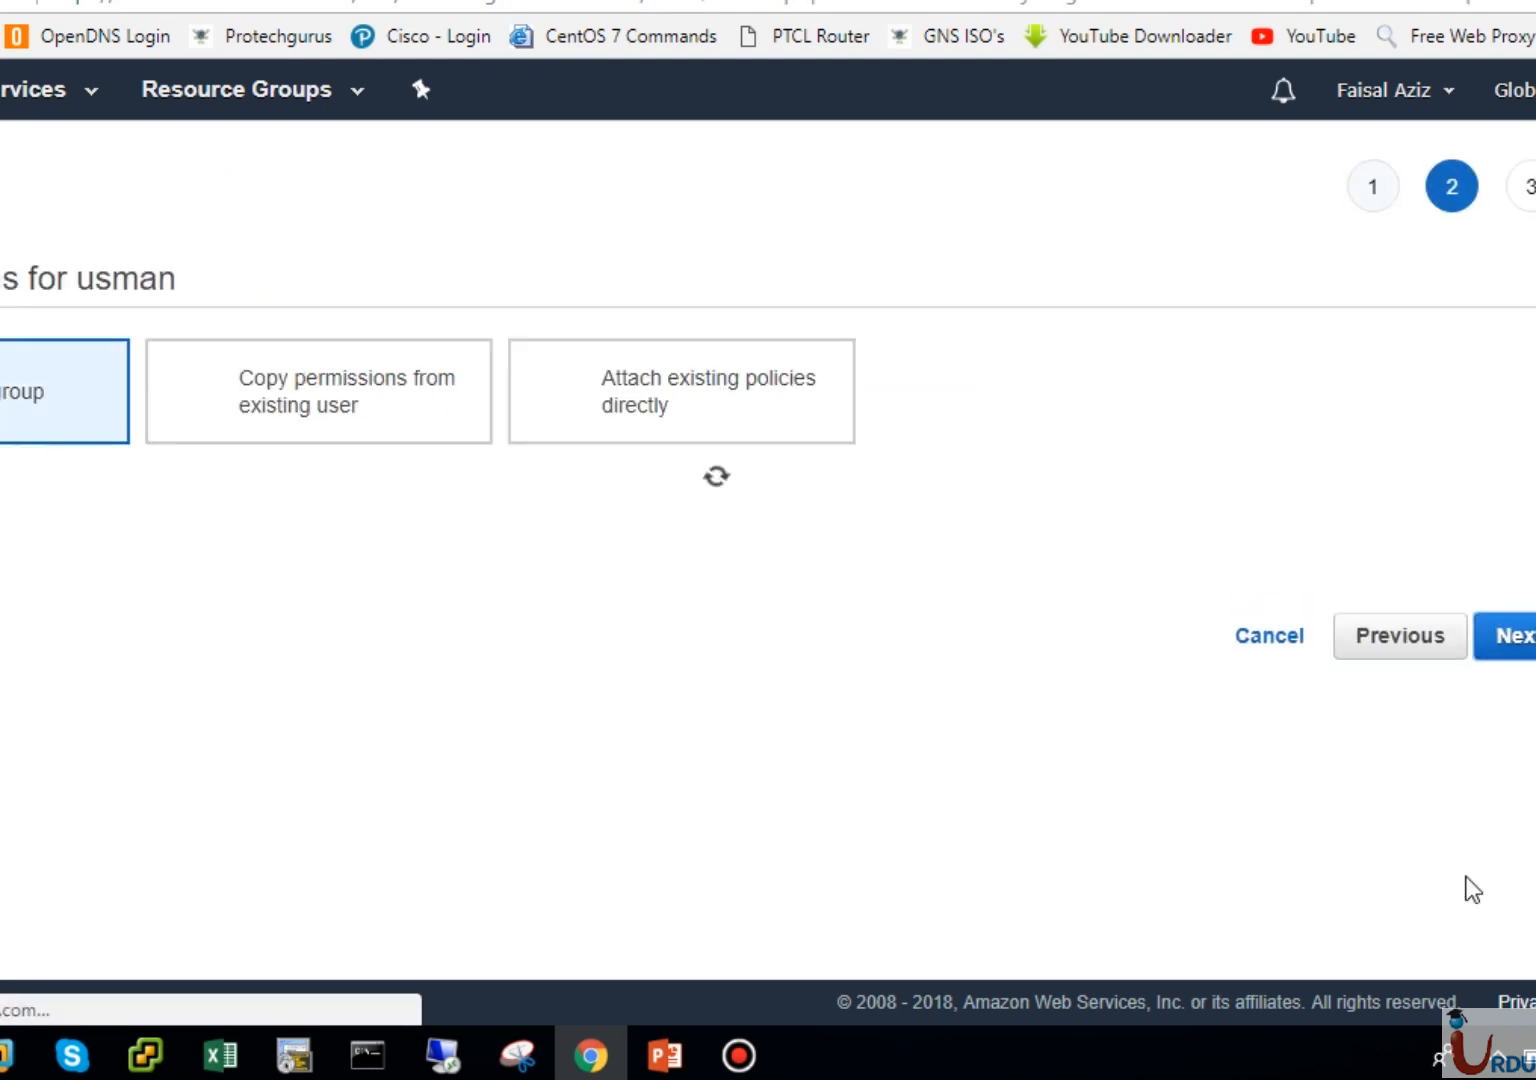
left_click(1345, 866)
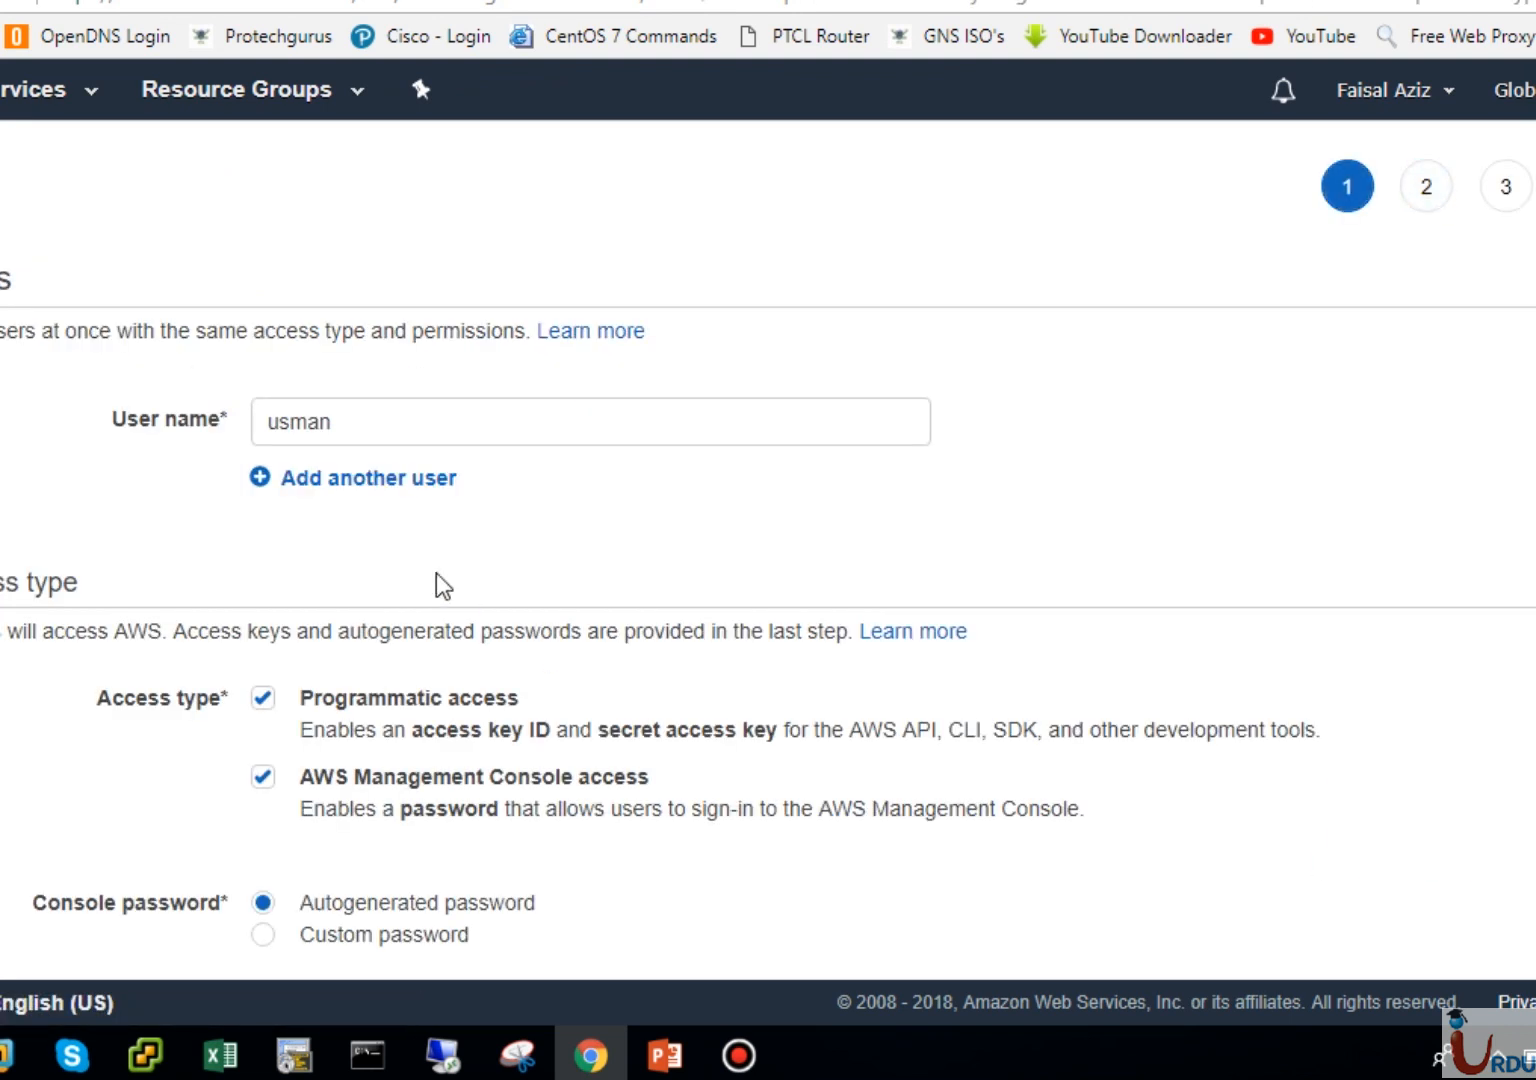
scroll(768, 554, "down", 3)
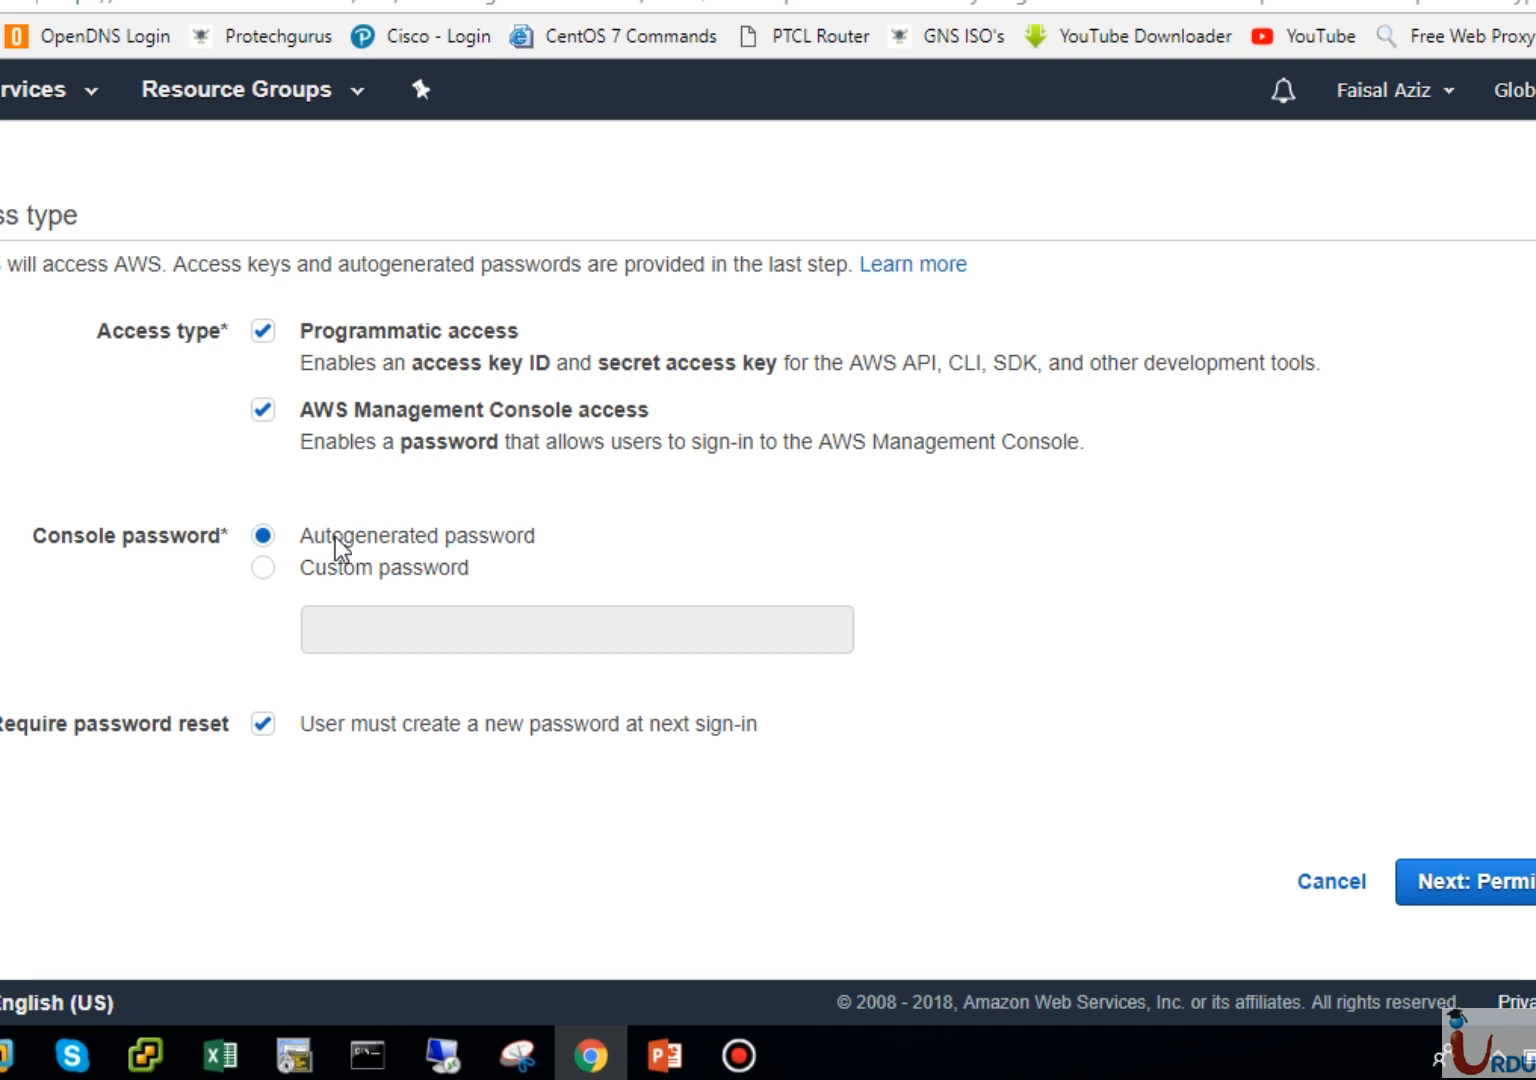
left_click(412, 574)
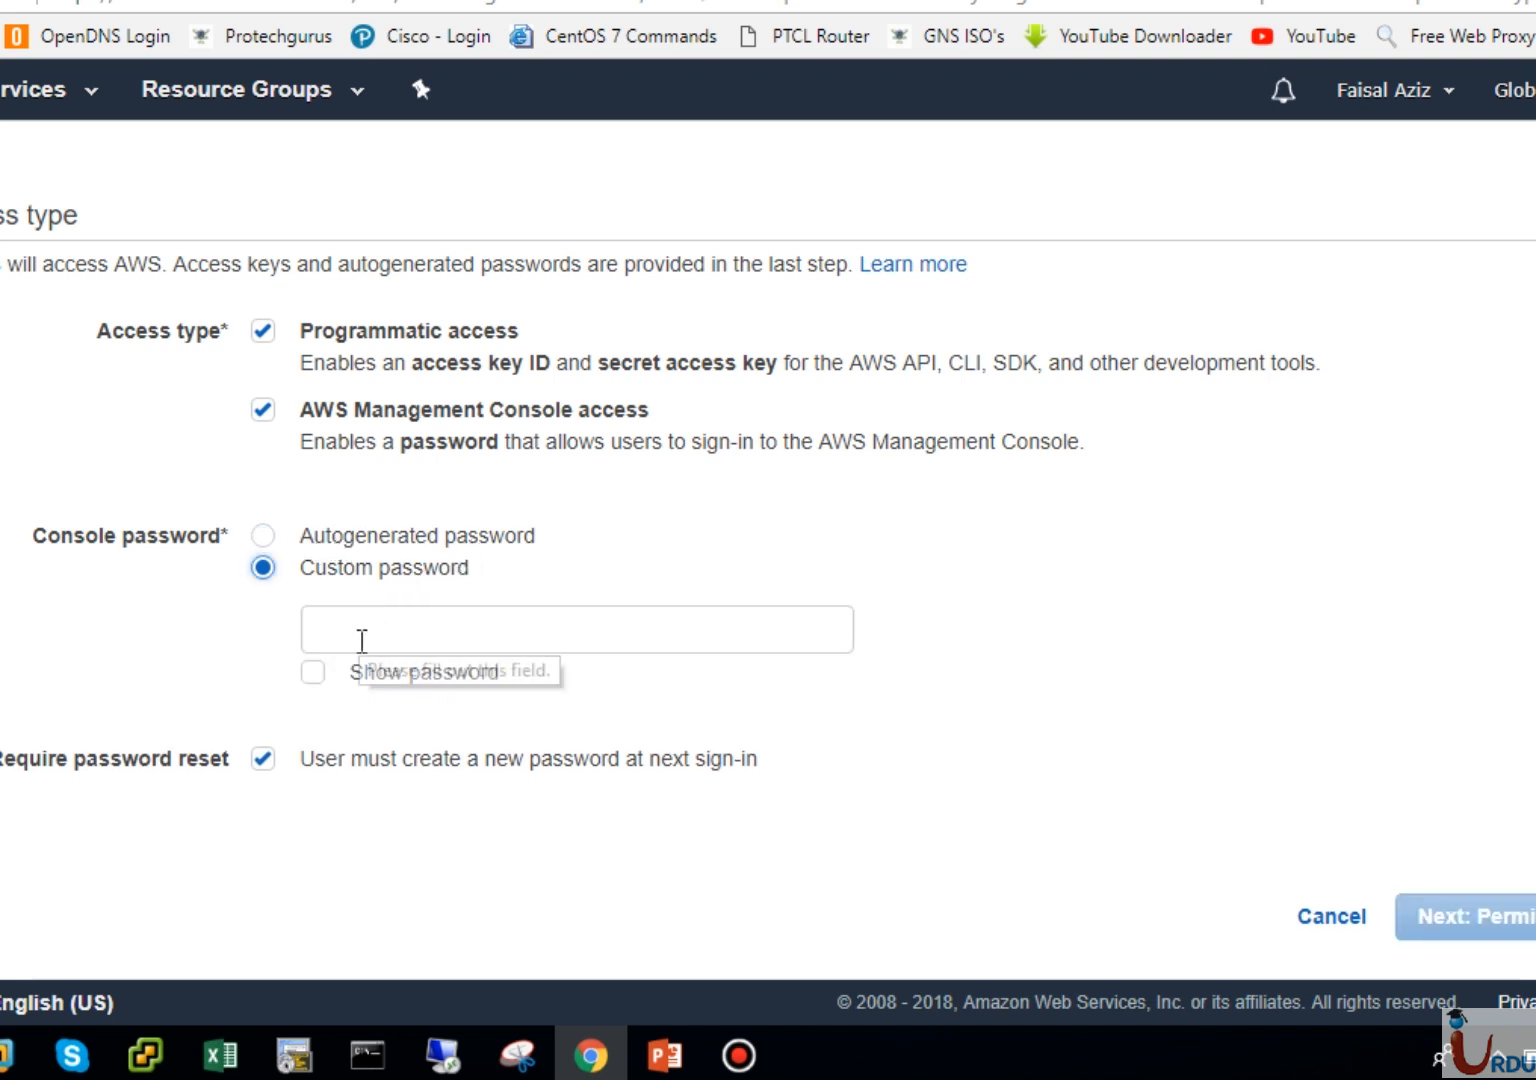
left_click(362, 641)
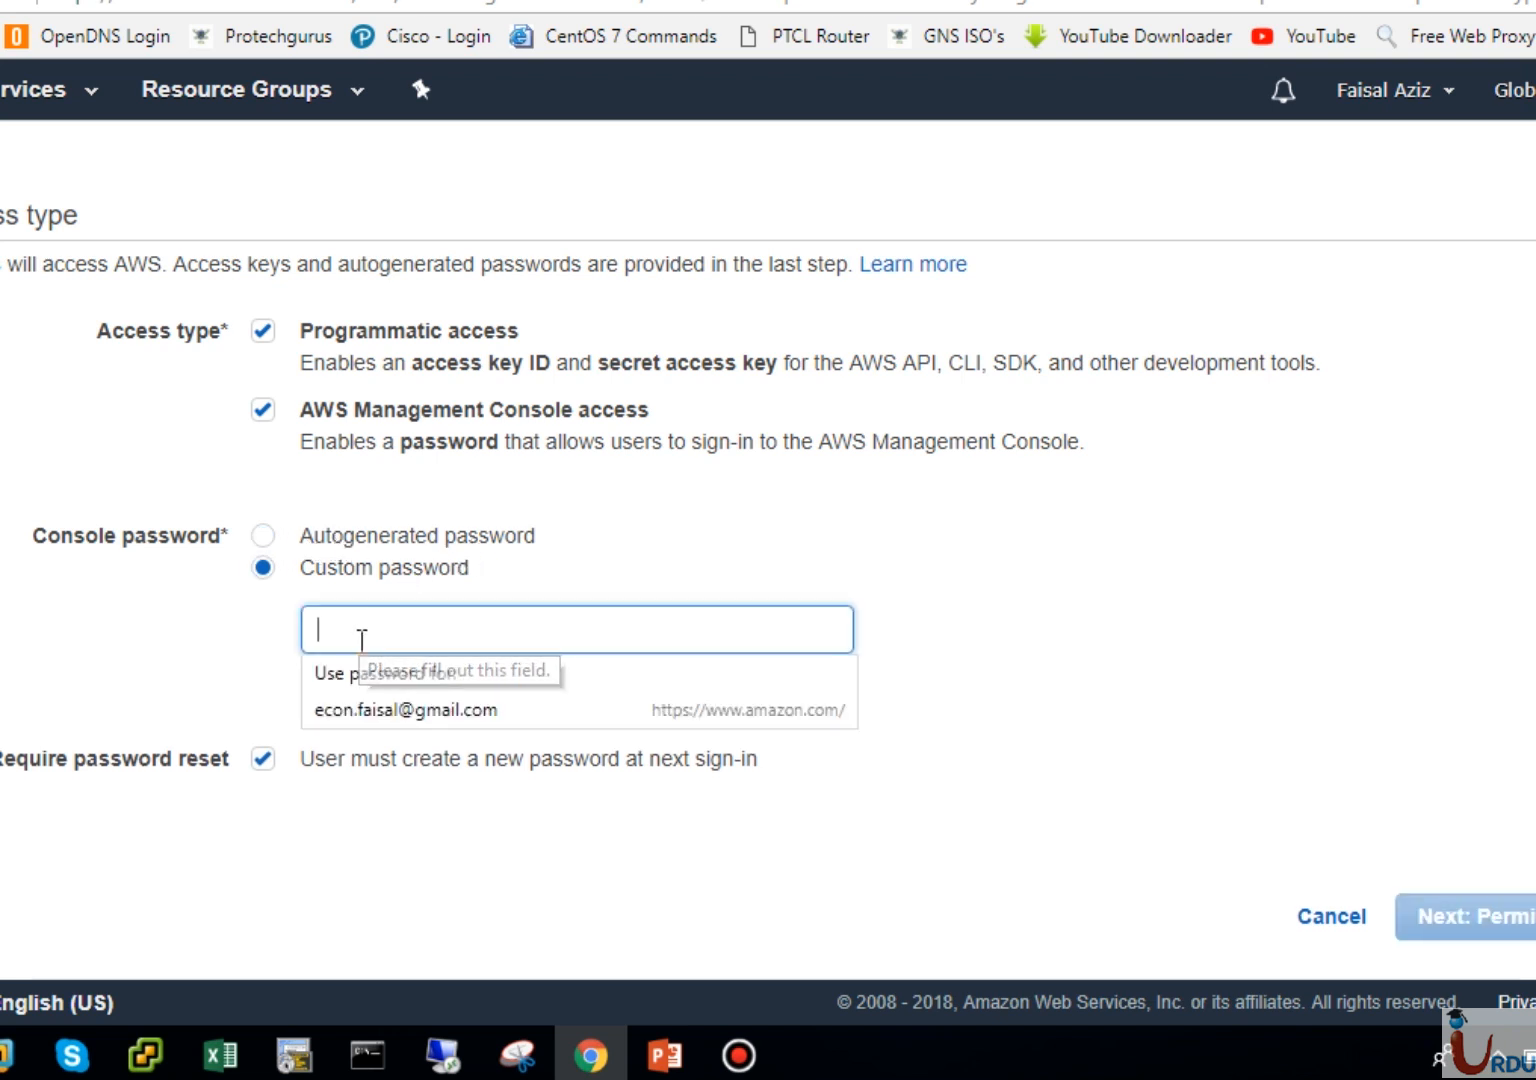
left_click(1018, 680)
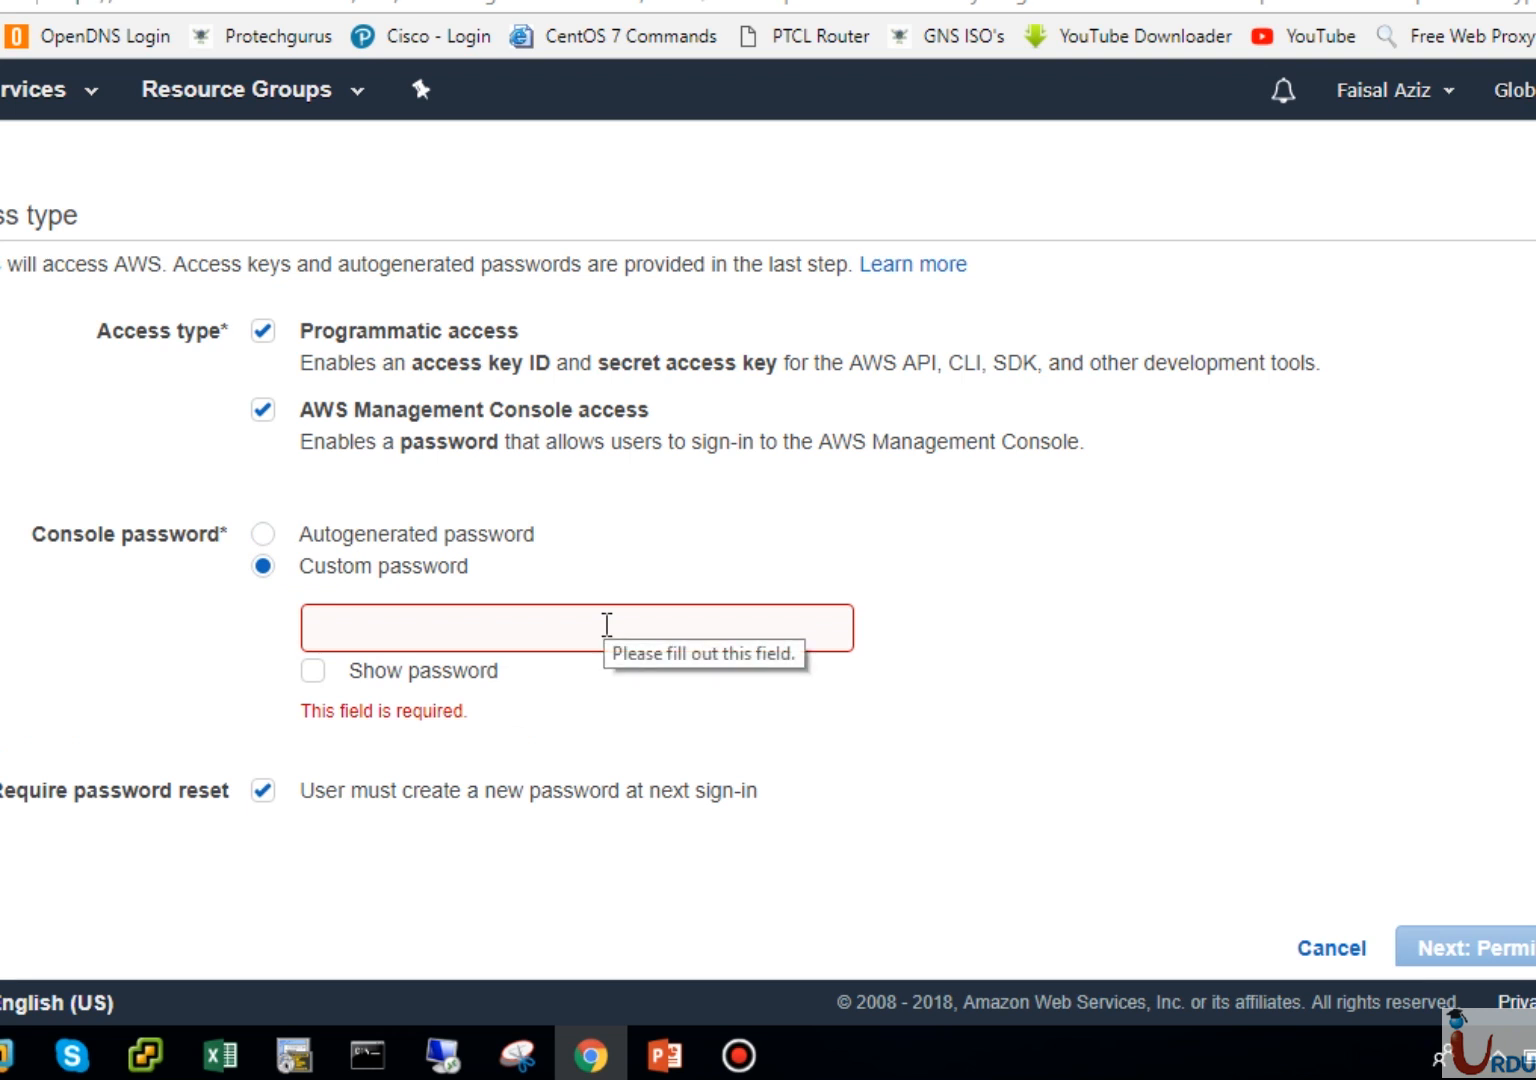
left_click(414, 538)
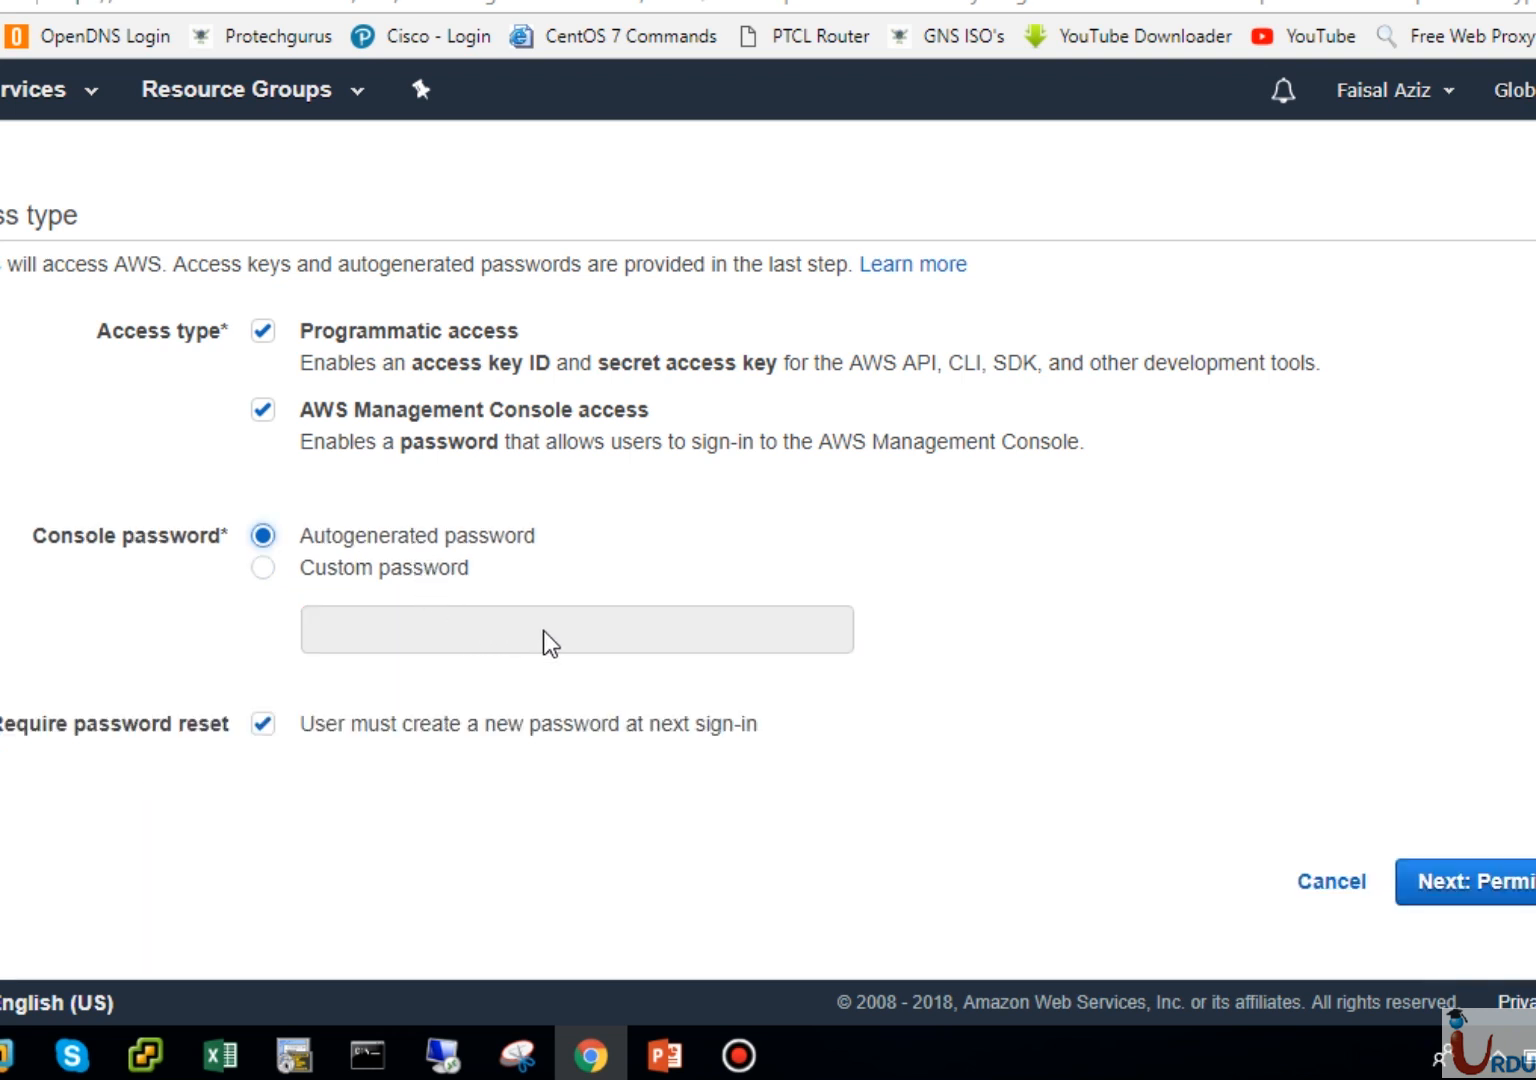
Step: Keep the autogenerated console password with a required reset at next sign-in, and continue to the new user's permissions
left_click_drag(69, 726, 192, 738)
left_click(236, 750)
left_click(1487, 902)
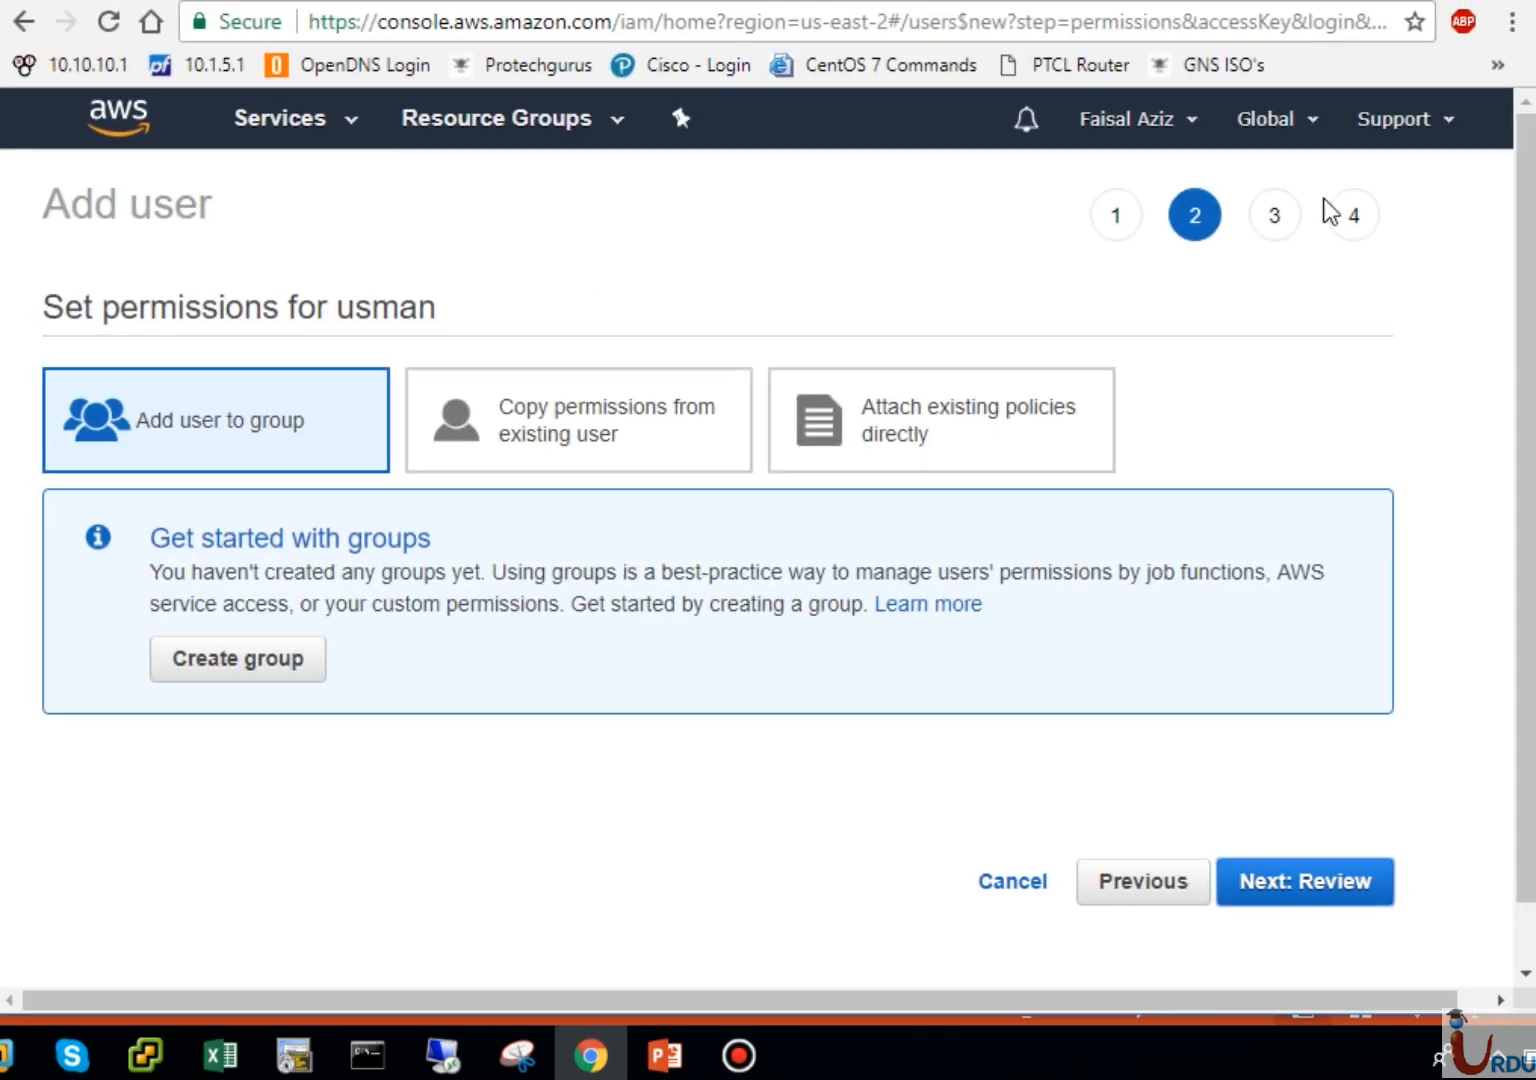
Step: Look at the options for copying permissions from an existing user and attaching policies directly, and return to adding the user to a group
scroll(1527, 750, "down", 1)
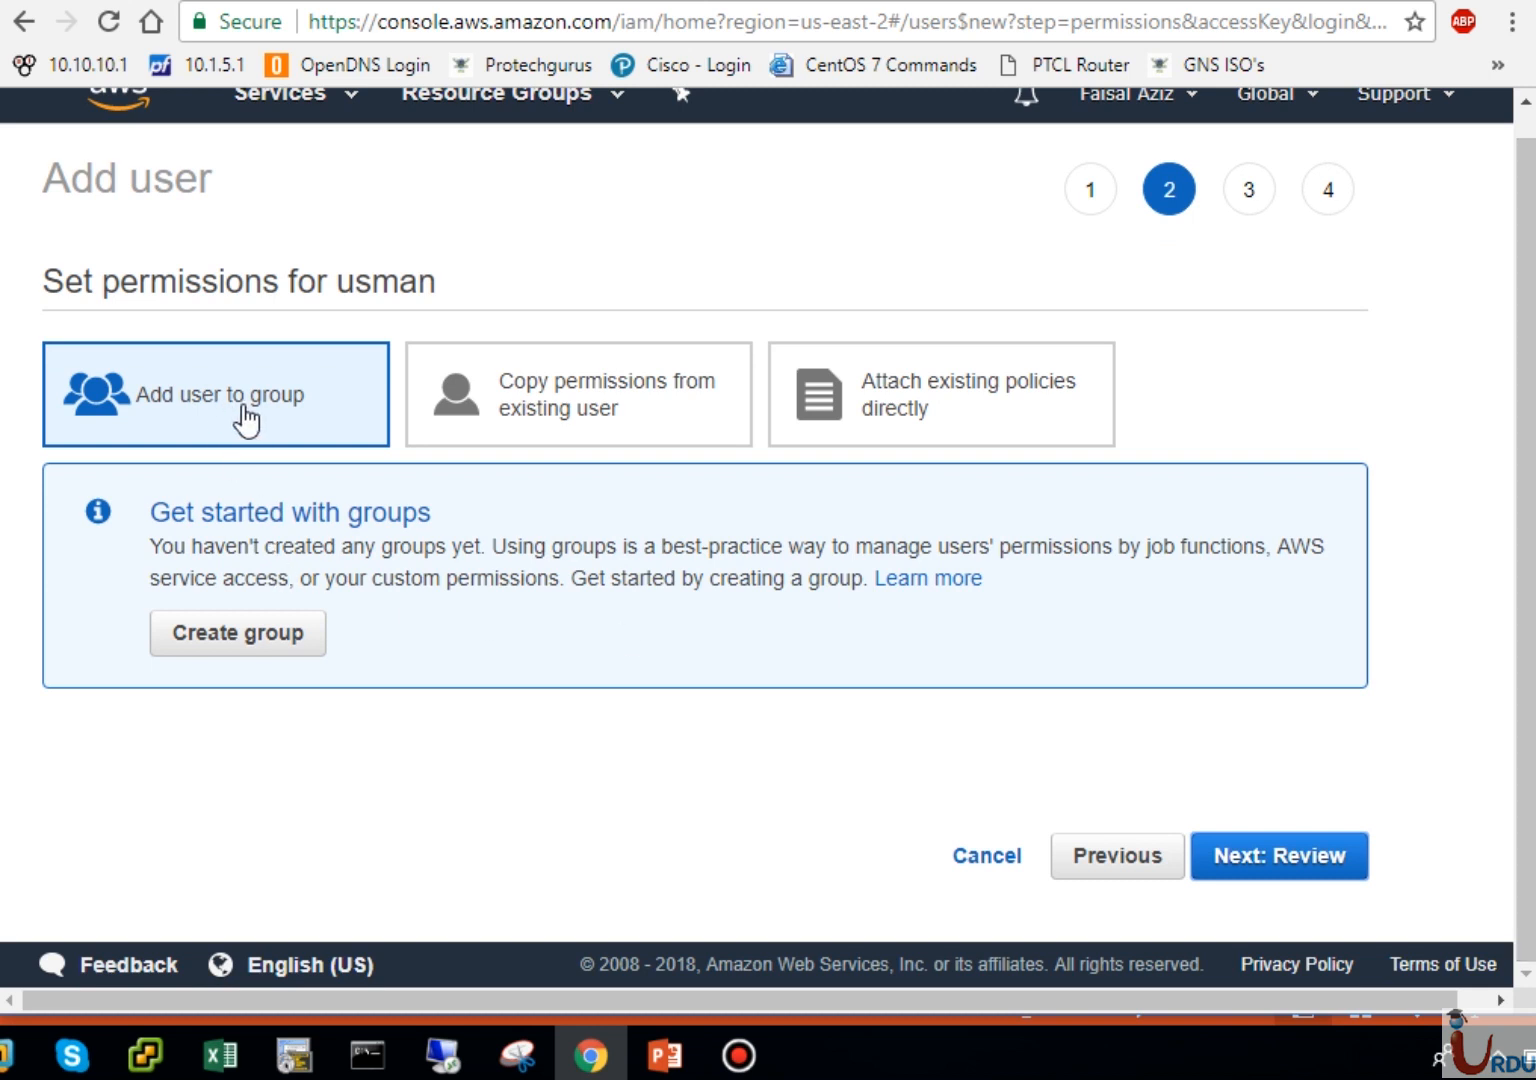
left_click(588, 426)
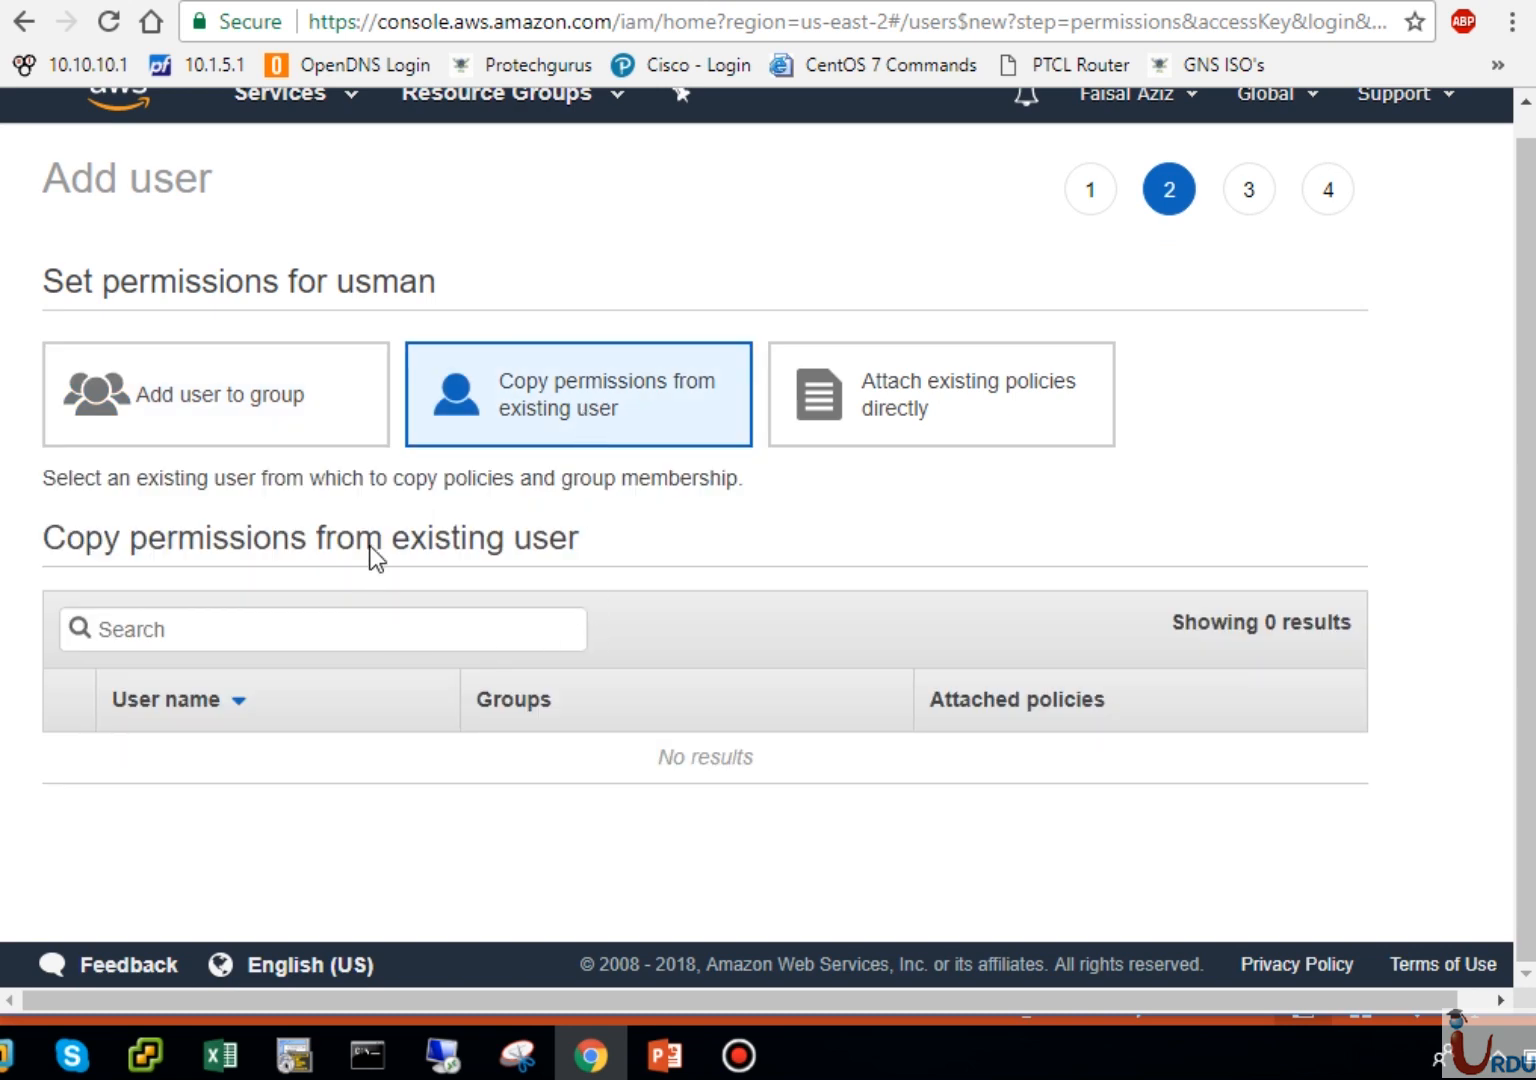
left_click(1015, 401)
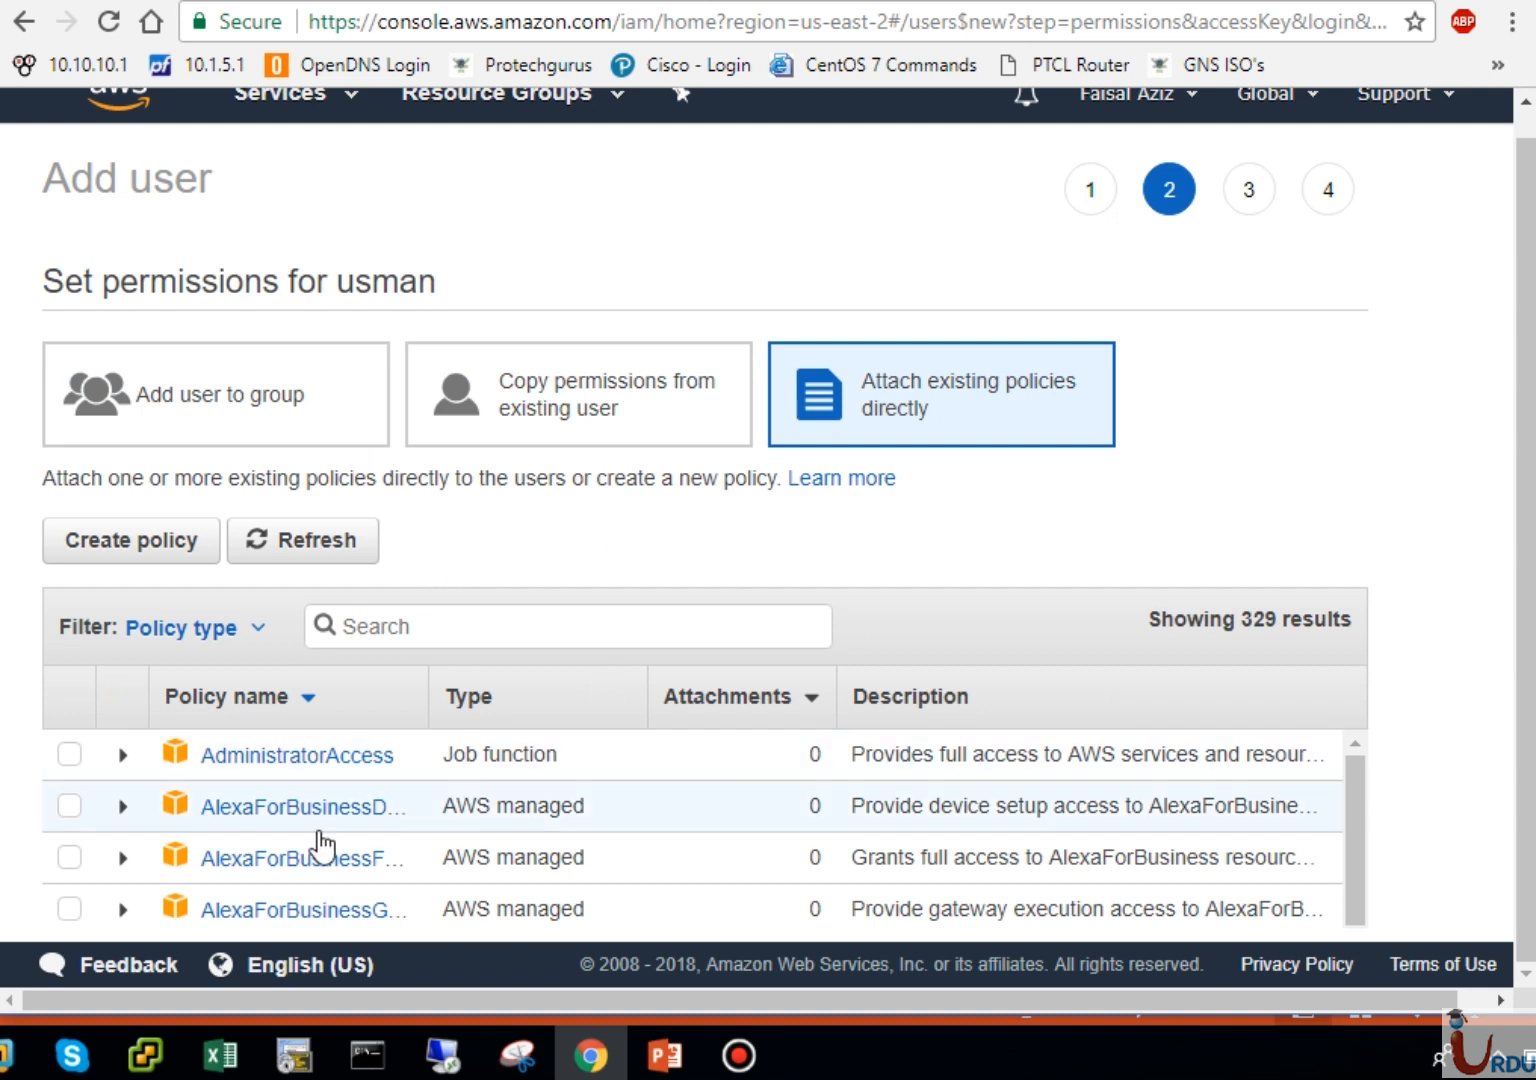
left_click(252, 424)
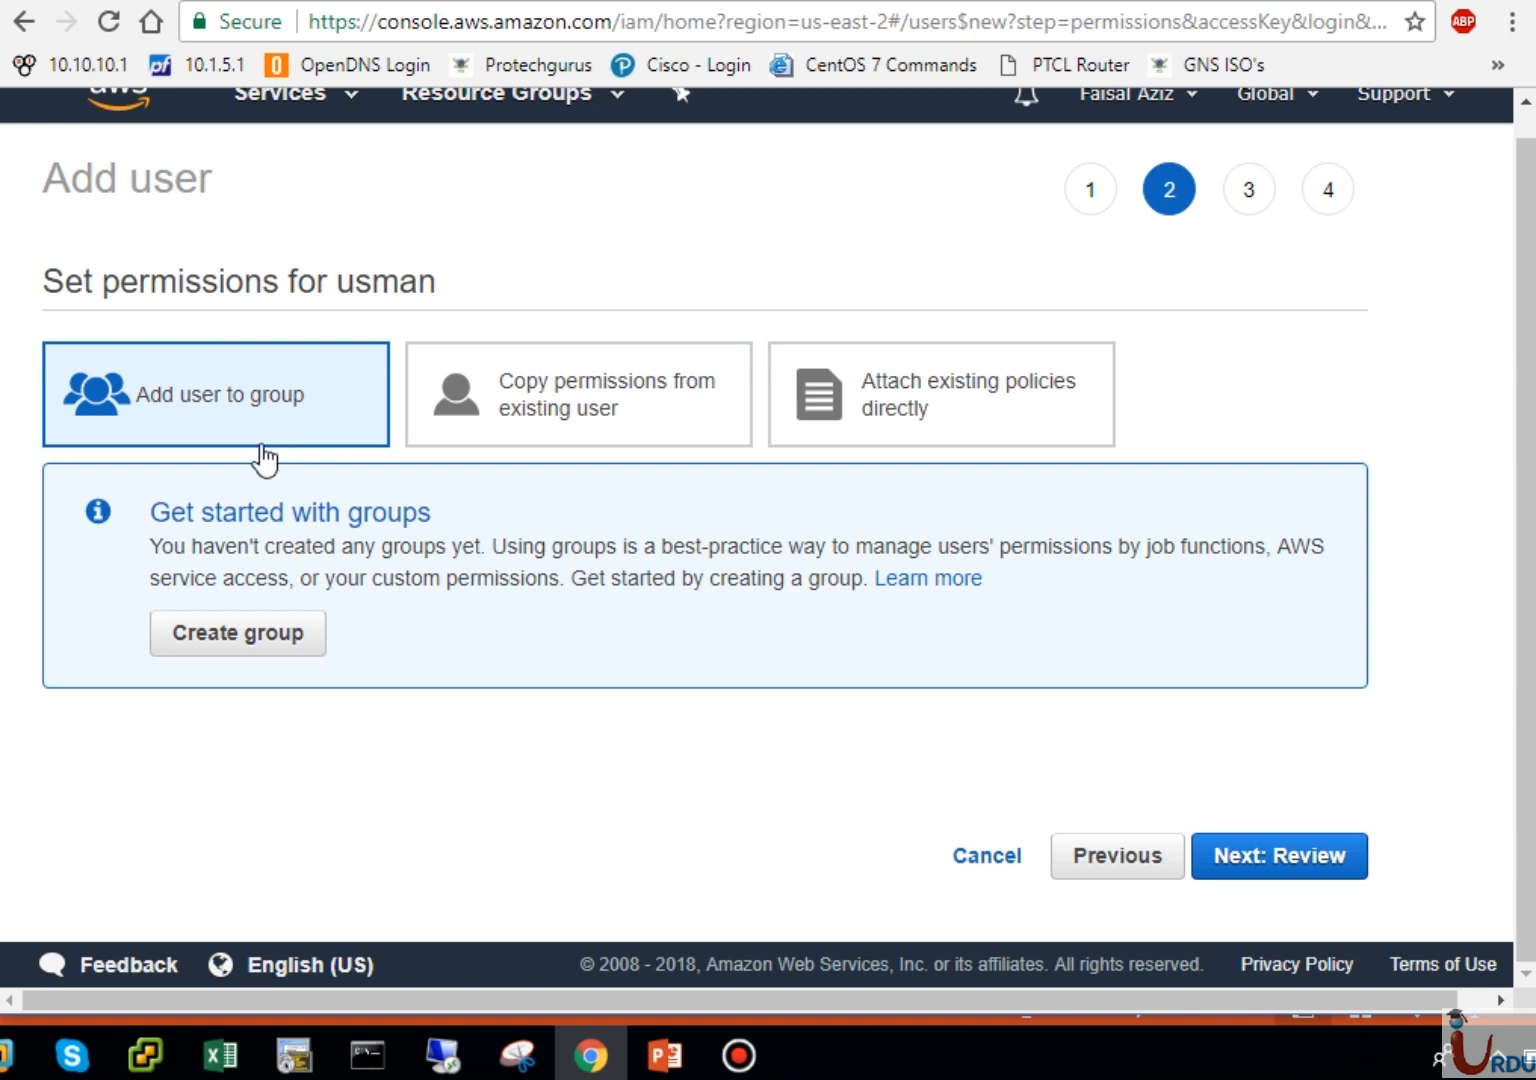
Step: Start a new group named Helpdesk for the user and filter the available policies by ec2
left_click(246, 640)
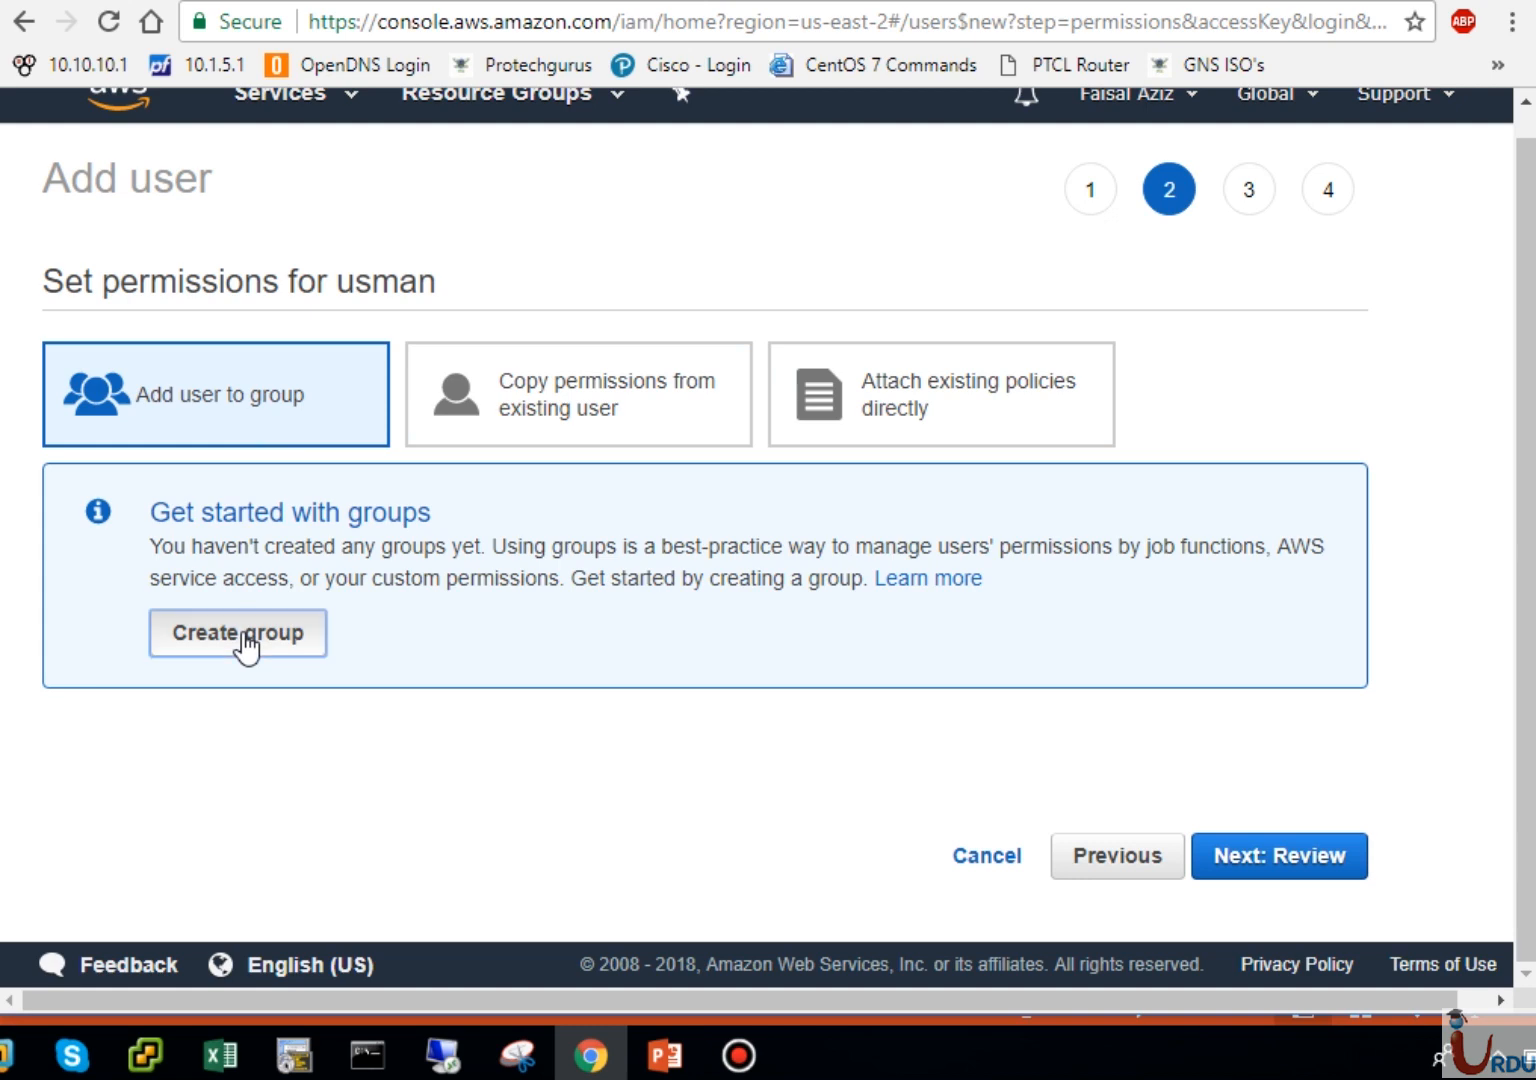
left_click(440, 405)
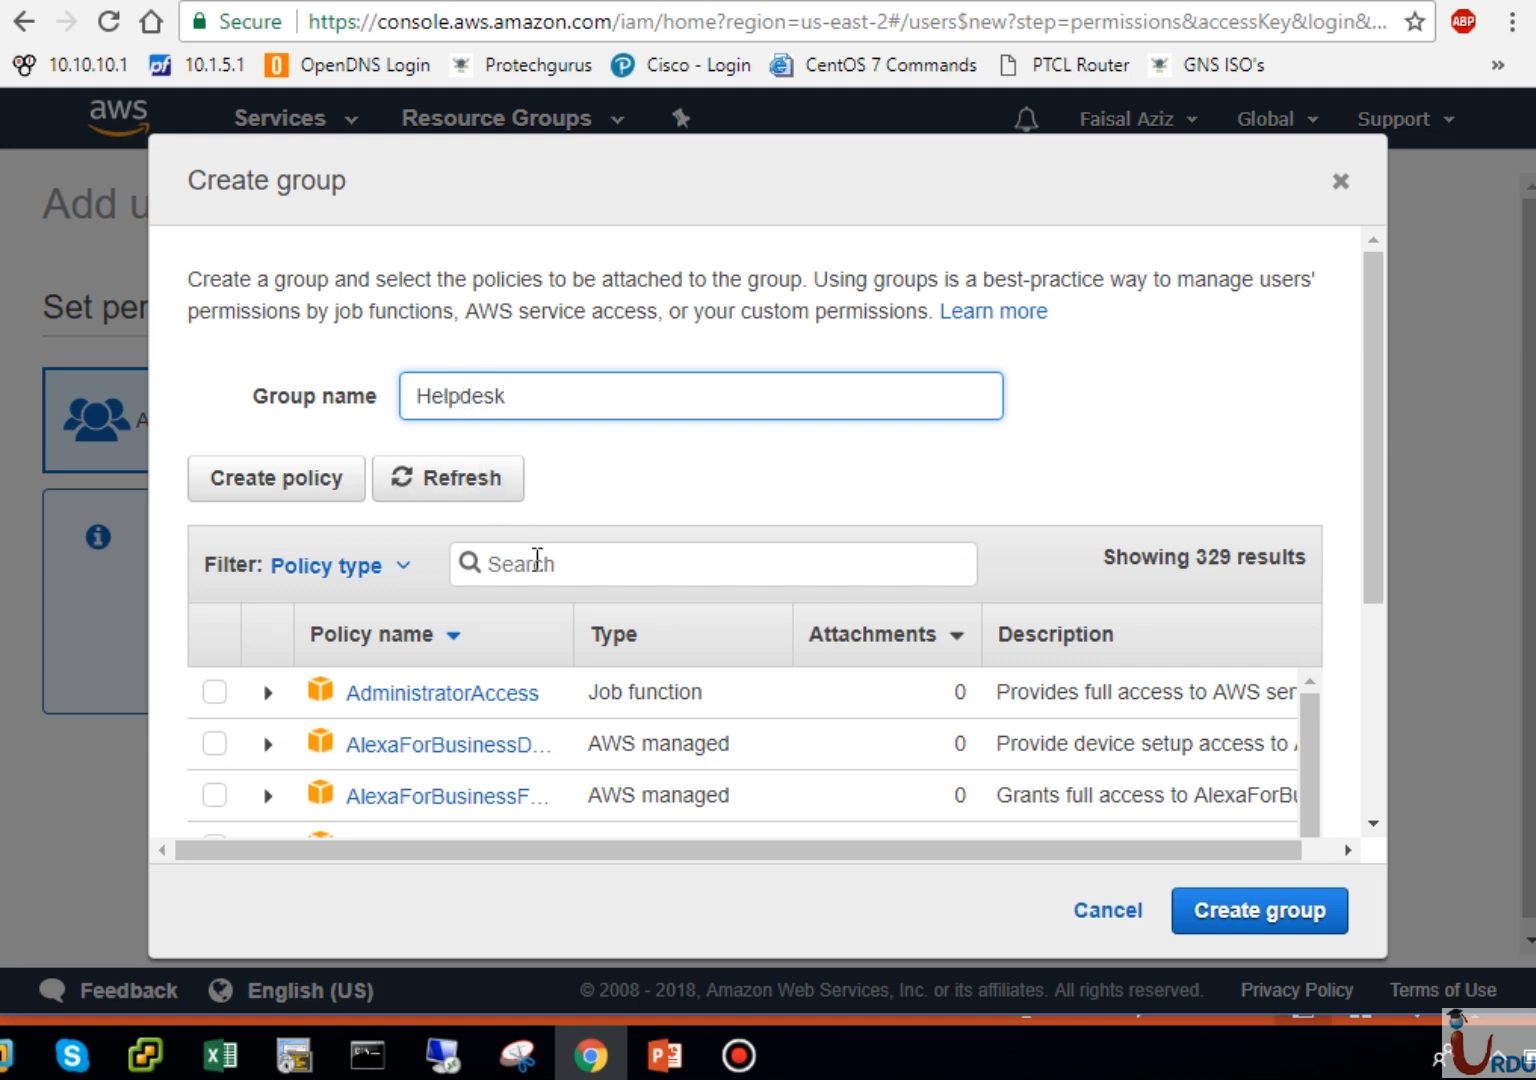
left_click(537, 560)
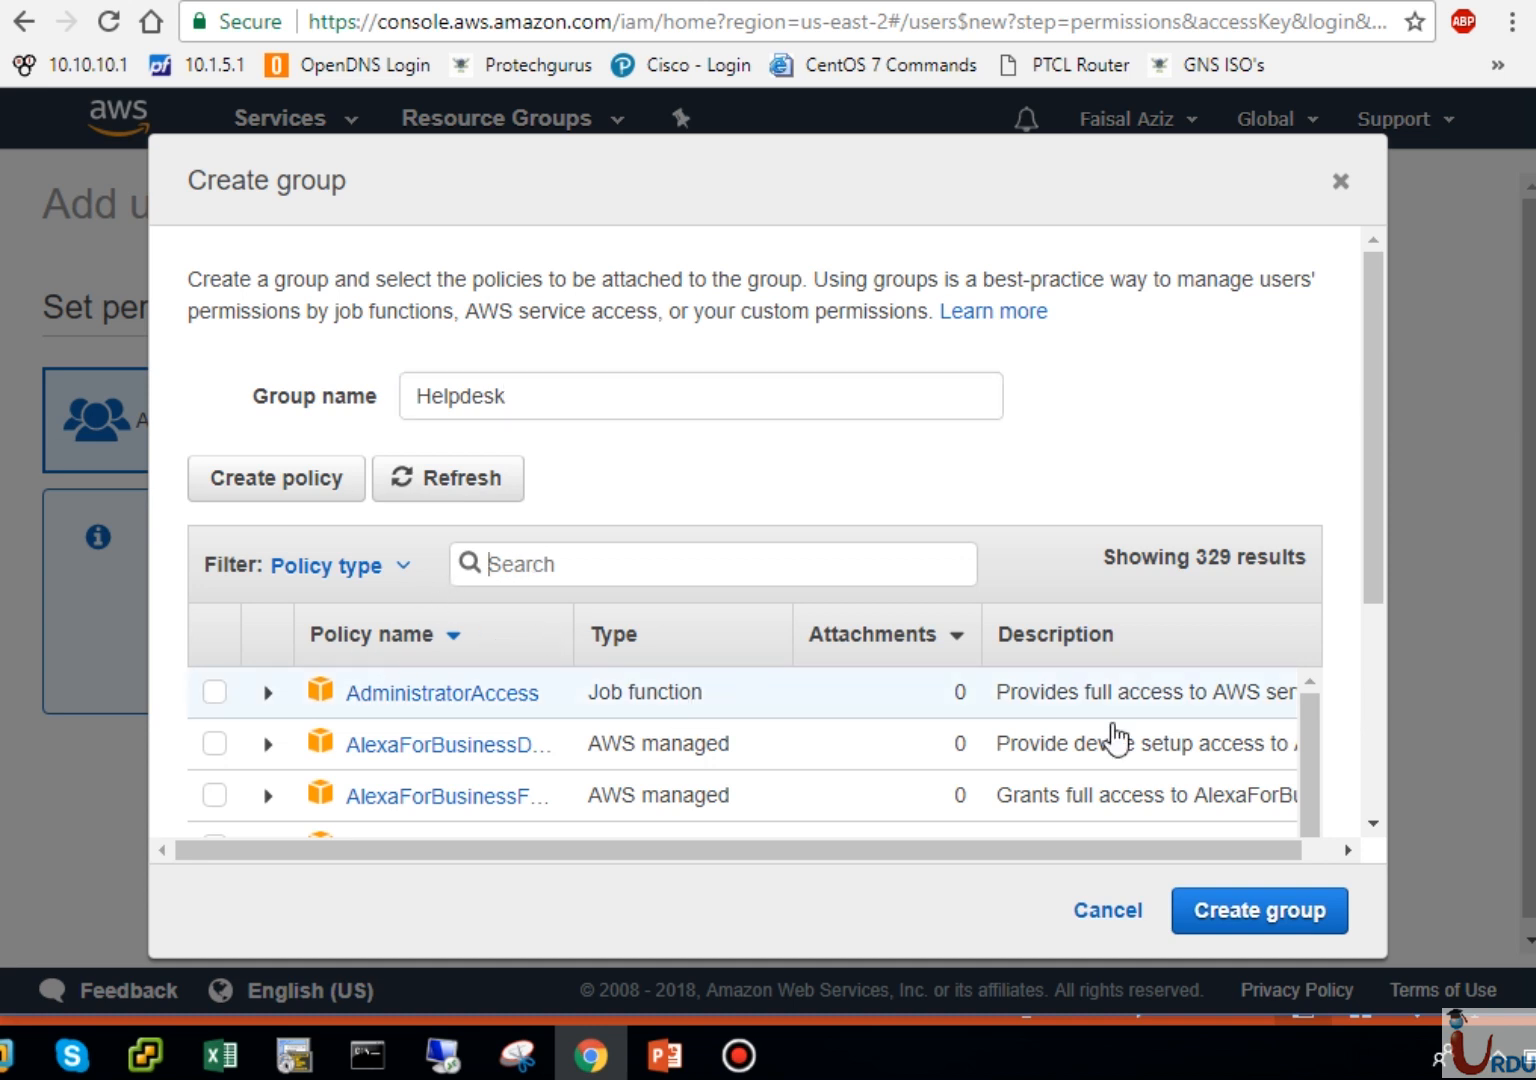
left_click(1375, 830)
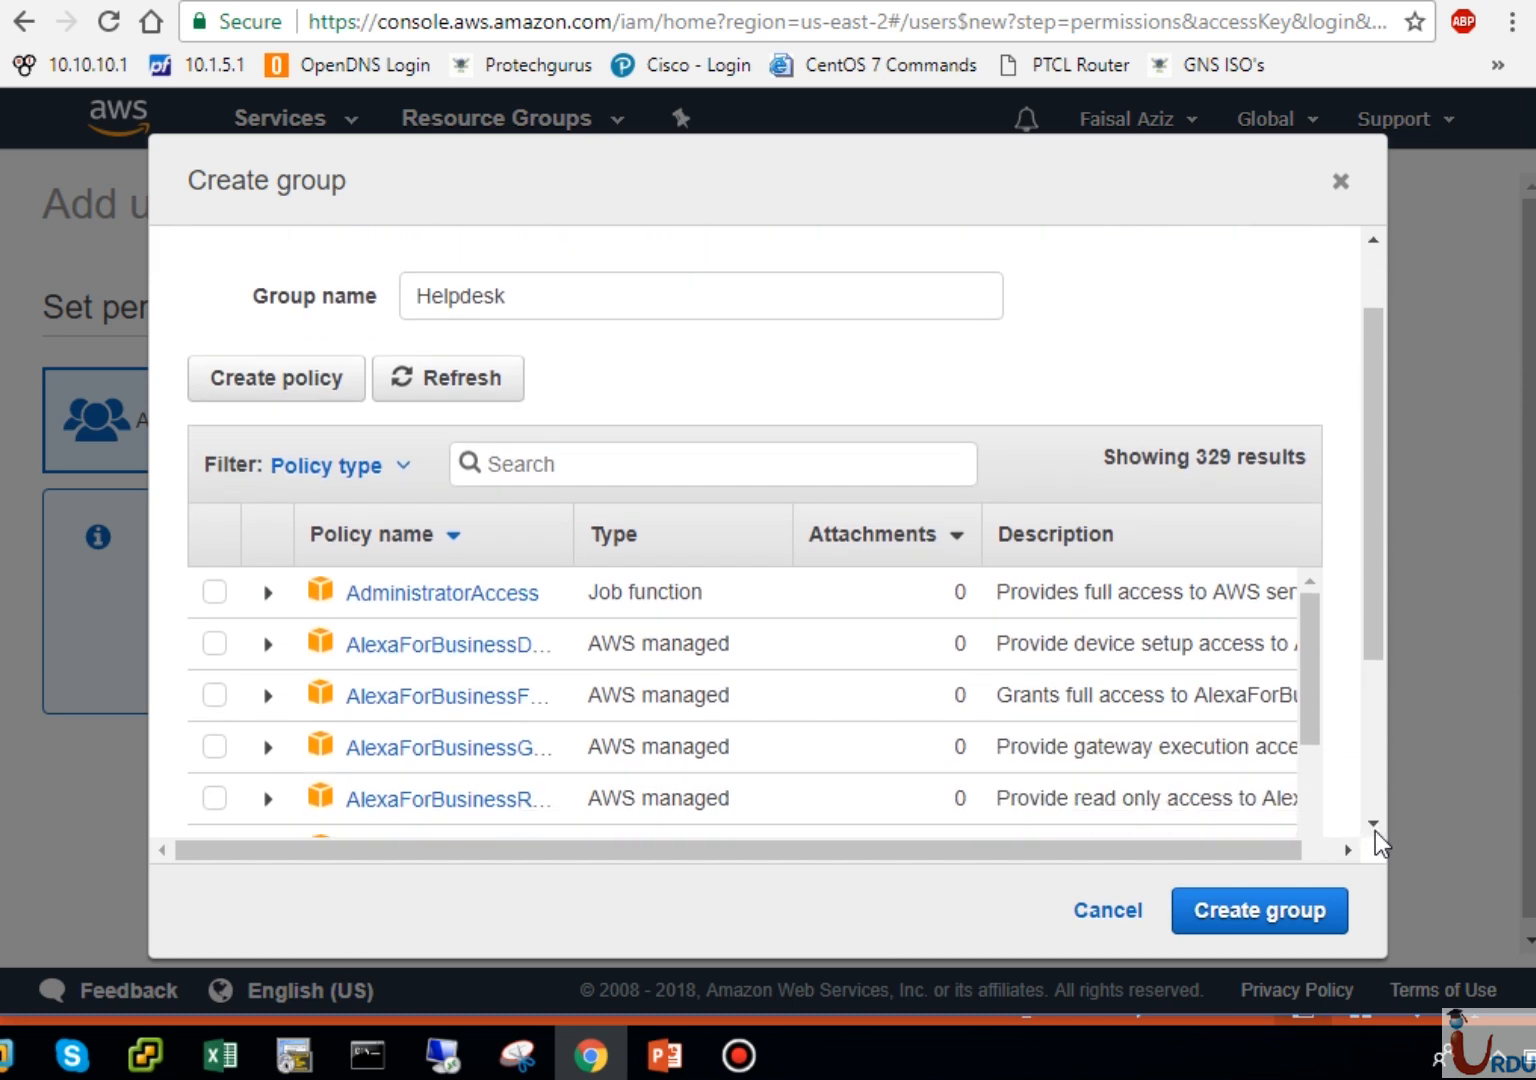
mouse_move(1373, 766)
left_mouse_down()
mouse_move(1378, 622)
mouse_move(1381, 814)
mouse_move(1372, 752)
left_mouse_up()
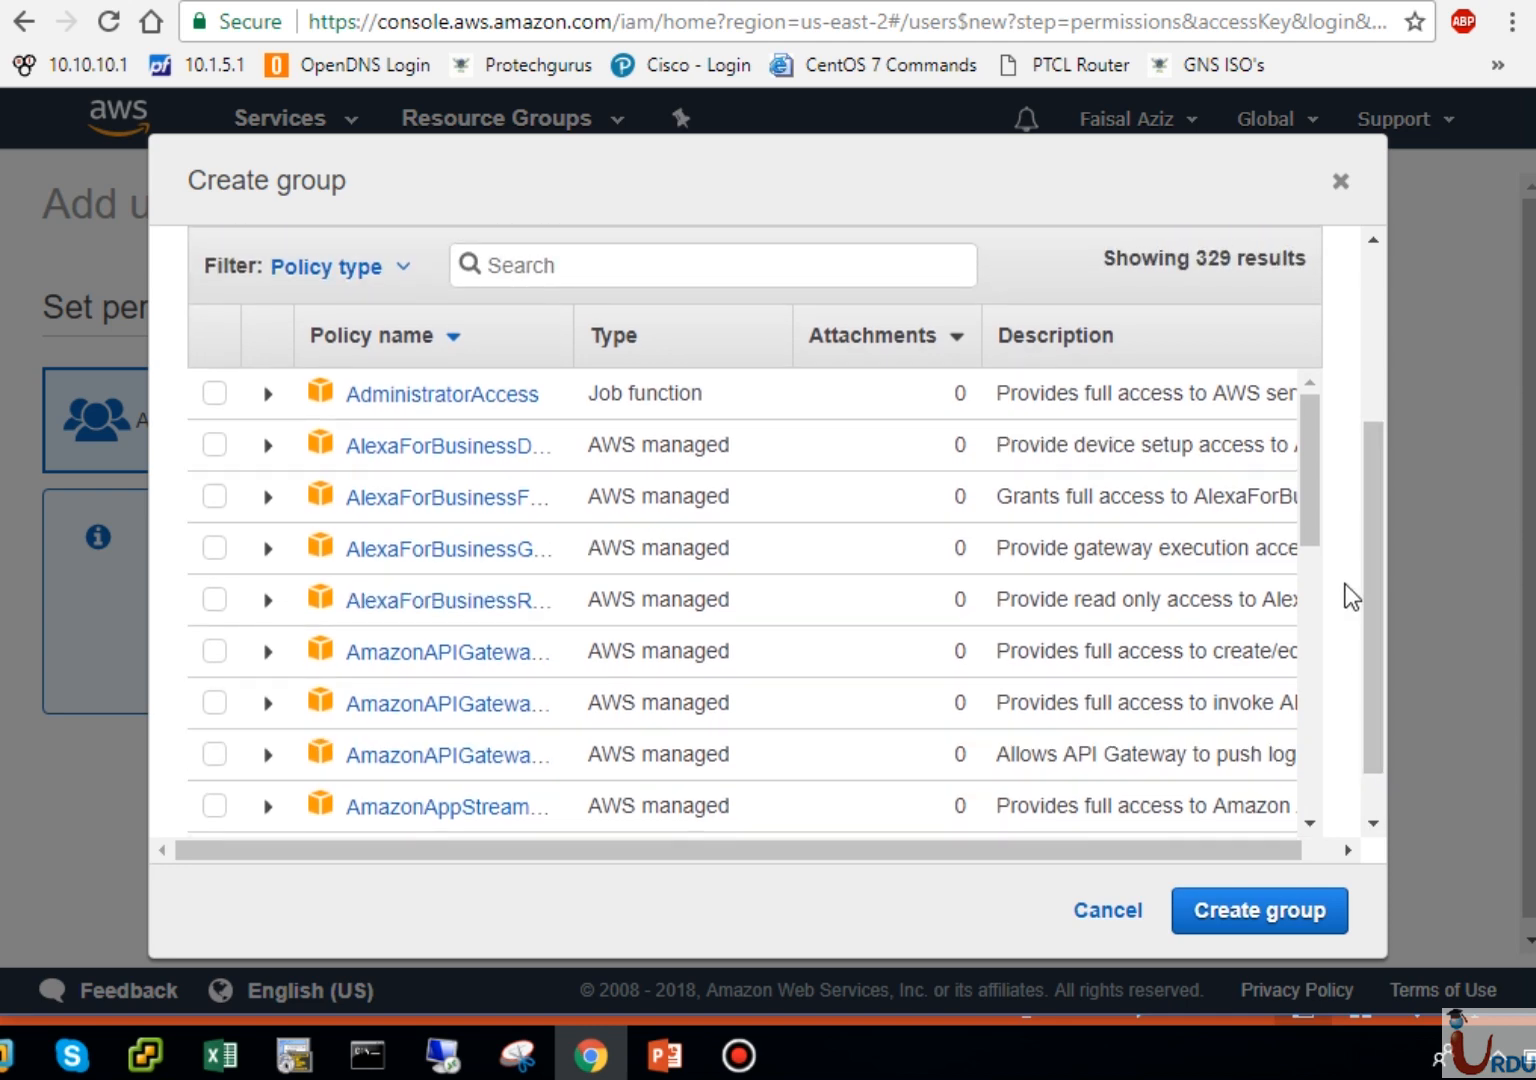
left_click_drag(1313, 525, 1306, 470)
left_click(702, 272)
type("ec2")
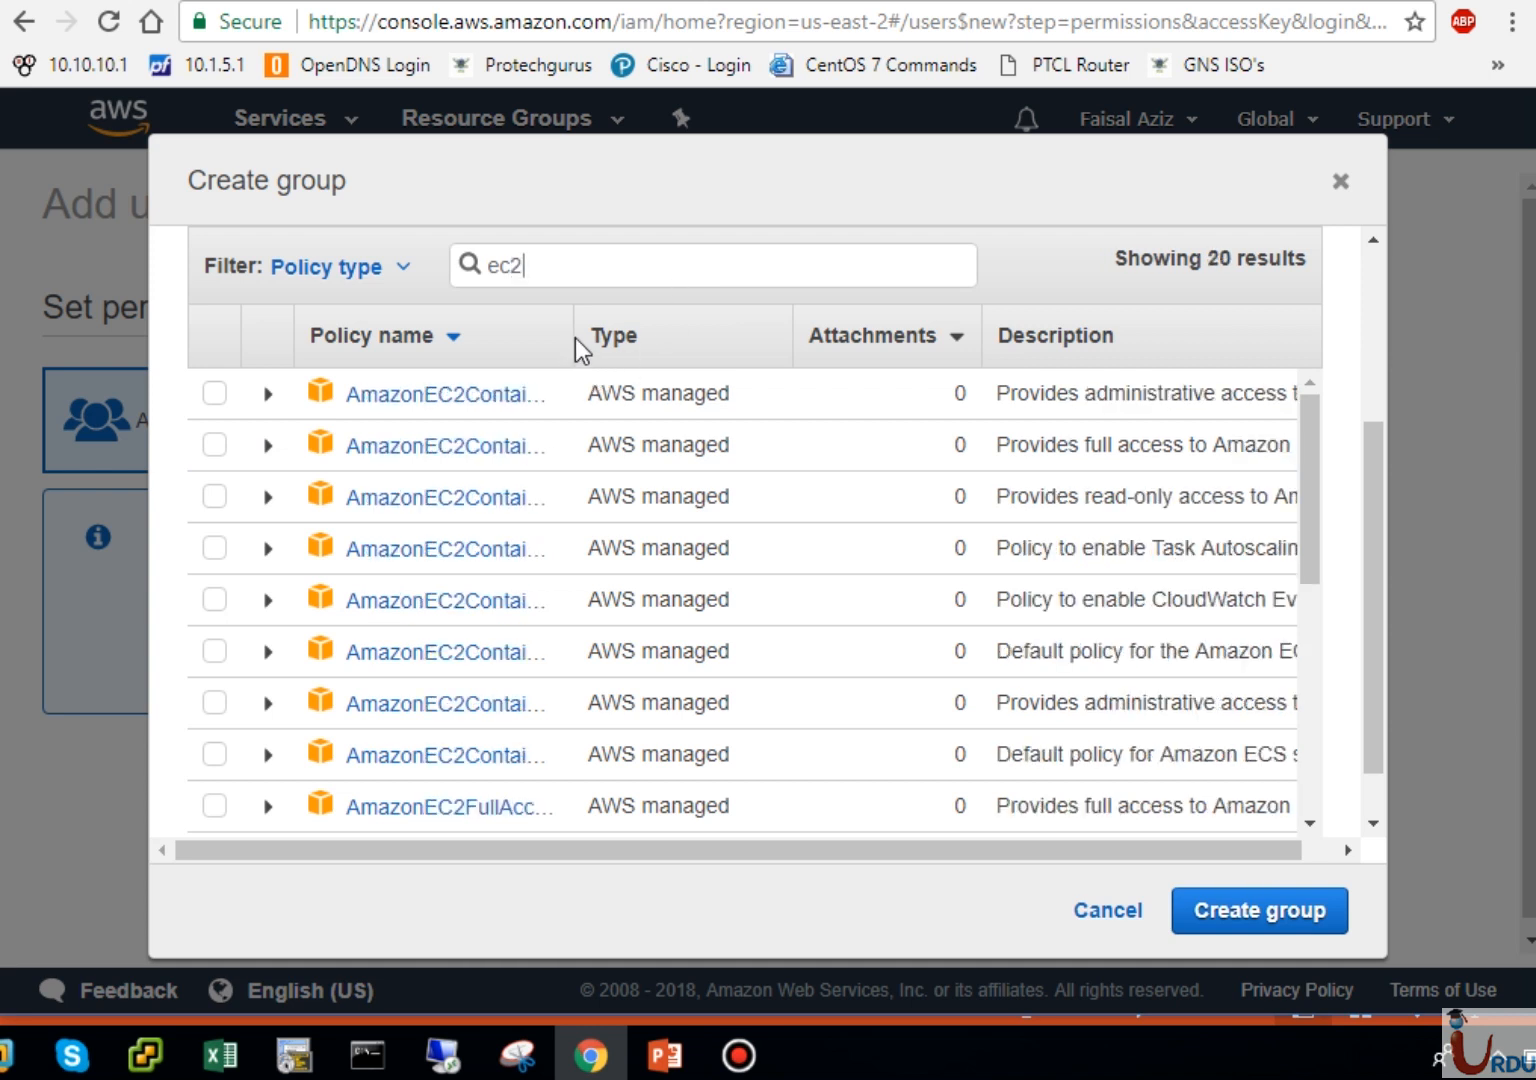
left_click_drag(569, 346, 652, 348)
left_click(605, 340)
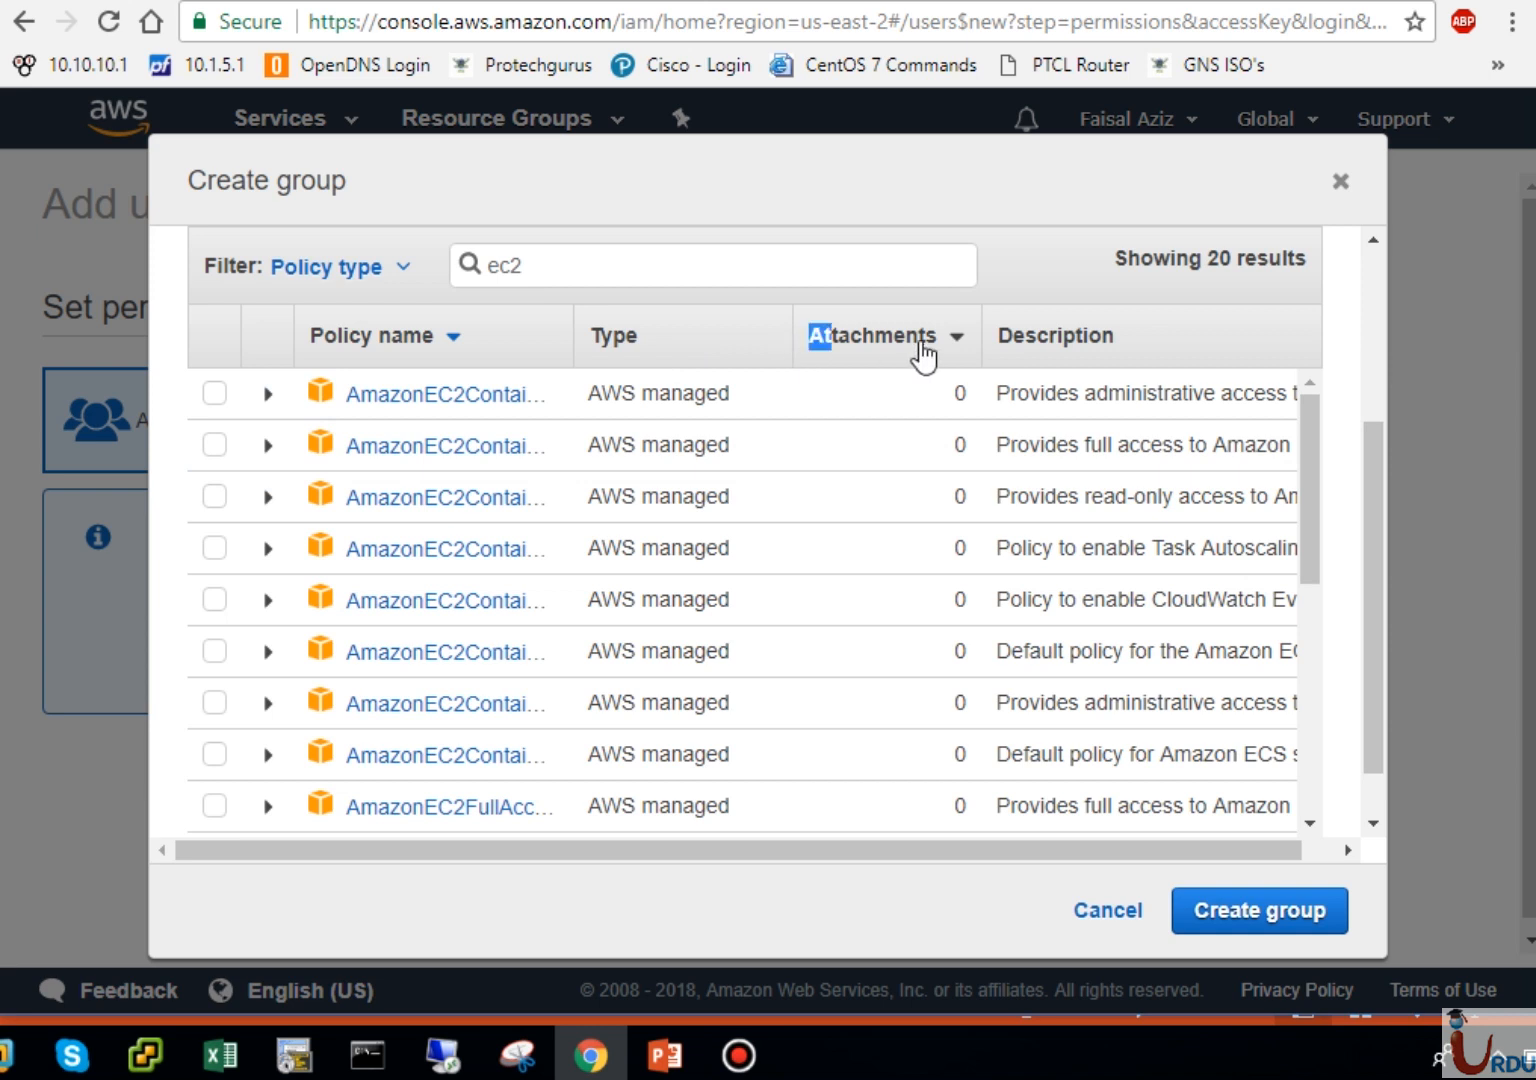
left_click(917, 350)
left_click(832, 568)
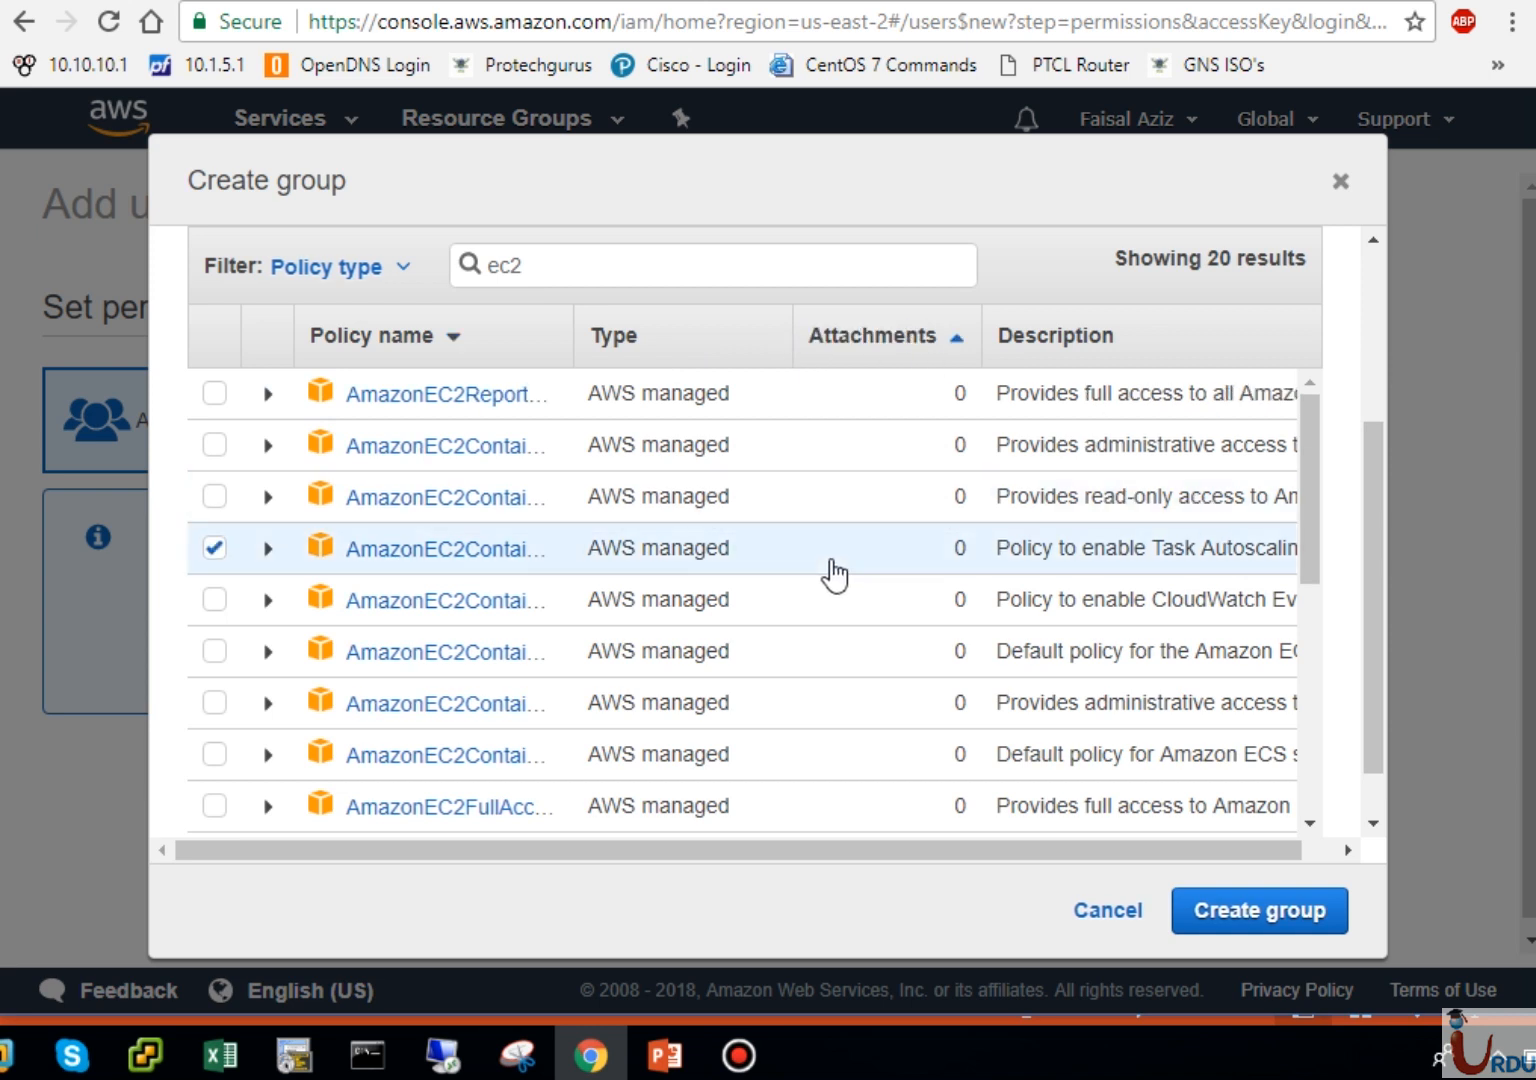
left_click(215, 549)
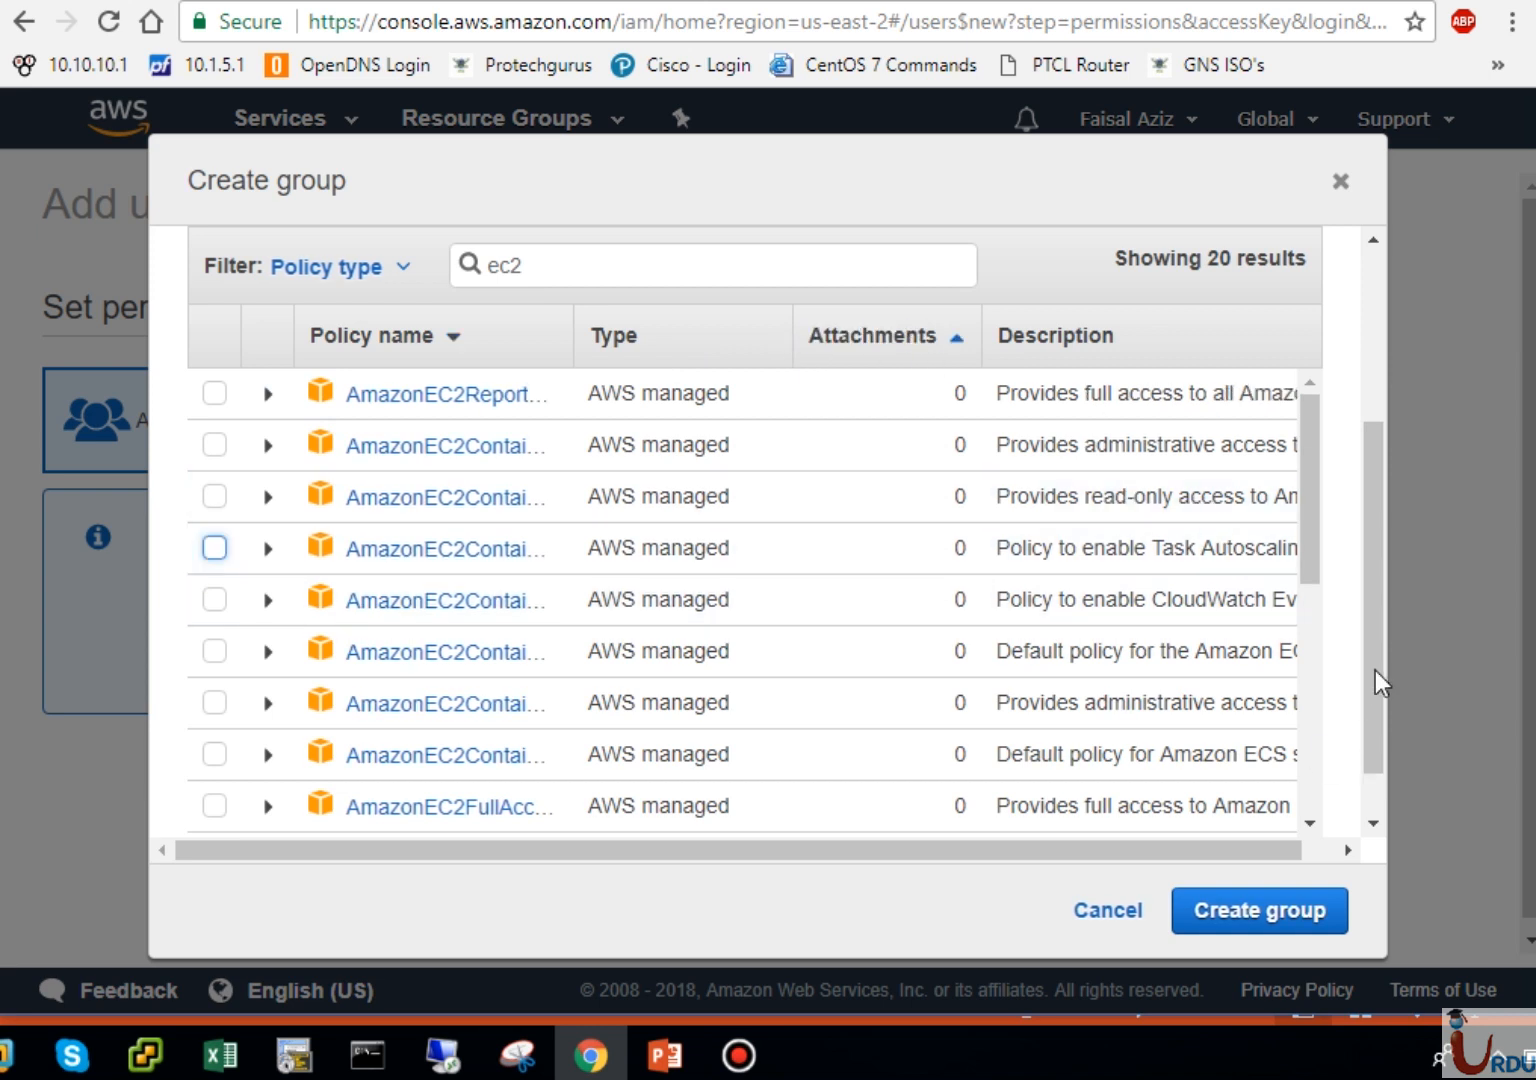
Step: Select only the AmazonEC2ReadOnlyAccess policy for the Helpdesk group and create the group
left_click_drag(1313, 585, 1323, 633)
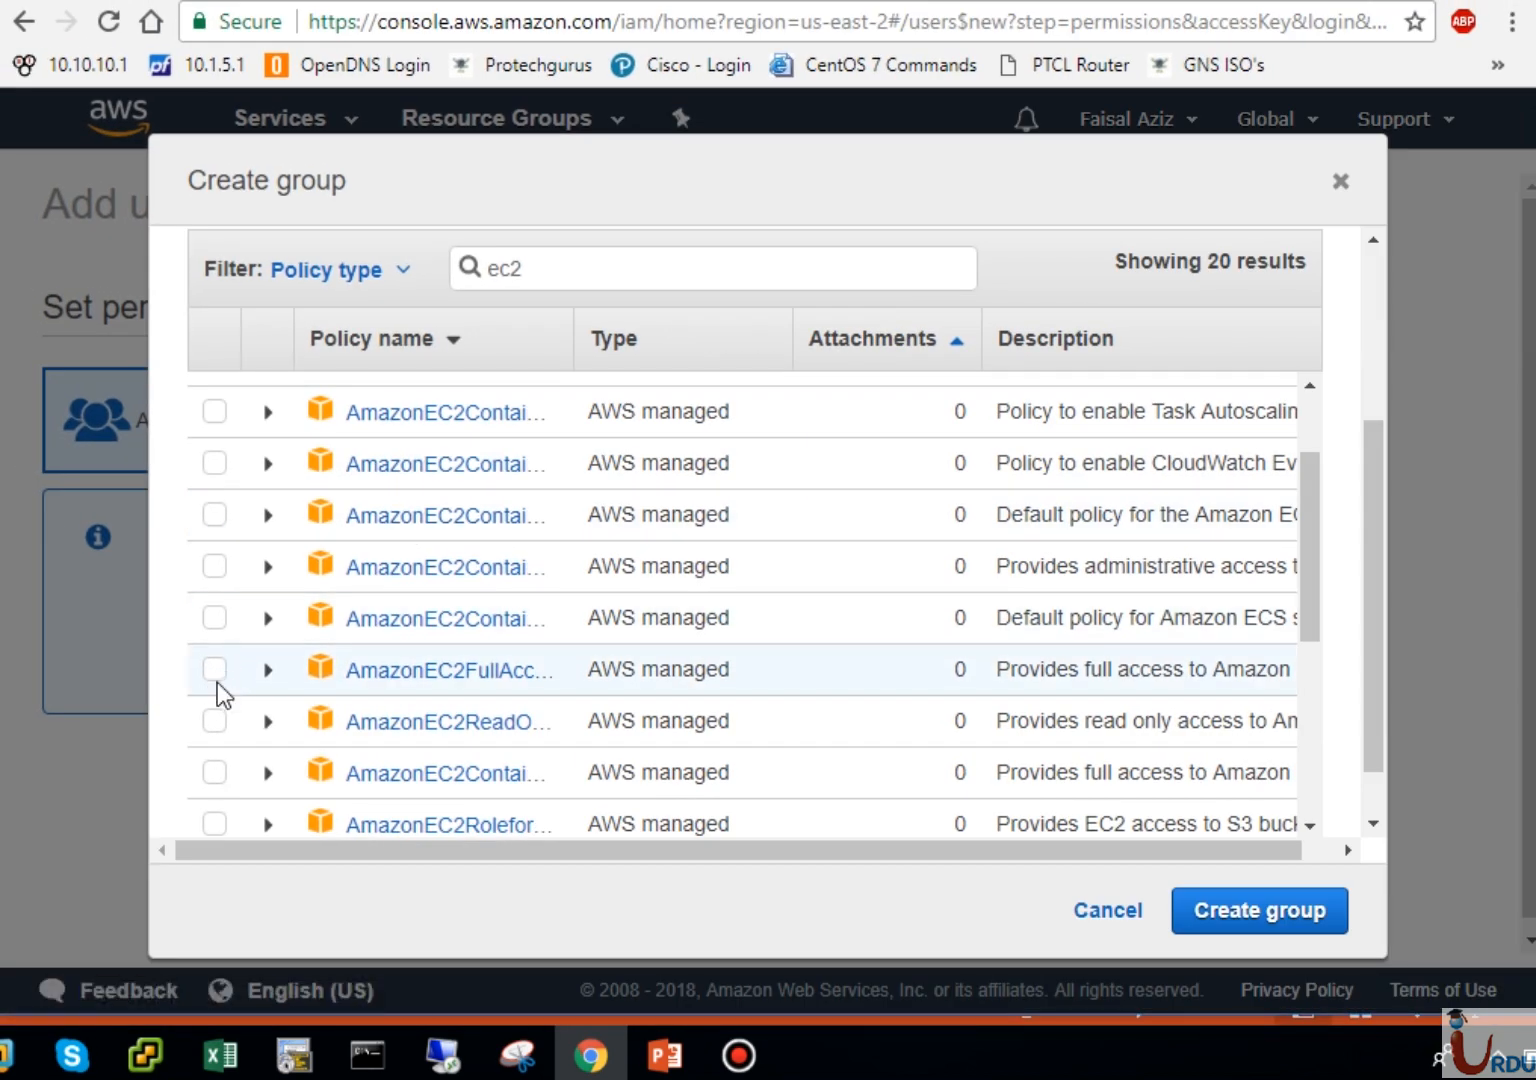
left_click(216, 670)
left_click(216, 670)
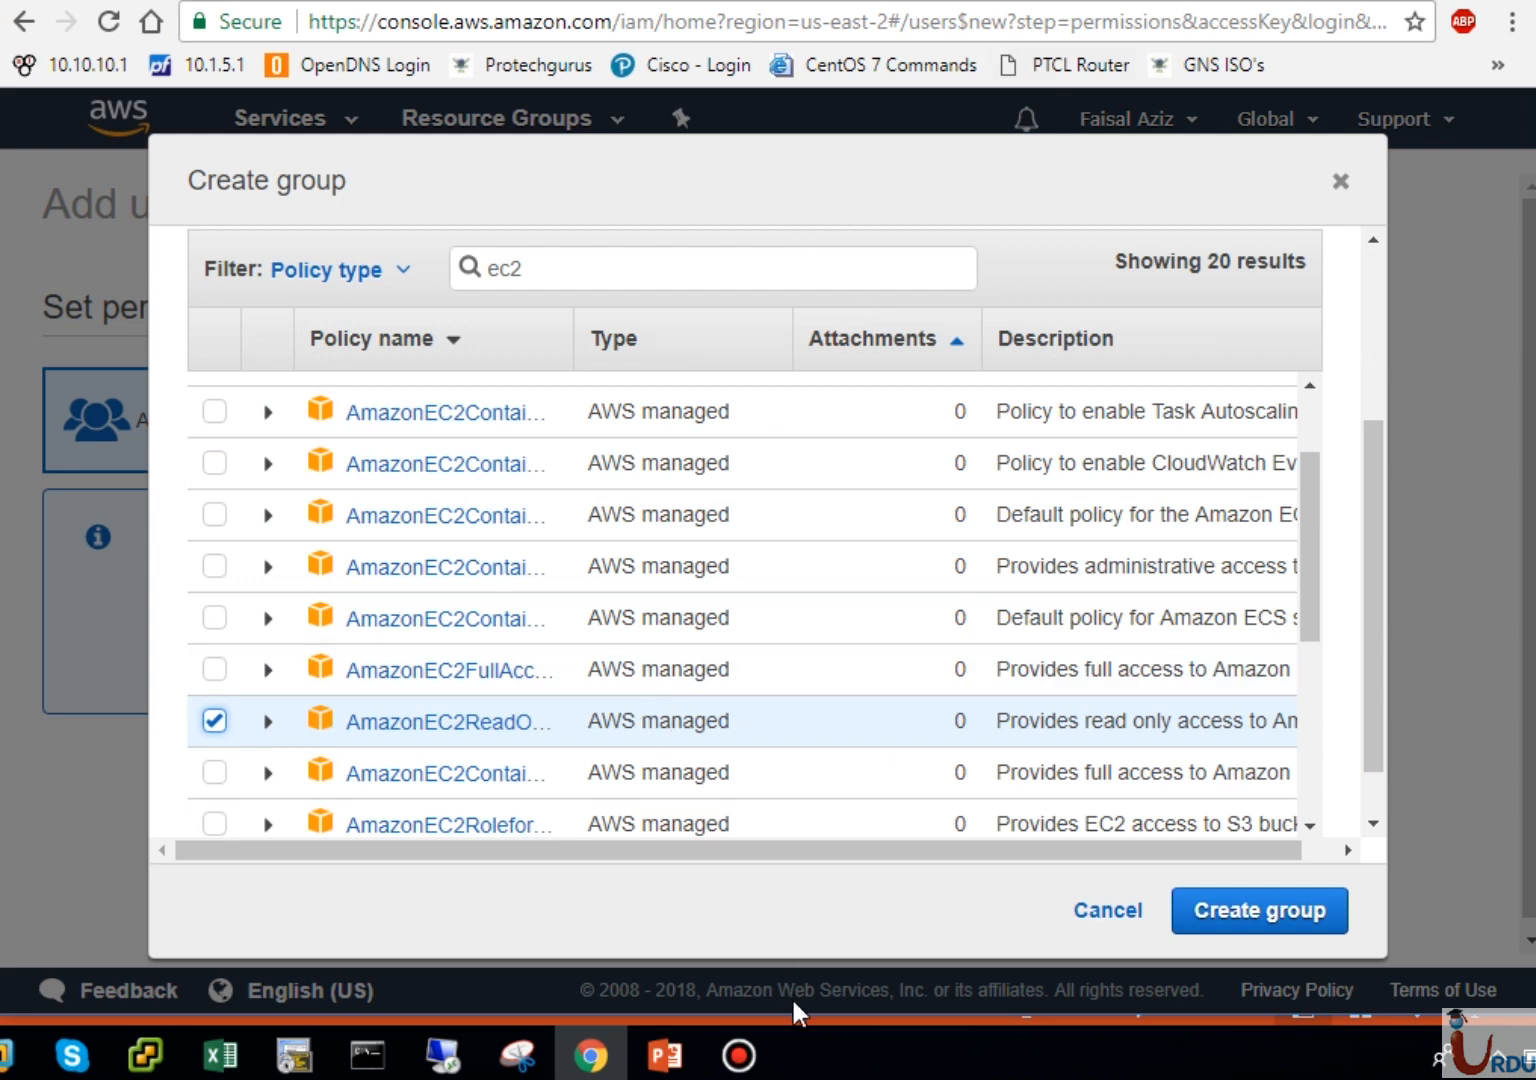
left_click_drag(782, 1015, 782, 1020)
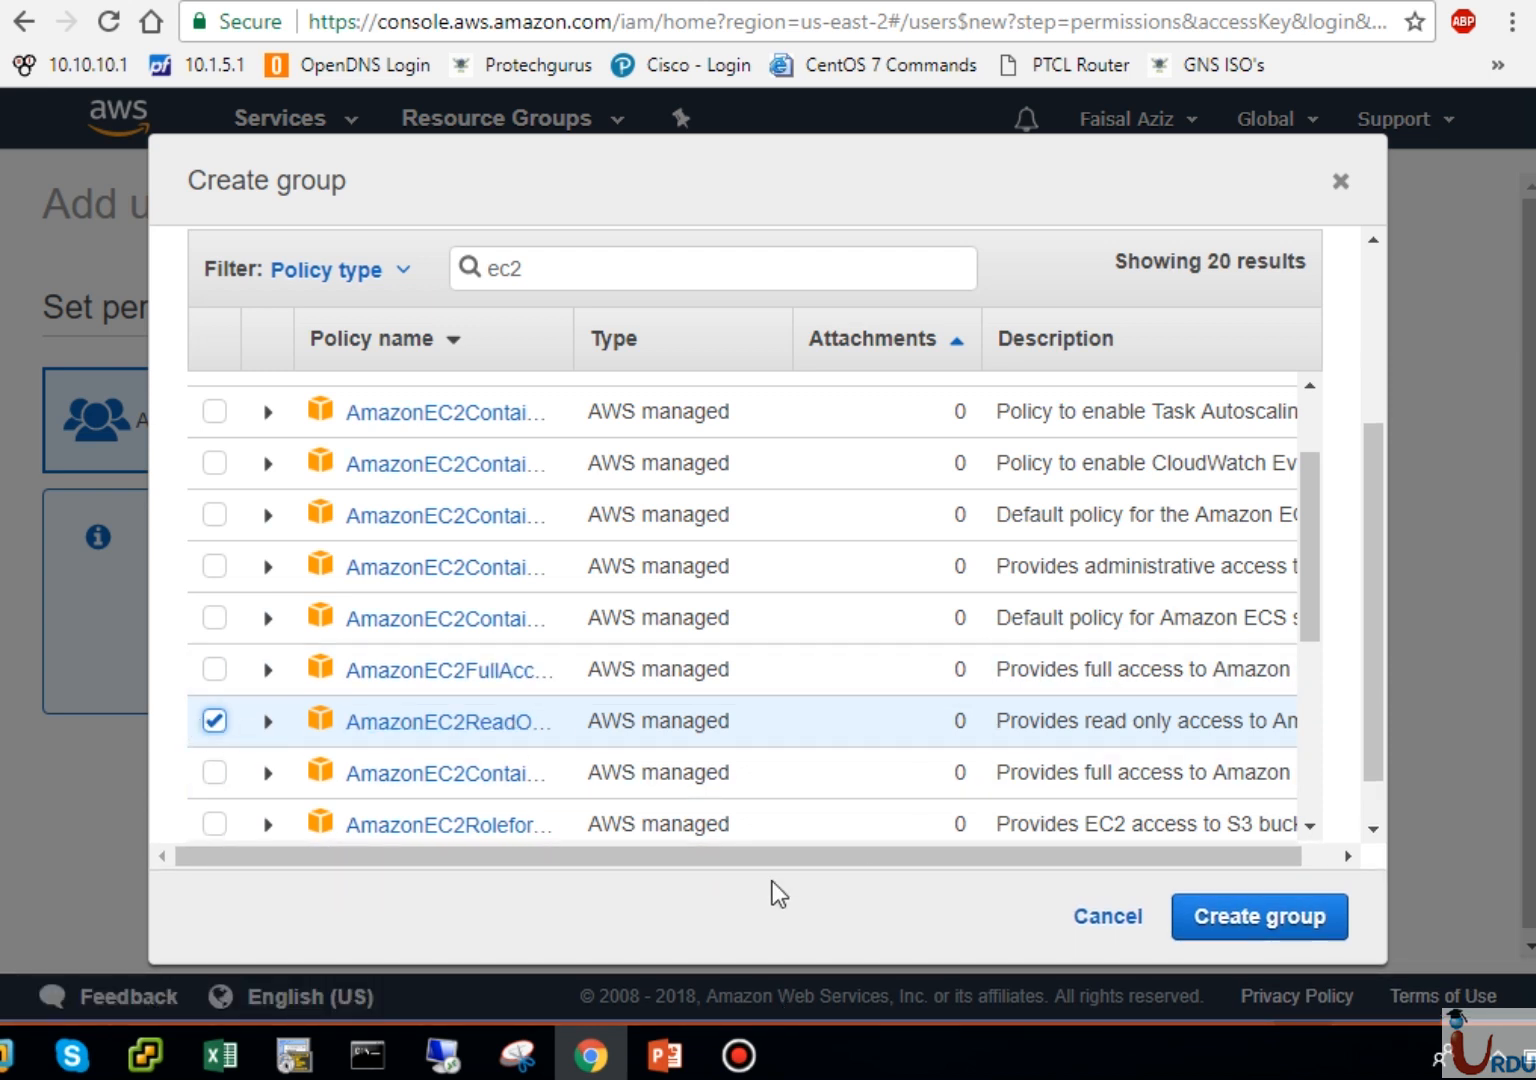
left_click(1279, 915)
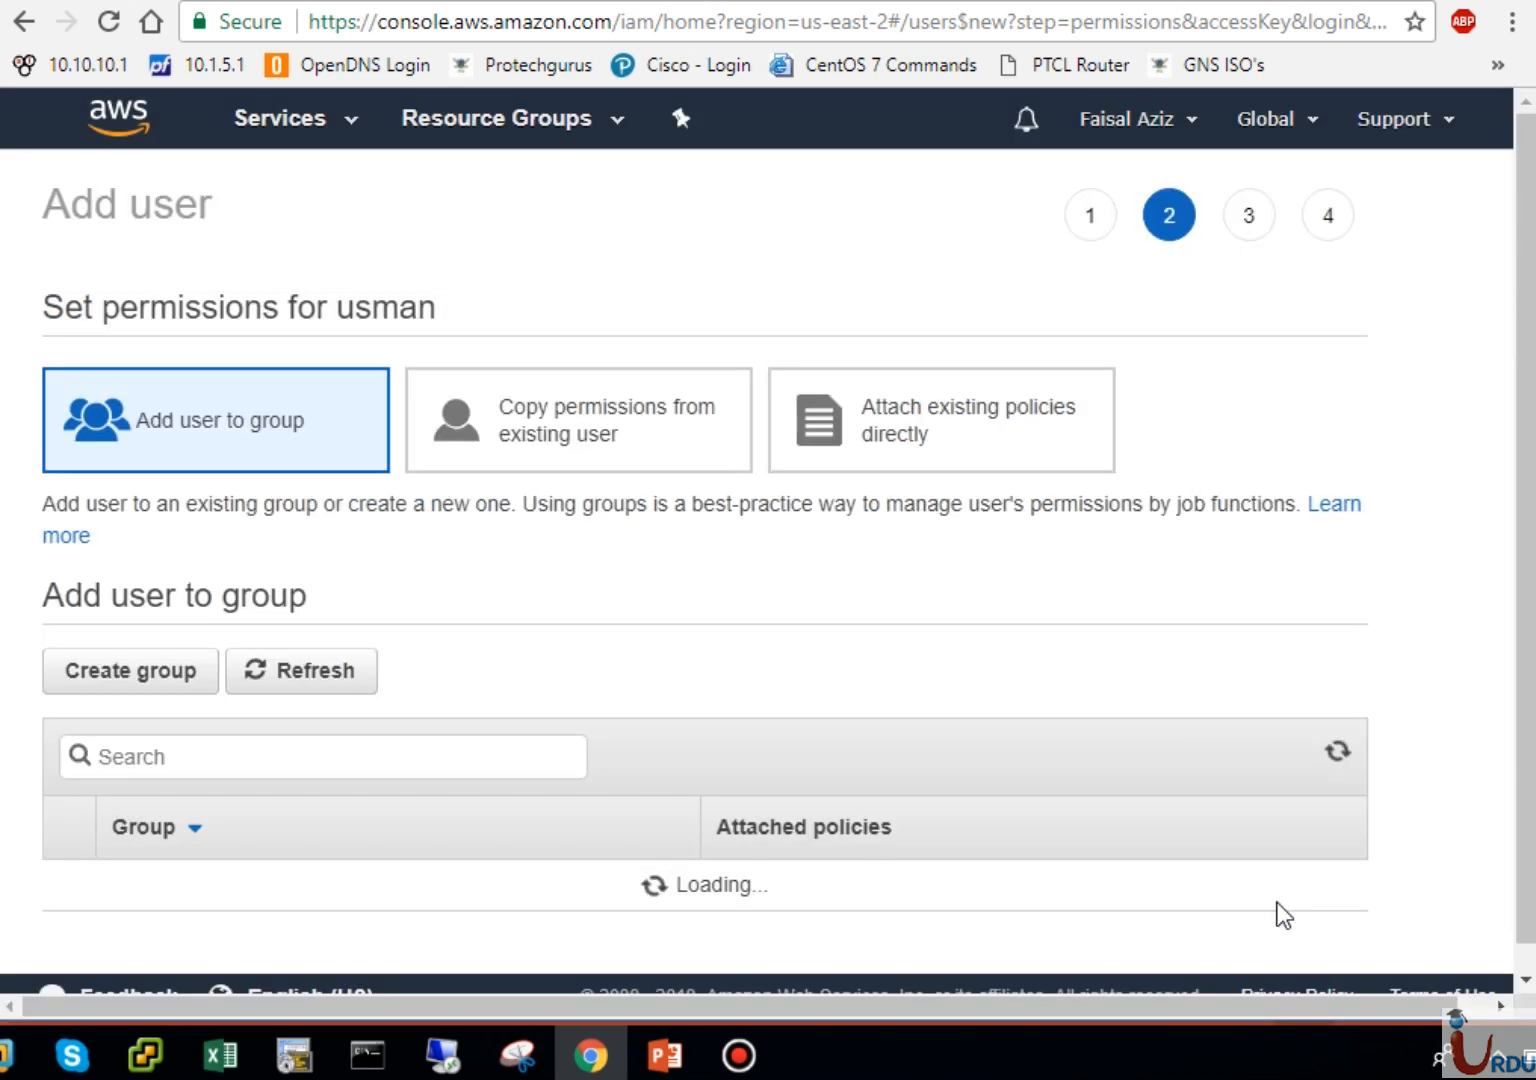
Step: Keep the new user assigned to the Helpdesk group and continue to the review page
scroll(1524, 615, "down", 1)
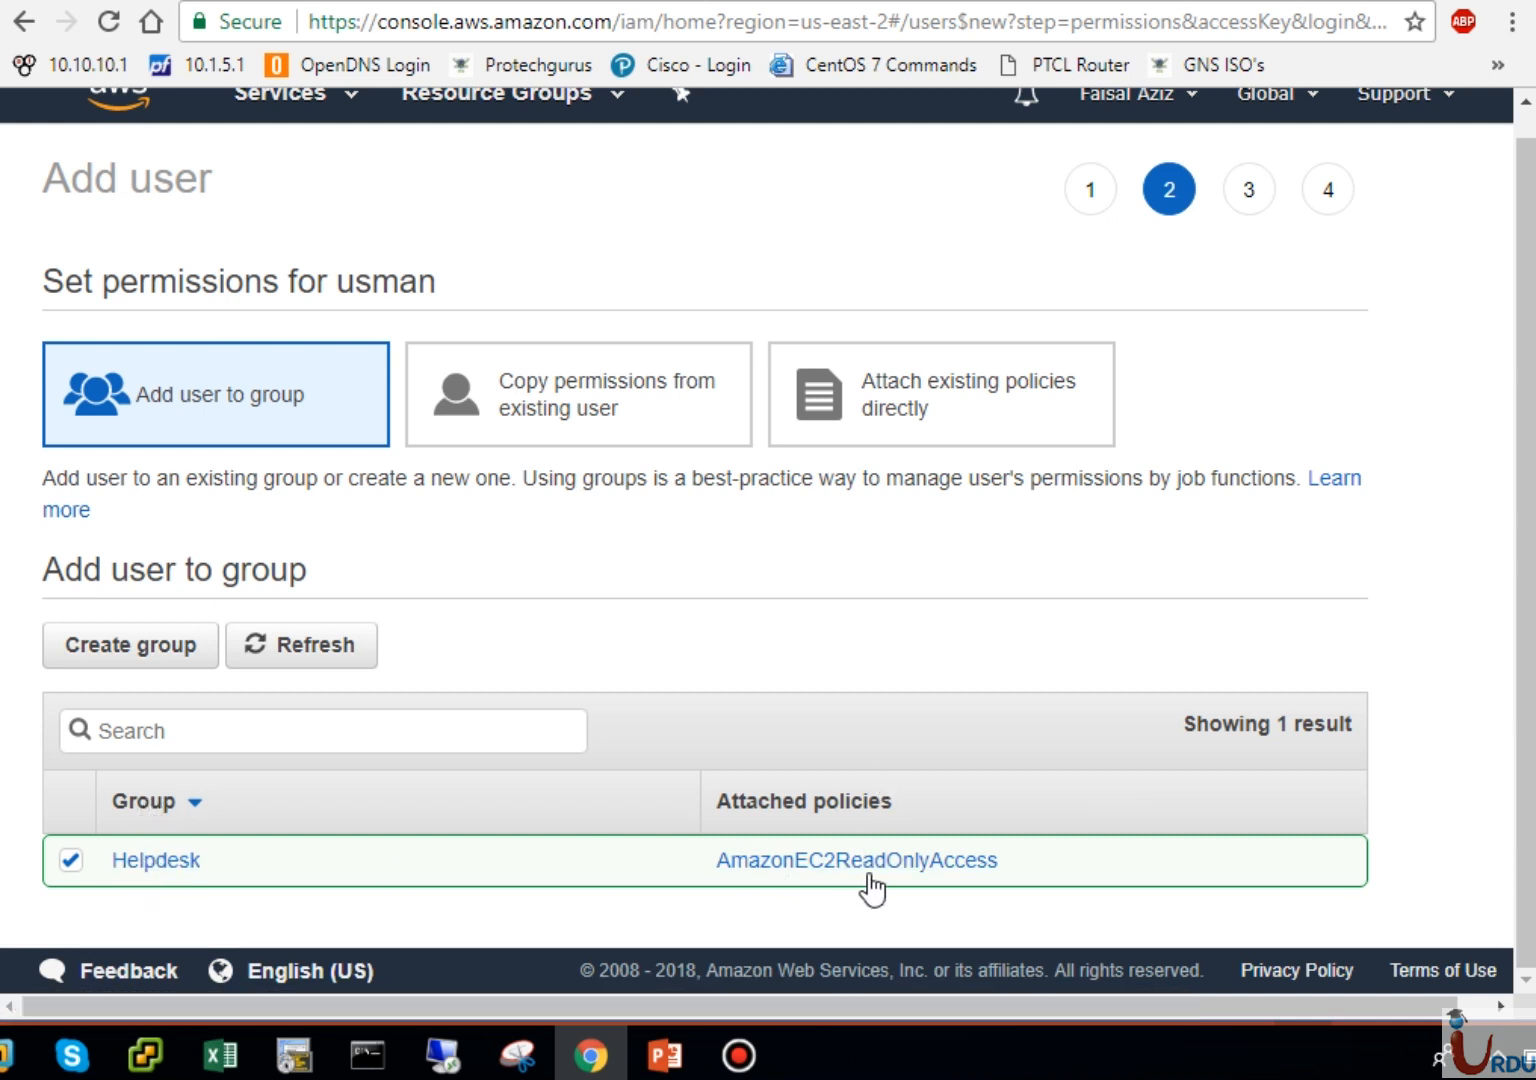
left_click_drag(1478, 922, 1478, 1005)
left_click(1425, 916)
left_click(1495, 1005)
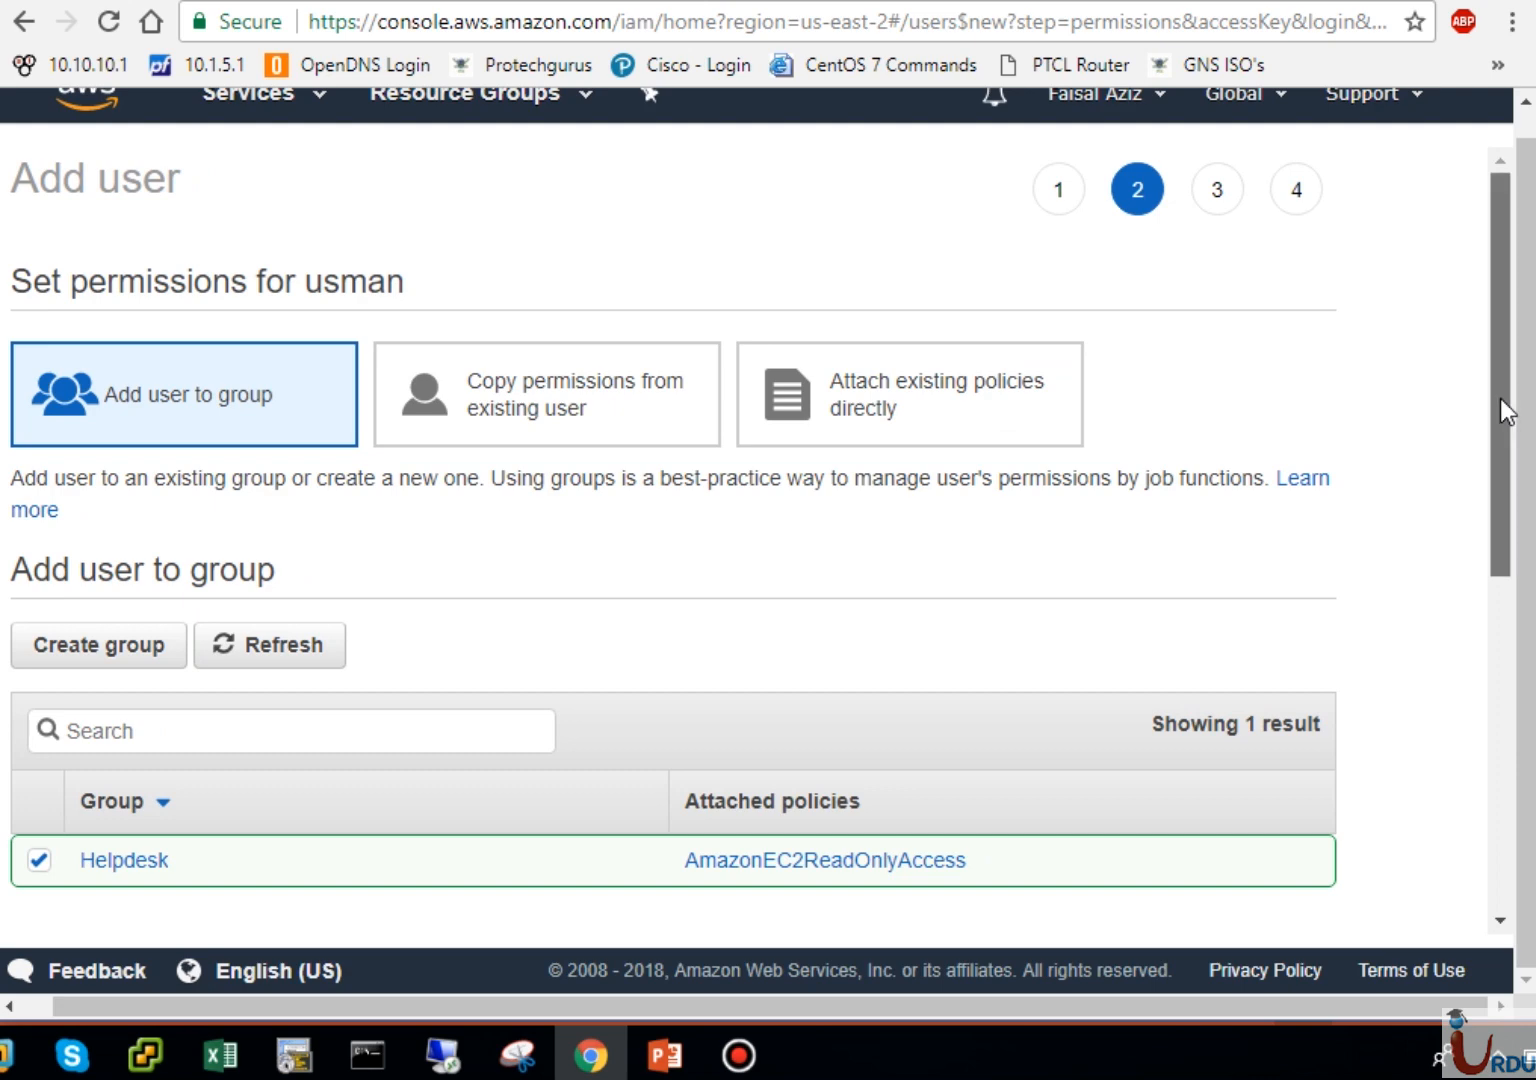
left_click_drag(1500, 399, 1491, 698)
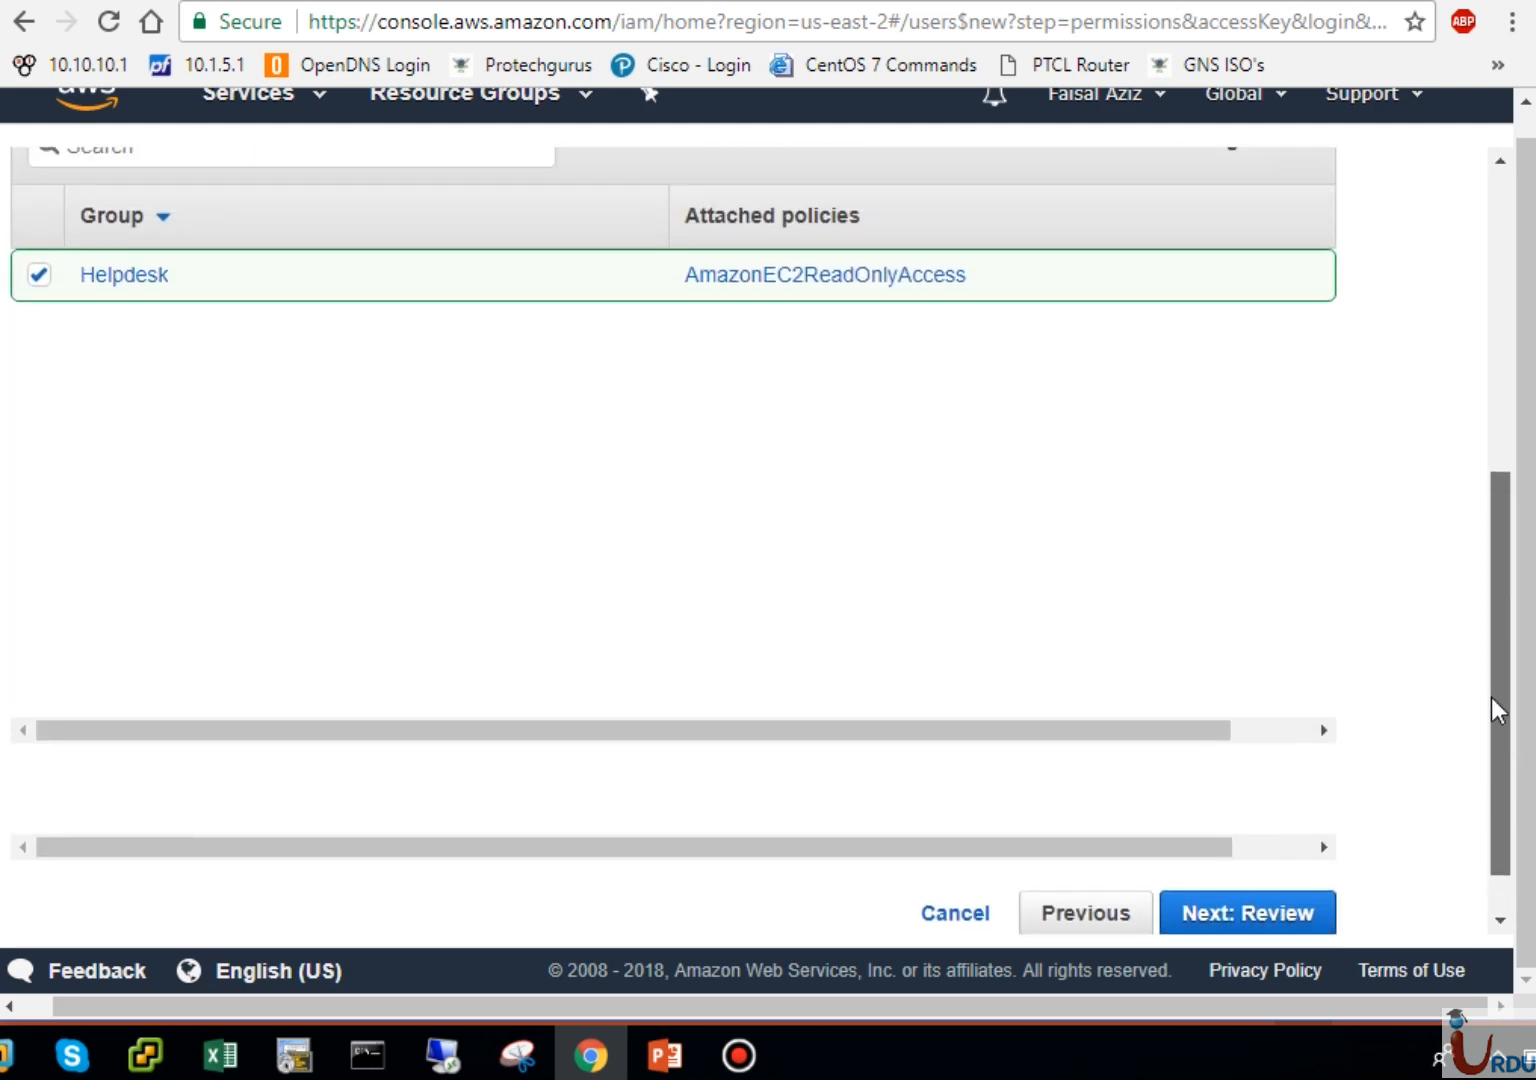
left_click(1282, 912)
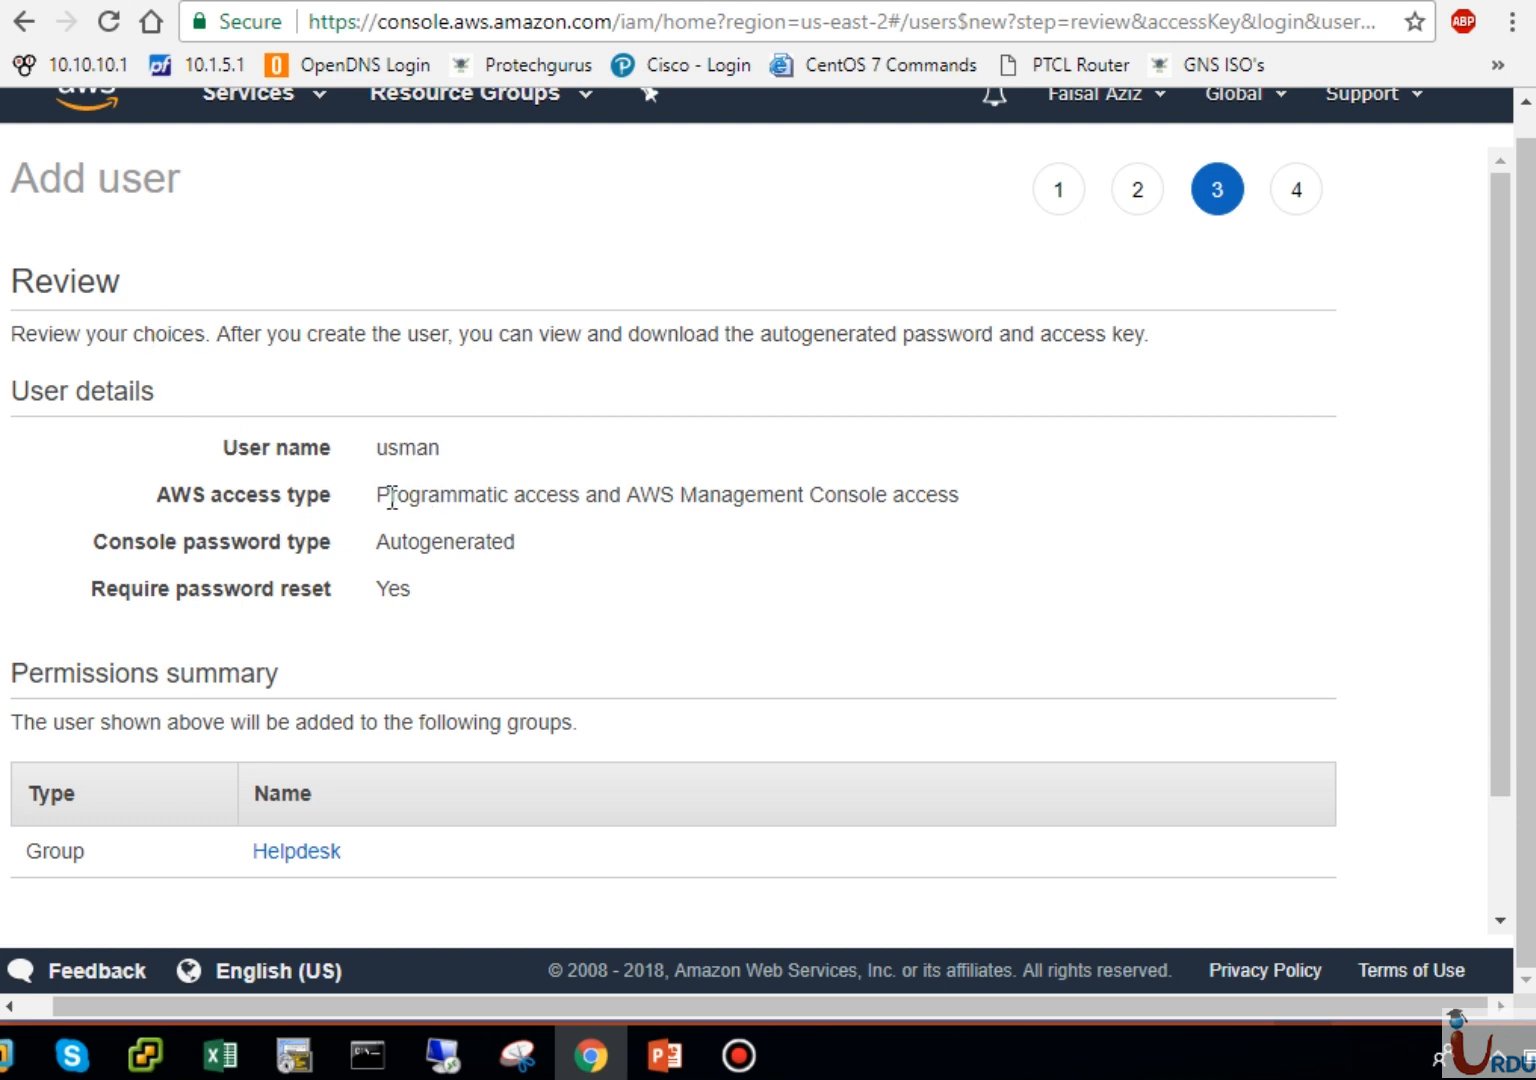
Step: Check the access type and console password type in the review, and create the user
left_click_drag(391, 497, 955, 497)
left_click(955, 497)
left_click_drag(514, 542, 382, 541)
left_click(388, 541)
scroll(1498, 867, "down", 2)
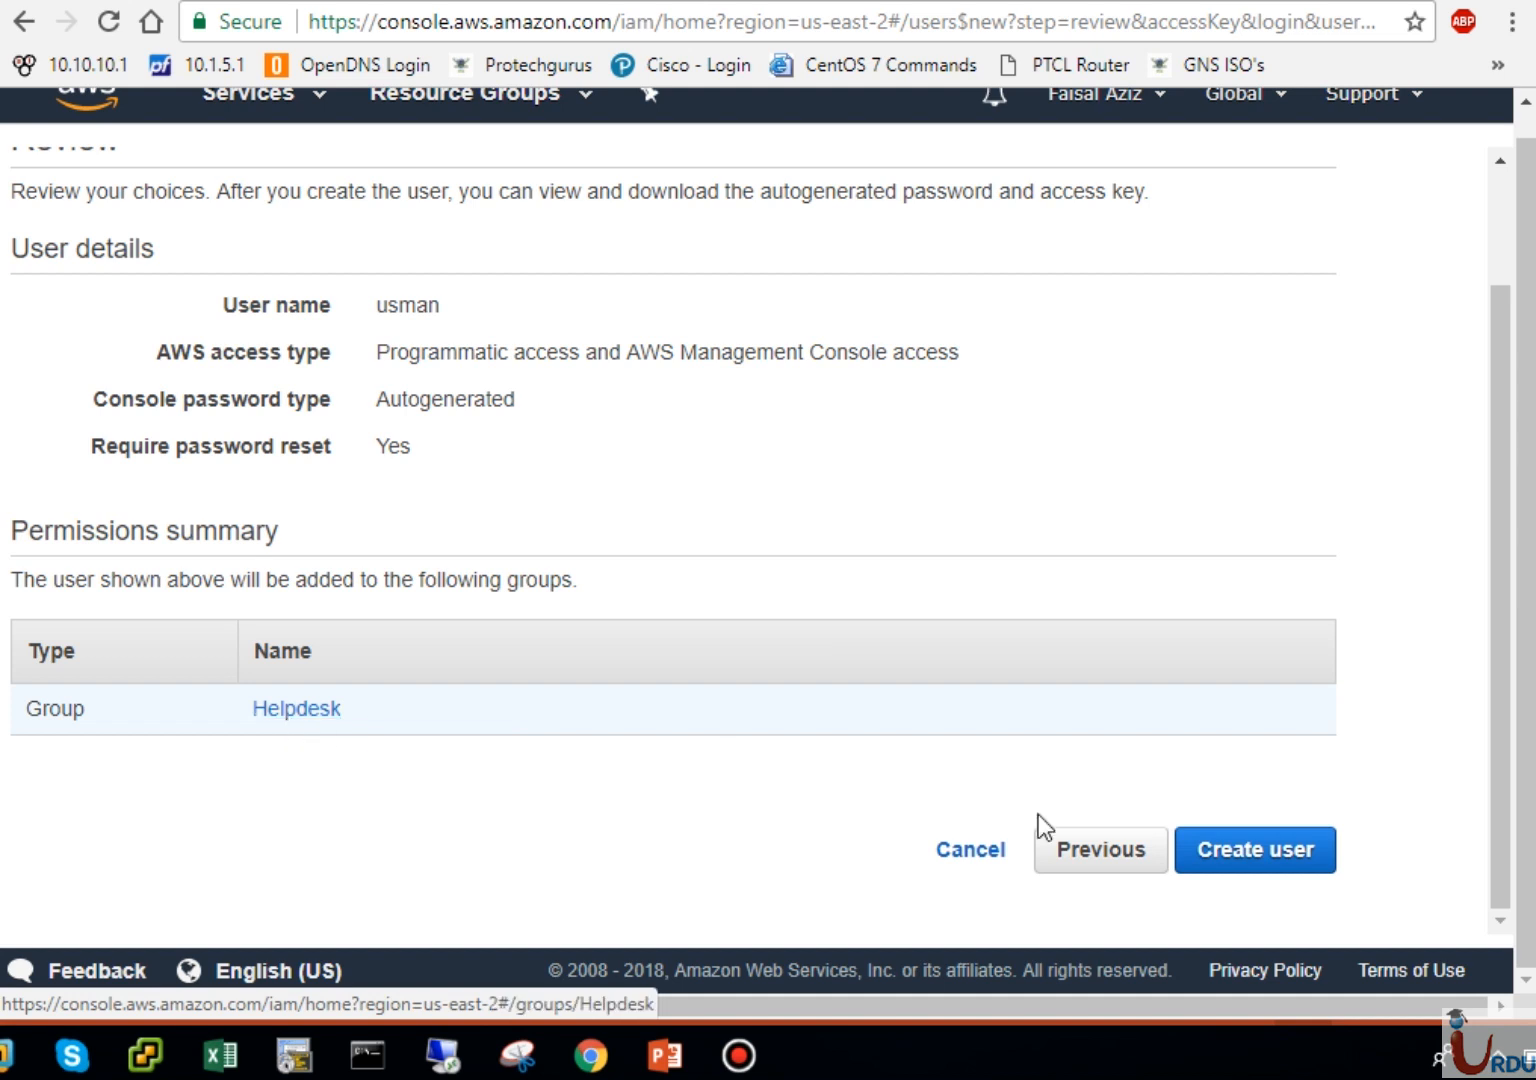
left_click(1248, 853)
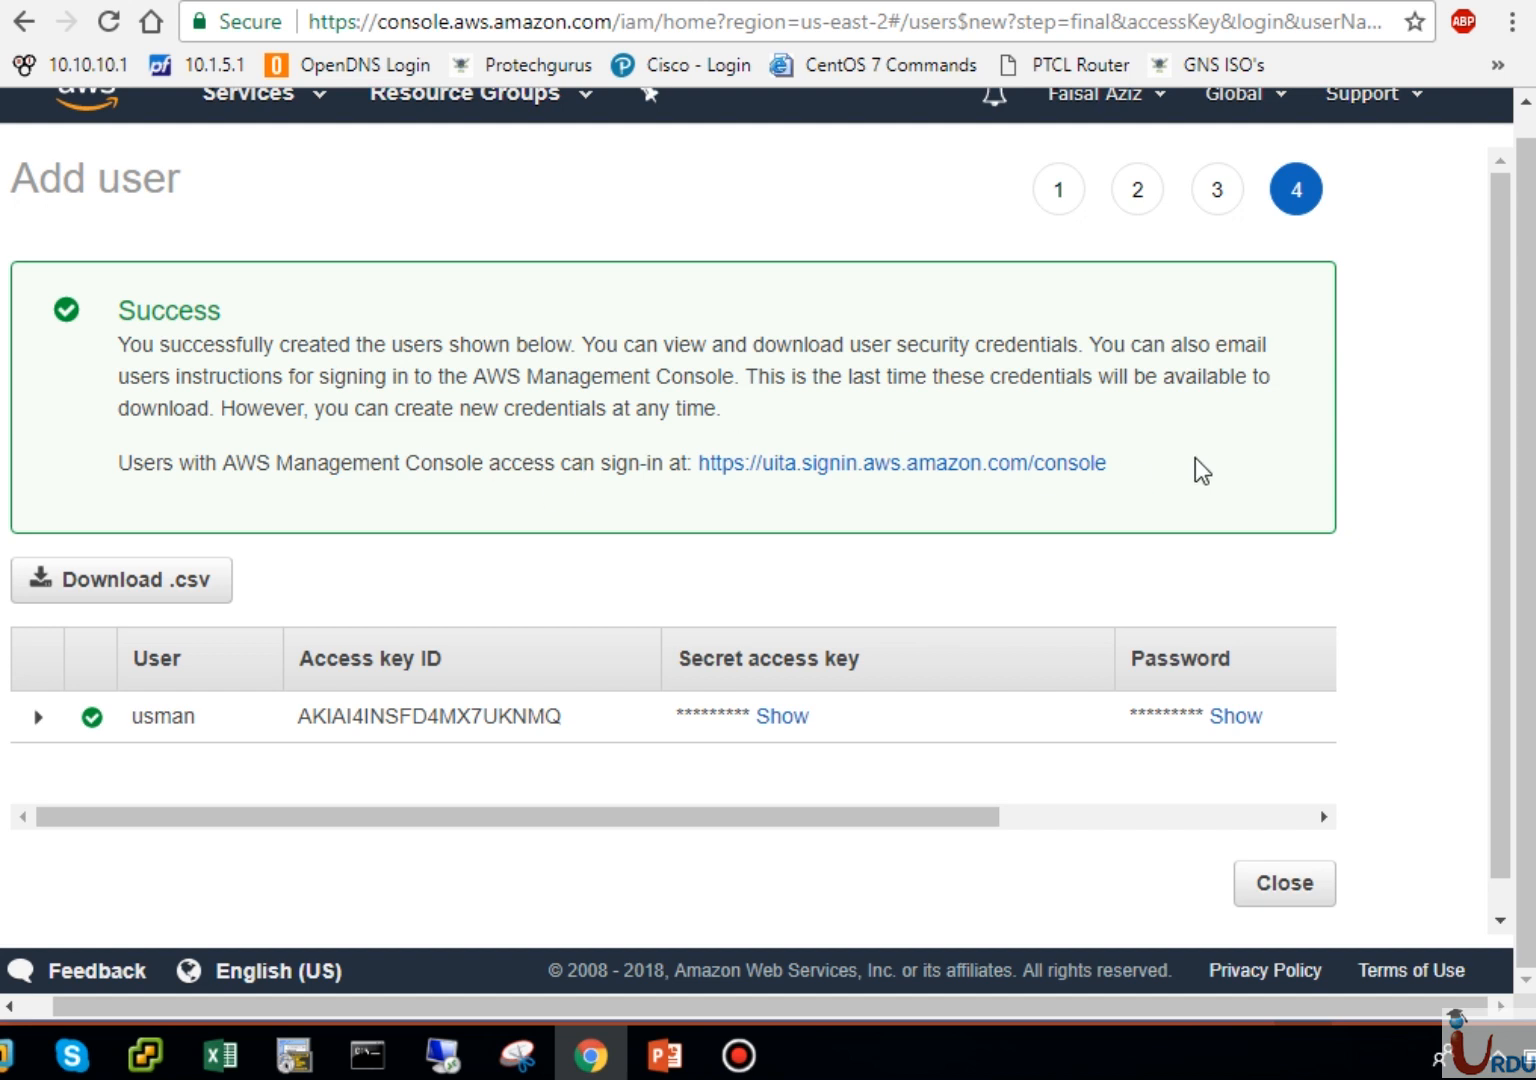
Step: Highlight the console sign-in link, and reveal the new user's secret access key and password
left_click_drag(1130, 470, 703, 500)
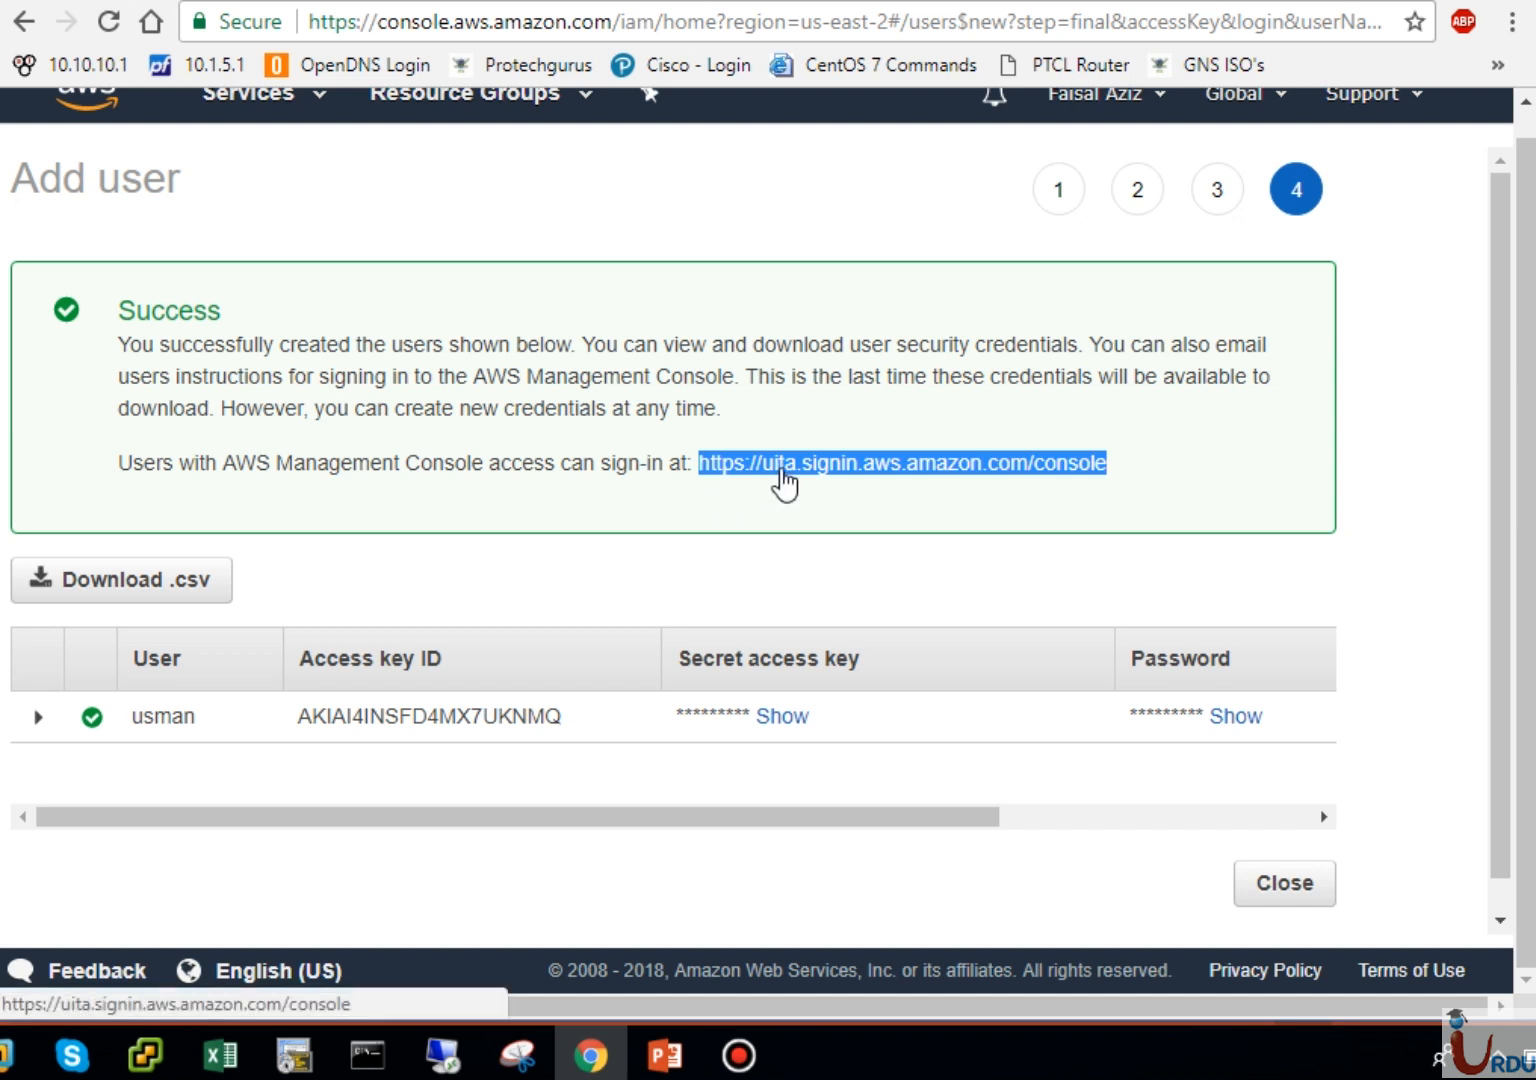
left_click(793, 513)
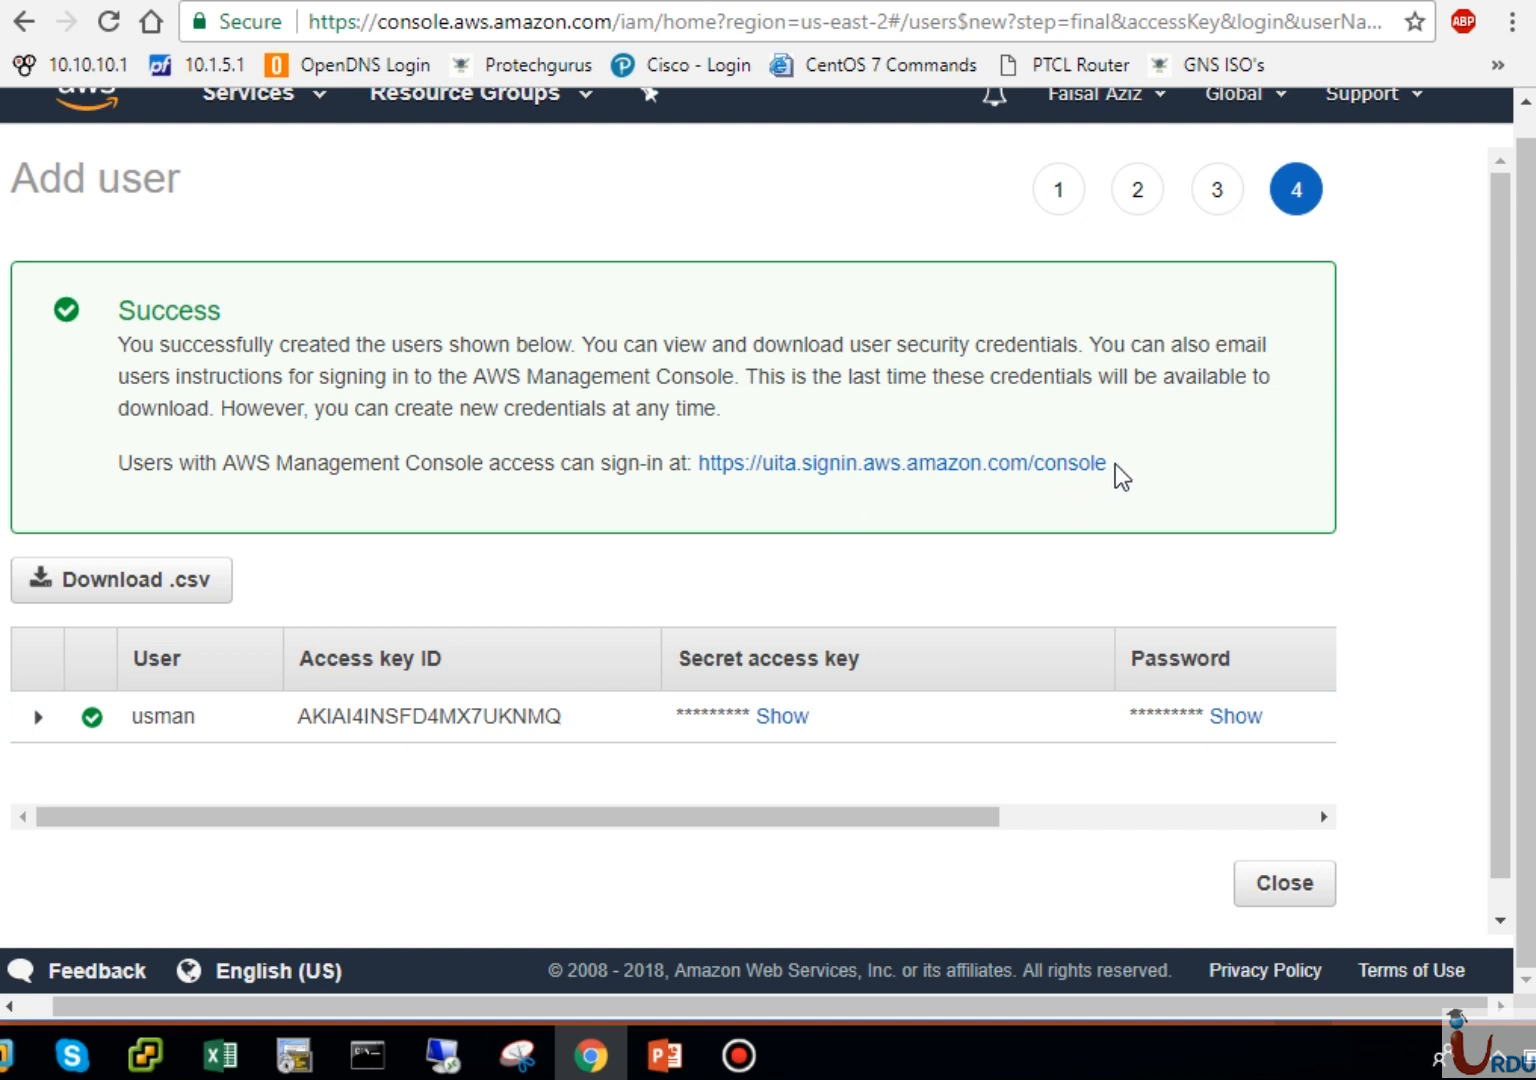
left_click_drag(1115, 466, 700, 492)
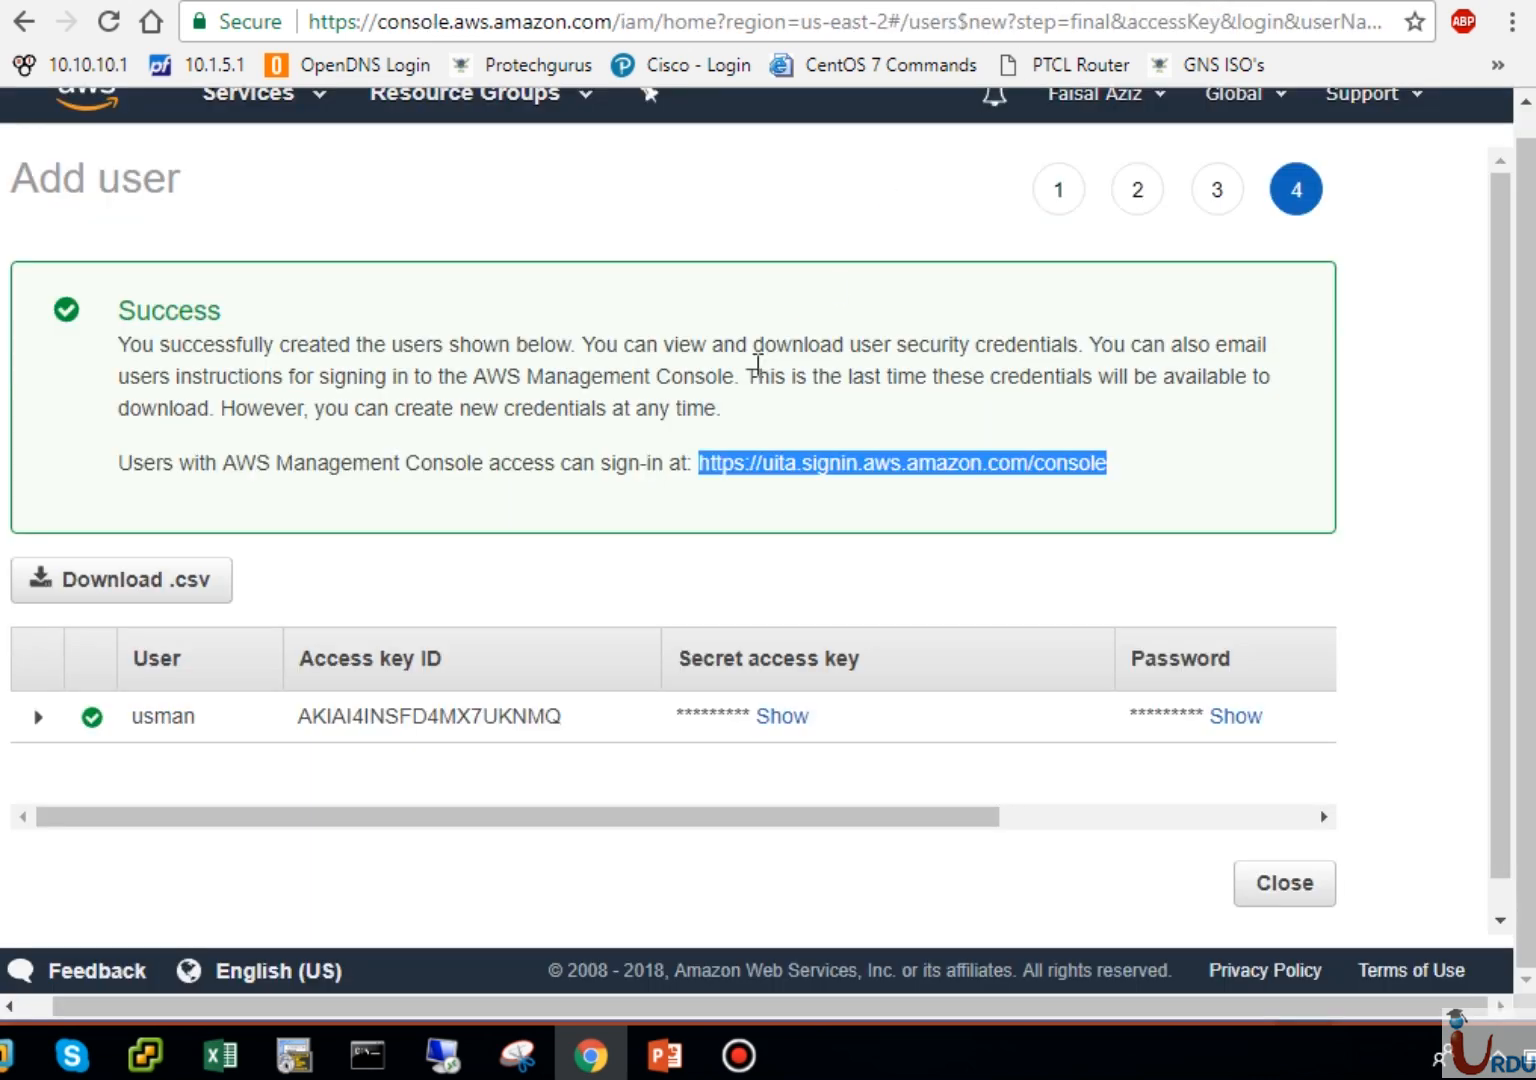
left_click(820, 582)
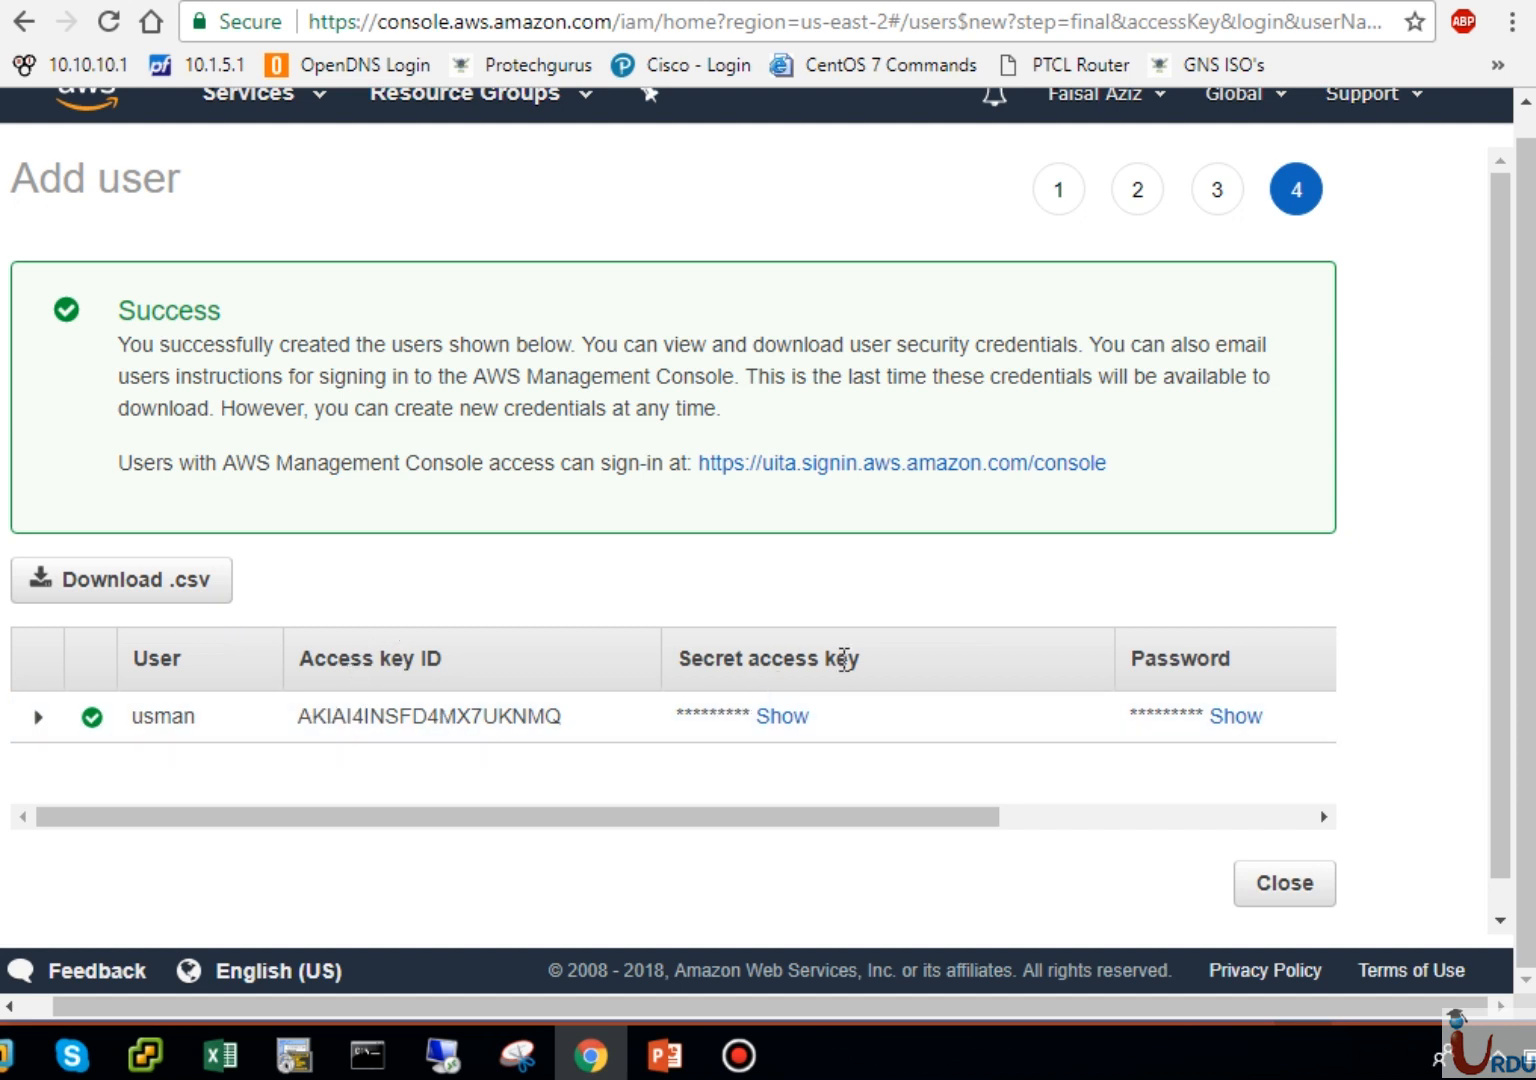
double_click(787, 719)
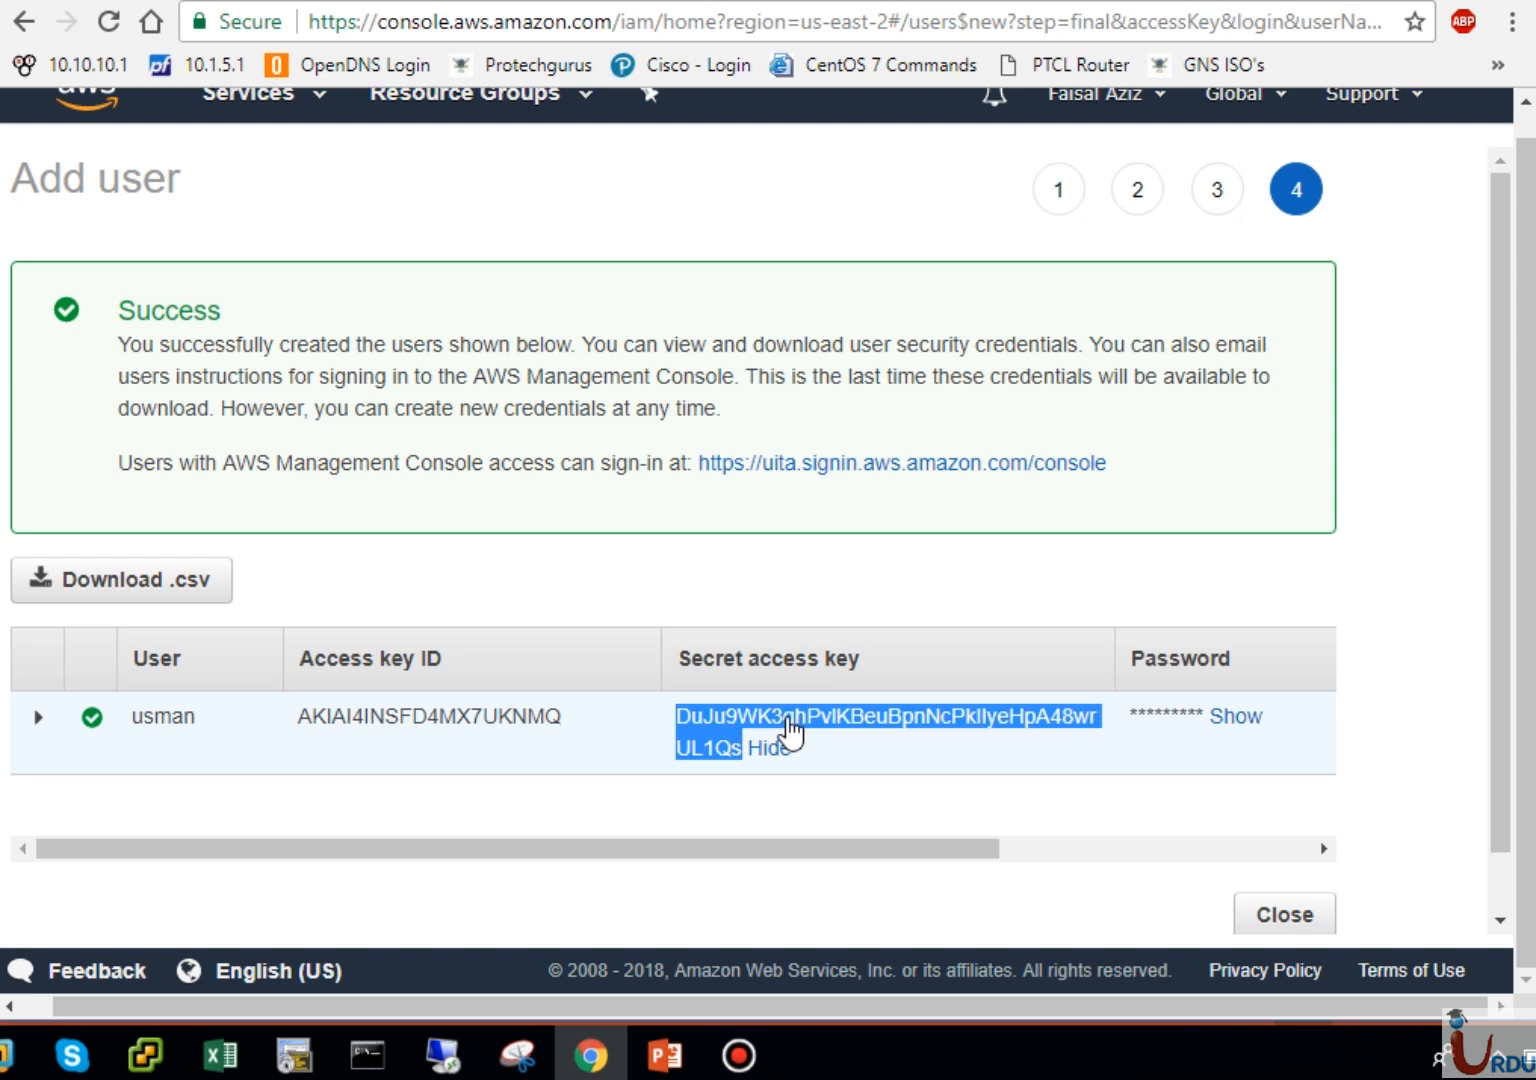
left_click(845, 812)
left_click(1237, 718)
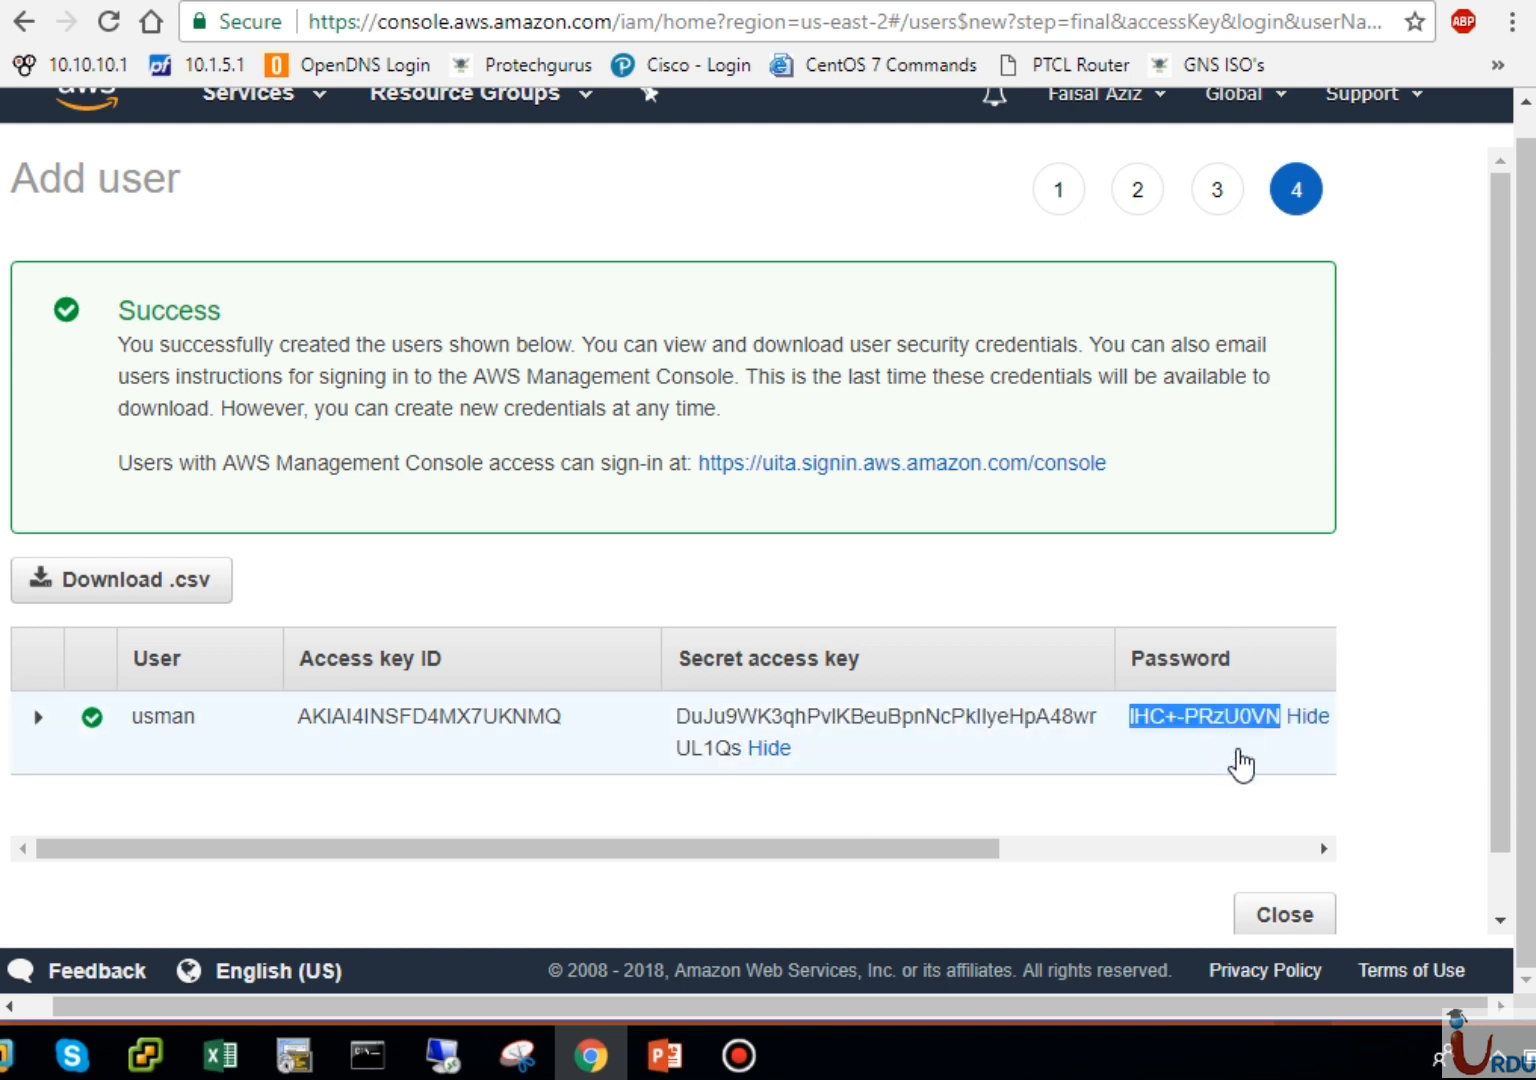
Step: Copy the new user's generated console password and check the copy by pasting the password into a temporary browser tab
left_click(1235, 777)
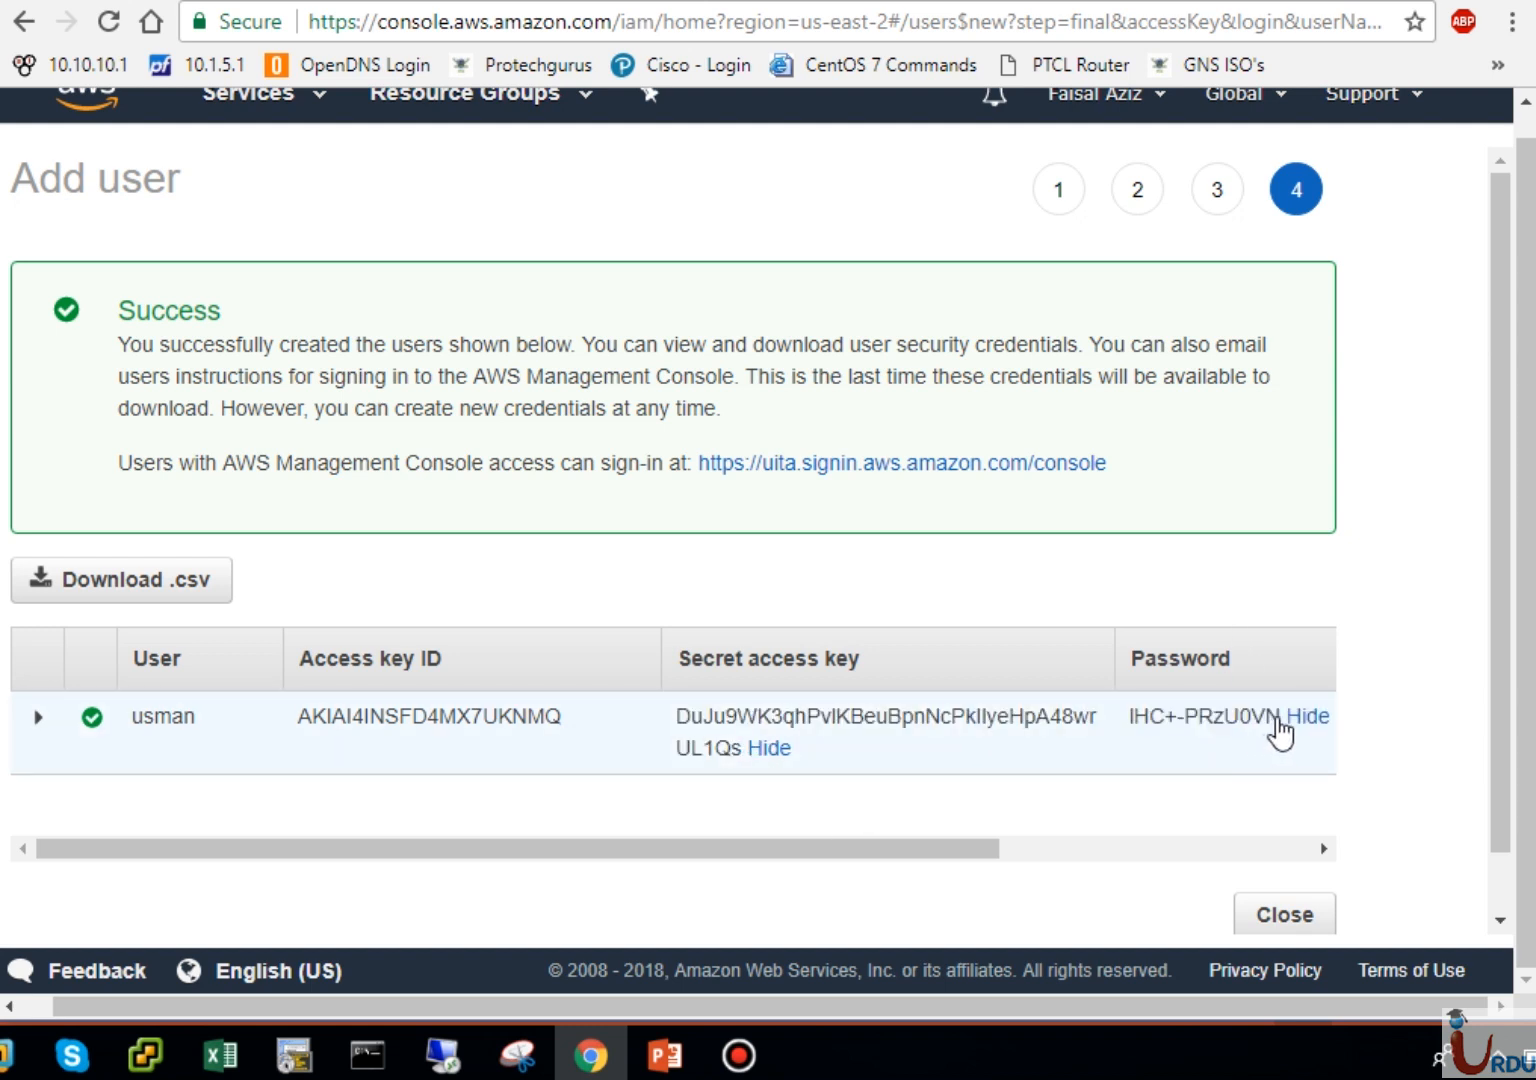
left_click_drag(1277, 718, 1133, 722)
key("ctrl+c")
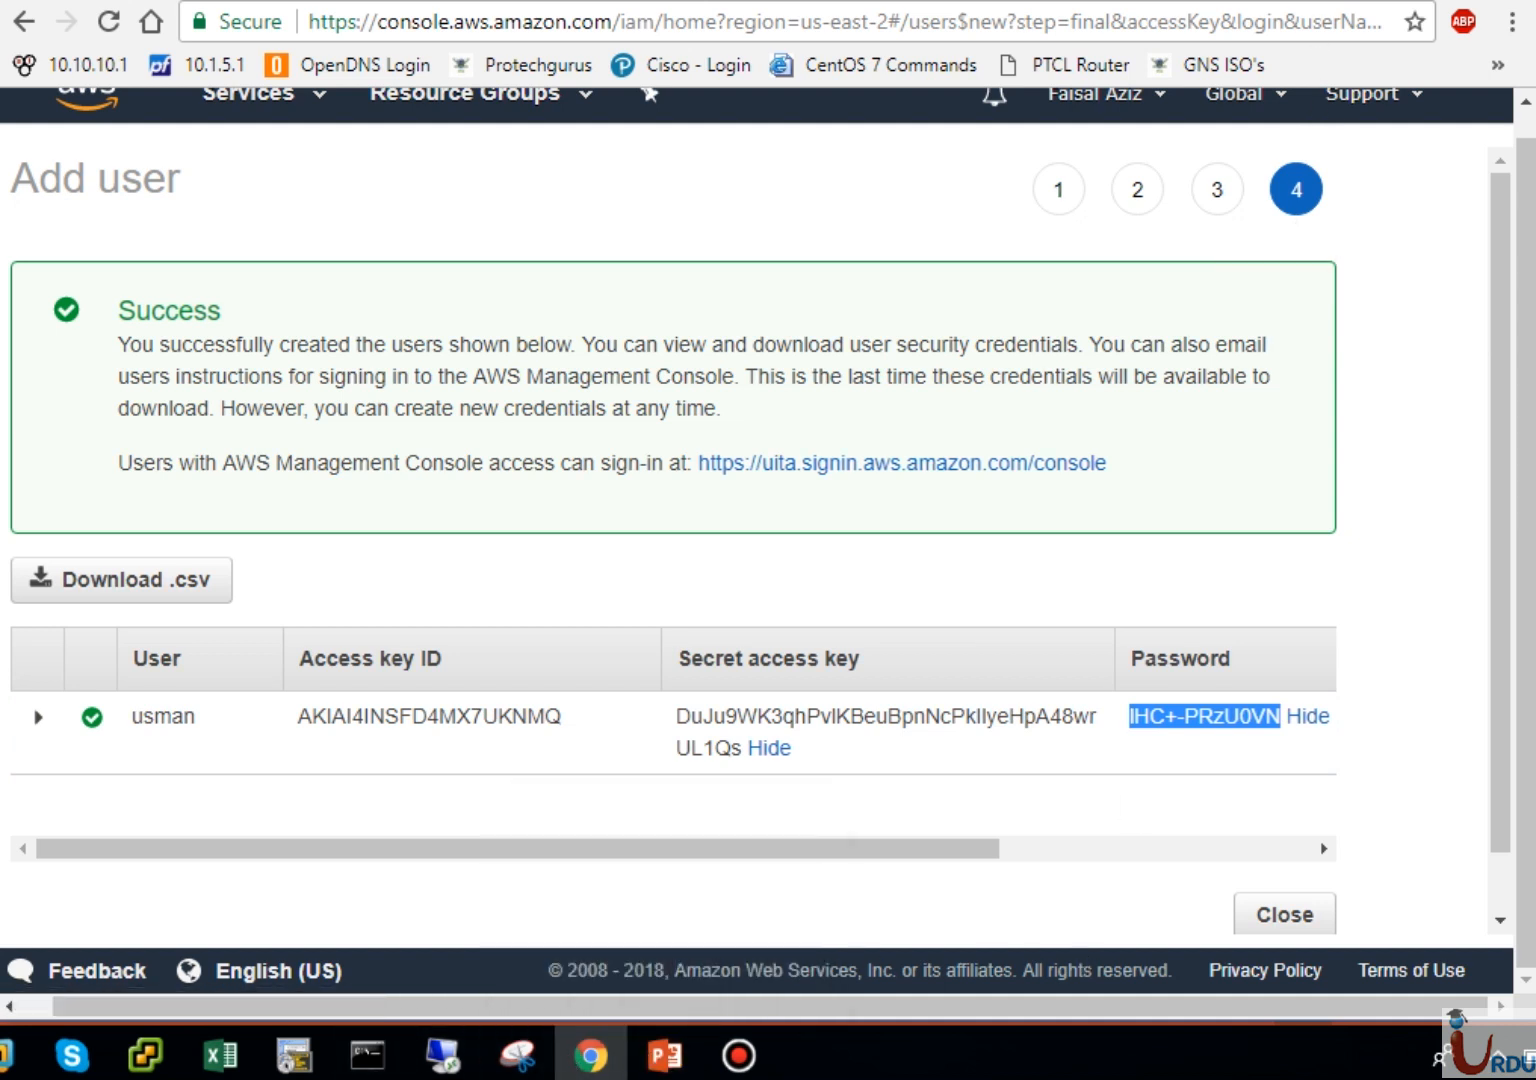
key("ctrl+t")
key("ctrl+v")
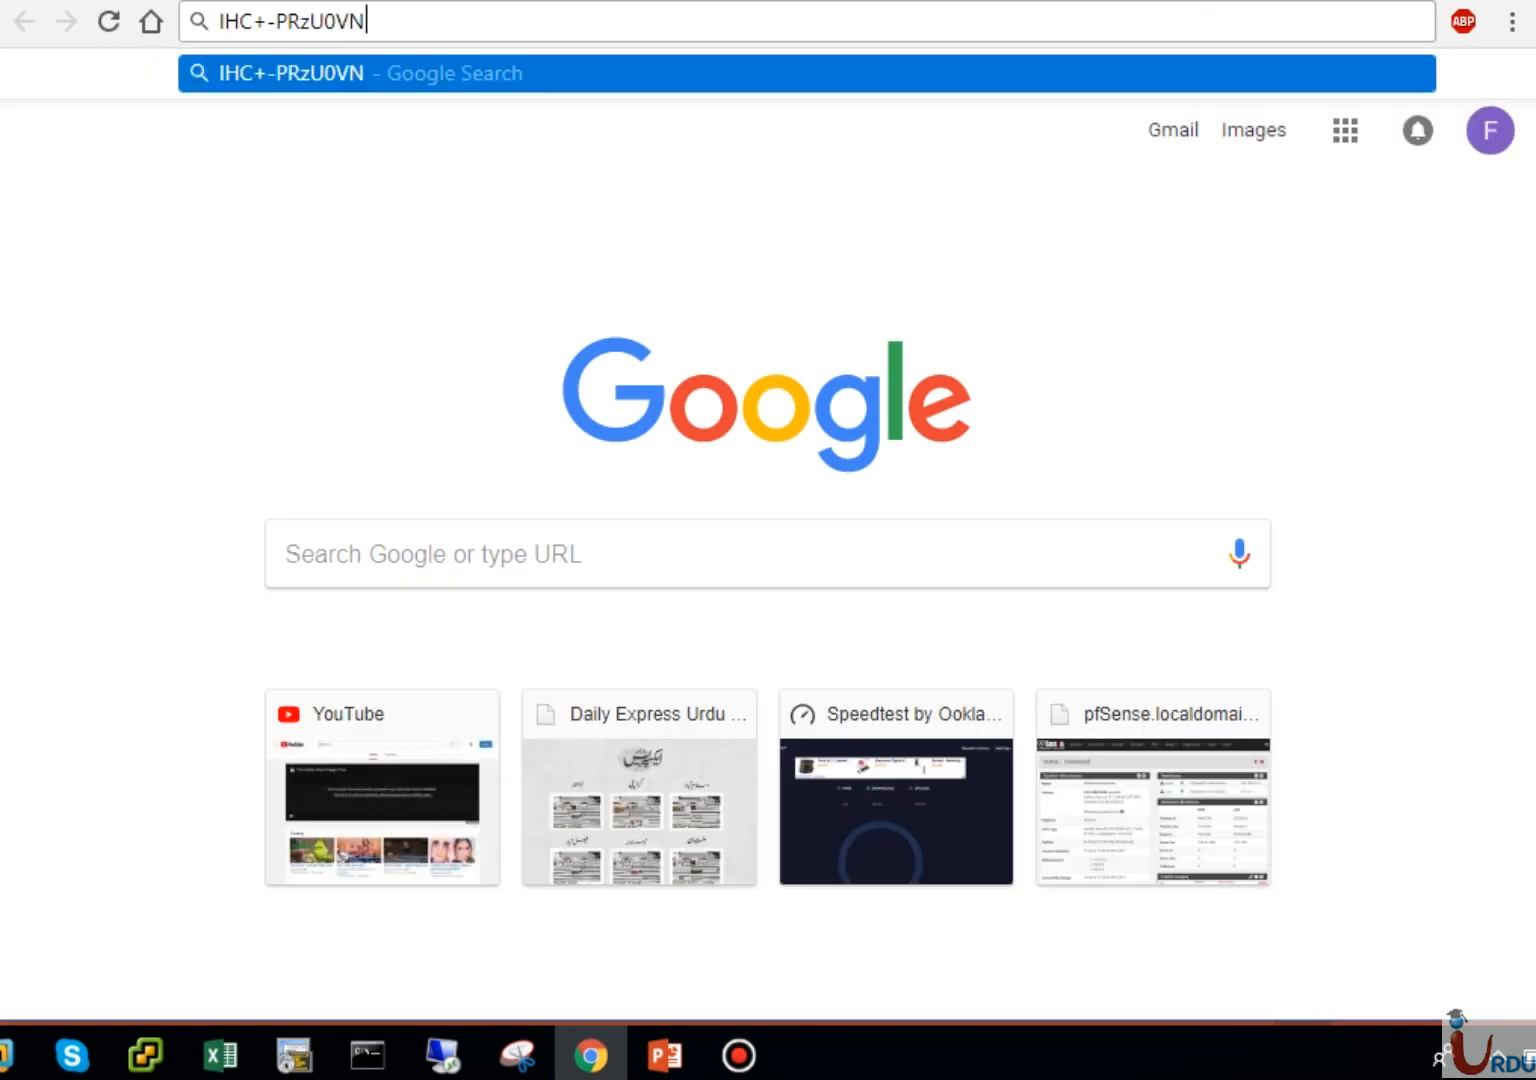
key("ctrl+w")
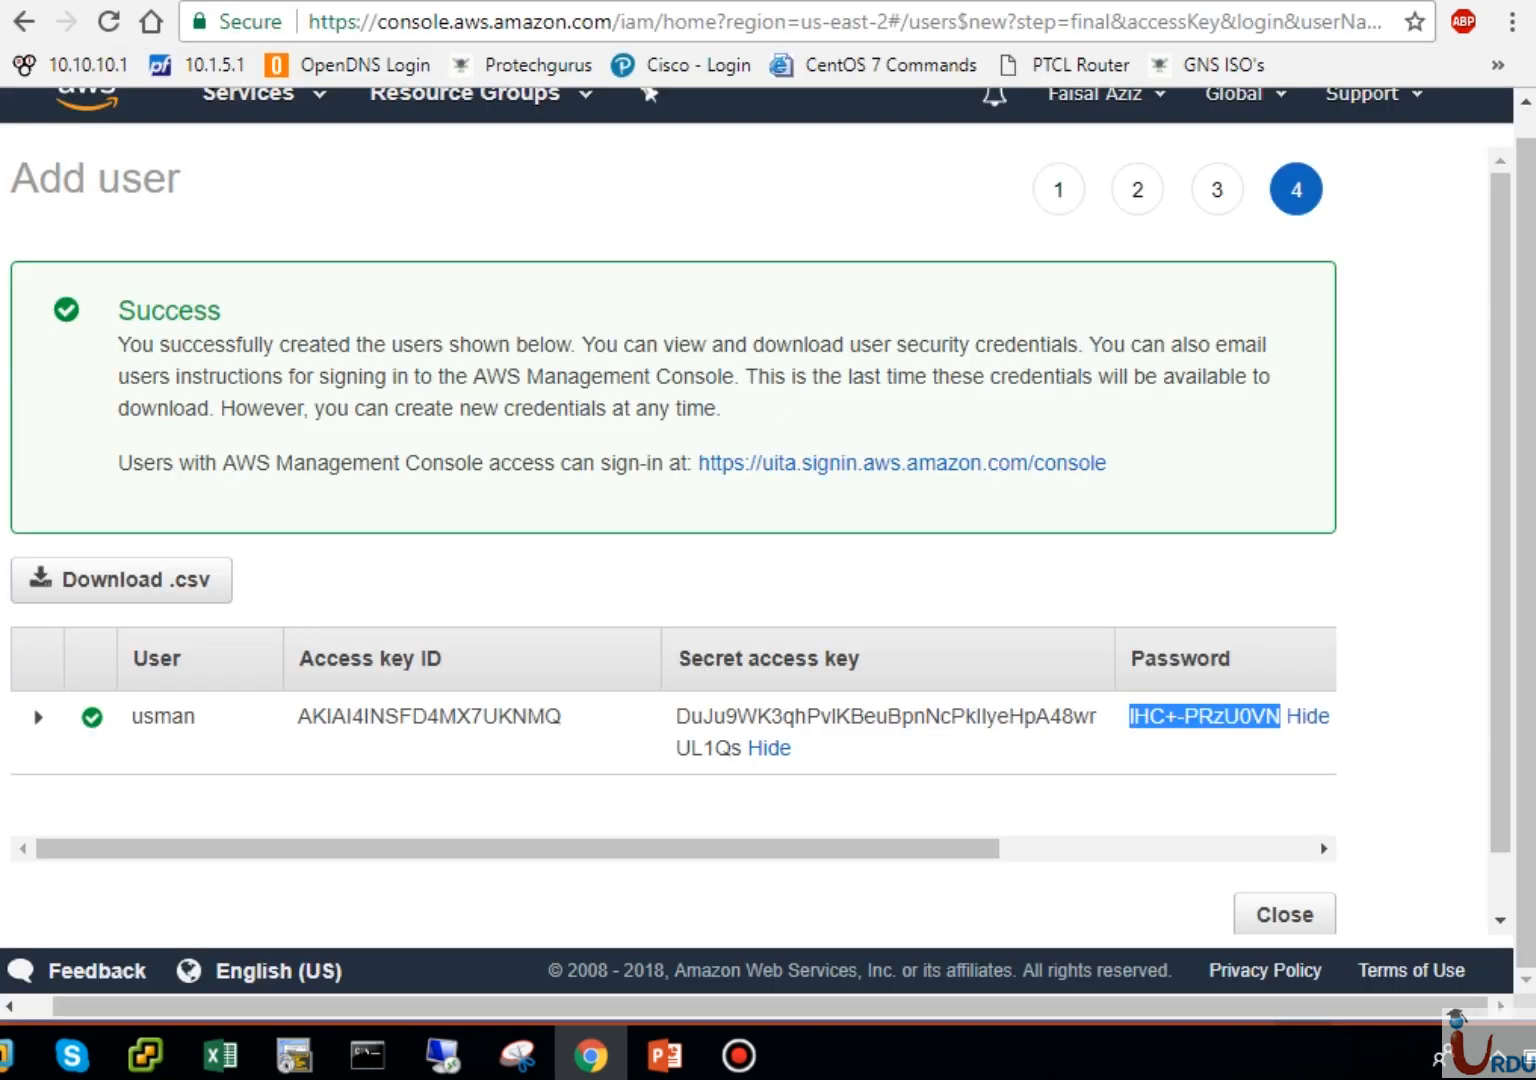
Step: Hide the new user's password again and close the Add user confirmation page
left_click(1412, 728)
left_click(1308, 718)
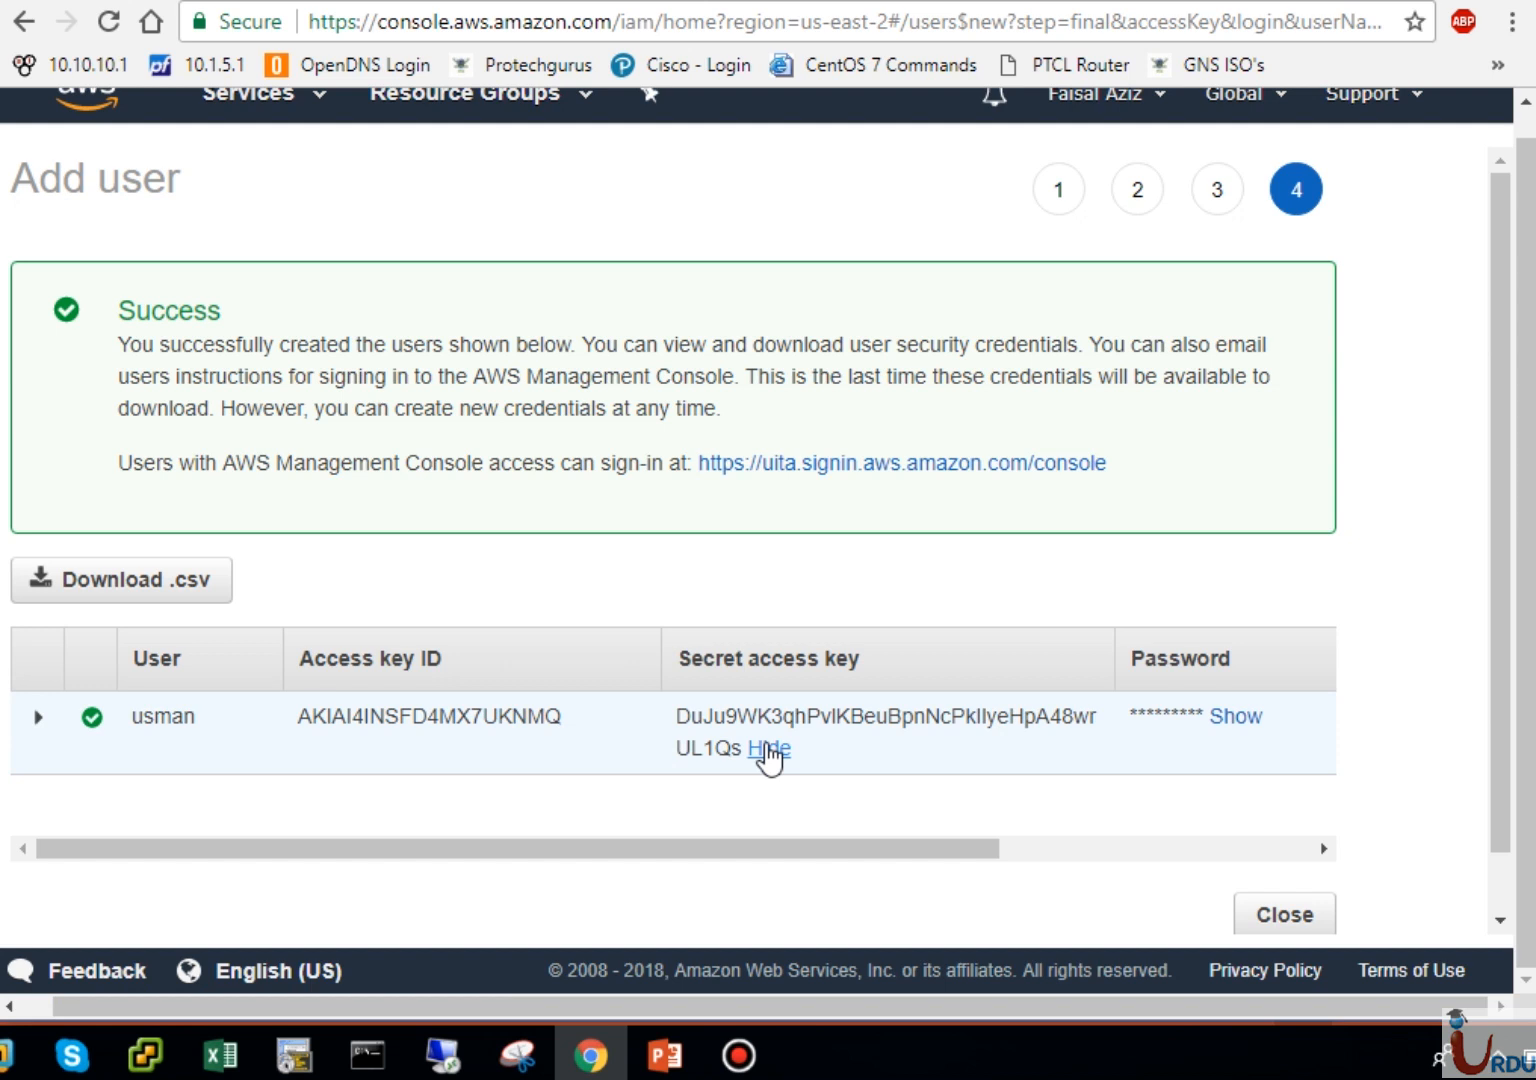
left_click(1503, 898)
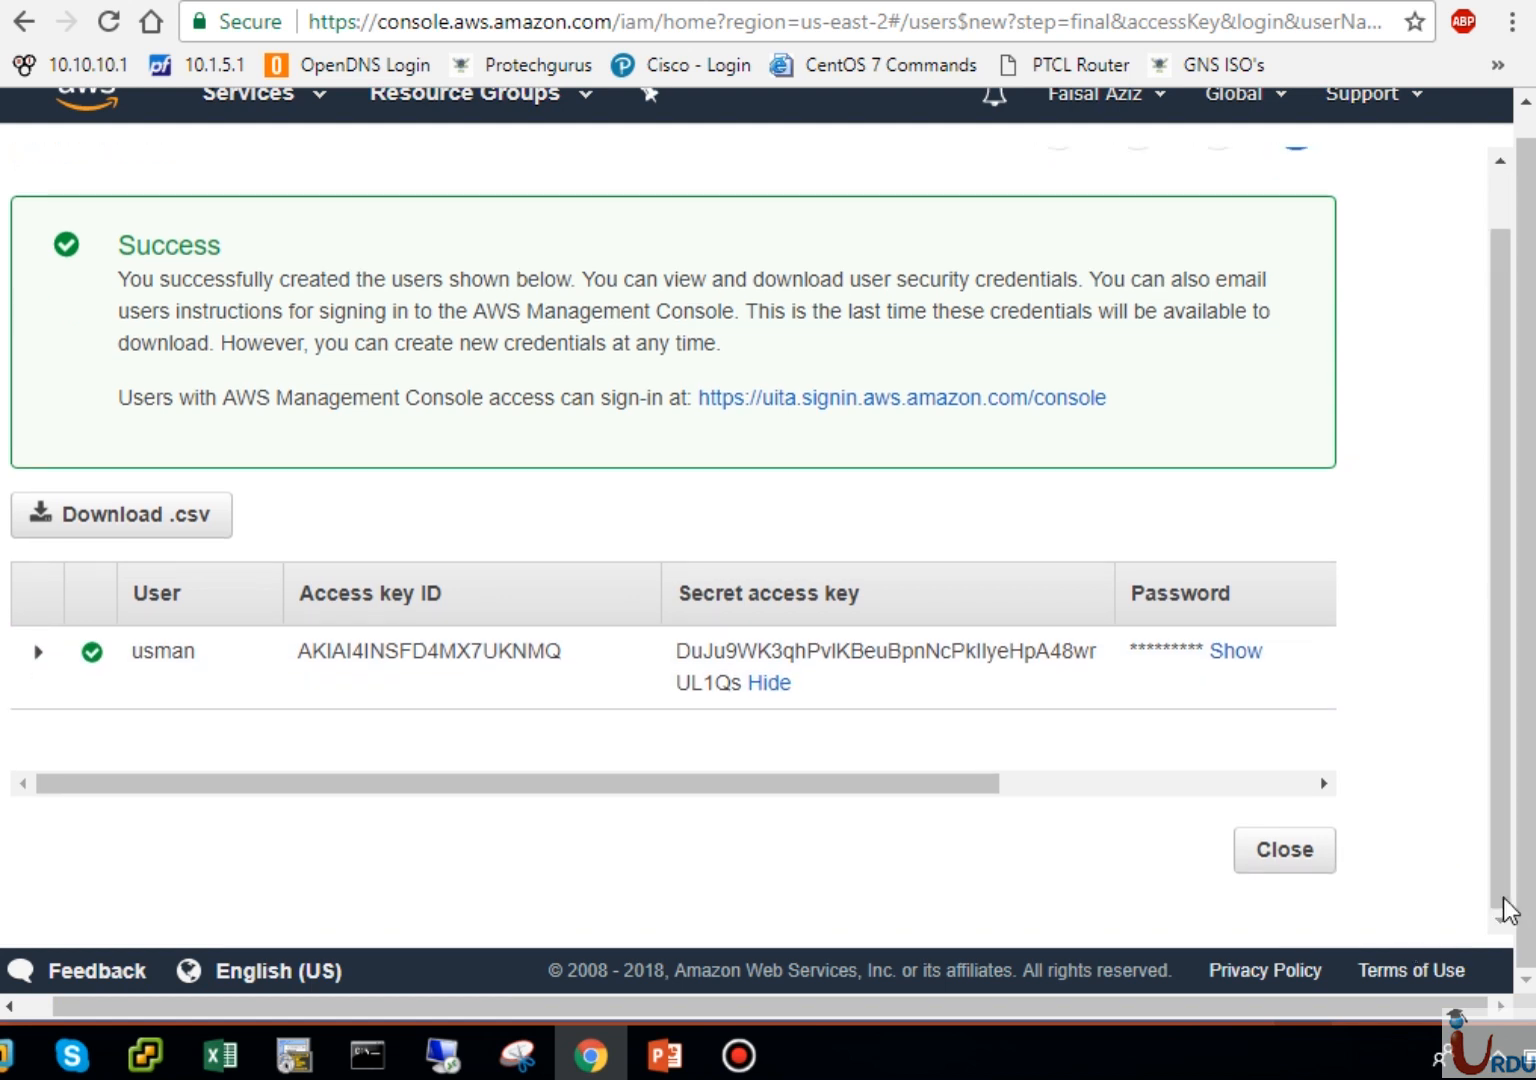
left_click_drag(1508, 910, 1509, 850)
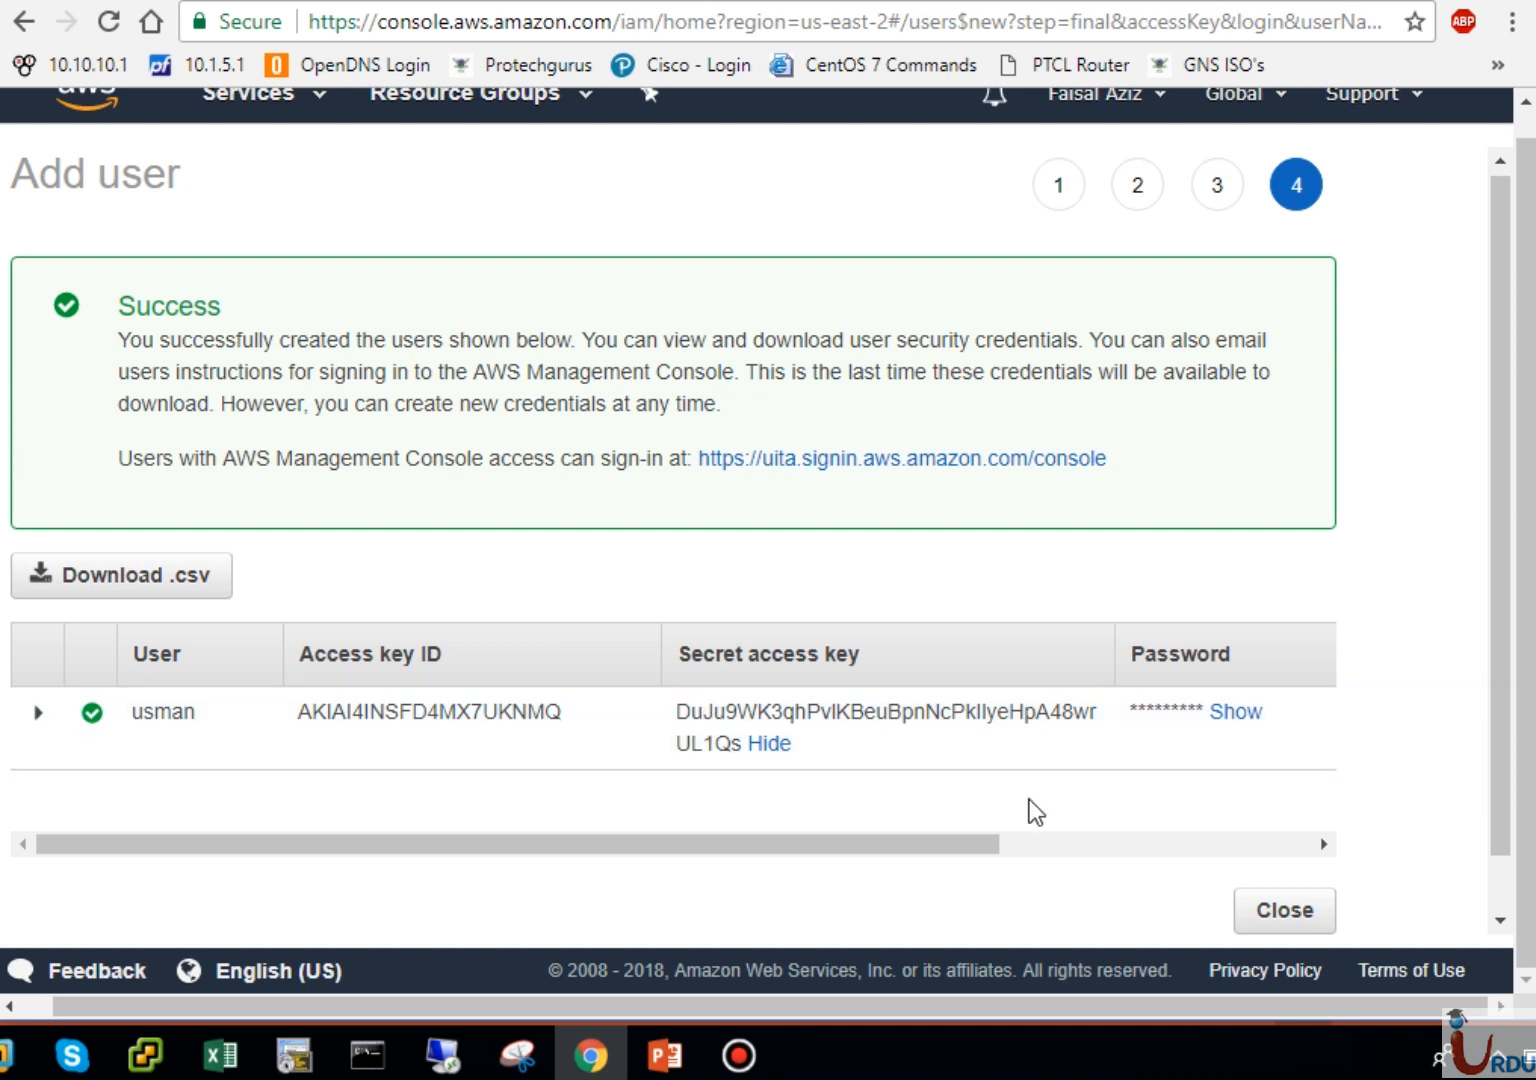
left_click(1276, 909)
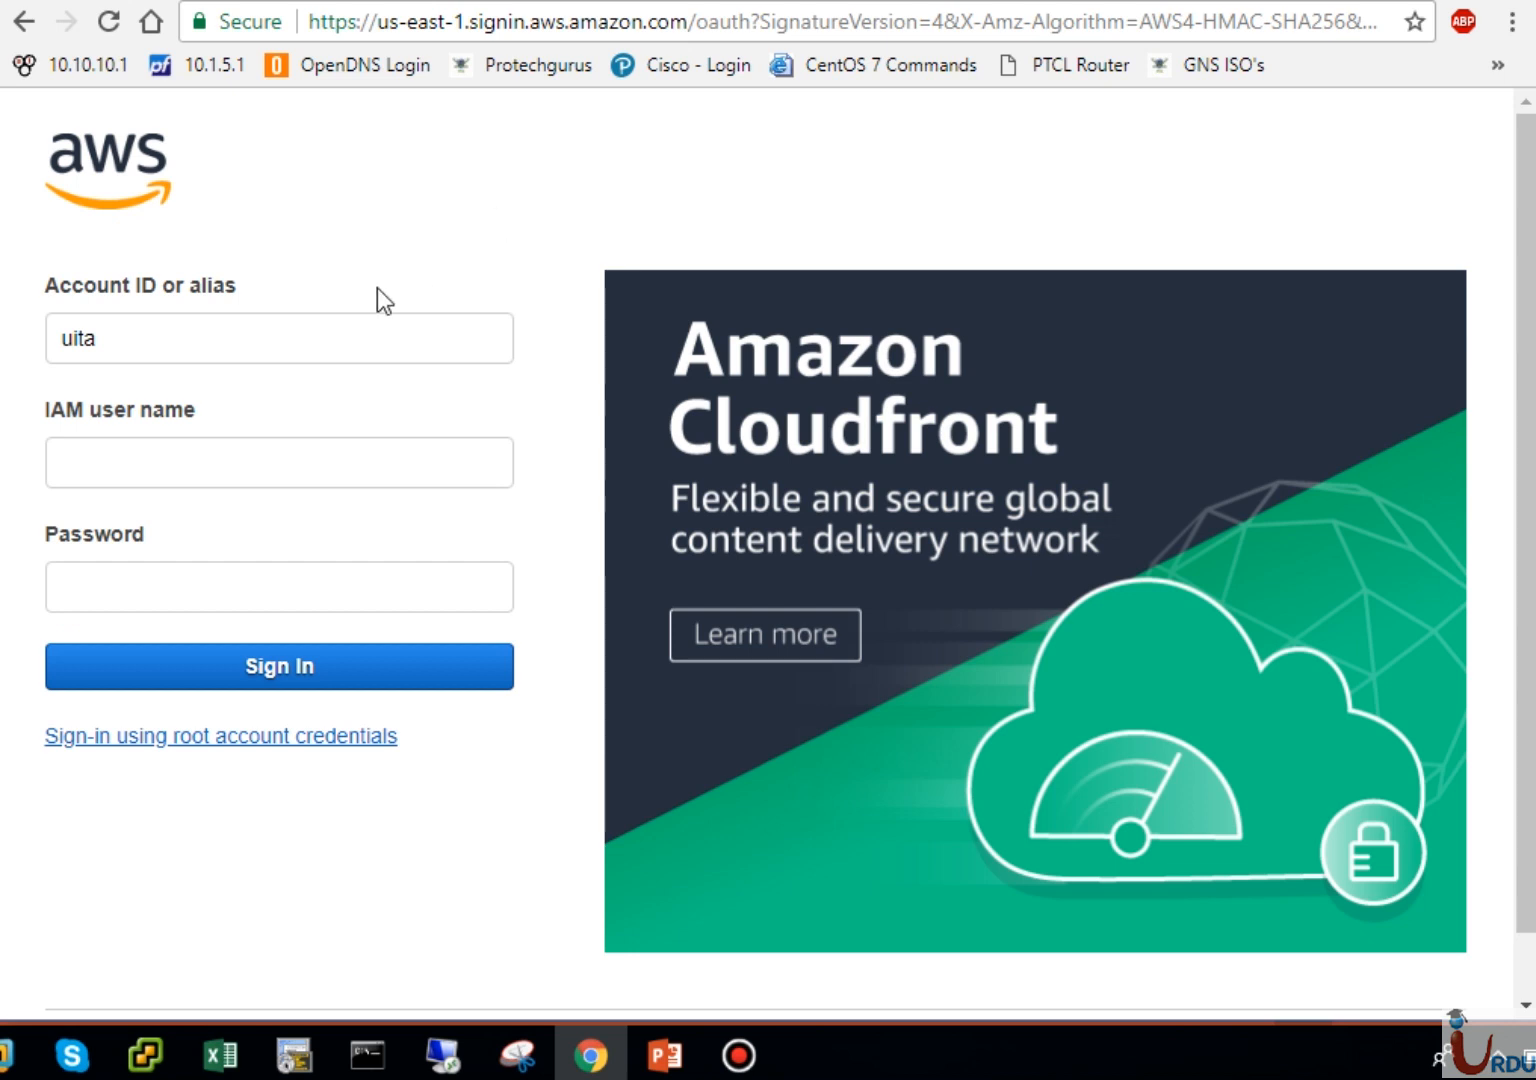
Step: Sign in to the uita account with the new IAM user name and the copied password
left_click(250, 476)
left_click(209, 578)
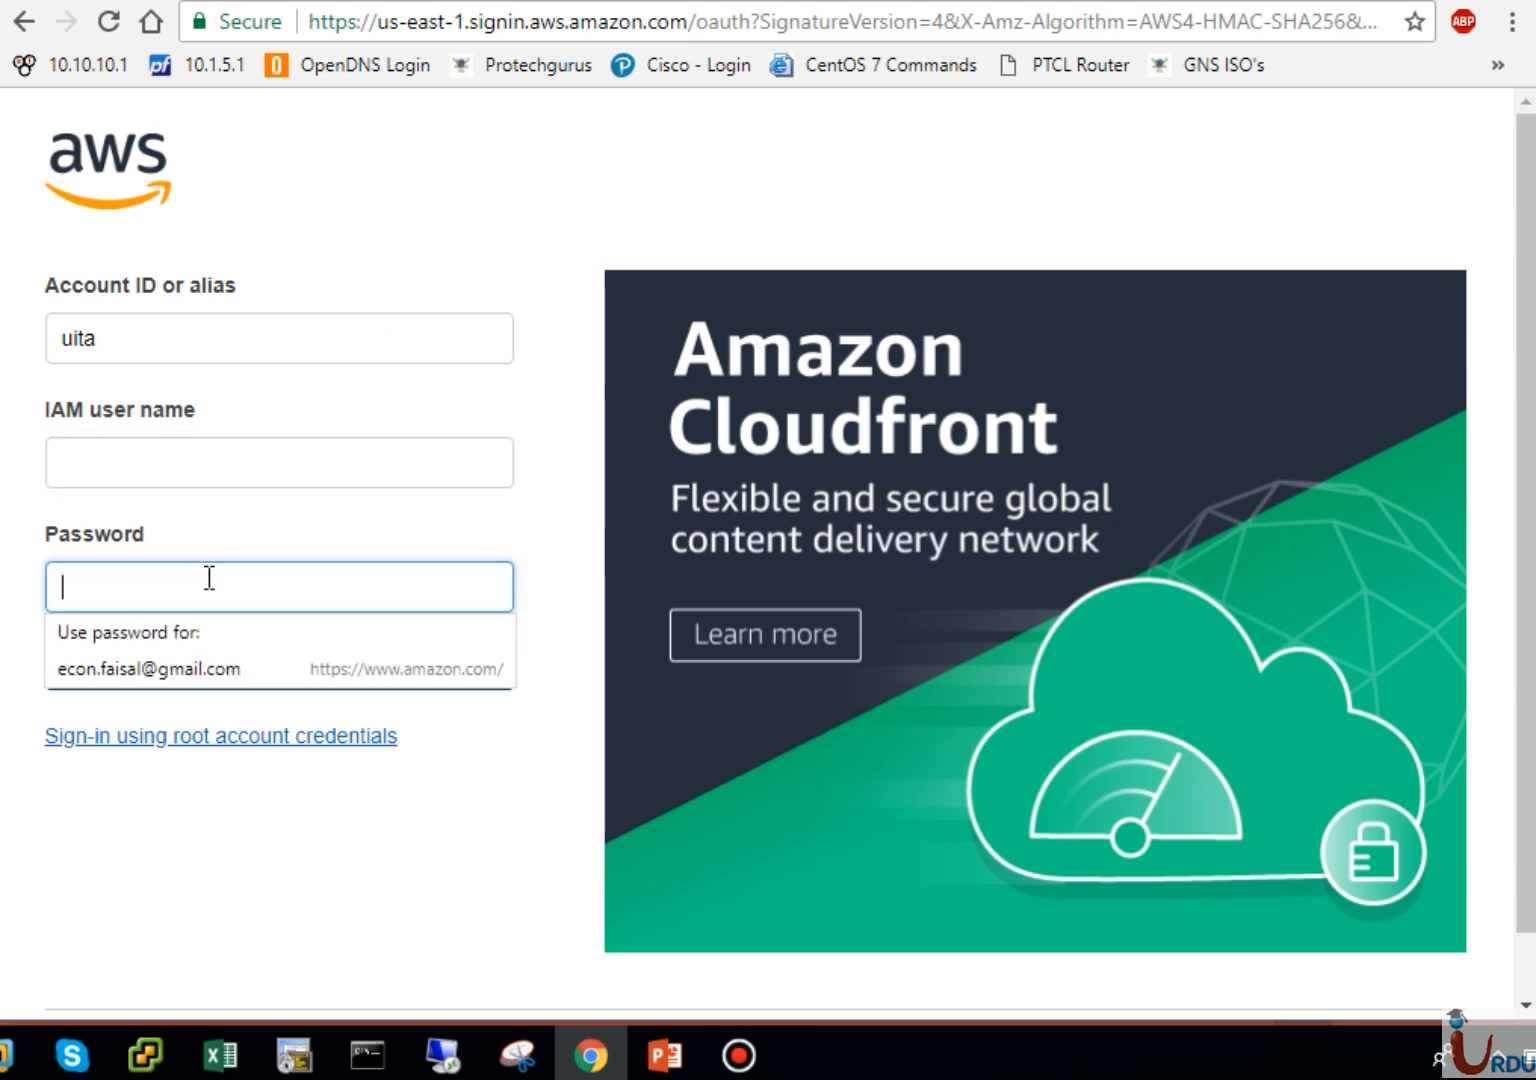
key("ctrl+v")
left_click(195, 470)
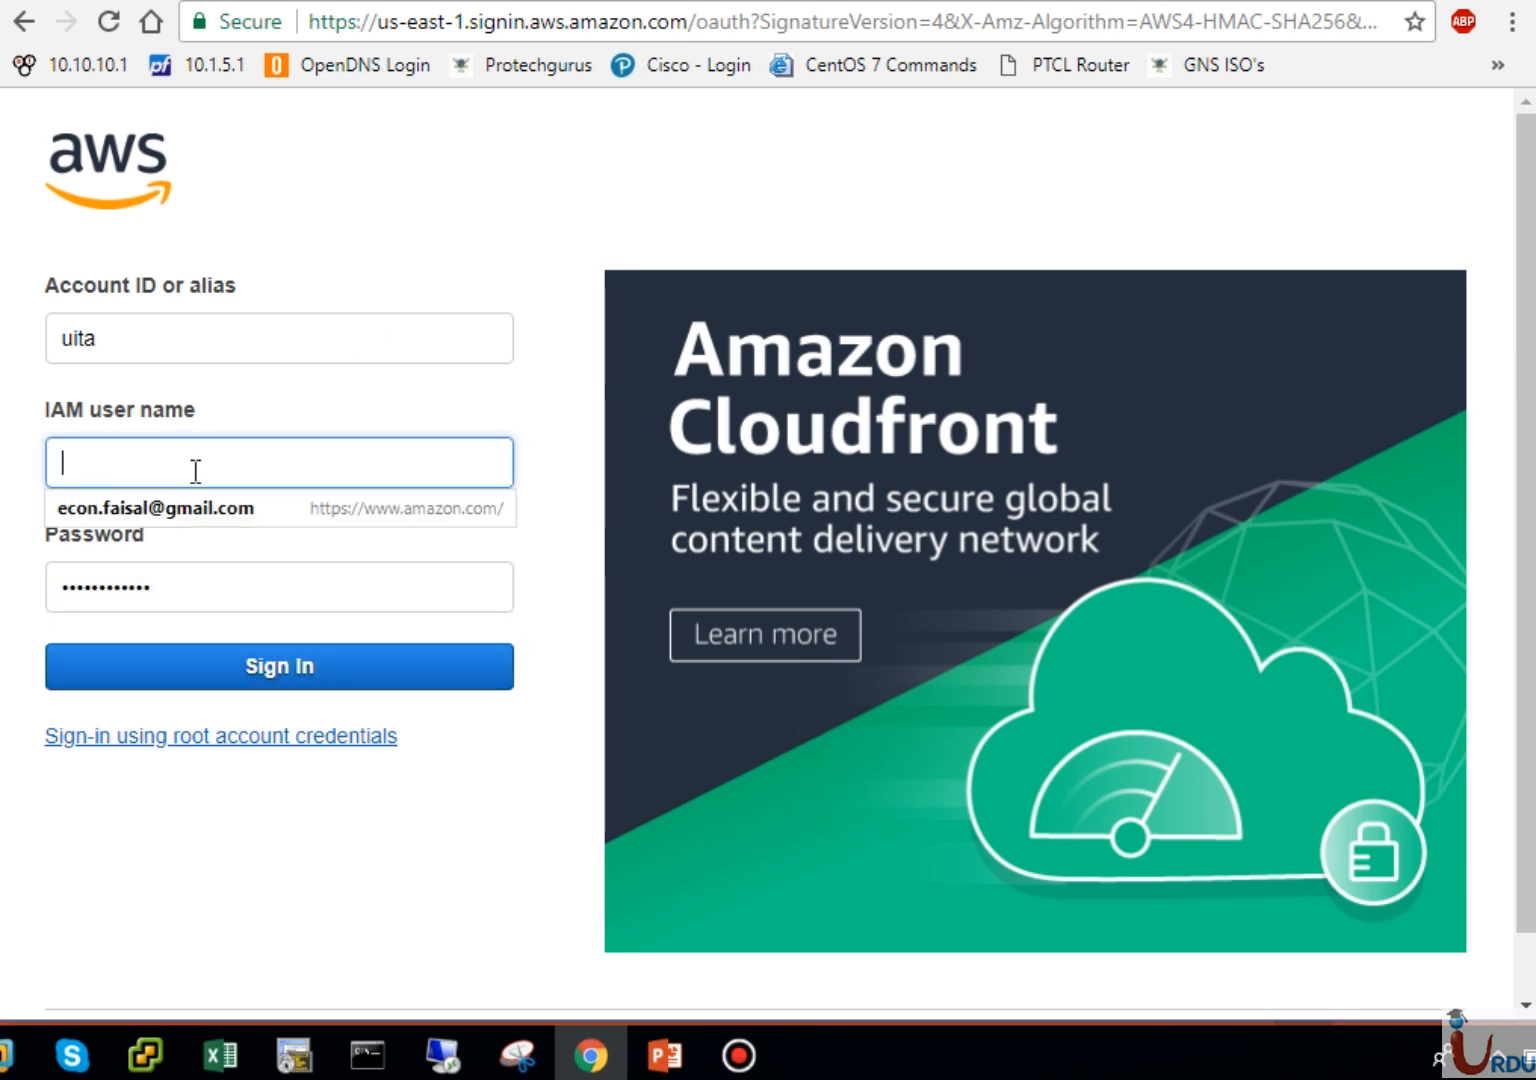
type("usman")
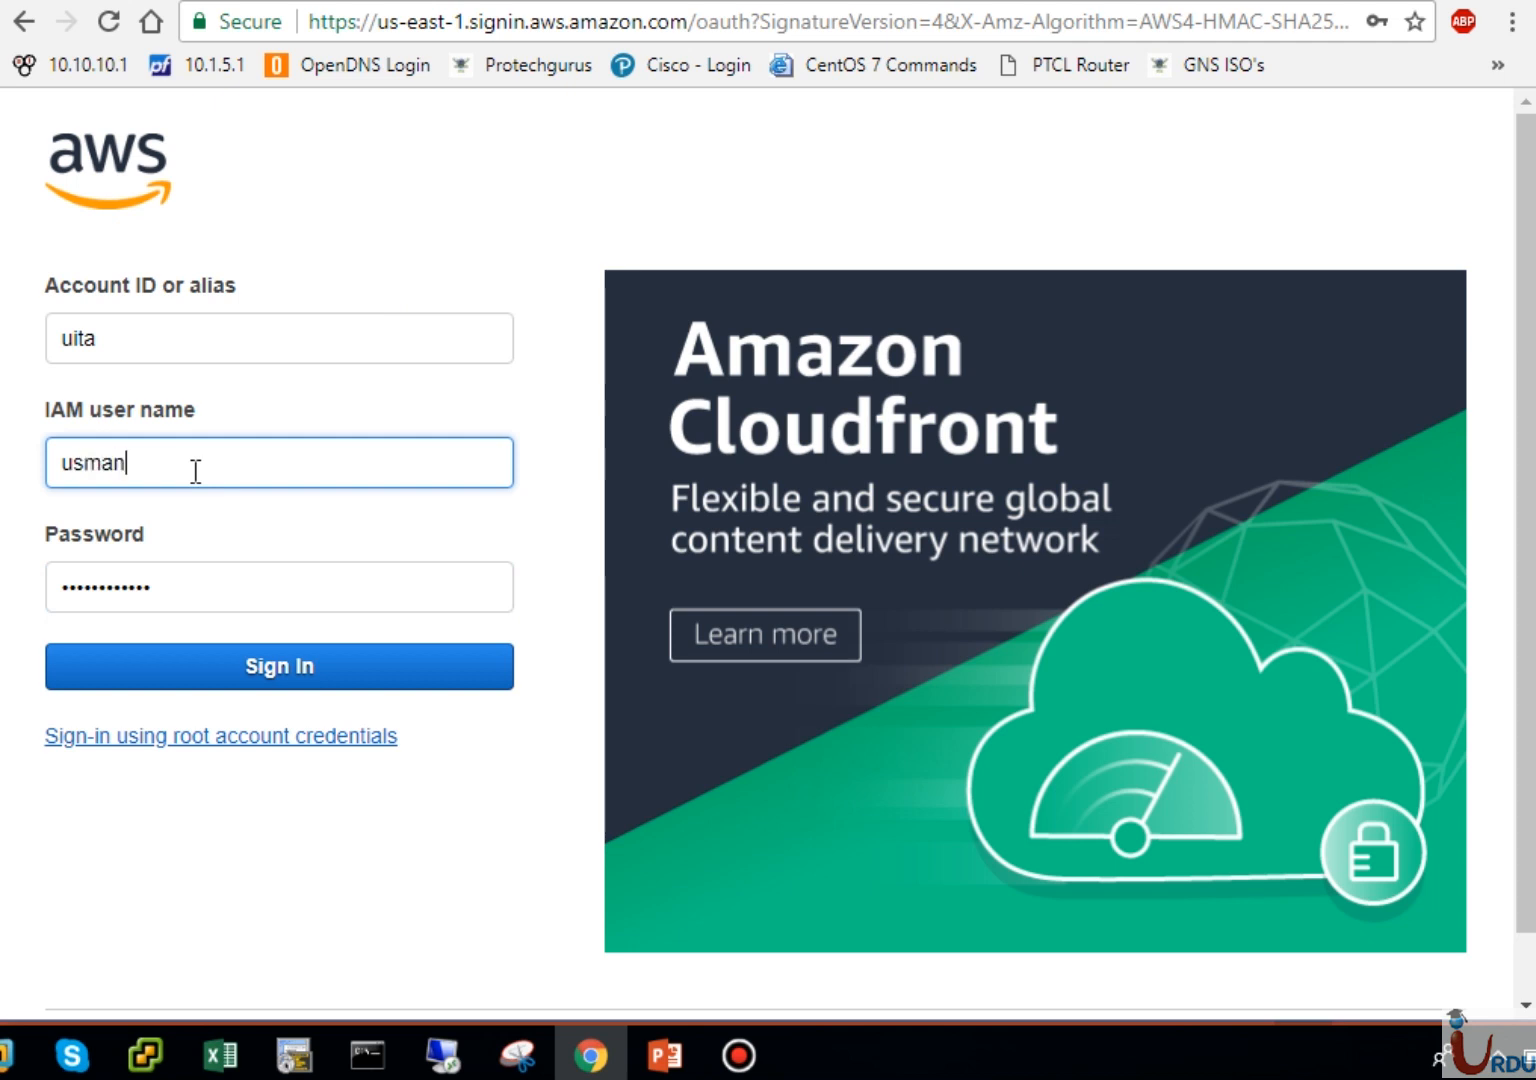
left_click(305, 688)
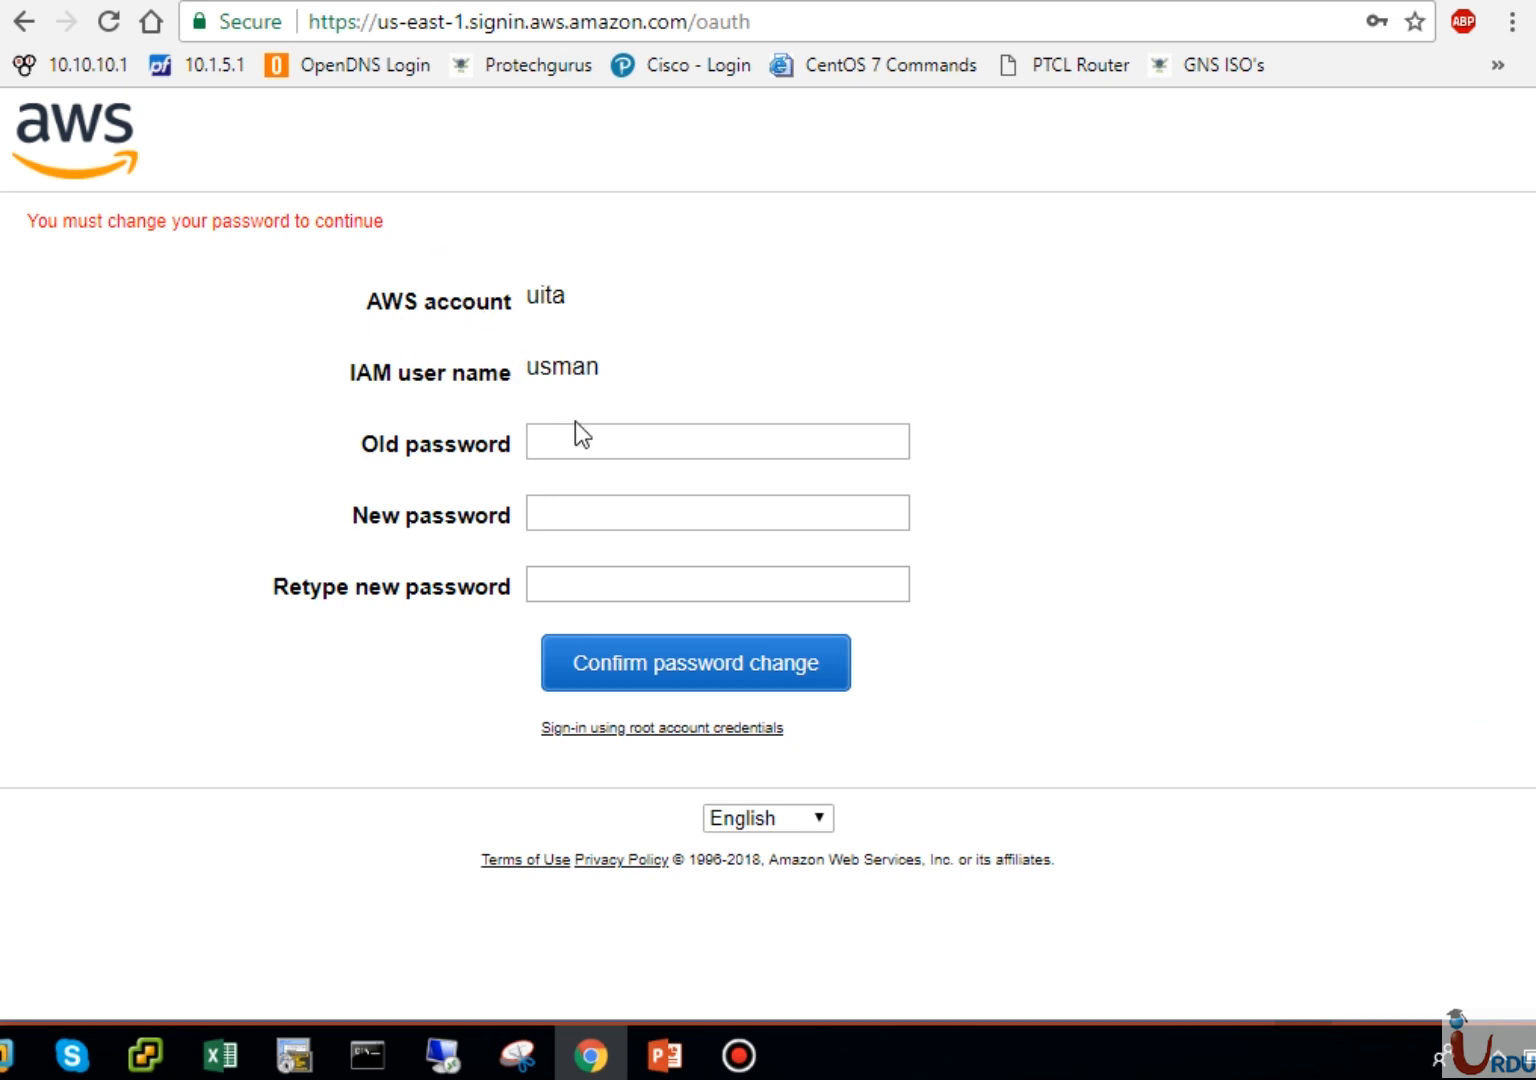
Step: Change the IAM user's password by entering the old and new passwords, and decline saving it in the browser
left_click(579, 447)
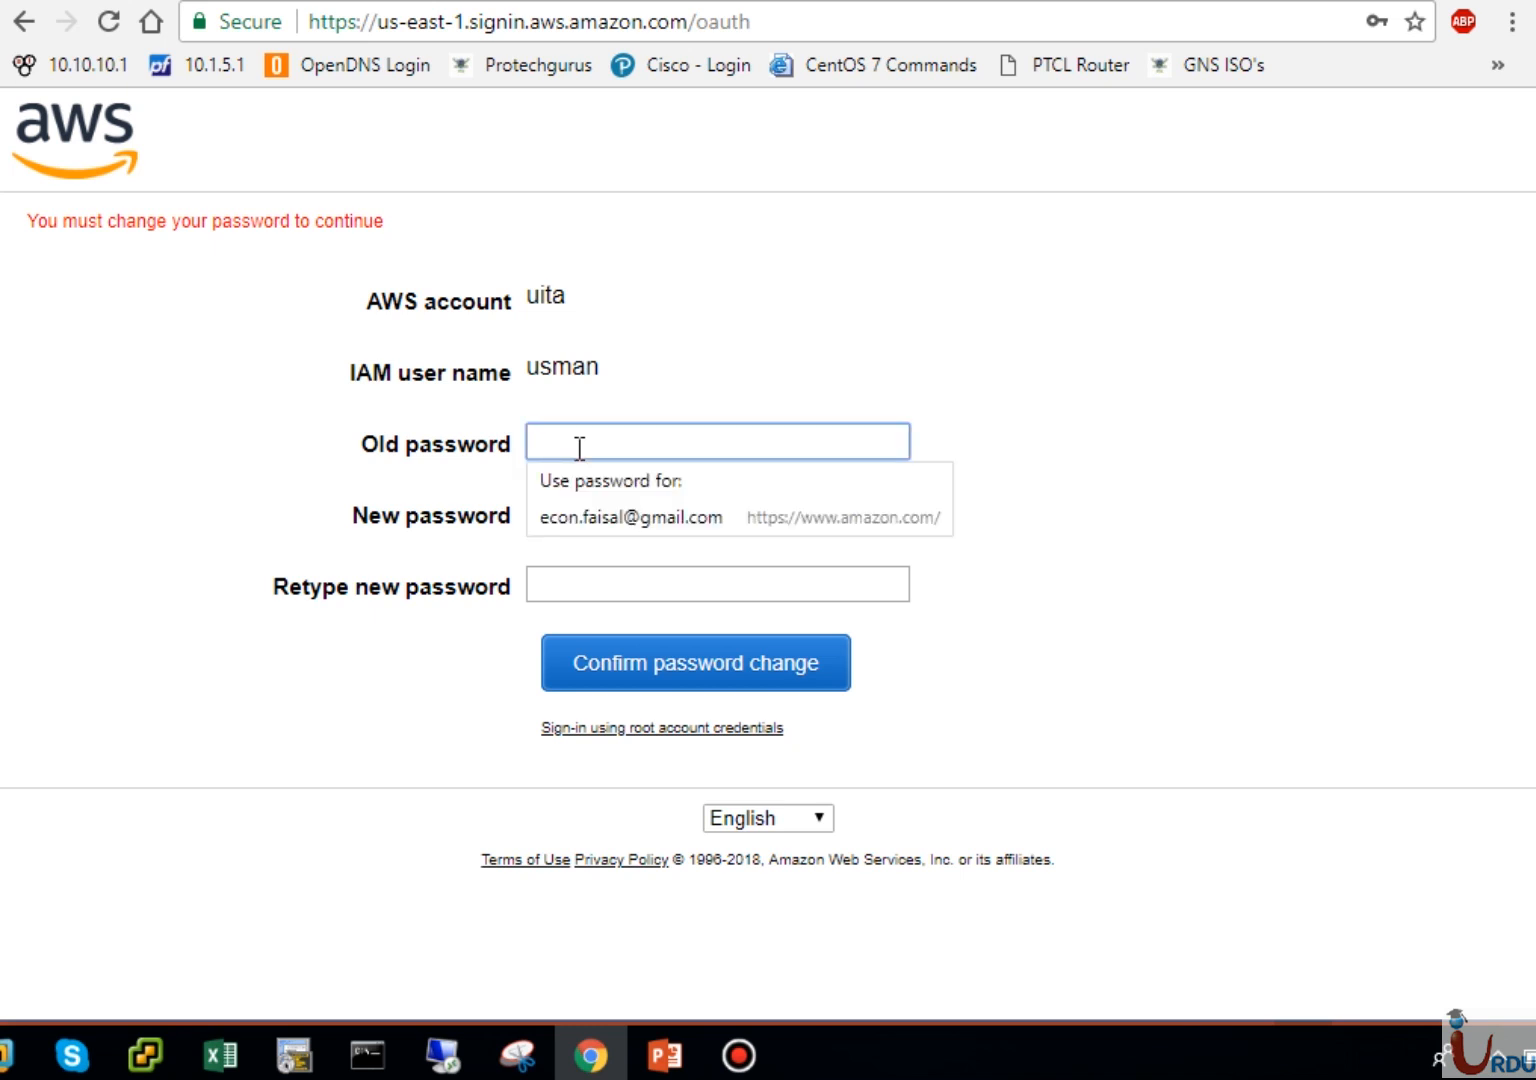
key("ctrl+v")
left_click(601, 511)
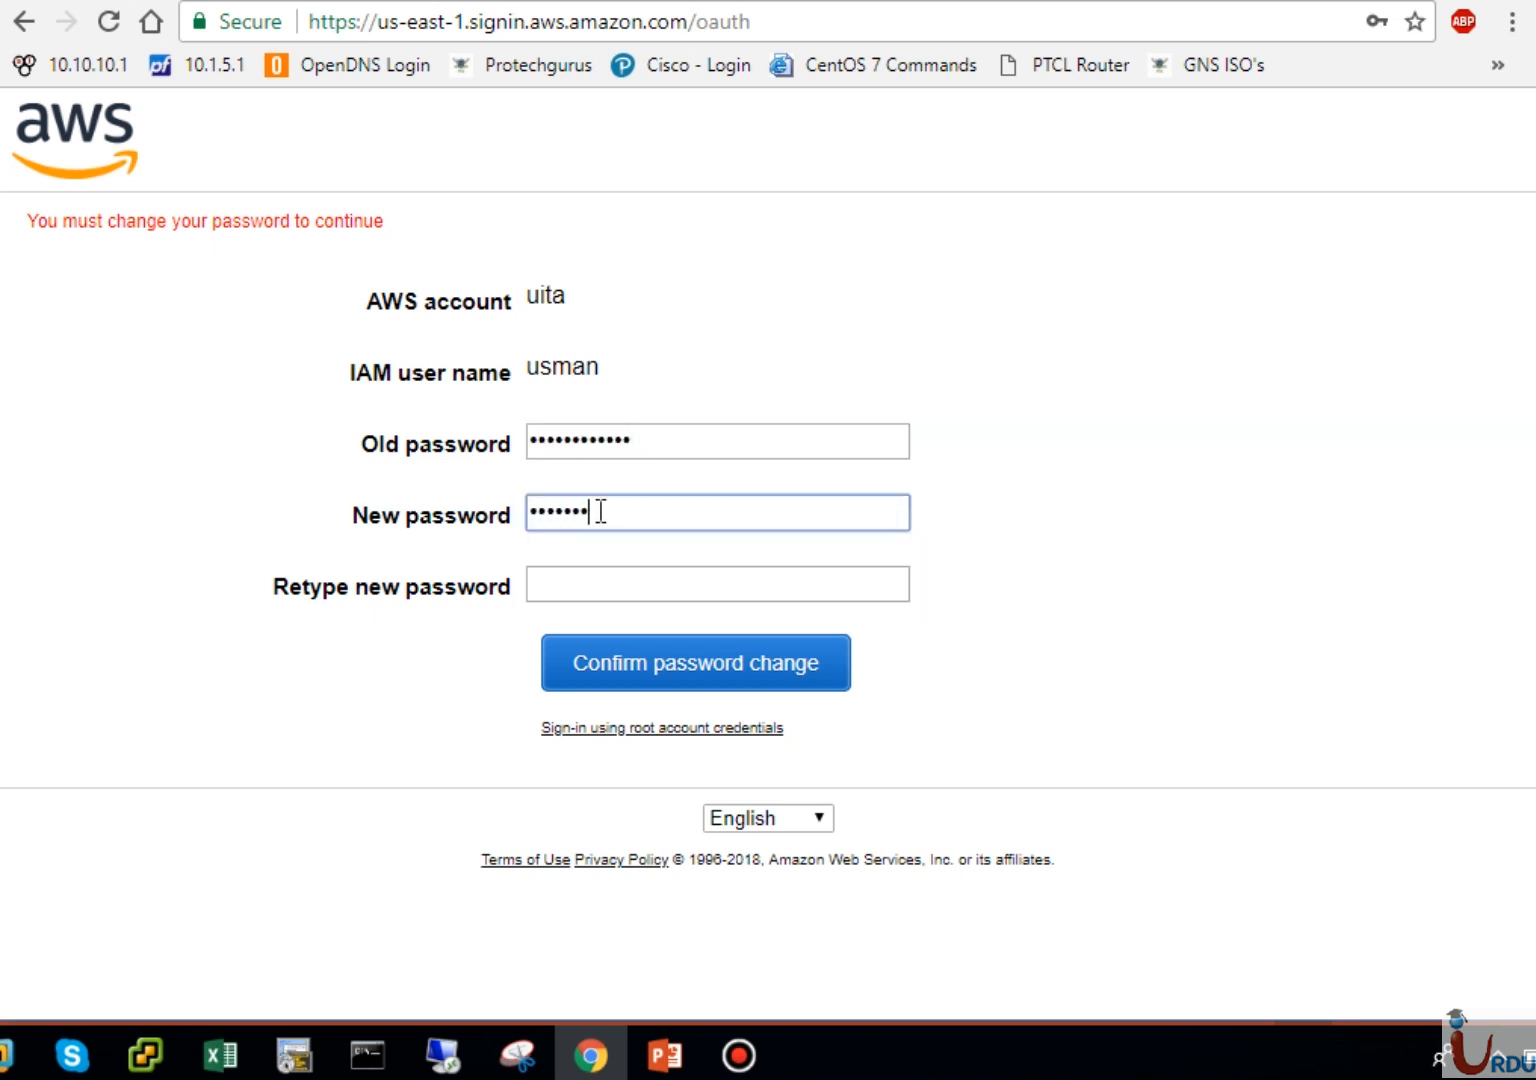
key("Tab")
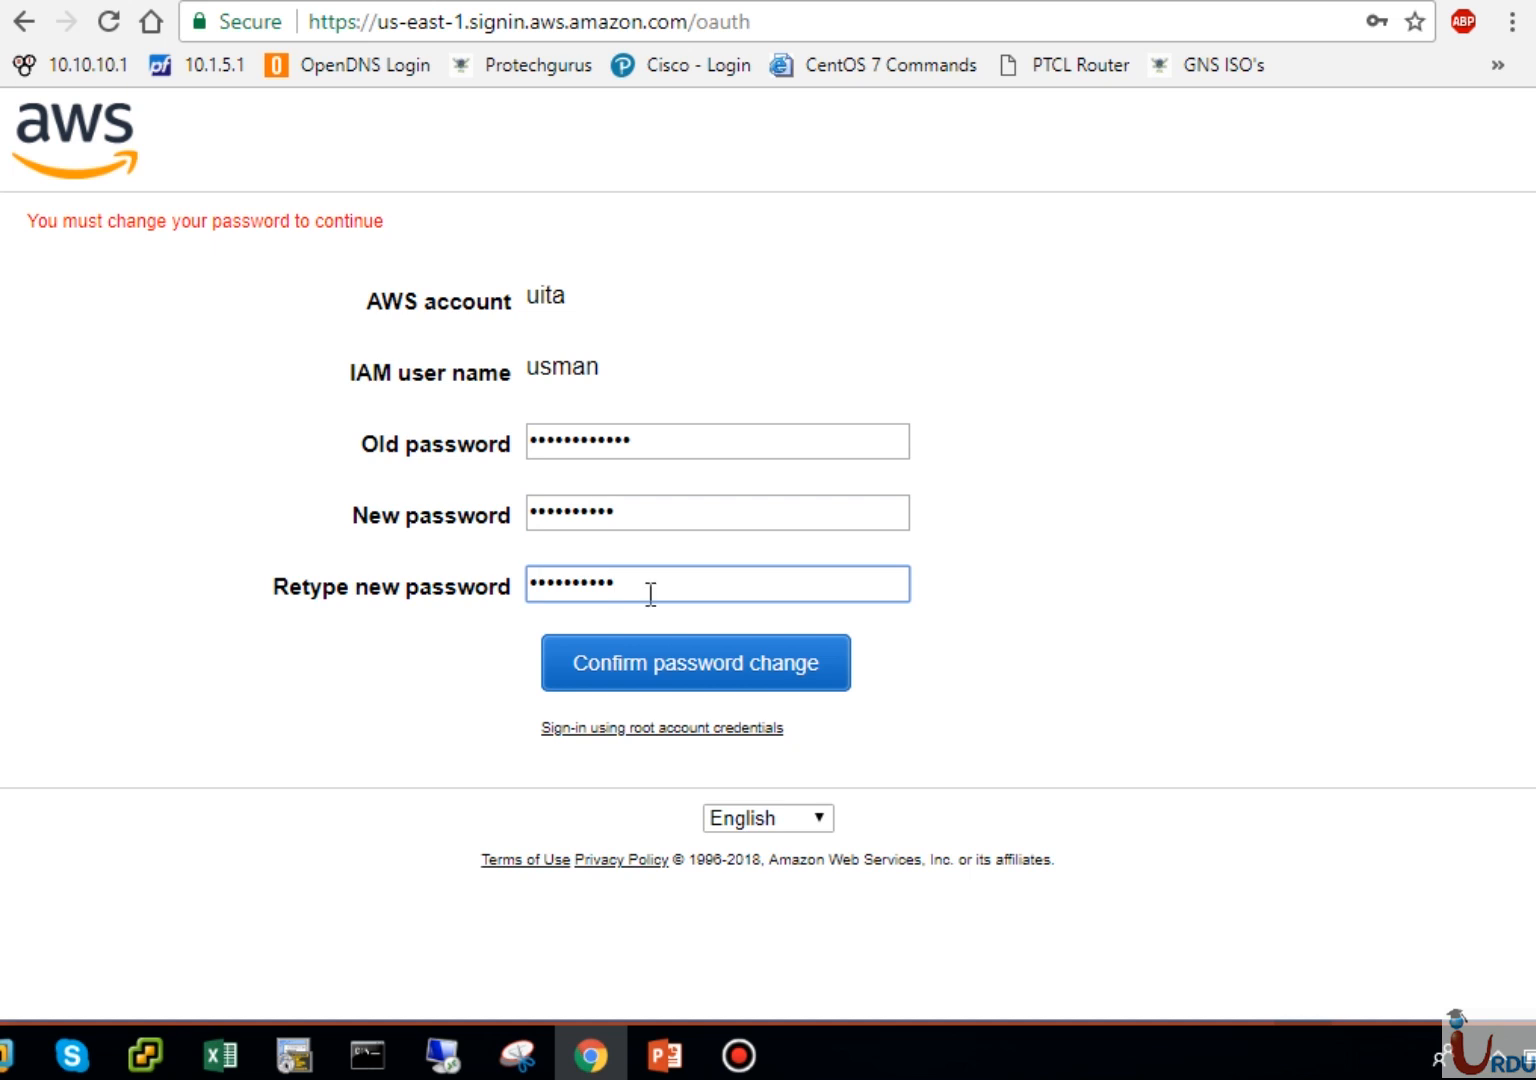
left_click(703, 665)
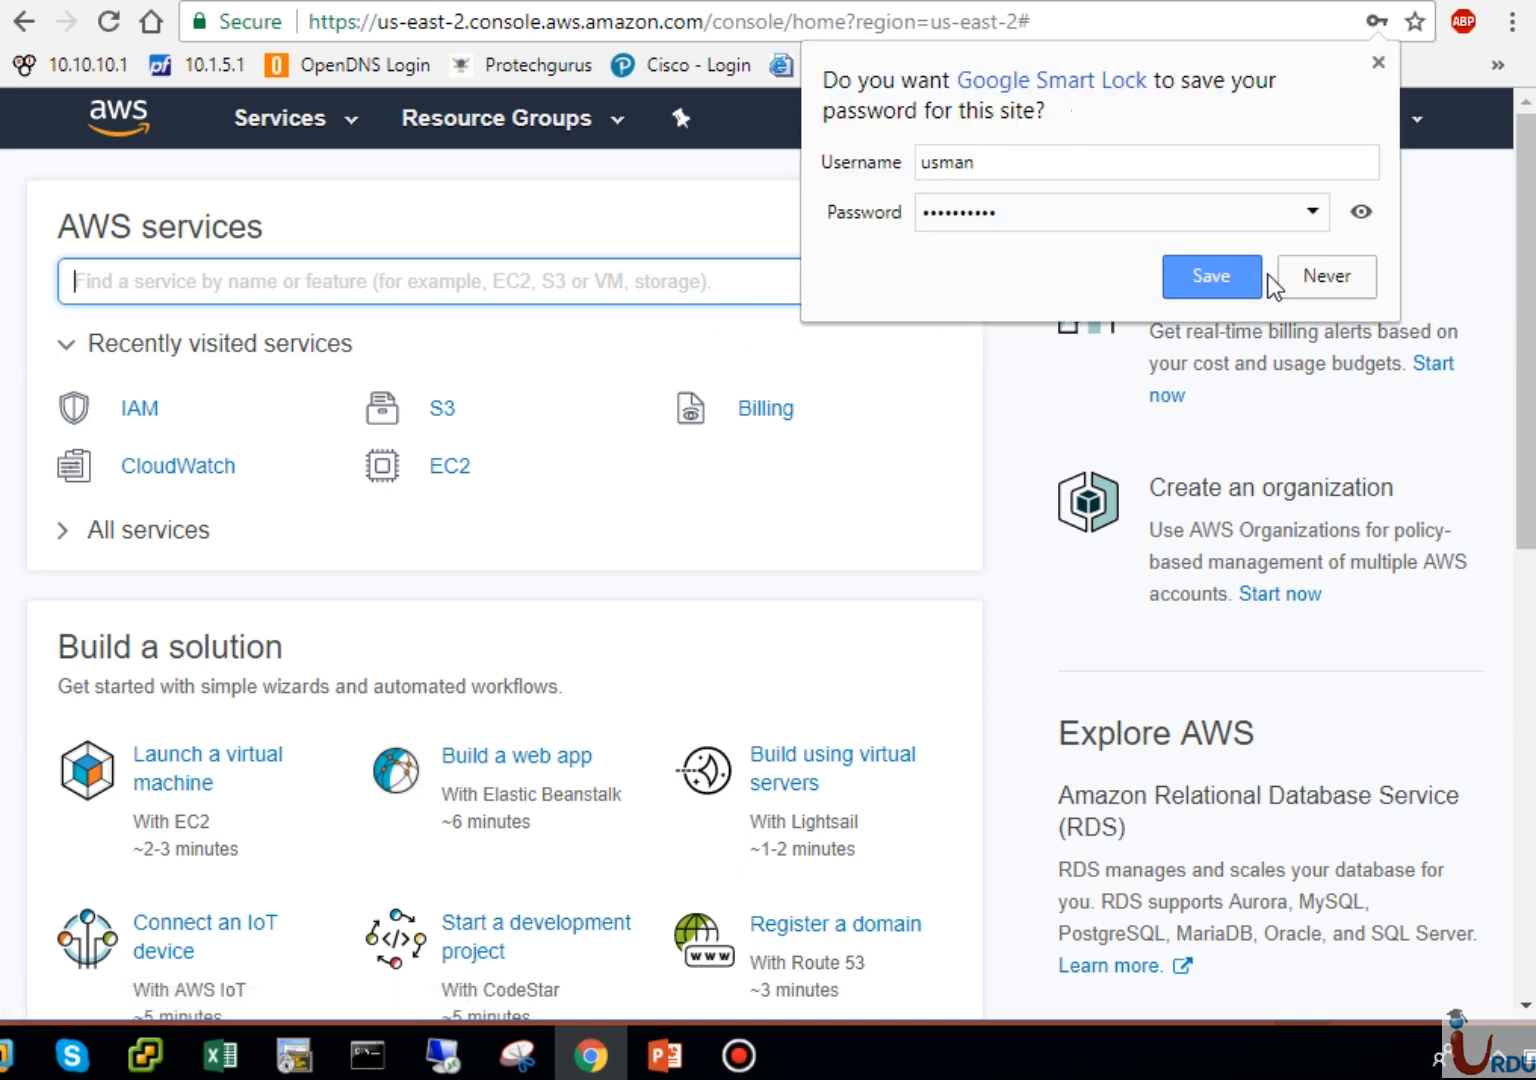
left_click(1310, 276)
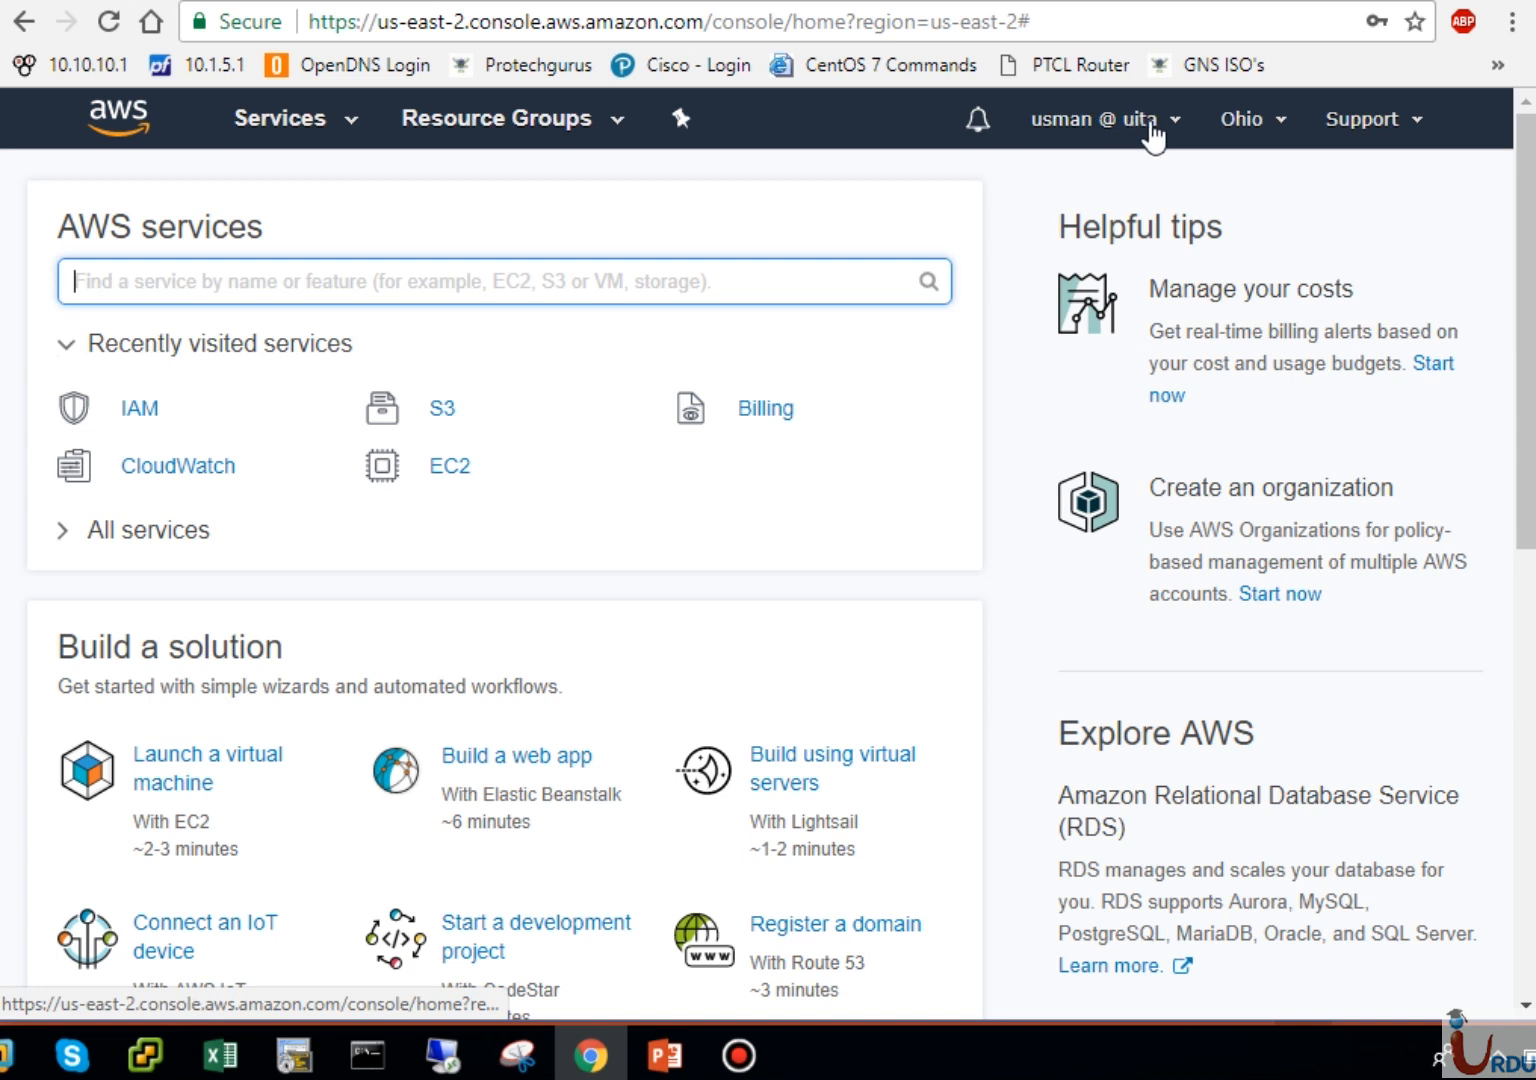
Step: Check the IAM user's access to the billing dashboard and to the S3 service
left_click(1153, 126)
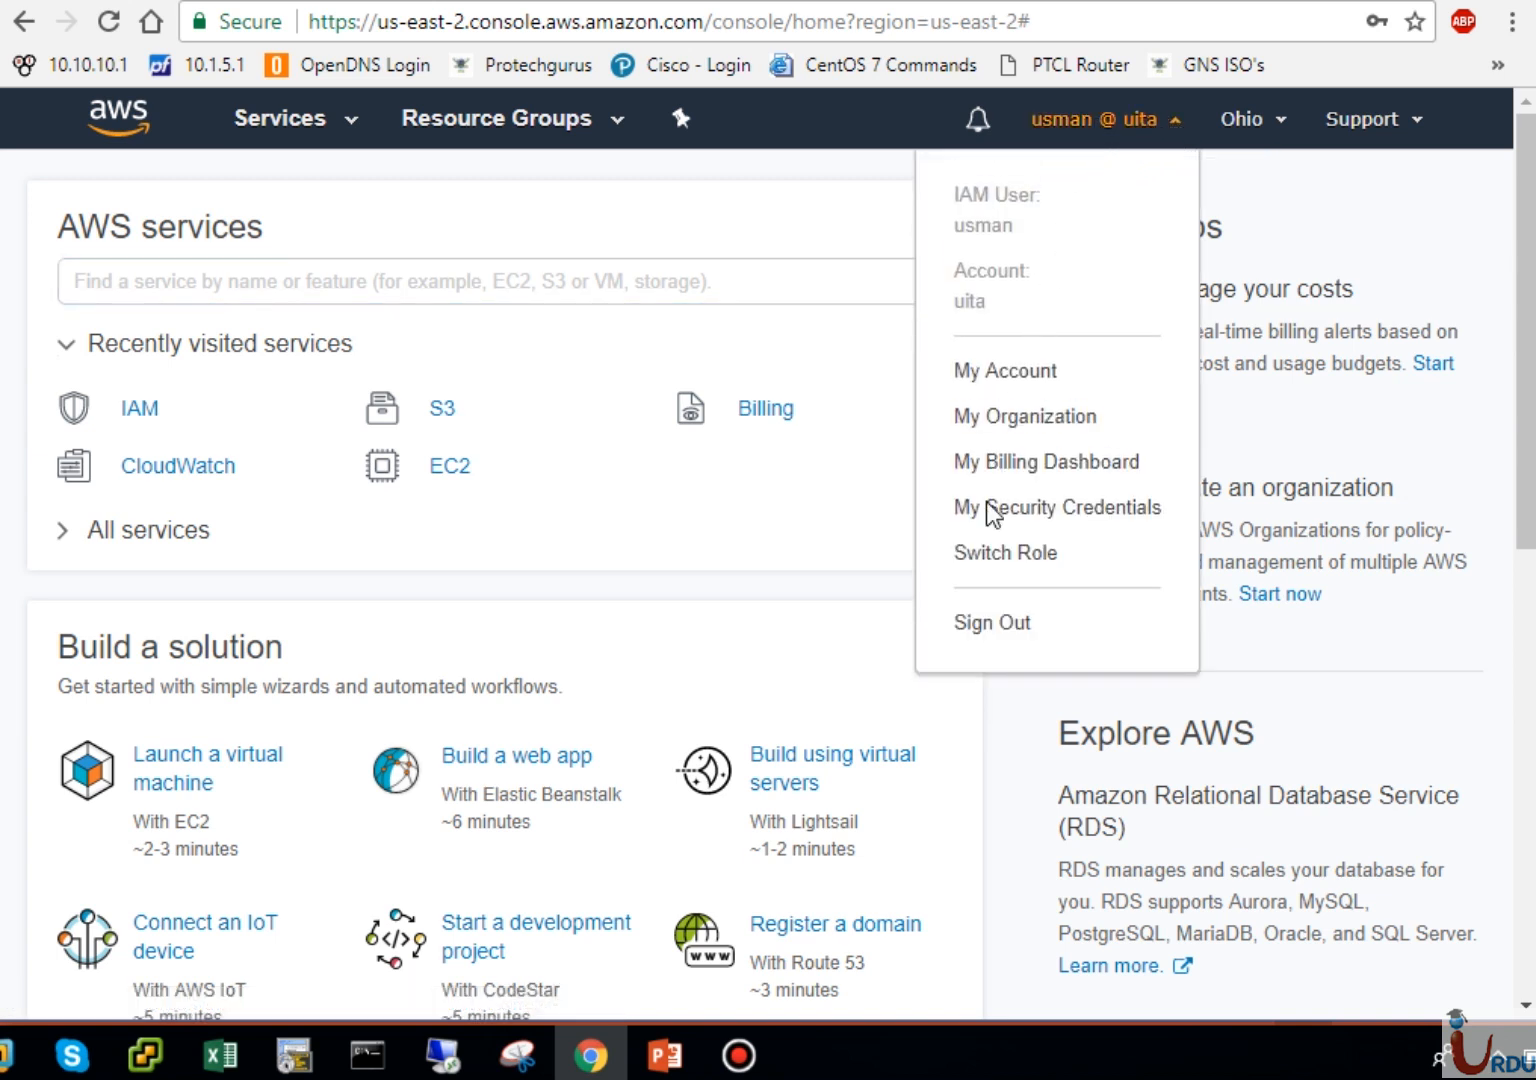
left_click(699, 190)
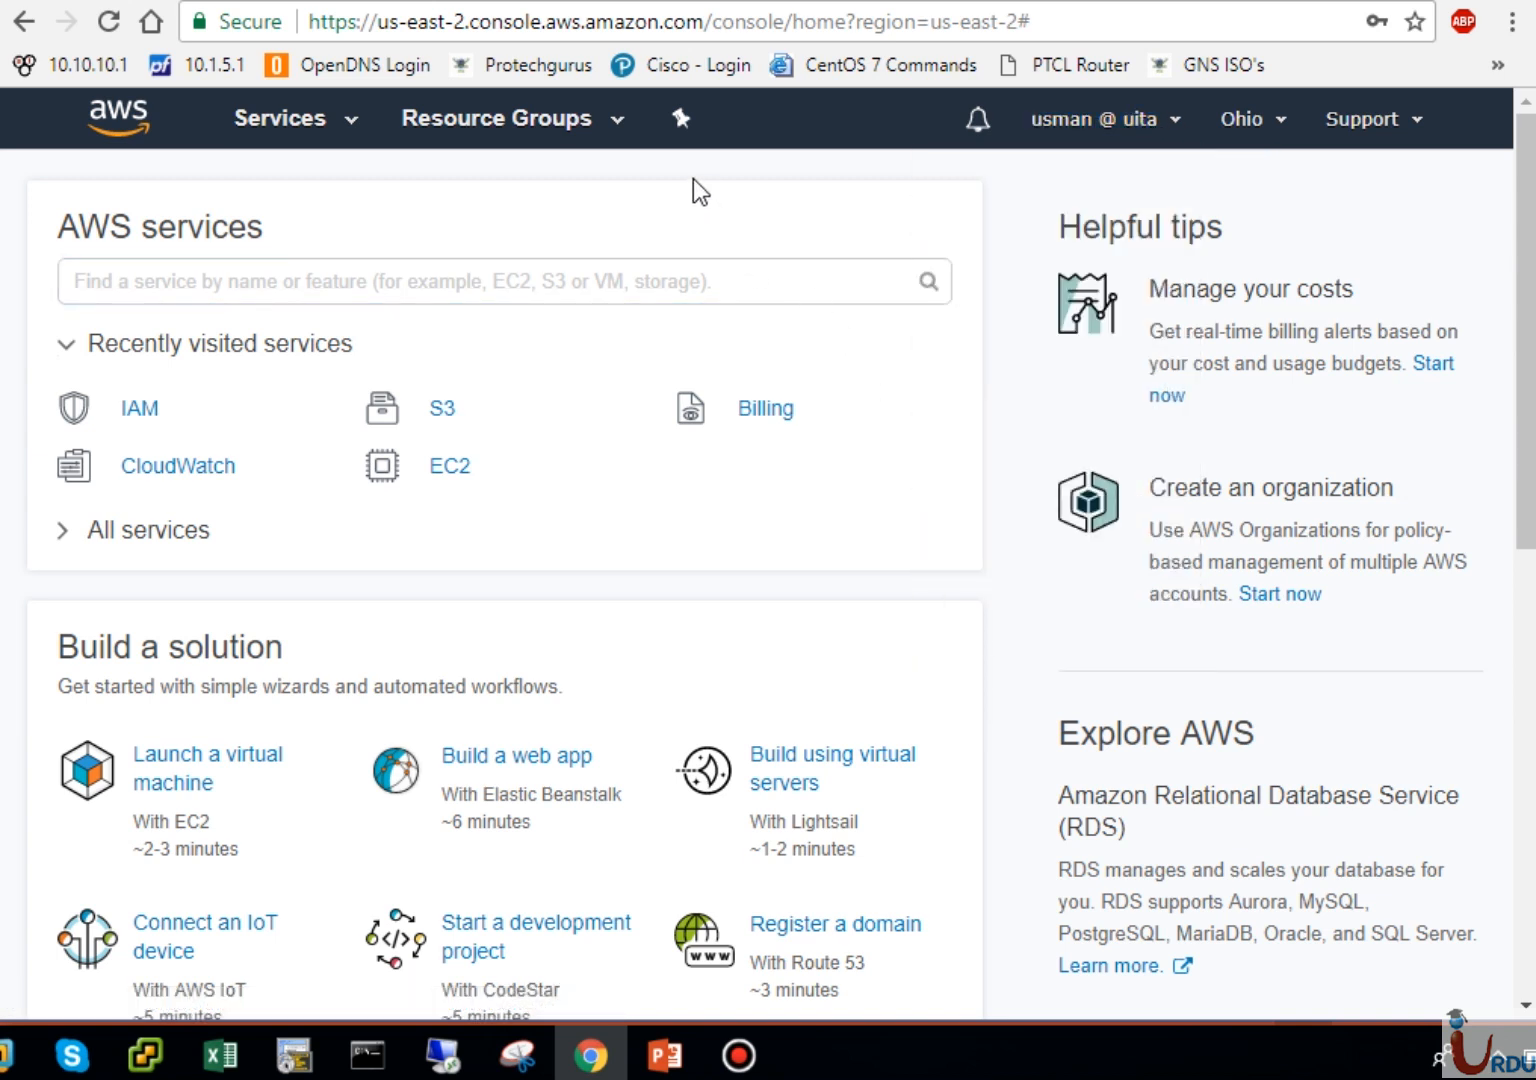
left_click(1100, 138)
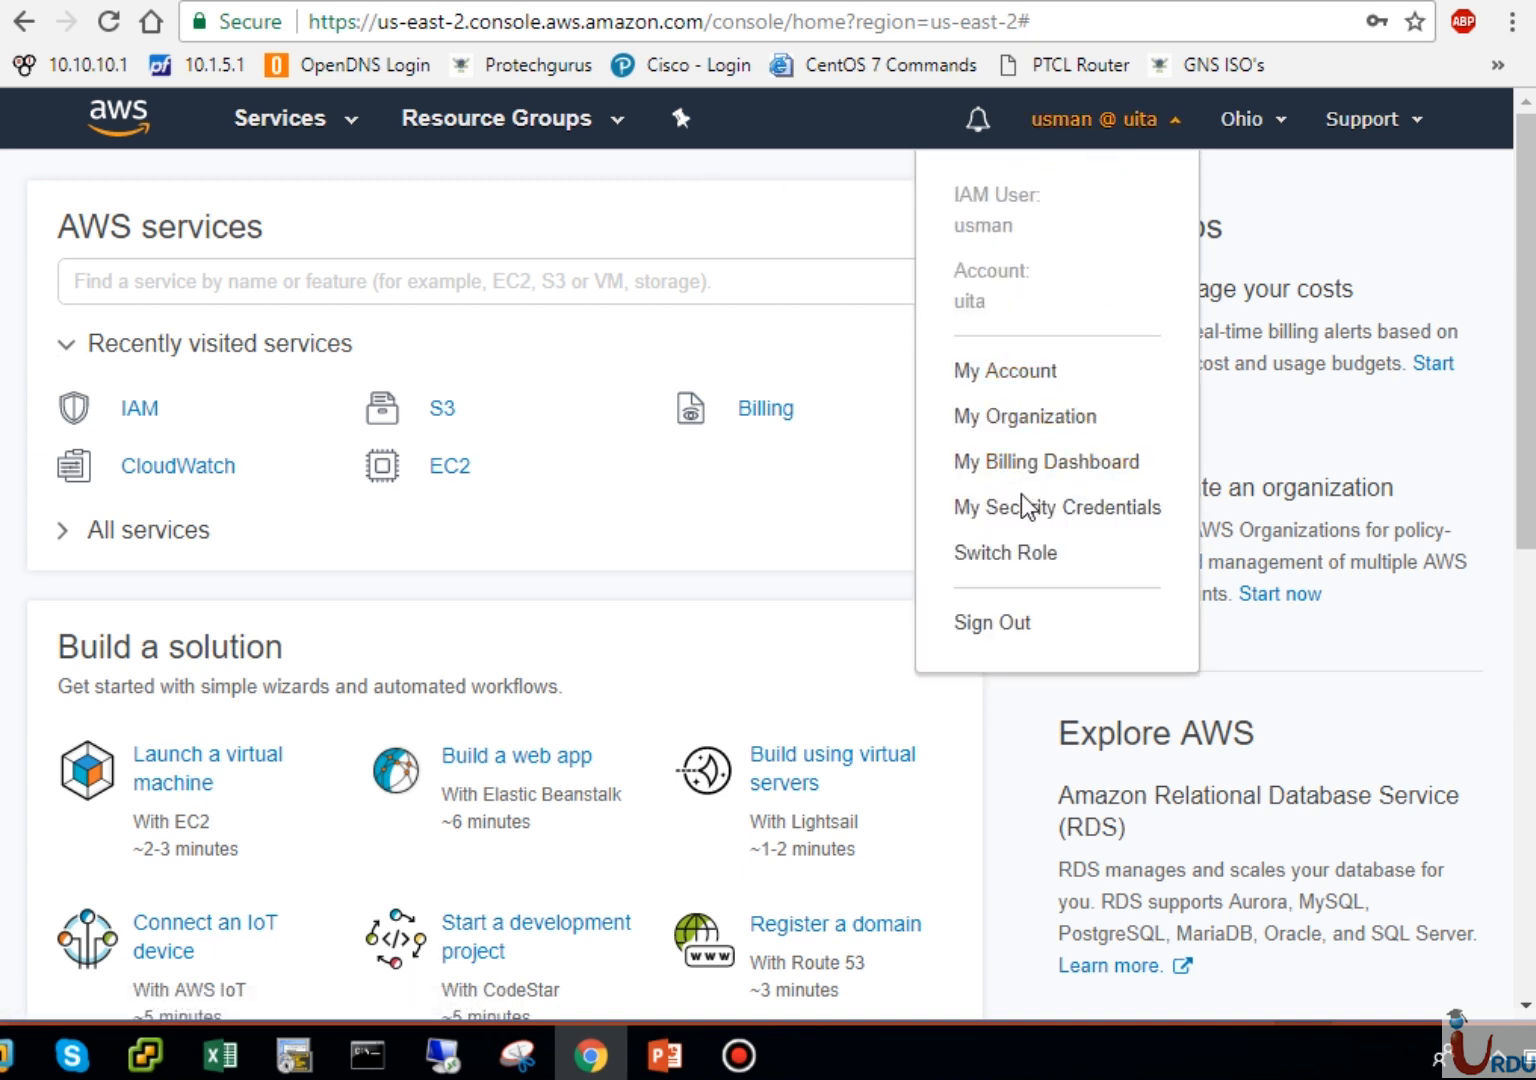
left_click(1026, 461)
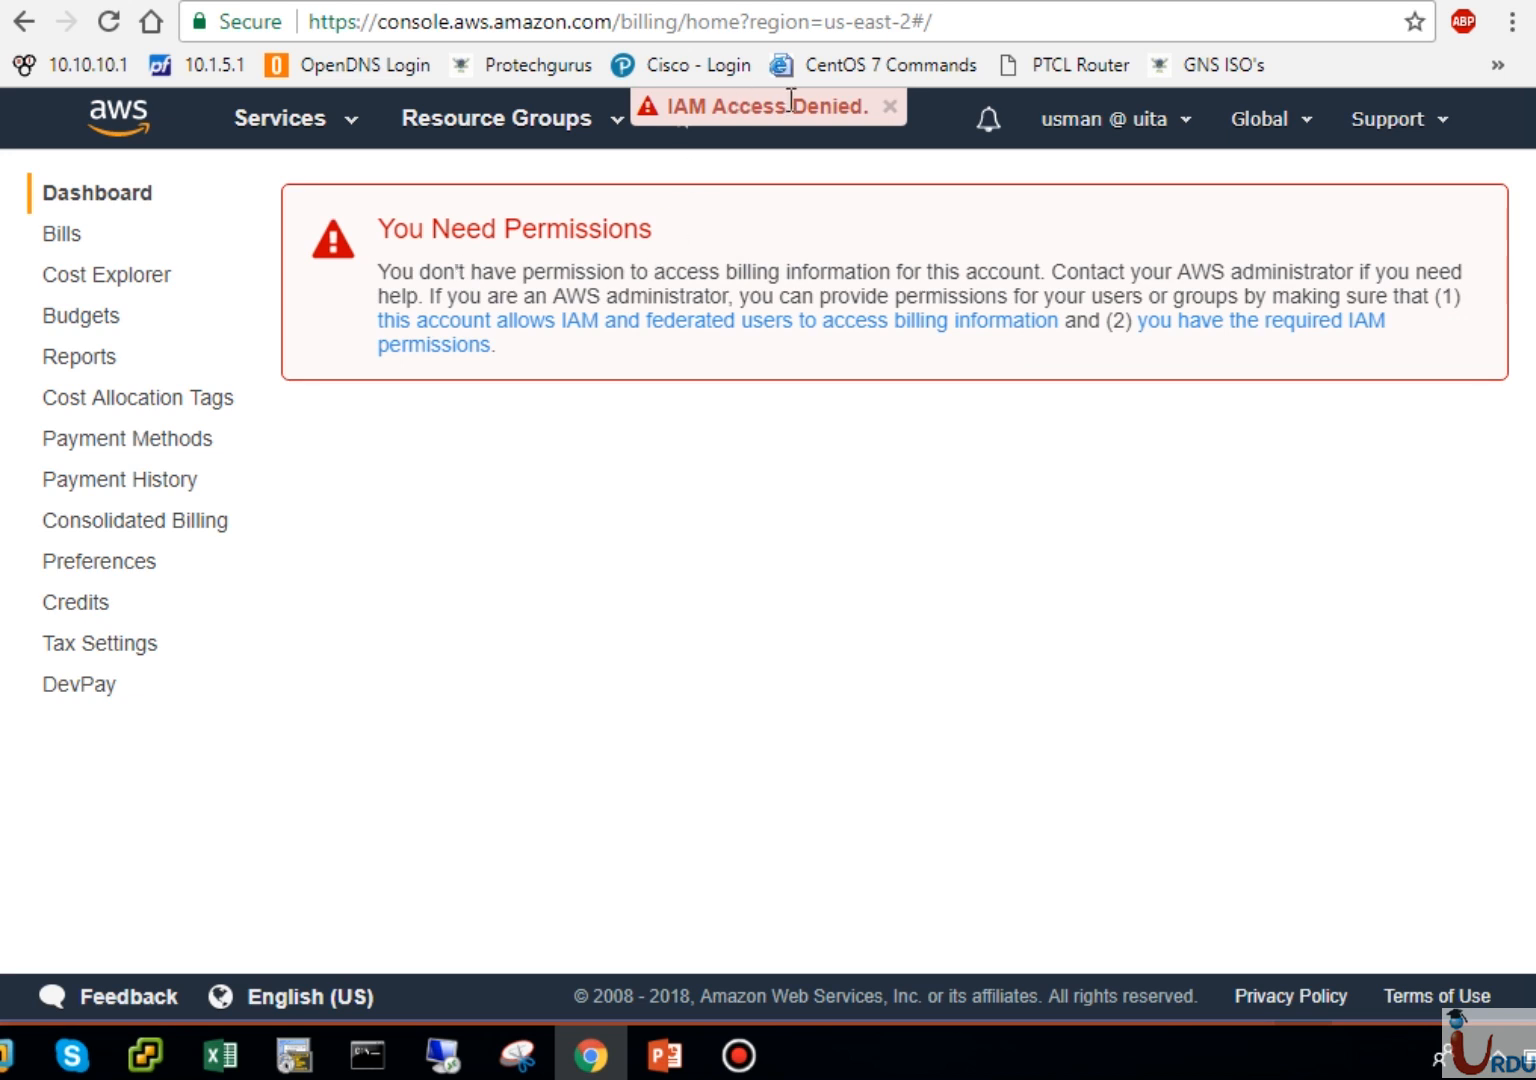
left_click(302, 130)
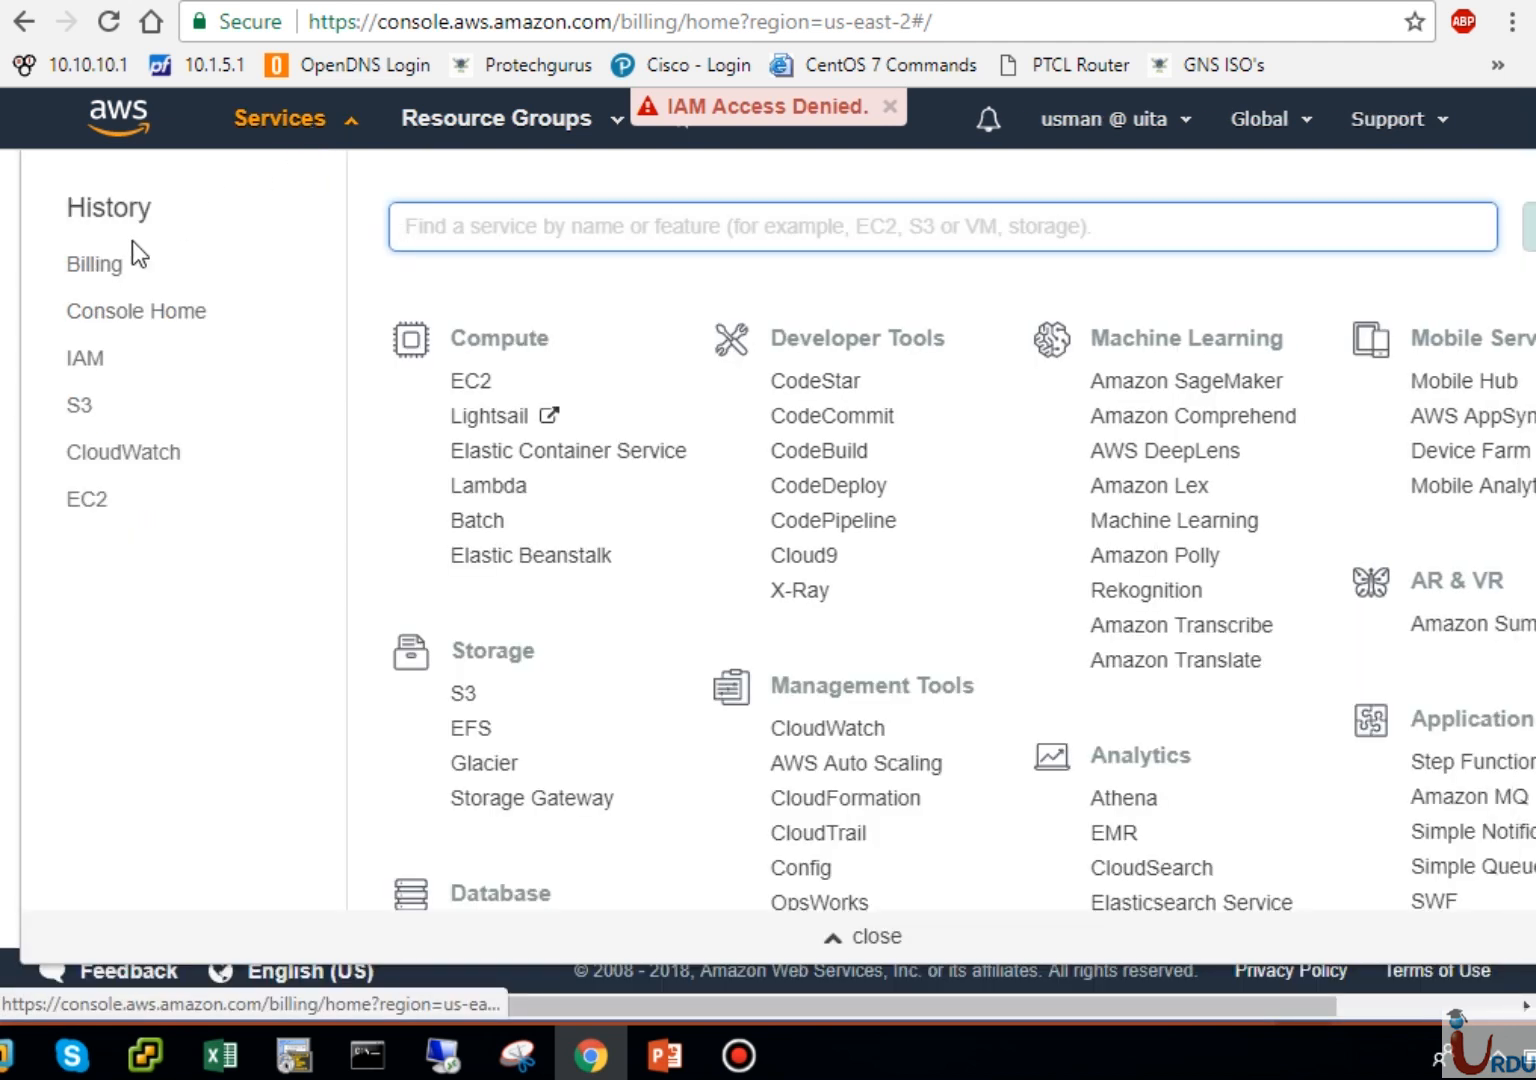
left_click(85, 404)
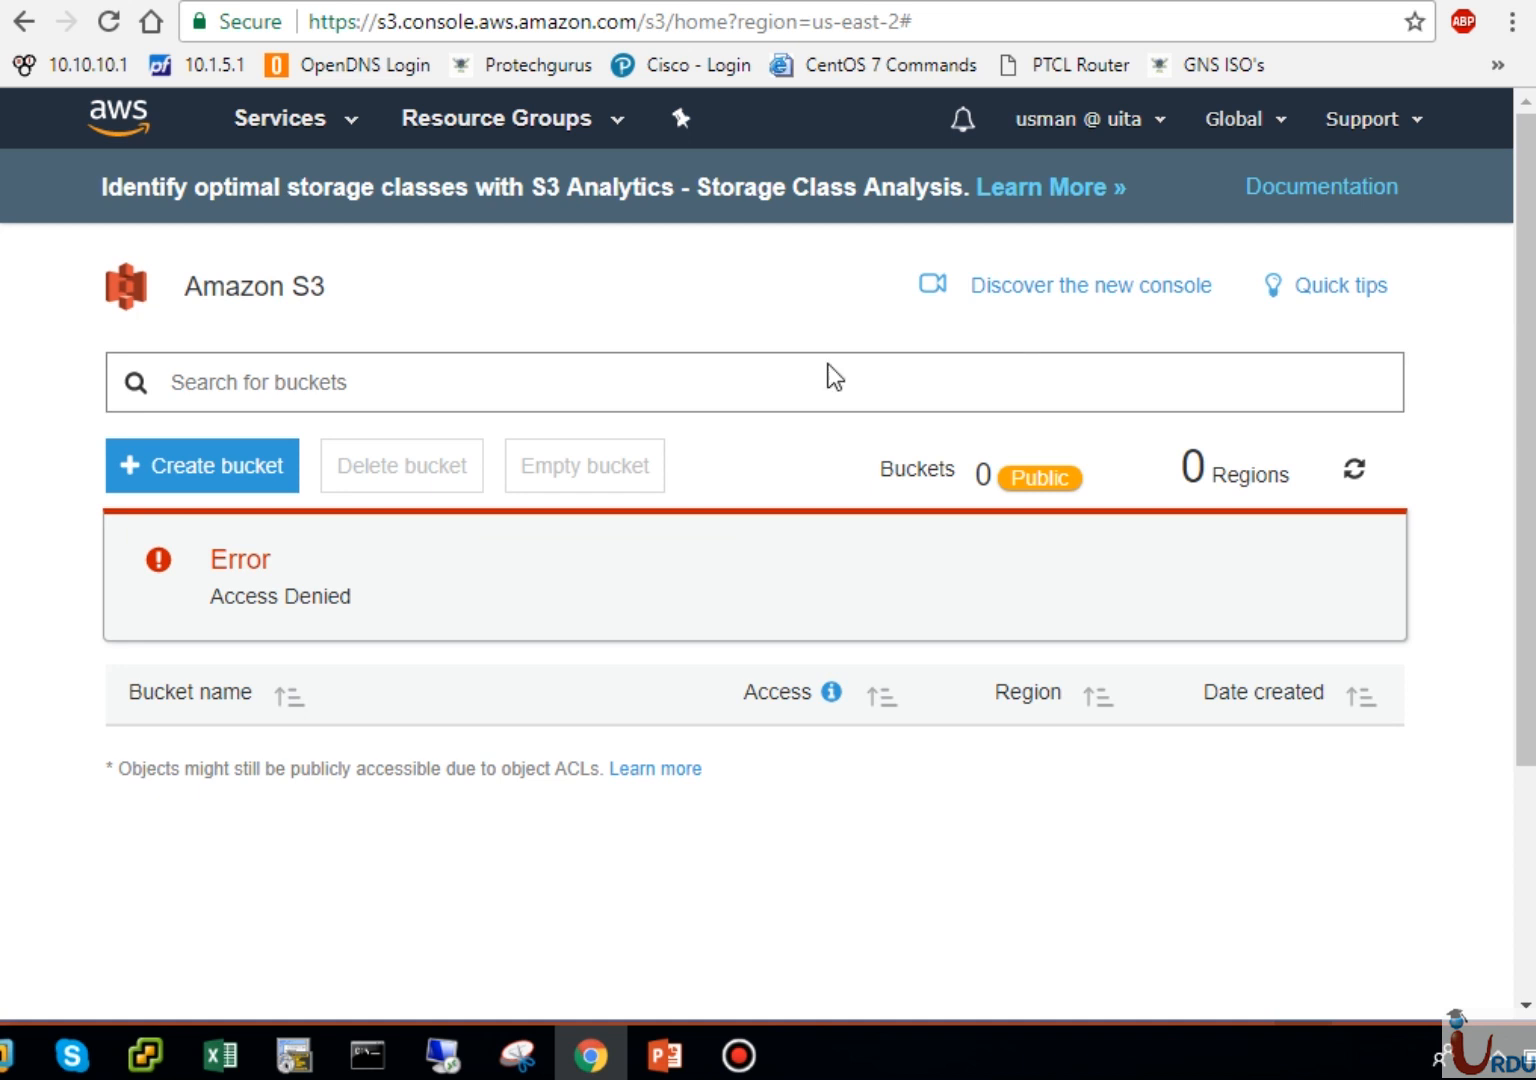
Step: Open the running instances list in EC2 and enlarge the instance table area
left_click(316, 122)
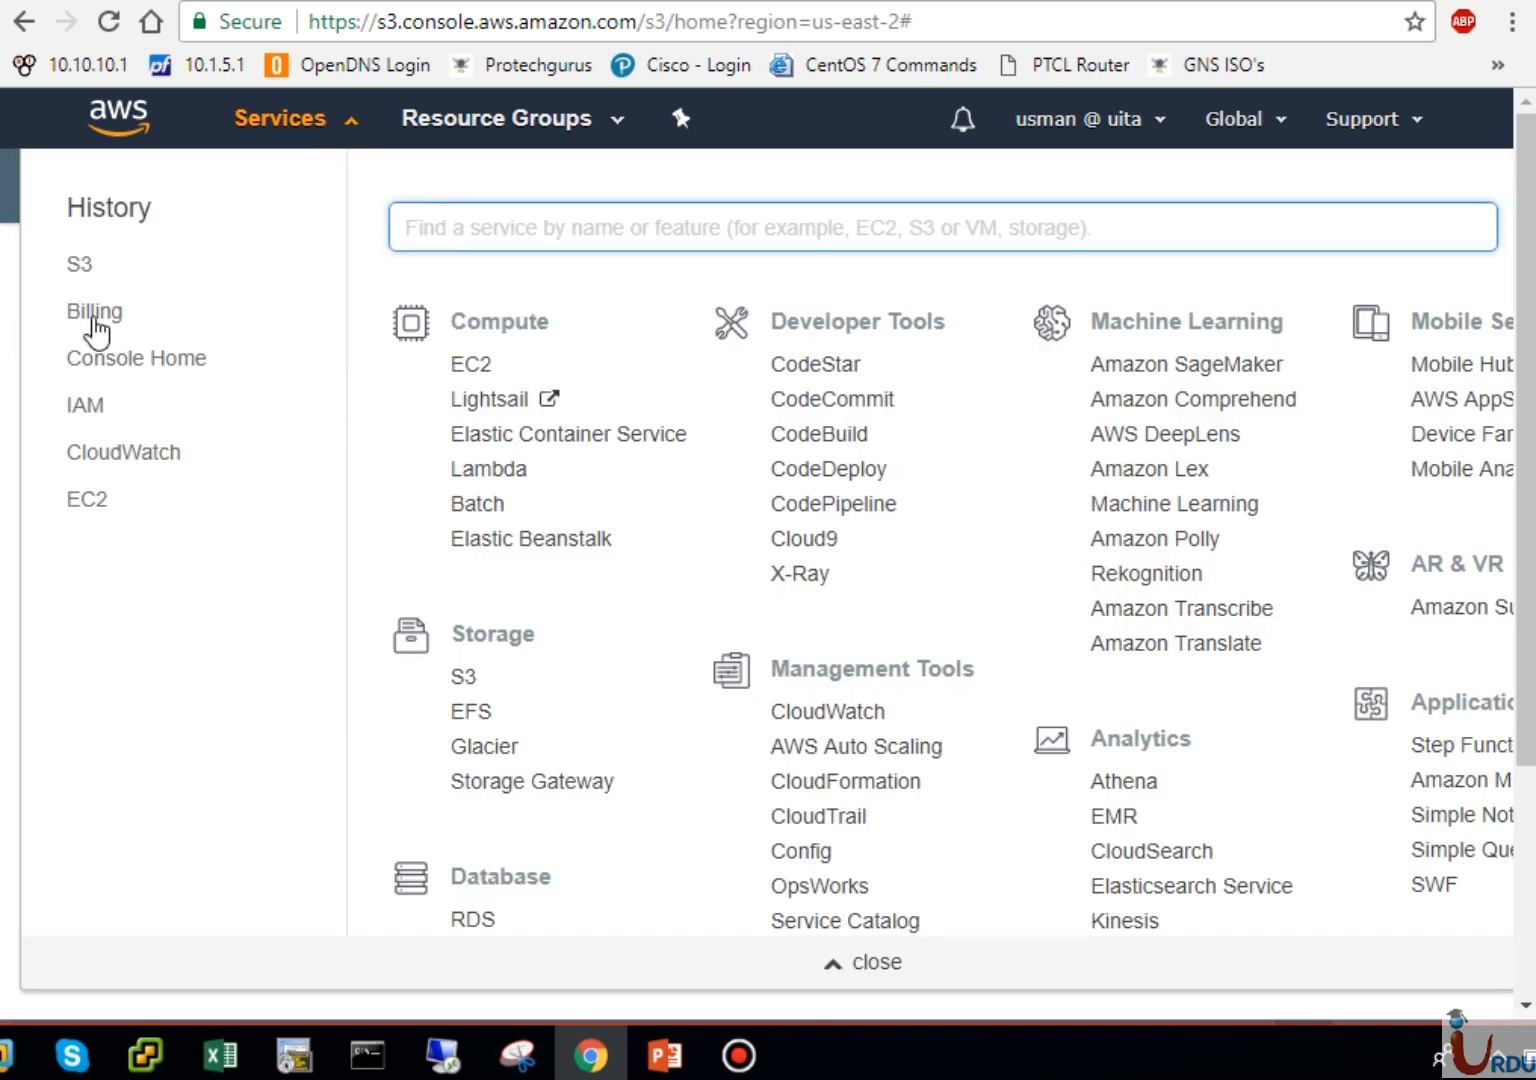
left_click(91, 504)
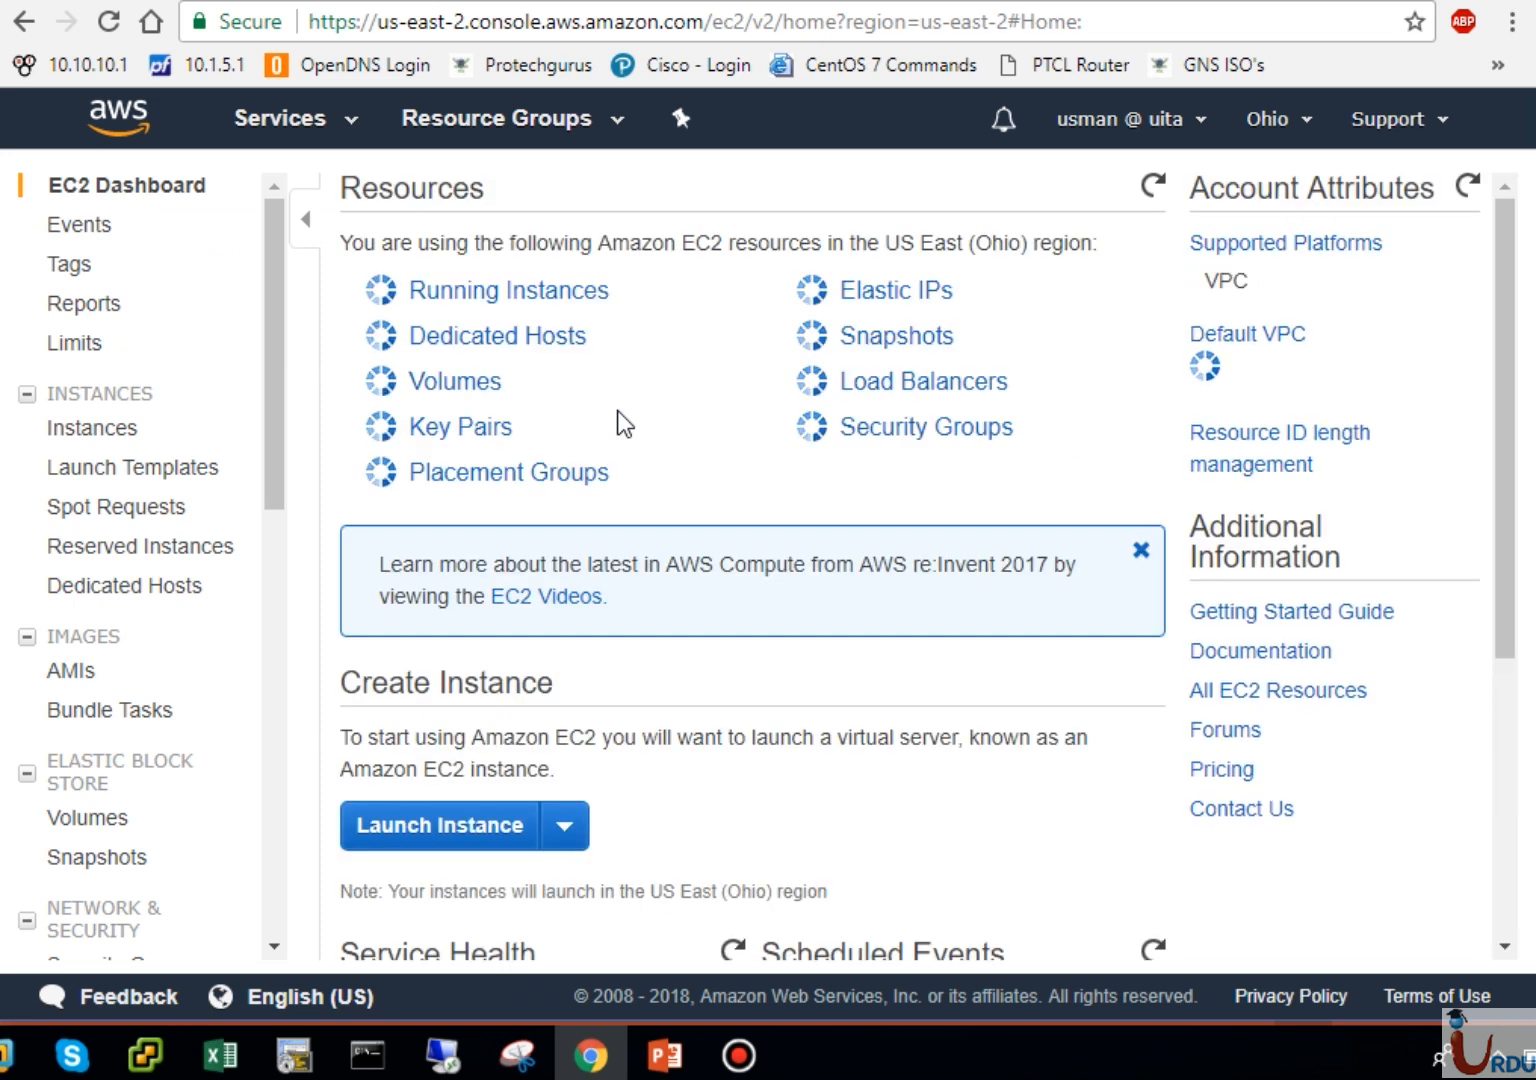
left_click(414, 296)
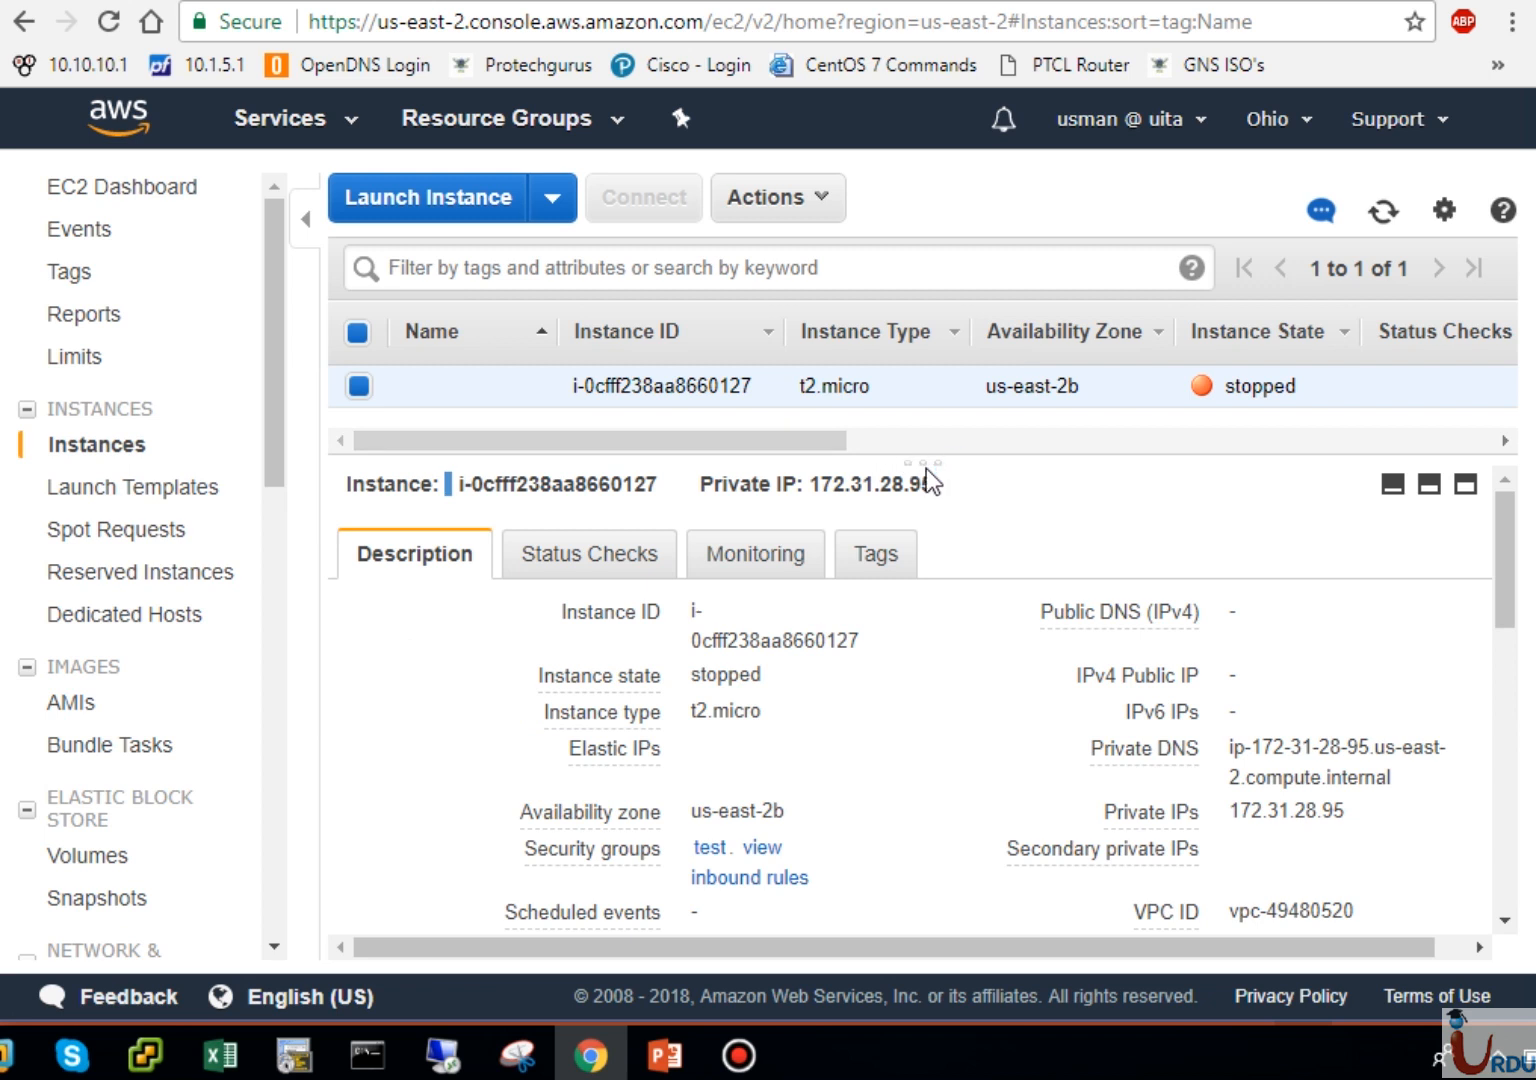
left_click_drag(926, 468, 924, 533)
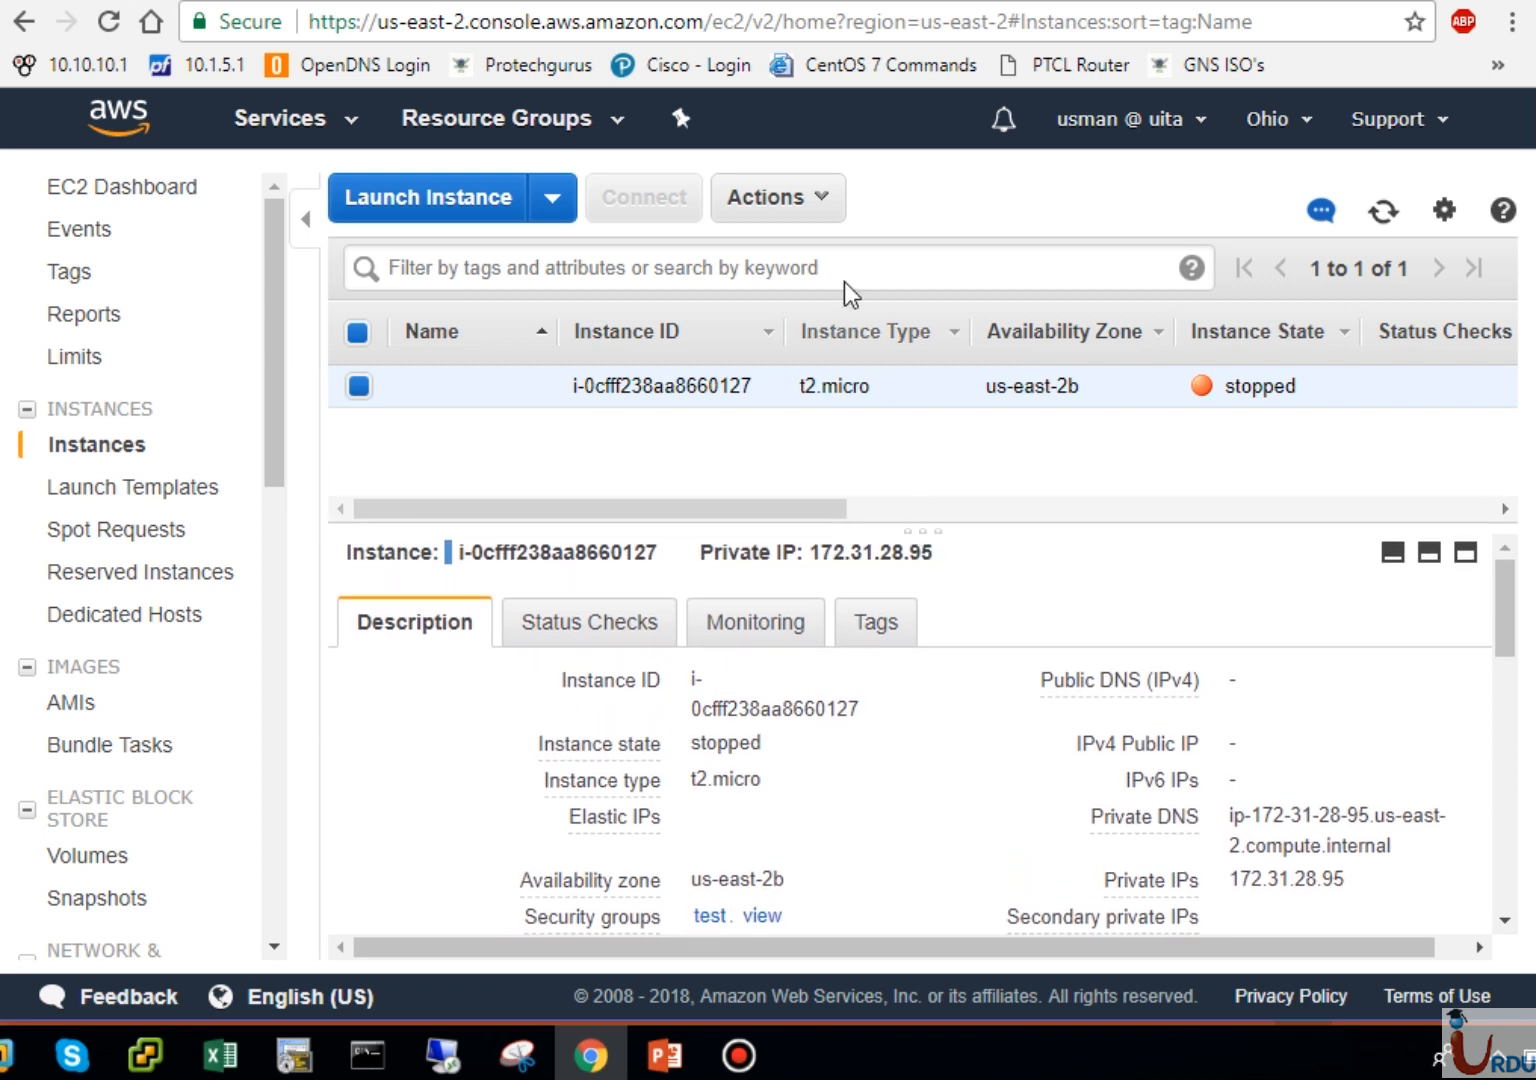
Step: Try to terminate the stopped t2.micro instance, and dismiss the termination dialog
left_click(796, 198)
mouse_move(838, 370)
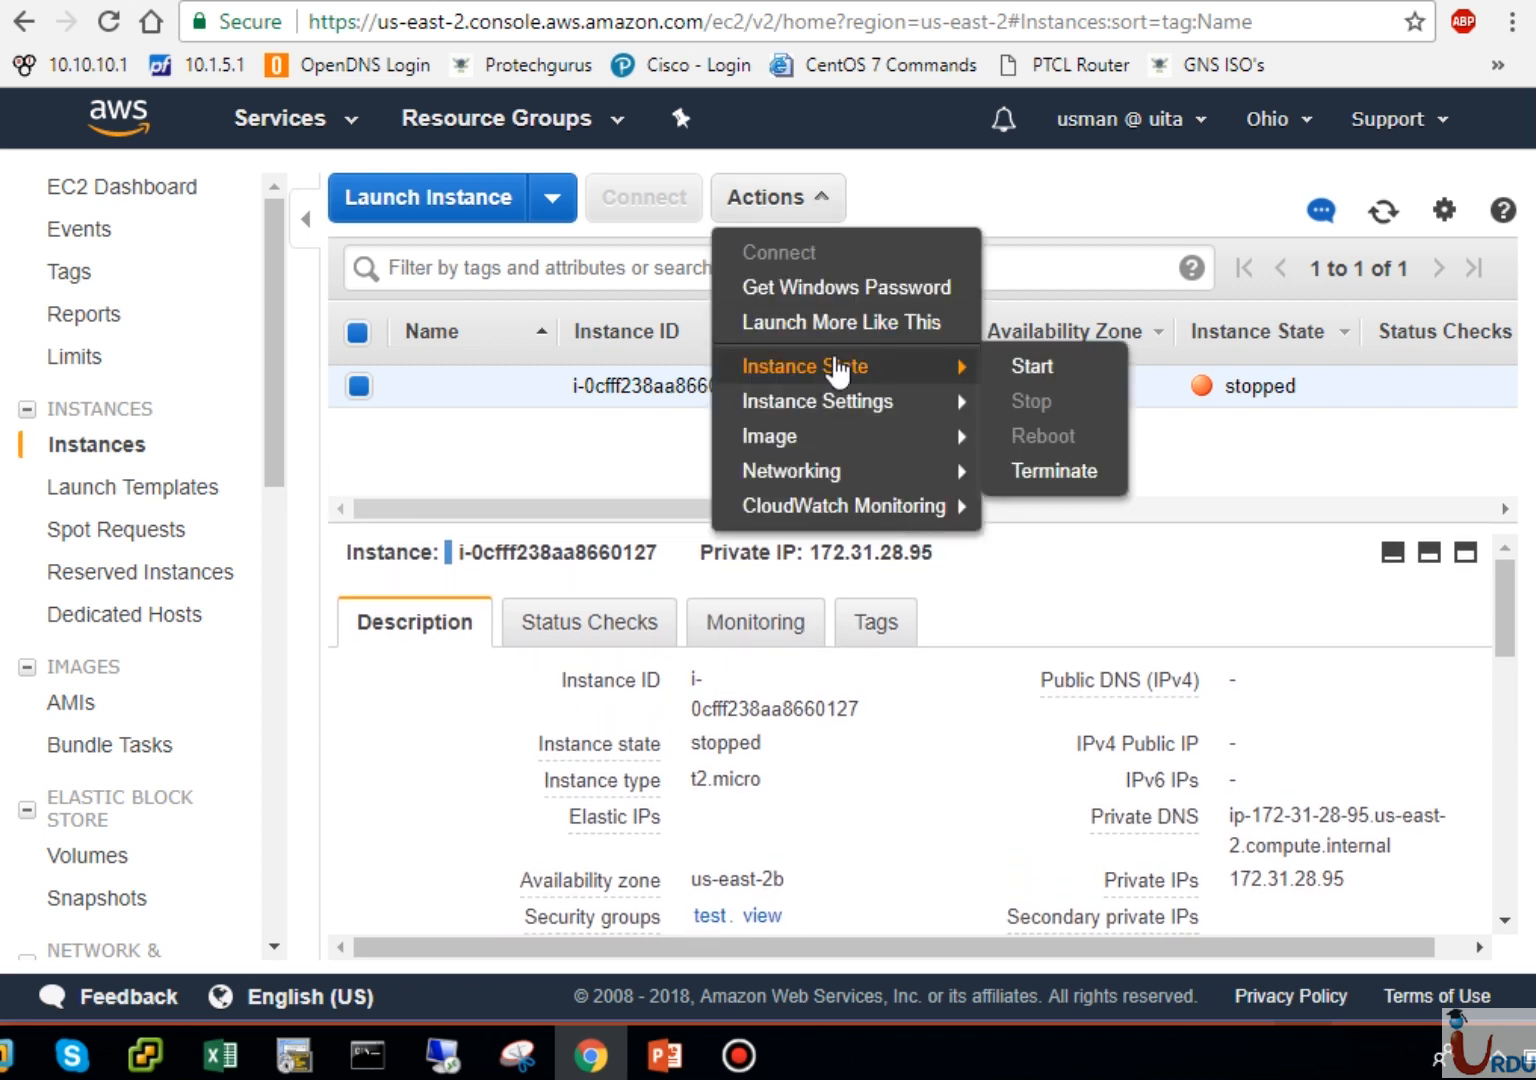
left_click(1056, 477)
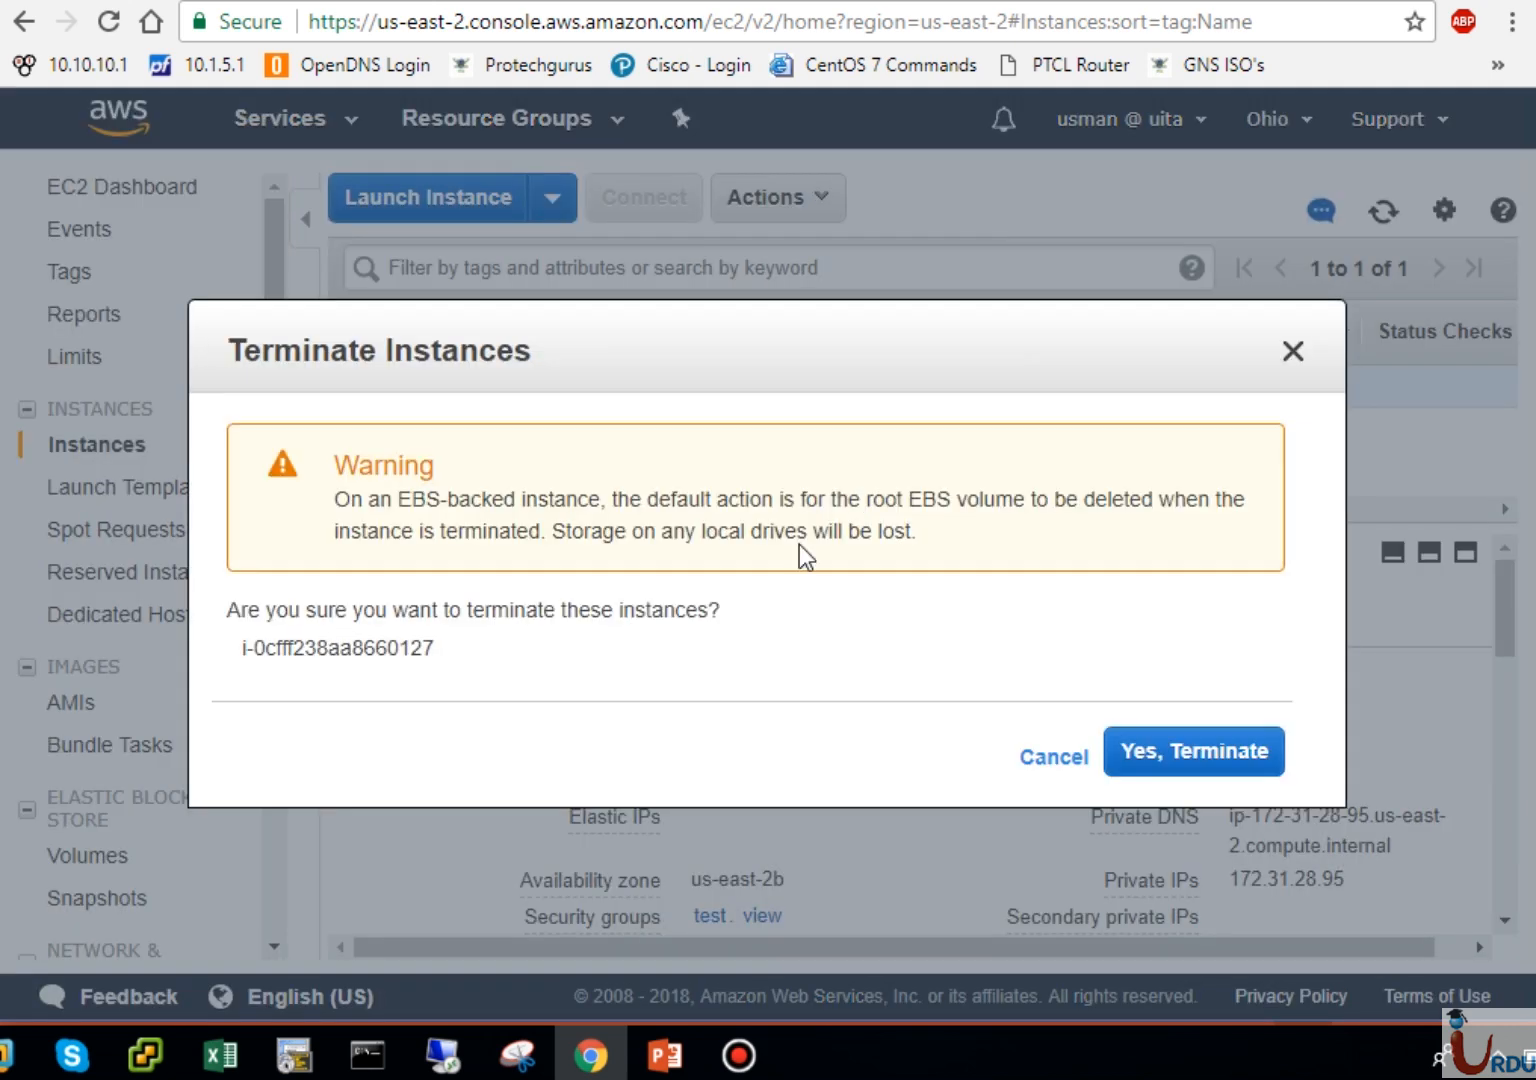
left_click(1133, 765)
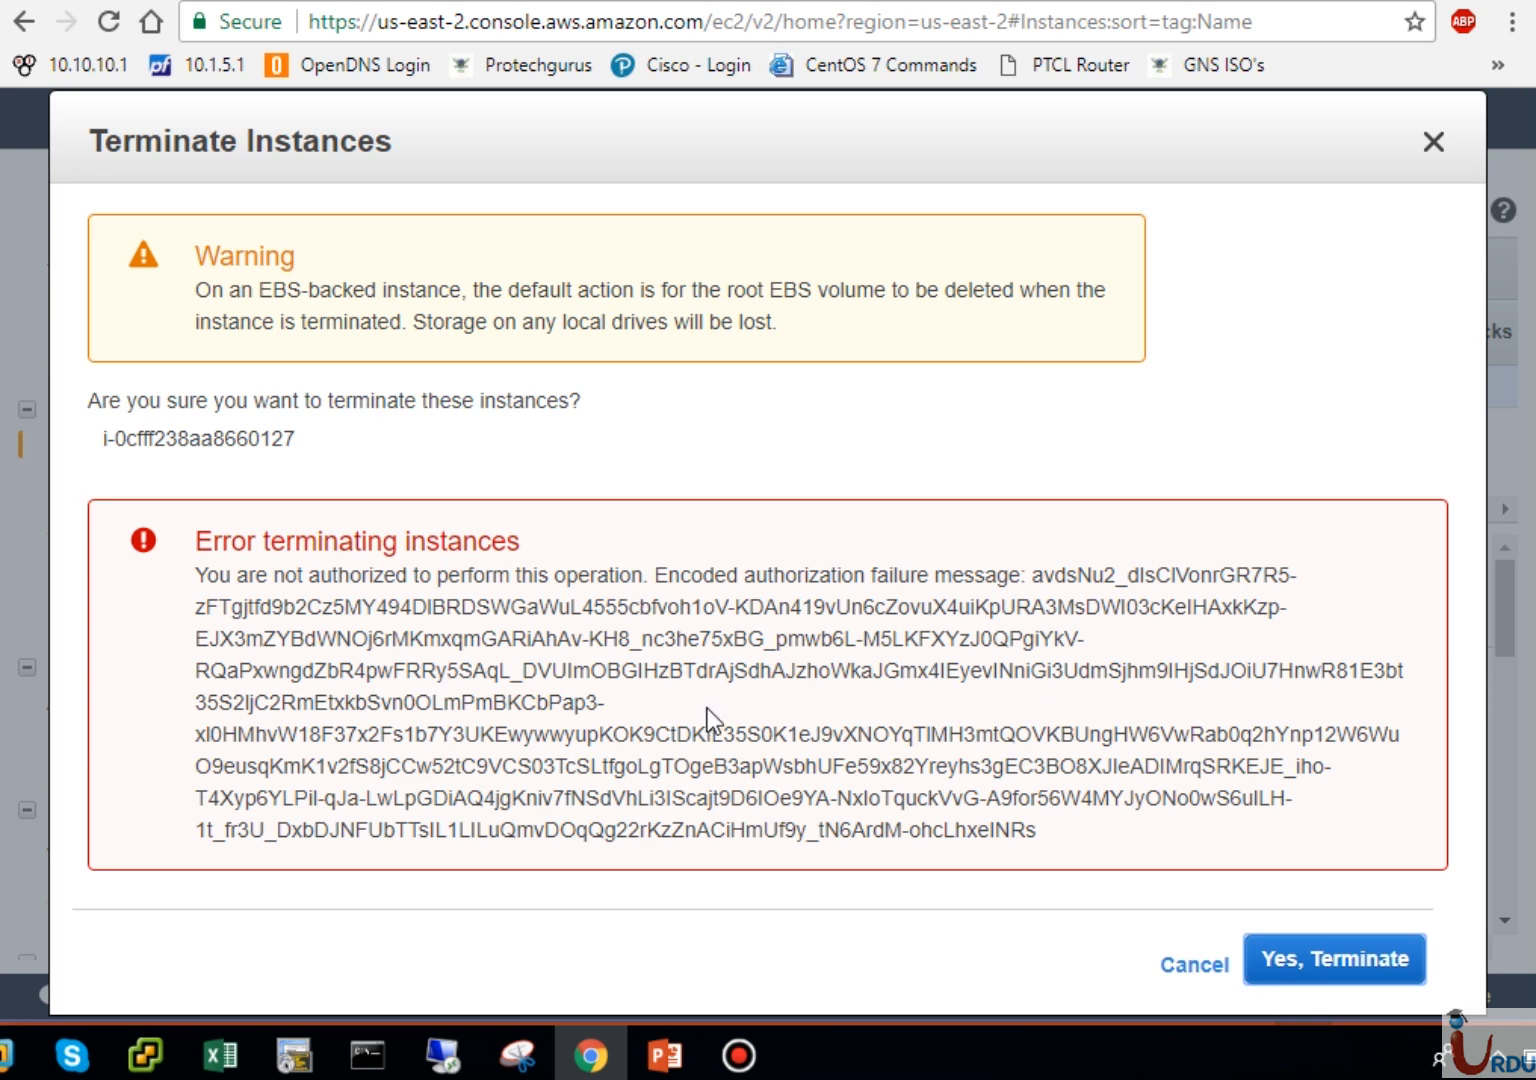
left_click(1200, 968)
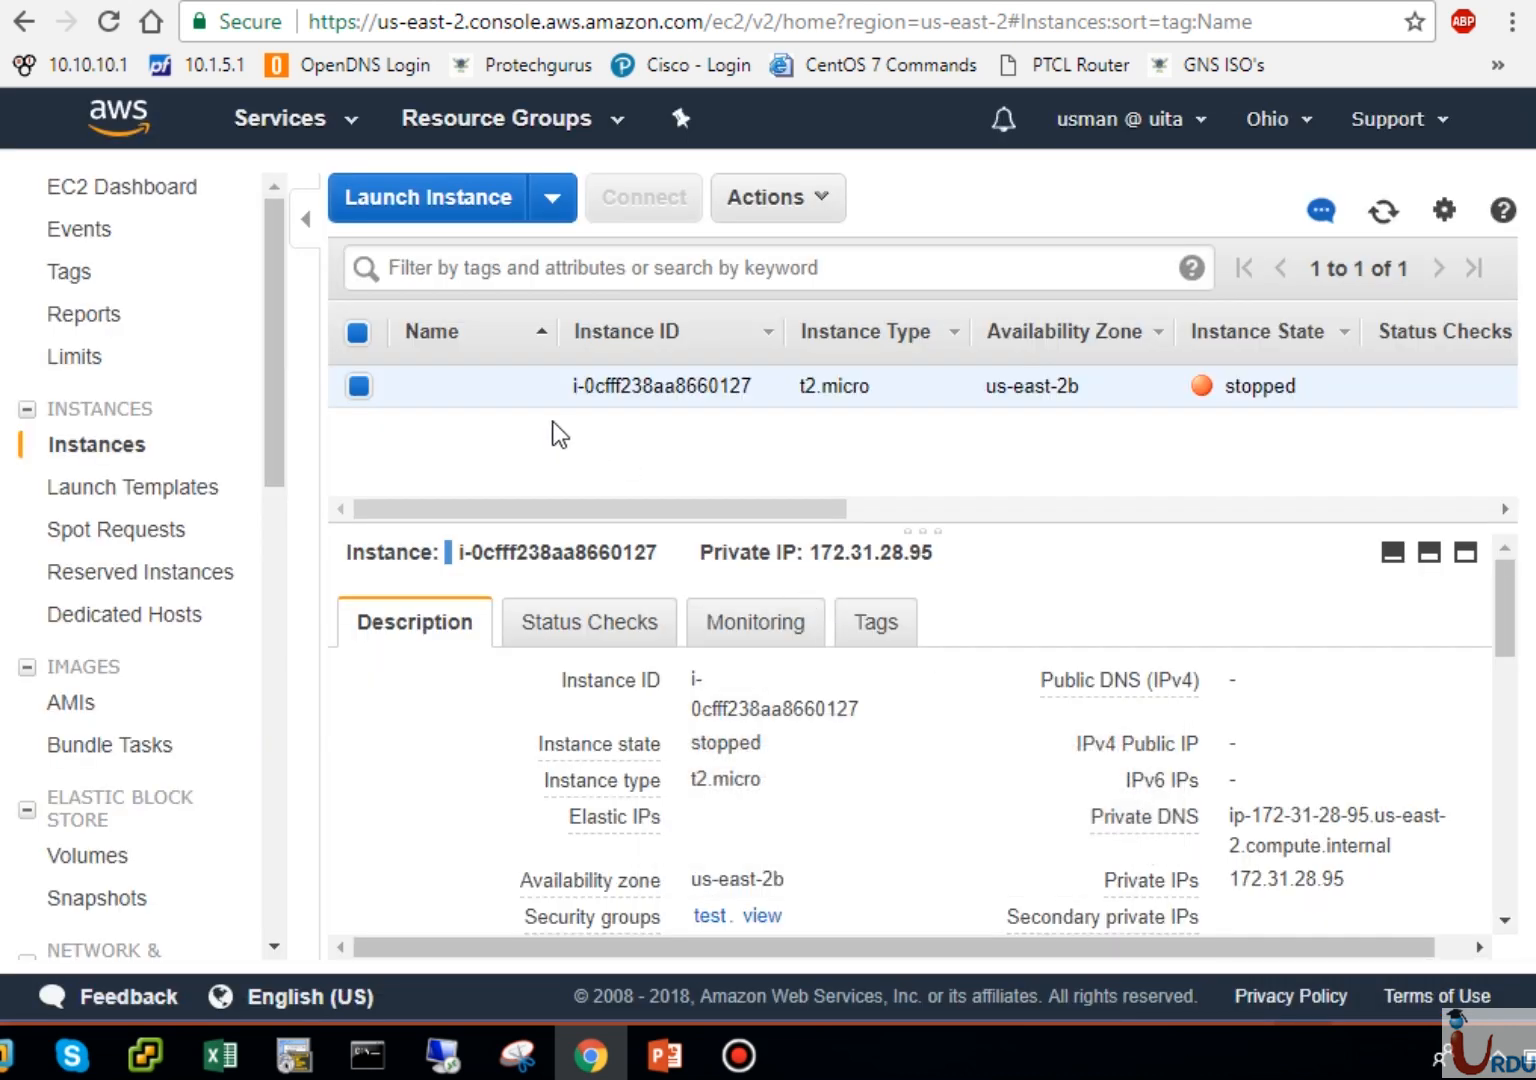
Step: Set up a new EC2 instance from Amazon Linux AMI 2017.09.1 (HVM) with the default settings, up to the launch review
left_click(455, 213)
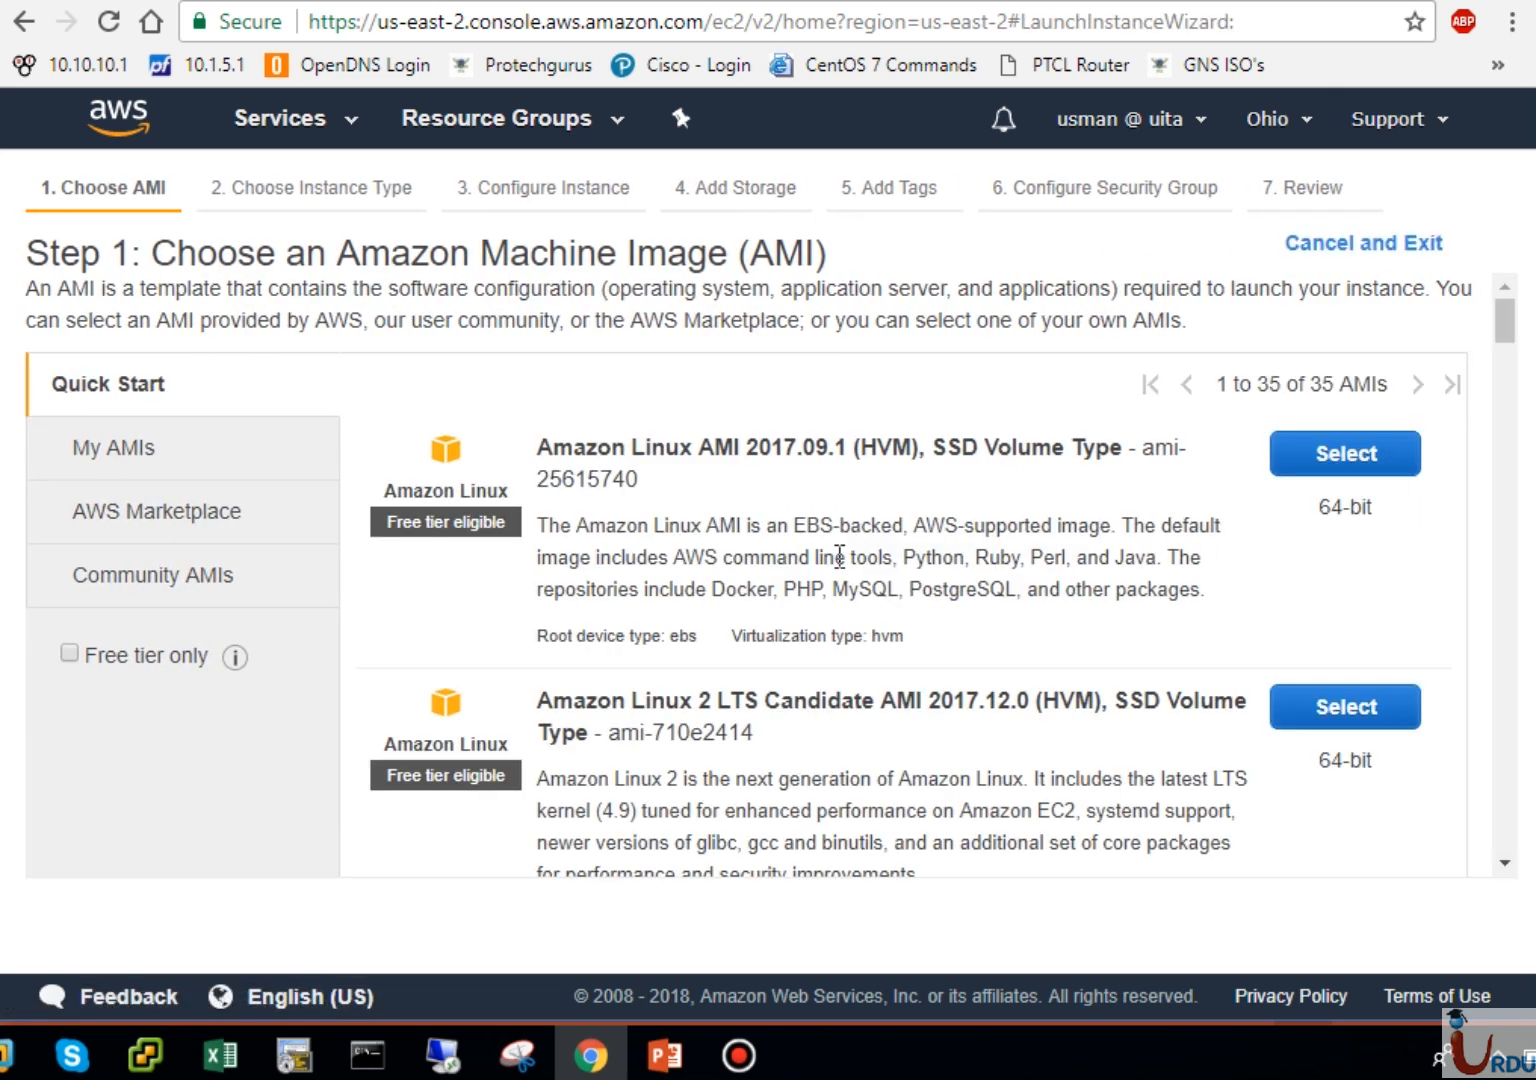
left_click(1353, 472)
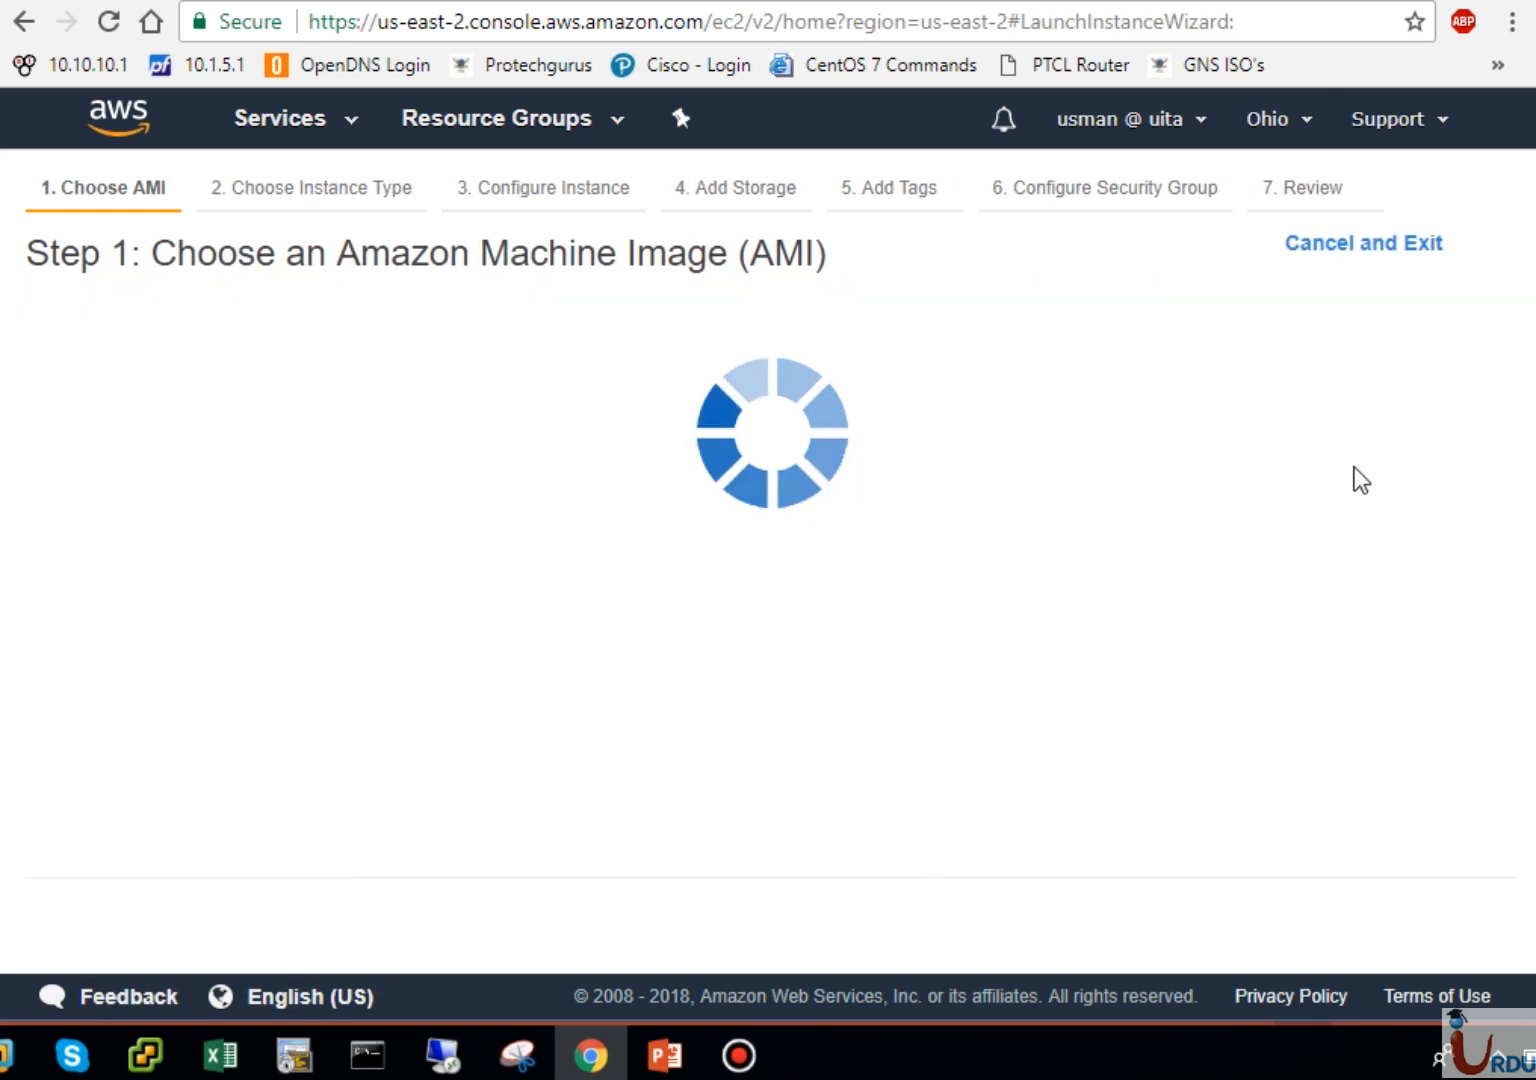
left_click(1250, 905)
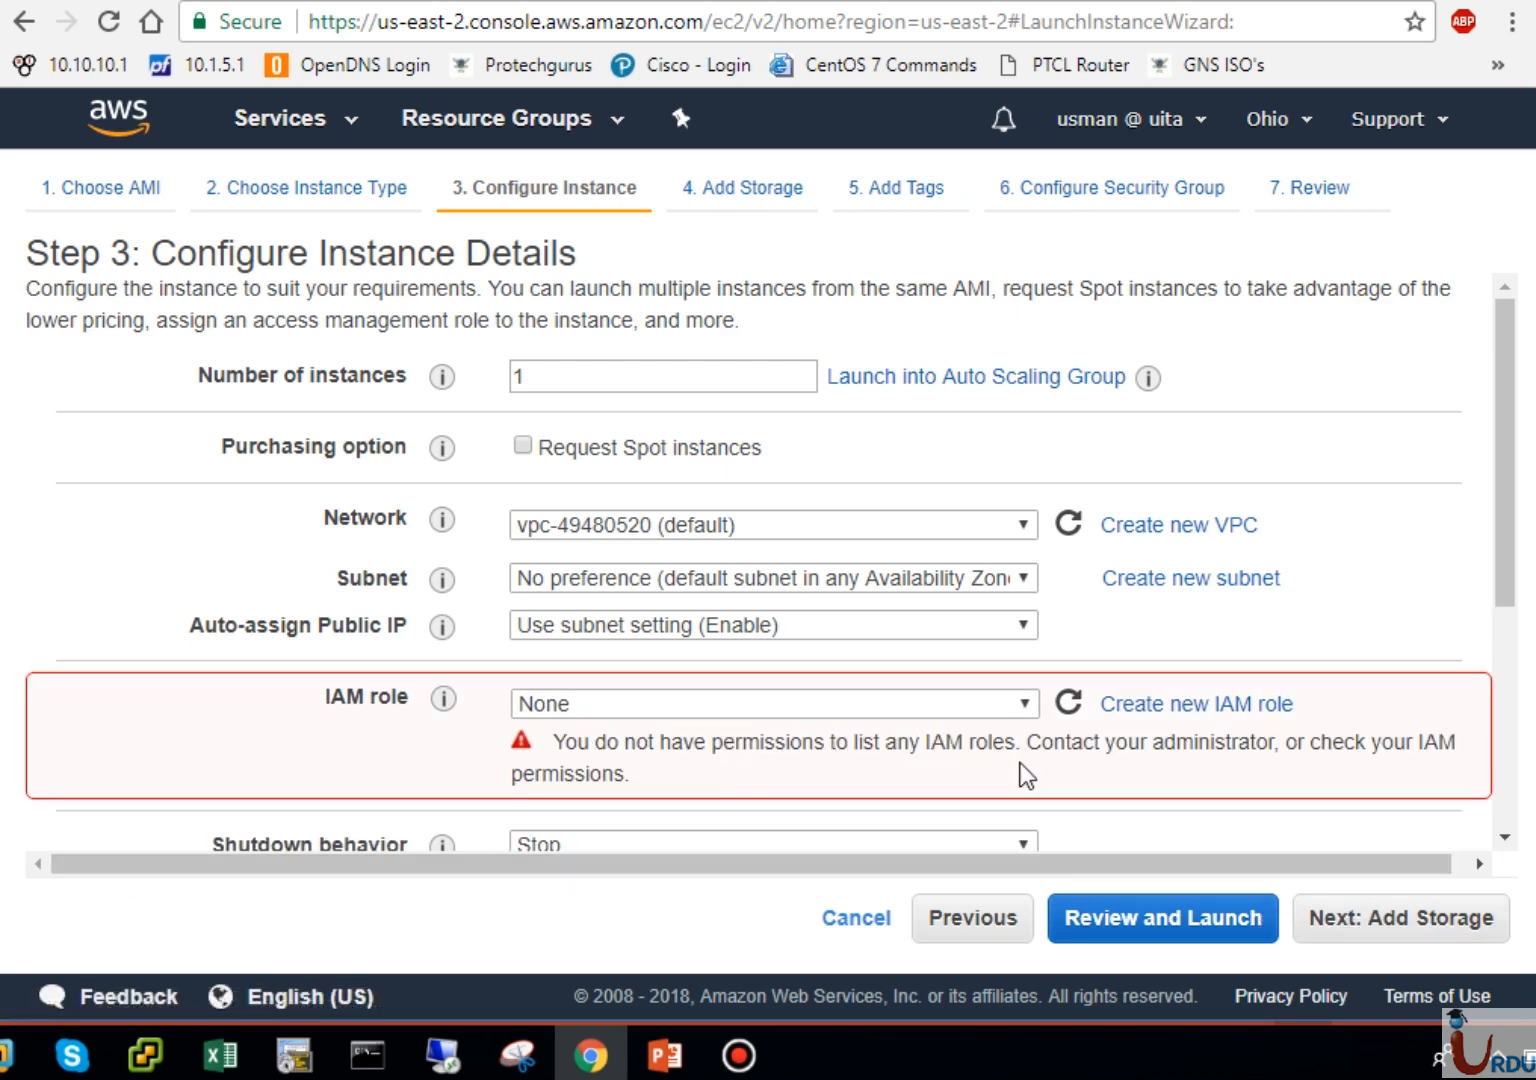
left_click(1382, 916)
left_click(1376, 917)
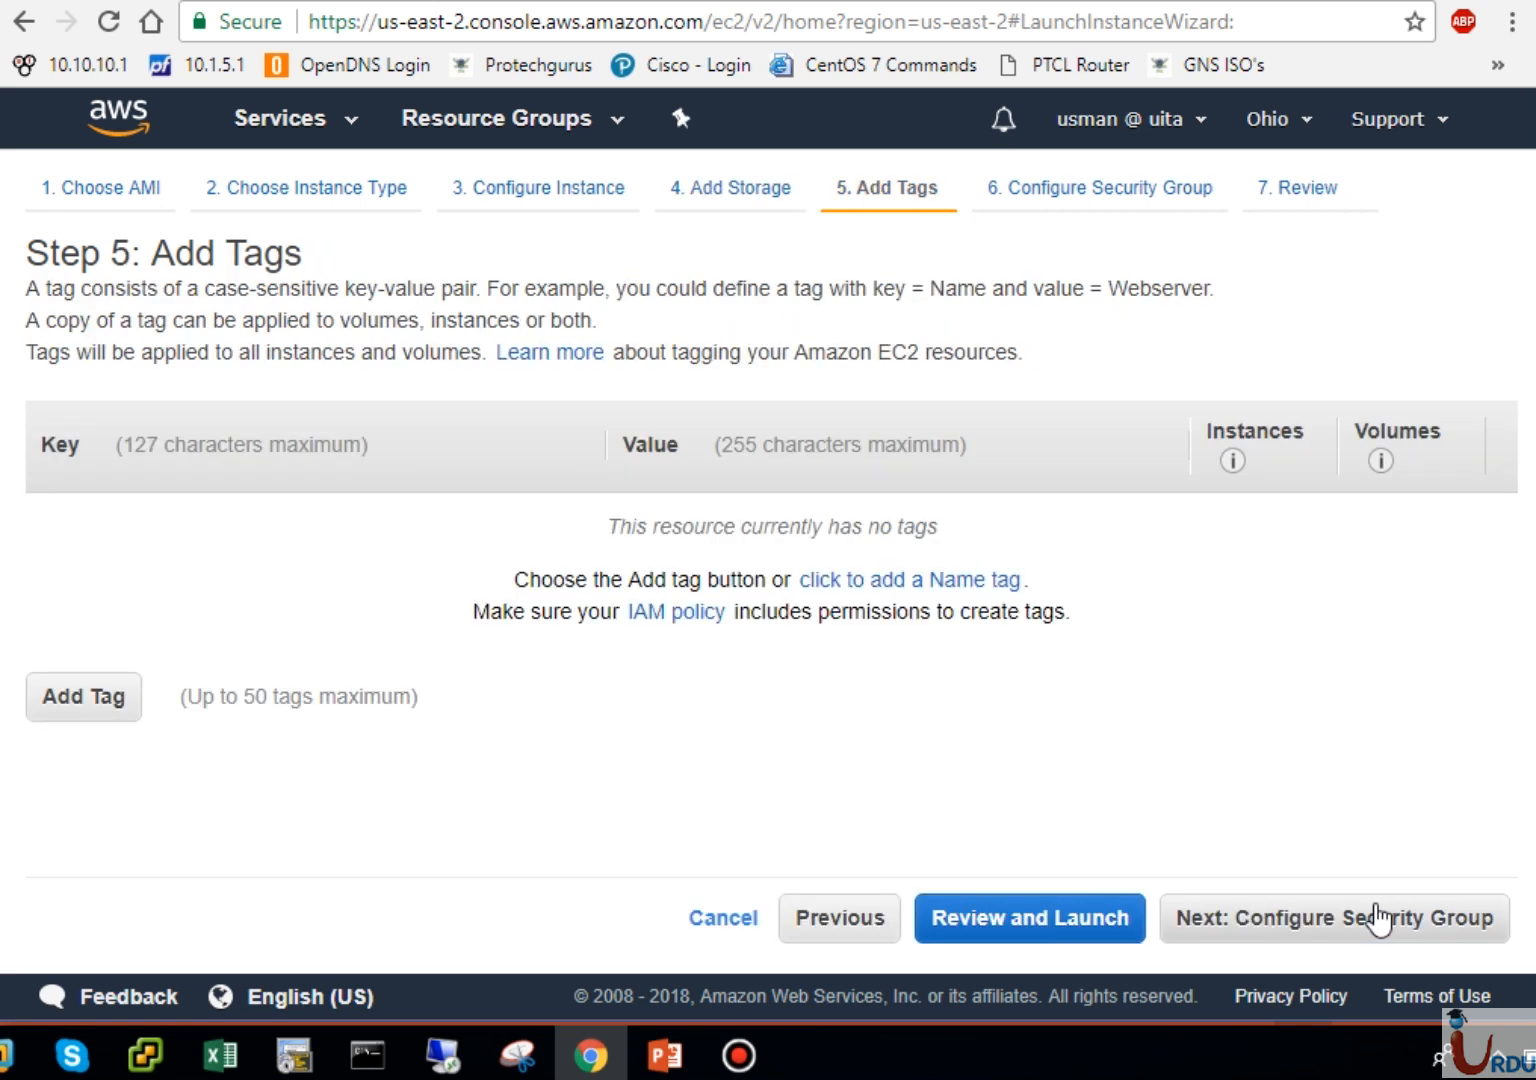
left_click(1378, 917)
left_click(1379, 917)
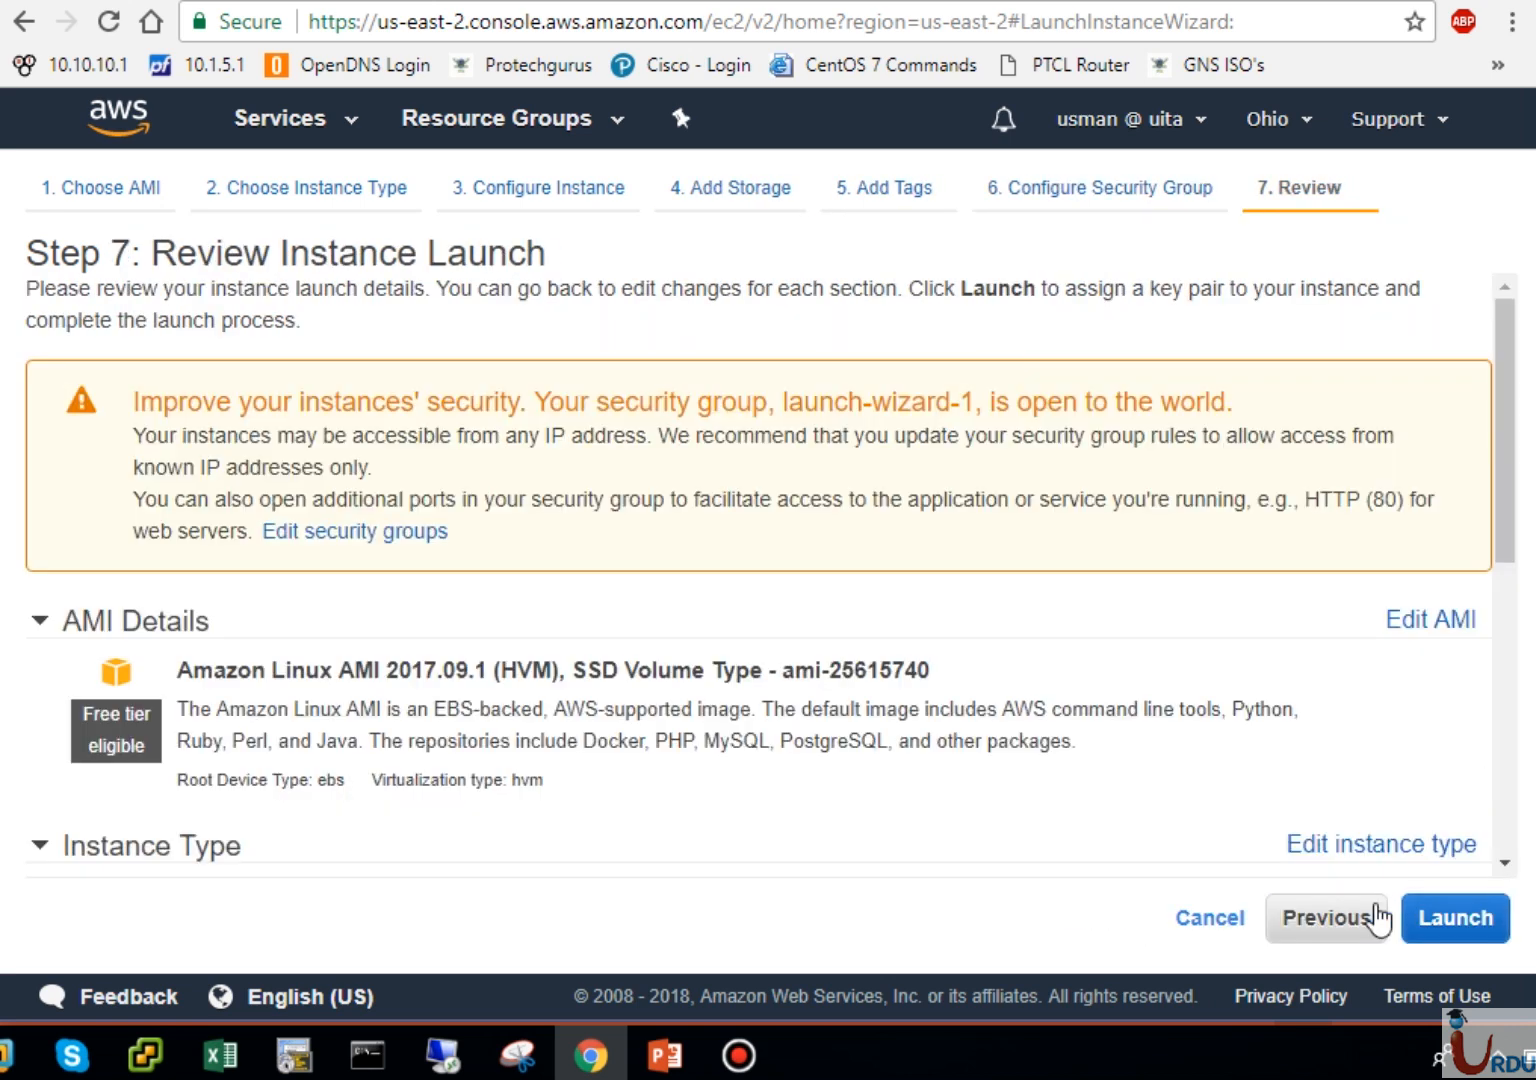
Step: Try to launch the reviewed instance with an existing key pair, acknowledging private key access, and cancel out of the launch status page
left_click(1453, 916)
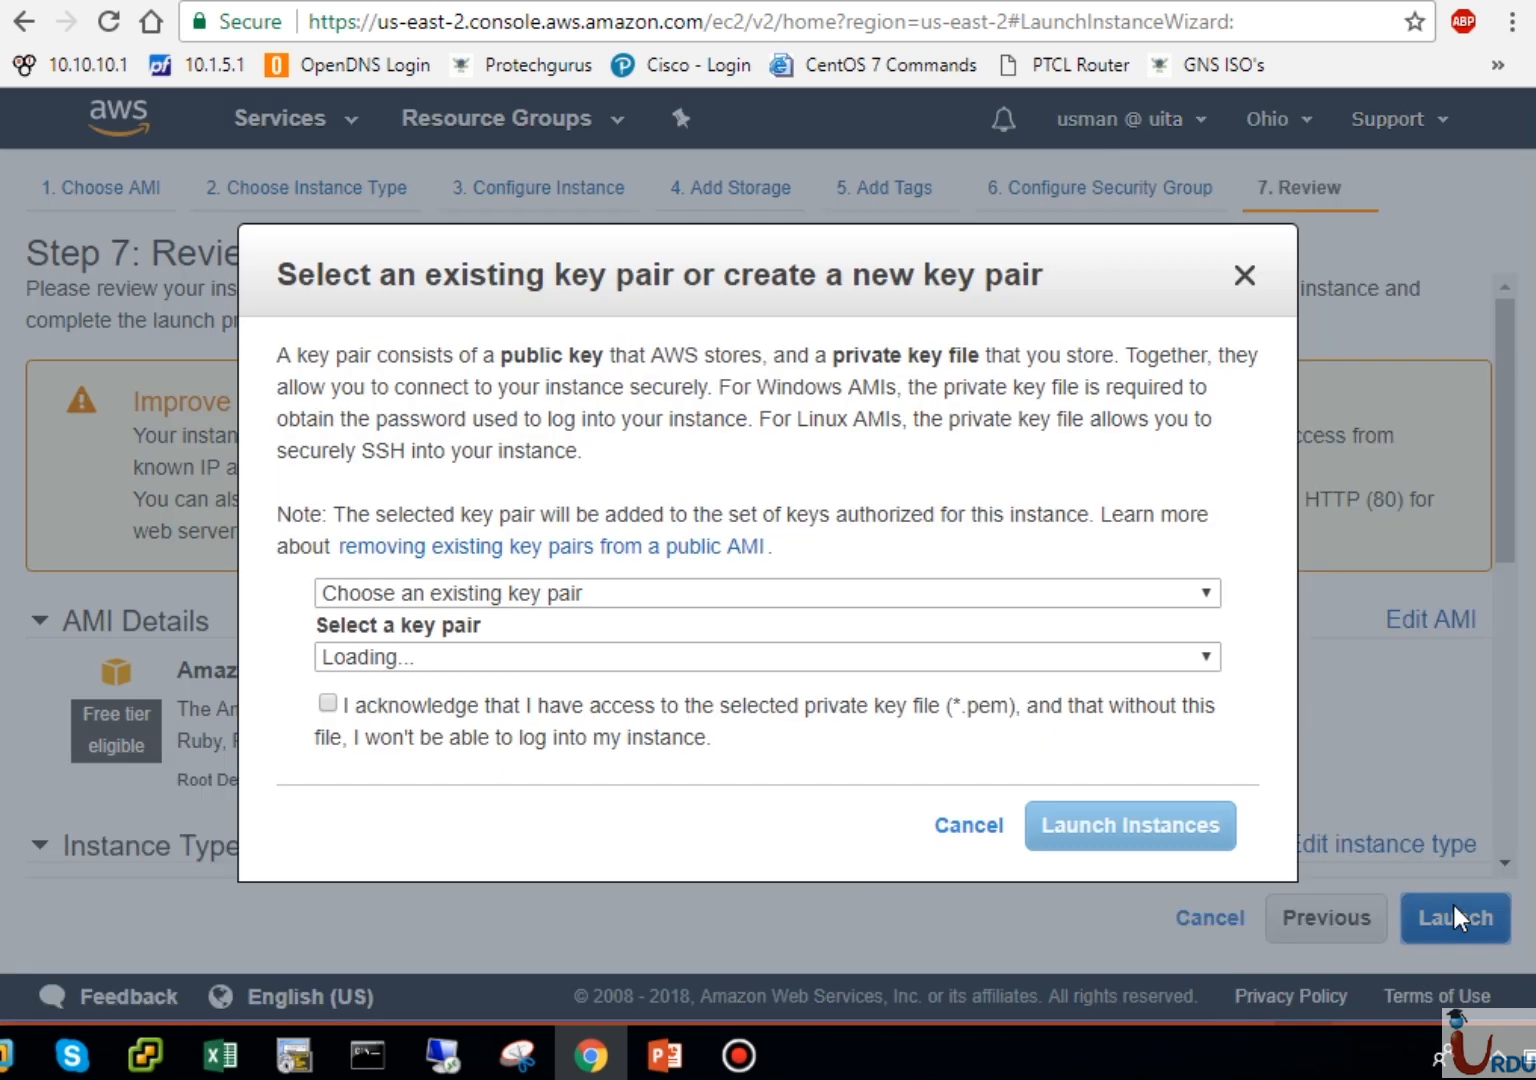
left_click(971, 706)
left_click(1114, 826)
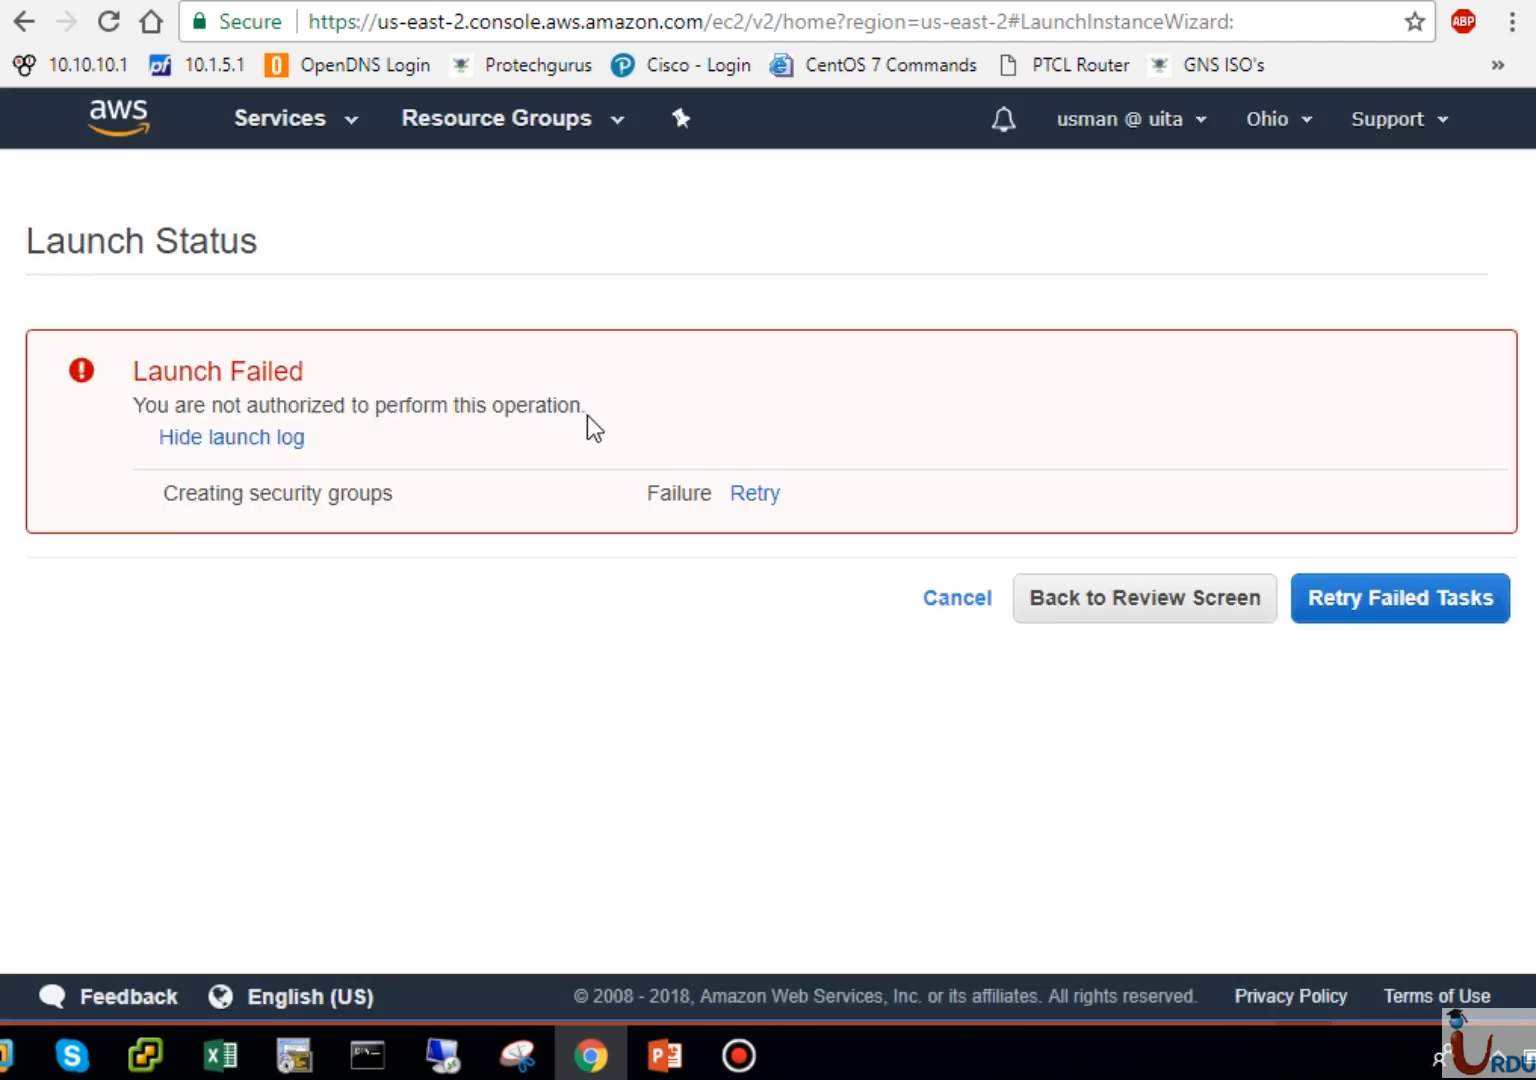
left_click_drag(587, 415, 133, 390)
left_click(138, 395)
left_click(984, 598)
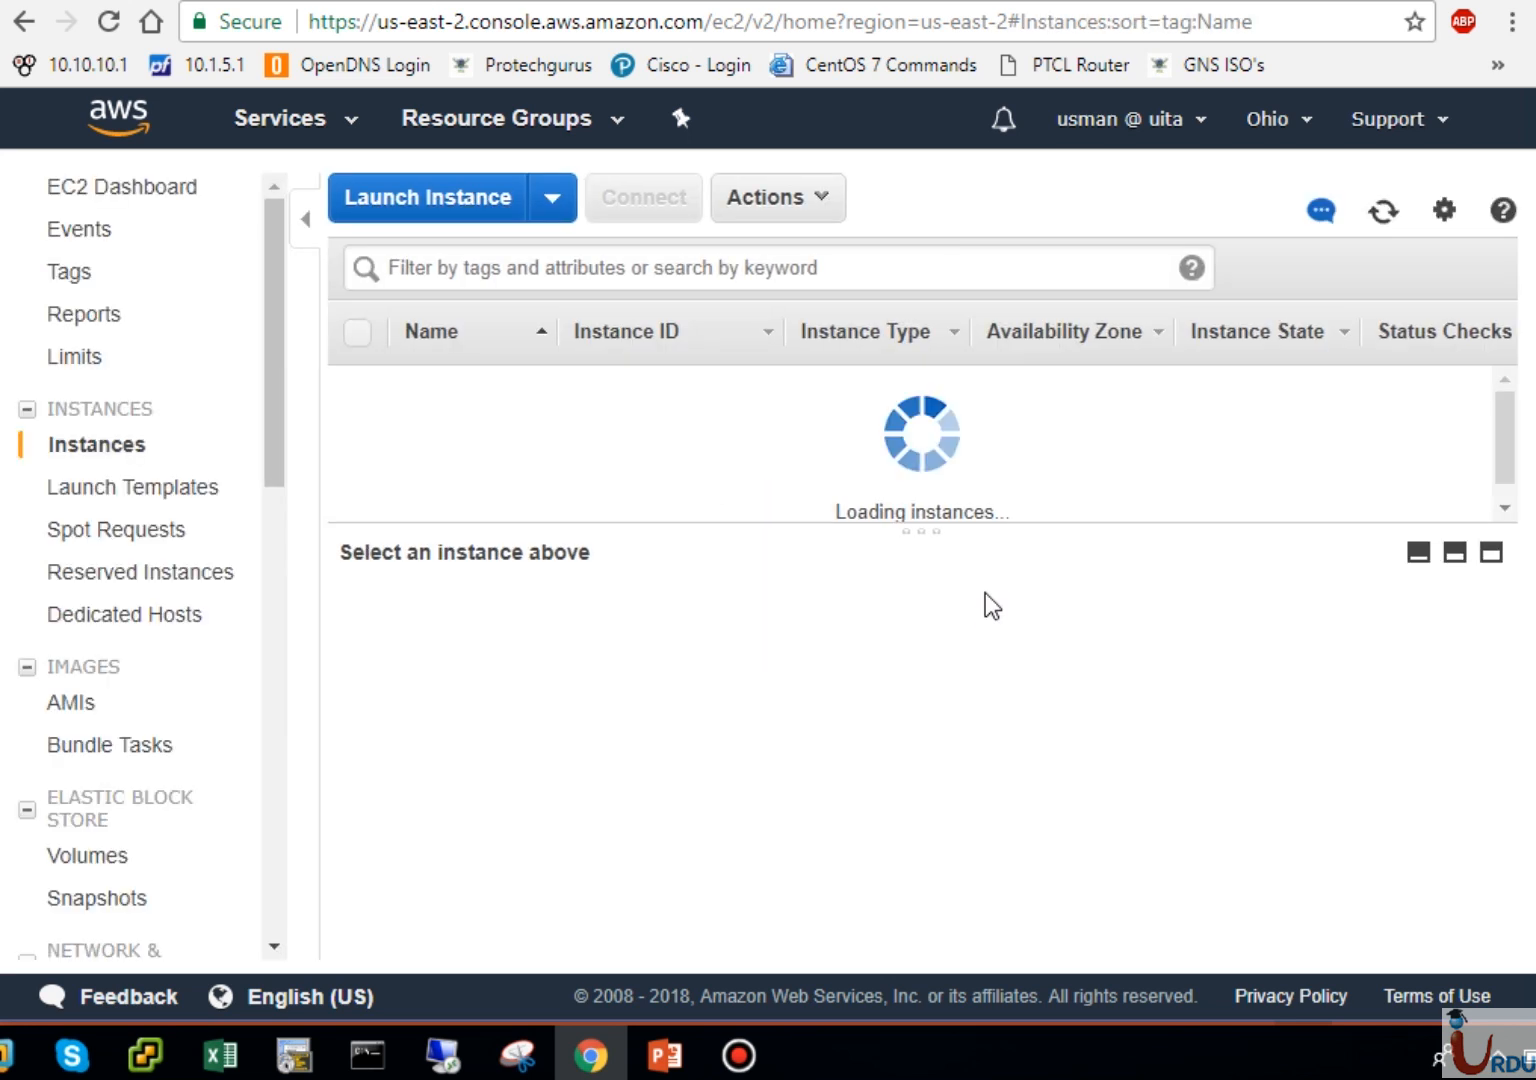
Step: Check the IAM user's read access to the AMIs list and to the t2.micro instance's status checks and CloudWatch metrics
left_click(86, 320)
left_click(78, 714)
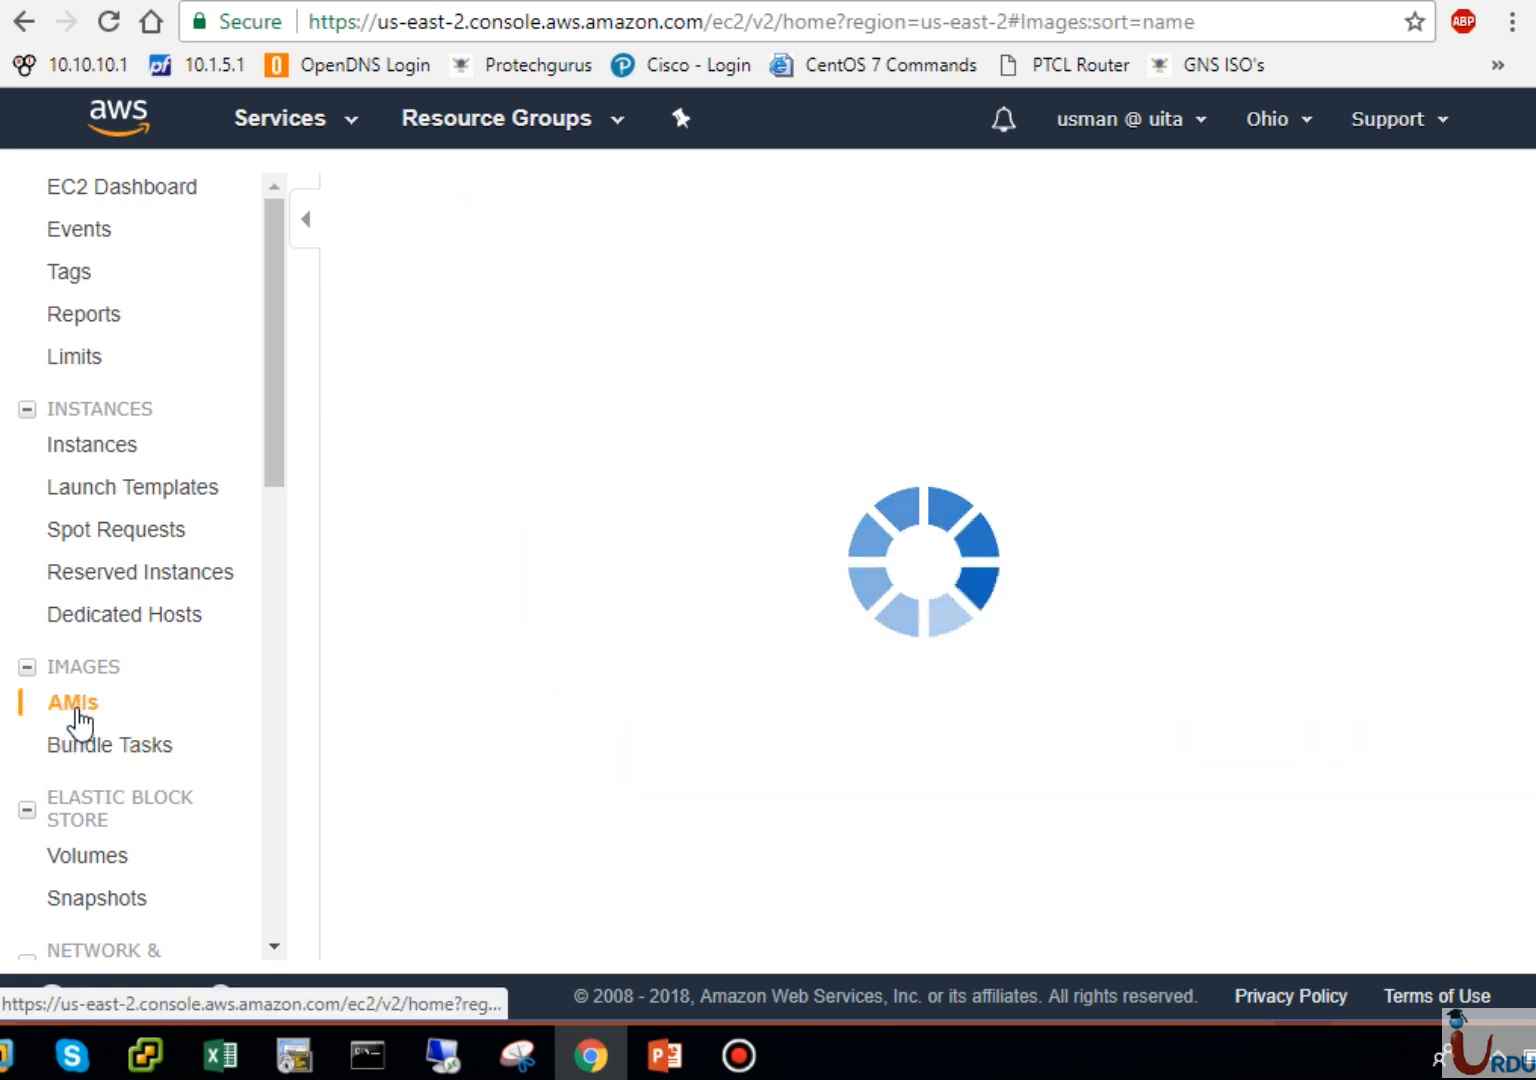
left_click(130, 440)
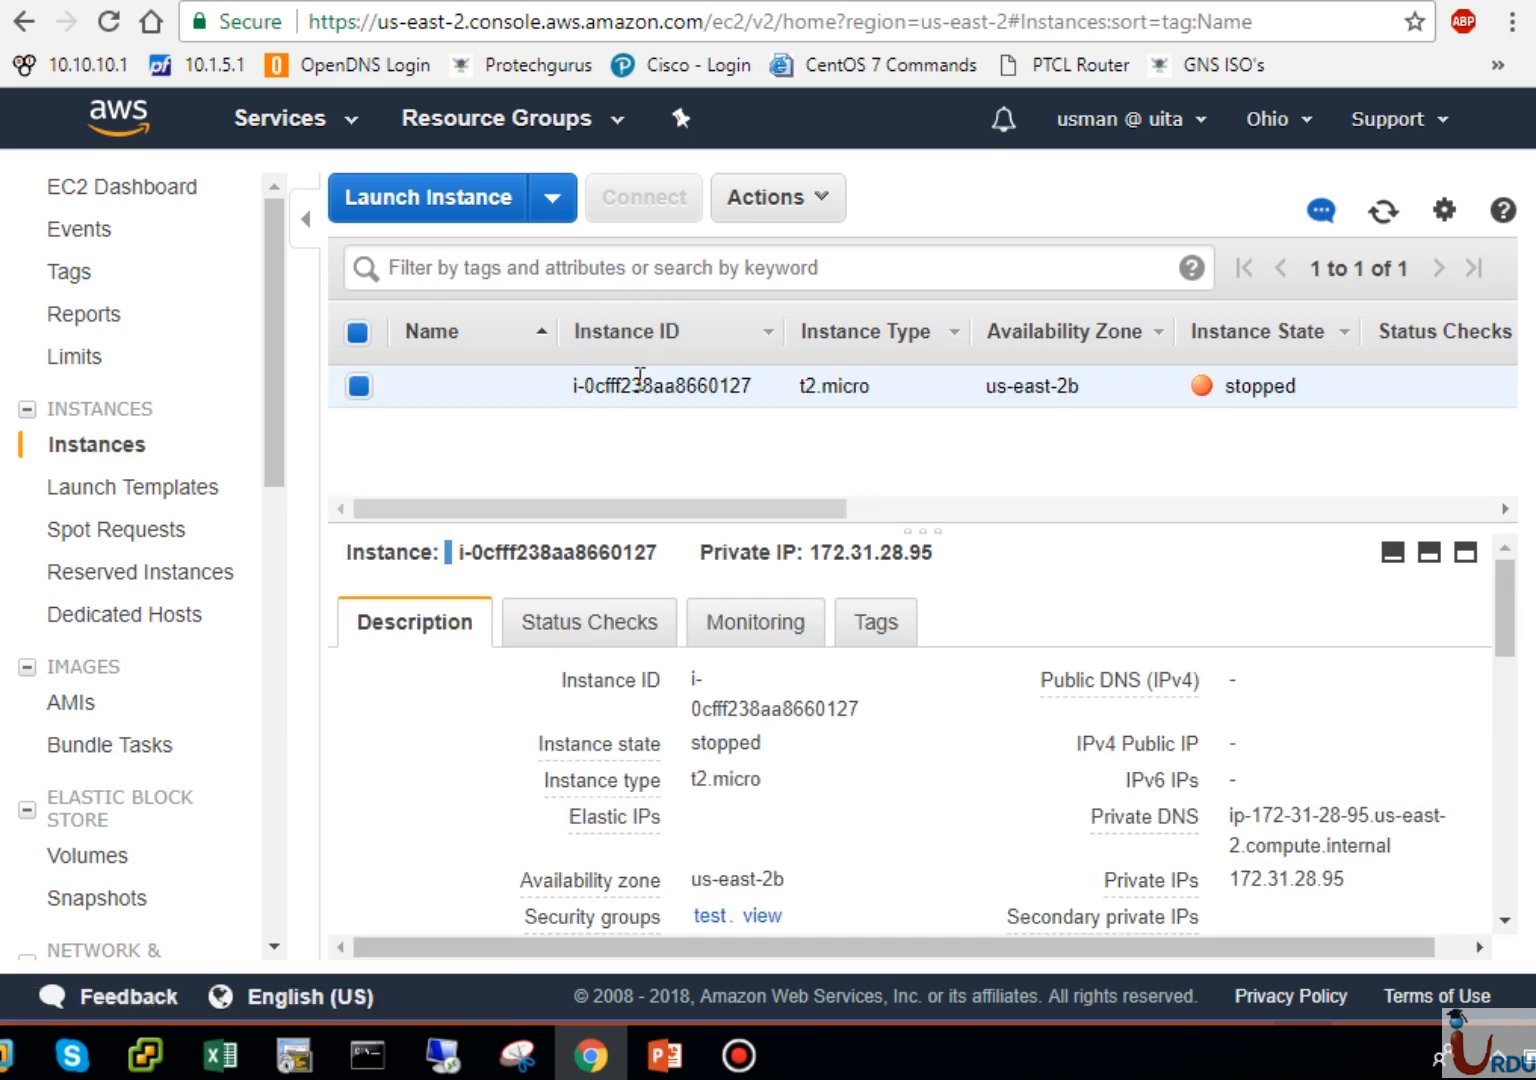
left_click(612, 640)
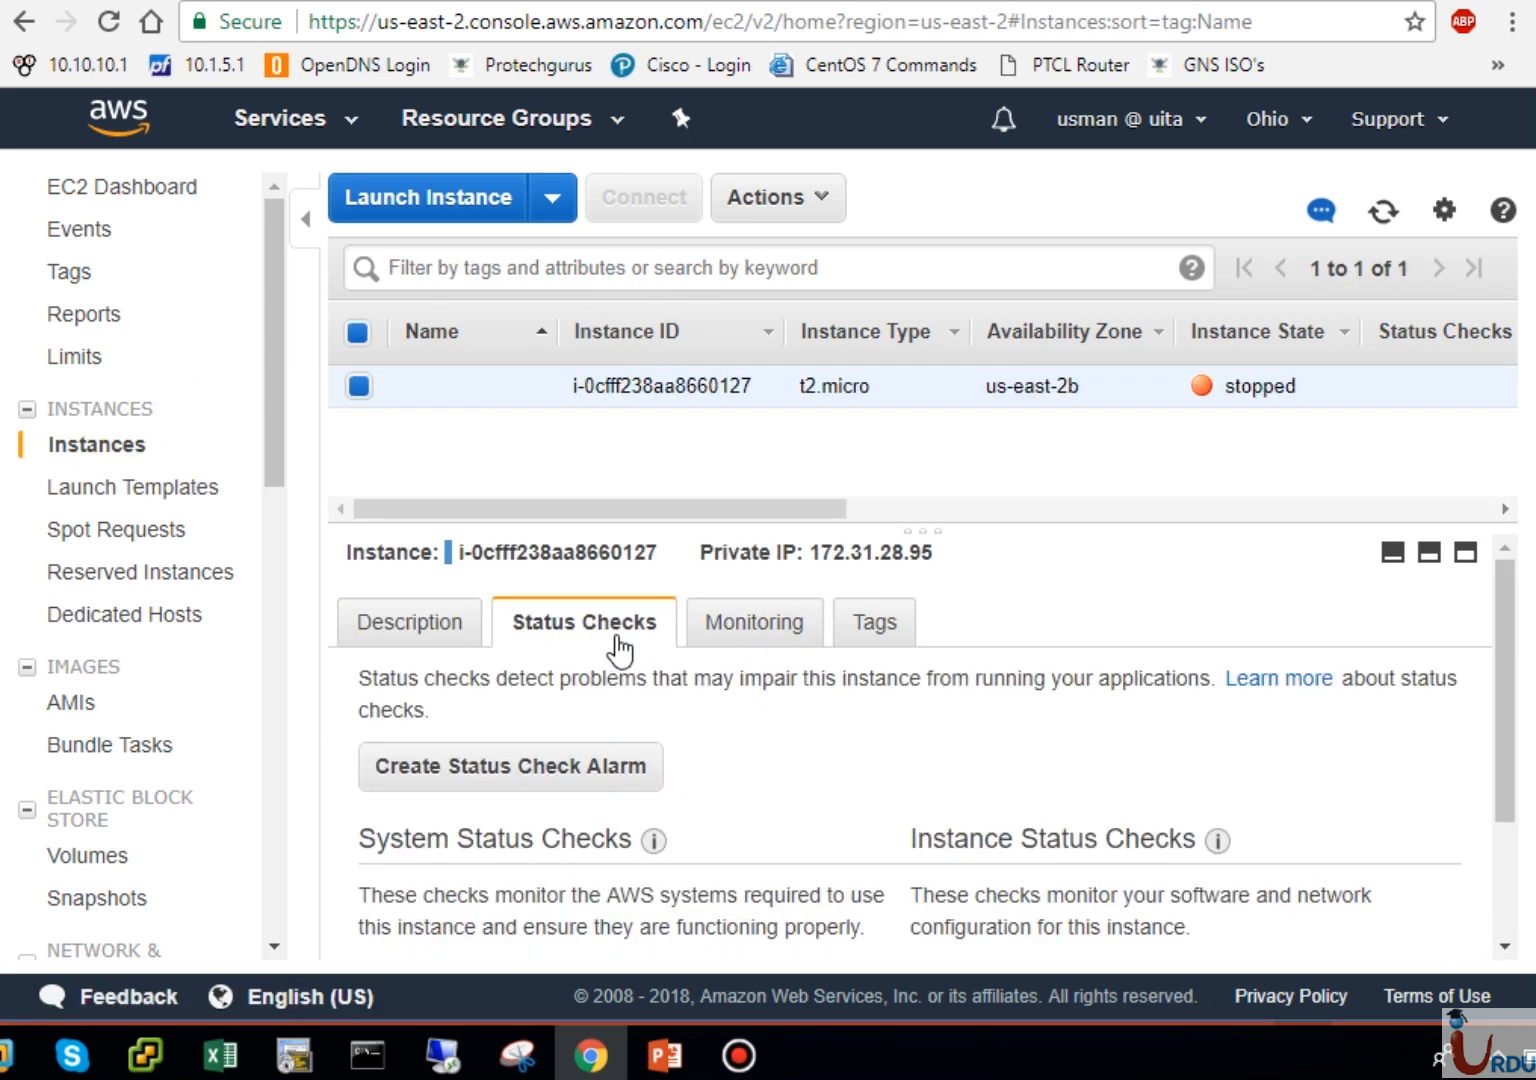
left_click(775, 645)
scroll(1509, 833, "down", 5)
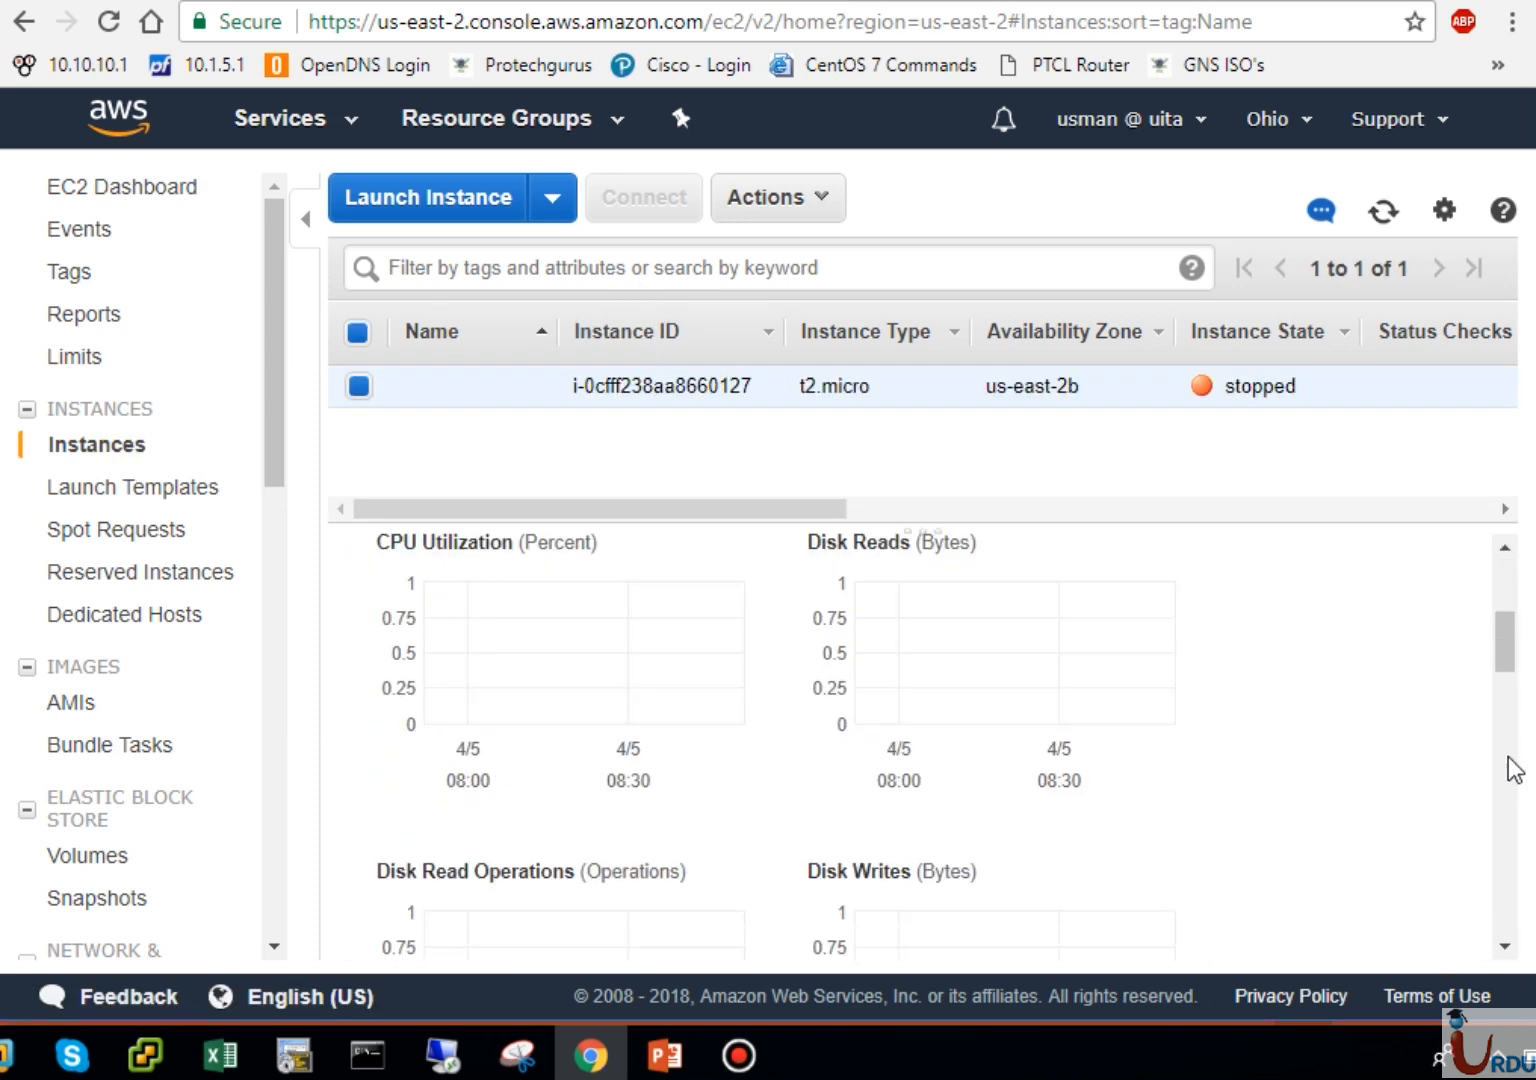
left_click_drag(1509, 652, 1509, 629)
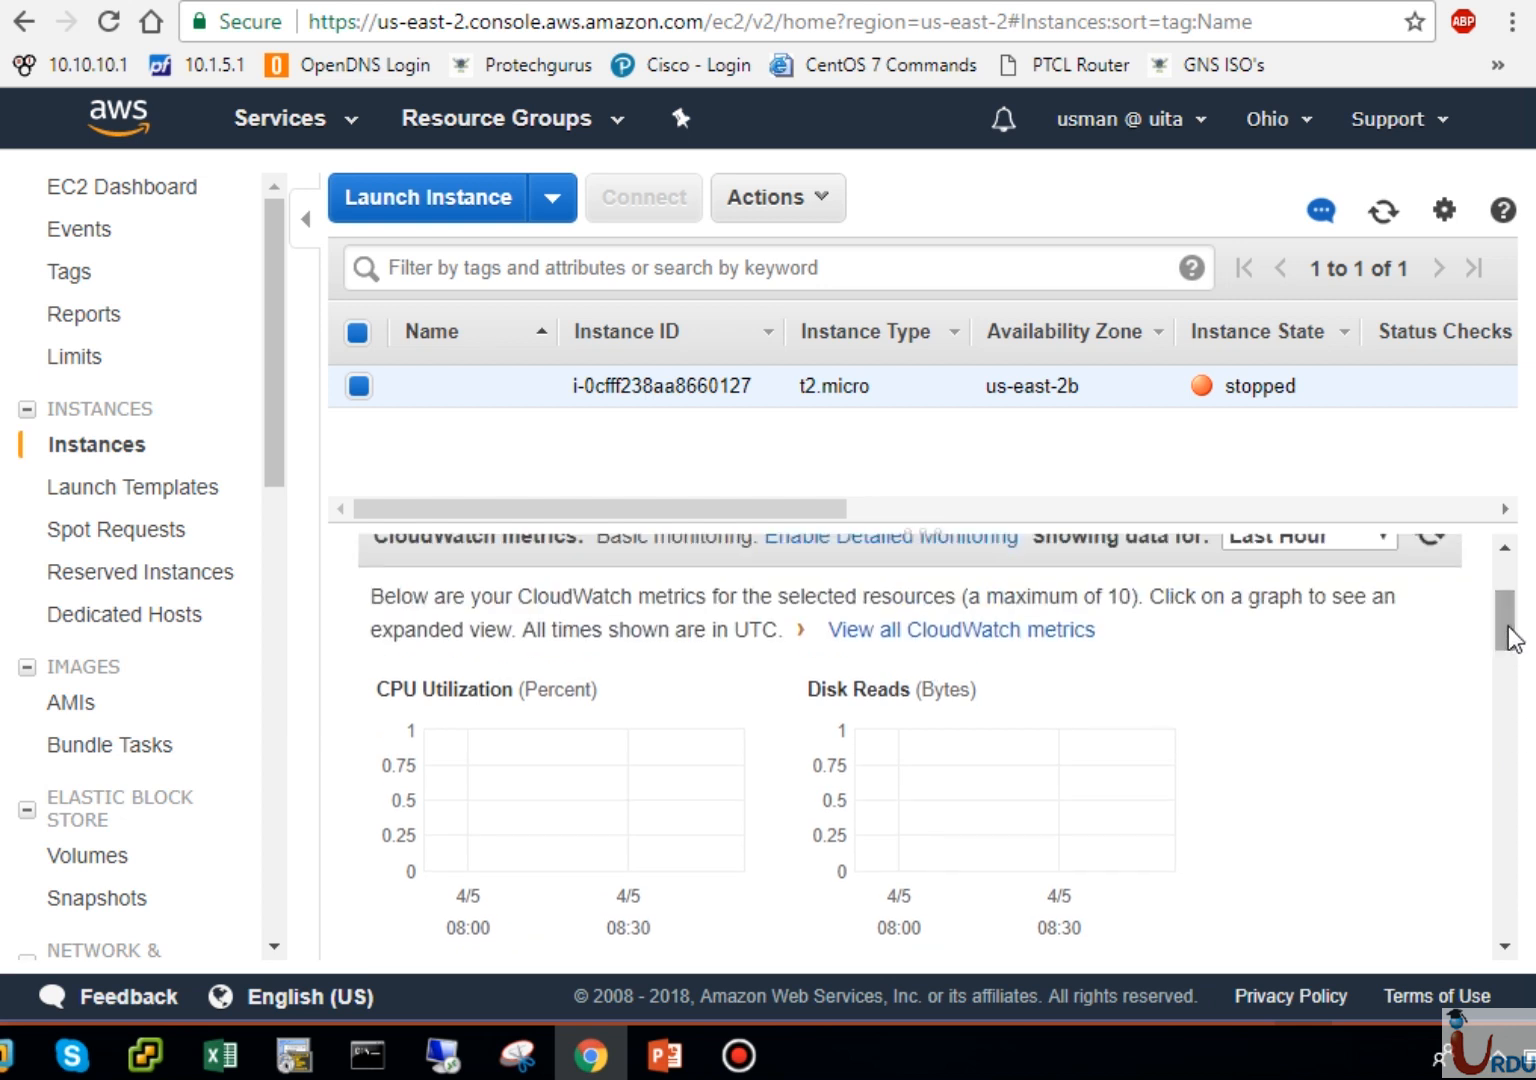
left_click_drag(1509, 640, 1509, 566)
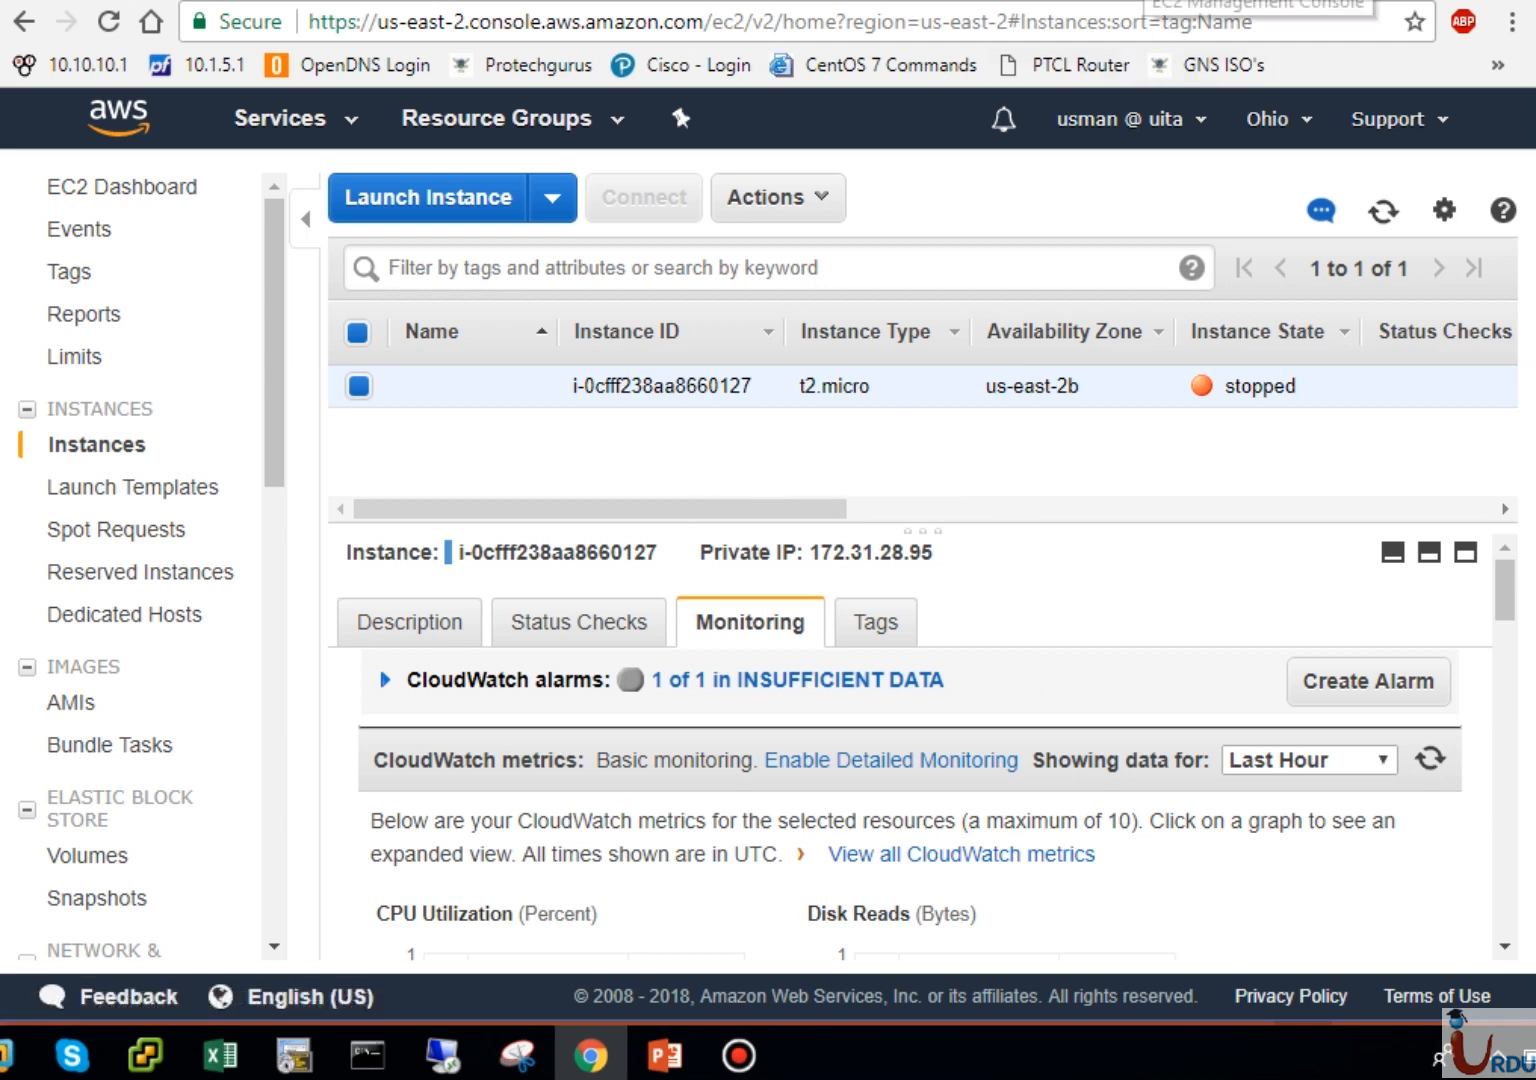
Step: Reload the expired IAM users page and sign the IAM user out of the EC2 console
key("alt+Left")
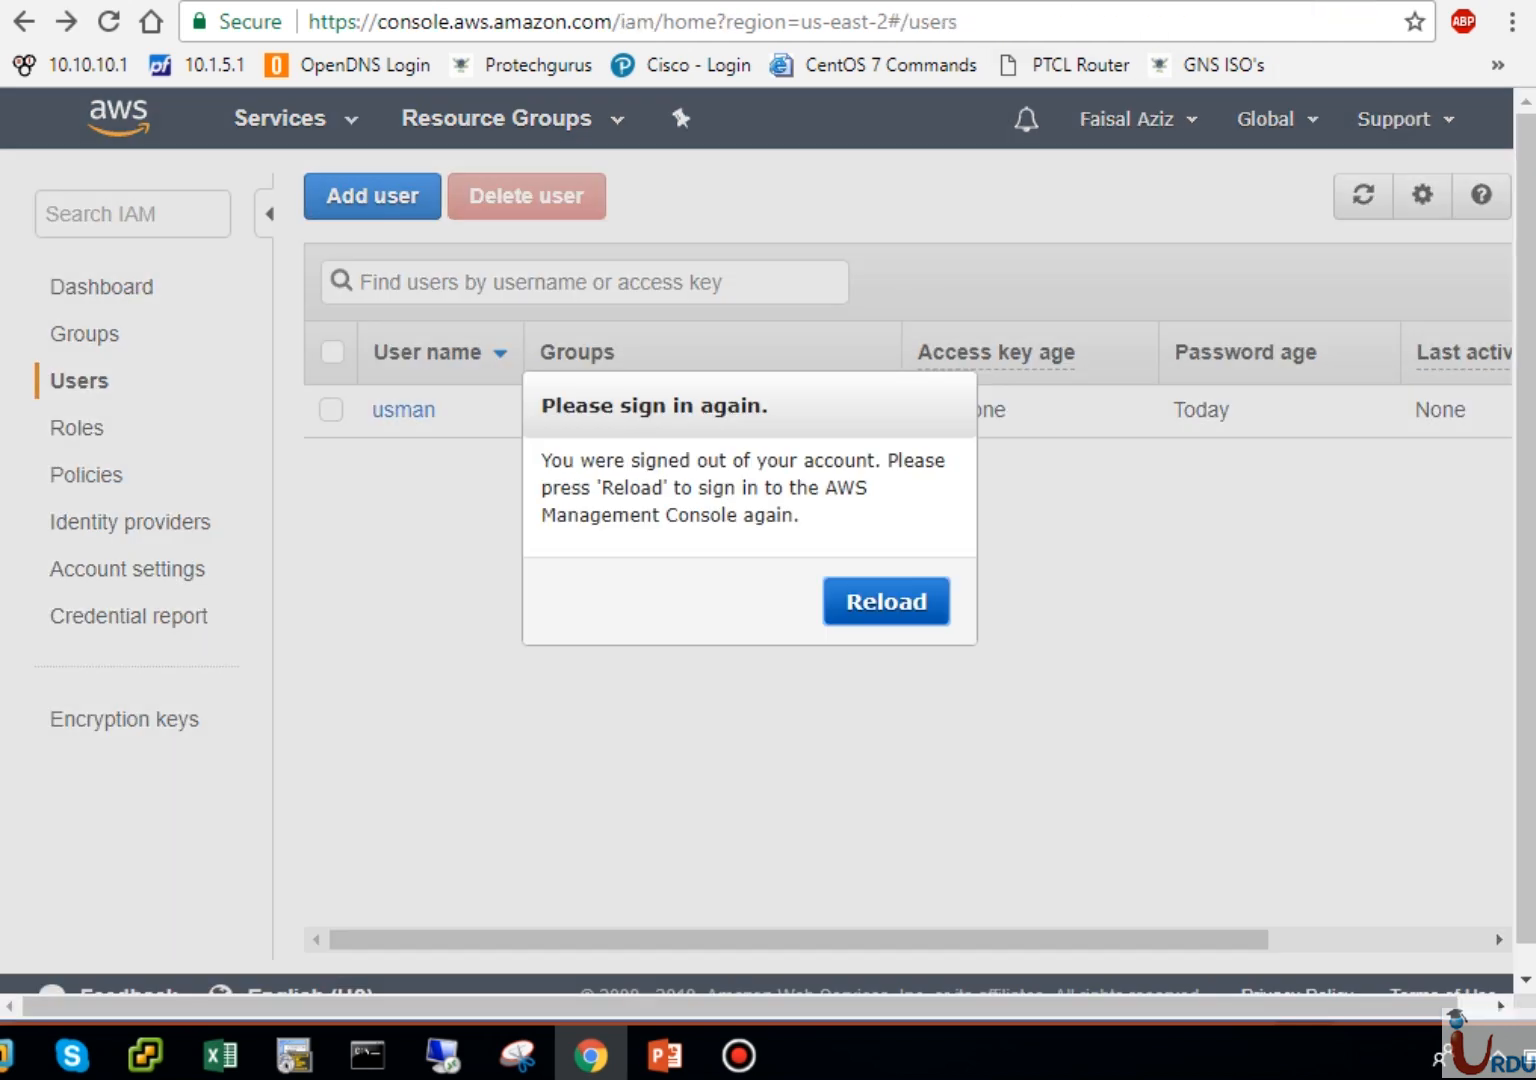
left_click(843, 600)
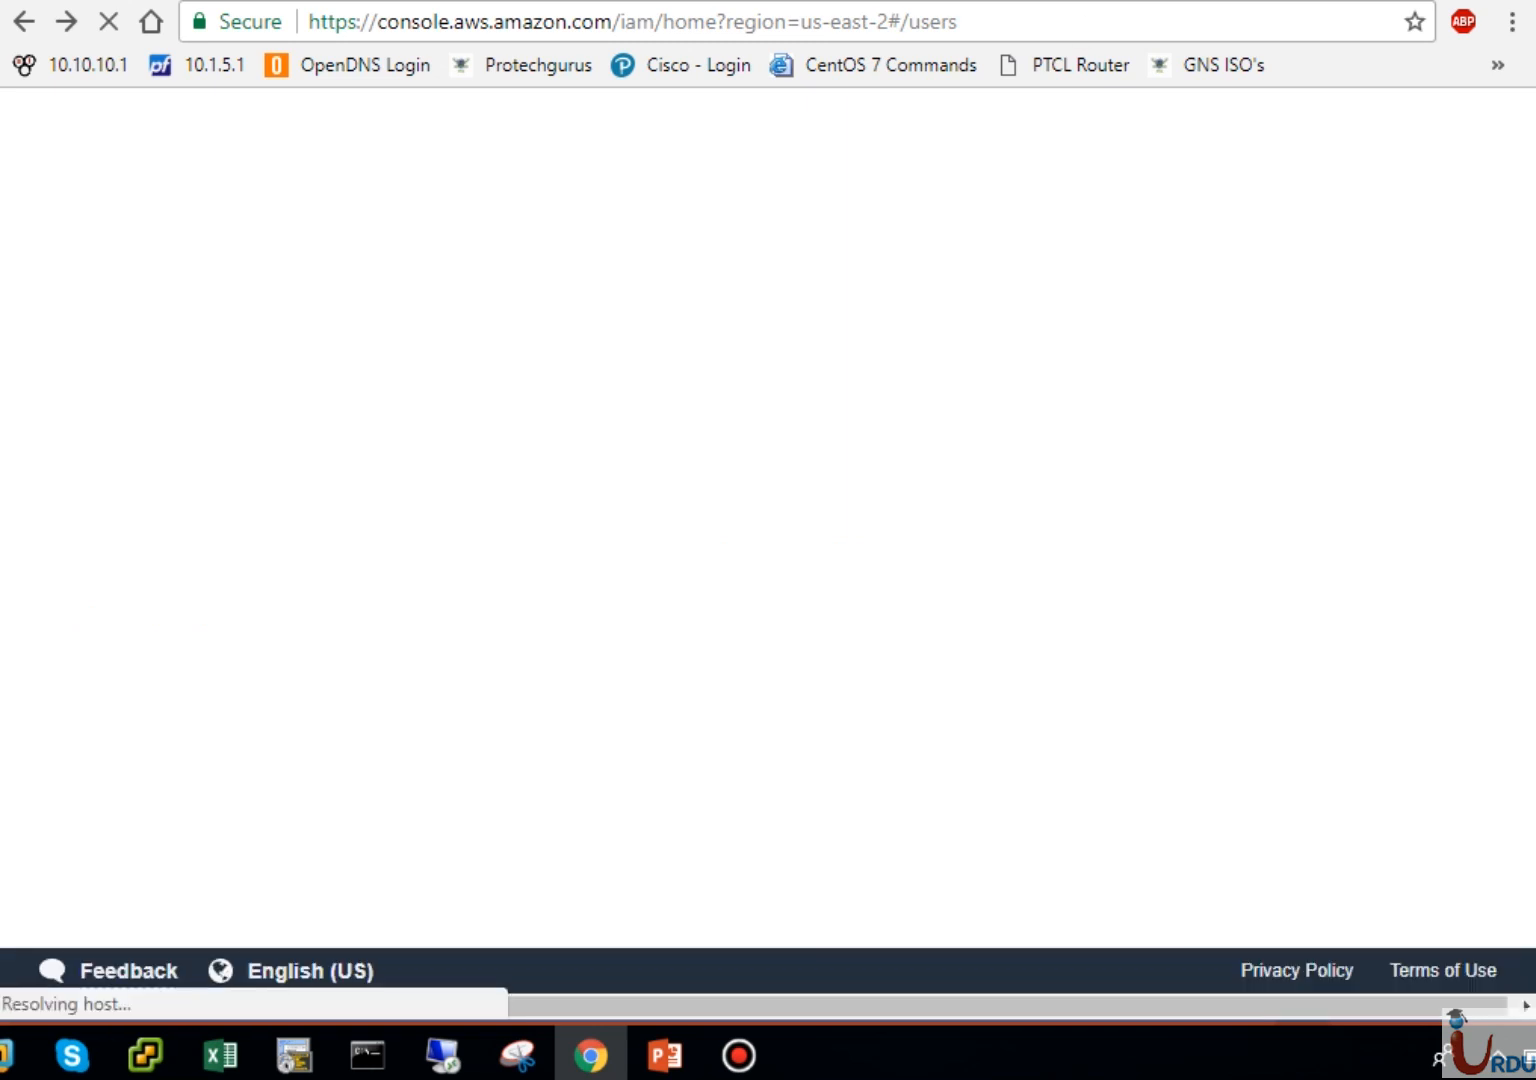
key("alt+Right")
left_click(1160, 115)
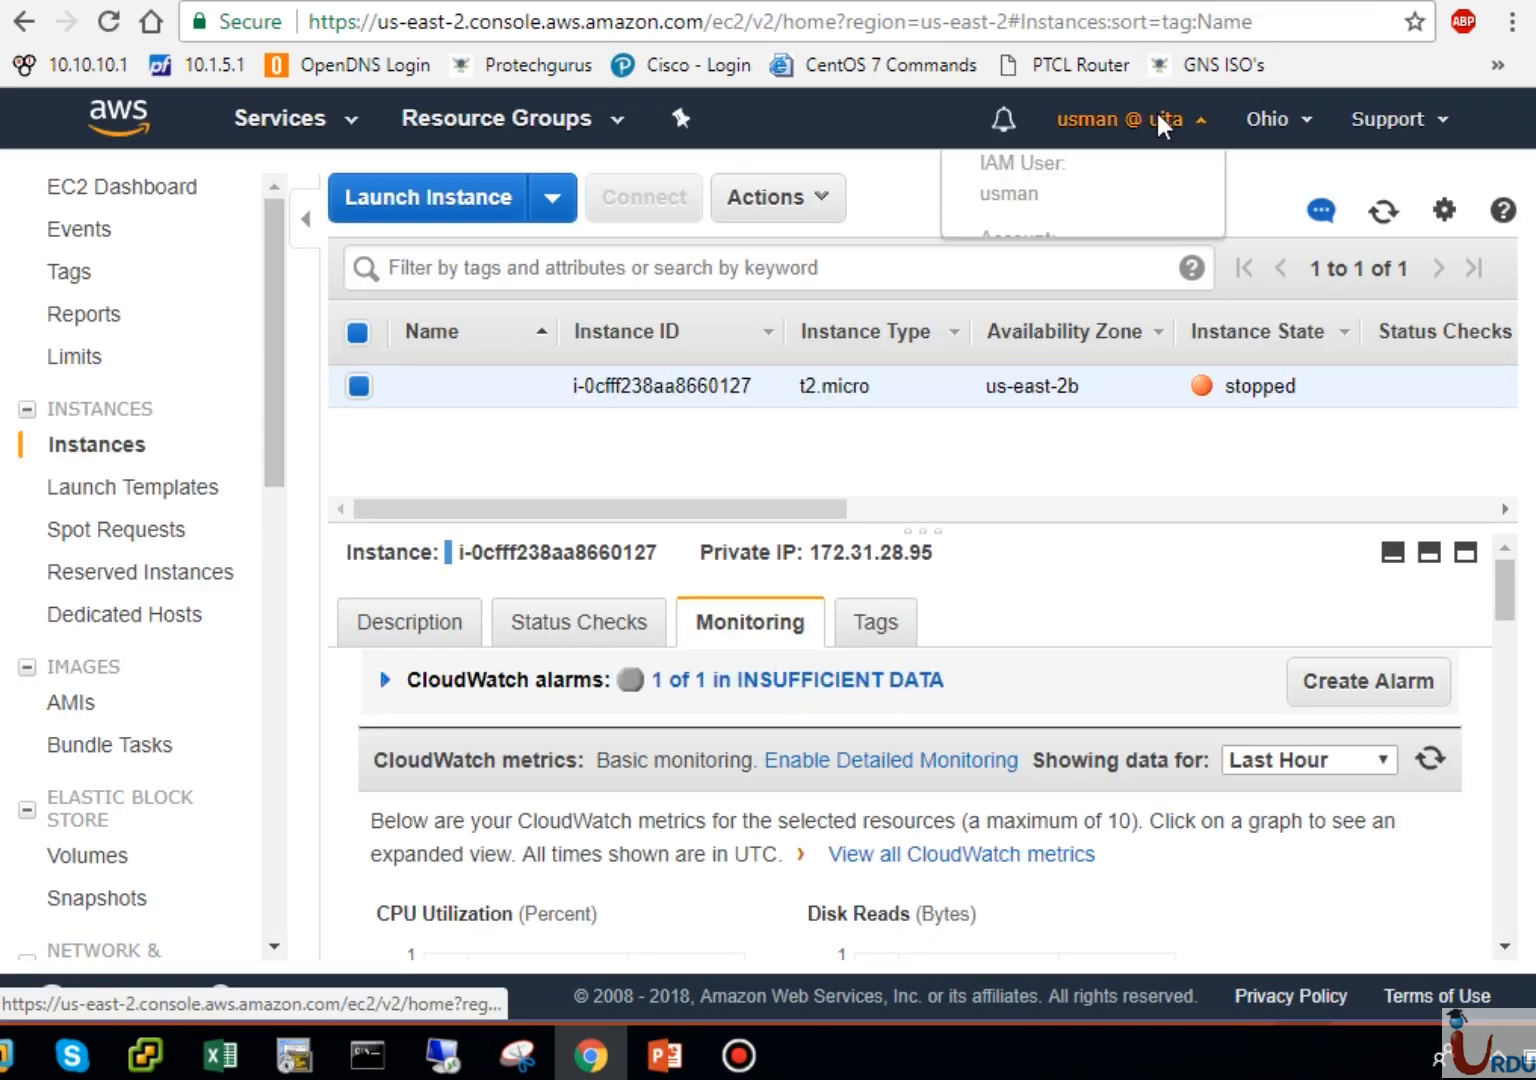
left_click(1018, 625)
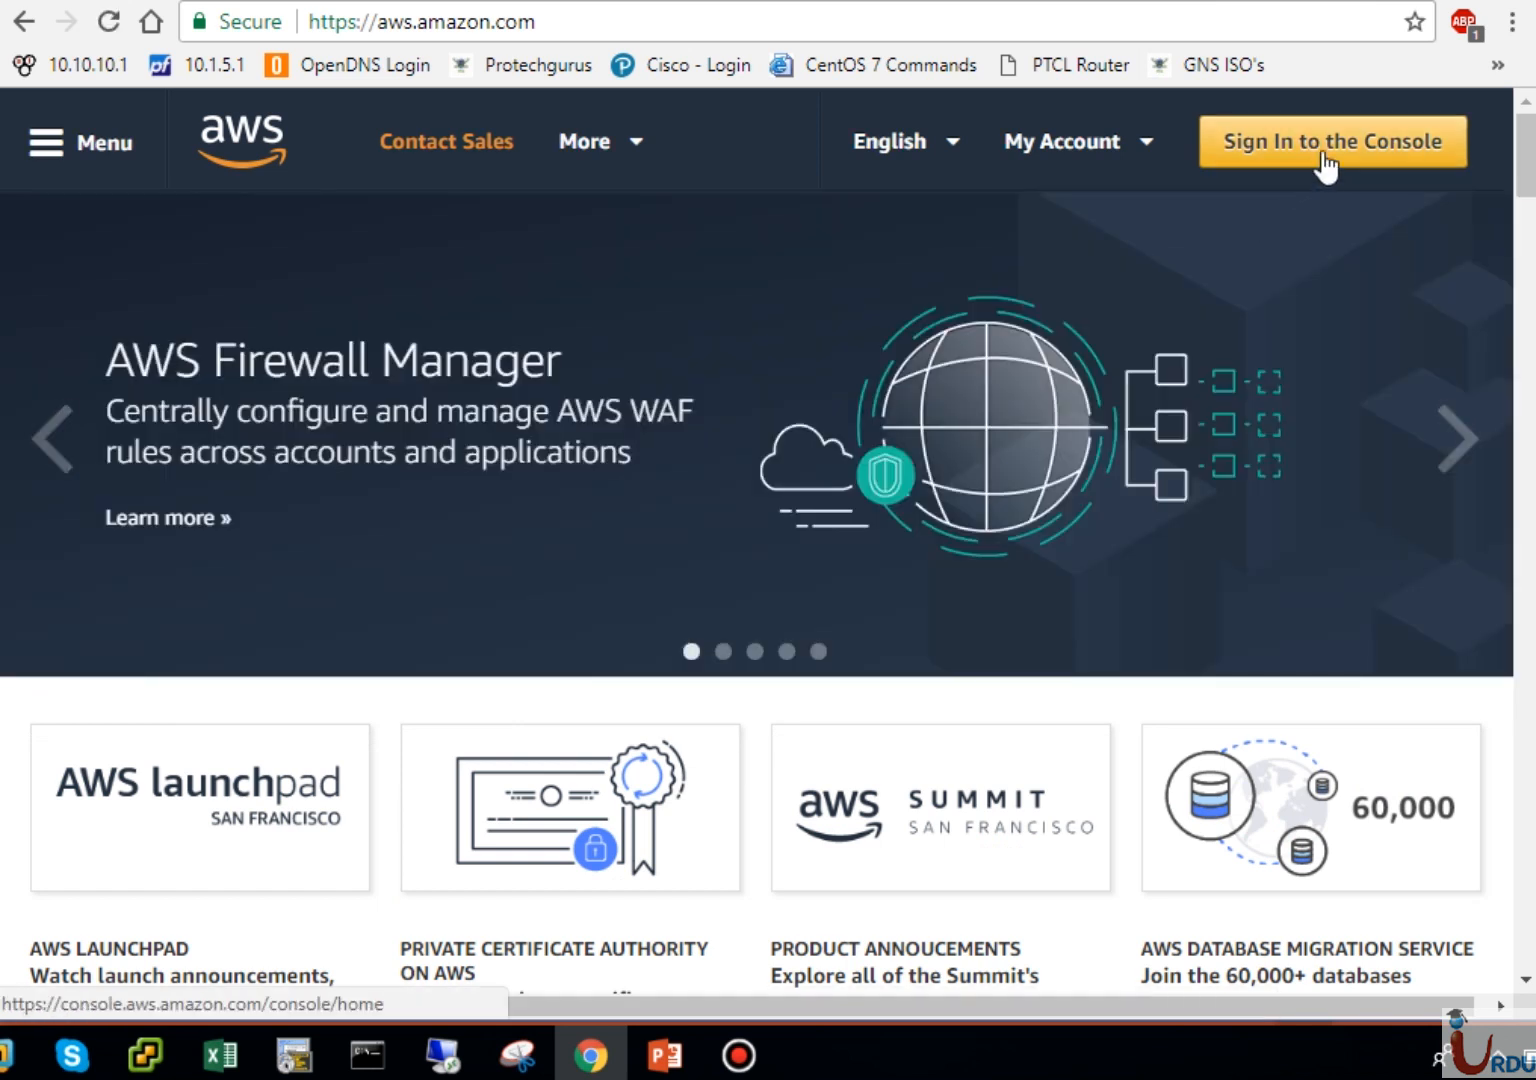
Step: Sign in to the AWS console with the root account credentials, using the prefilled password
left_click(1326, 158)
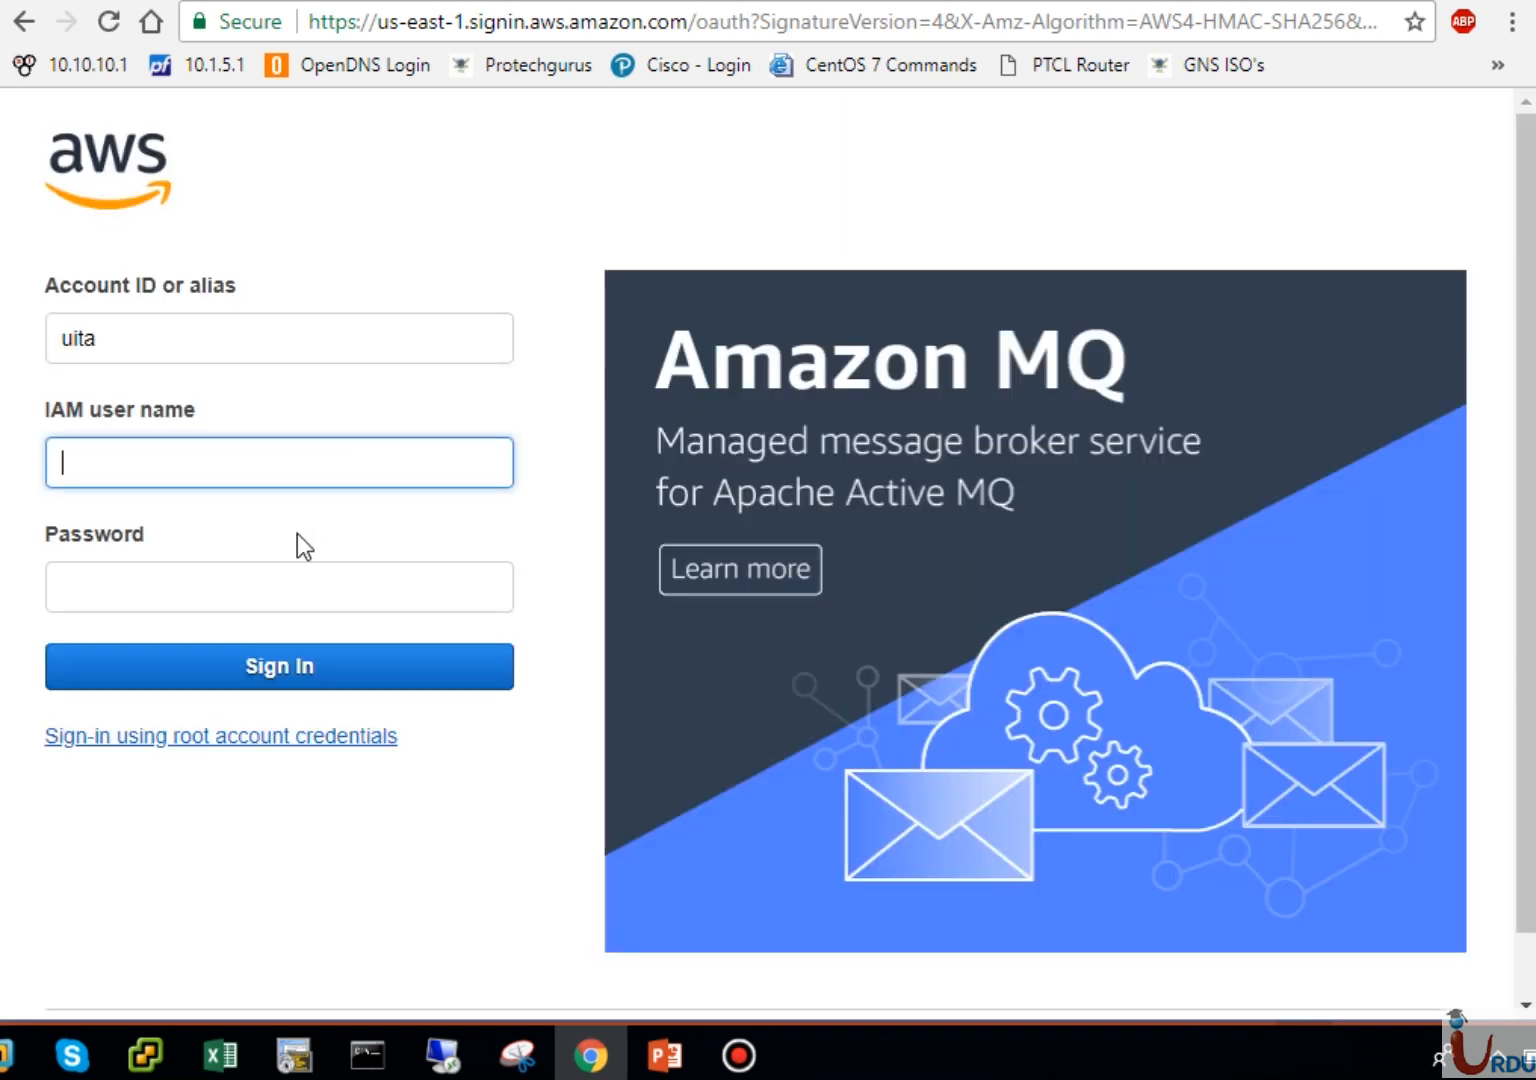
left_click(244, 726)
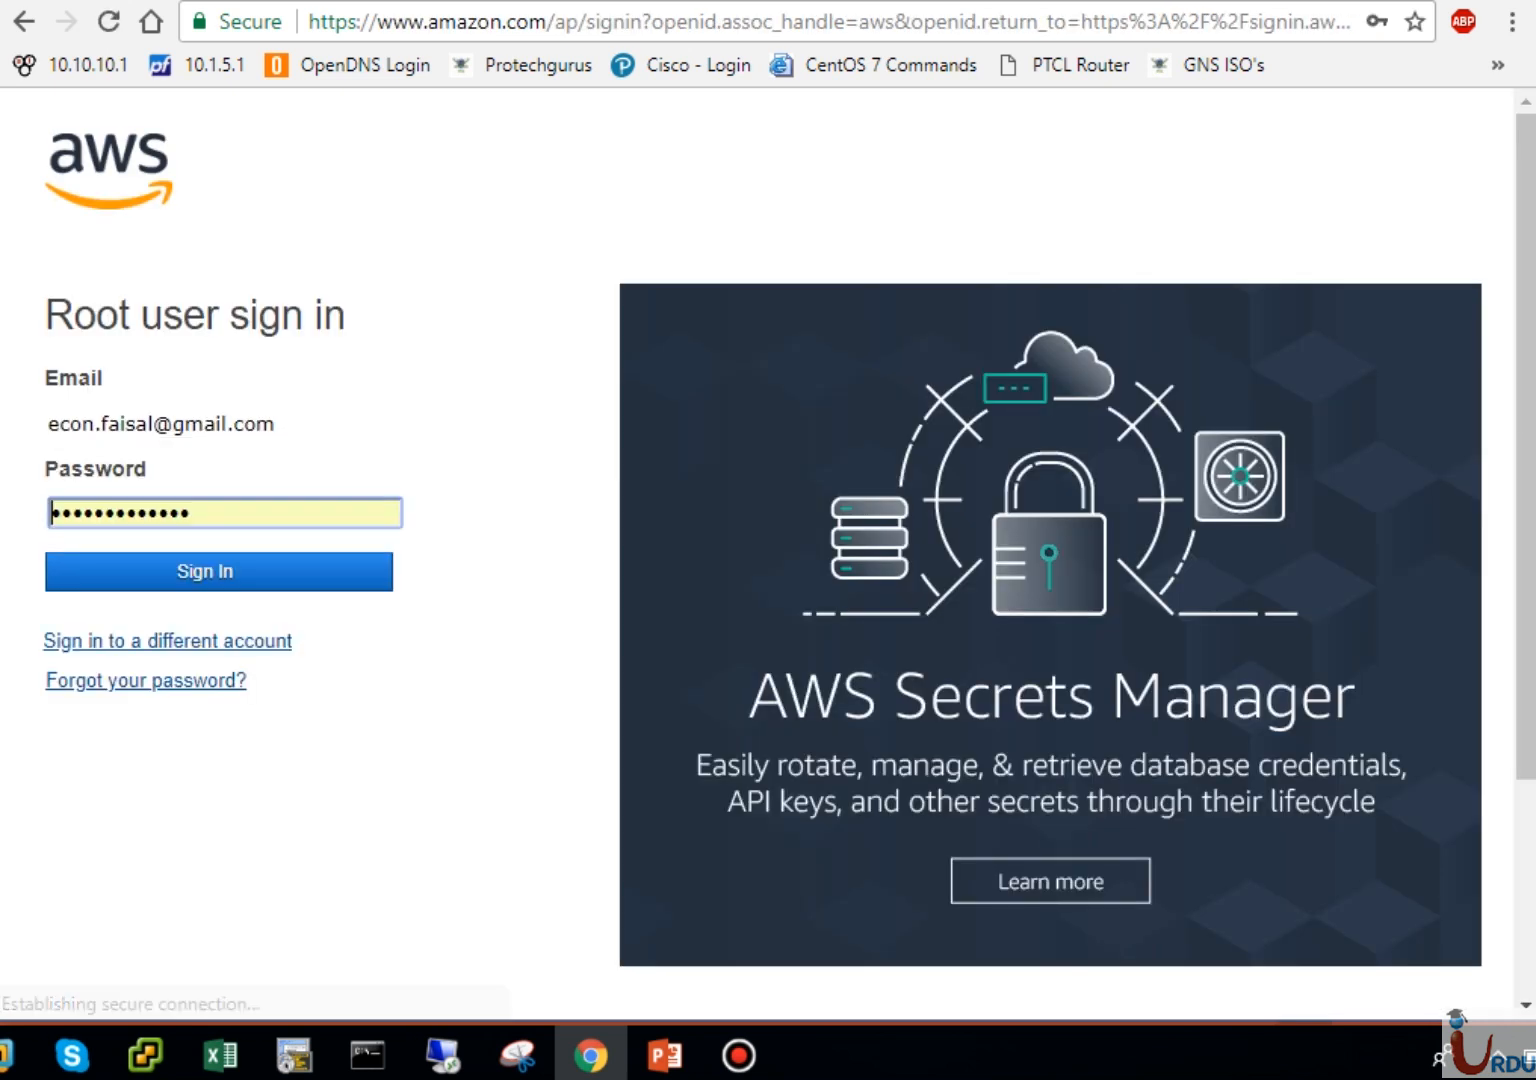
left_click(317, 577)
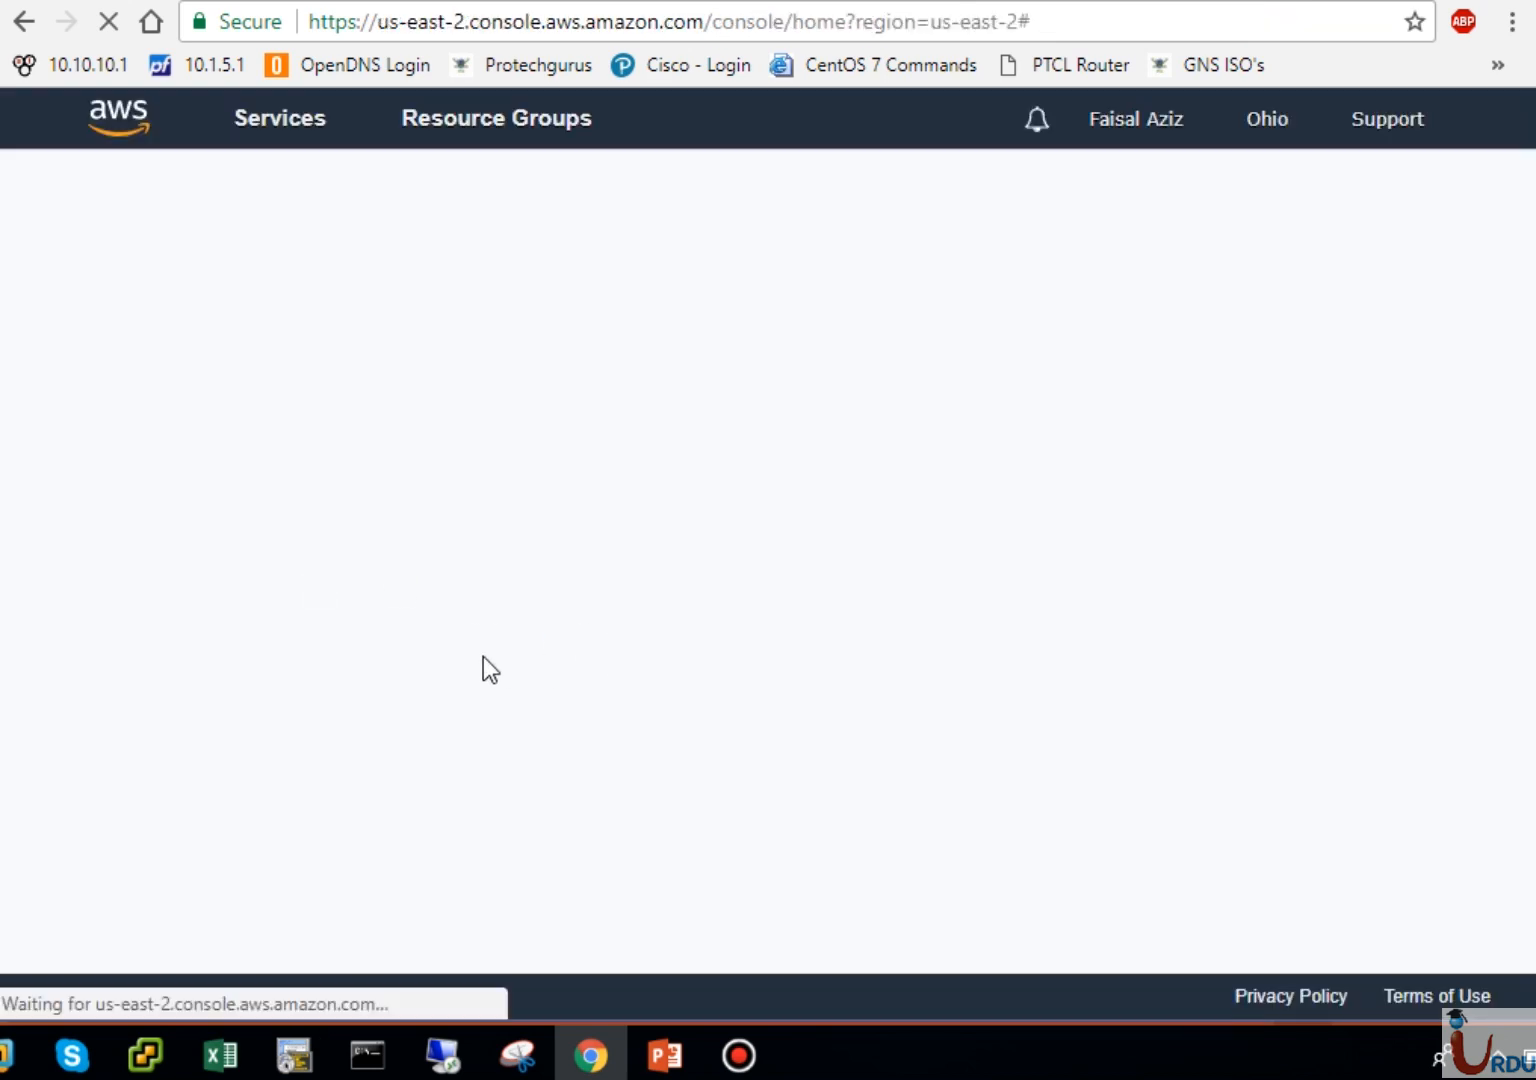
Step: Open the IAM service and go to its list of groups
left_click(138, 408)
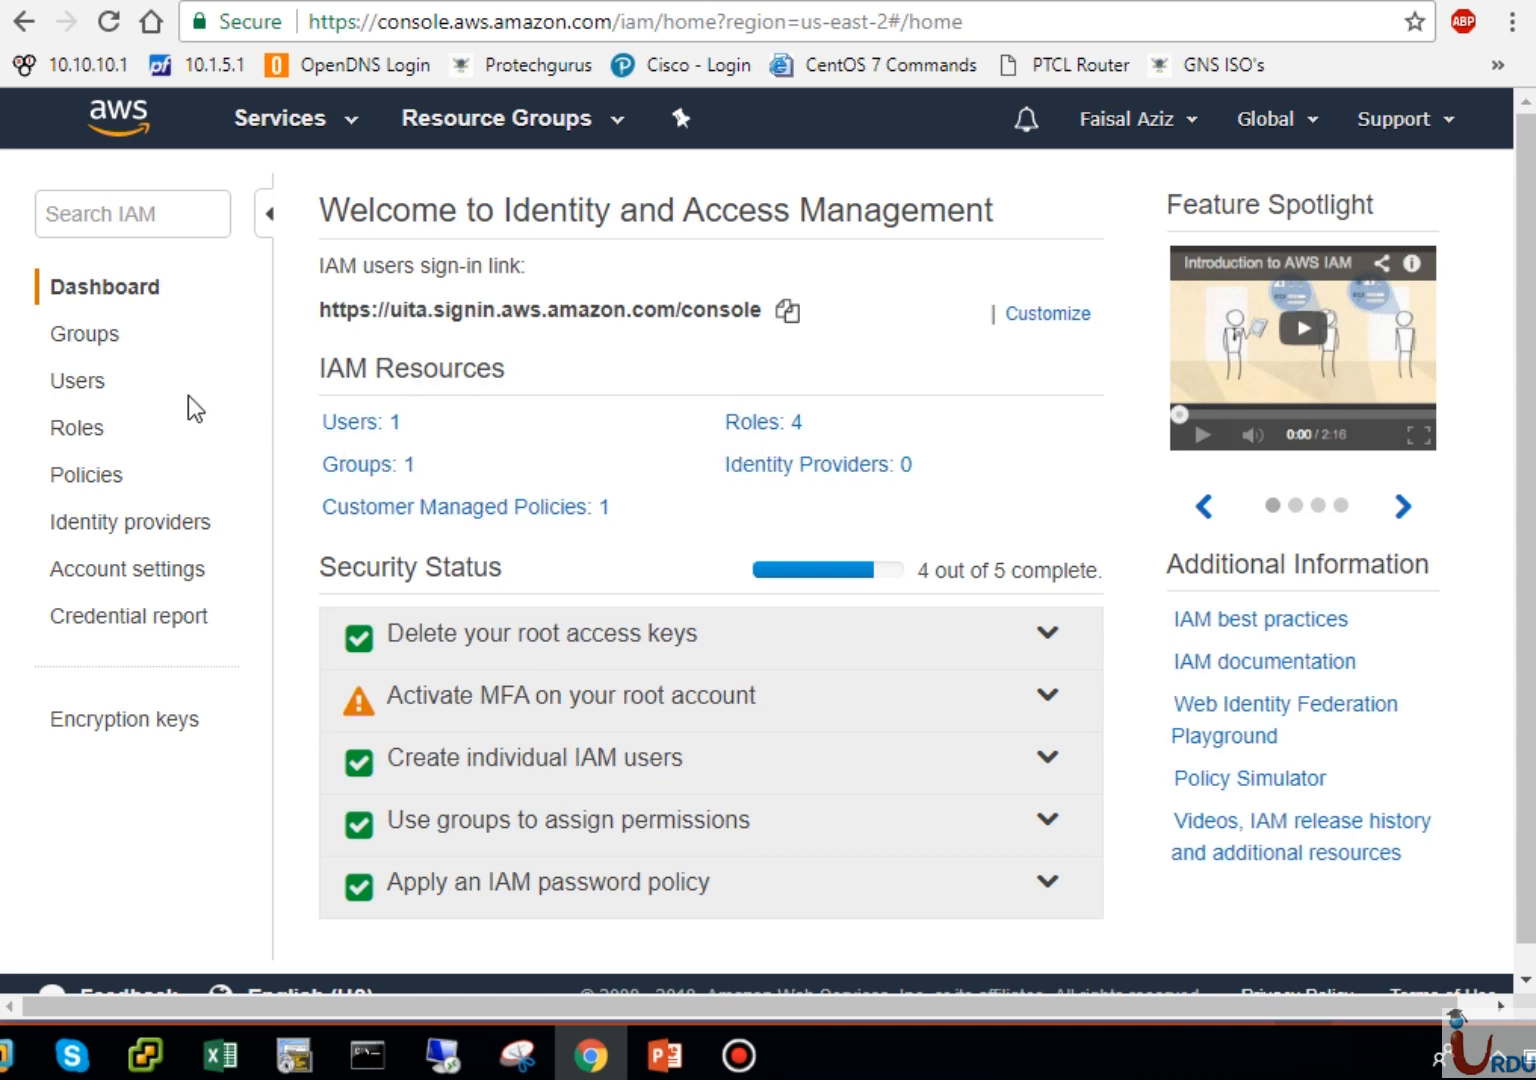
left_click(93, 393)
left_click(100, 346)
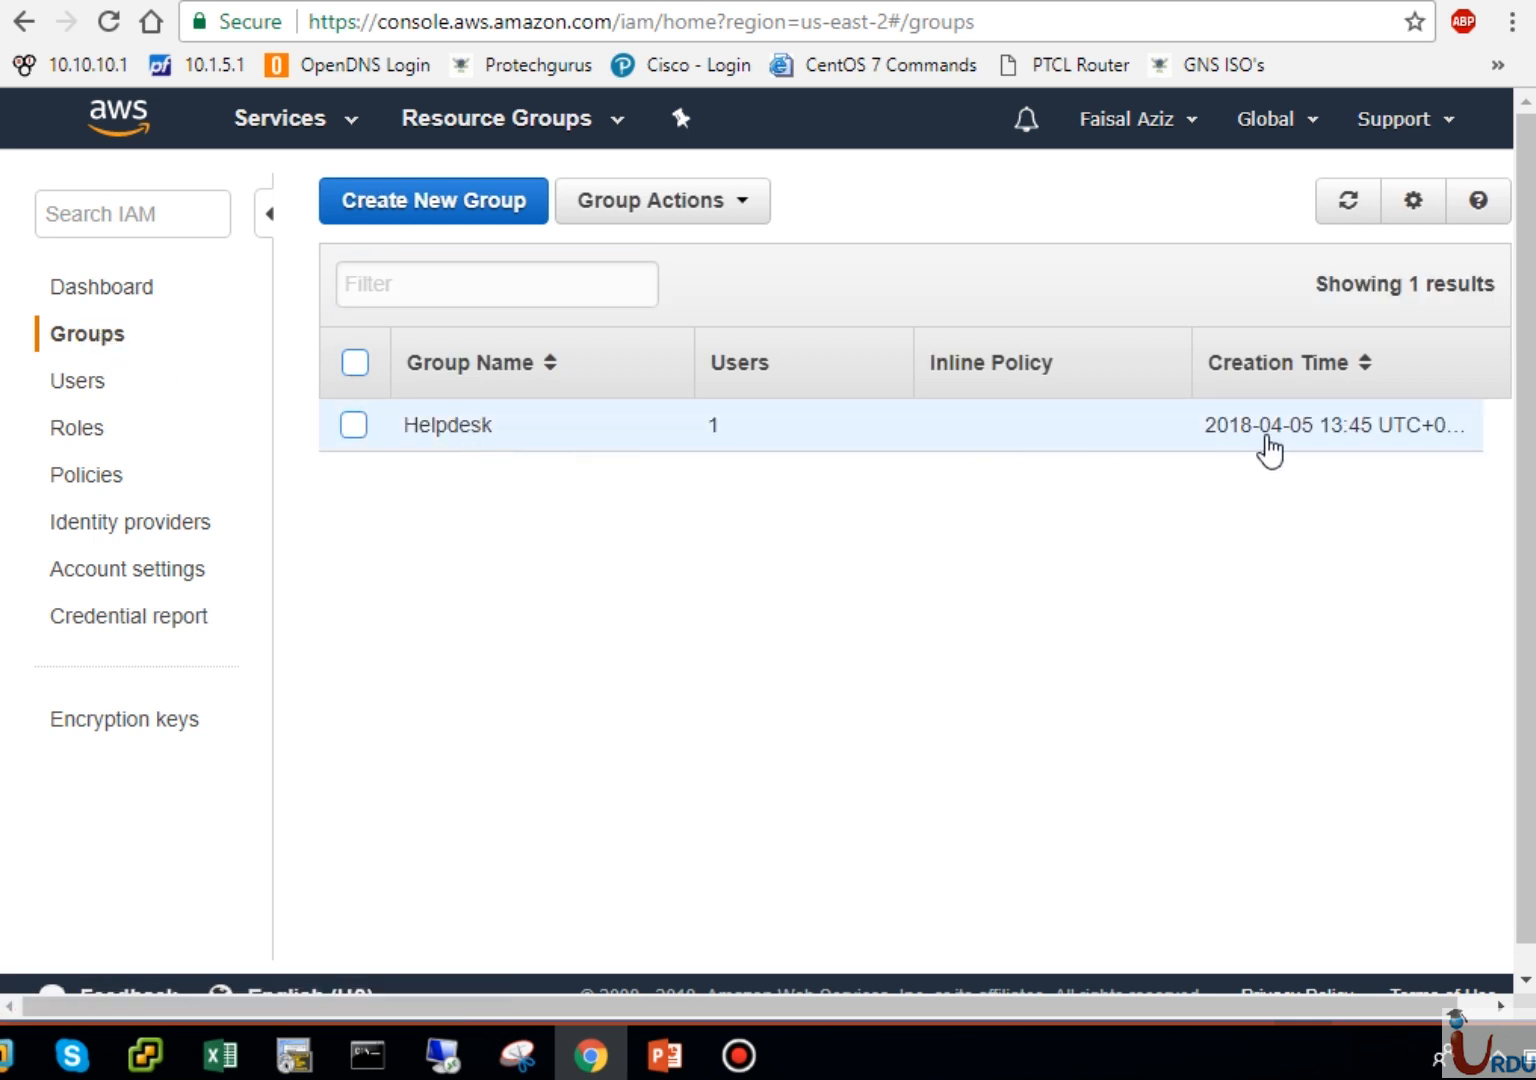
Step: Select the Helpdesk group and examine the group actions available for it
left_click(738, 200)
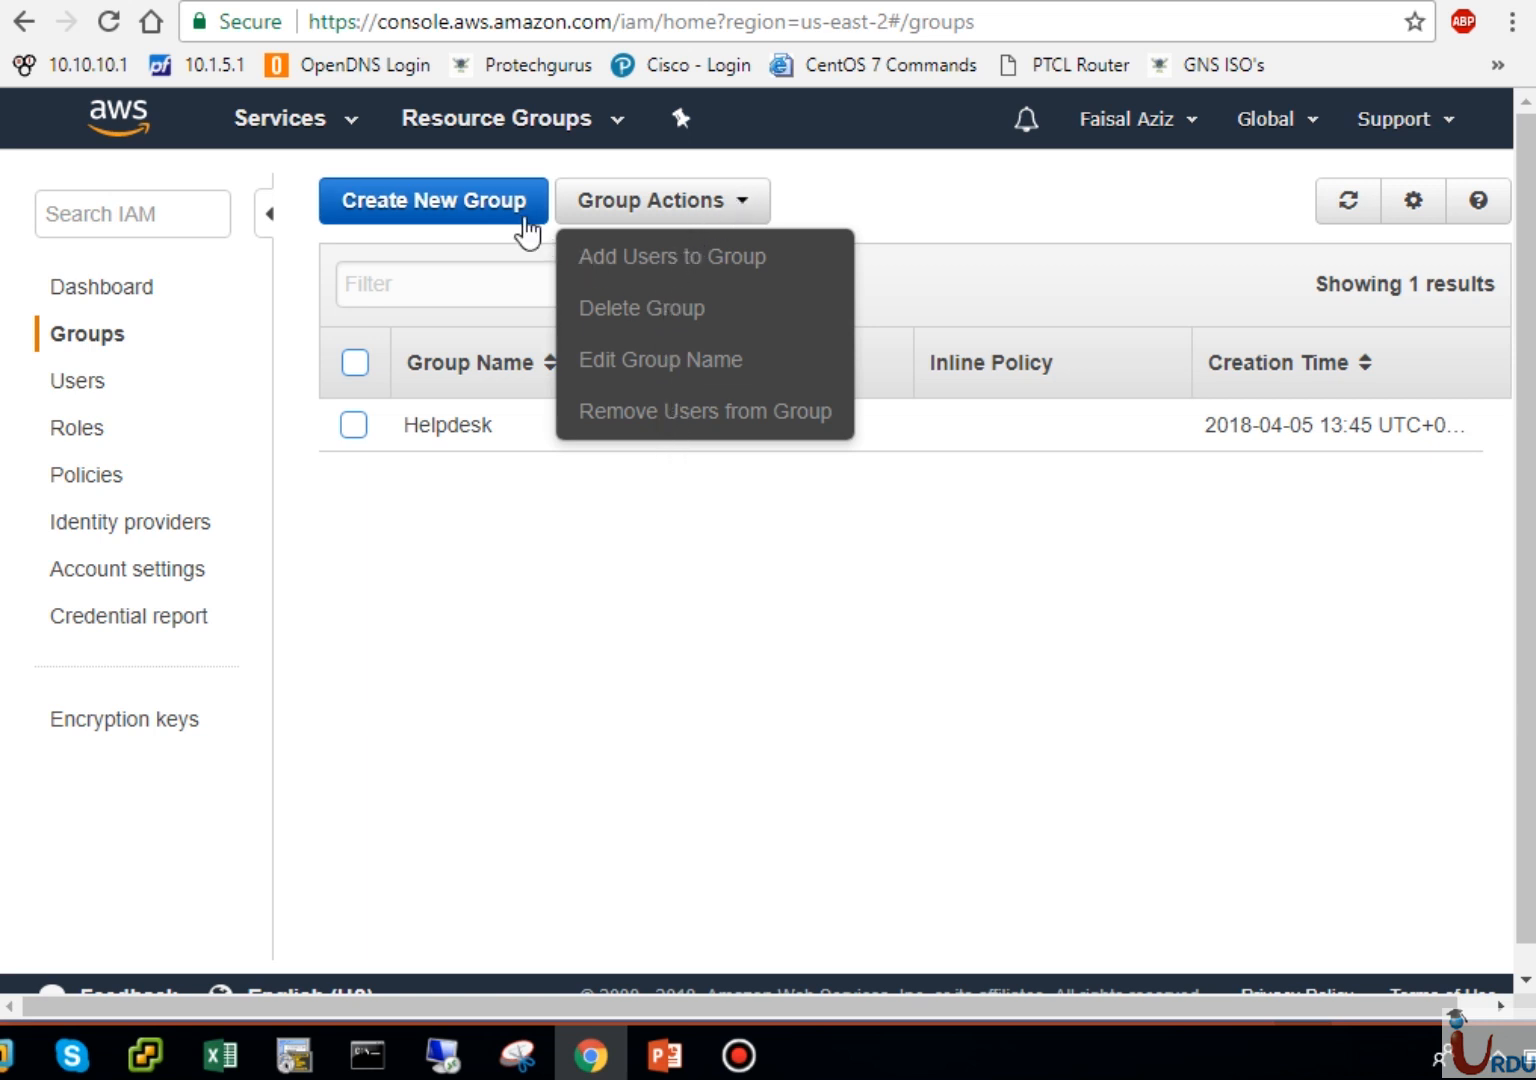
left_click(352, 425)
left_click(629, 214)
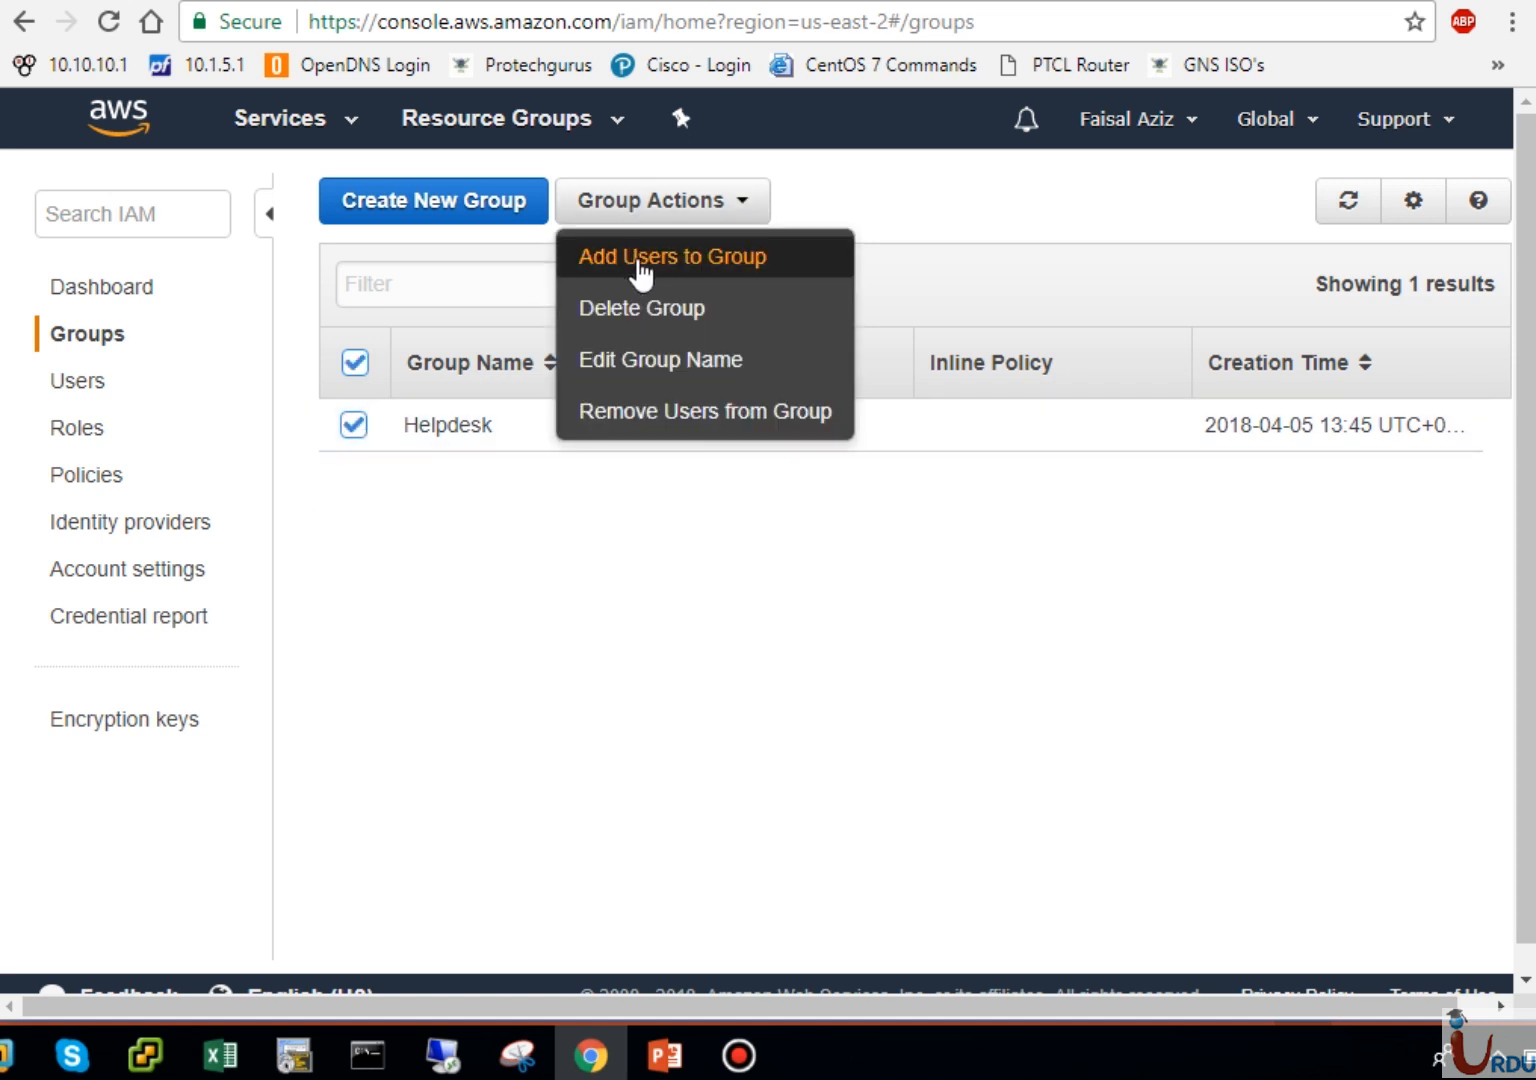
left_click(540, 527)
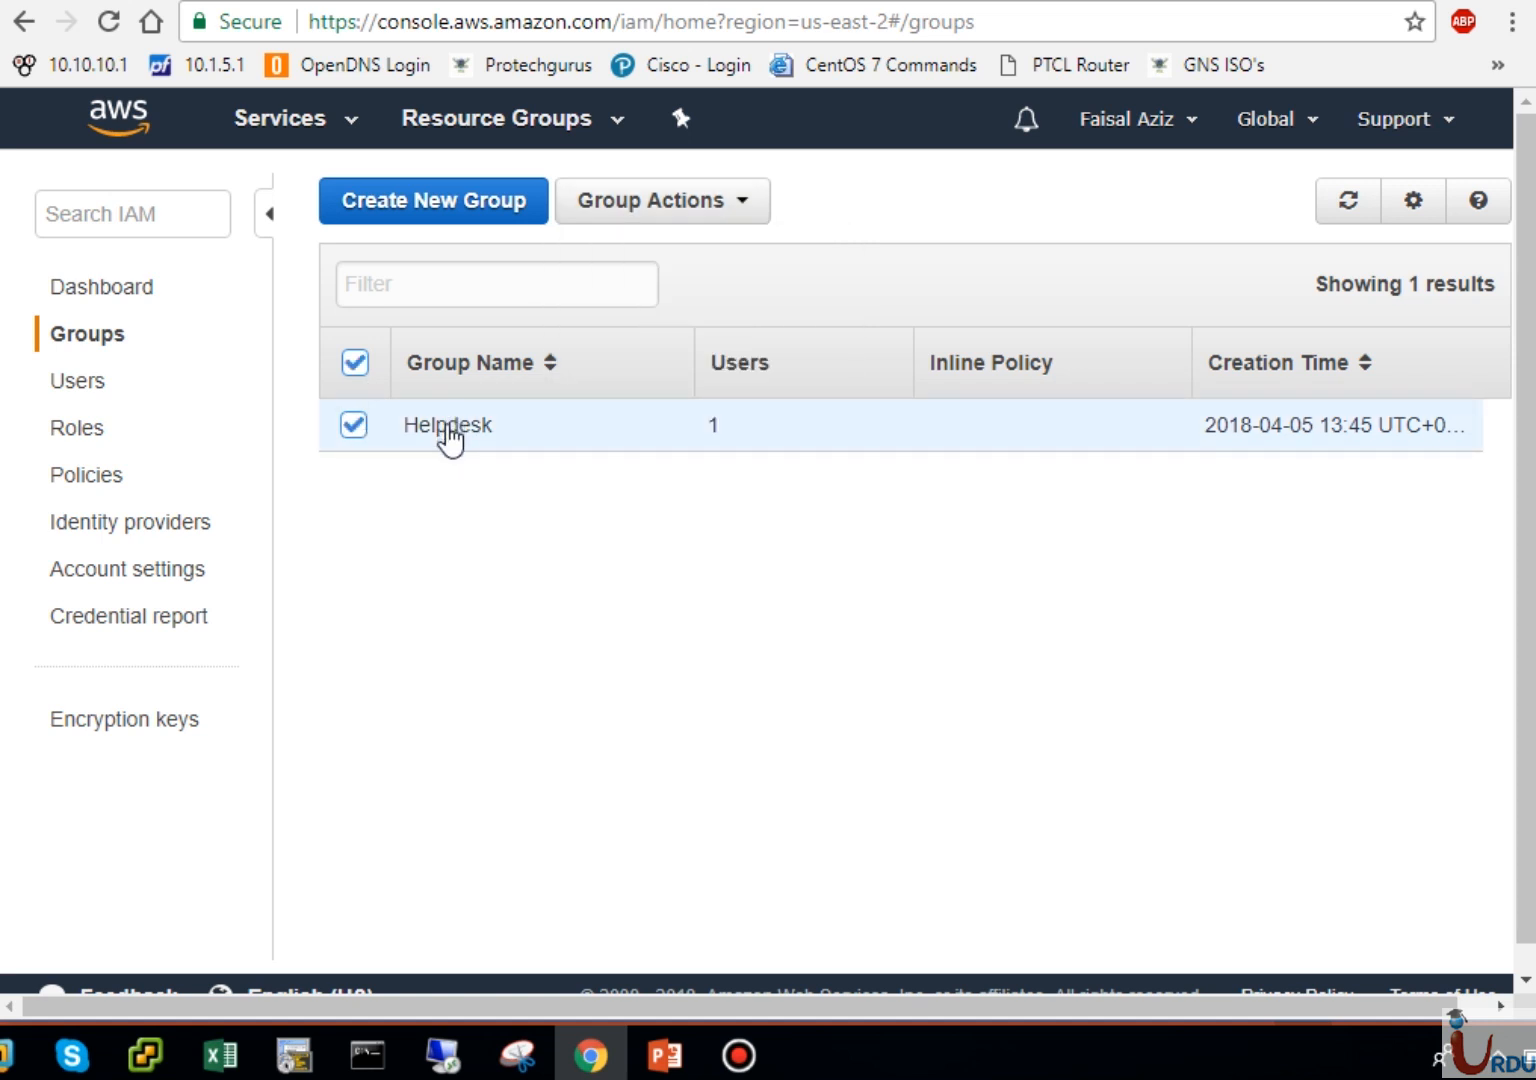
Step: Open the Helpdesk group's details and examine its member users and attached managed policies
left_click(448, 428)
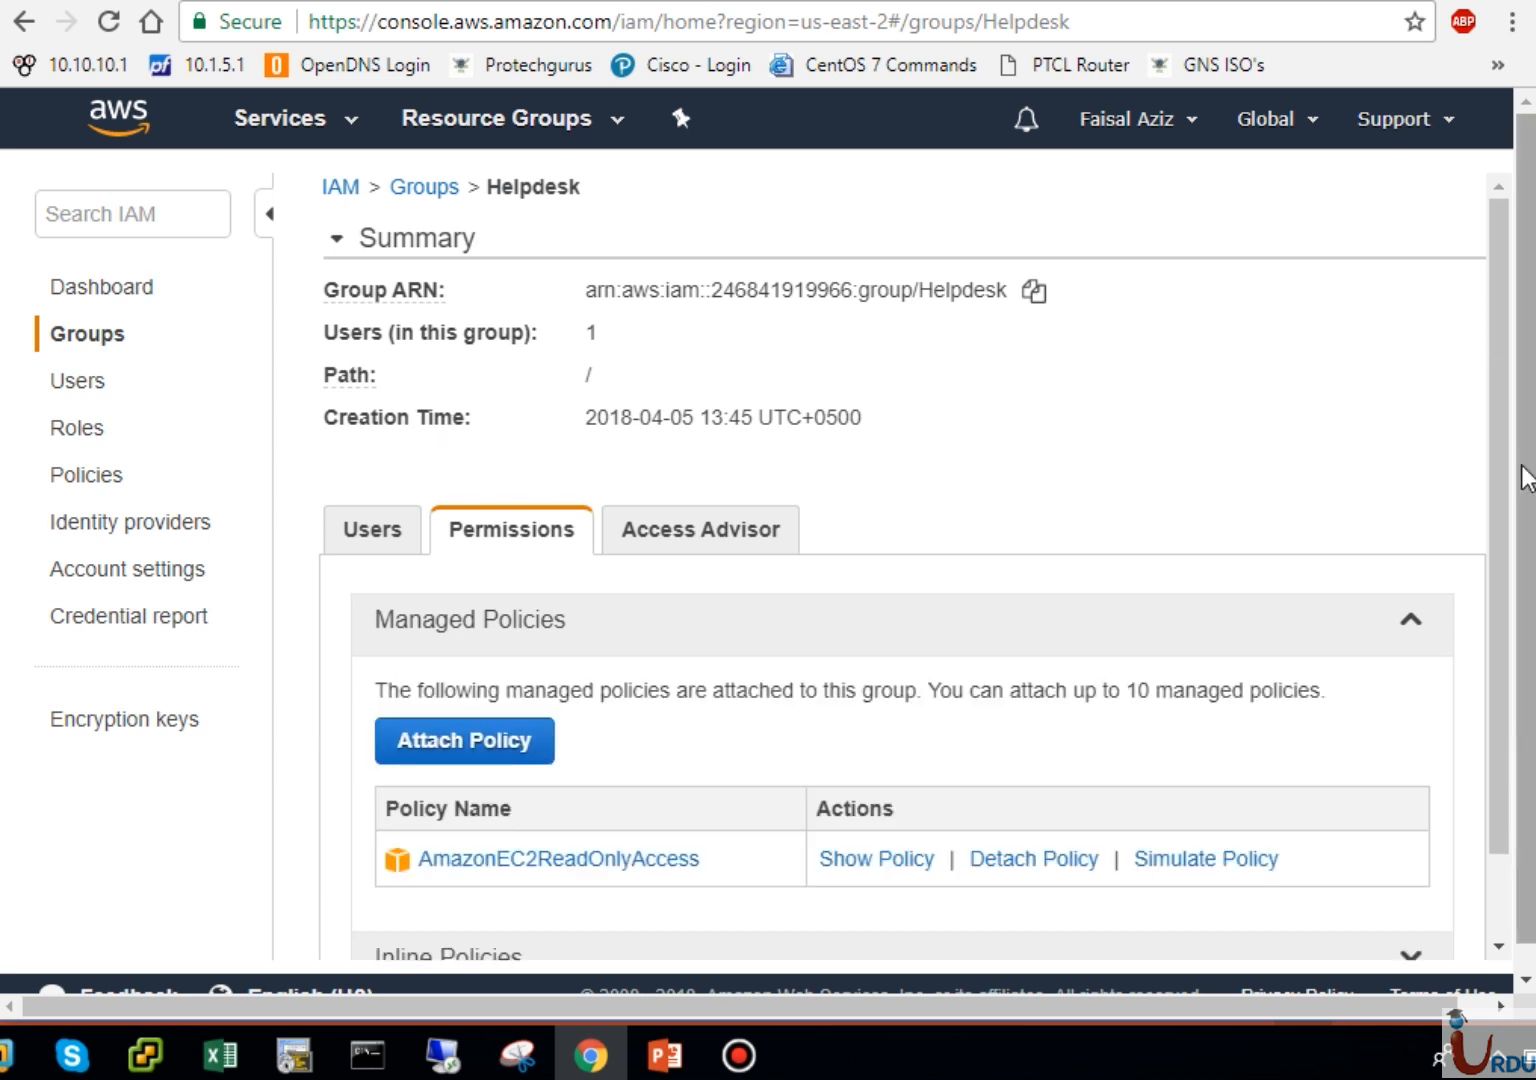
scroll(1527, 480, "down", 1)
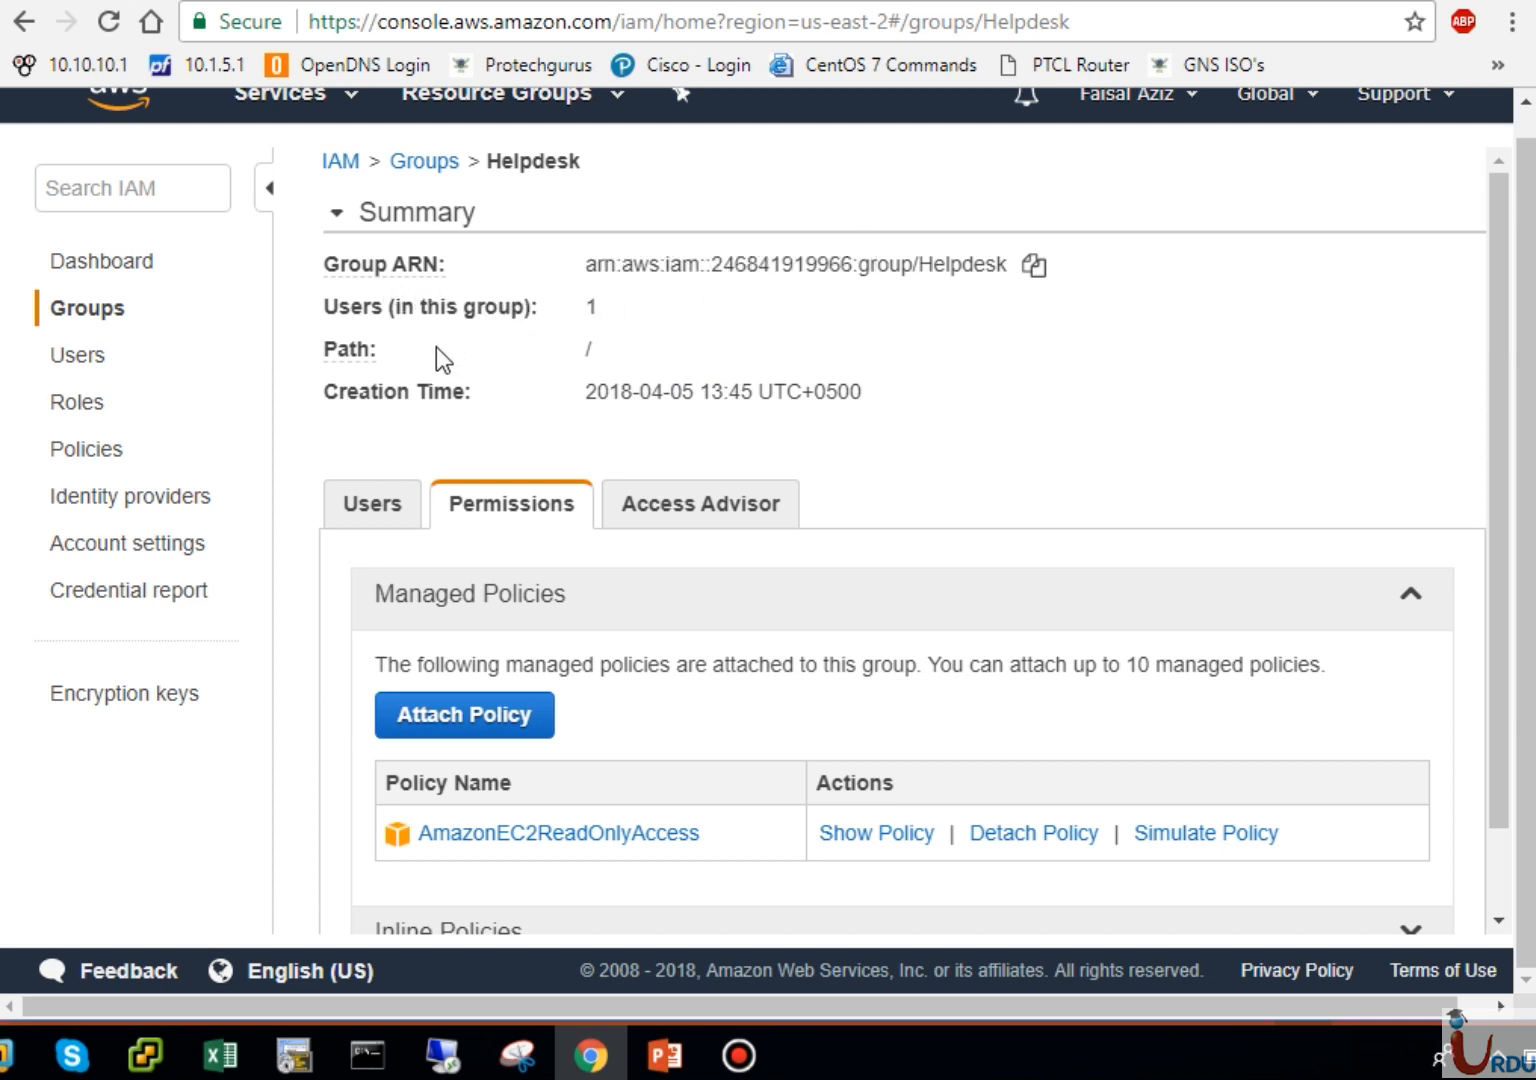
left_click(386, 512)
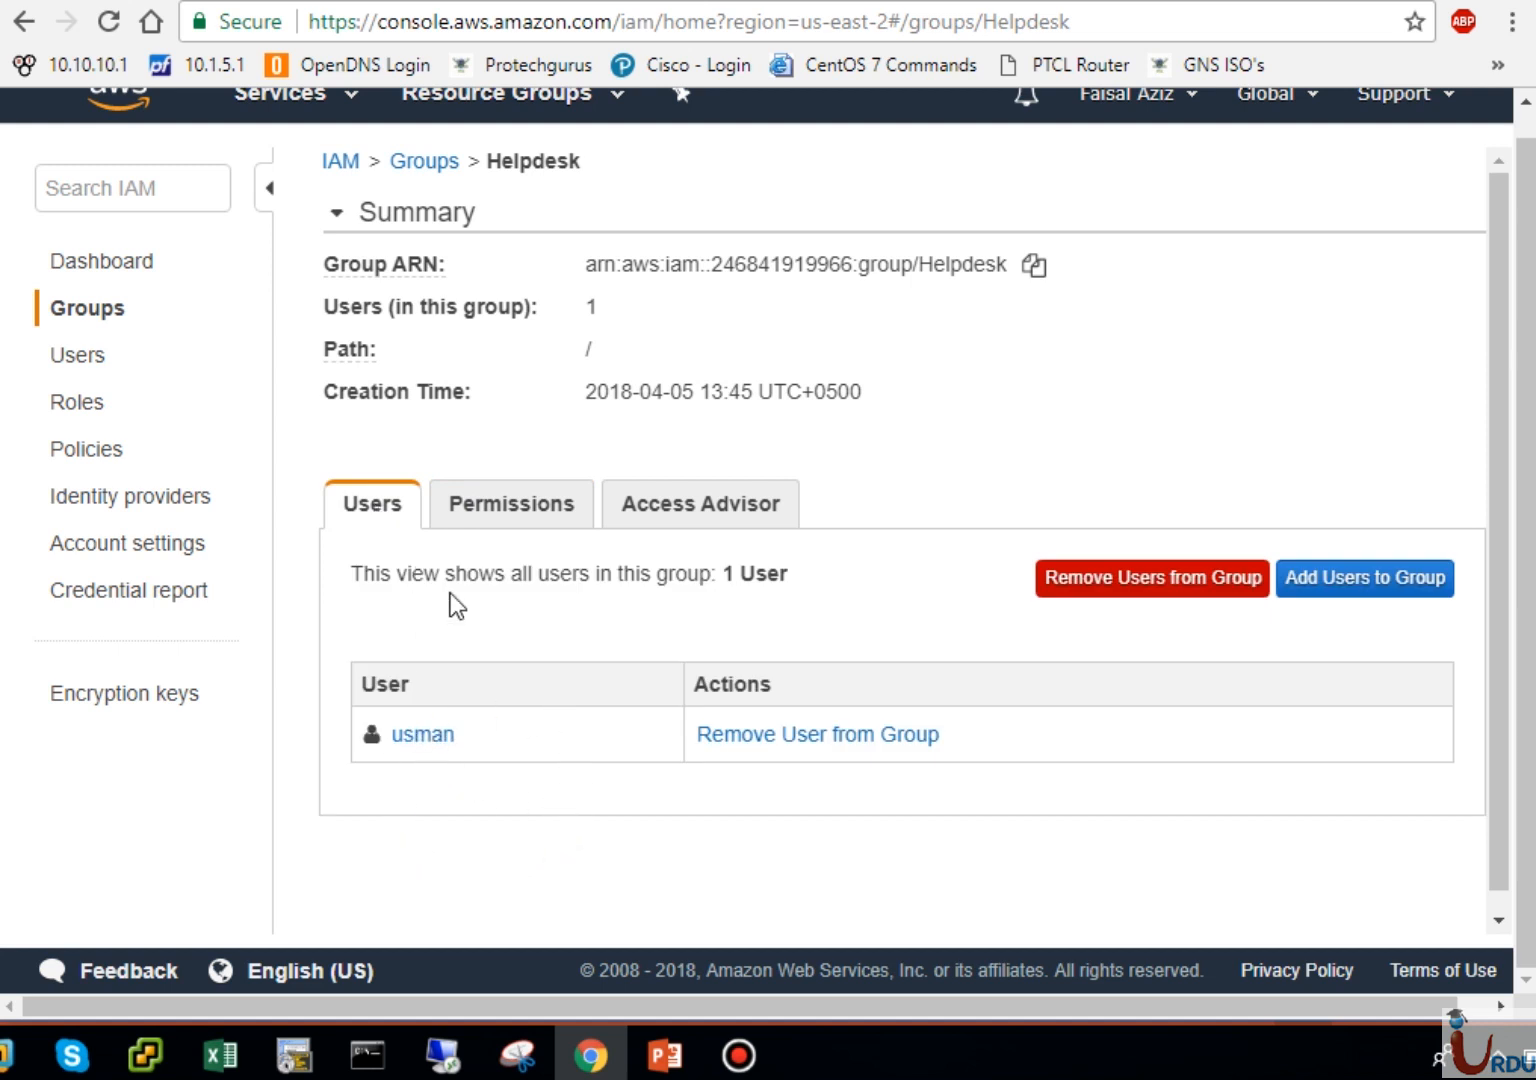
left_click(518, 511)
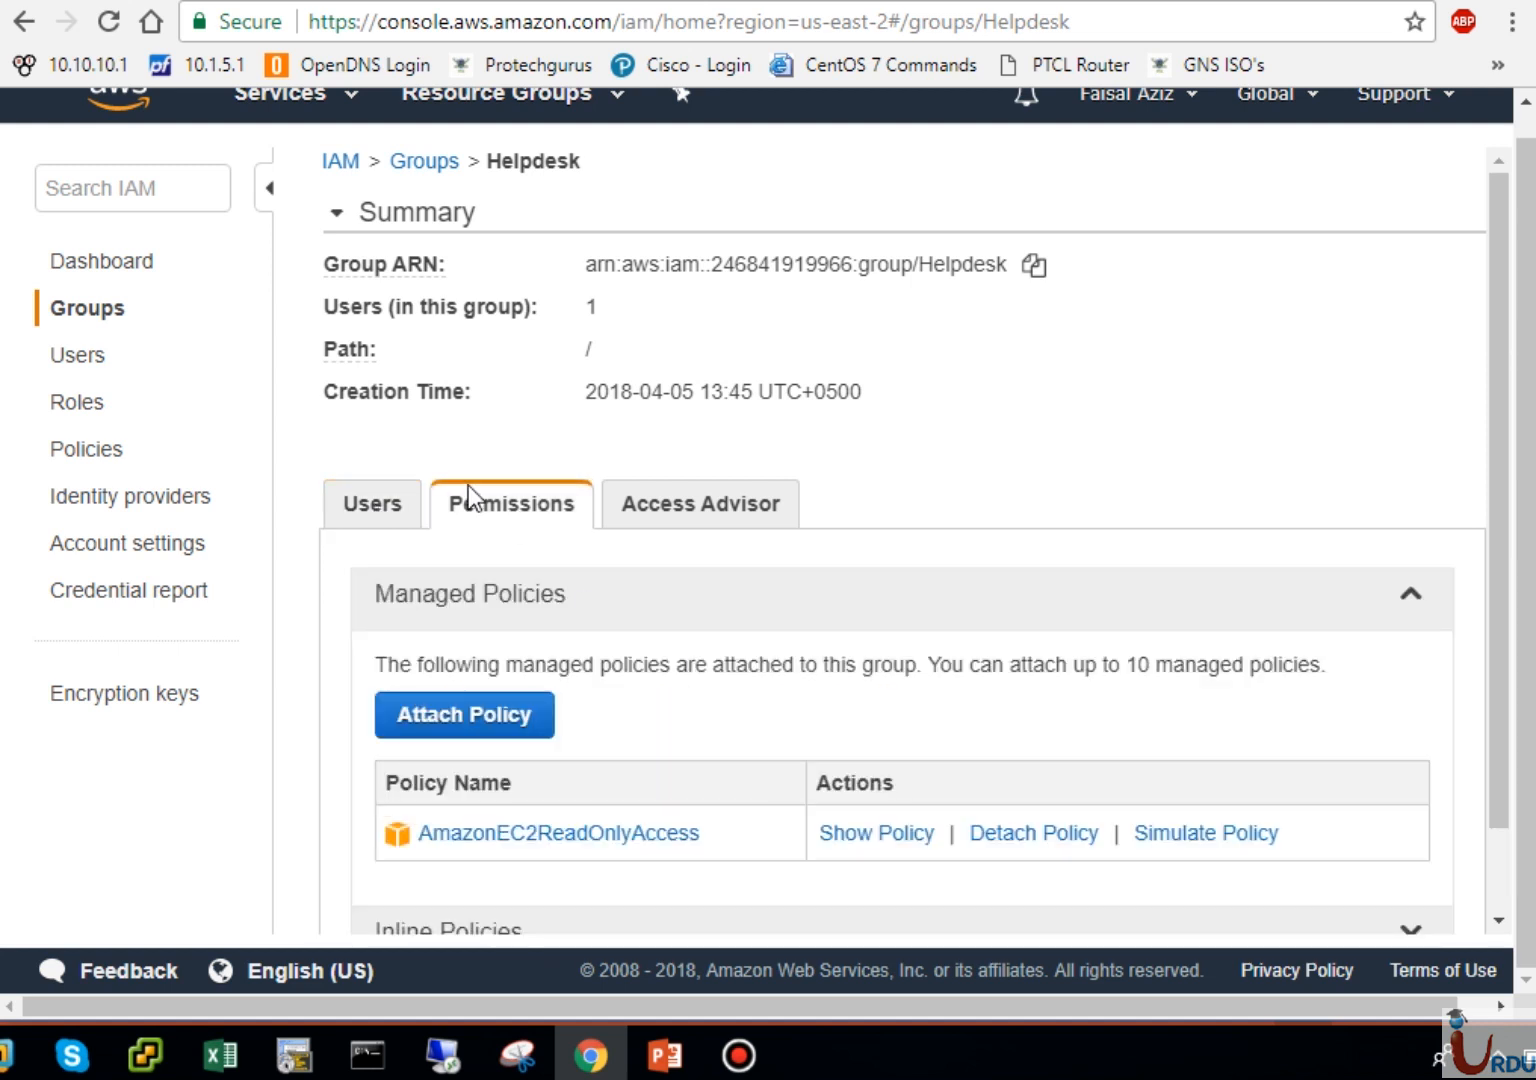
Step: View the JSON document of the group's AmazonEC2ReadOnlyAccess policy and close it
left_click_drag(1490, 642, 1488, 746)
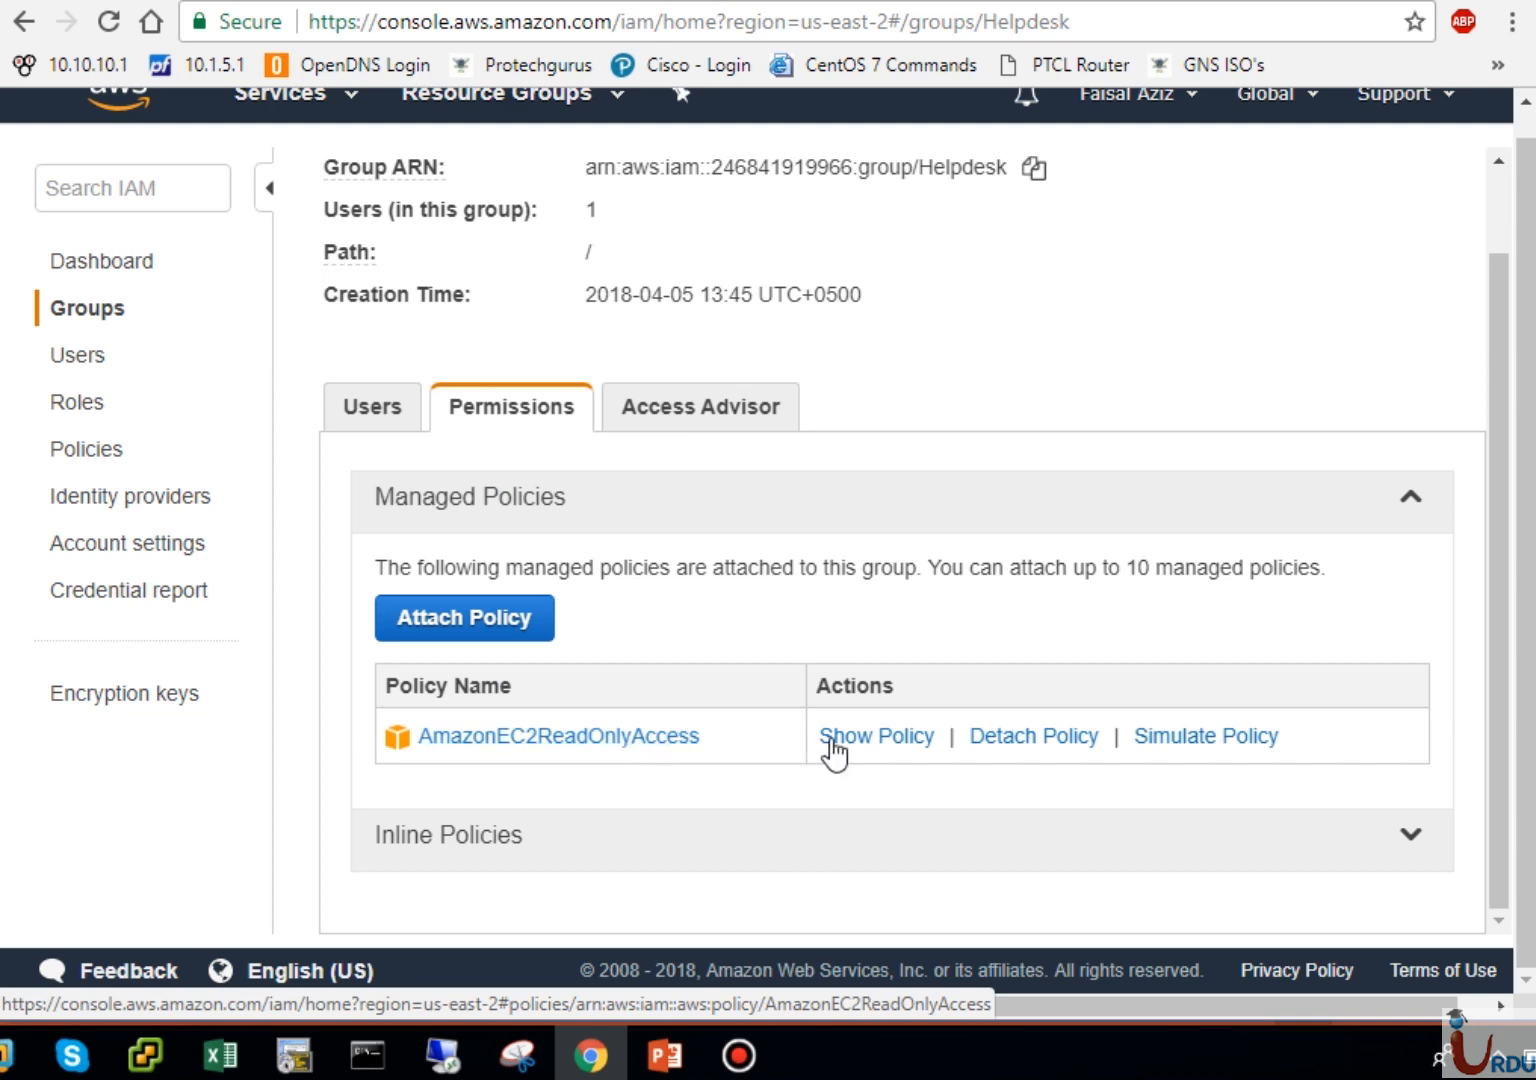
left_click(876, 740)
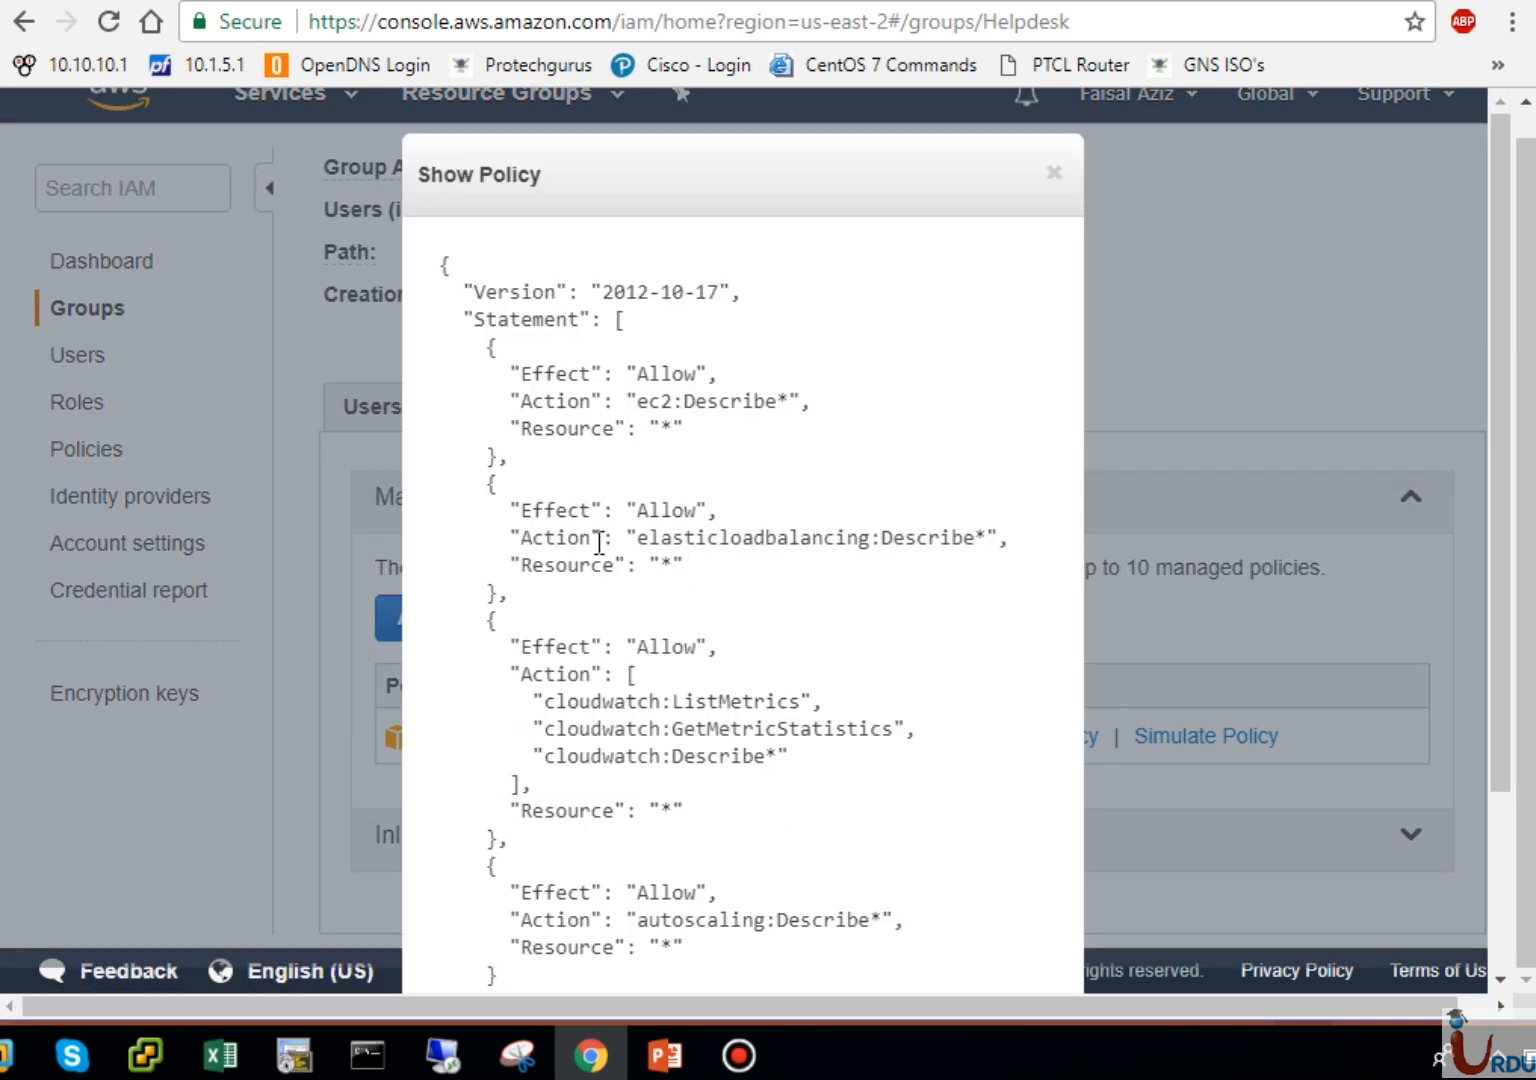
left_click(1055, 174)
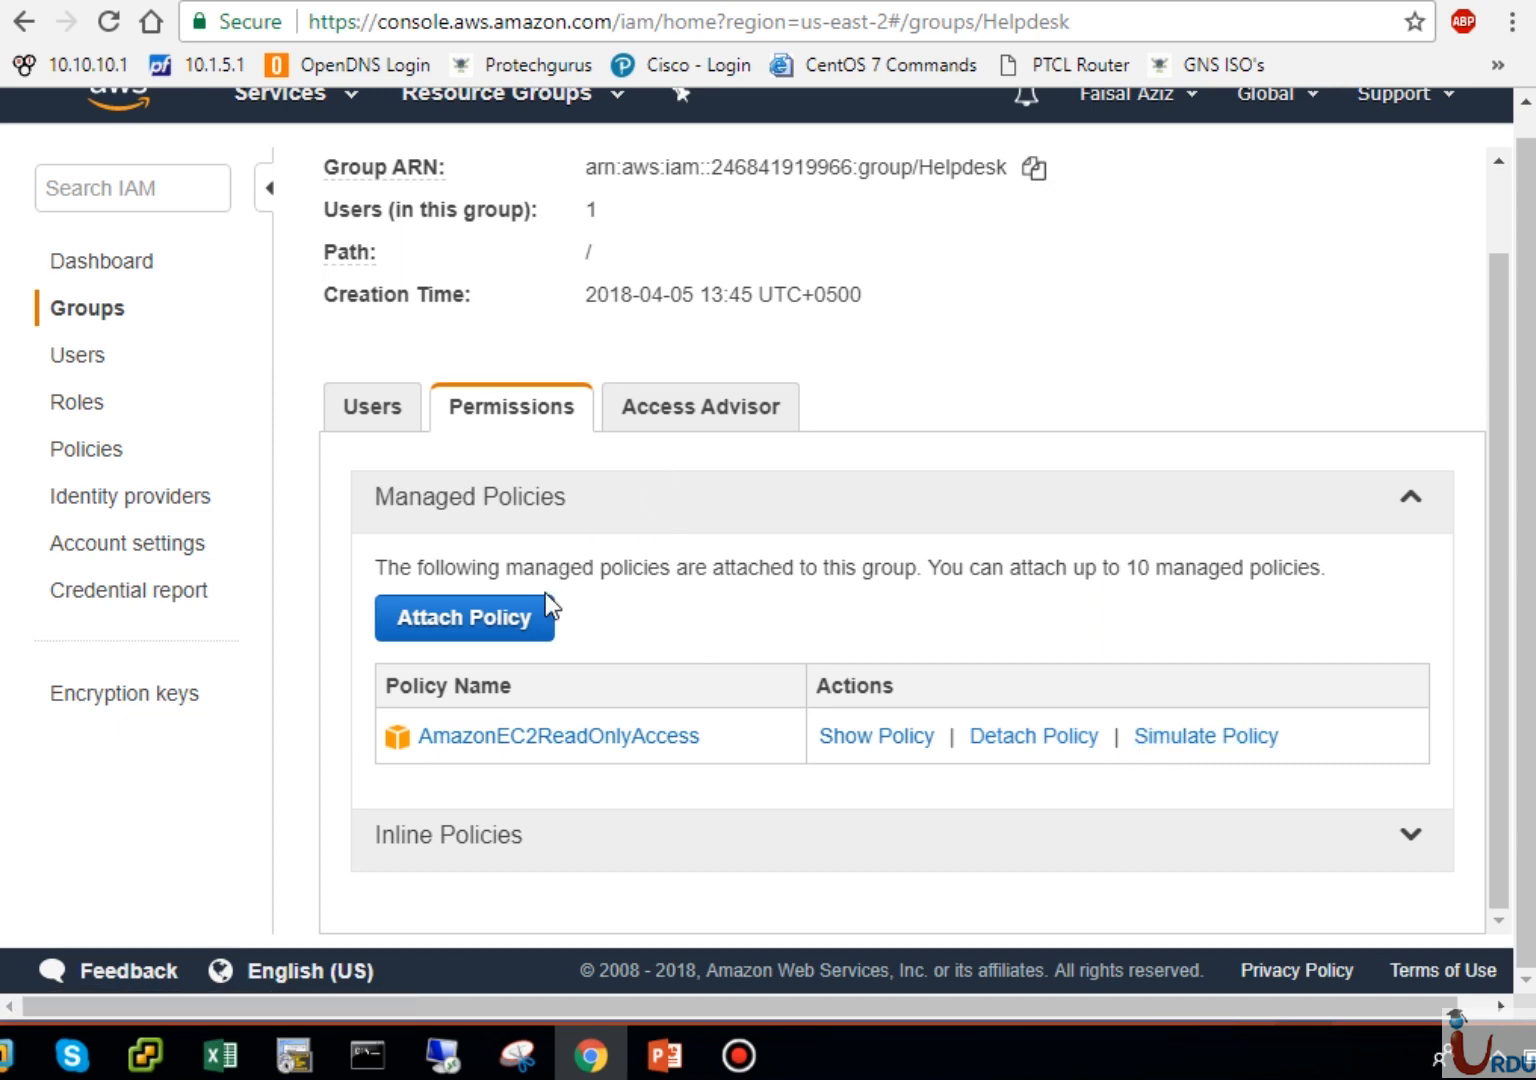
Step: Attach the AmazonS3ReadOnlyAccess managed policy to the Helpdesk group, filtering the policy list by "s3"
left_click(533, 620)
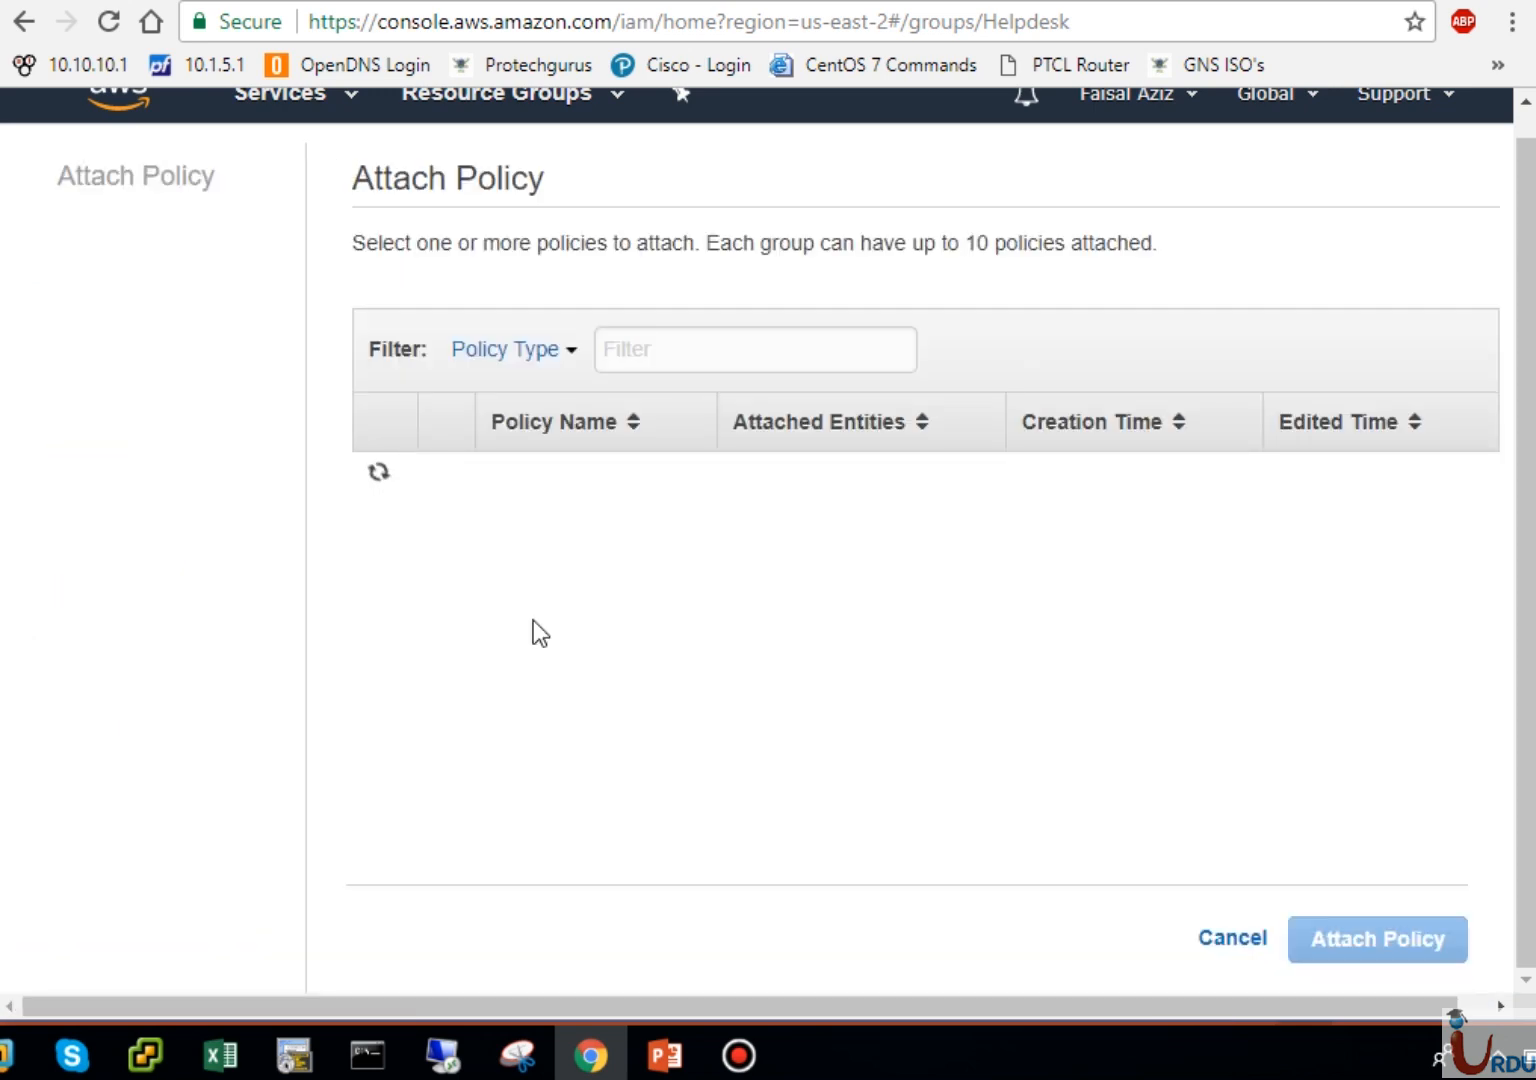
left_click(695, 345)
type("s3")
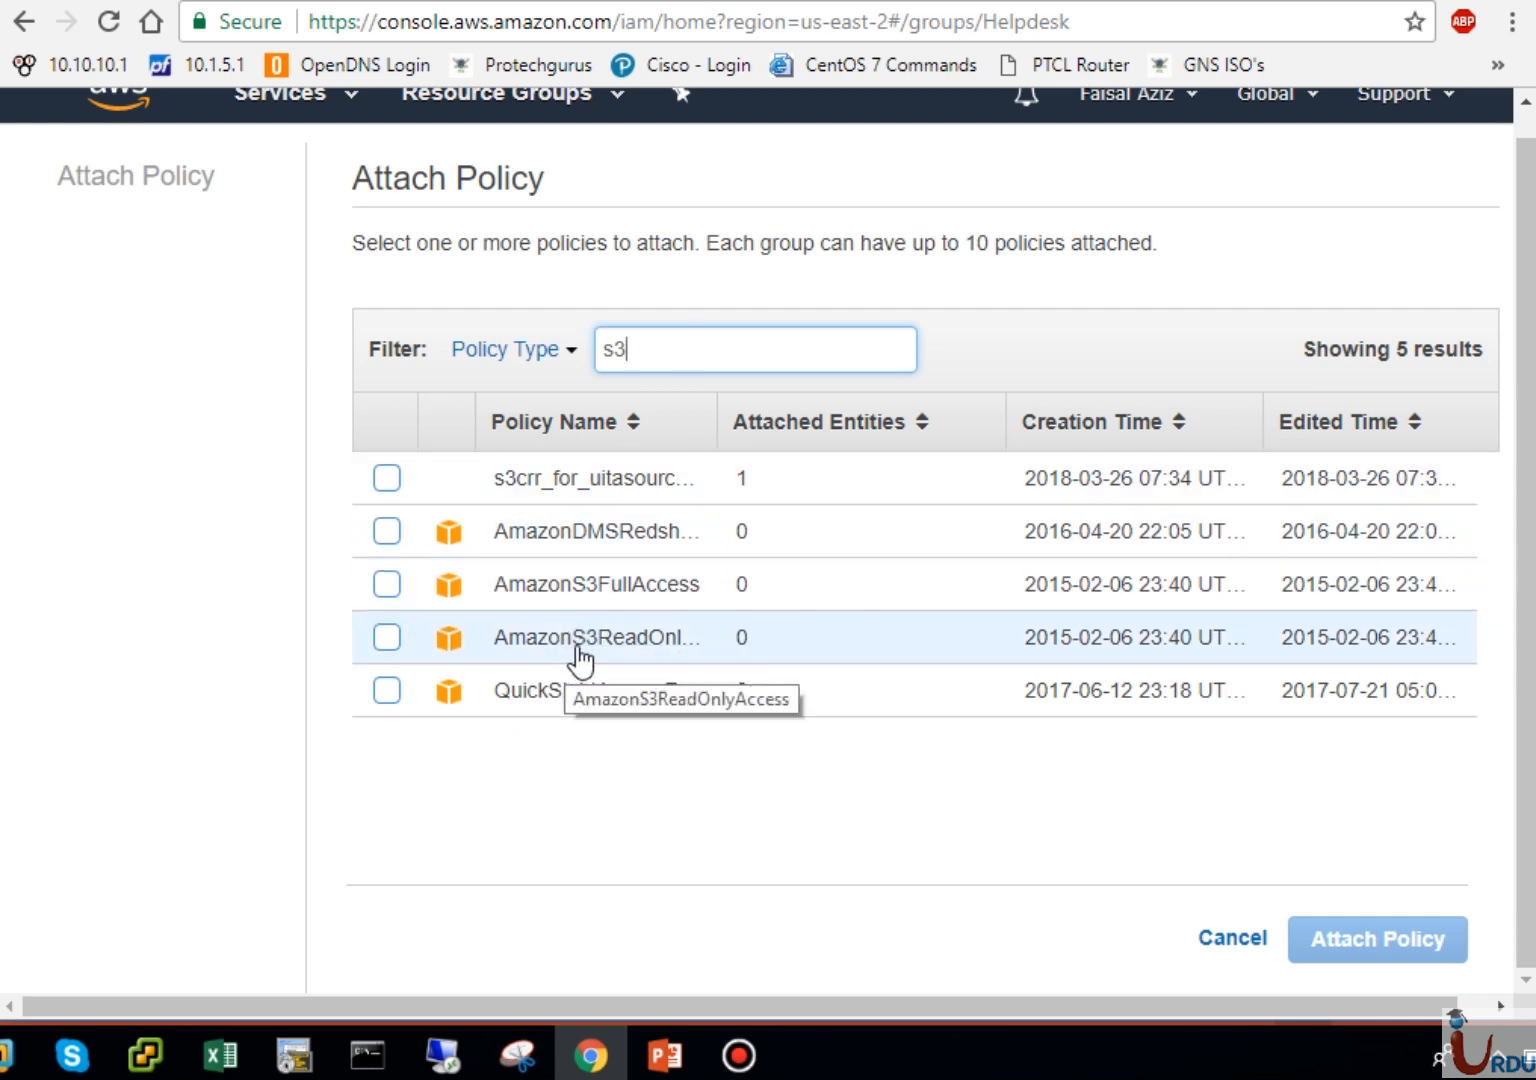
left_click(390, 642)
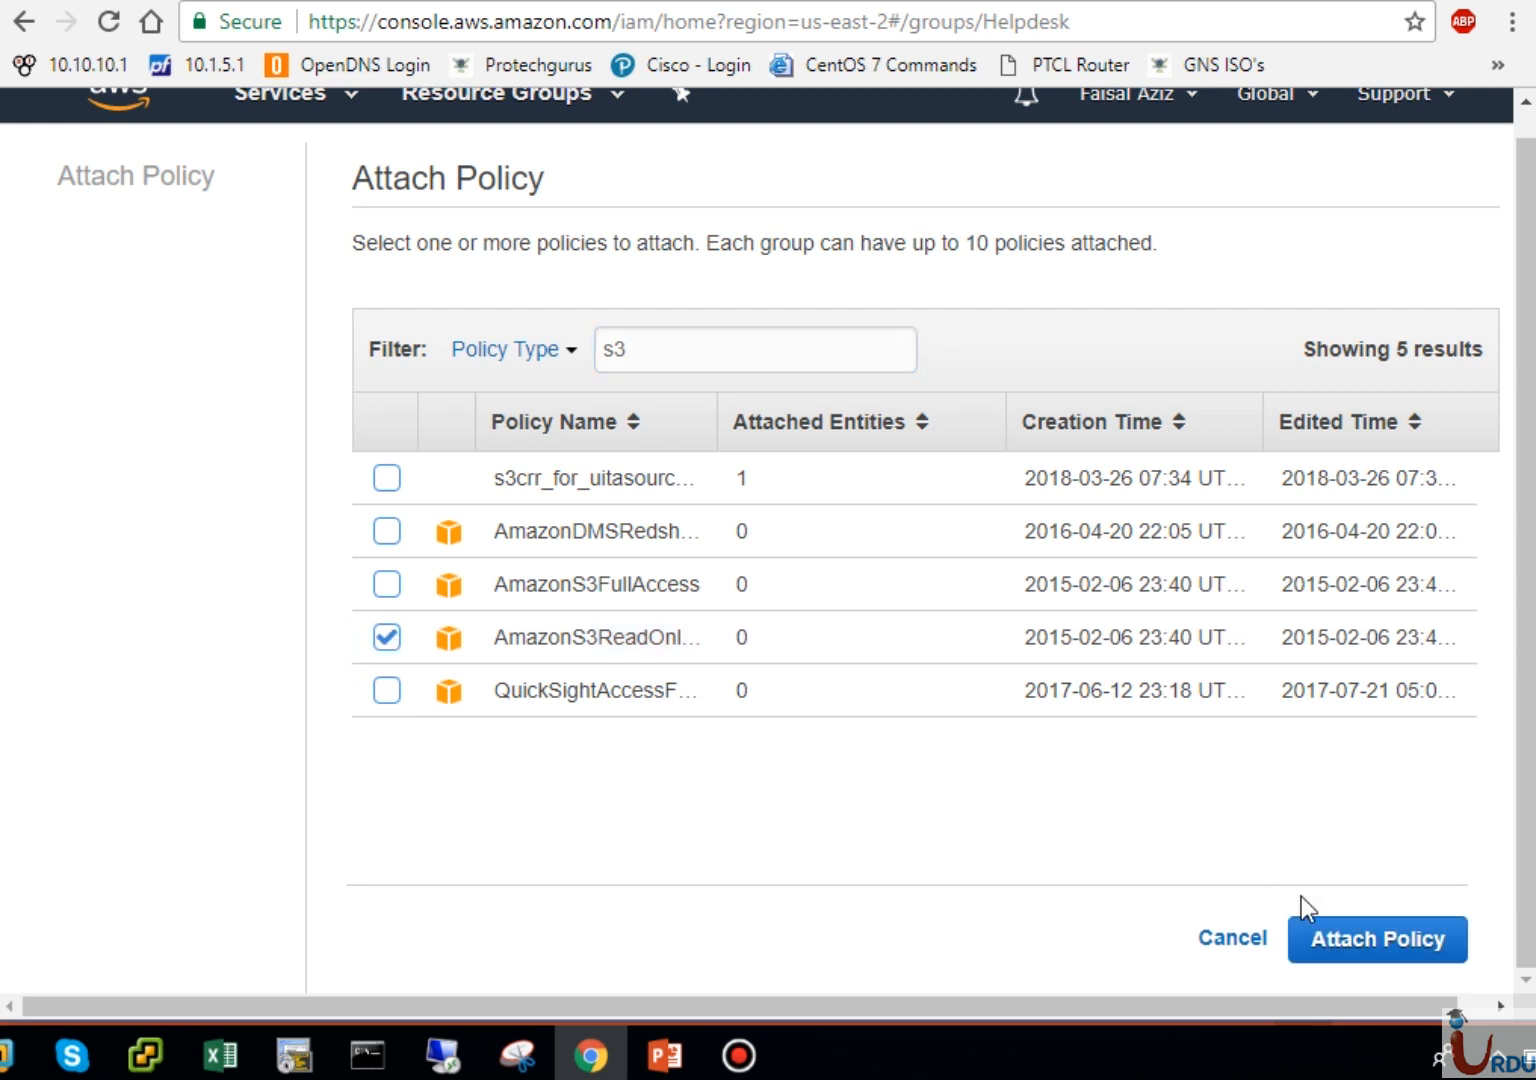
left_click(1428, 944)
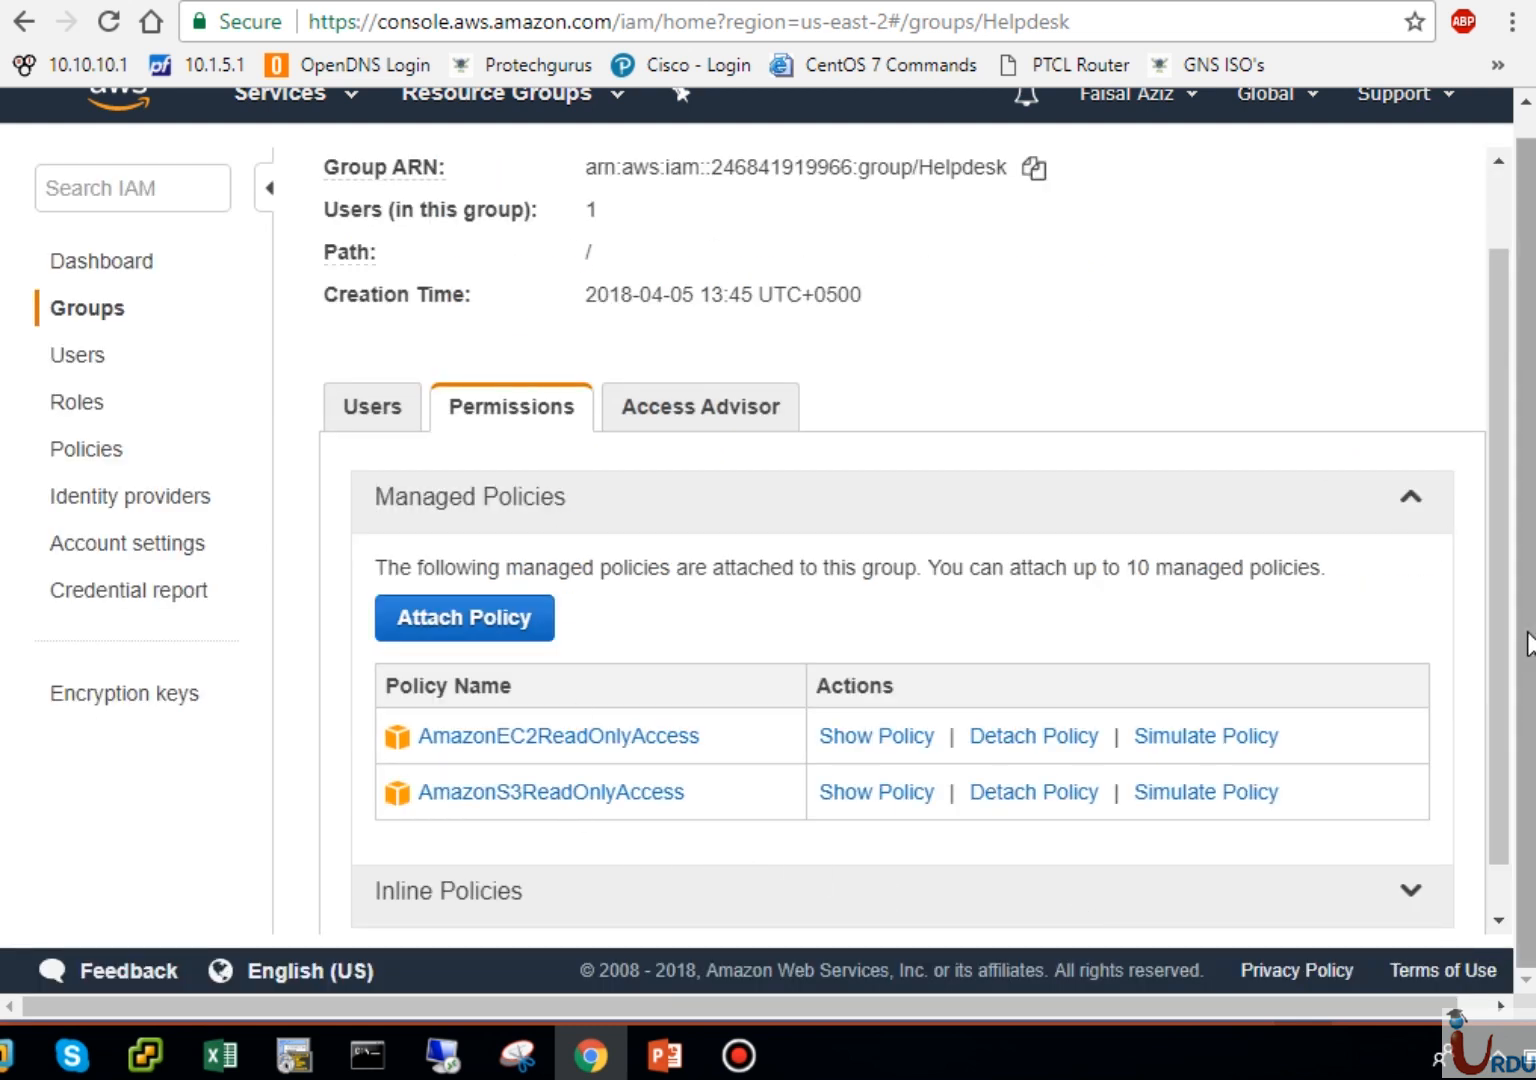
Step: Review the Helpdesk group's attached policies and examine its granted services in Access Advisor, returning to the group's permissions
left_click_drag(1509, 651, 1505, 540)
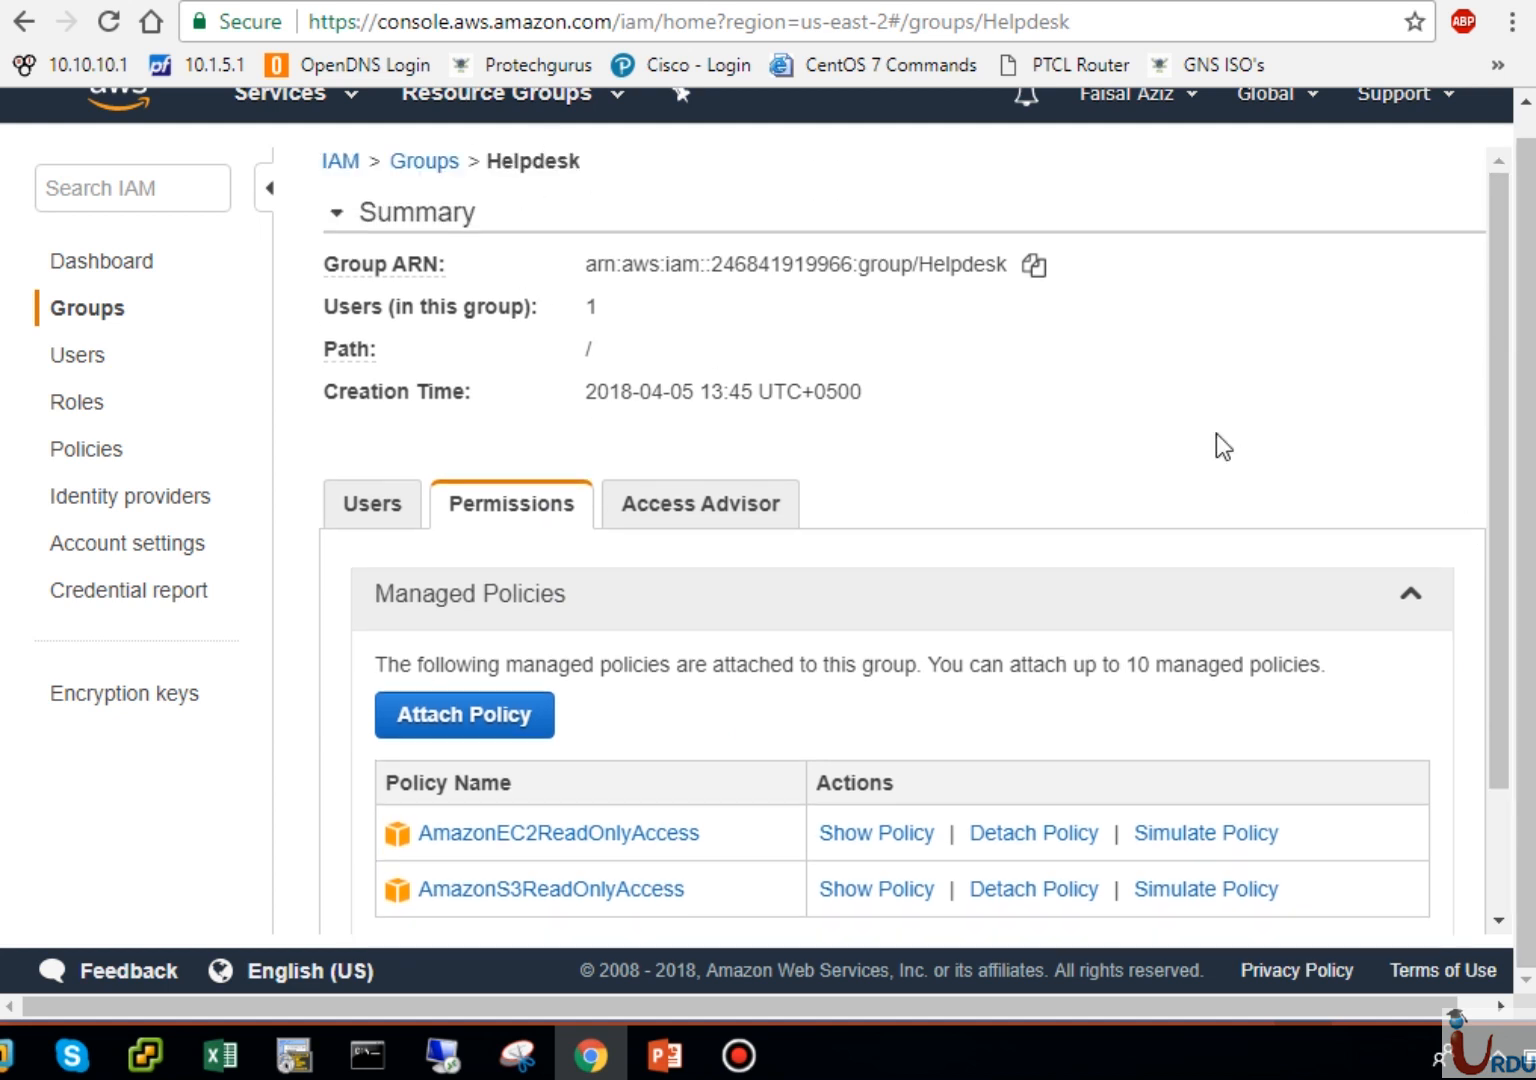
left_click(1503, 829)
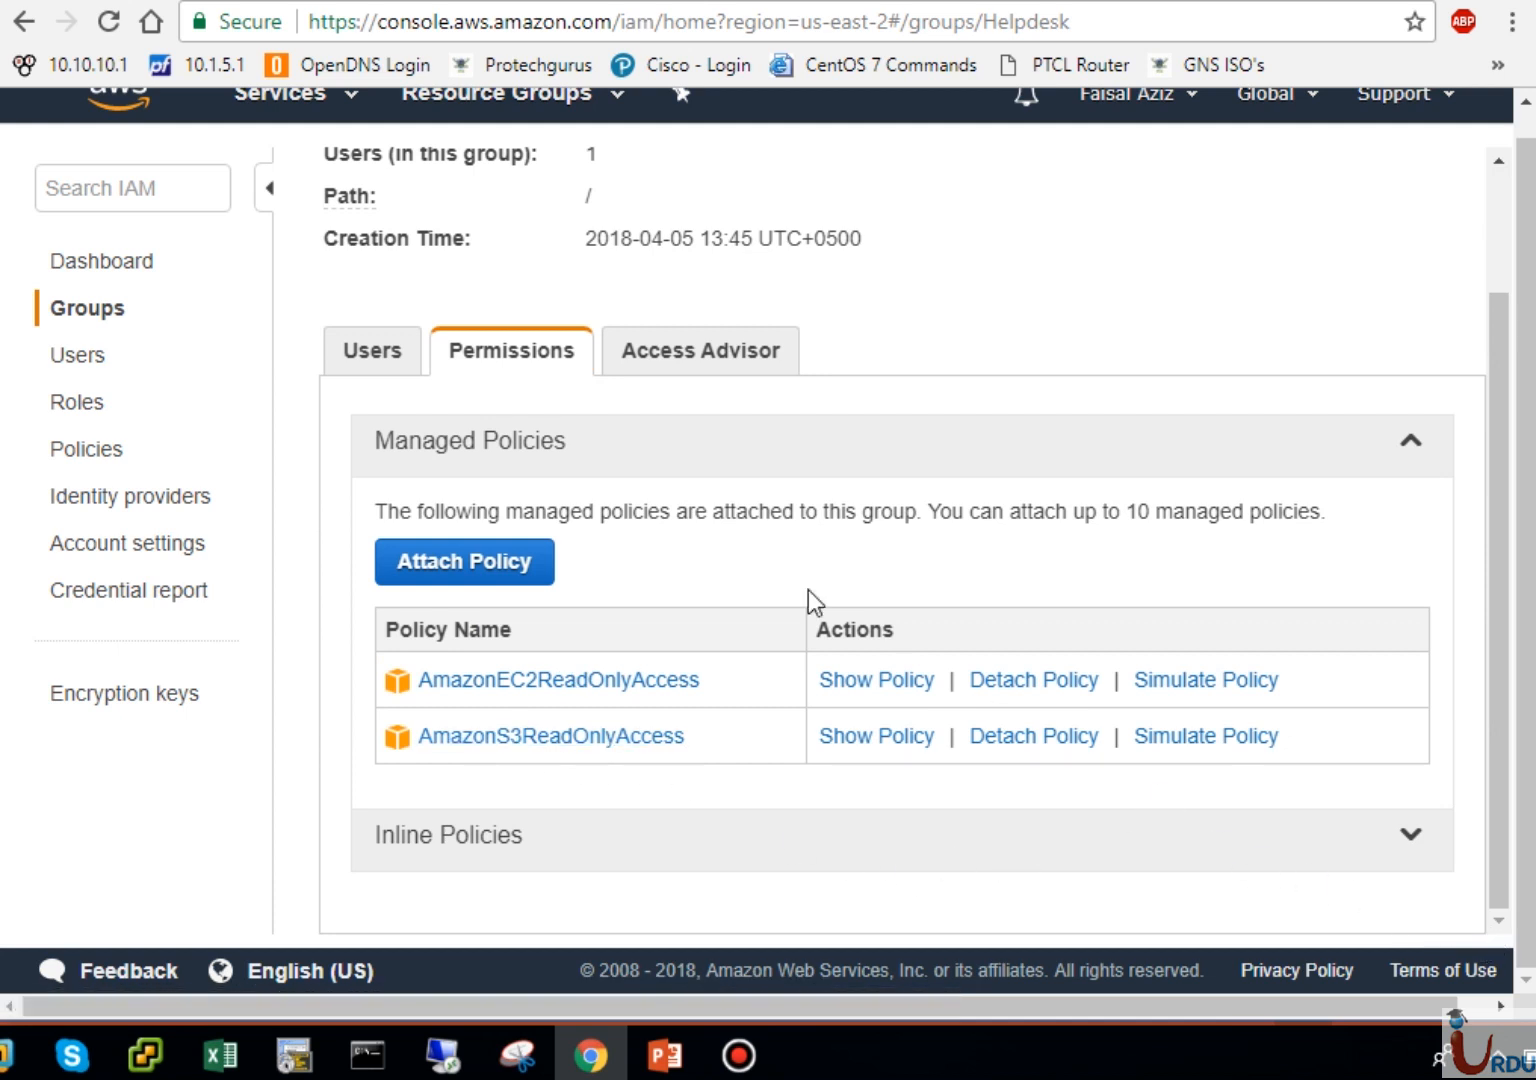
left_click(688, 362)
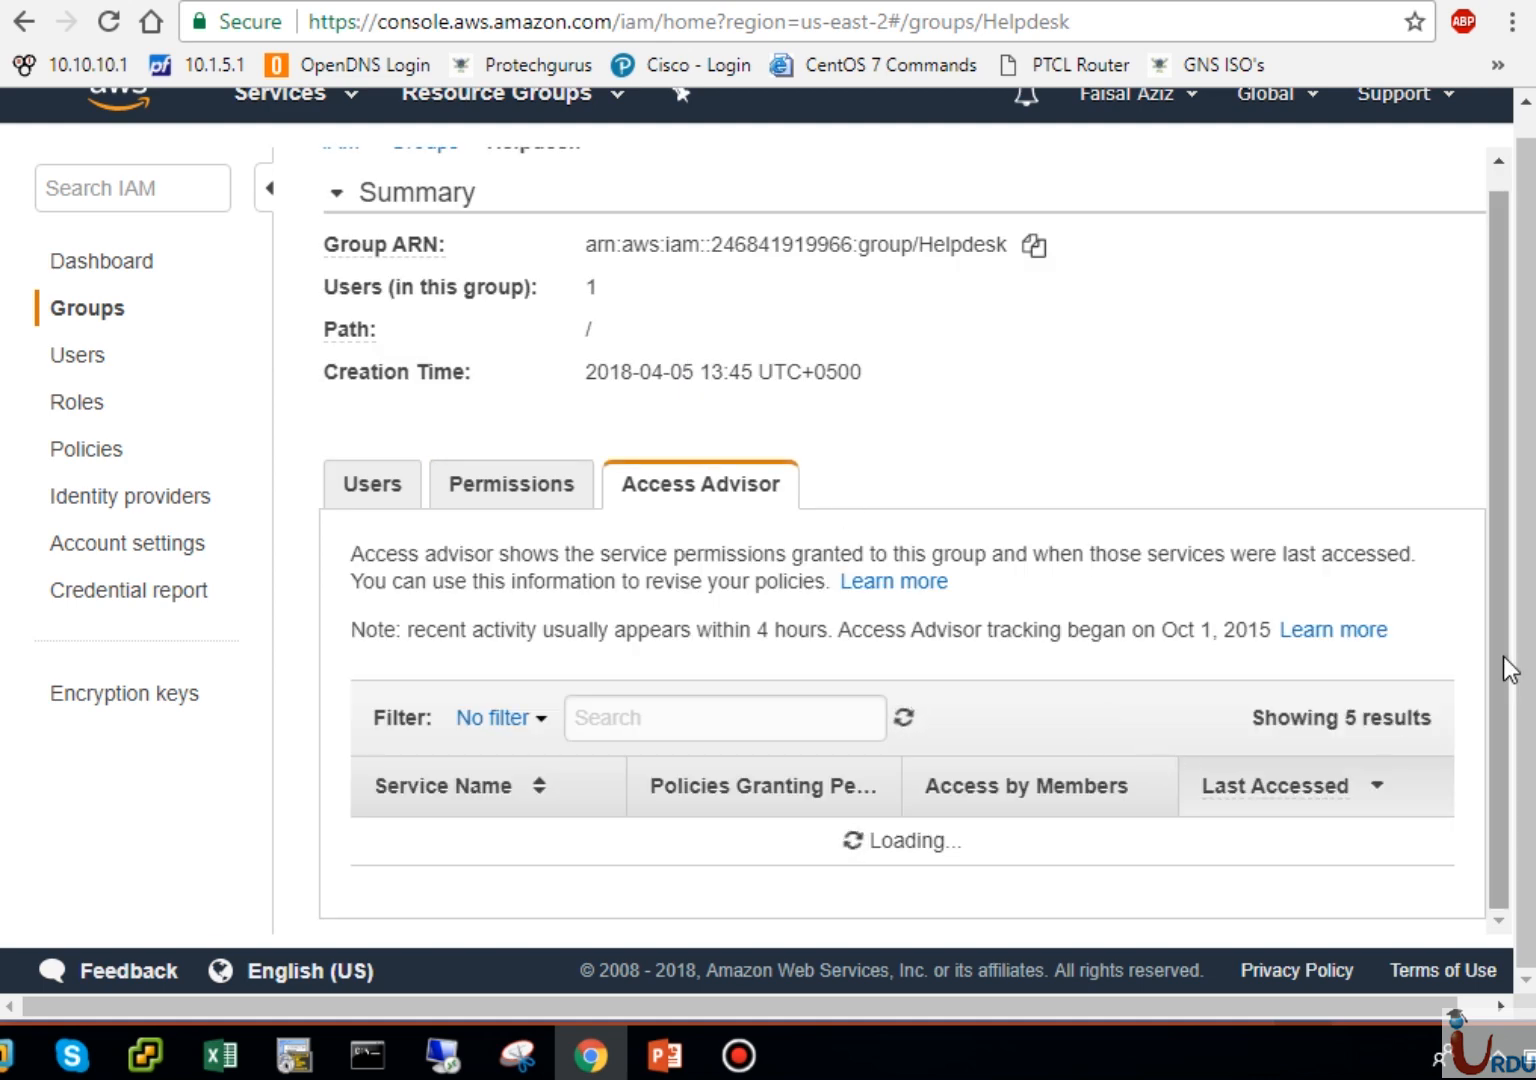
scroll(1510, 665, "down", 1)
scroll(1510, 660, "down", 1)
scroll(1504, 674, "down", 1)
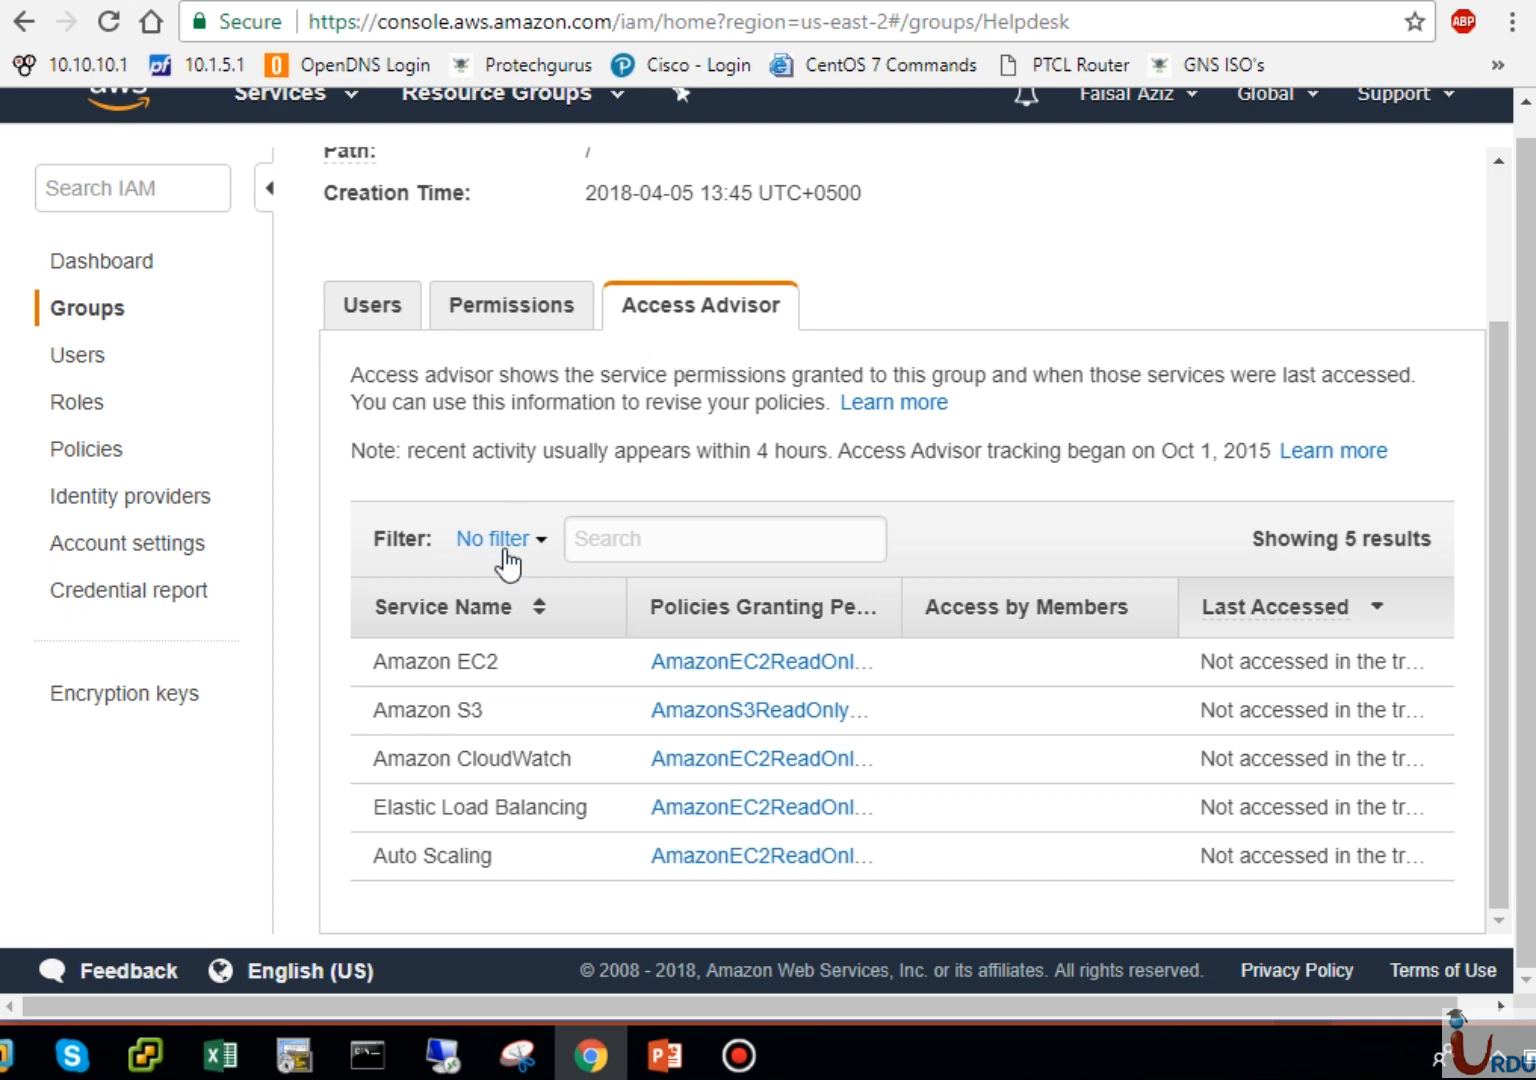
left_click(505, 335)
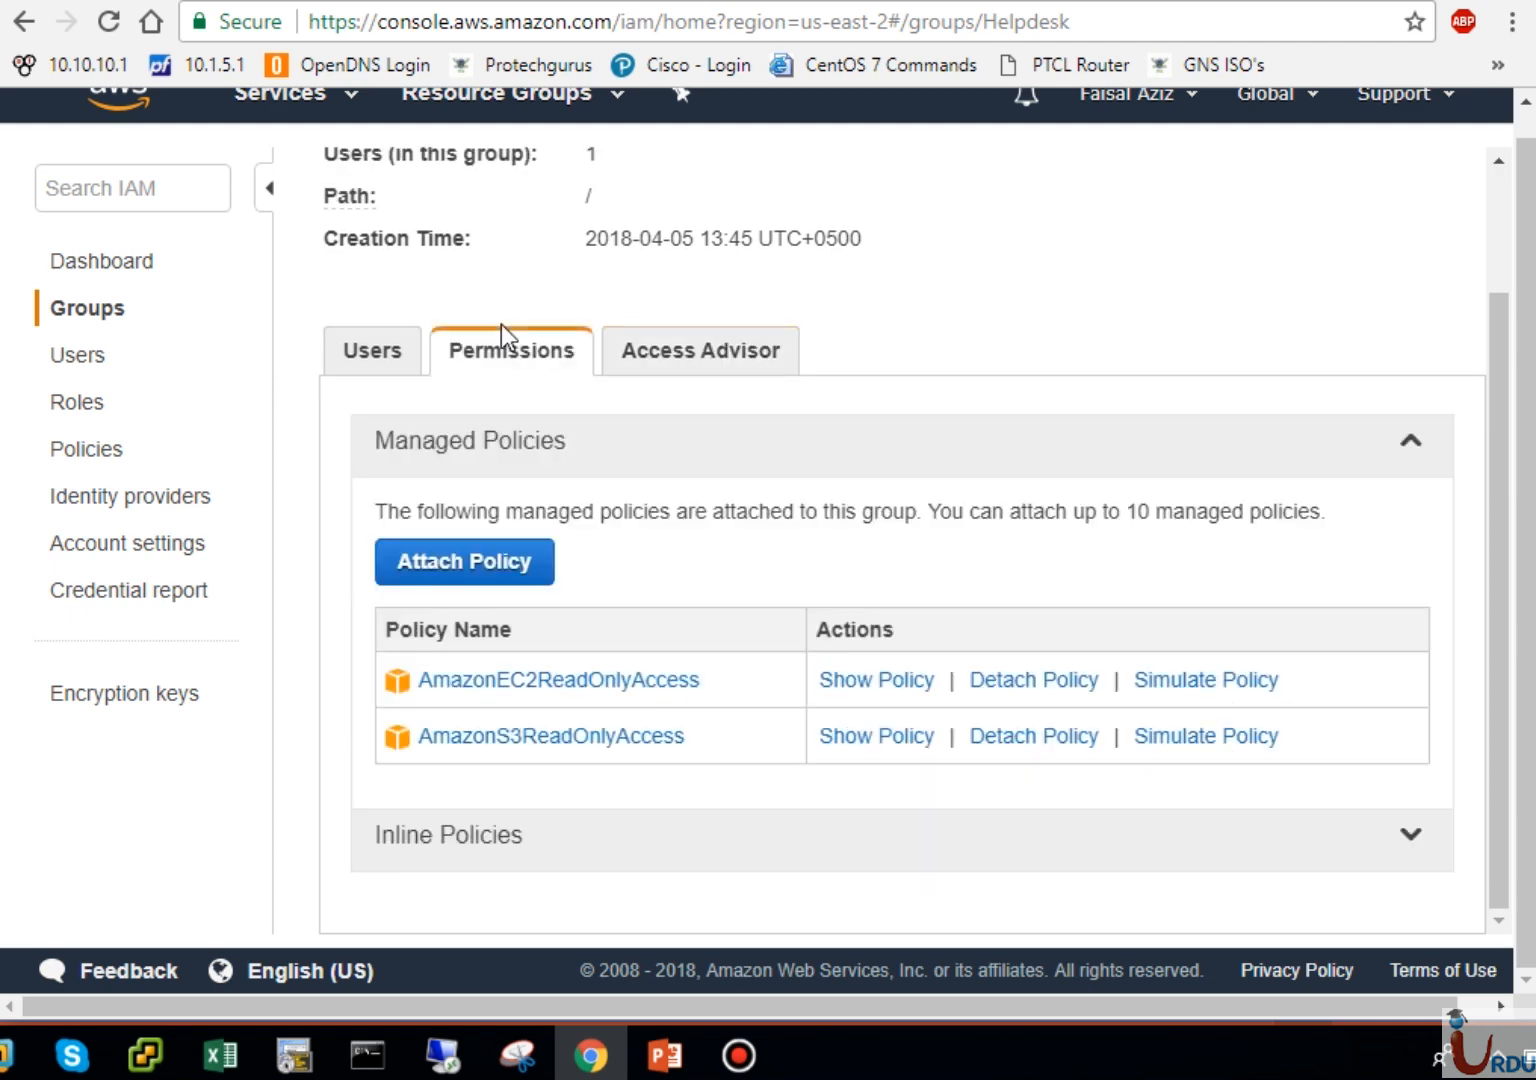
Step: Open the list of IAM users and examine the Helpdesk user's access key age, password age, last activity, MFA and delete option
left_click(85, 358)
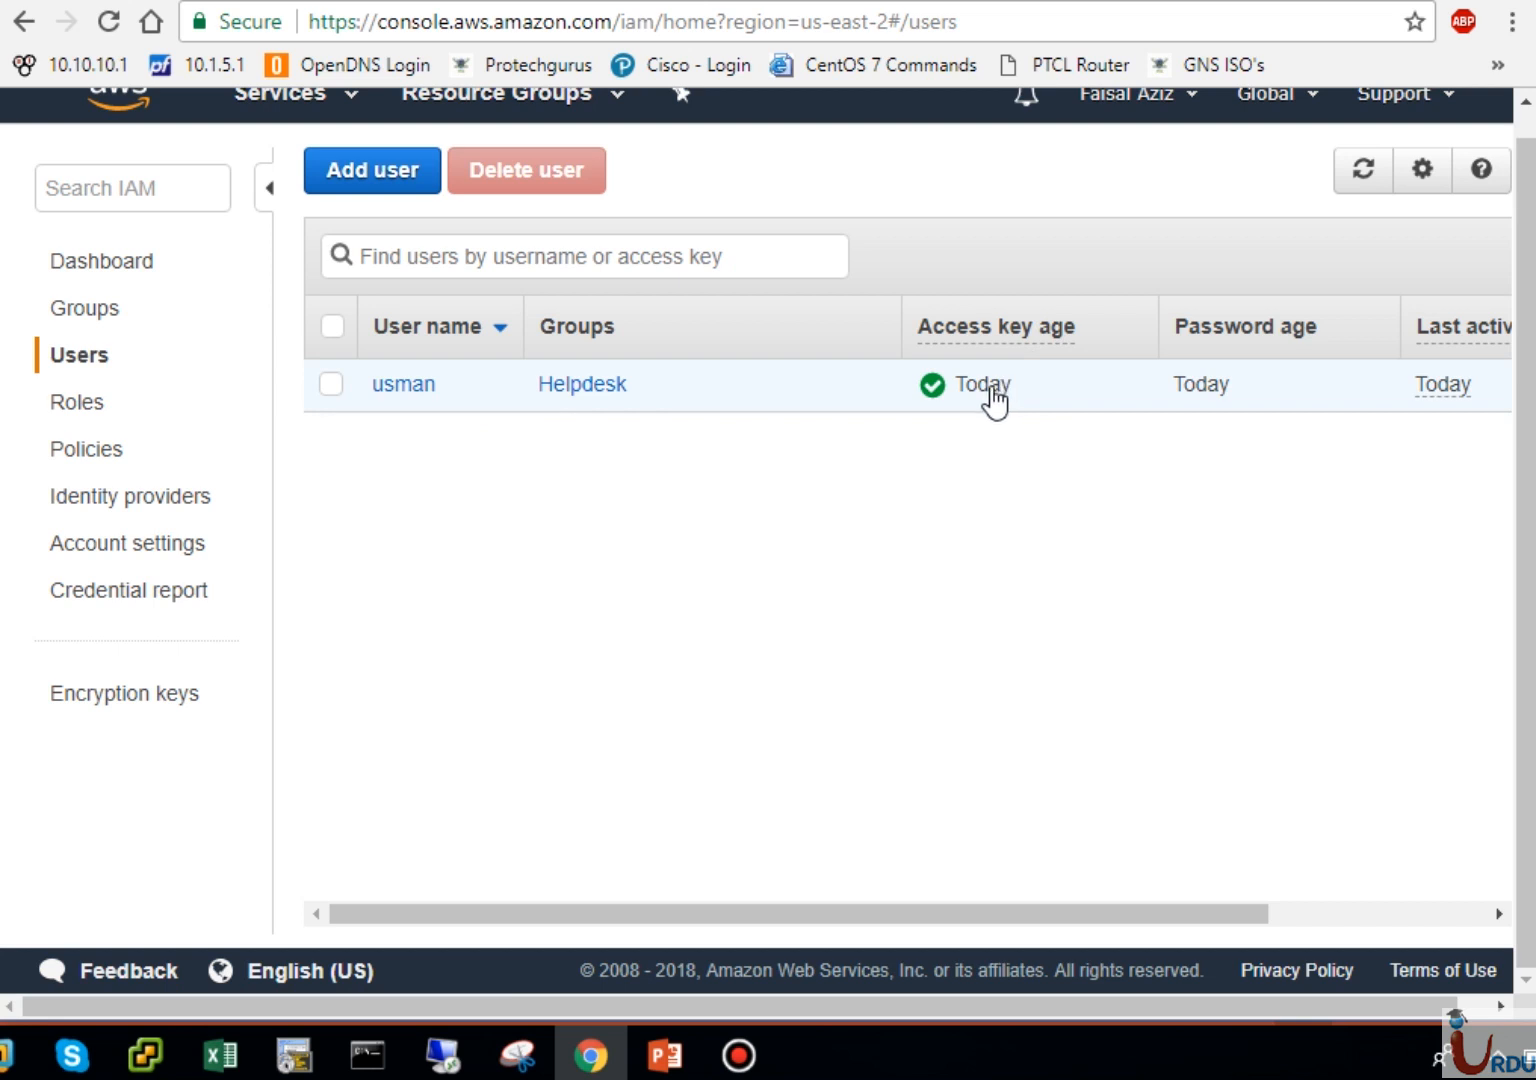
mouse_move(1036, 326)
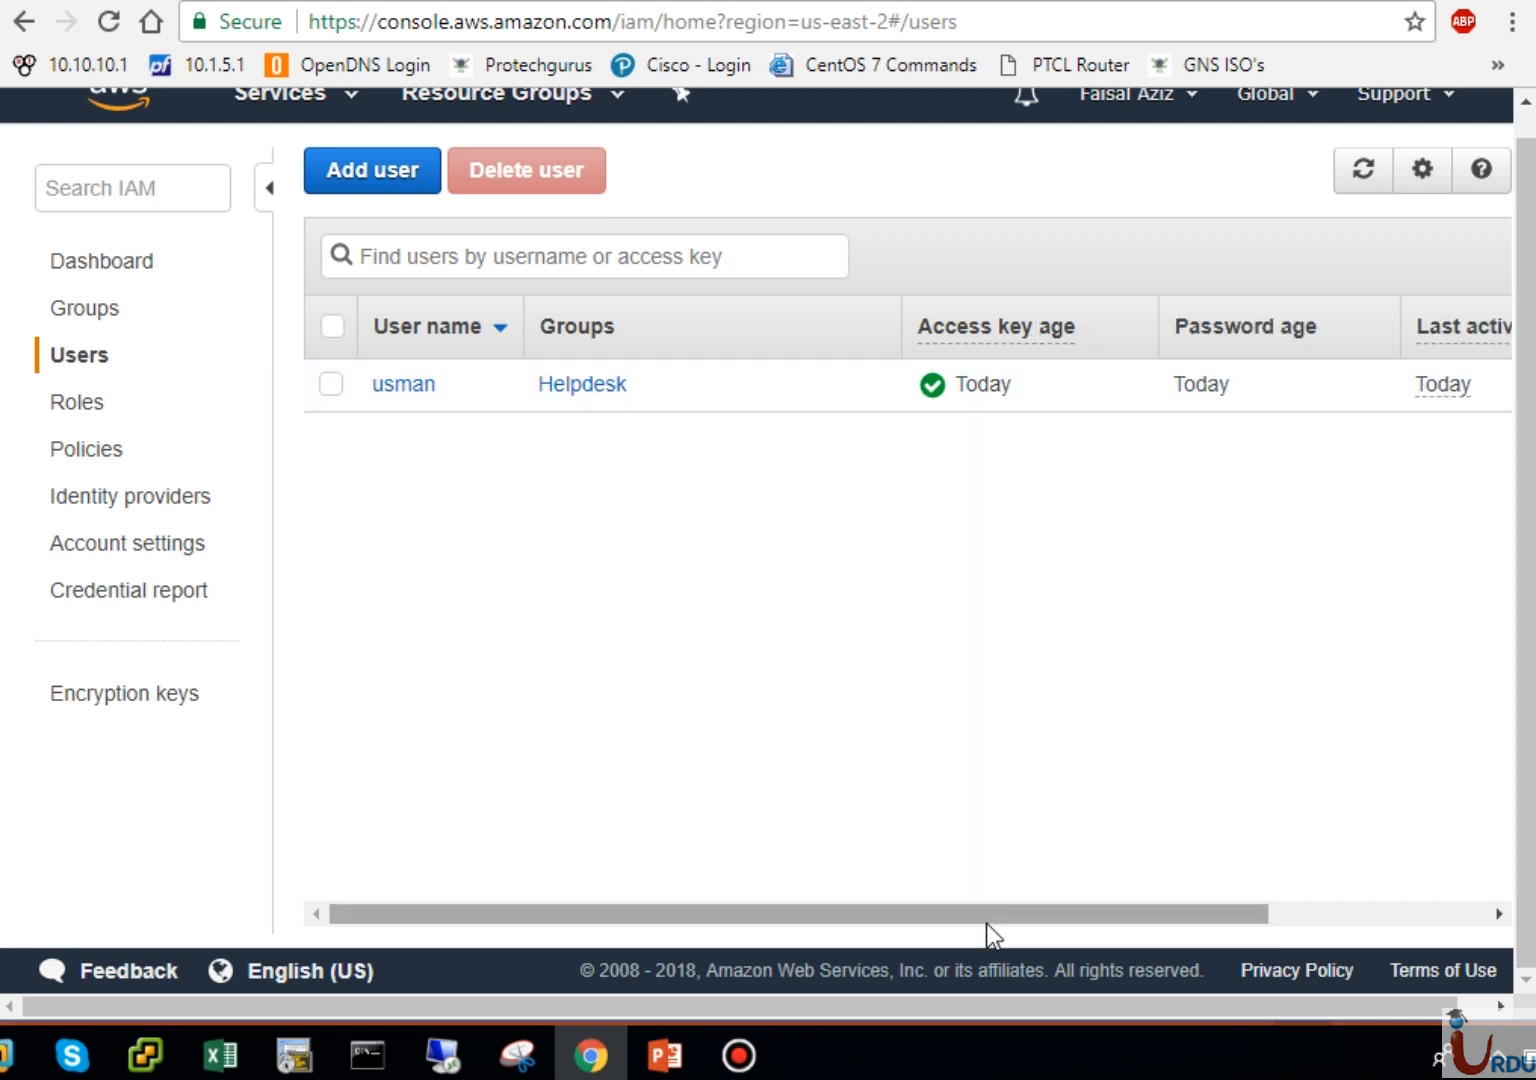
left_click_drag(991, 926, 1228, 880)
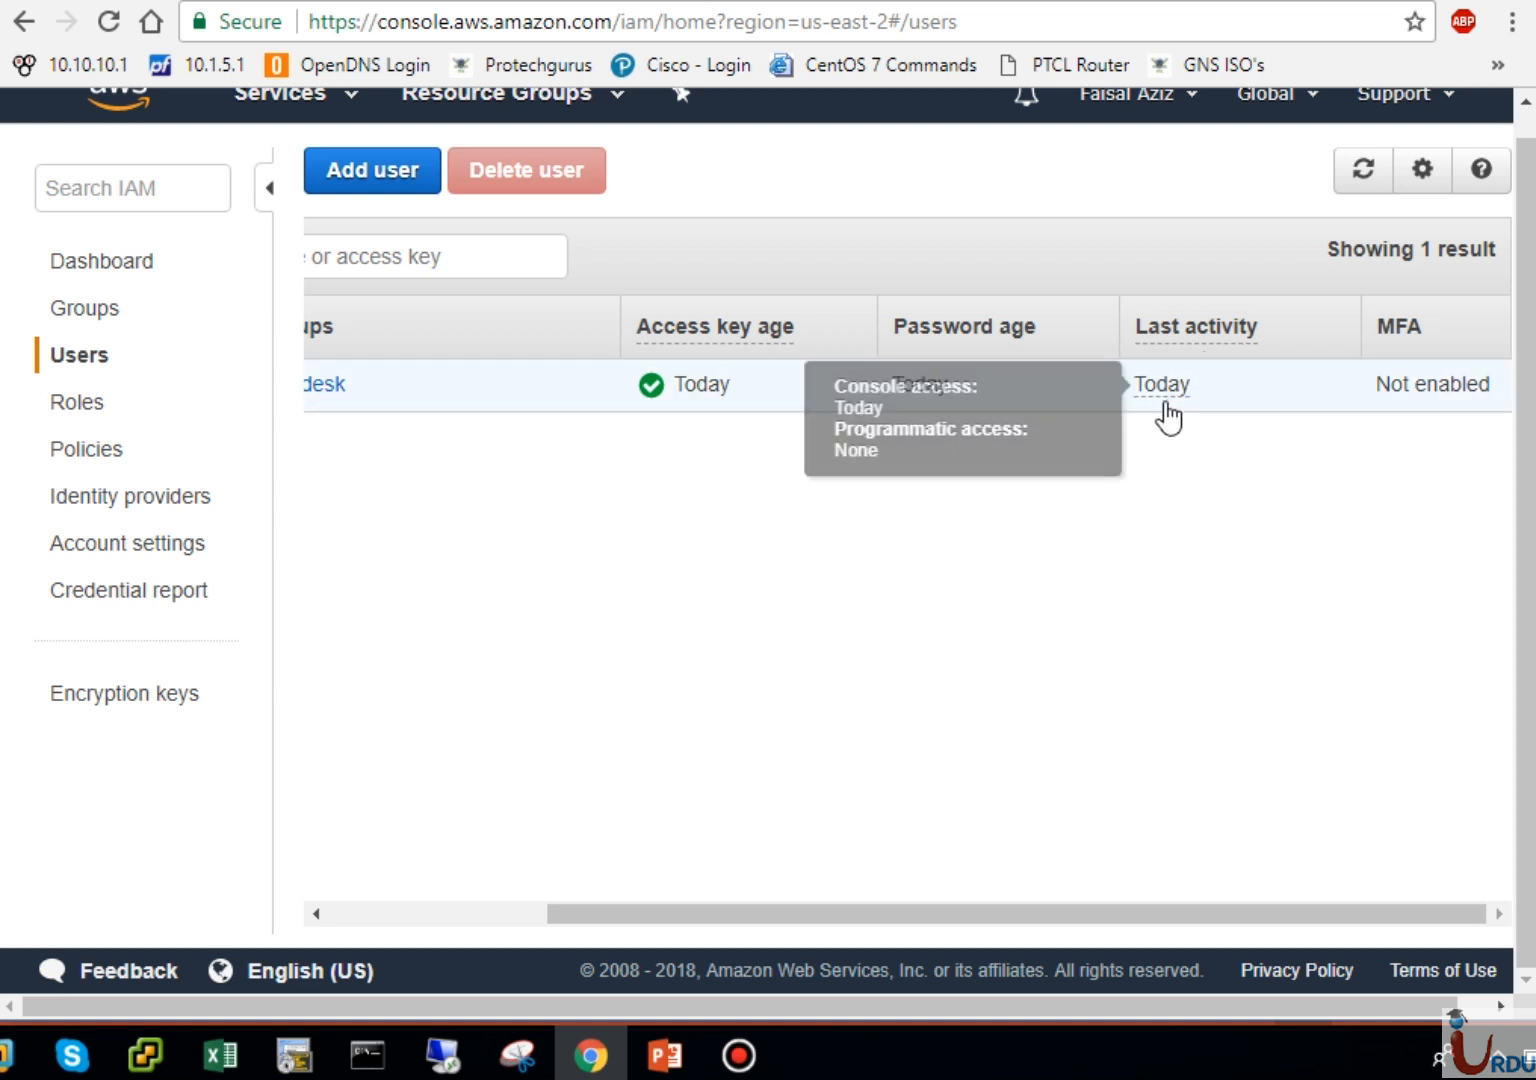
left_click(521, 906)
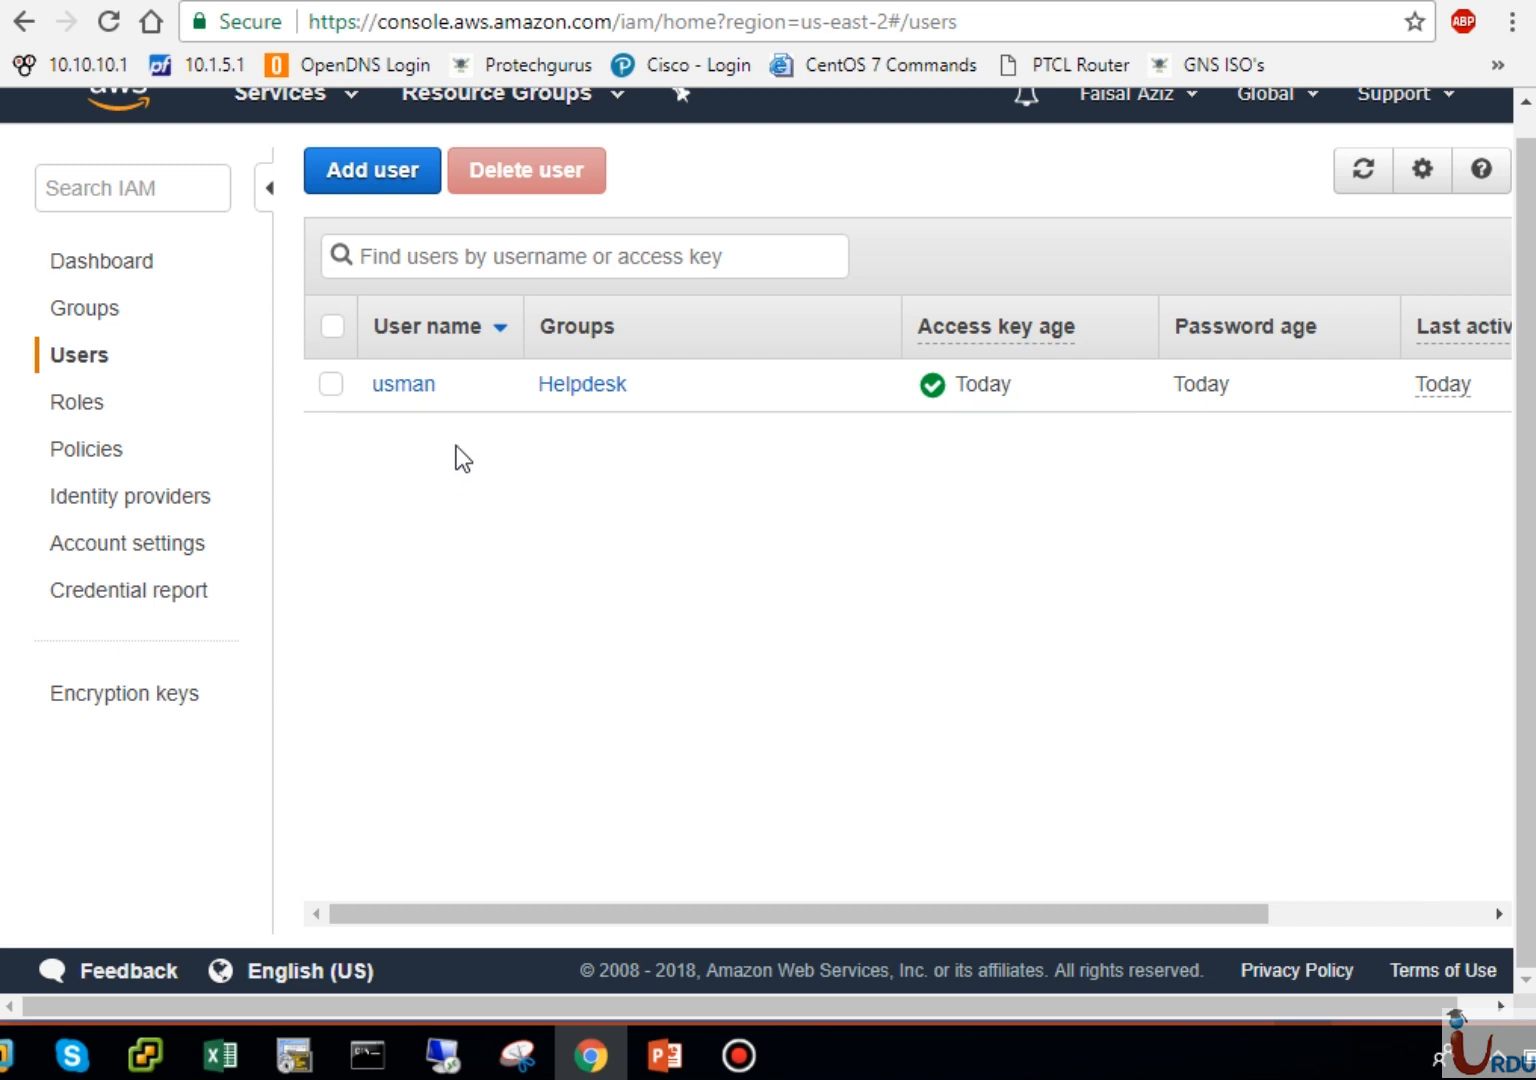
left_click(329, 390)
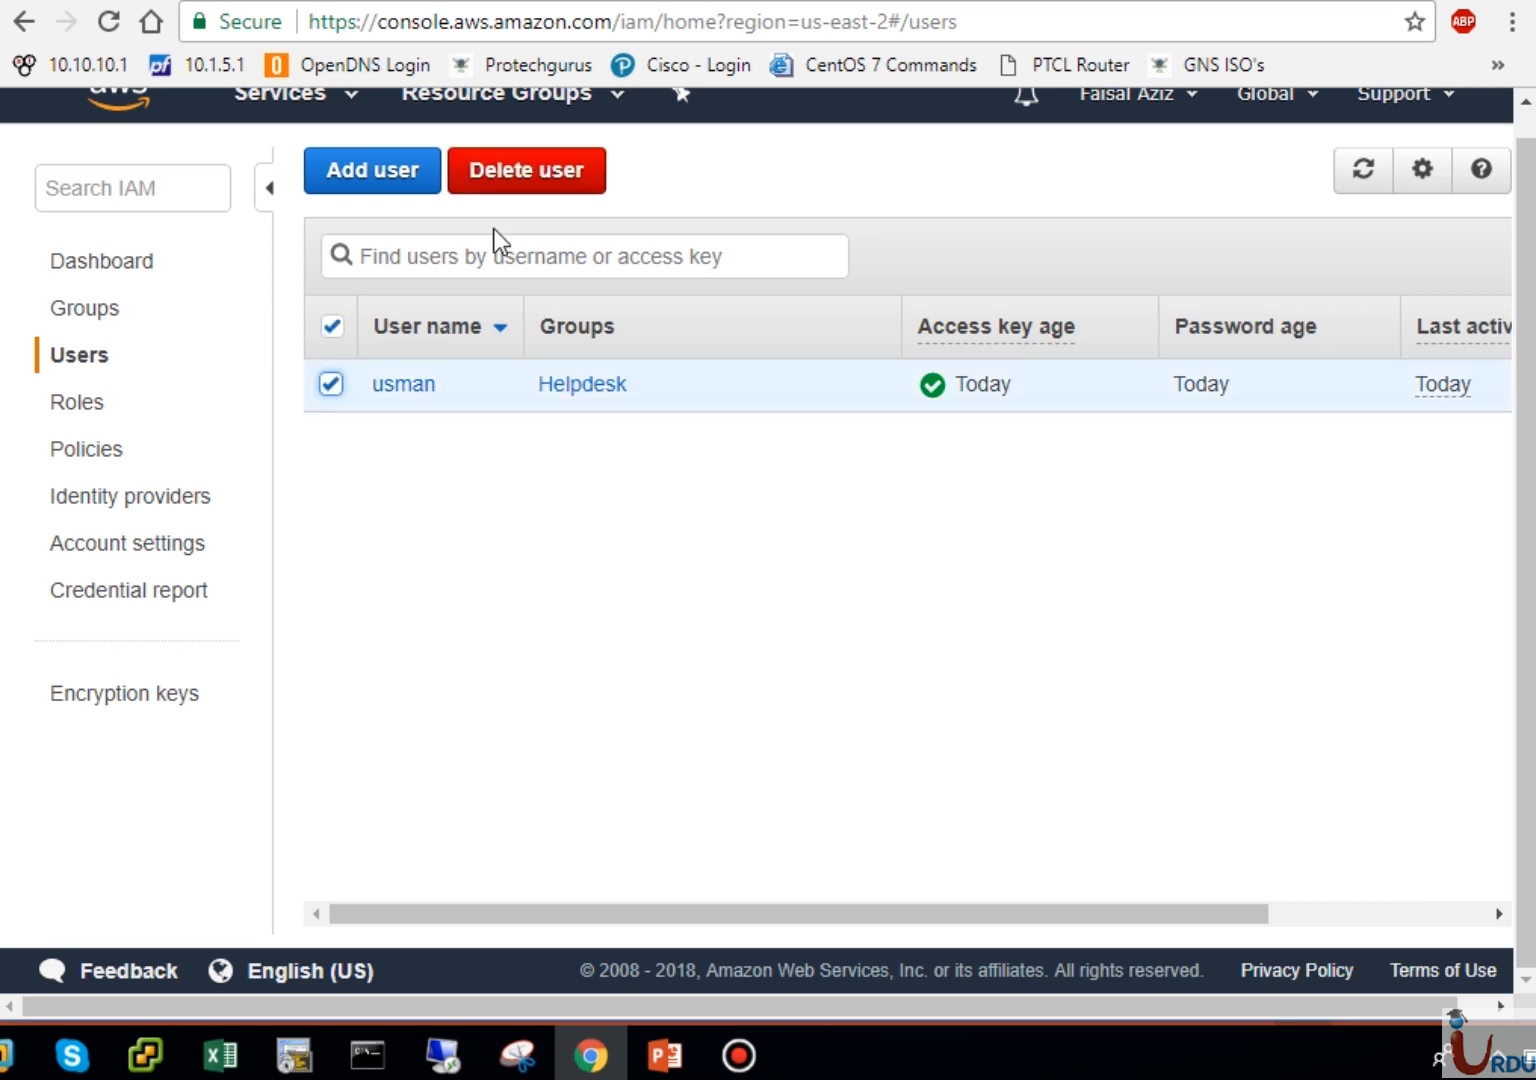
left_click(331, 386)
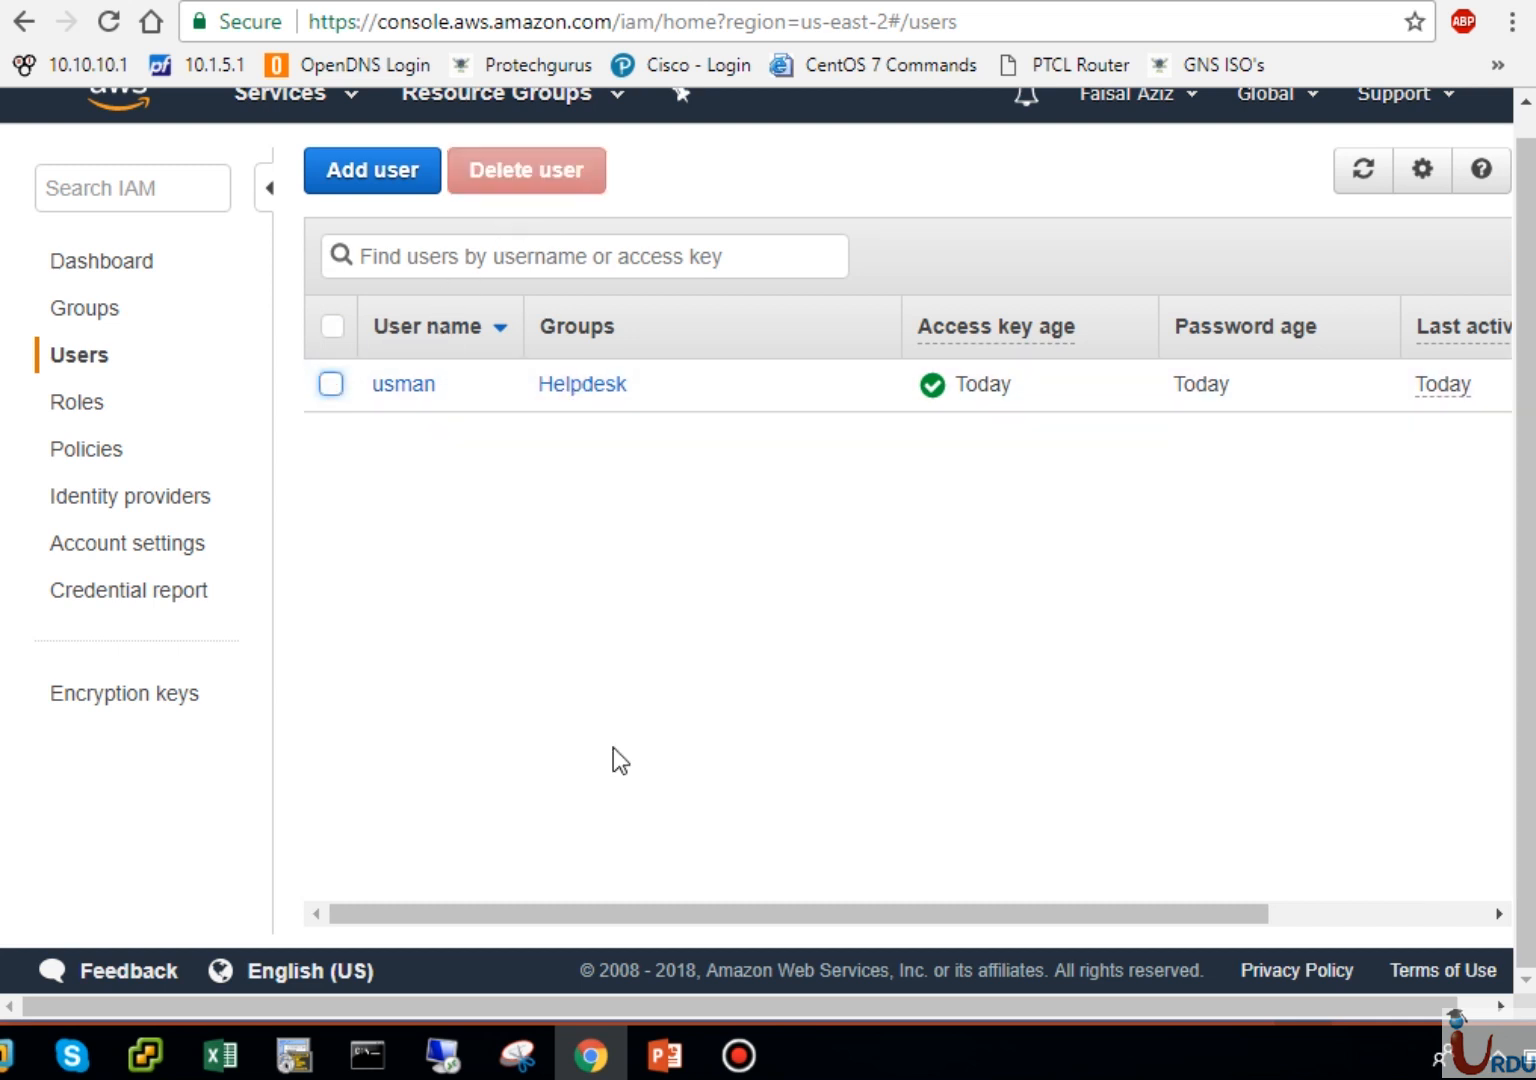
left_click_drag(841, 923, 1118, 902)
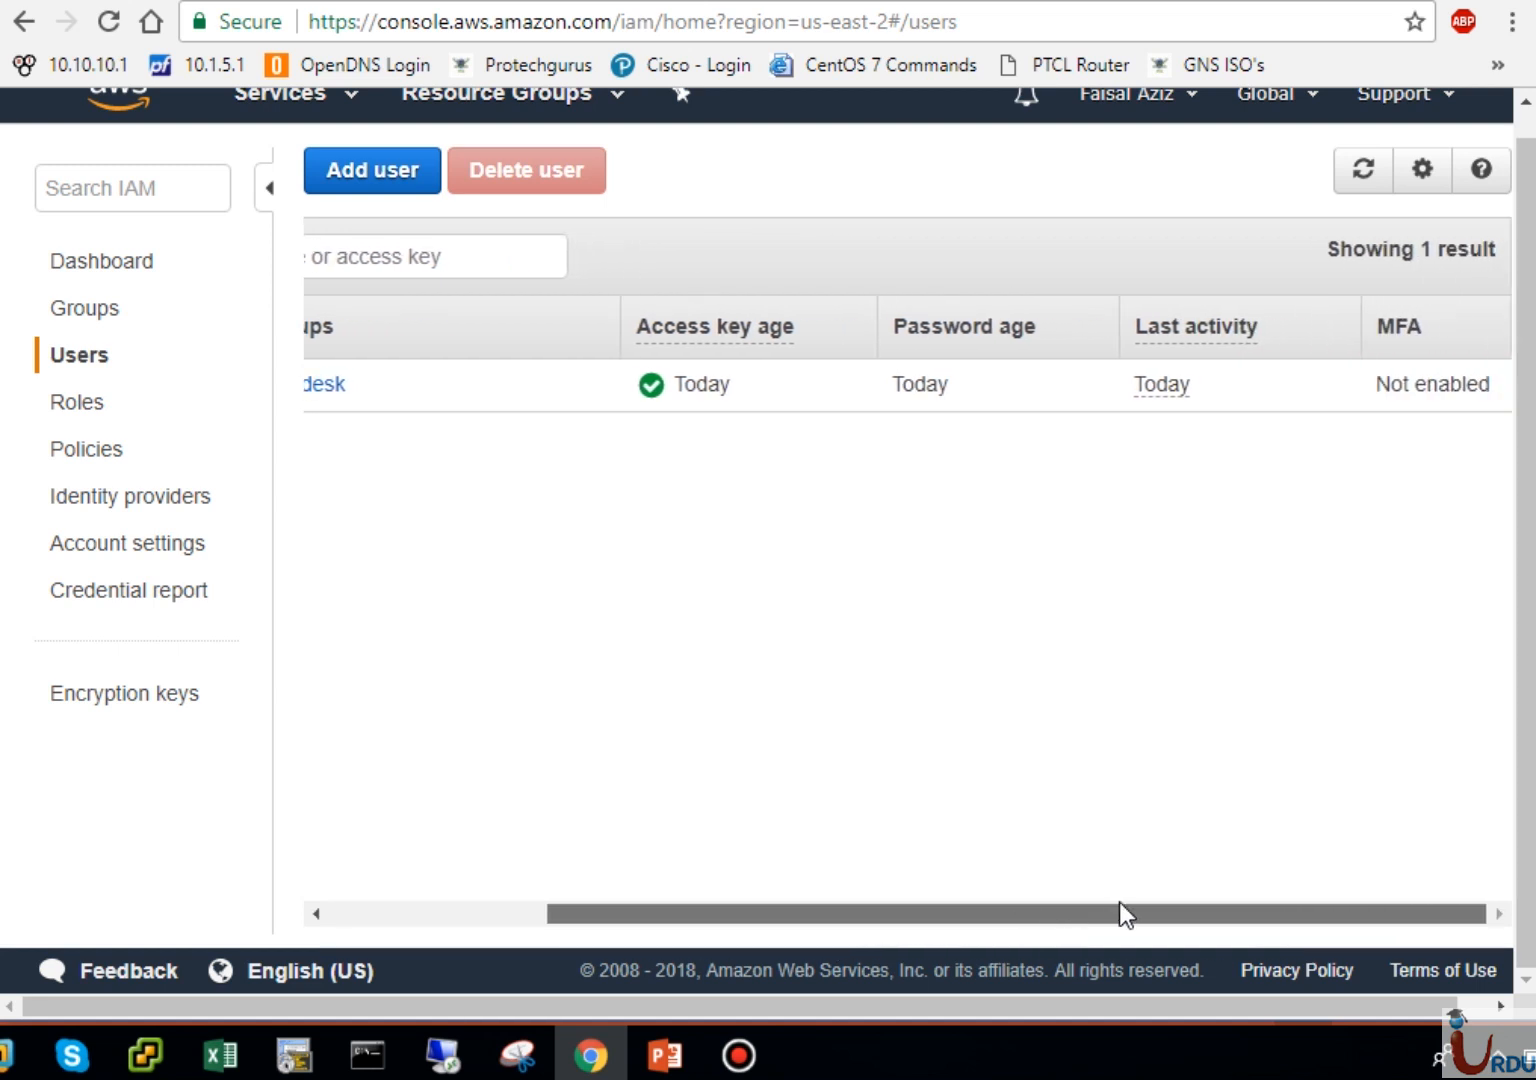
left_click(515, 914)
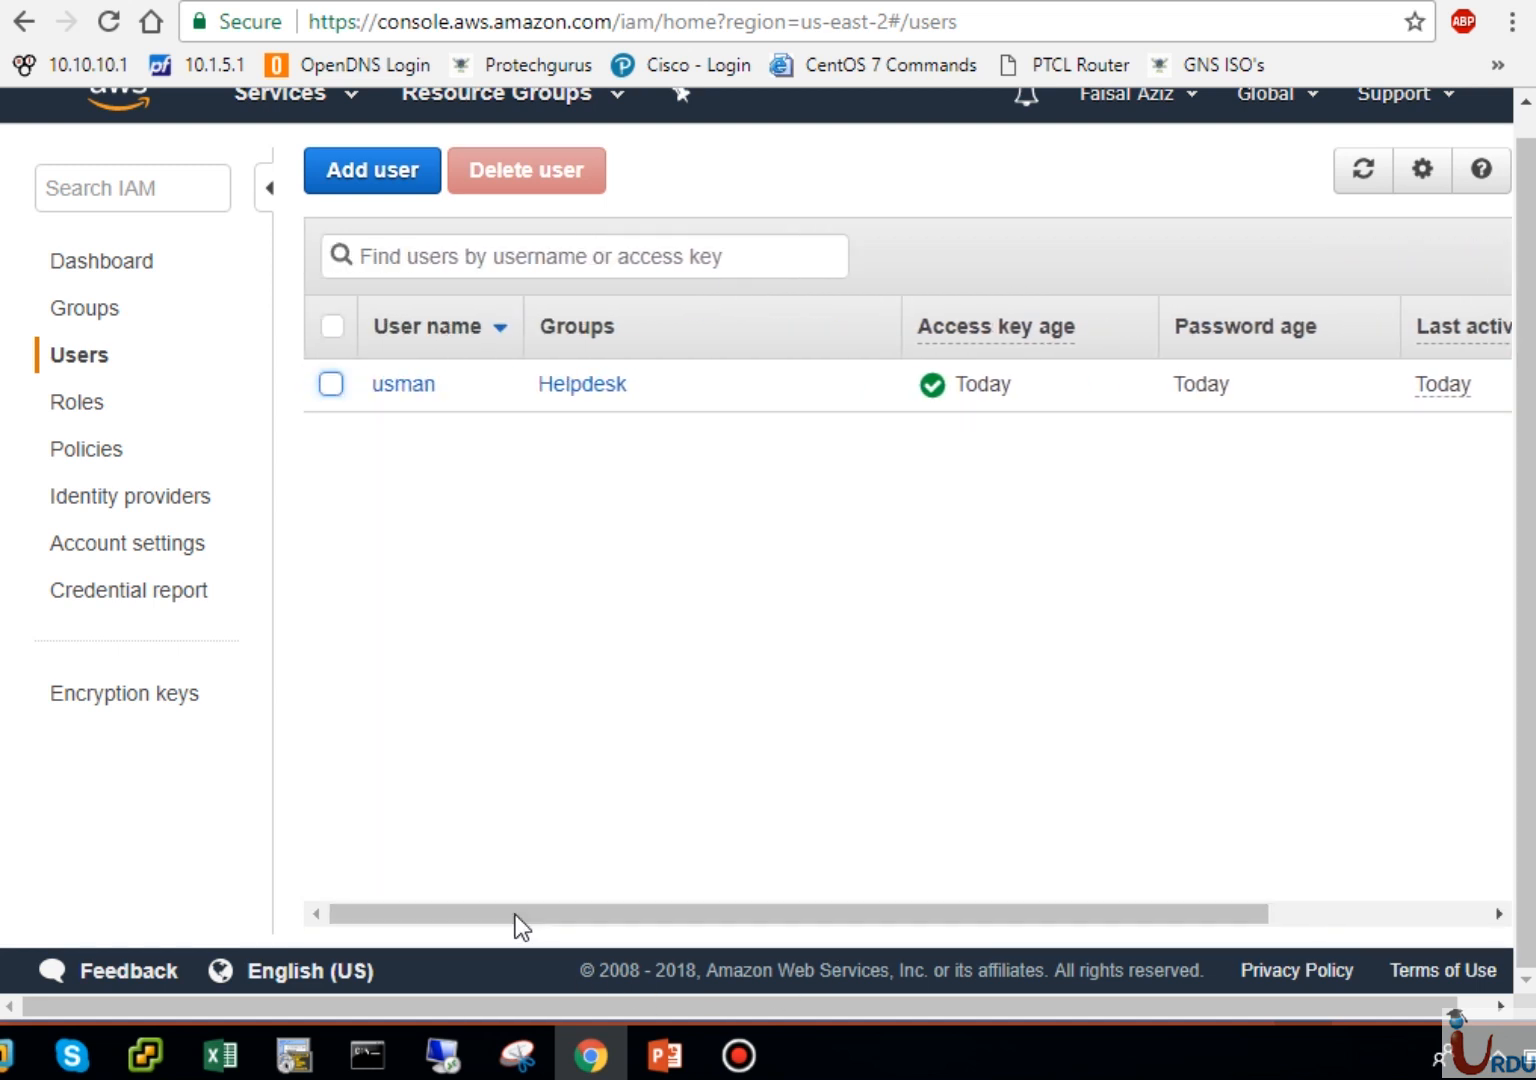
Step: Open the Helpdesk user's details and examine the policy summary of AmazonEC2ReadOnlyAccess, collapsing it when done
left_click(404, 386)
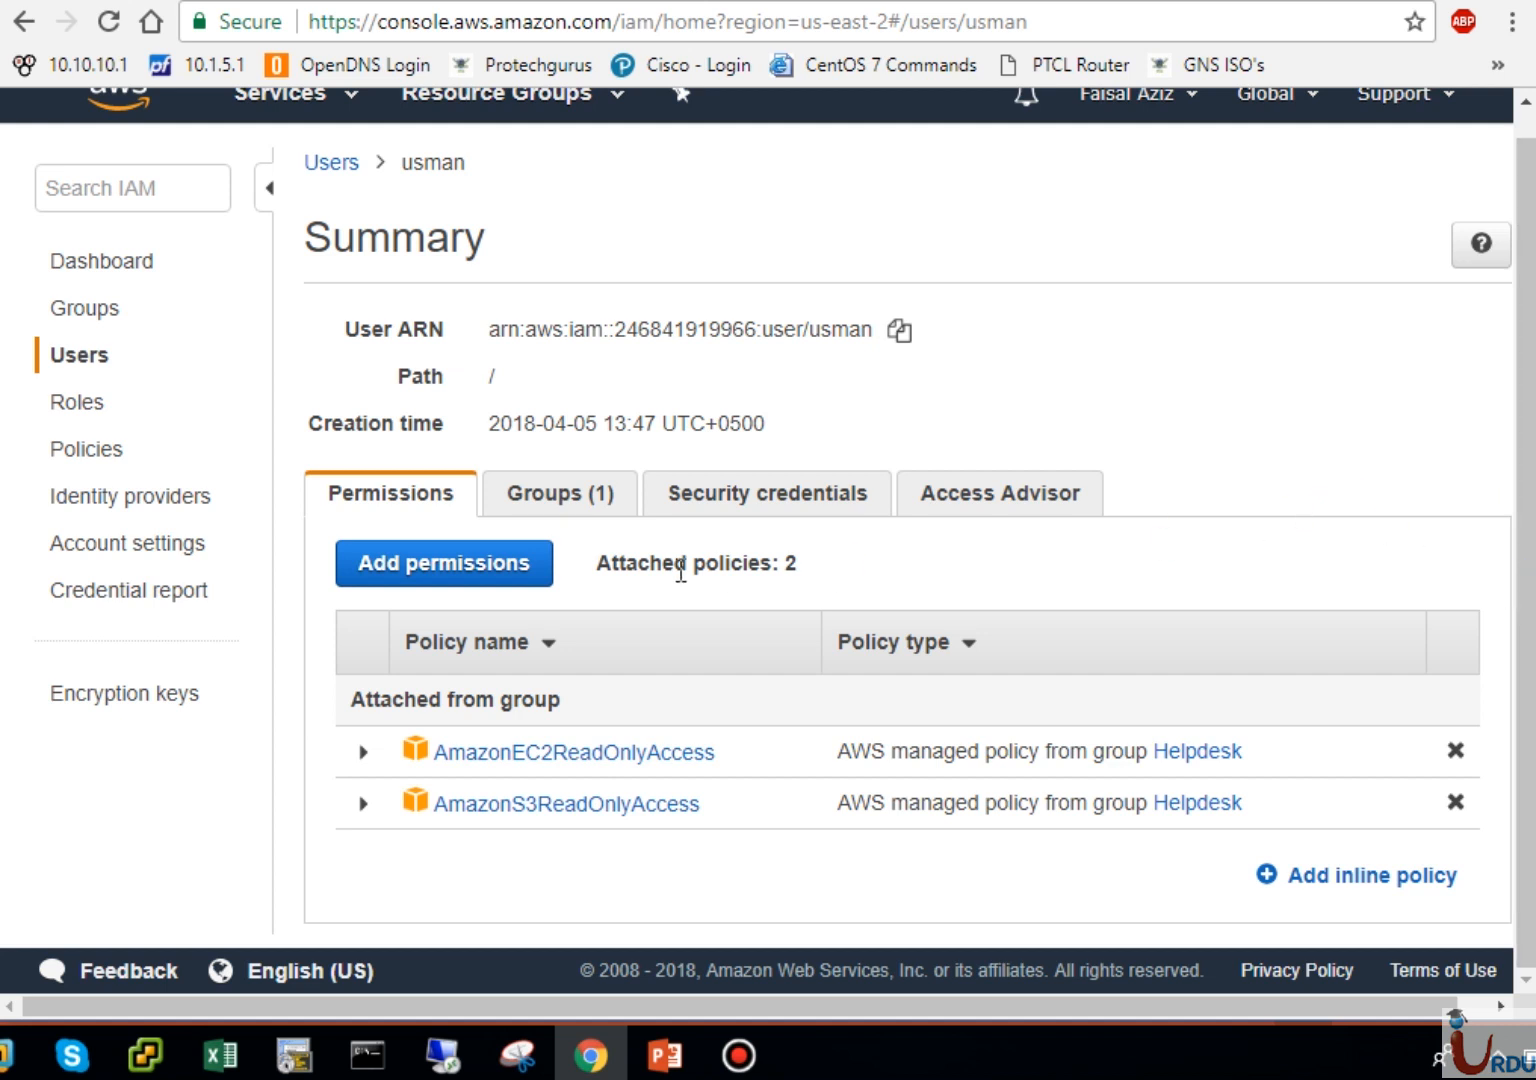
left_click(362, 752)
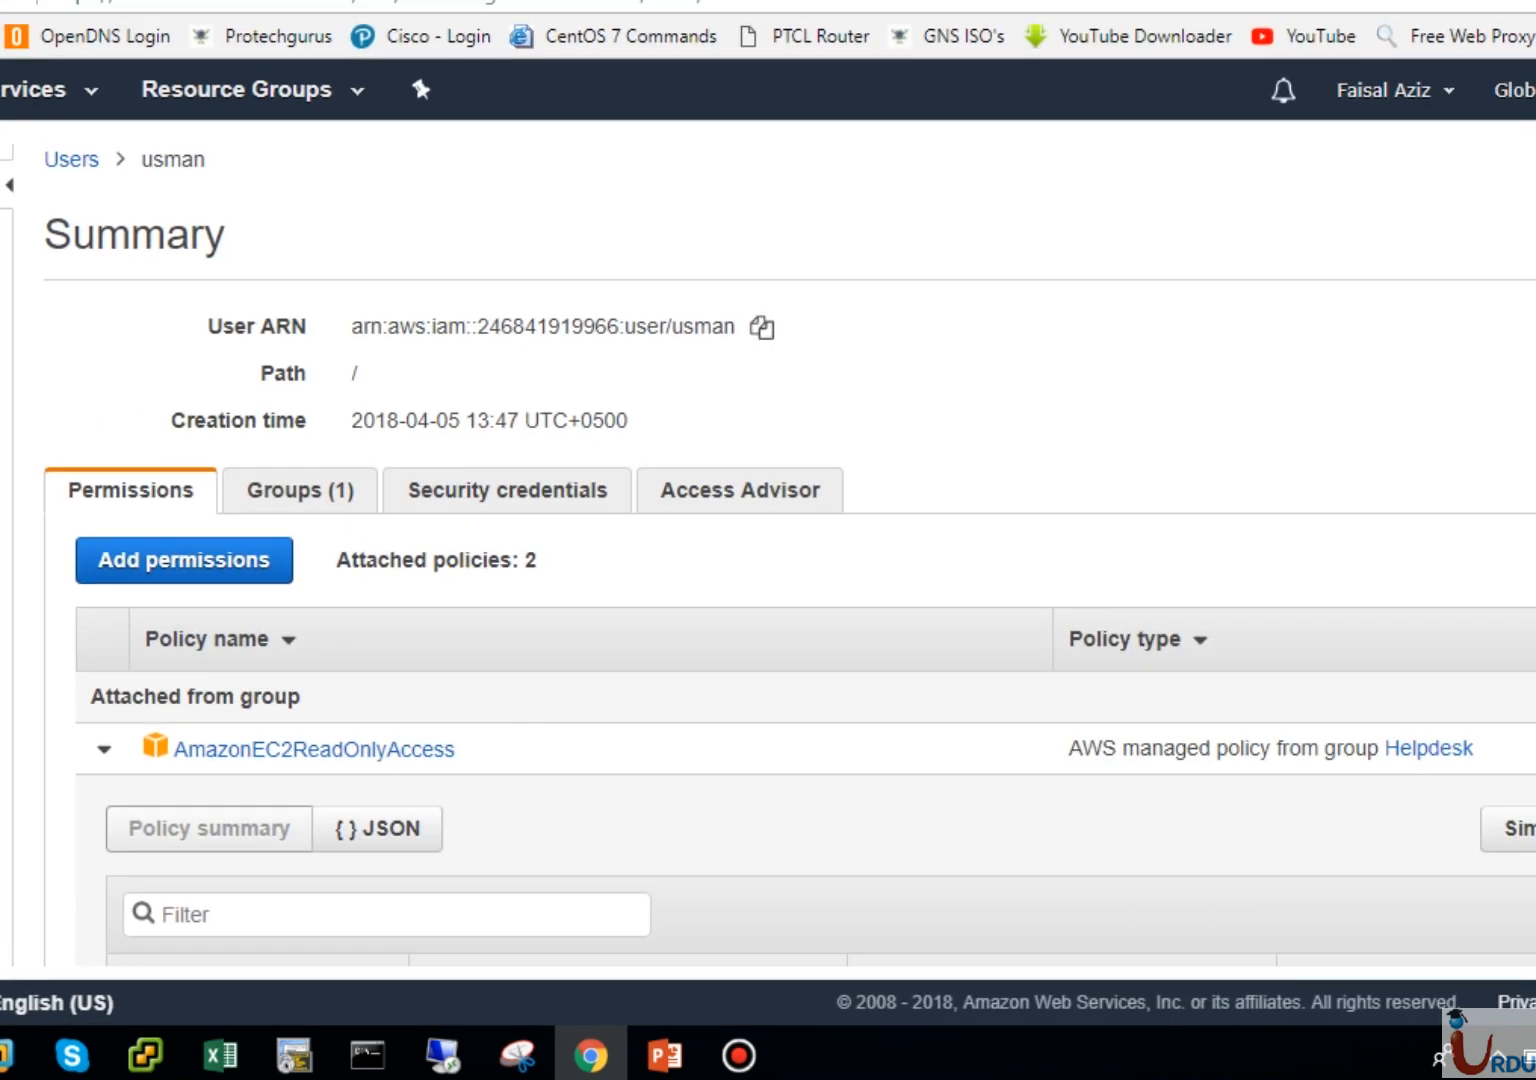
scroll(790, 555, "down", 5)
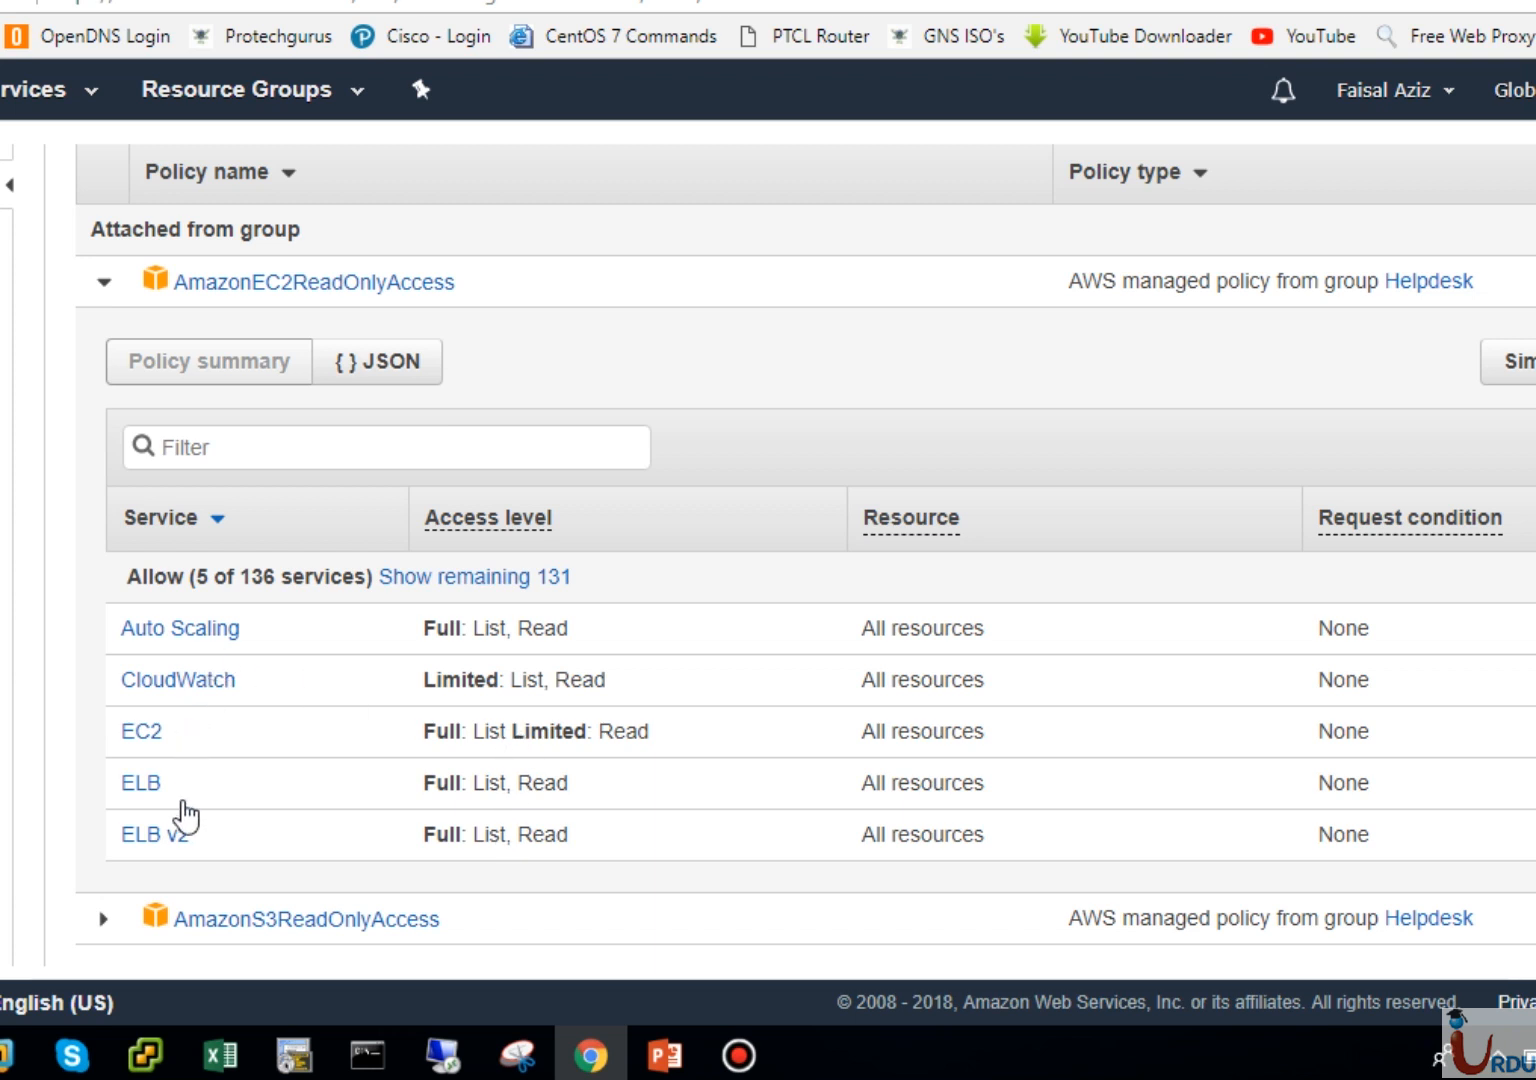
left_click(104, 285)
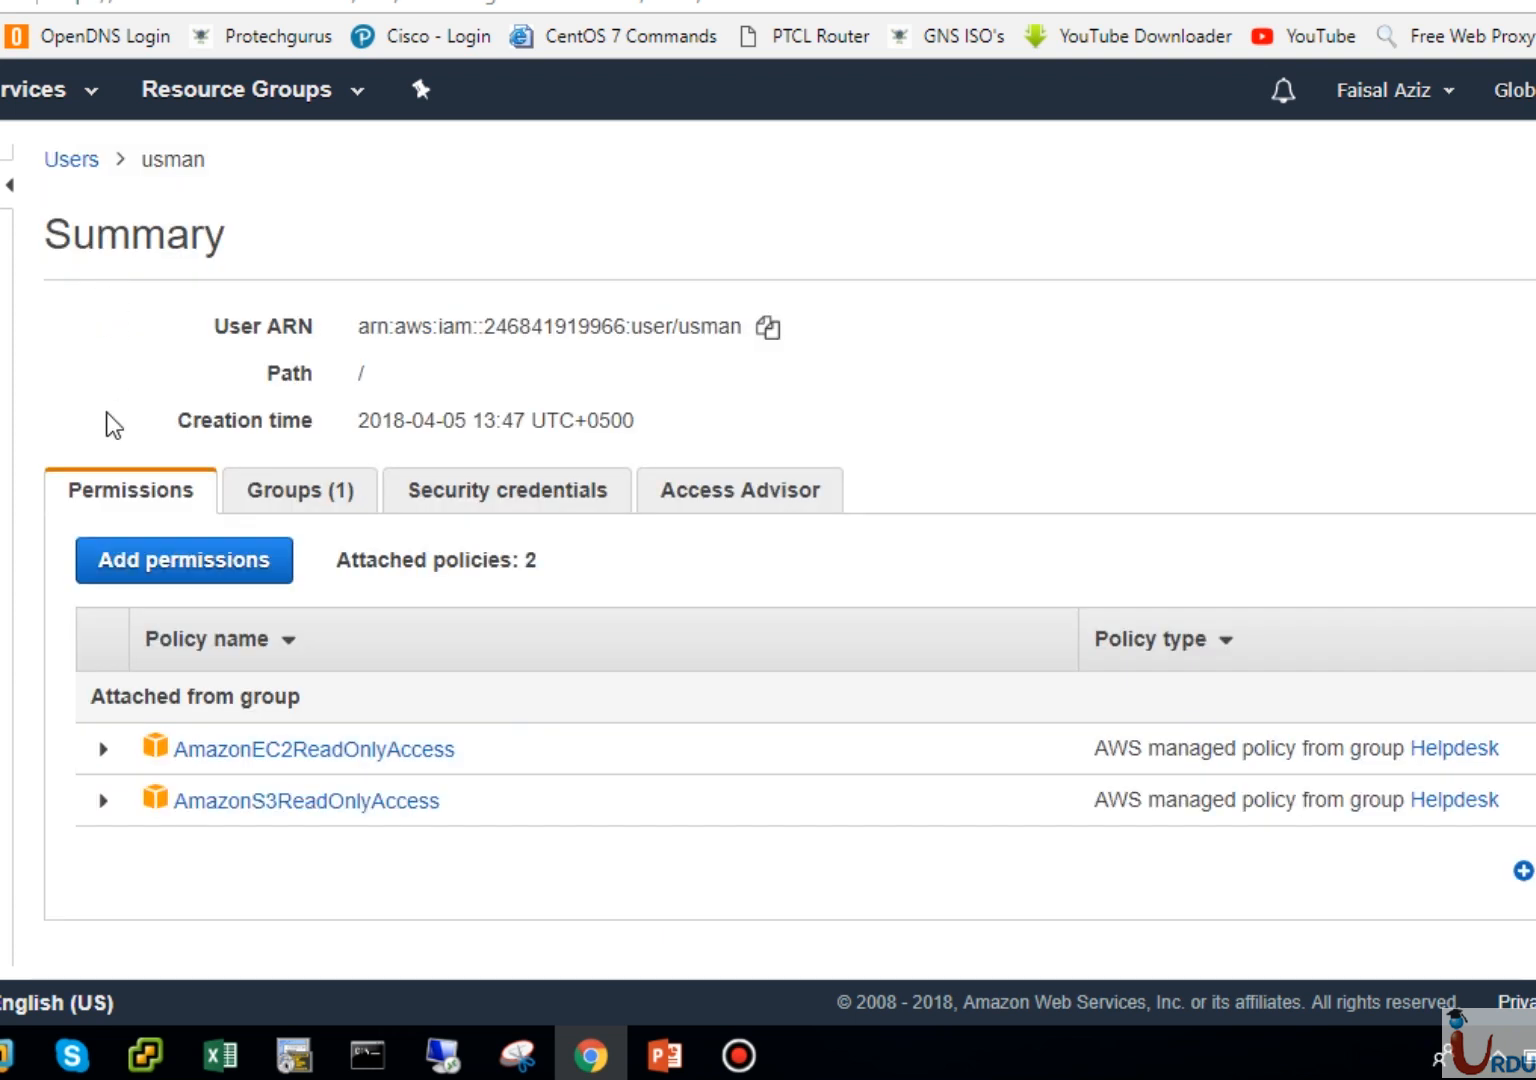
Step: Expand AmazonS3ReadOnlyAccess in the user's permissions and examine its policy summary of services and access levels
left_click(104, 803)
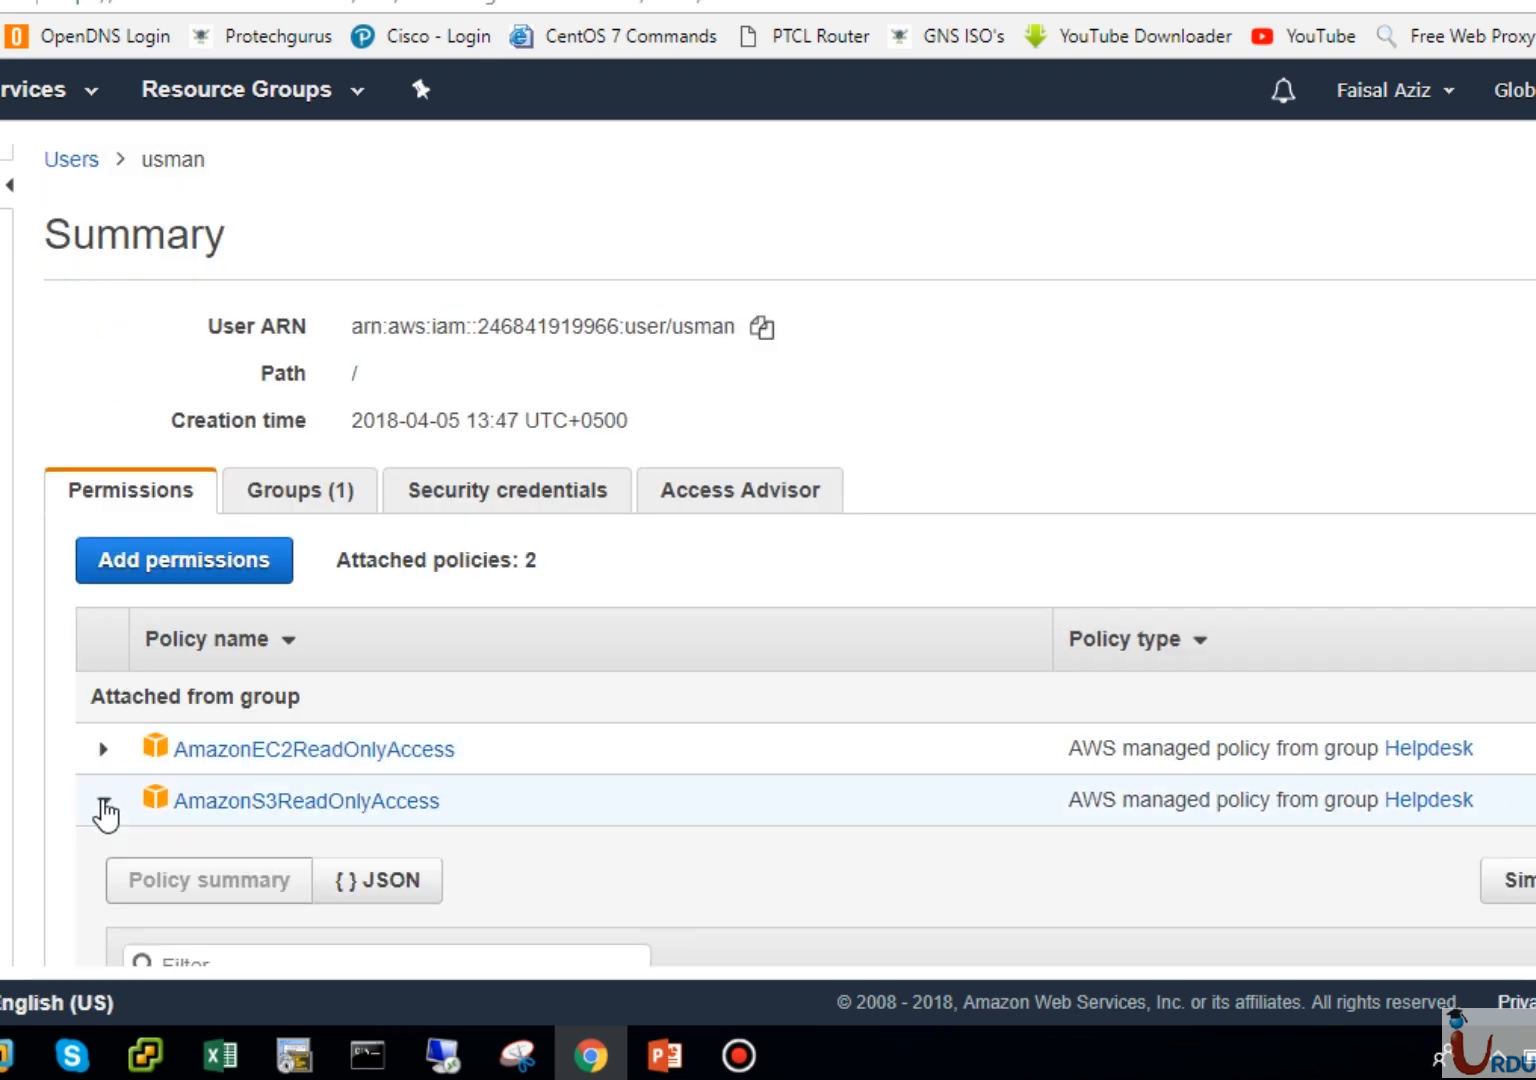
scroll(645, 787, "down", 3)
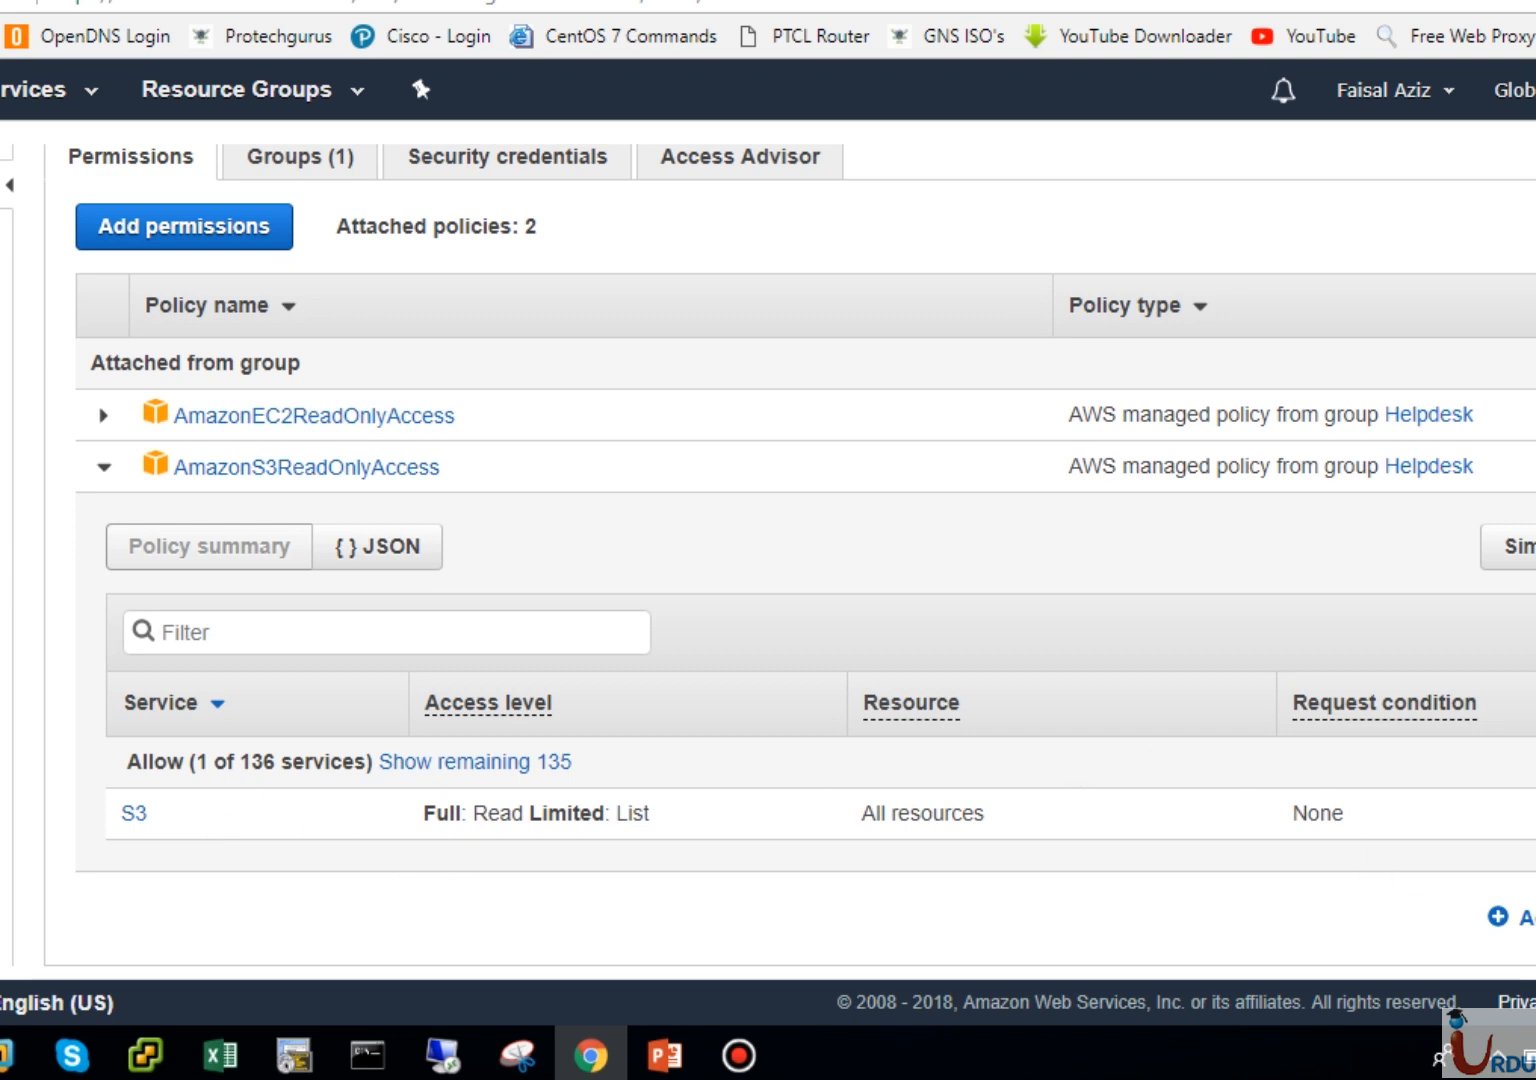
scroll(790, 560, "up", 5)
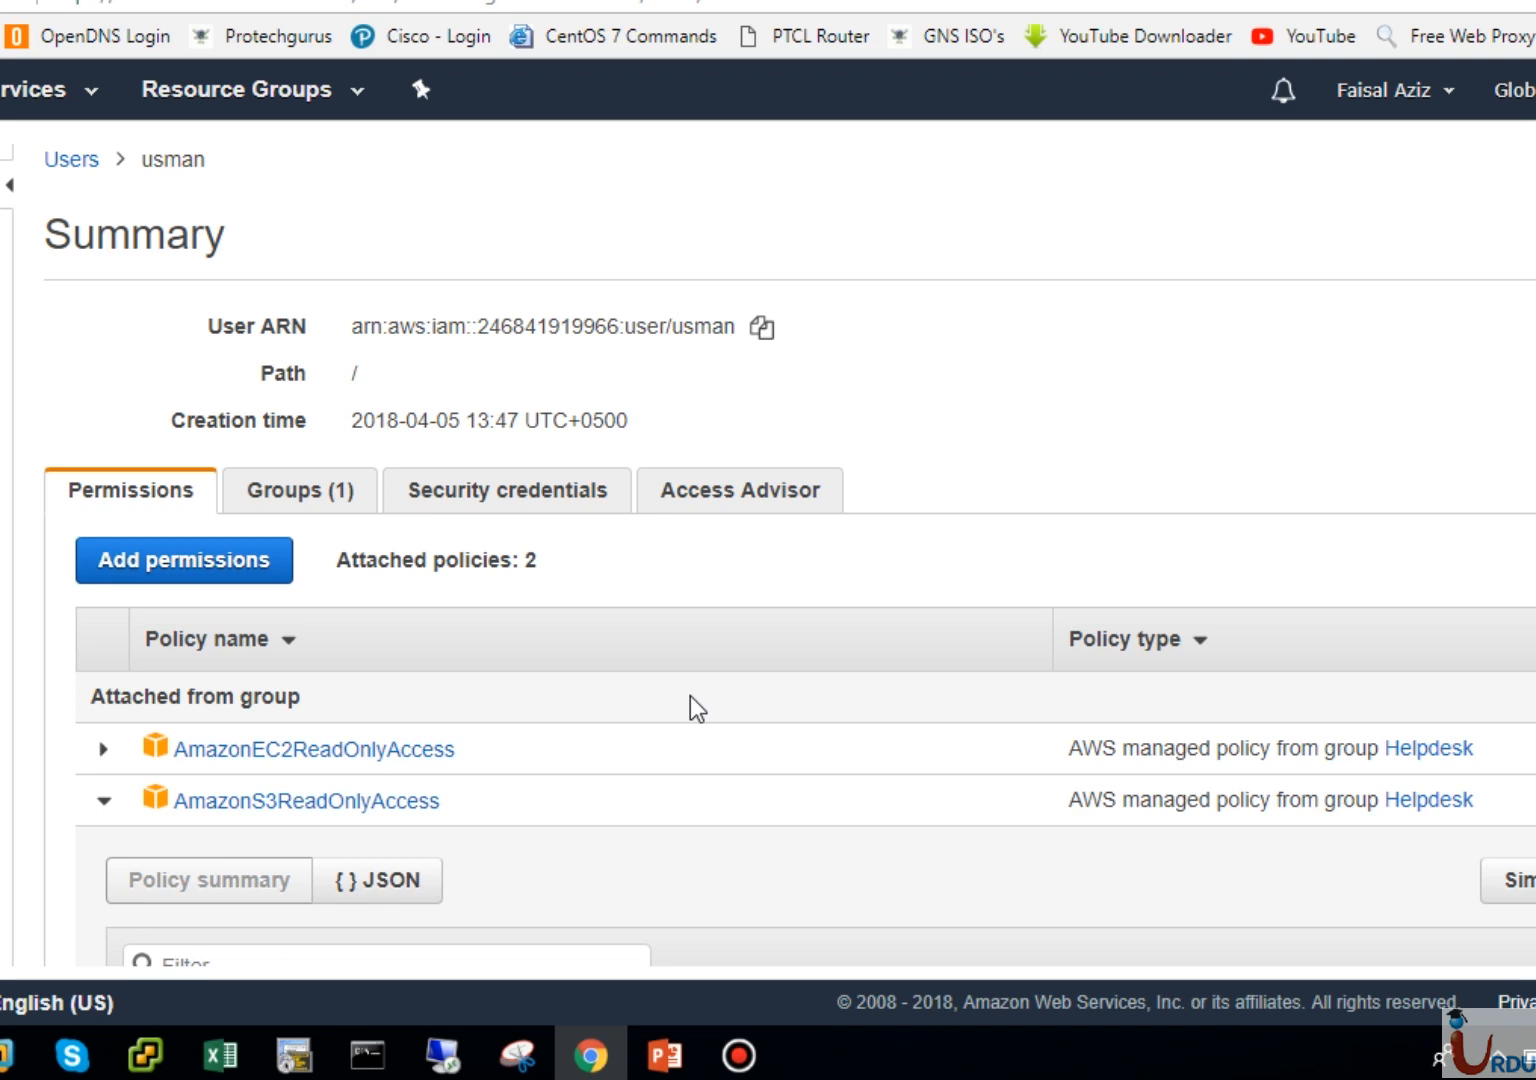
left_click(104, 802)
left_click(103, 801)
scroll(799, 819, "down", 3)
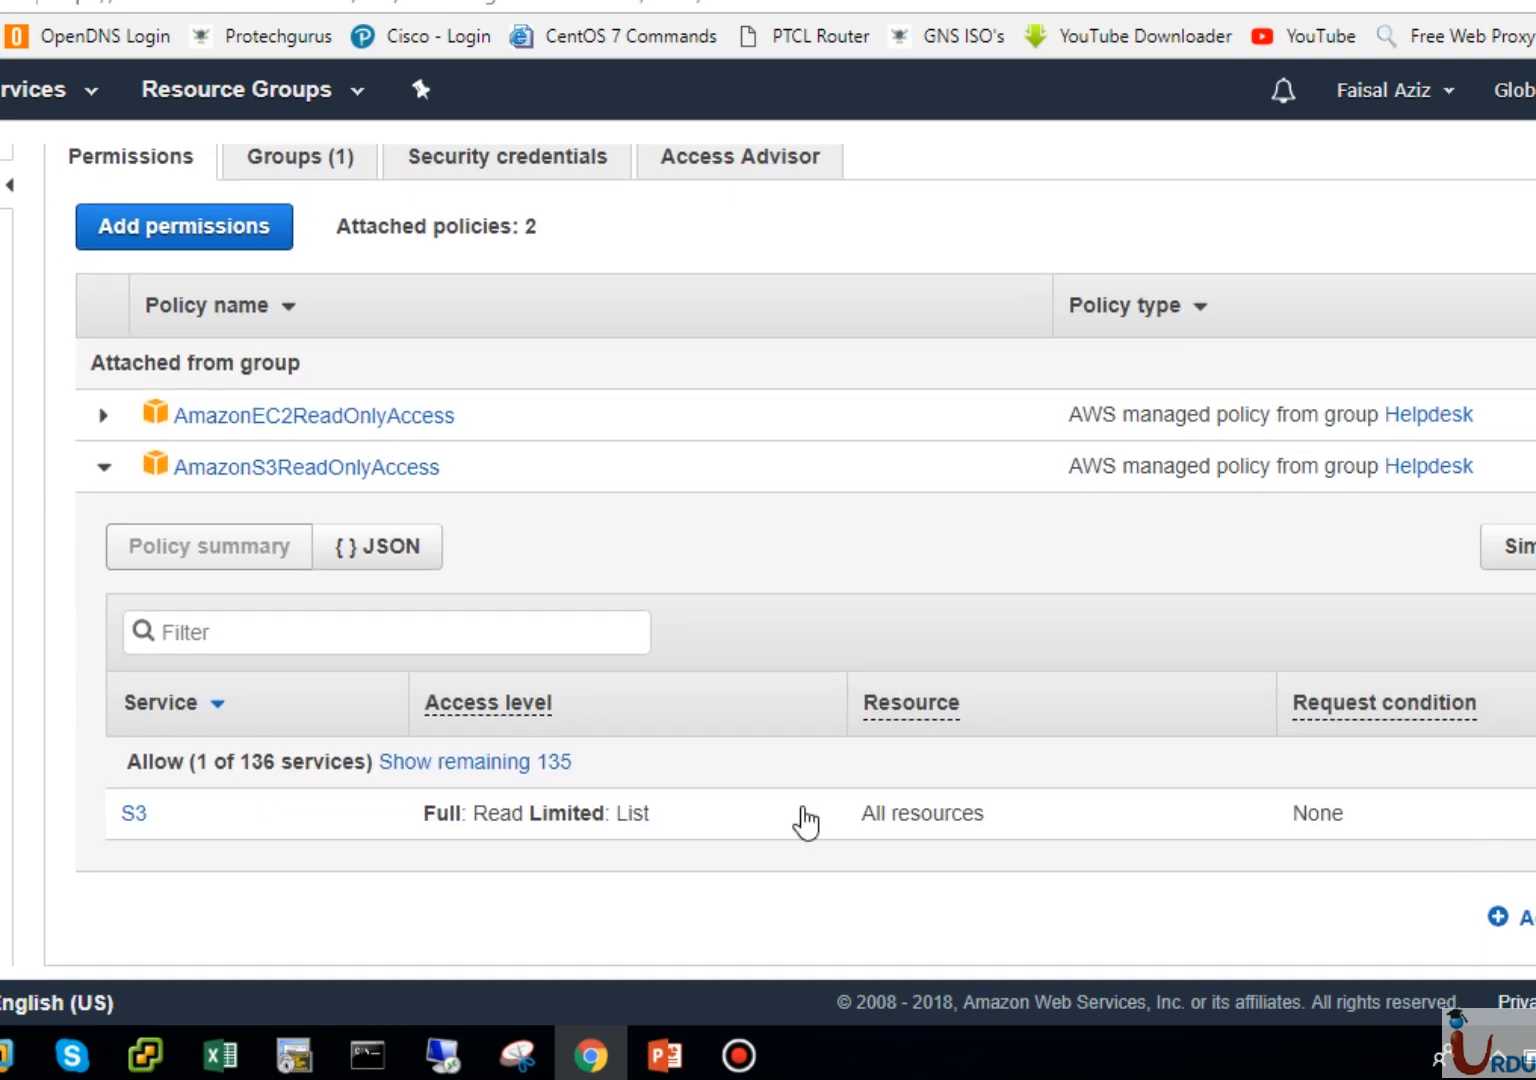
Step: View the JSON document of the AmazonS3ReadOnlyAccess policy and collapse the policy
left_click(400, 555)
scroll(988, 849, "down", 2)
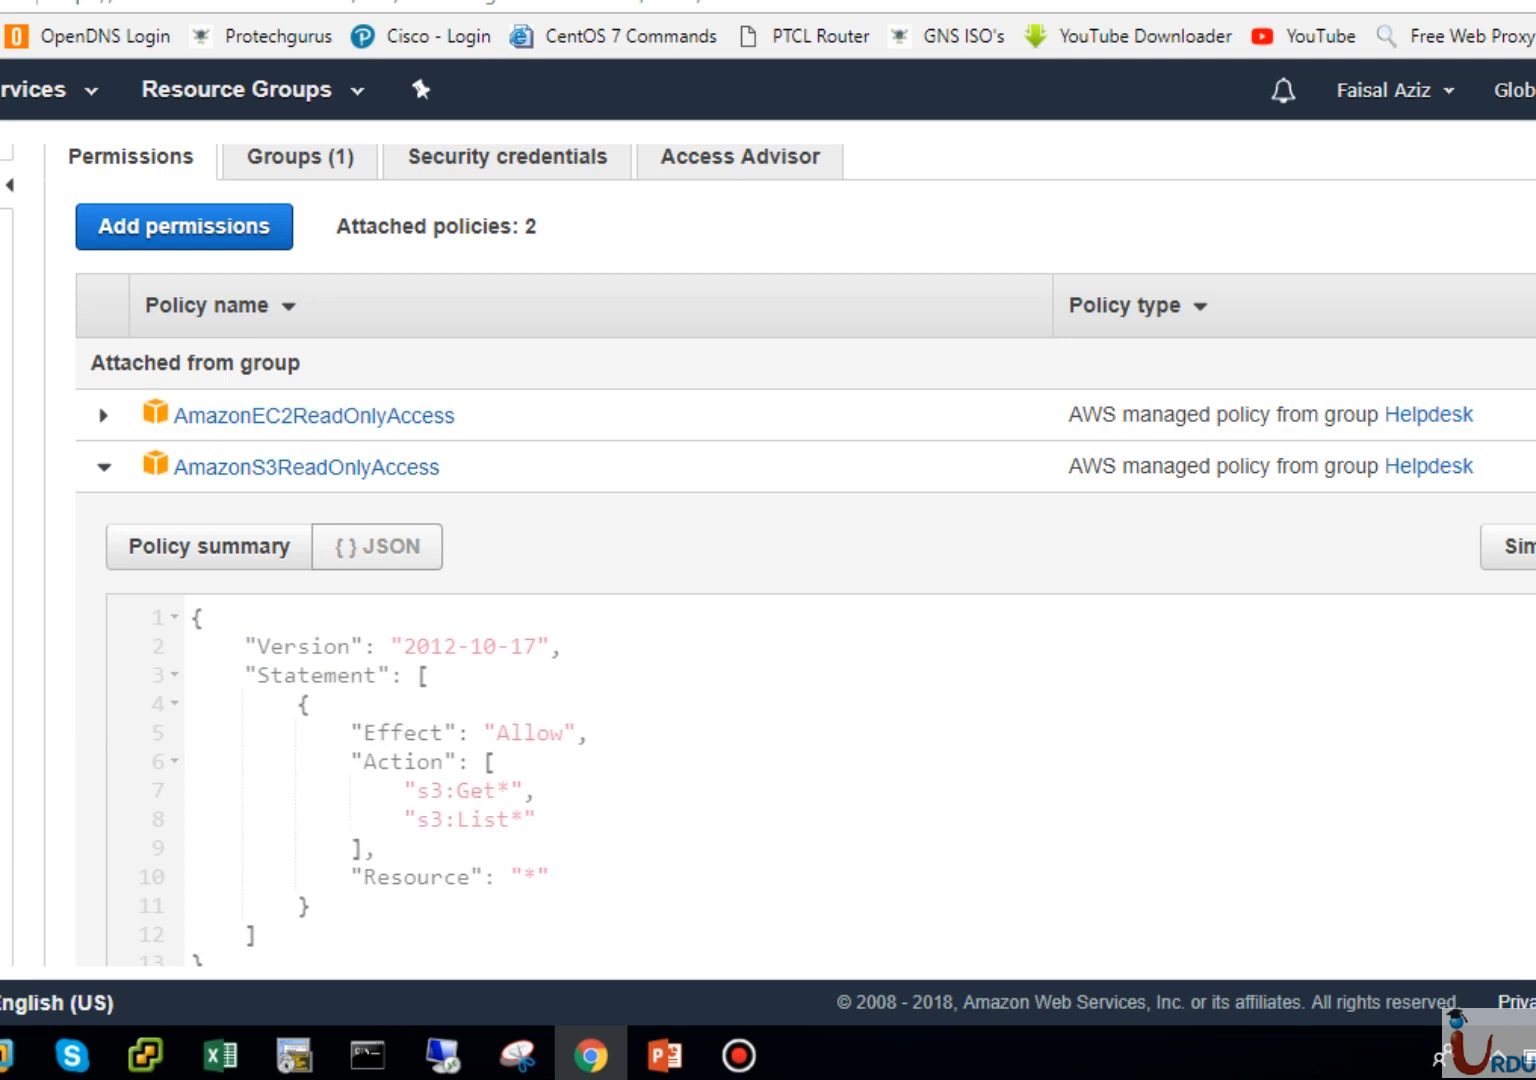
scroll(800, 600, "down", 2)
scroll(209, 603, "up", 4)
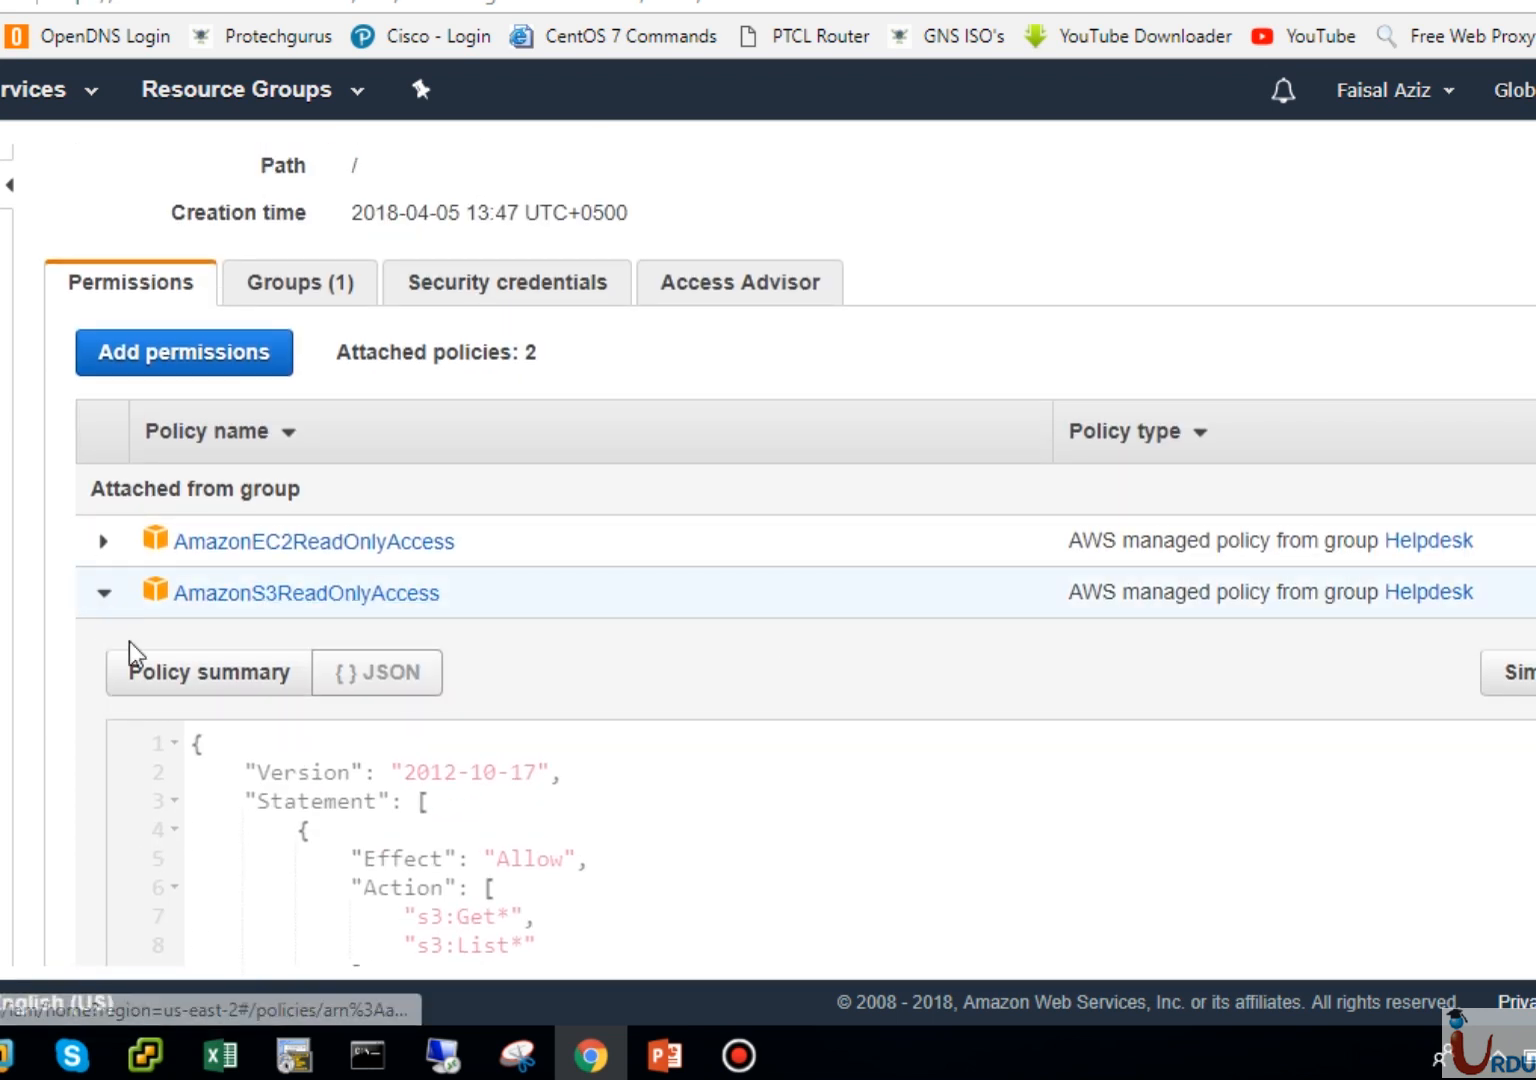
left_click(104, 592)
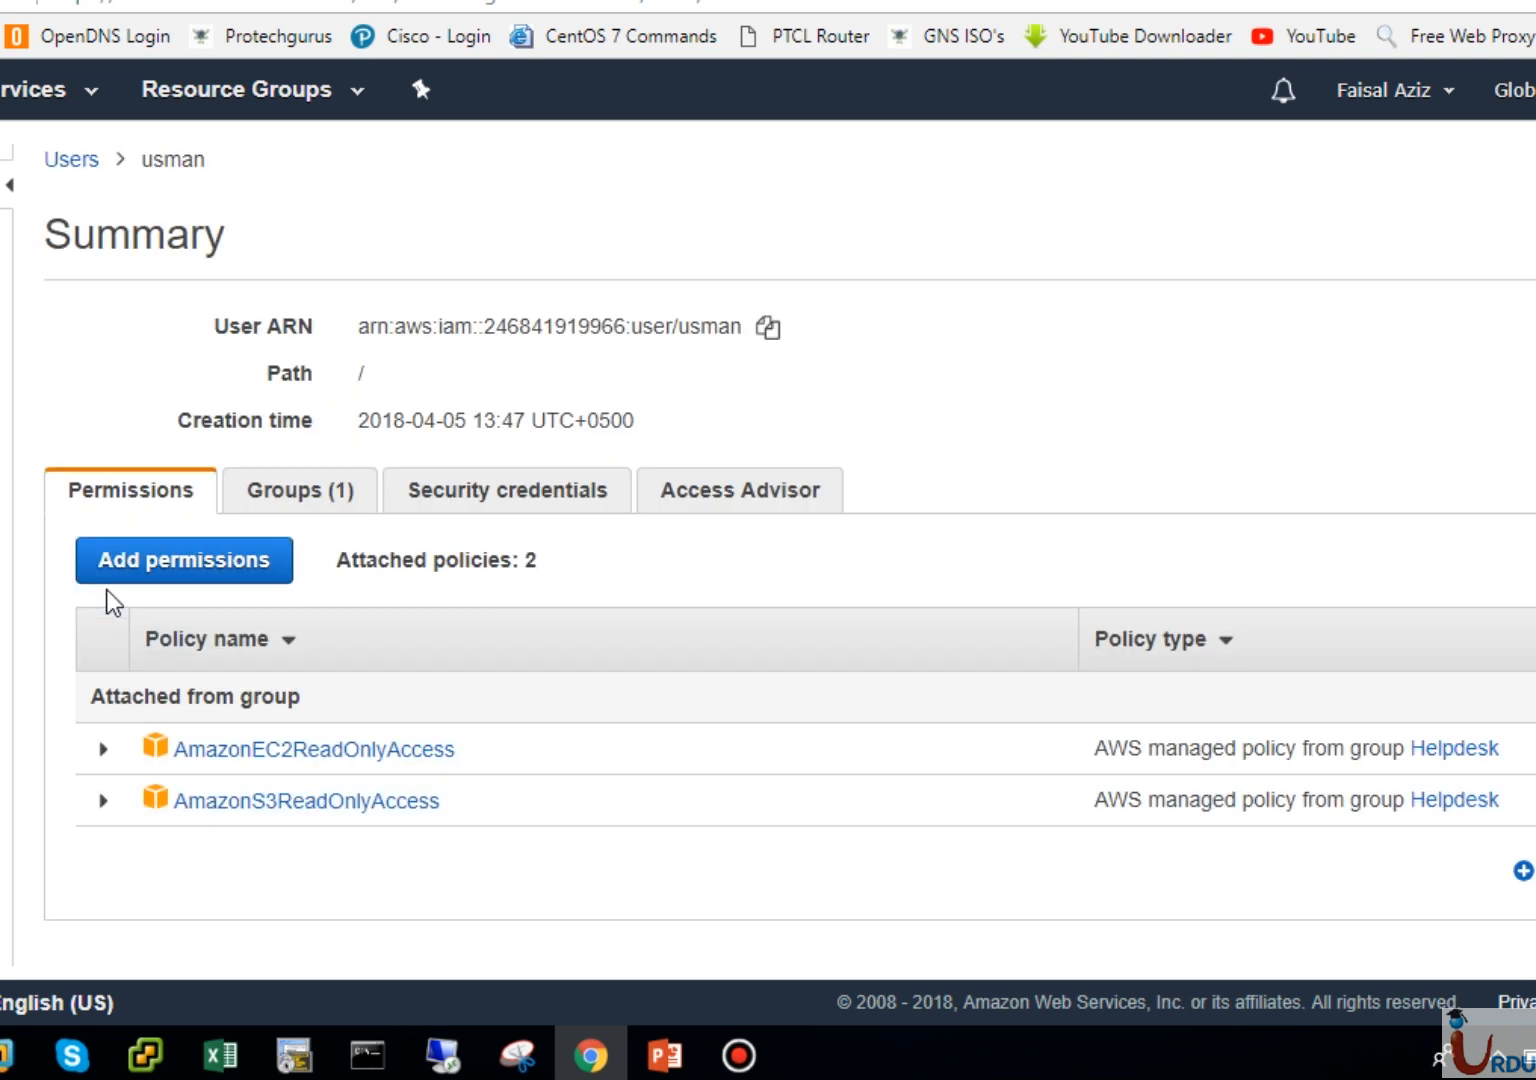
Step: Check the user's group membership and examine the console password management options in the security credentials, without applying changes
left_click(313, 495)
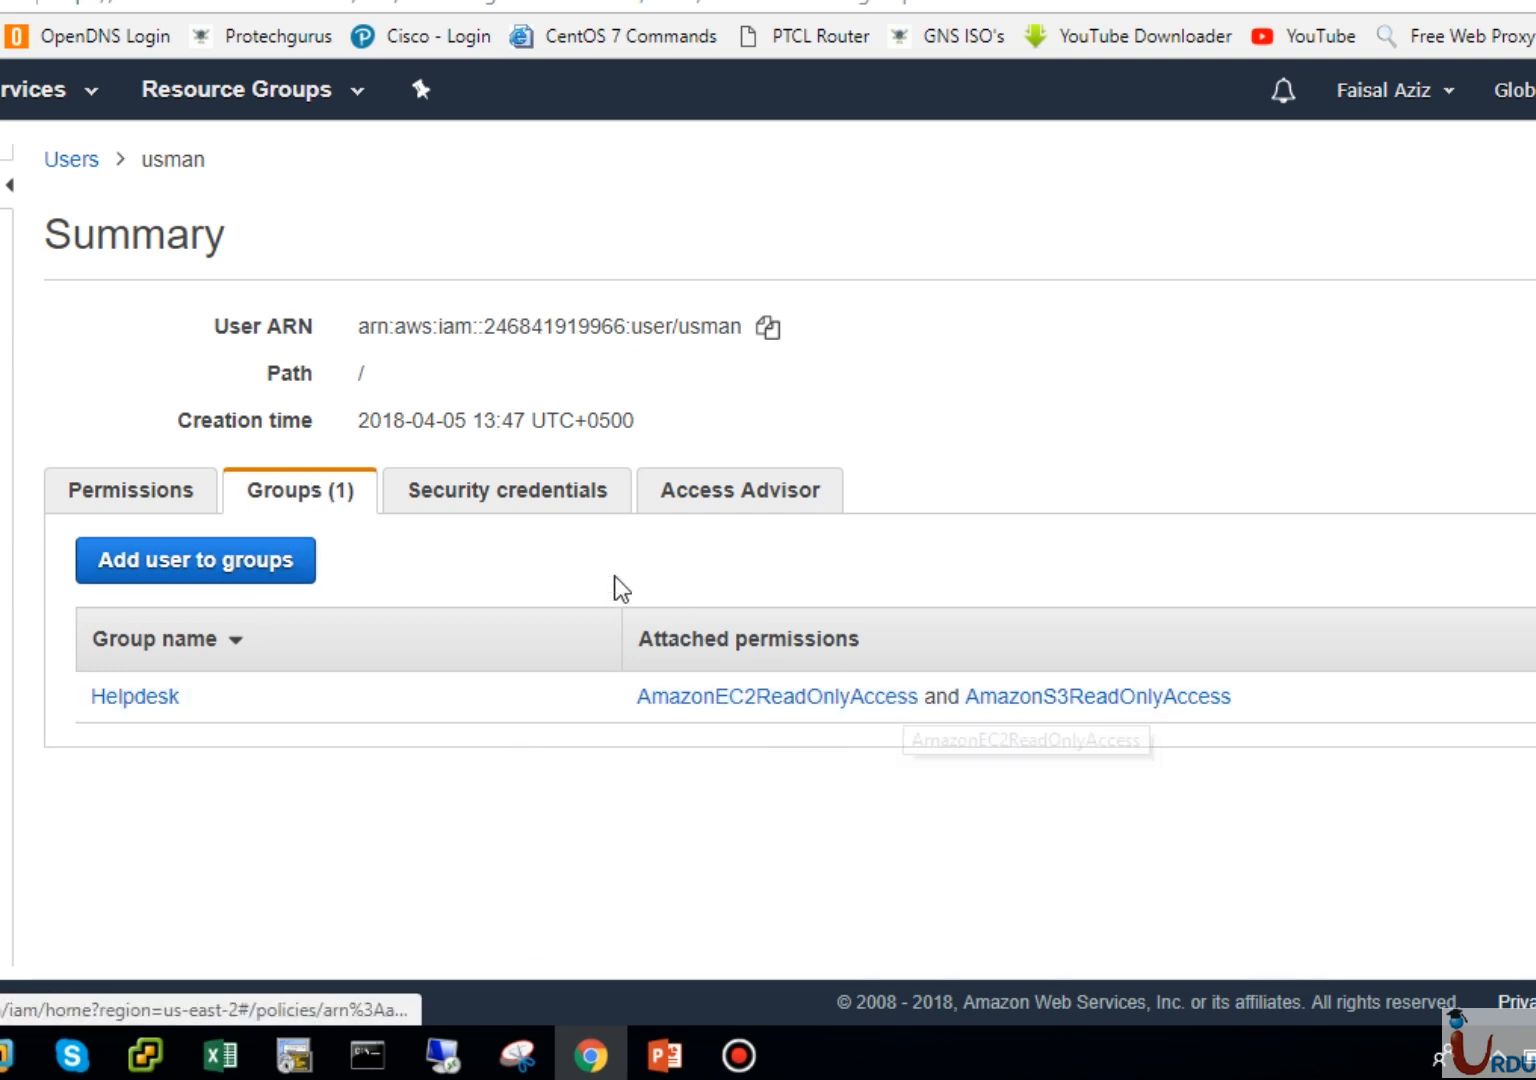
left_click(490, 505)
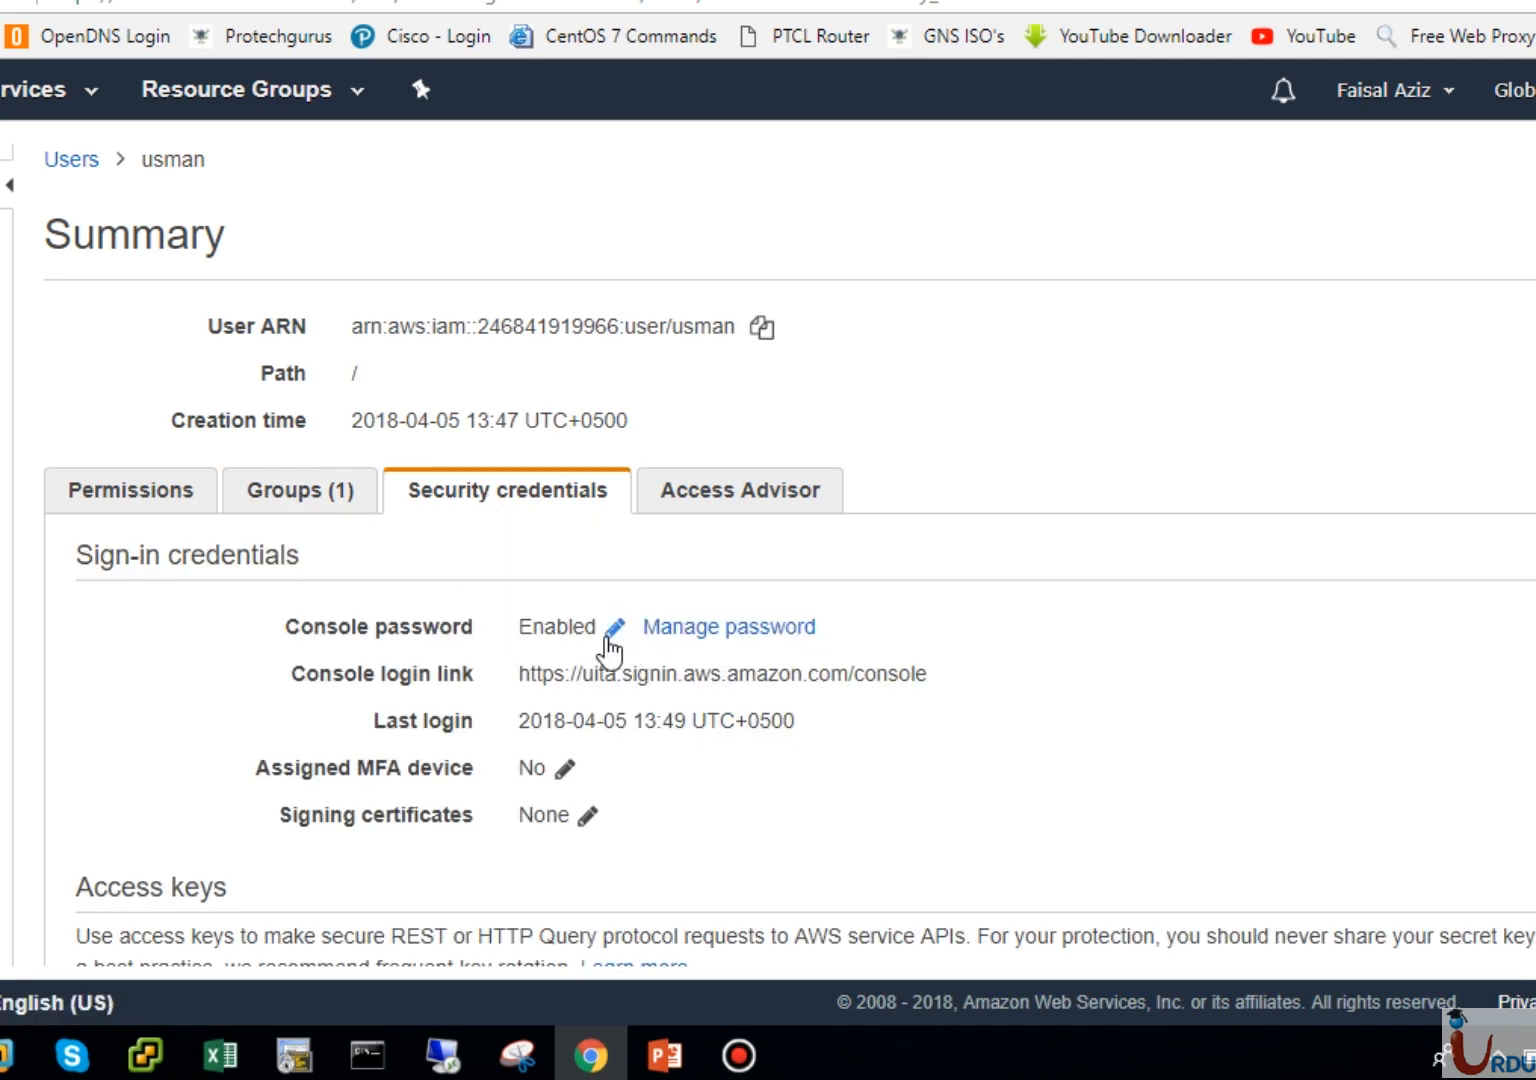
left_click(700, 630)
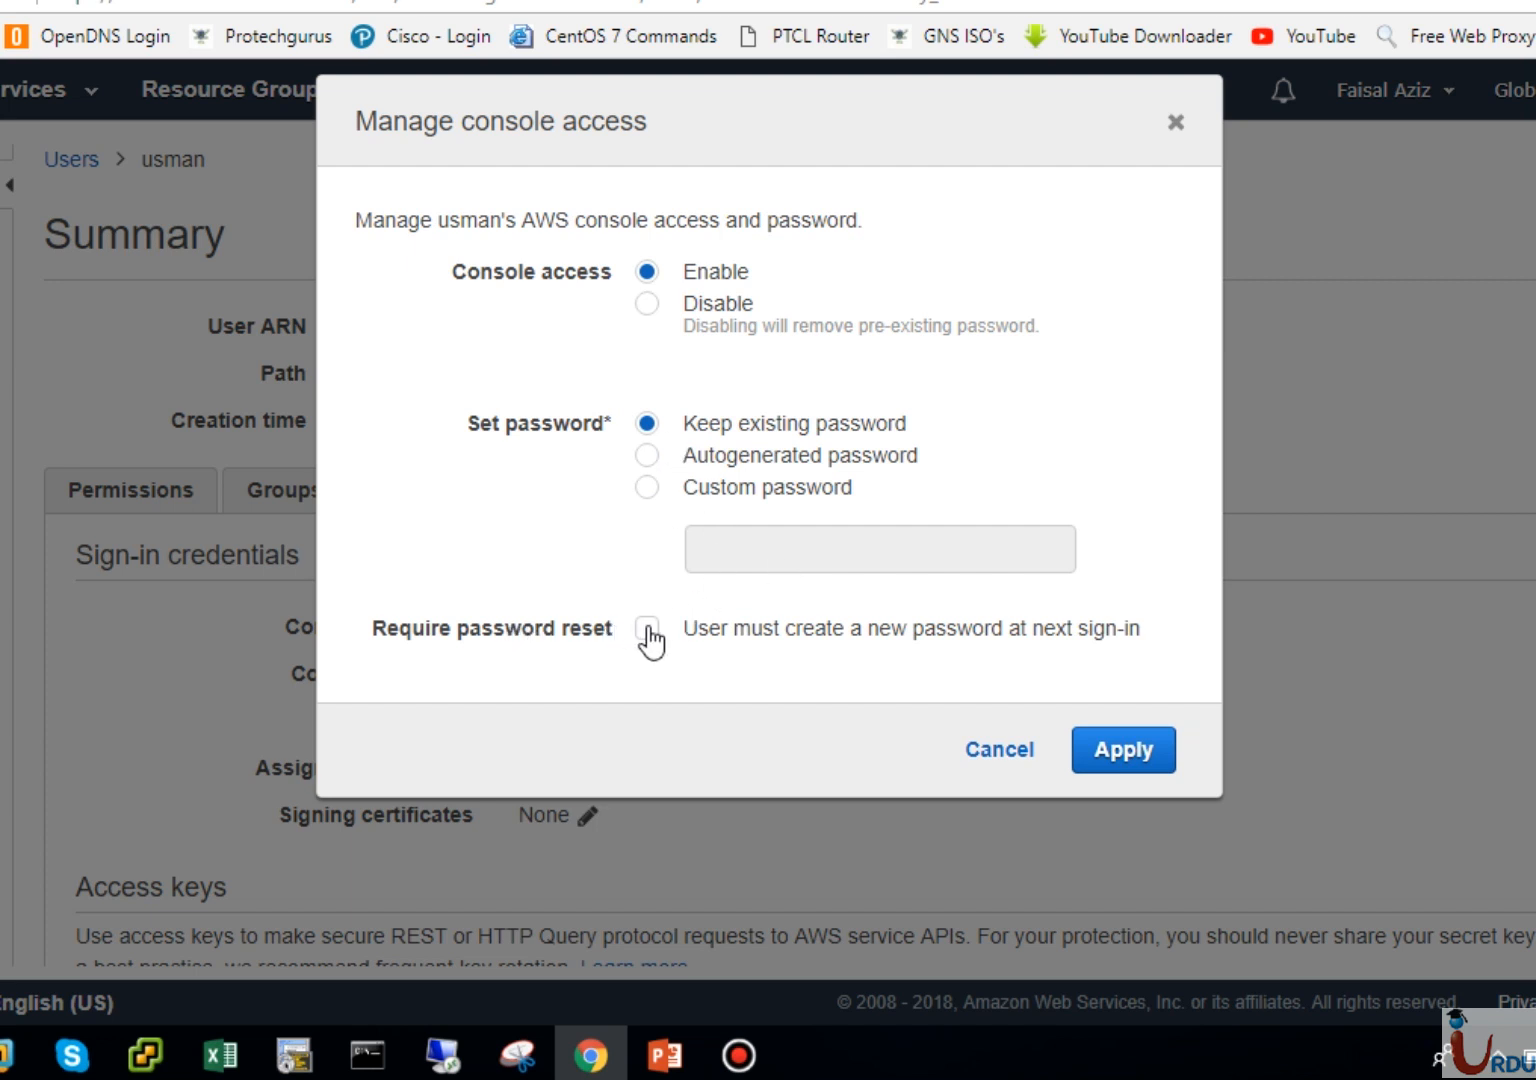
left_click(1012, 762)
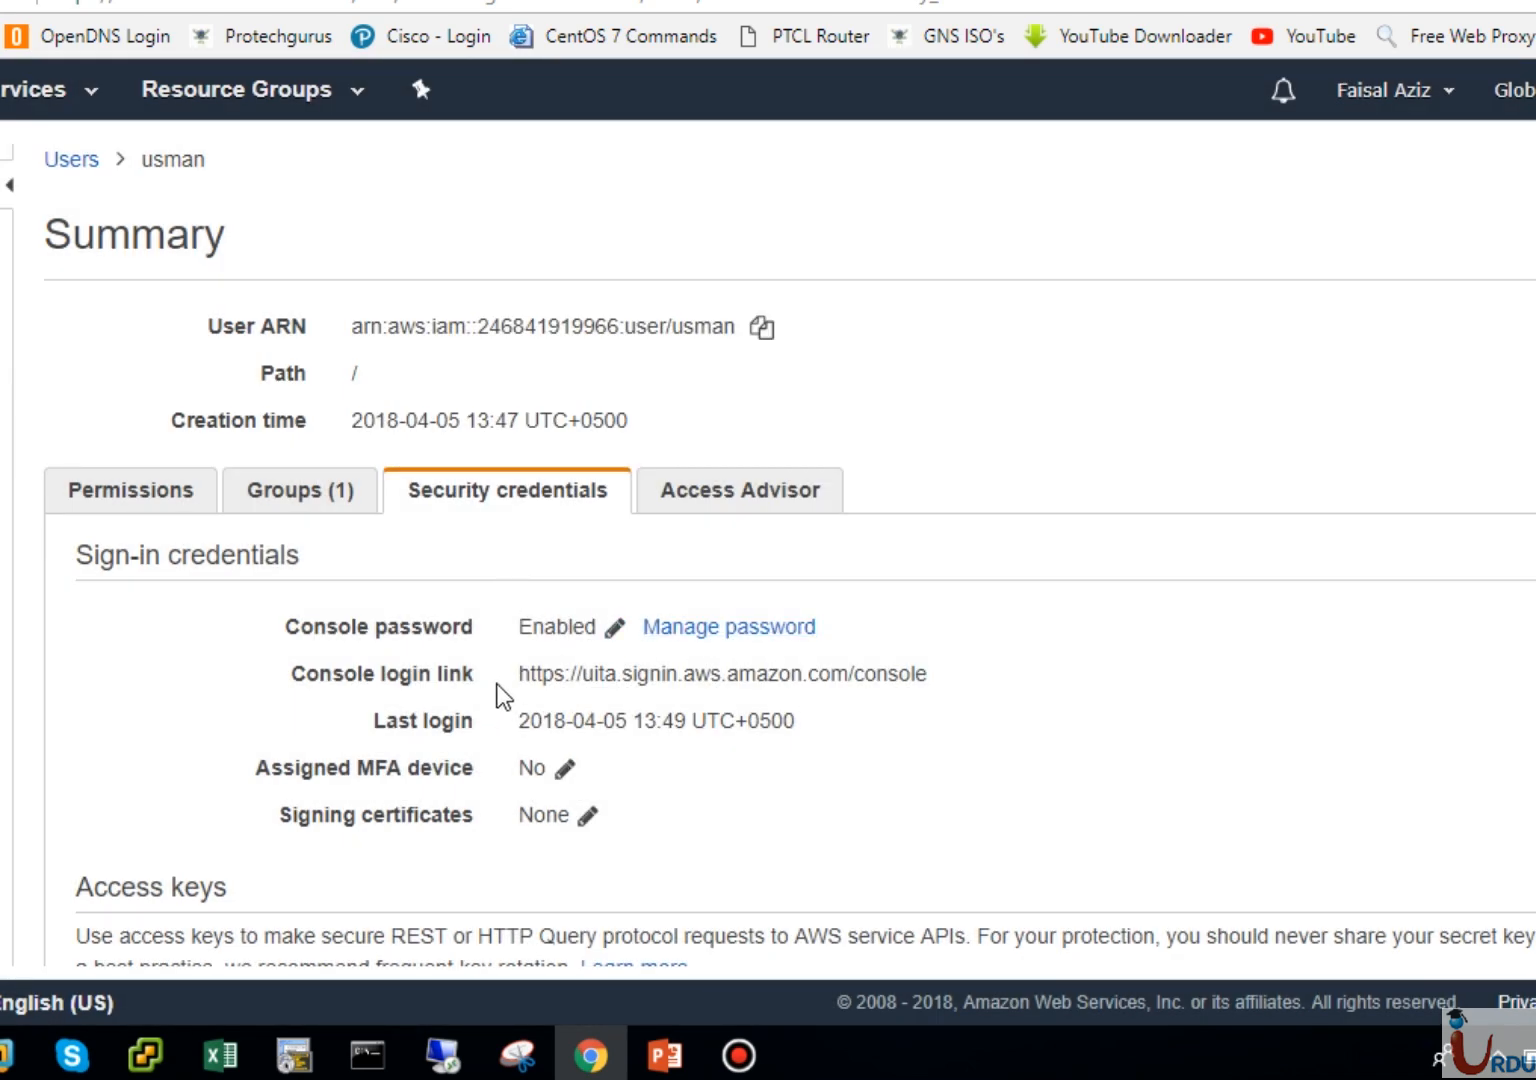
Step: Examine the user's console login link and the access keys section in the security credentials
left_click_drag(519, 680, 777, 690)
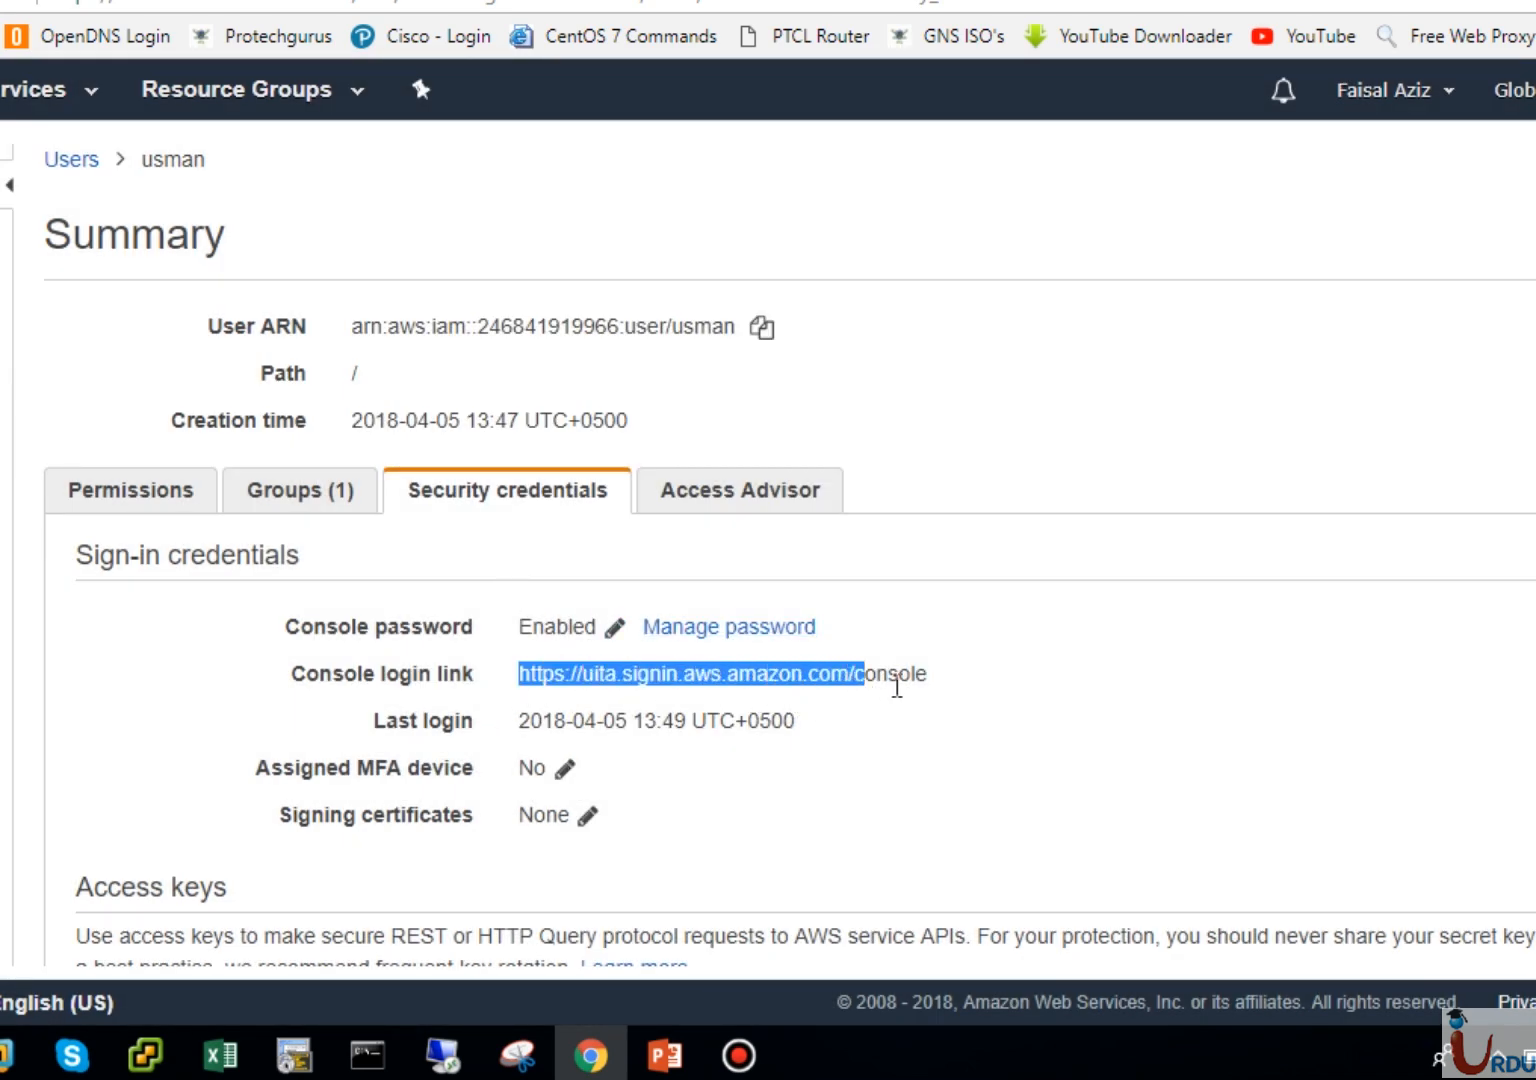
left_click_drag(896, 688, 926, 688)
left_click(930, 685)
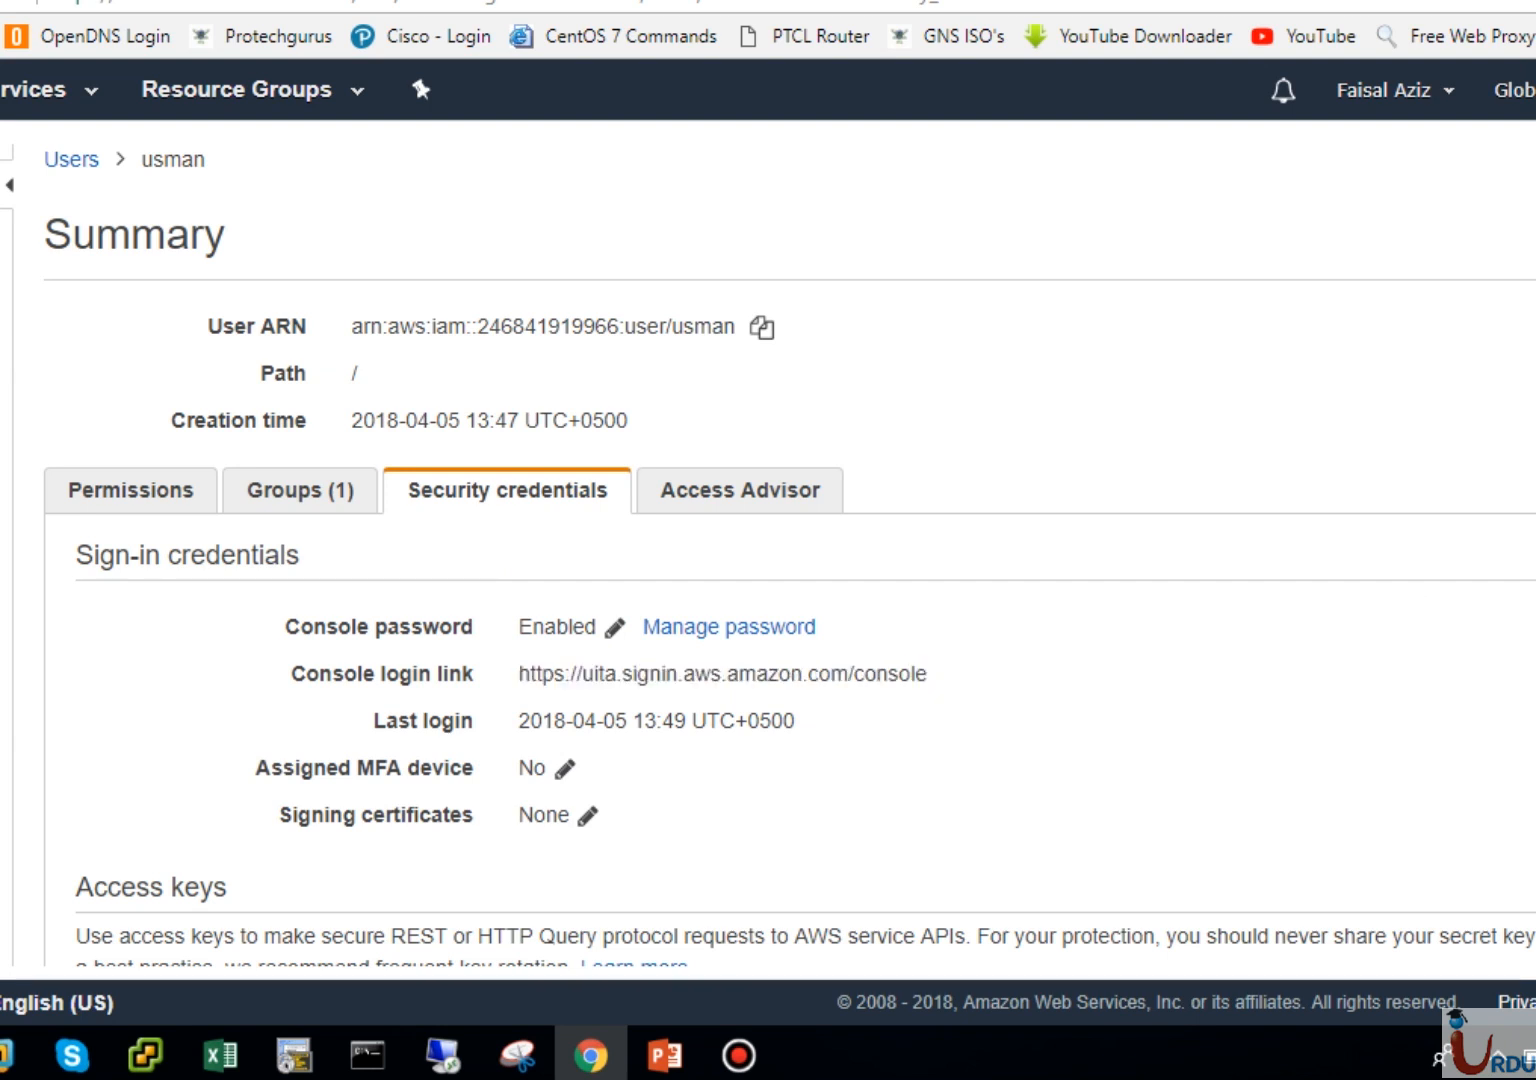
scroll(790, 560, "down", 3)
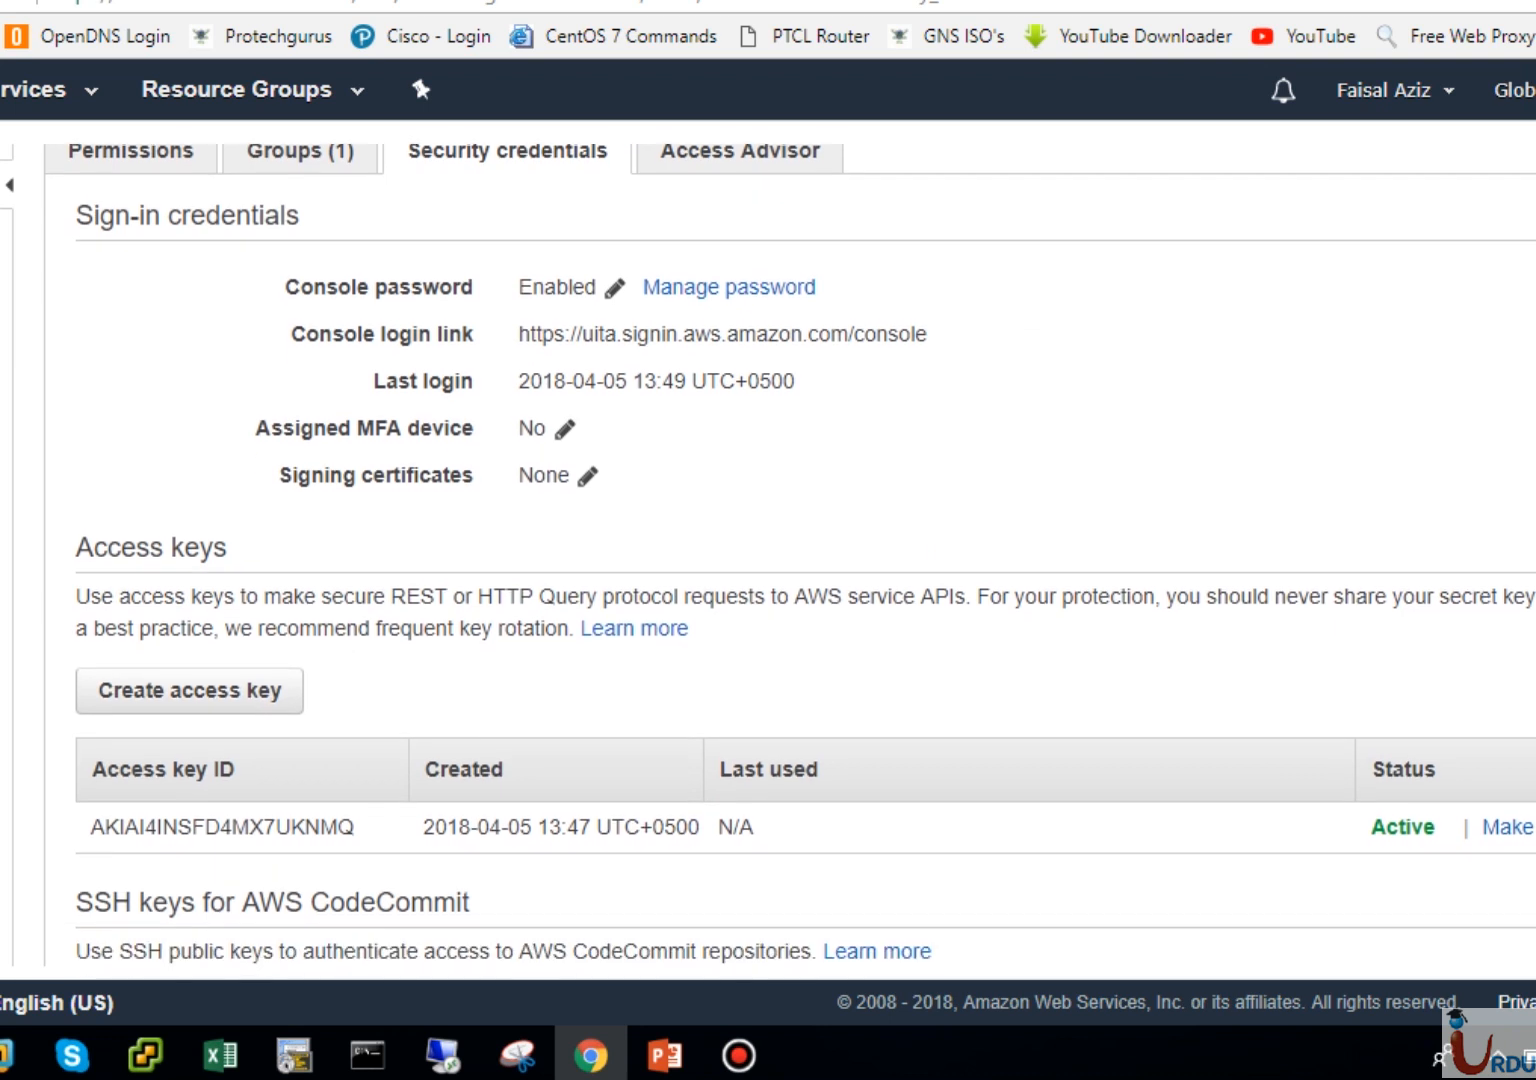
Step: Create an additional access key for the user, reveal its secret access key and close the key details
scroll(790, 553, "down", 2)
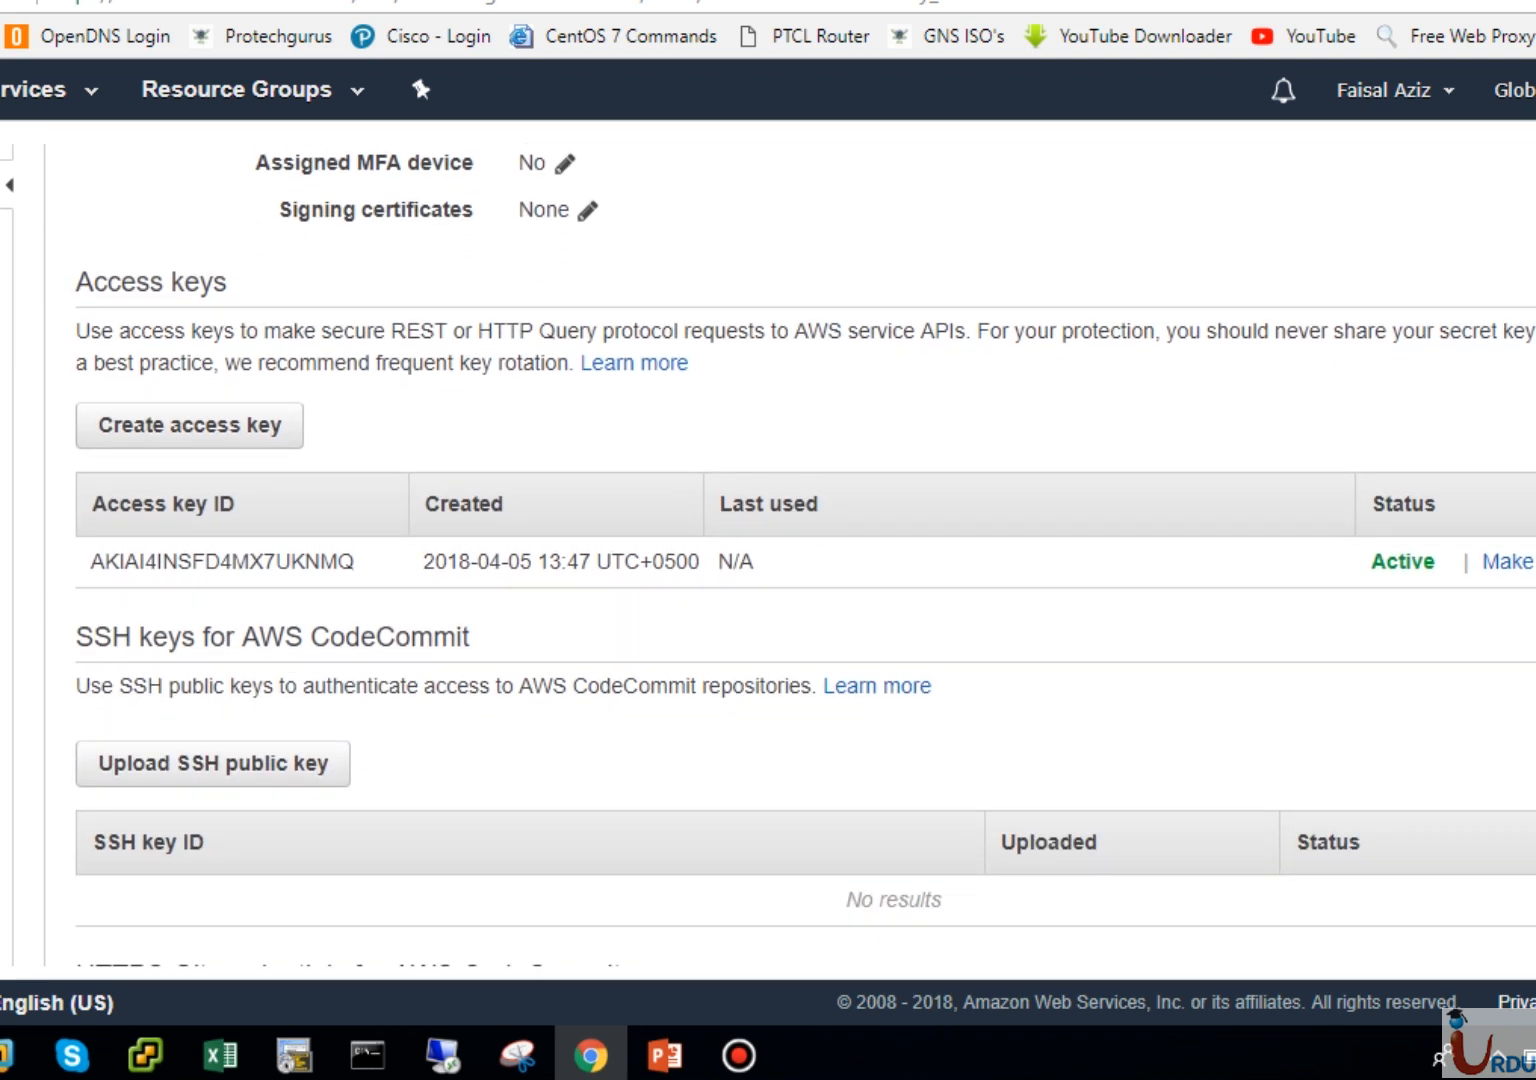
scroll(542, 521, "down", 1)
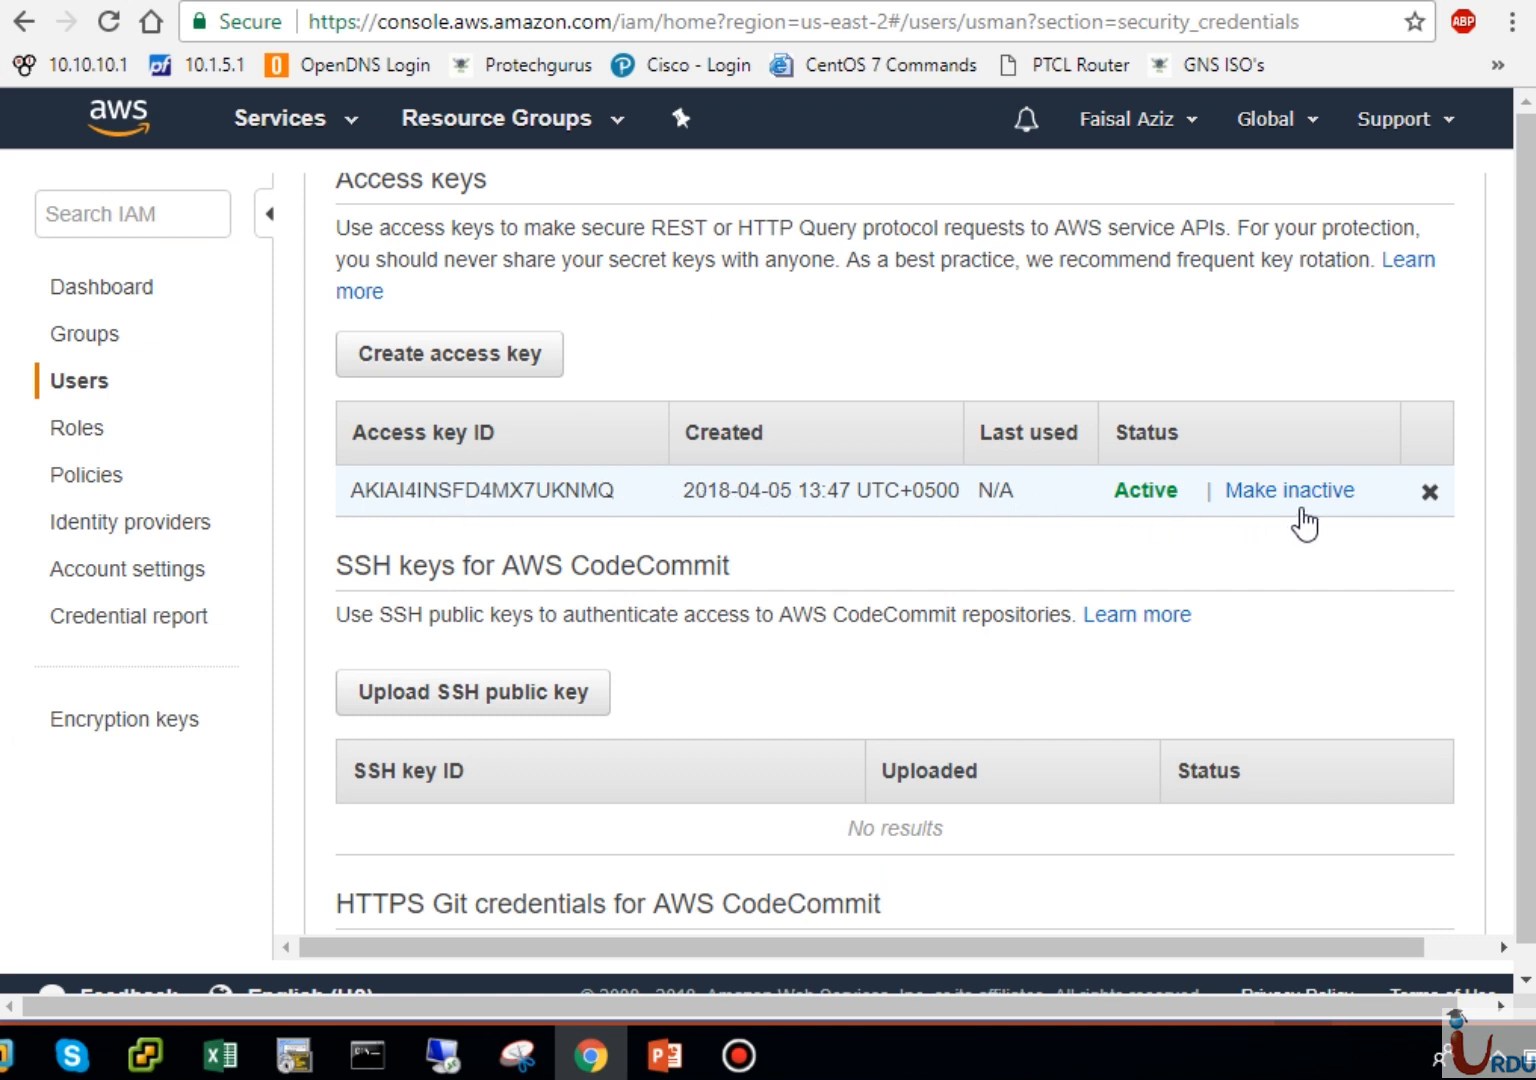
left_click(493, 356)
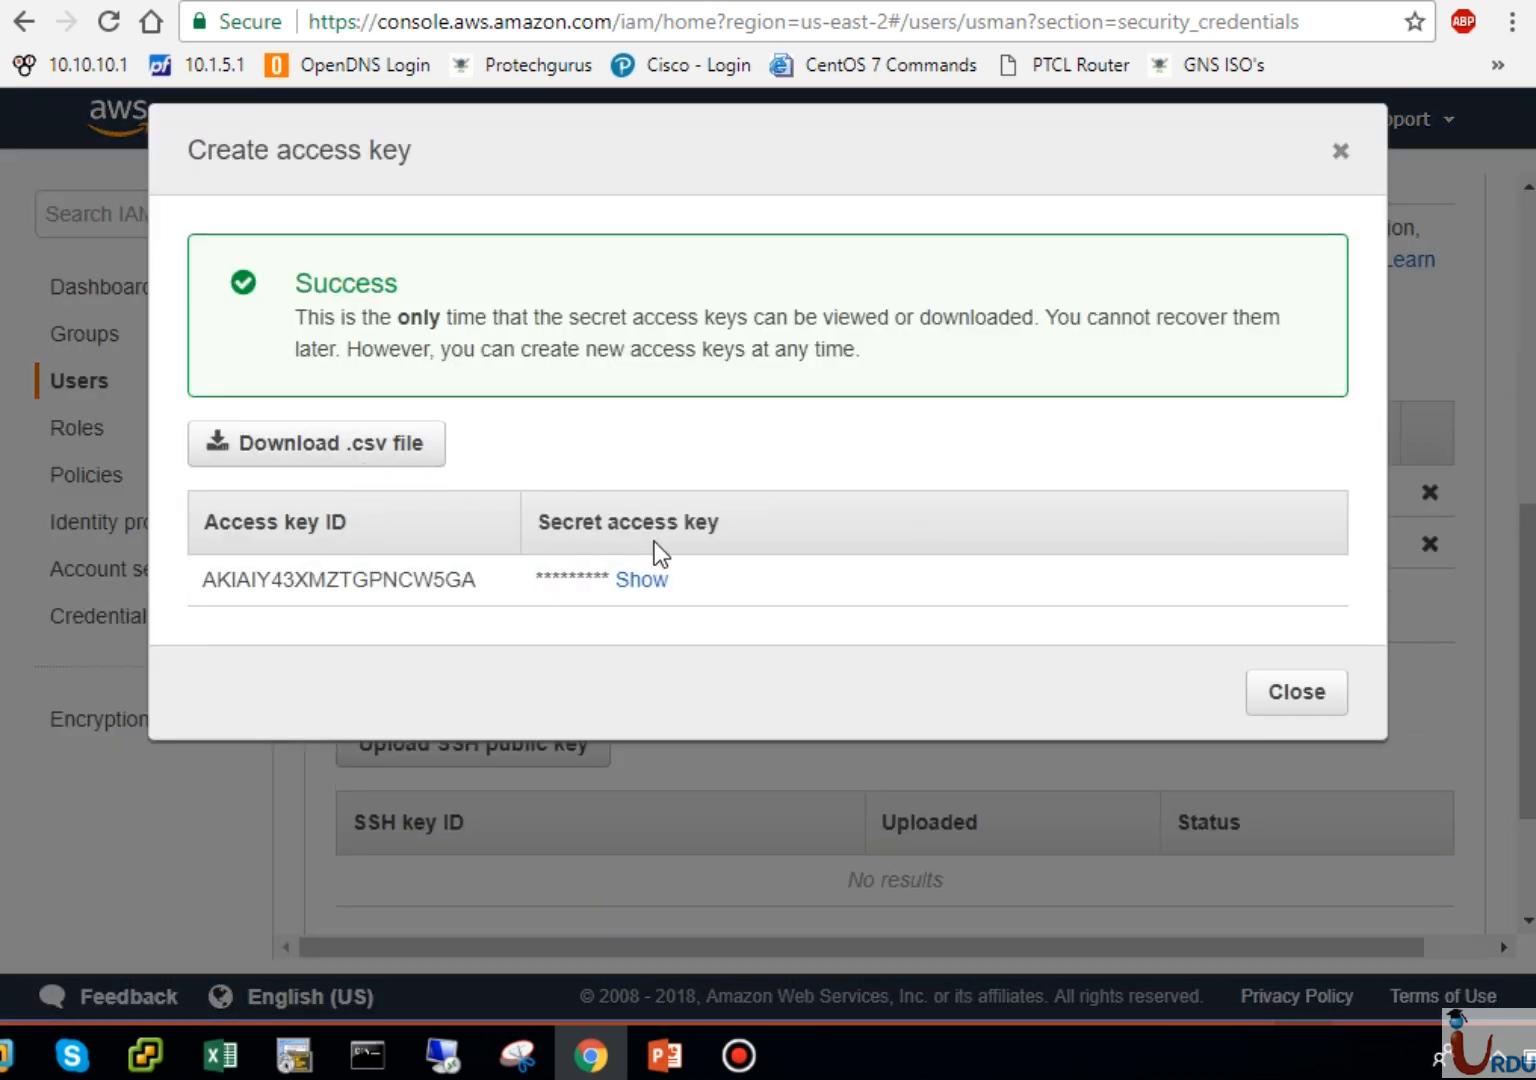
left_click(641, 581)
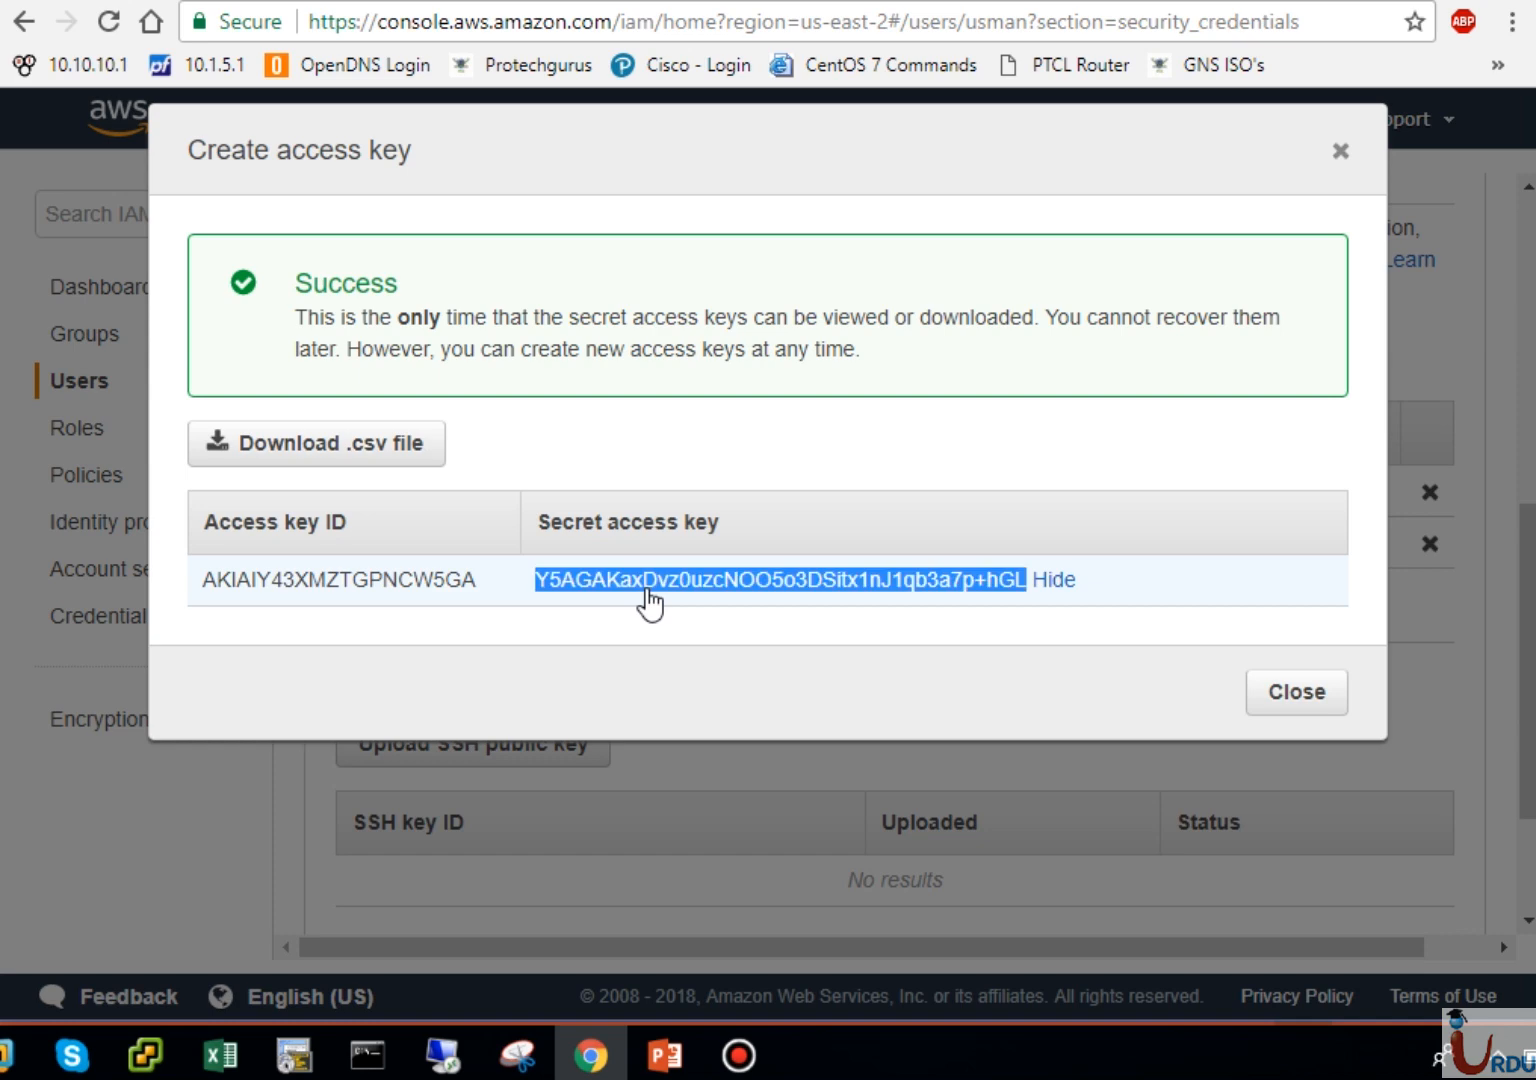
left_click(565, 632)
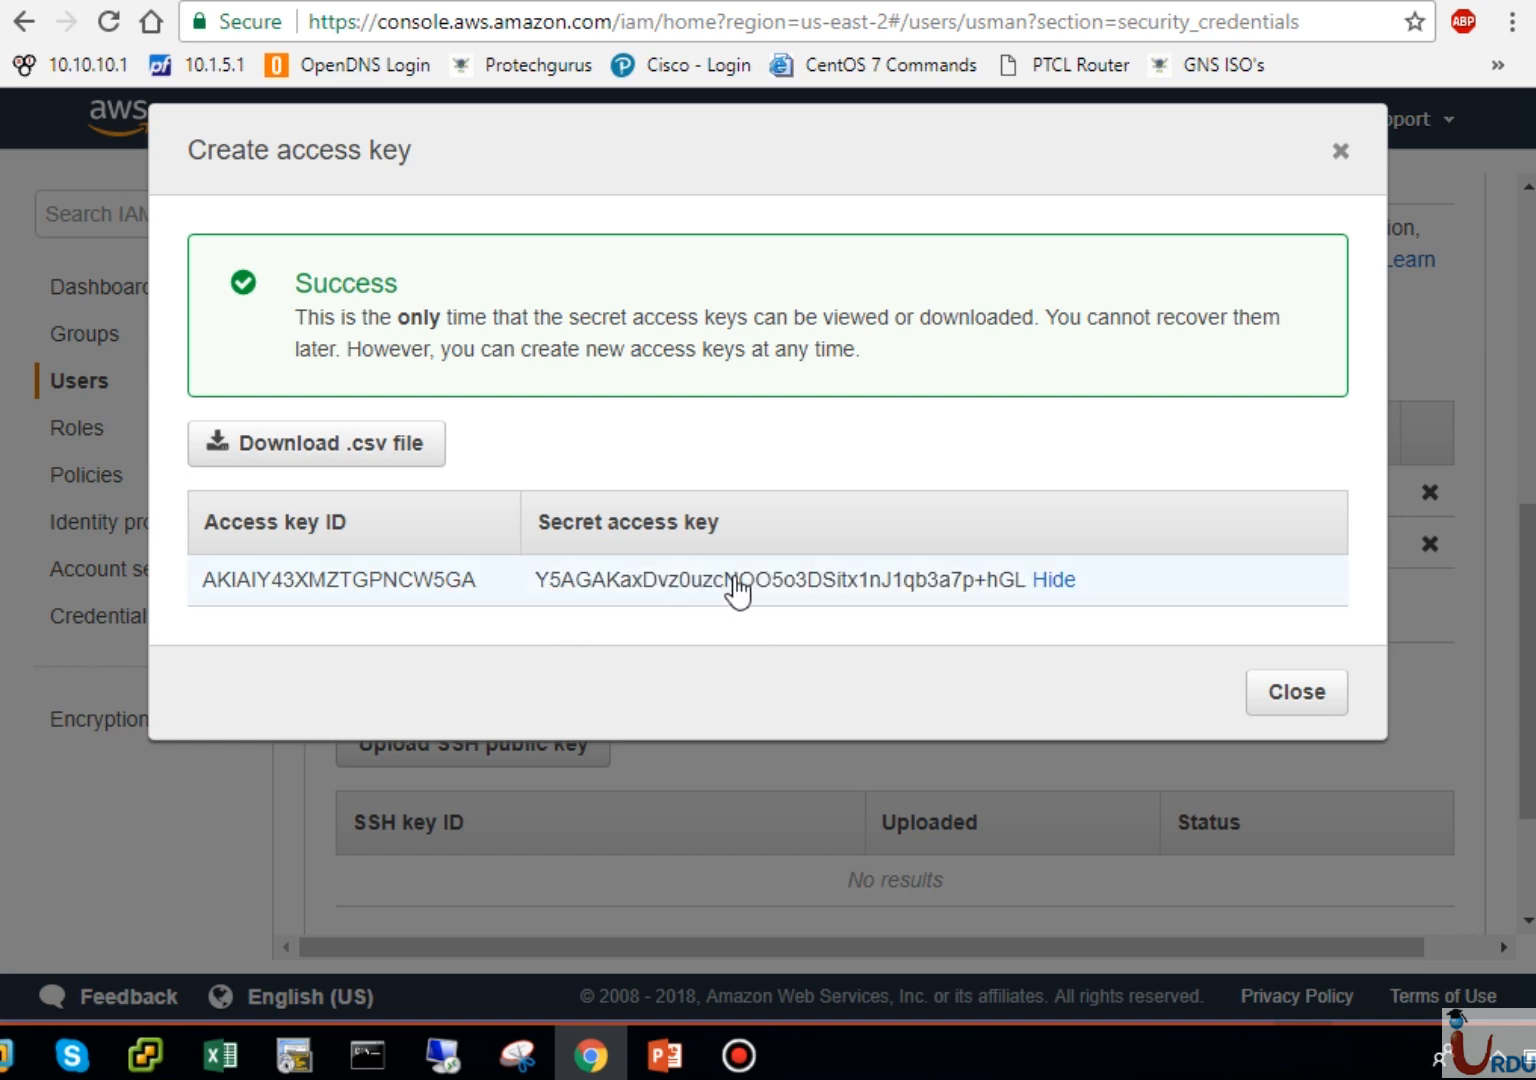
left_click(1273, 705)
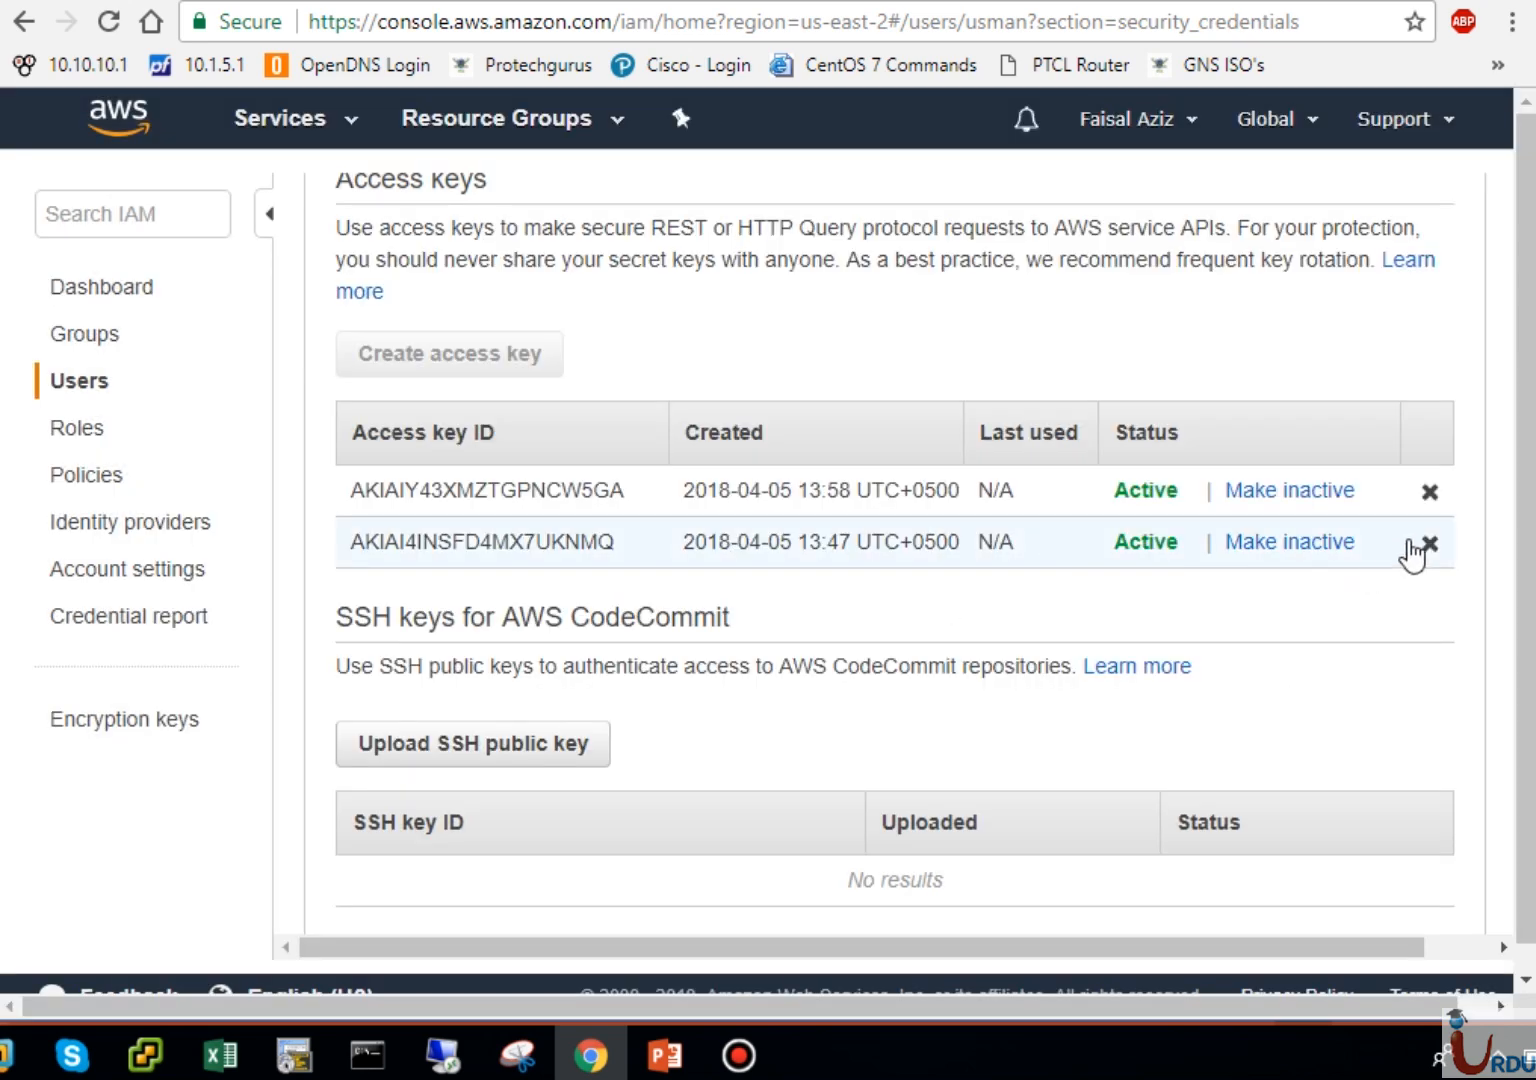
Step: Delete both of the user's access keys, the older one first
left_click(1428, 545)
left_click(1171, 376)
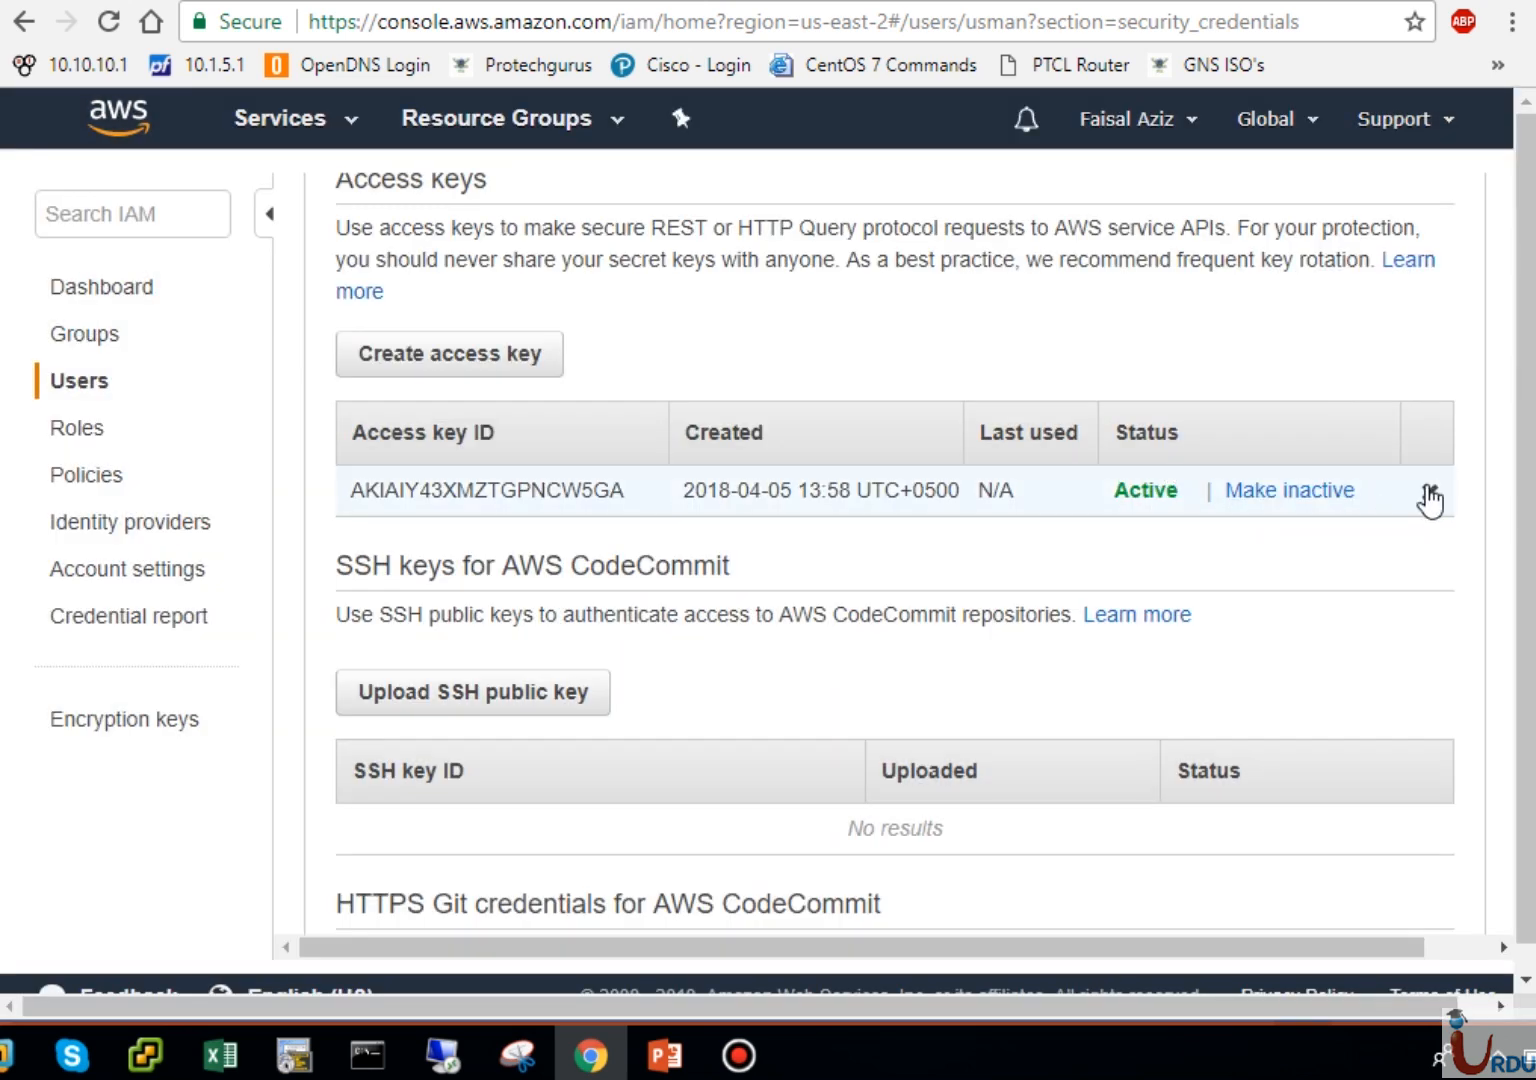
left_click(1430, 494)
left_click(1130, 374)
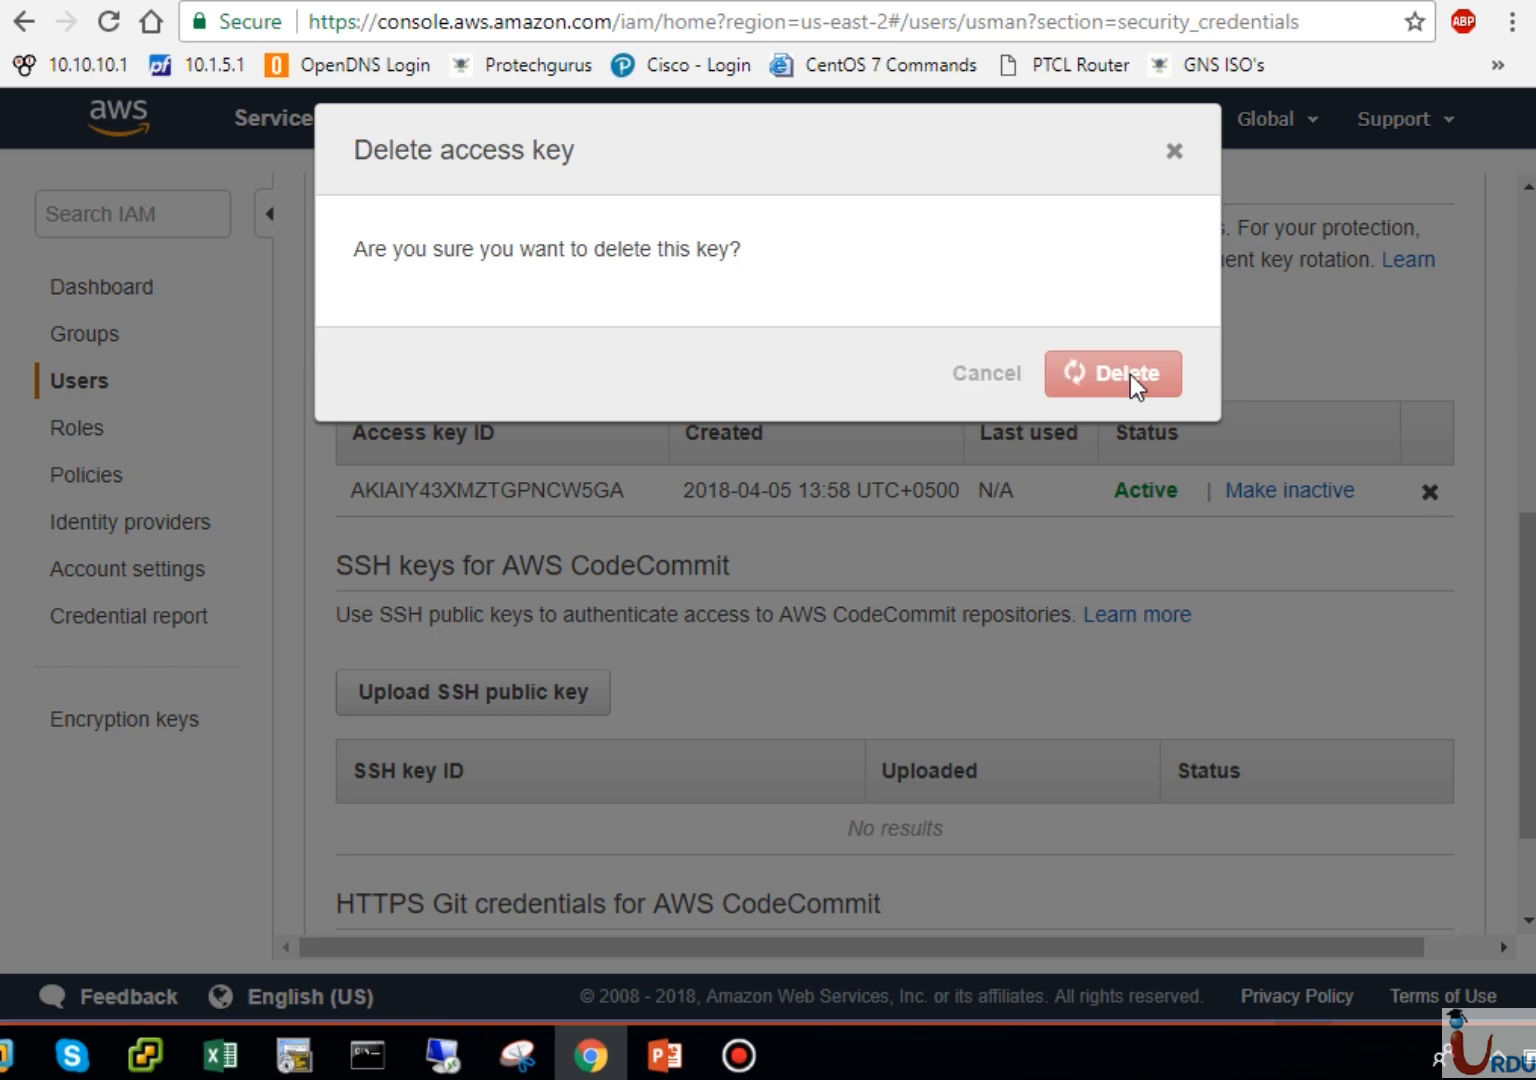
Step: Review the SSH key and HTTPS Git credential sections, and examine the Access Advisor's services, granting policies and last-accessed information
scroll(1522, 636, "down", 1)
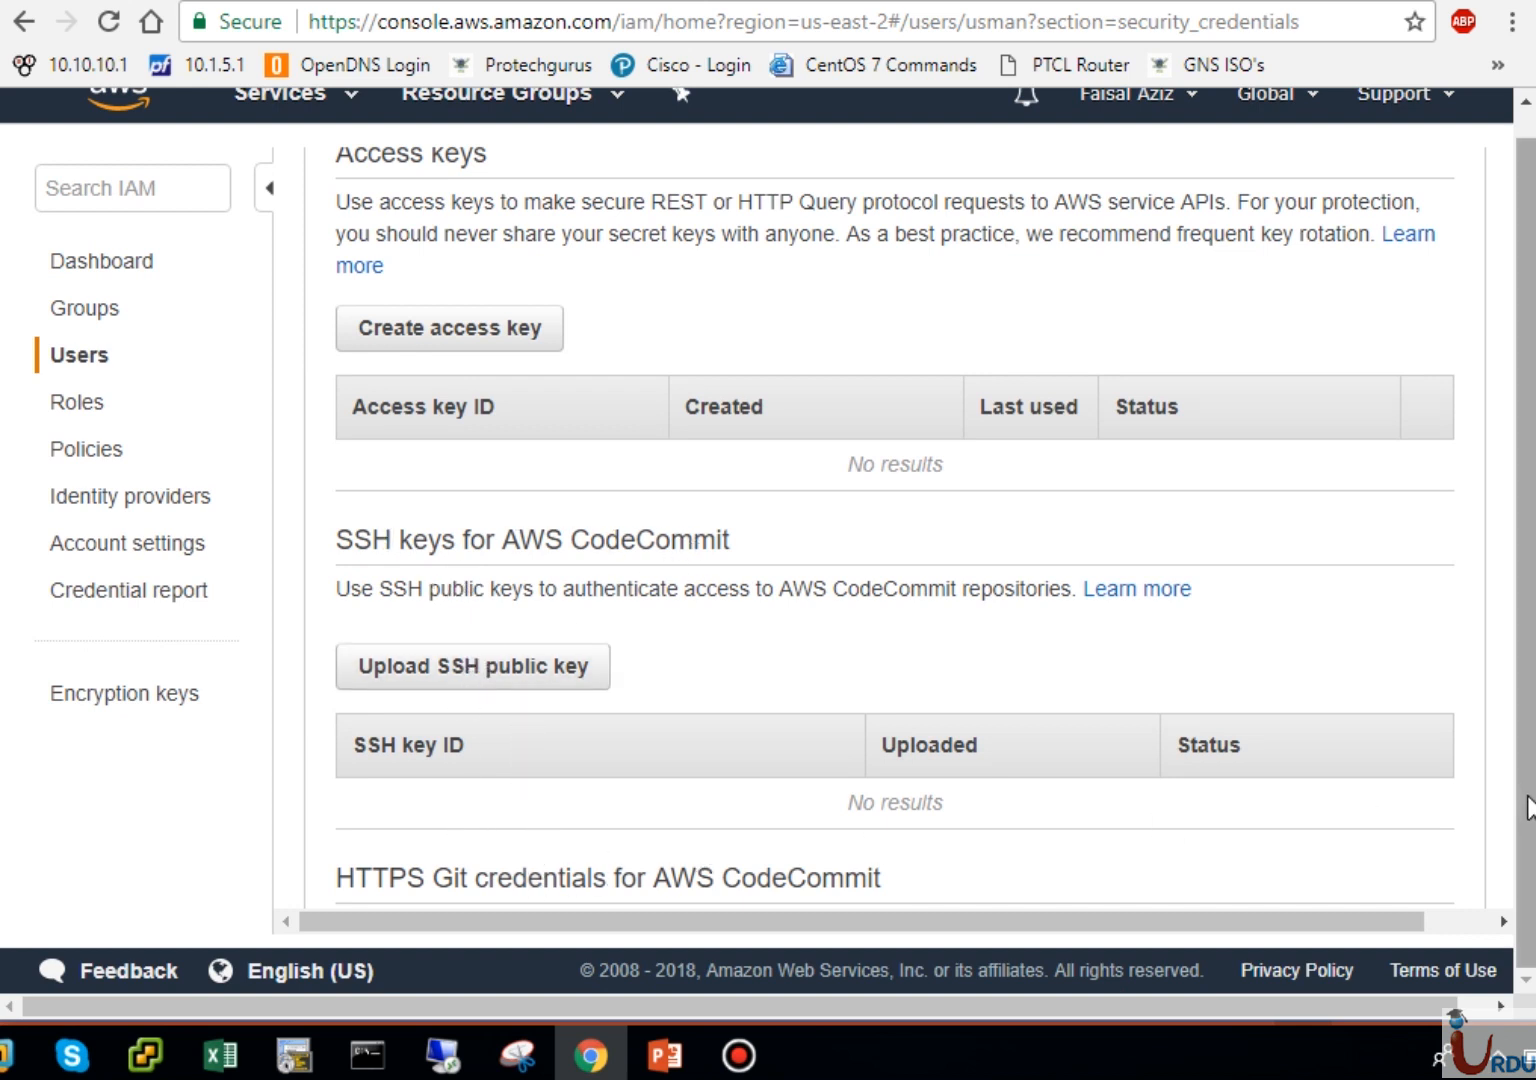
left_click_drag(1528, 808, 1528, 693)
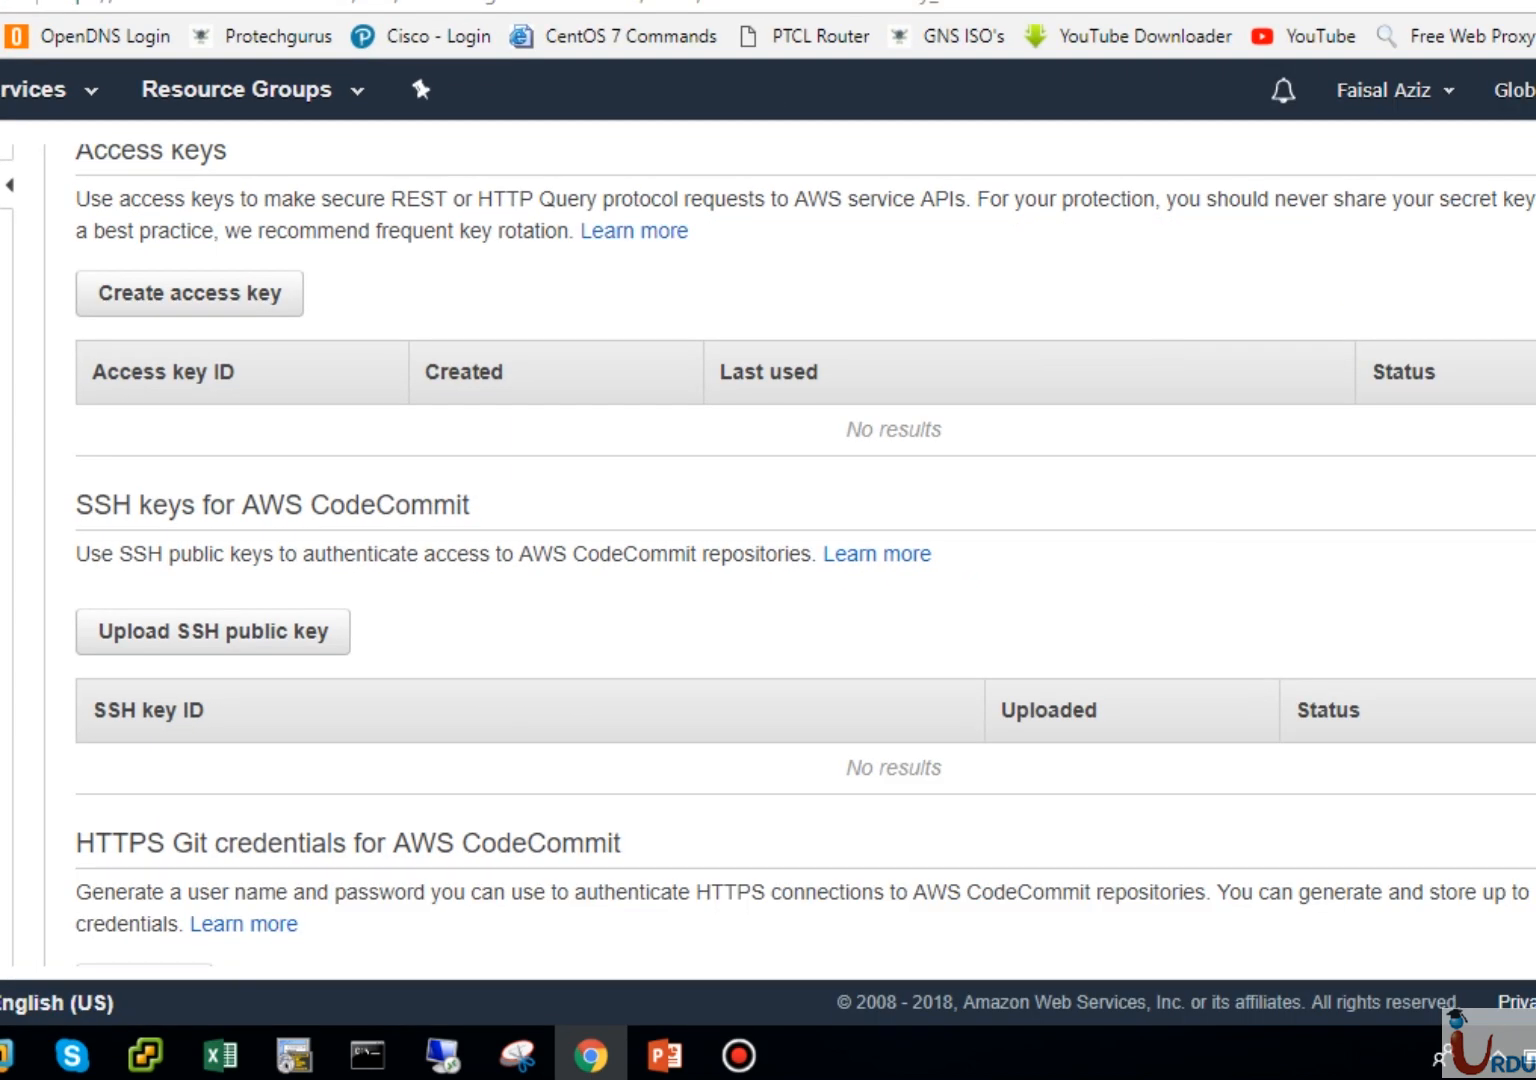
scroll(841, 422, "up", 7)
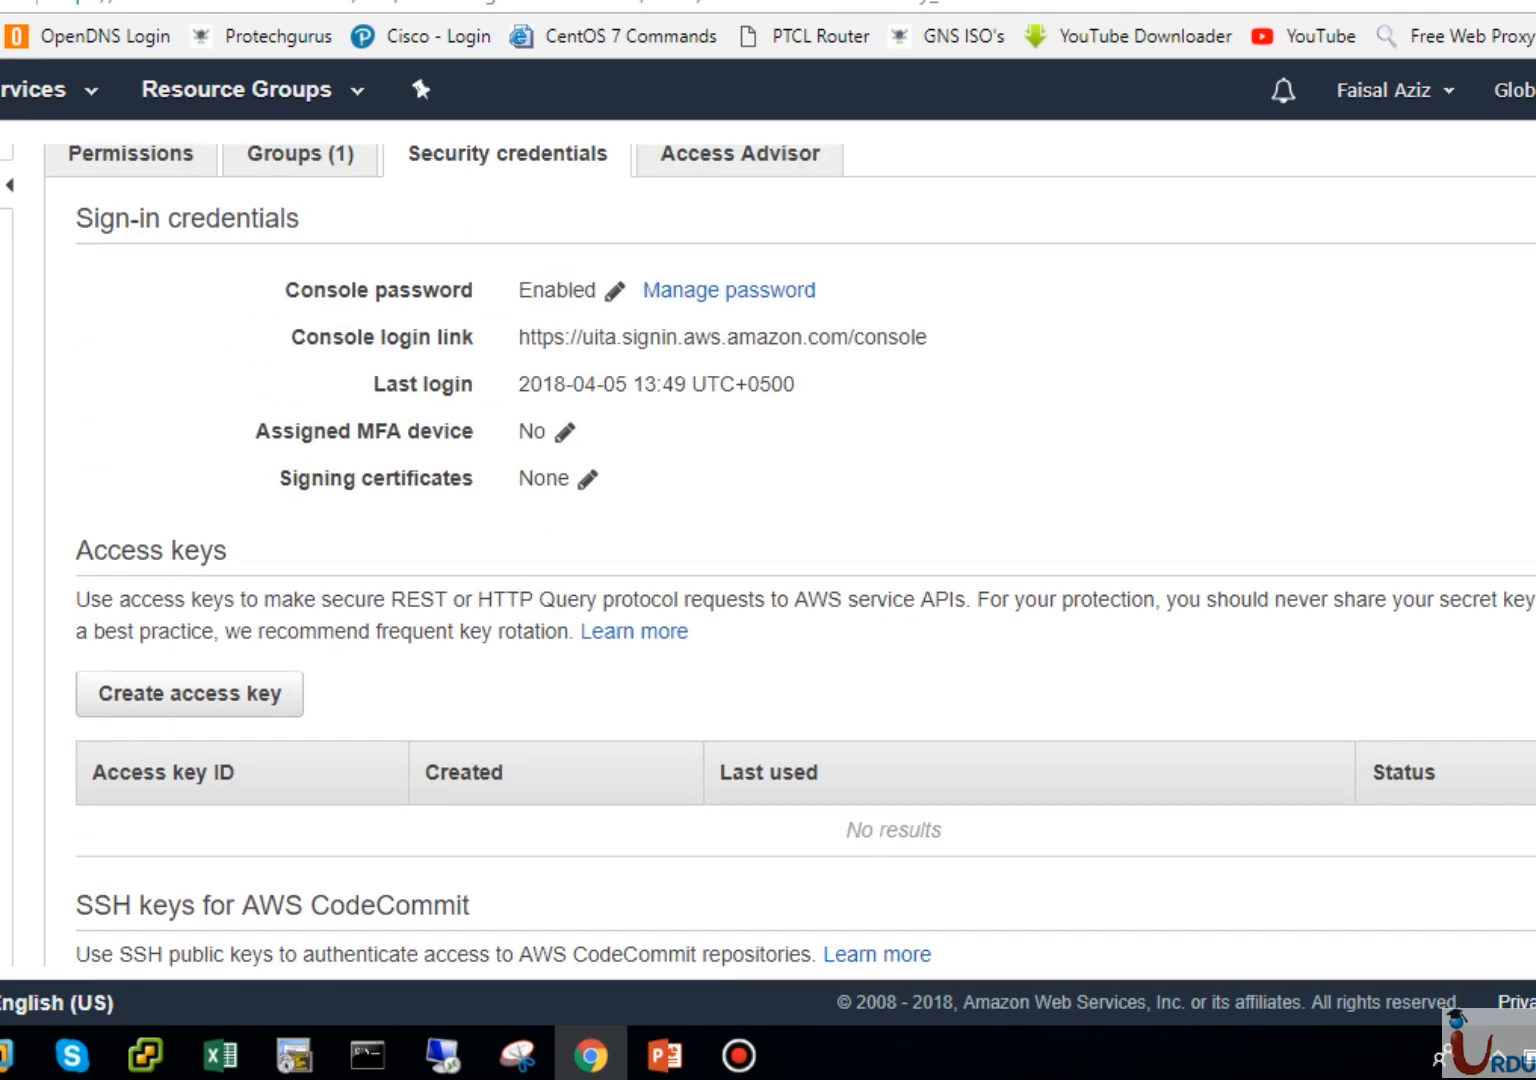
left_click(780, 462)
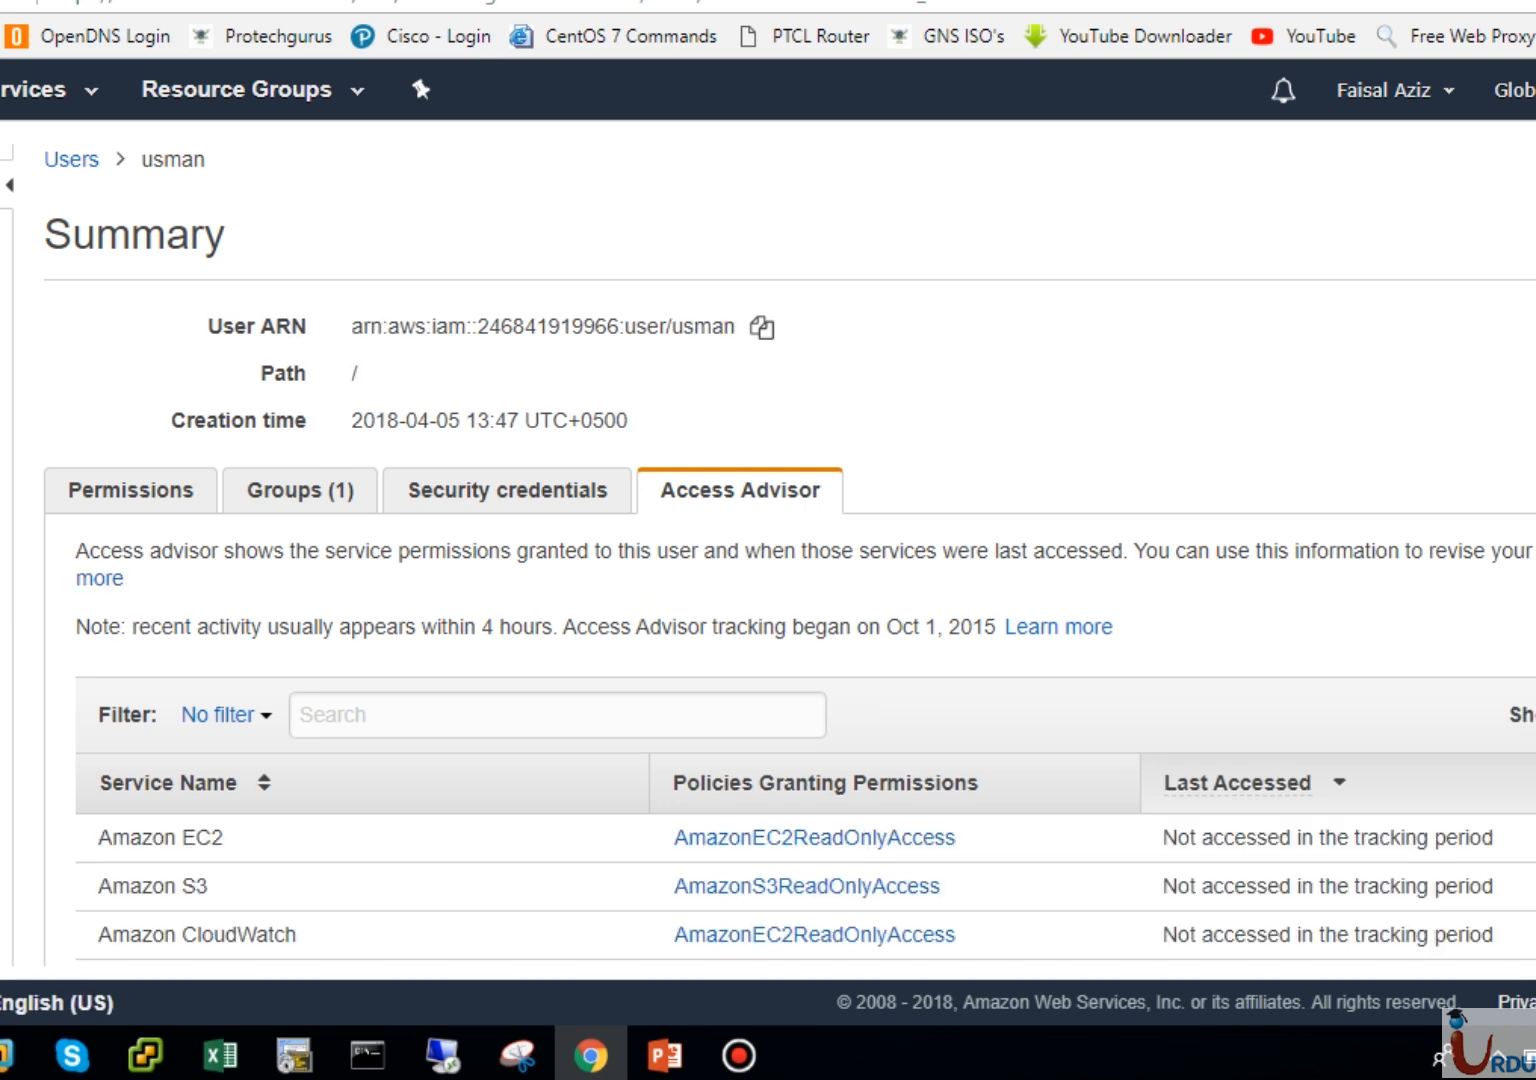
scroll(790, 550, "down", 1)
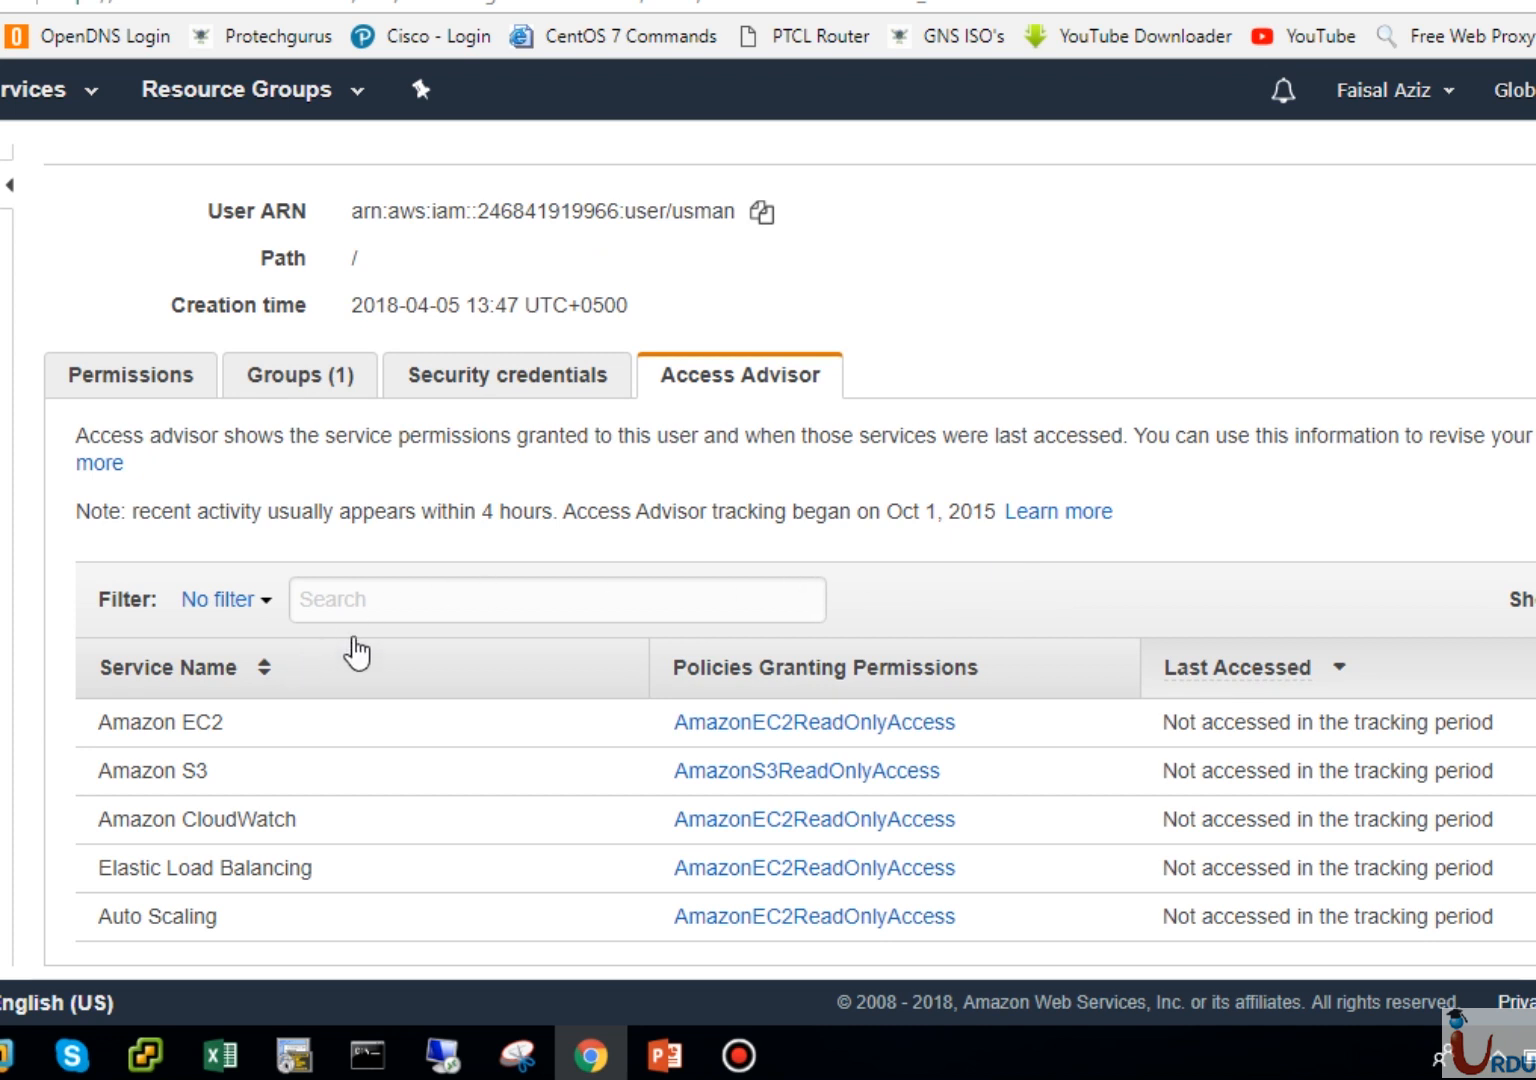
mouse_move(1268, 670)
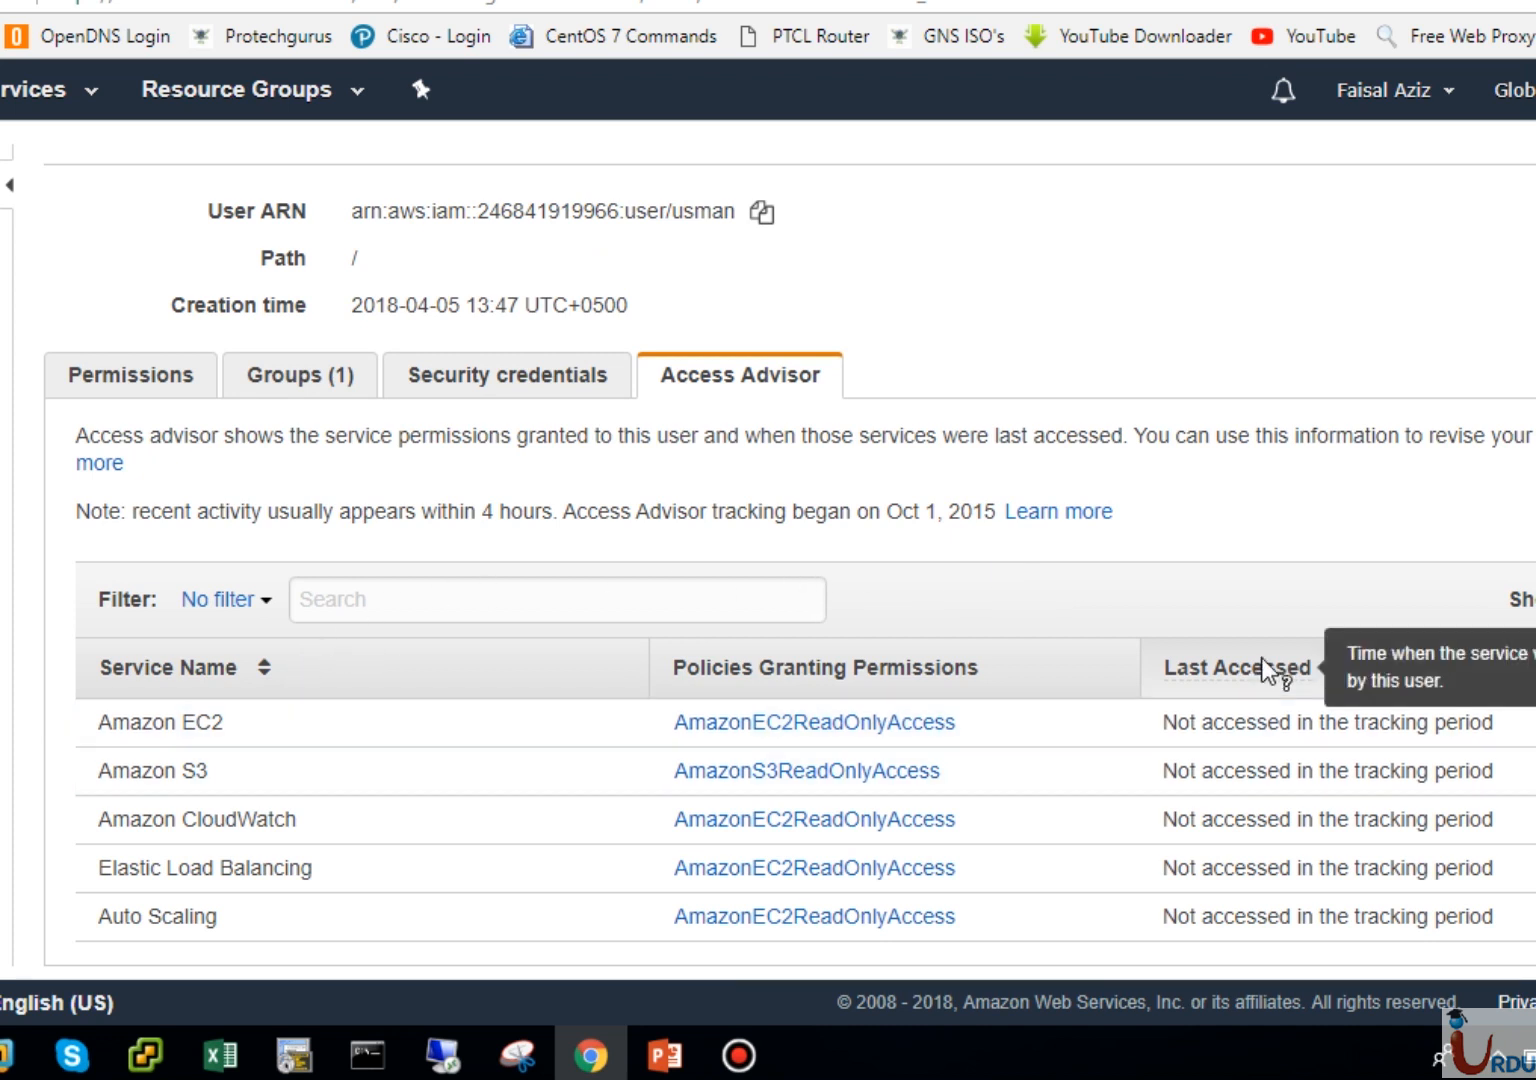
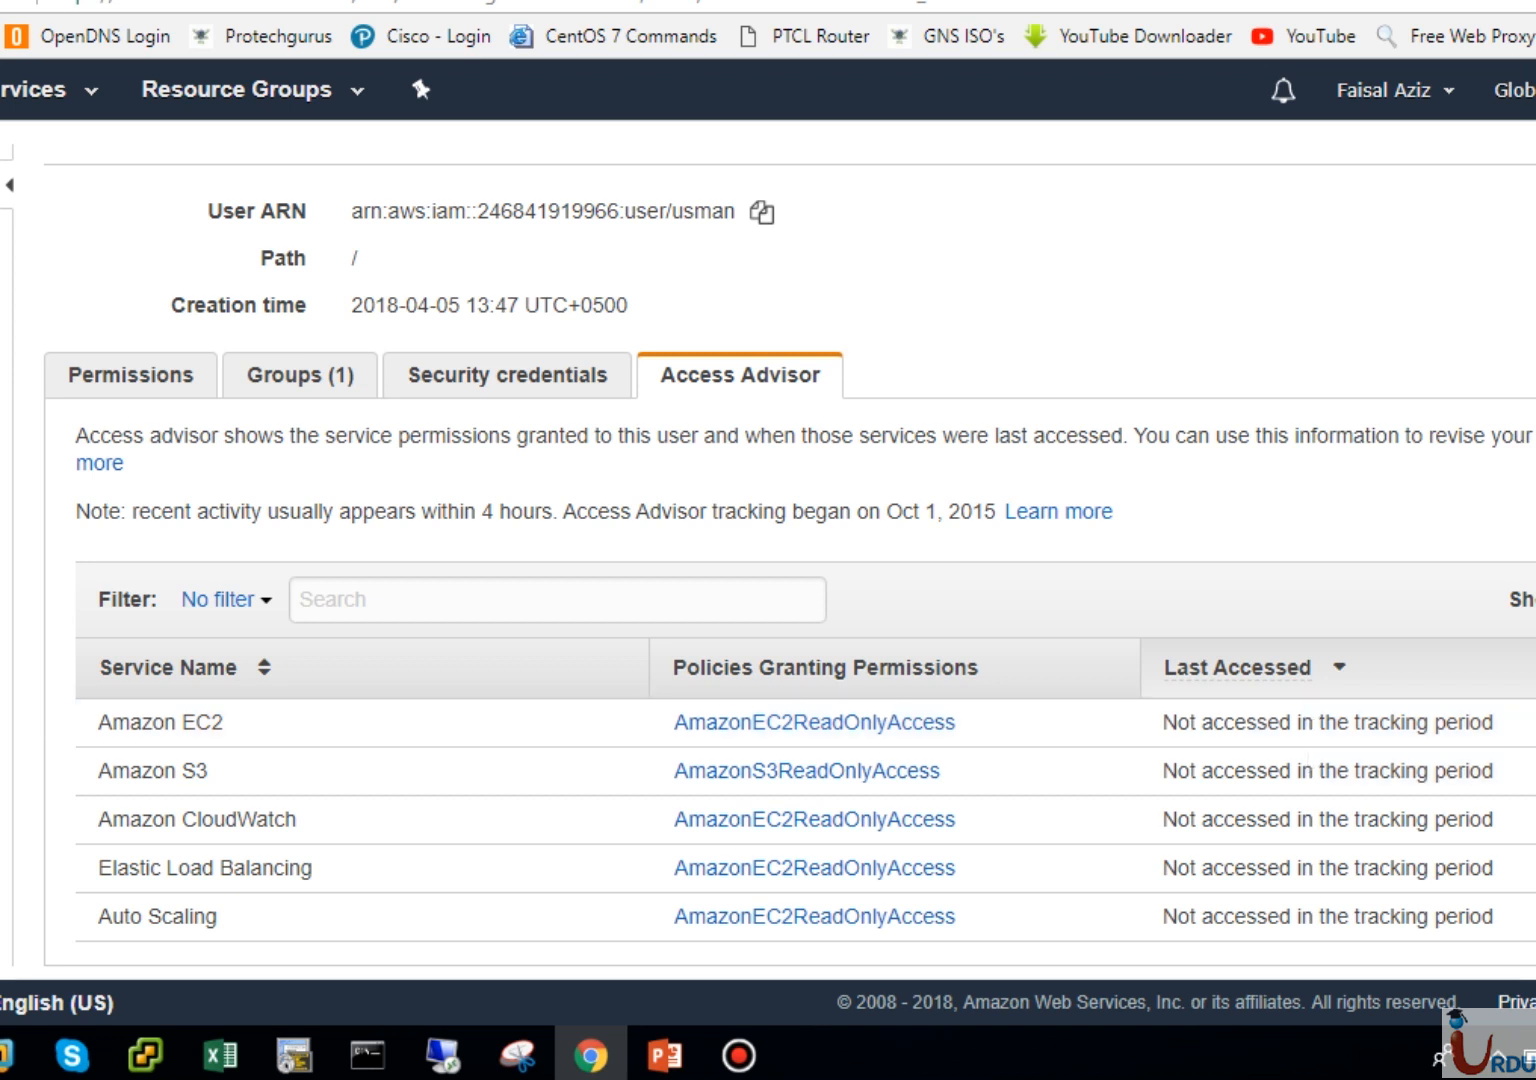
Step: View the inline policy editor from the user's permissions and return to the user summary without creating a policy
scroll(790, 565, "up", 1)
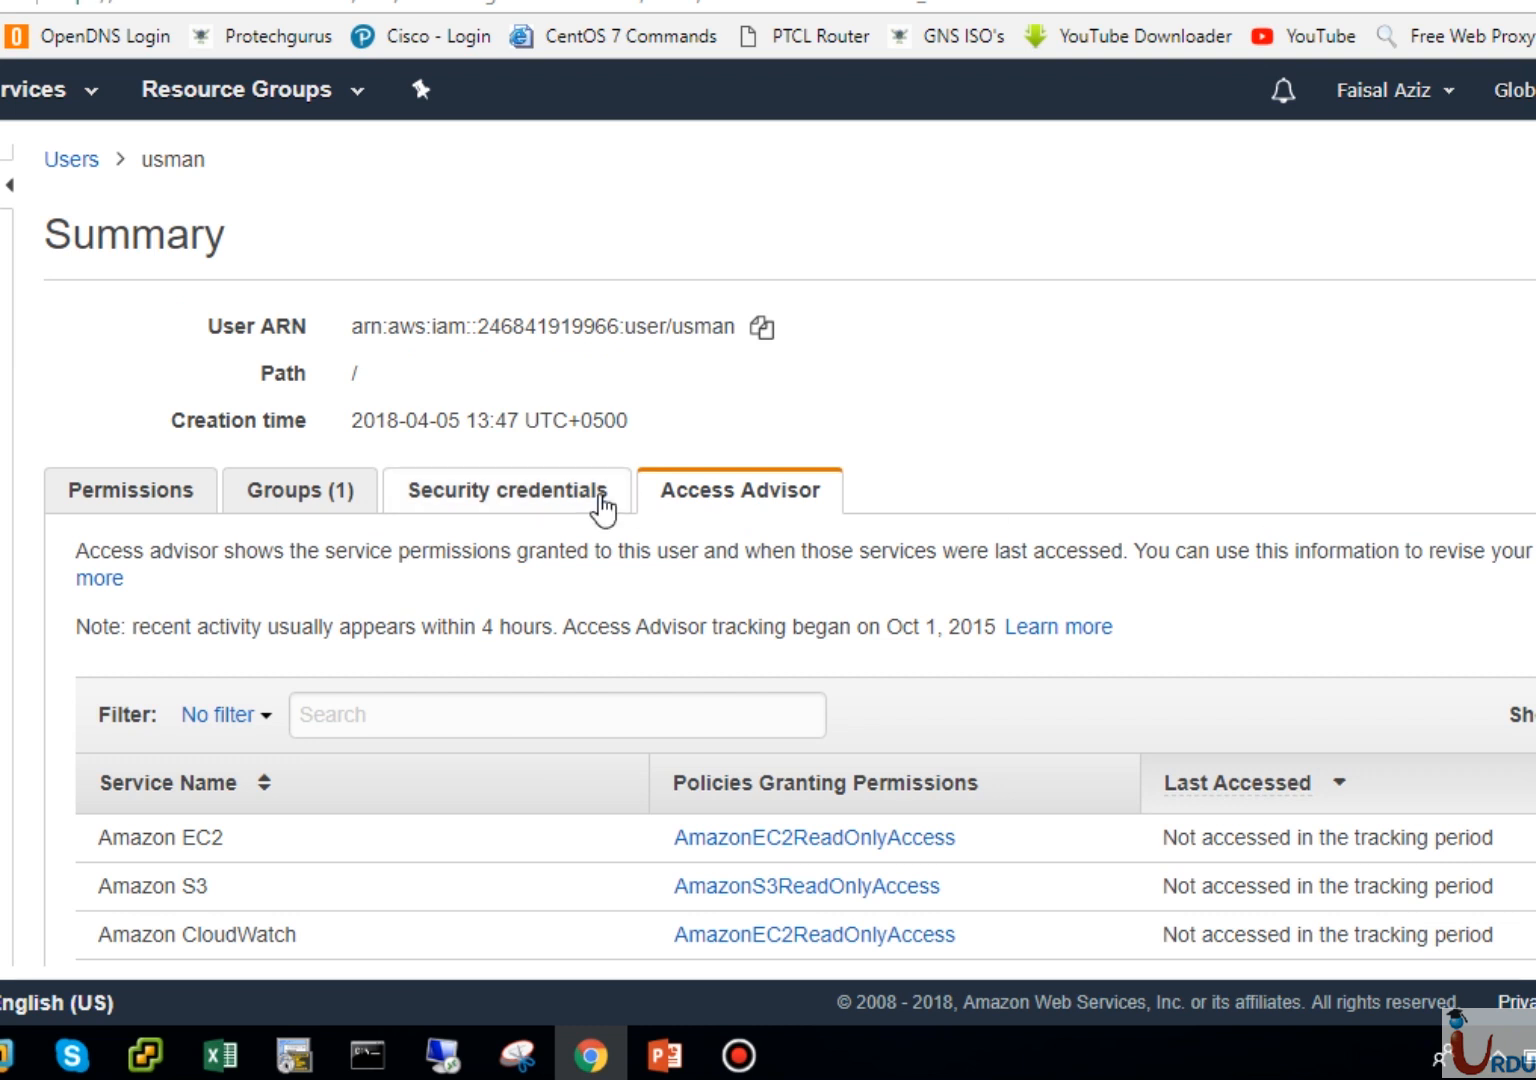
left_click(155, 490)
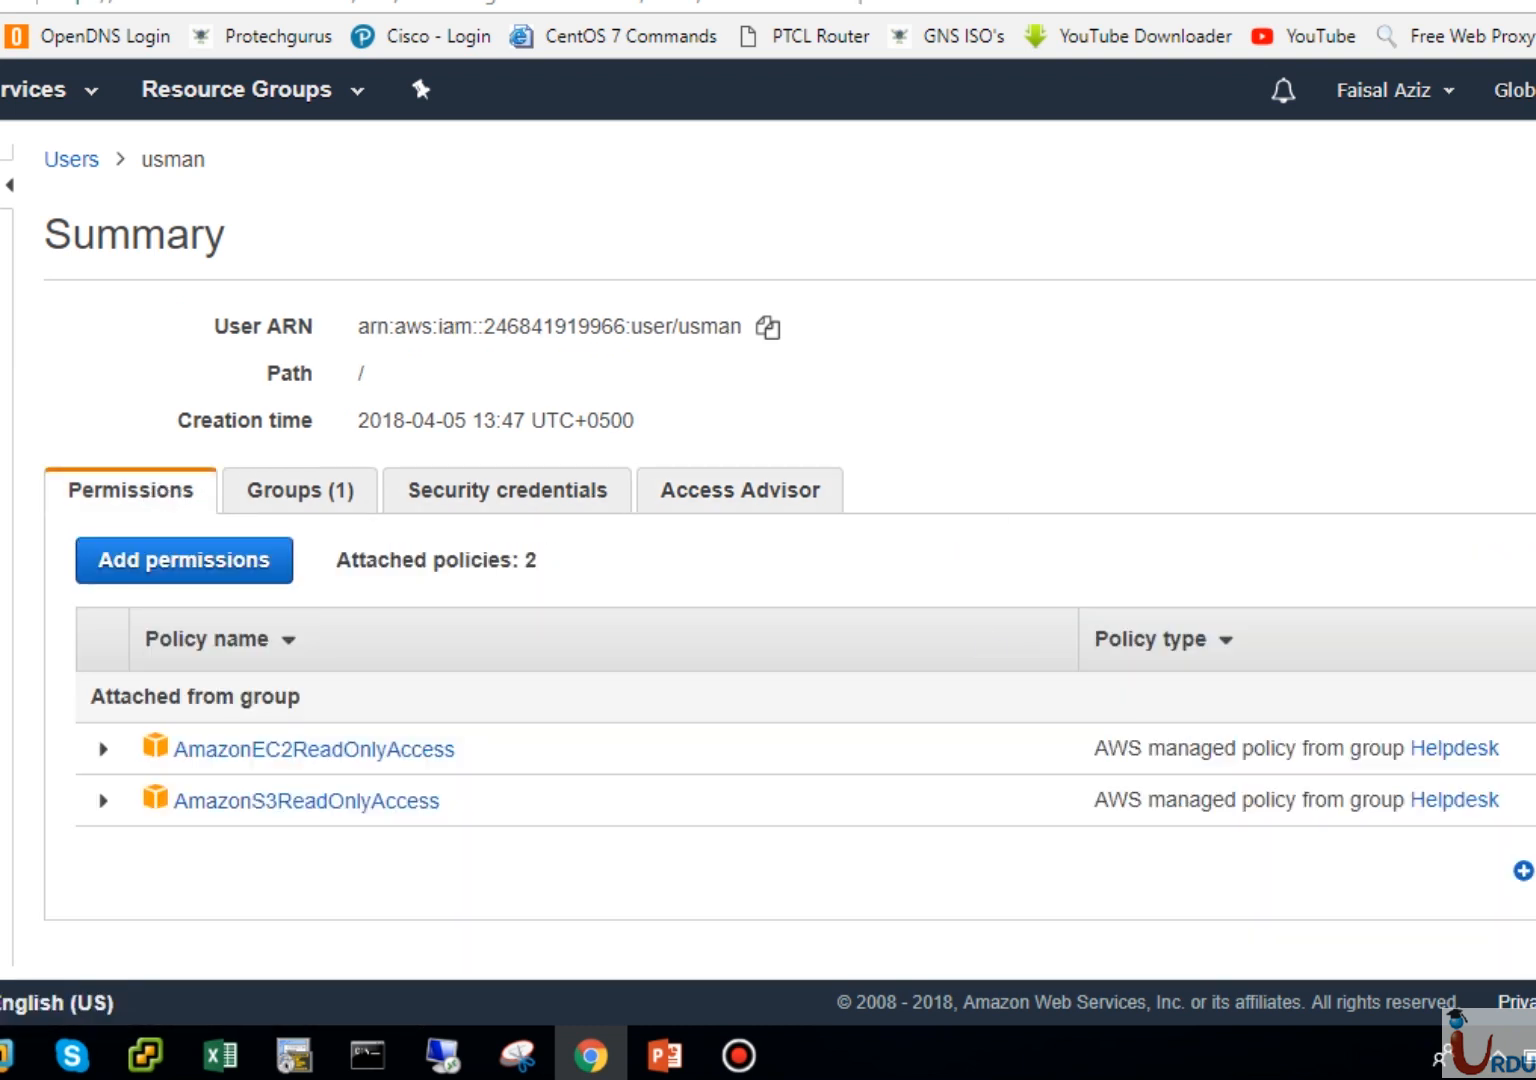
left_click(1524, 870)
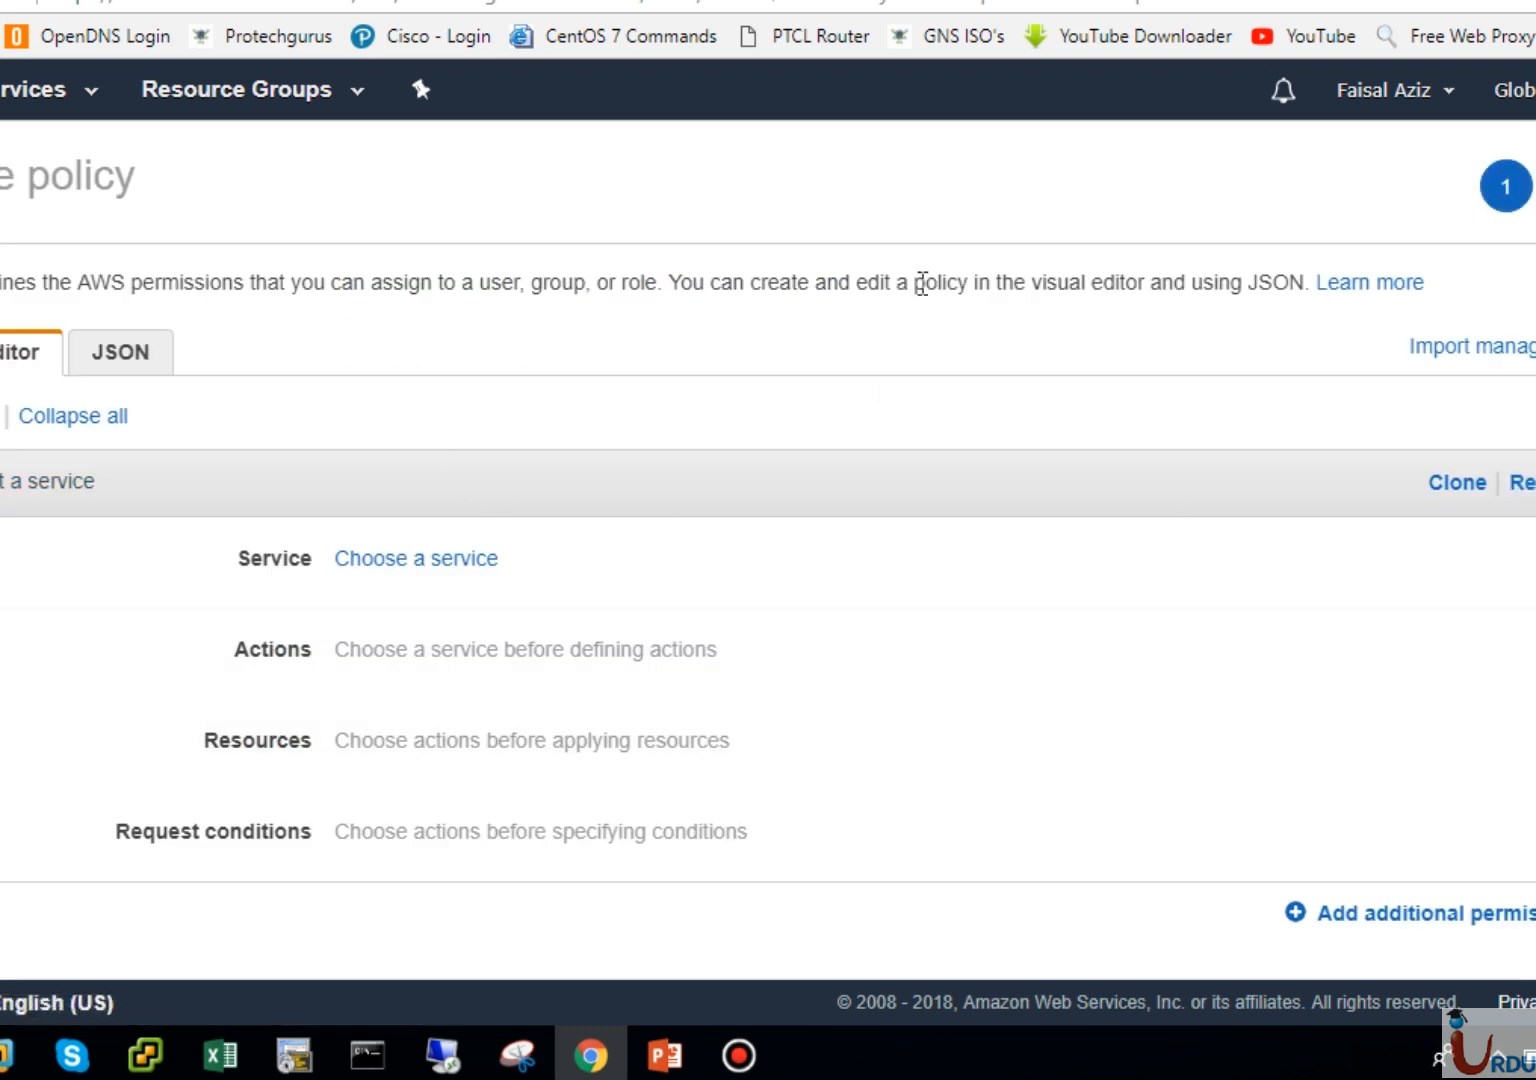
key("alt+Left")
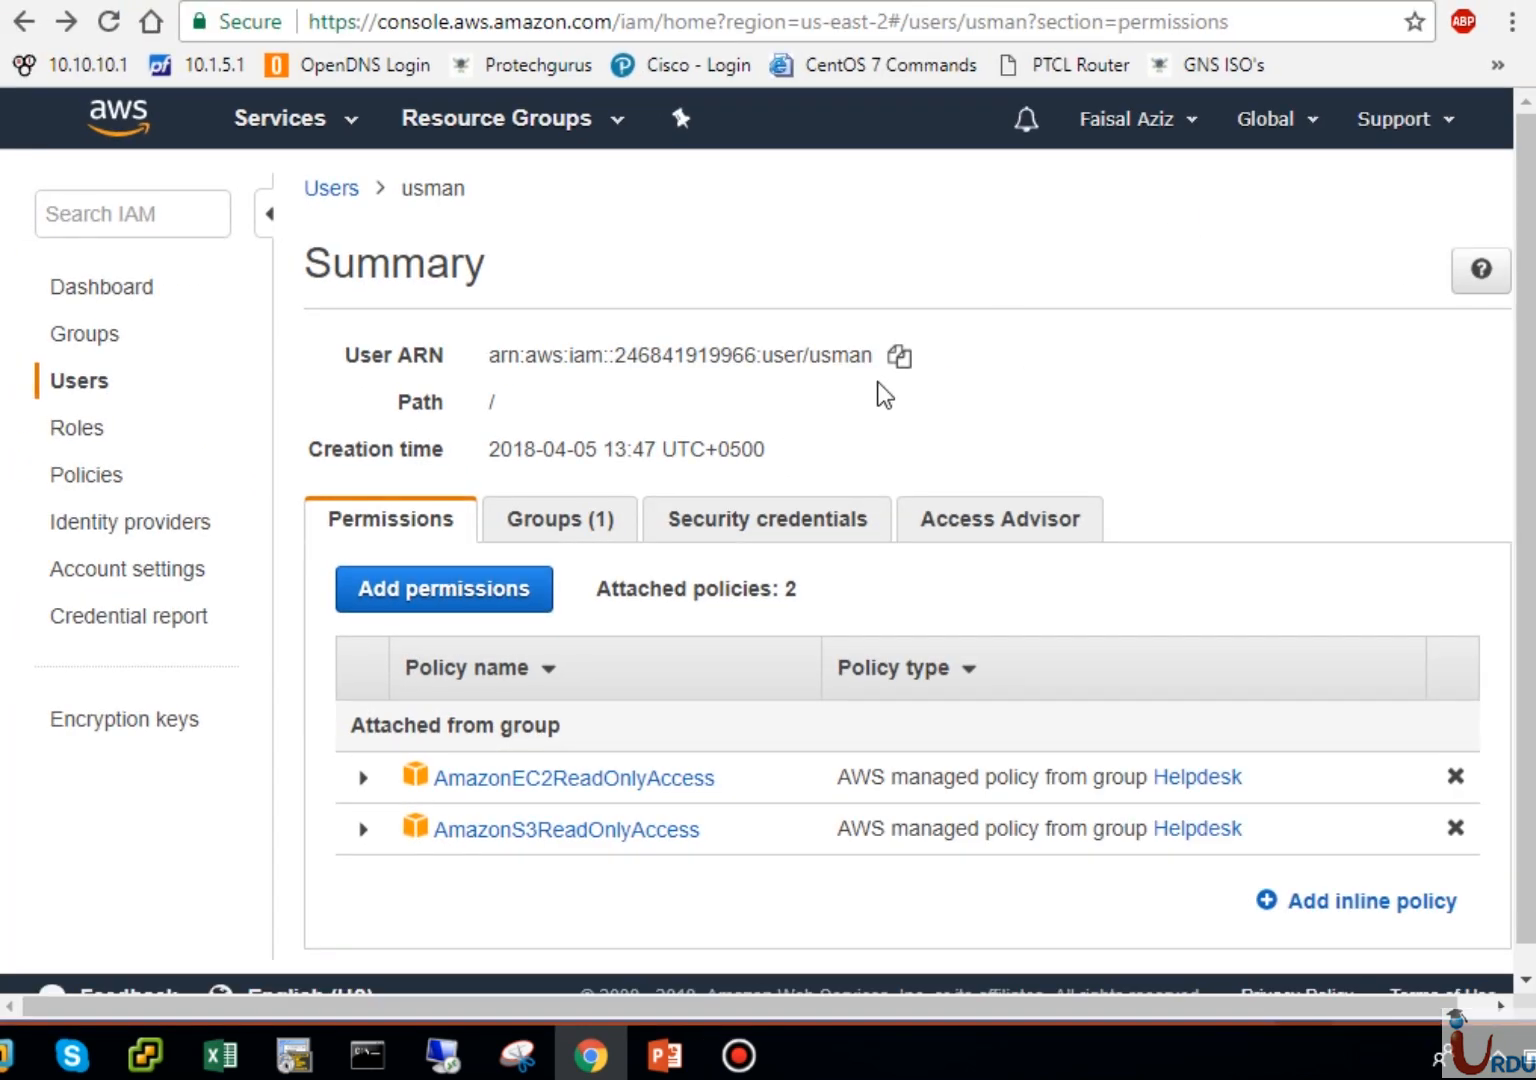
scroll(1525, 760, "down", 1)
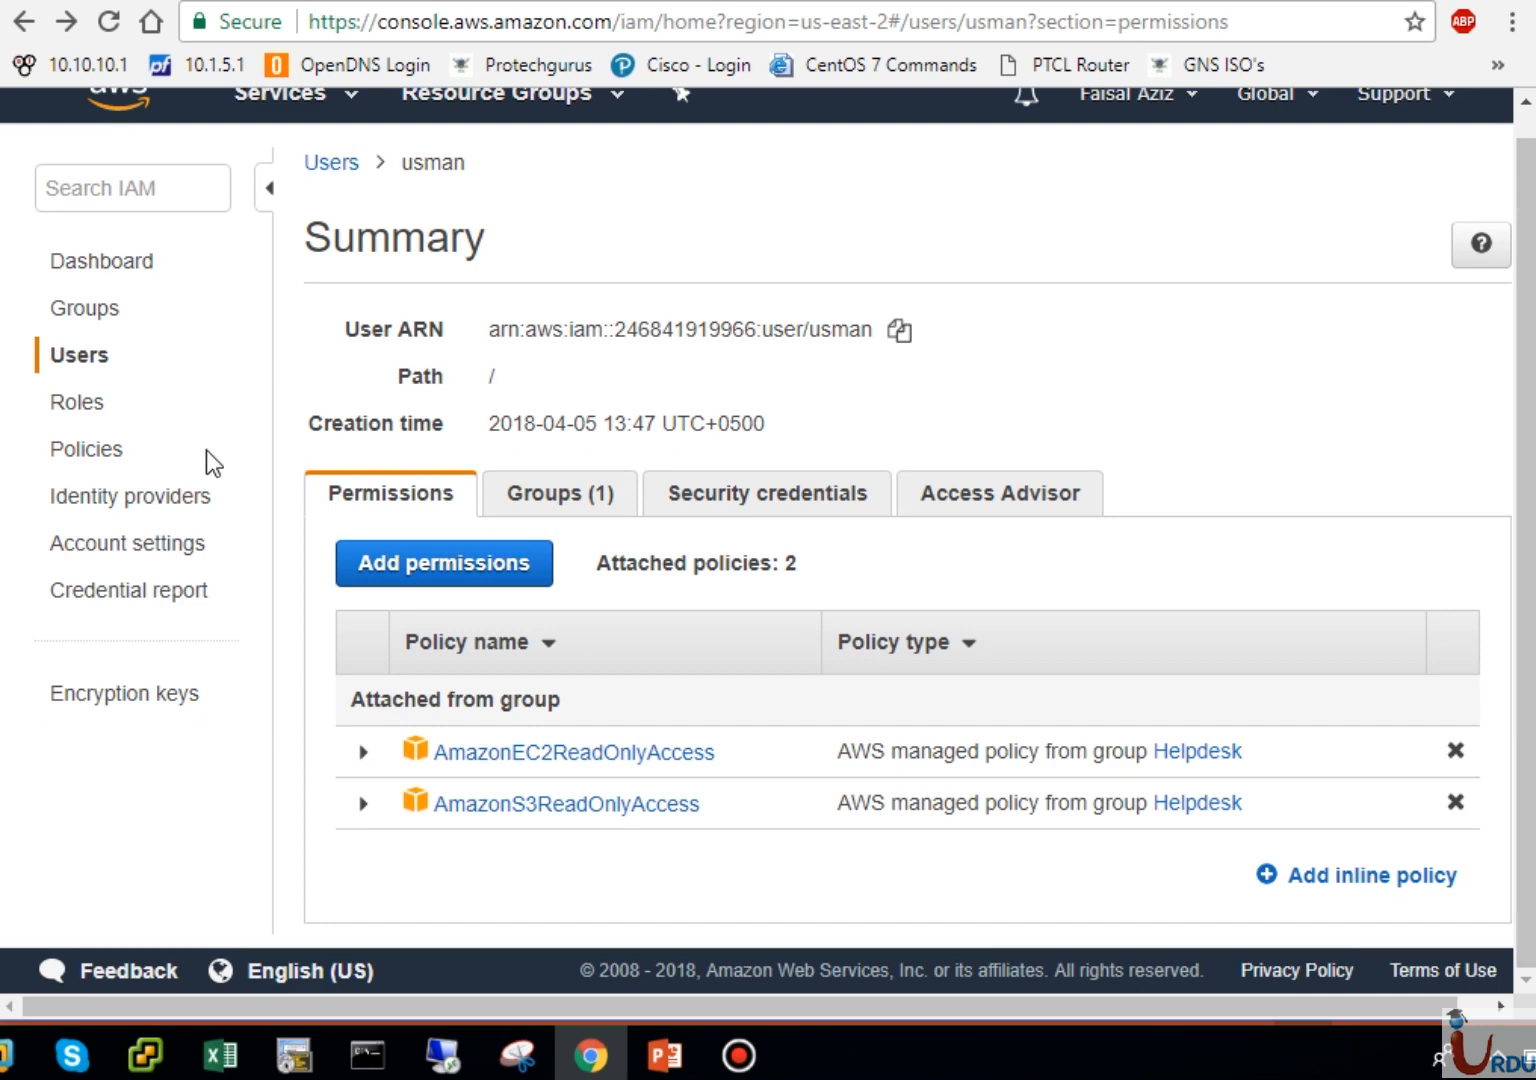
Step: Start adding a new IAM user and enter the person's name as the user name
left_click(79, 362)
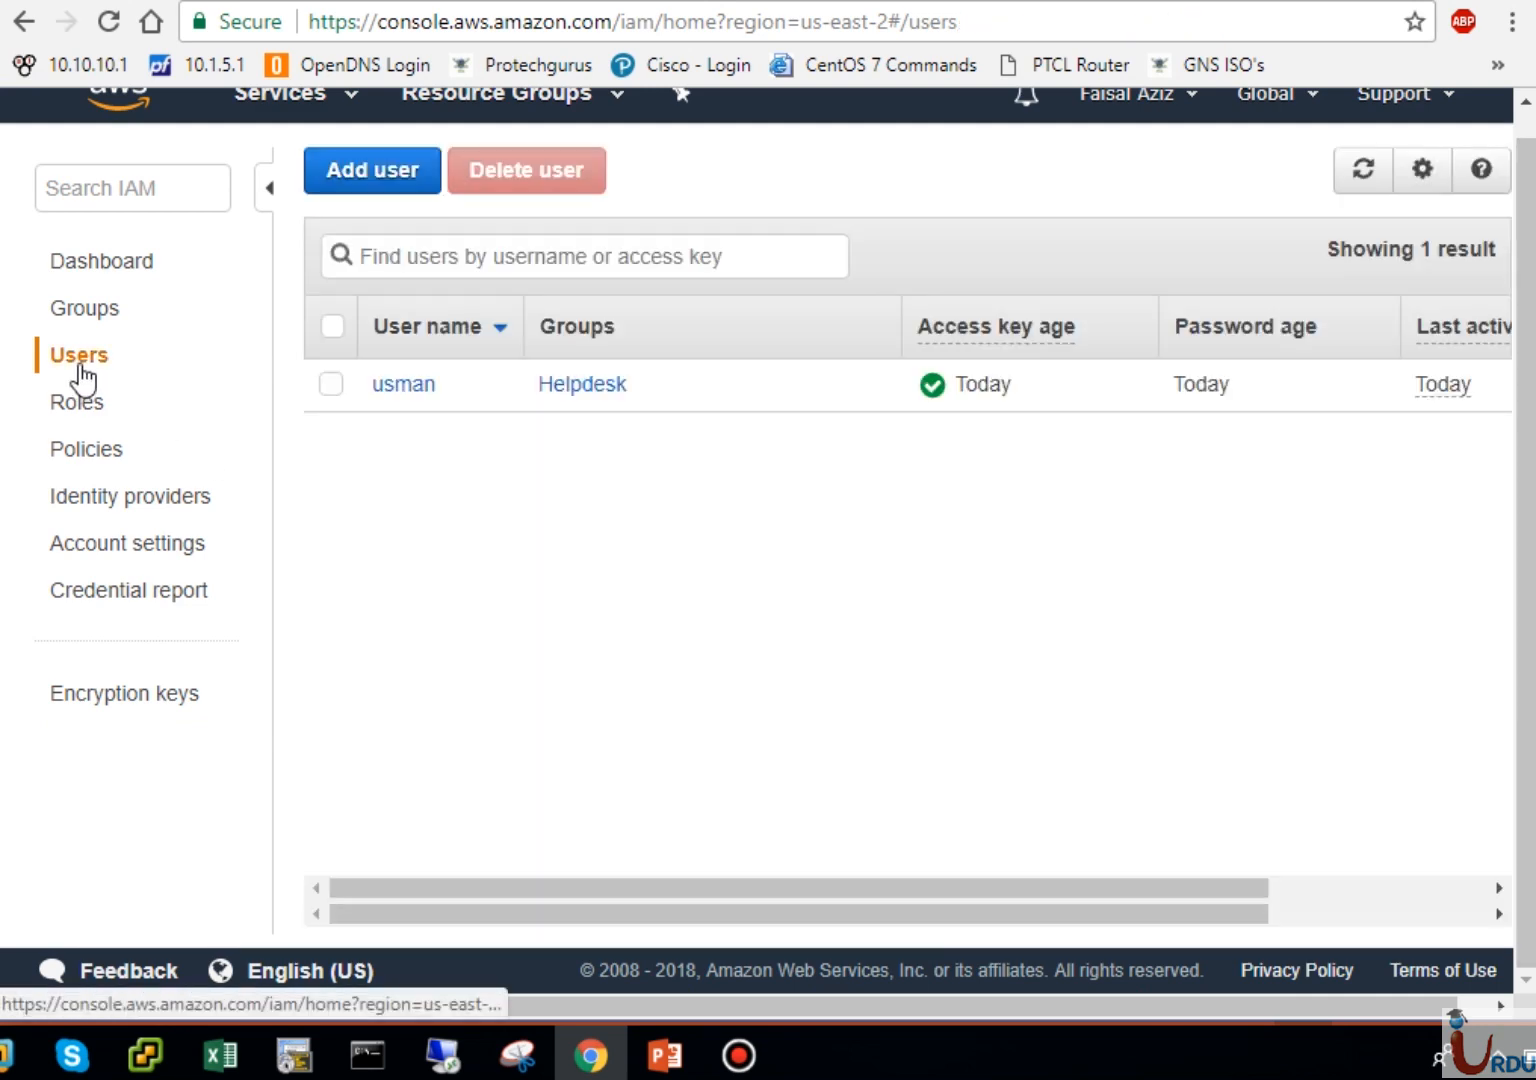
left_click(416, 190)
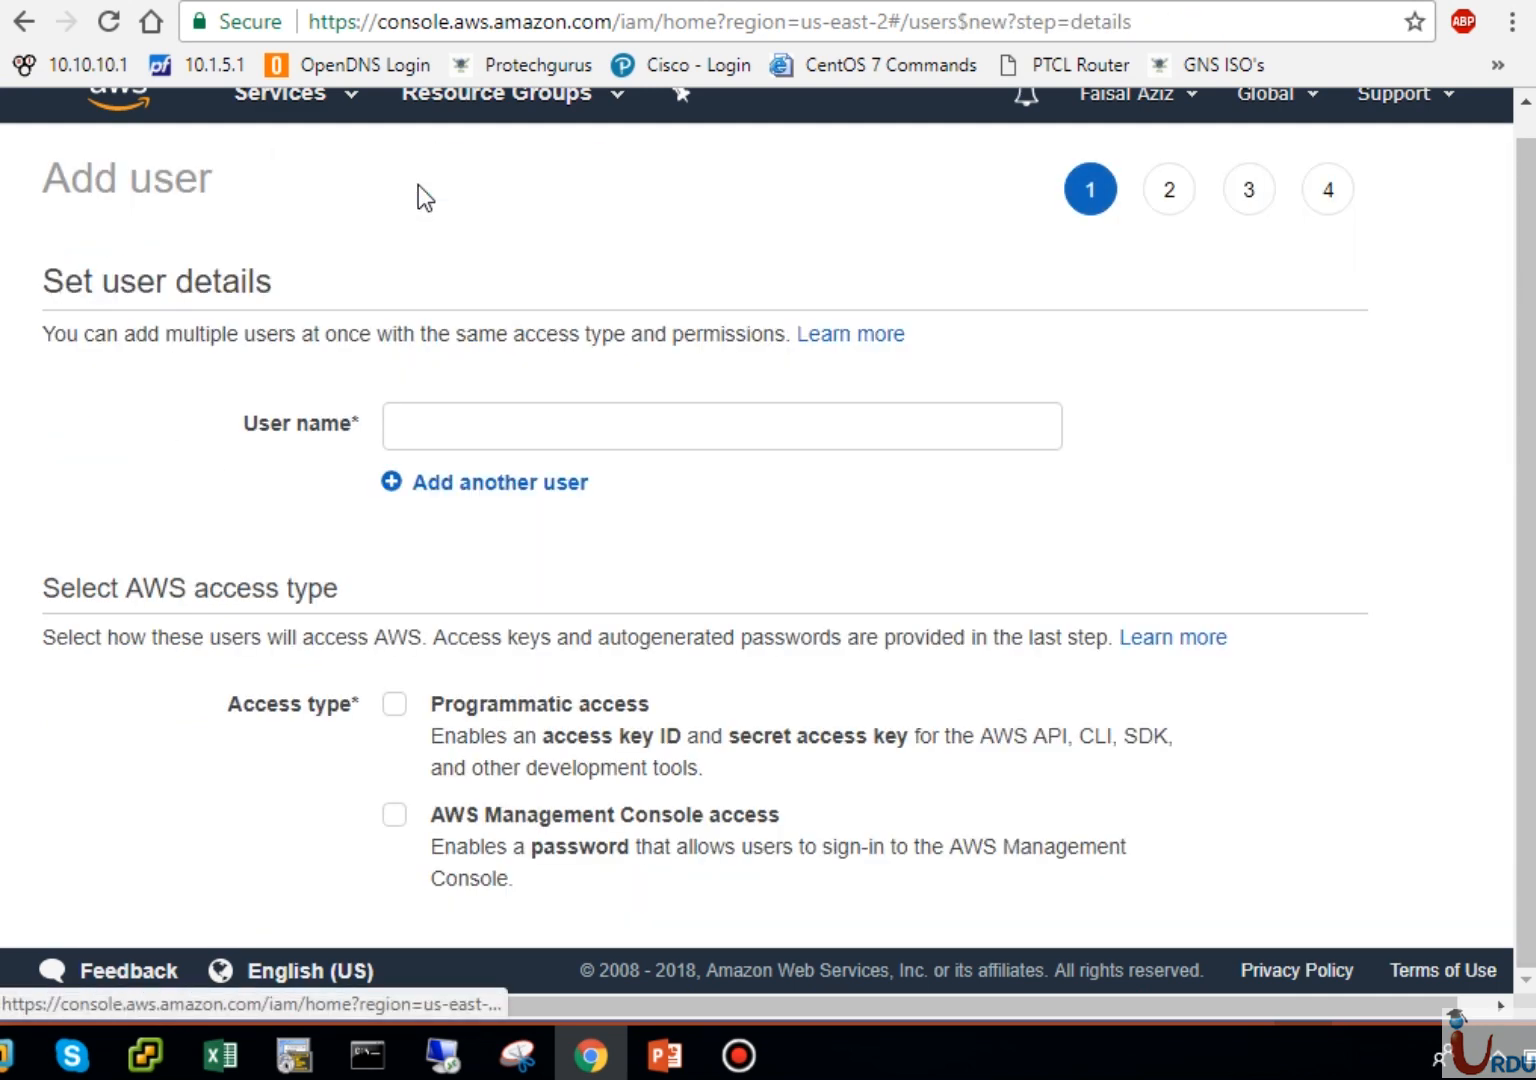
left_click(492, 441)
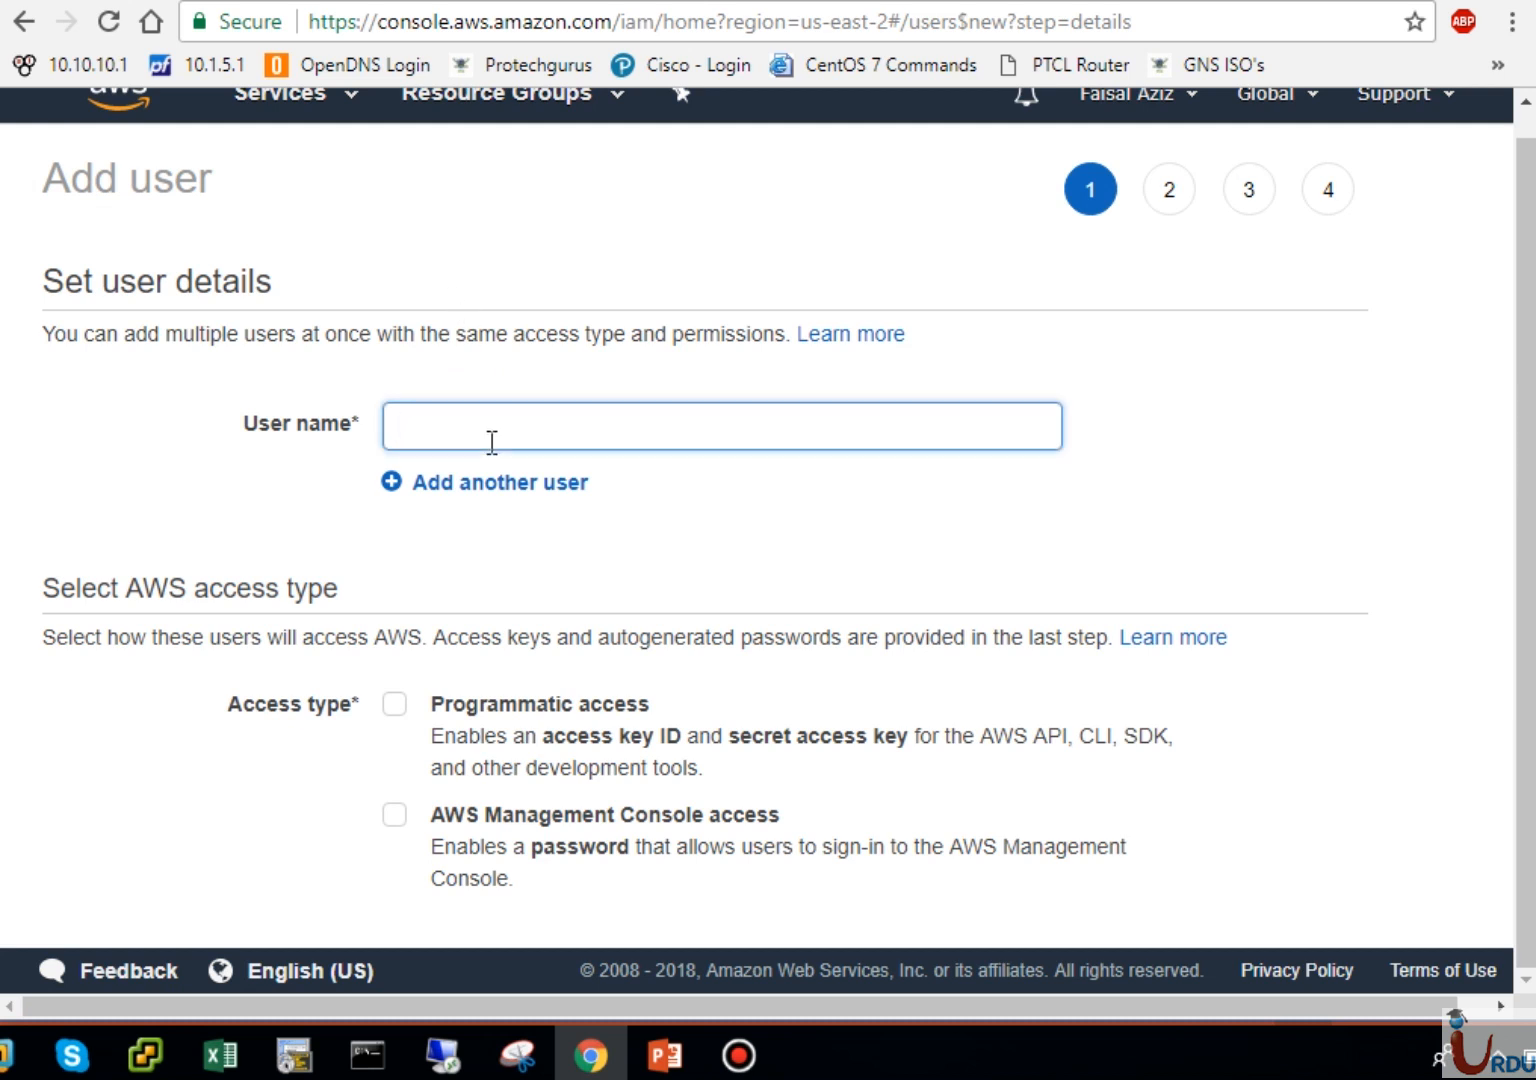
type("Zeeshan")
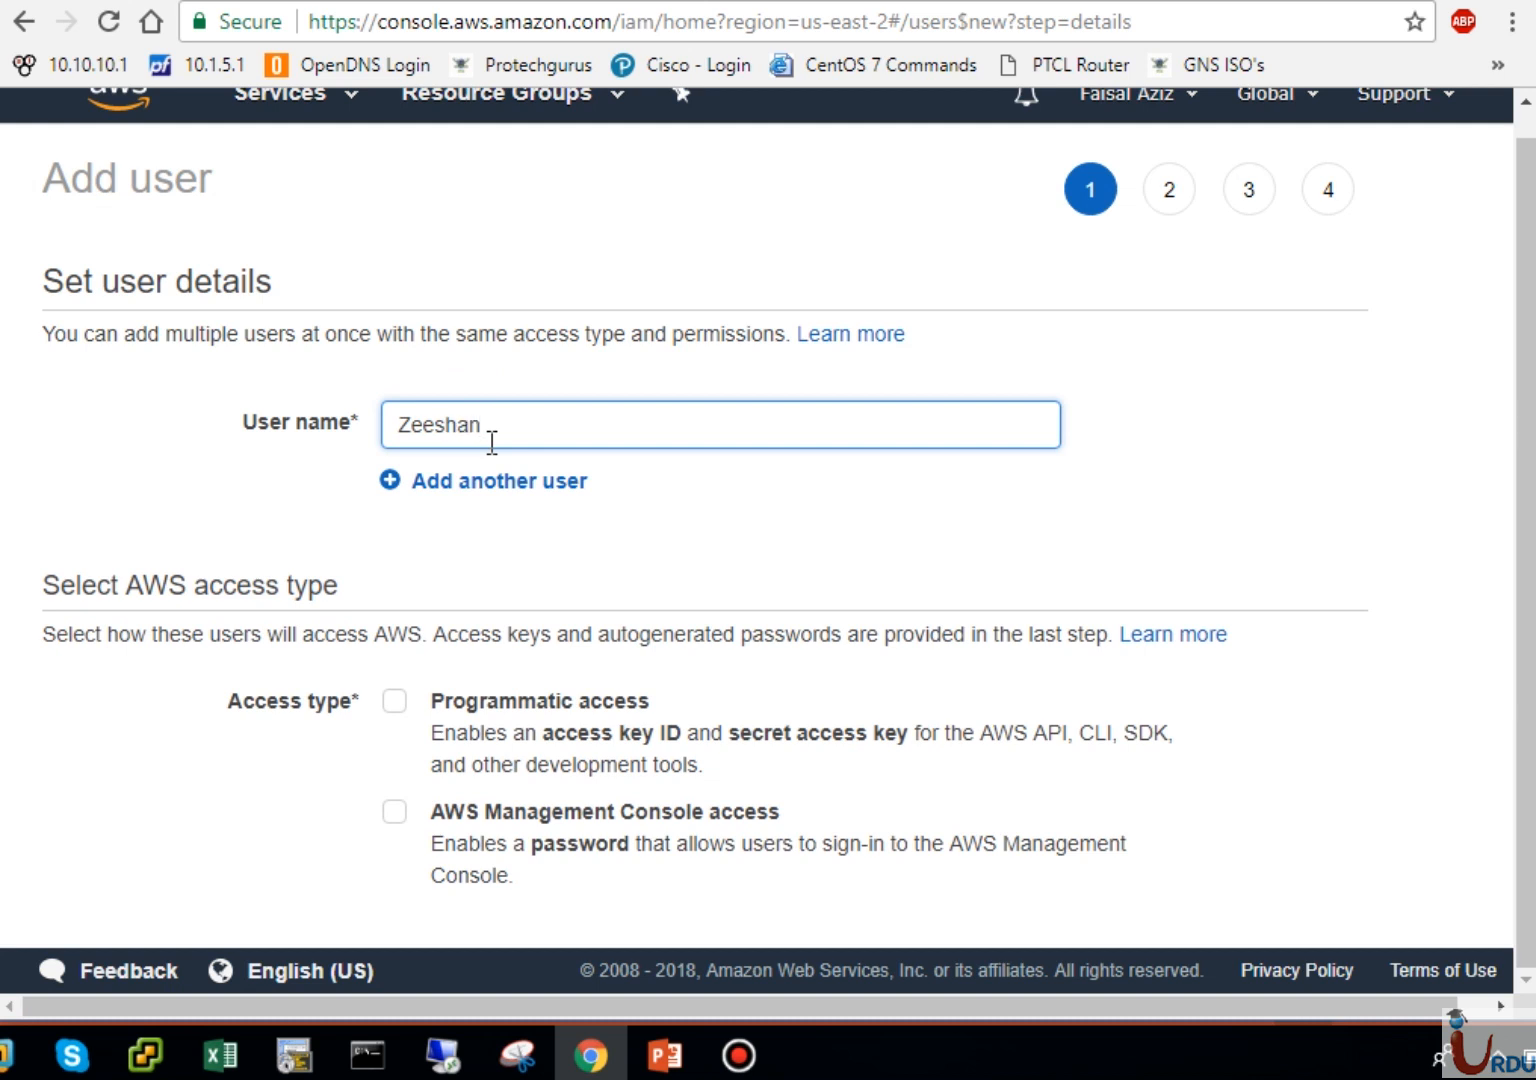
Step: Enable programmatic access and AWS Management Console access for the new user, keeping the autogenerated password, and continue to the permissions
left_click(410, 714)
left_click(398, 712)
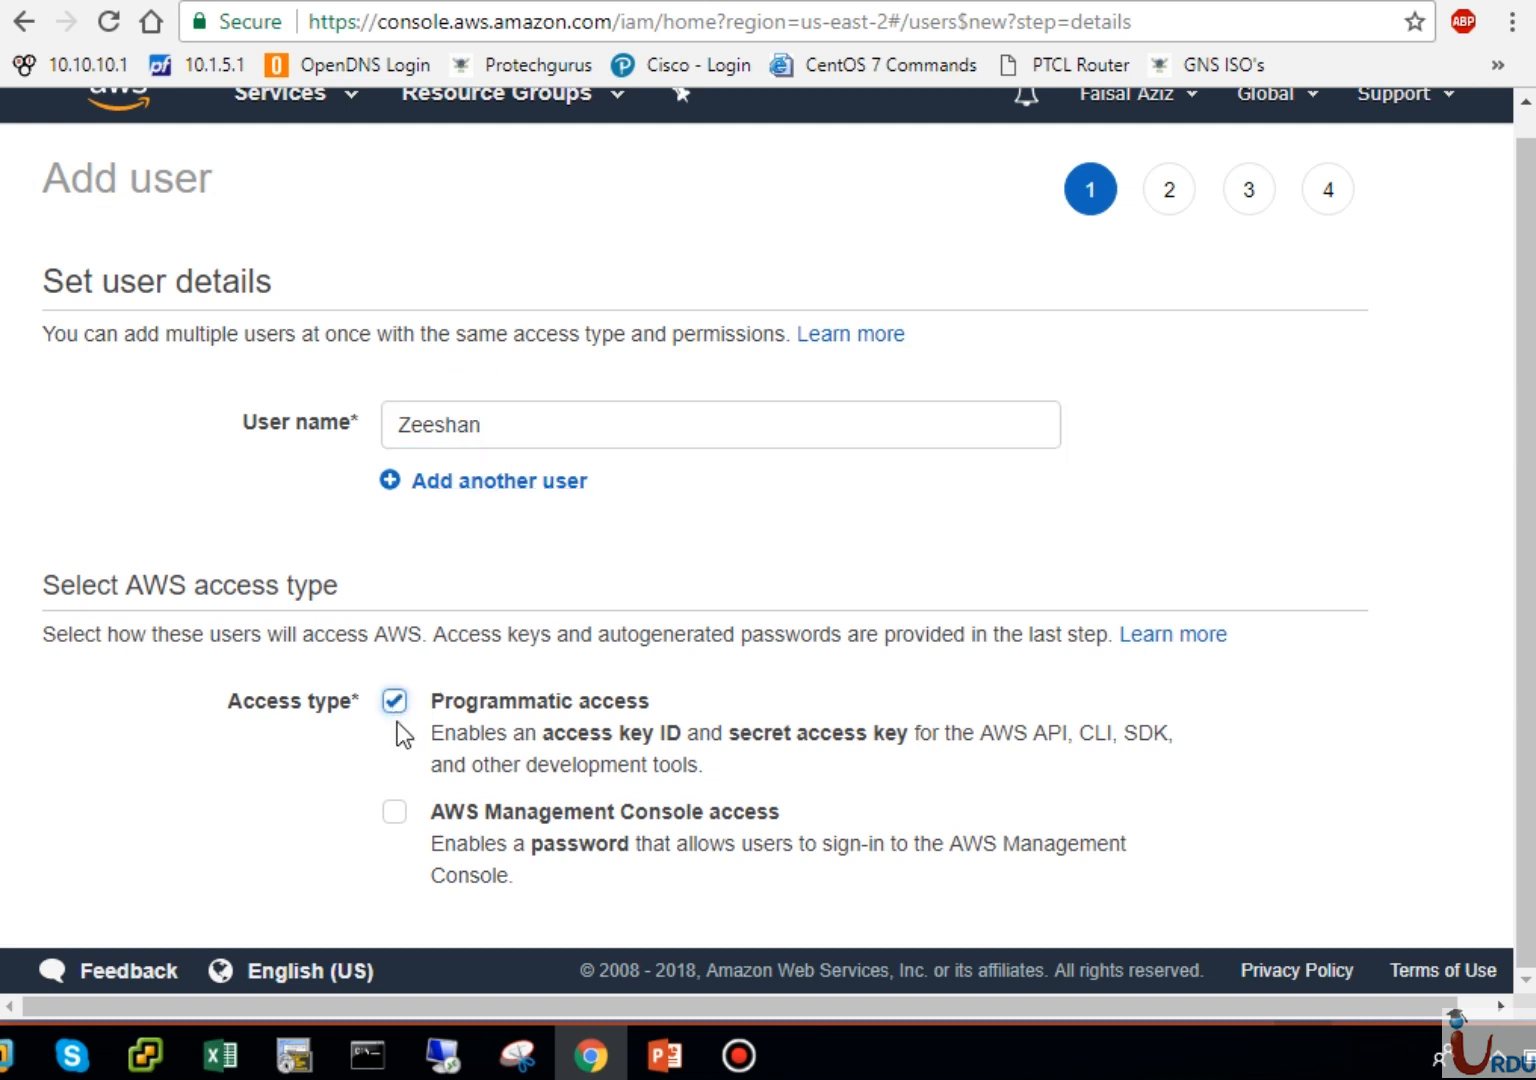
left_click(396, 814)
left_click_drag(1442, 1008, 1468, 1013)
scroll(1512, 850, "down", 5)
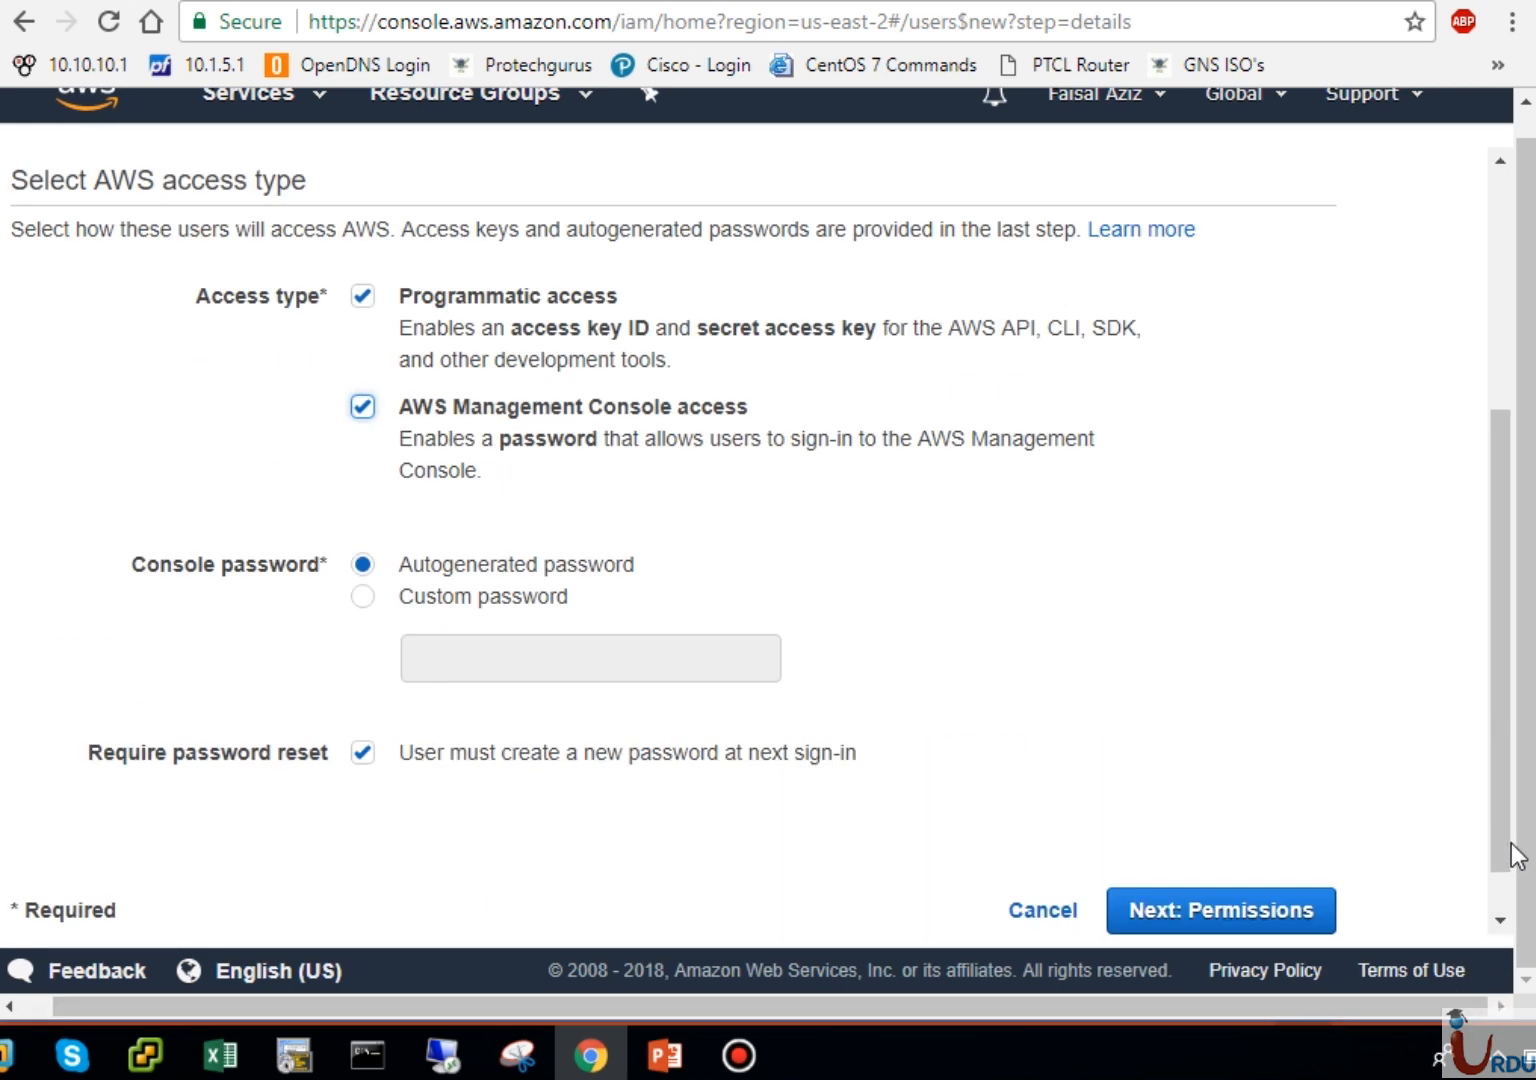
left_click(1300, 866)
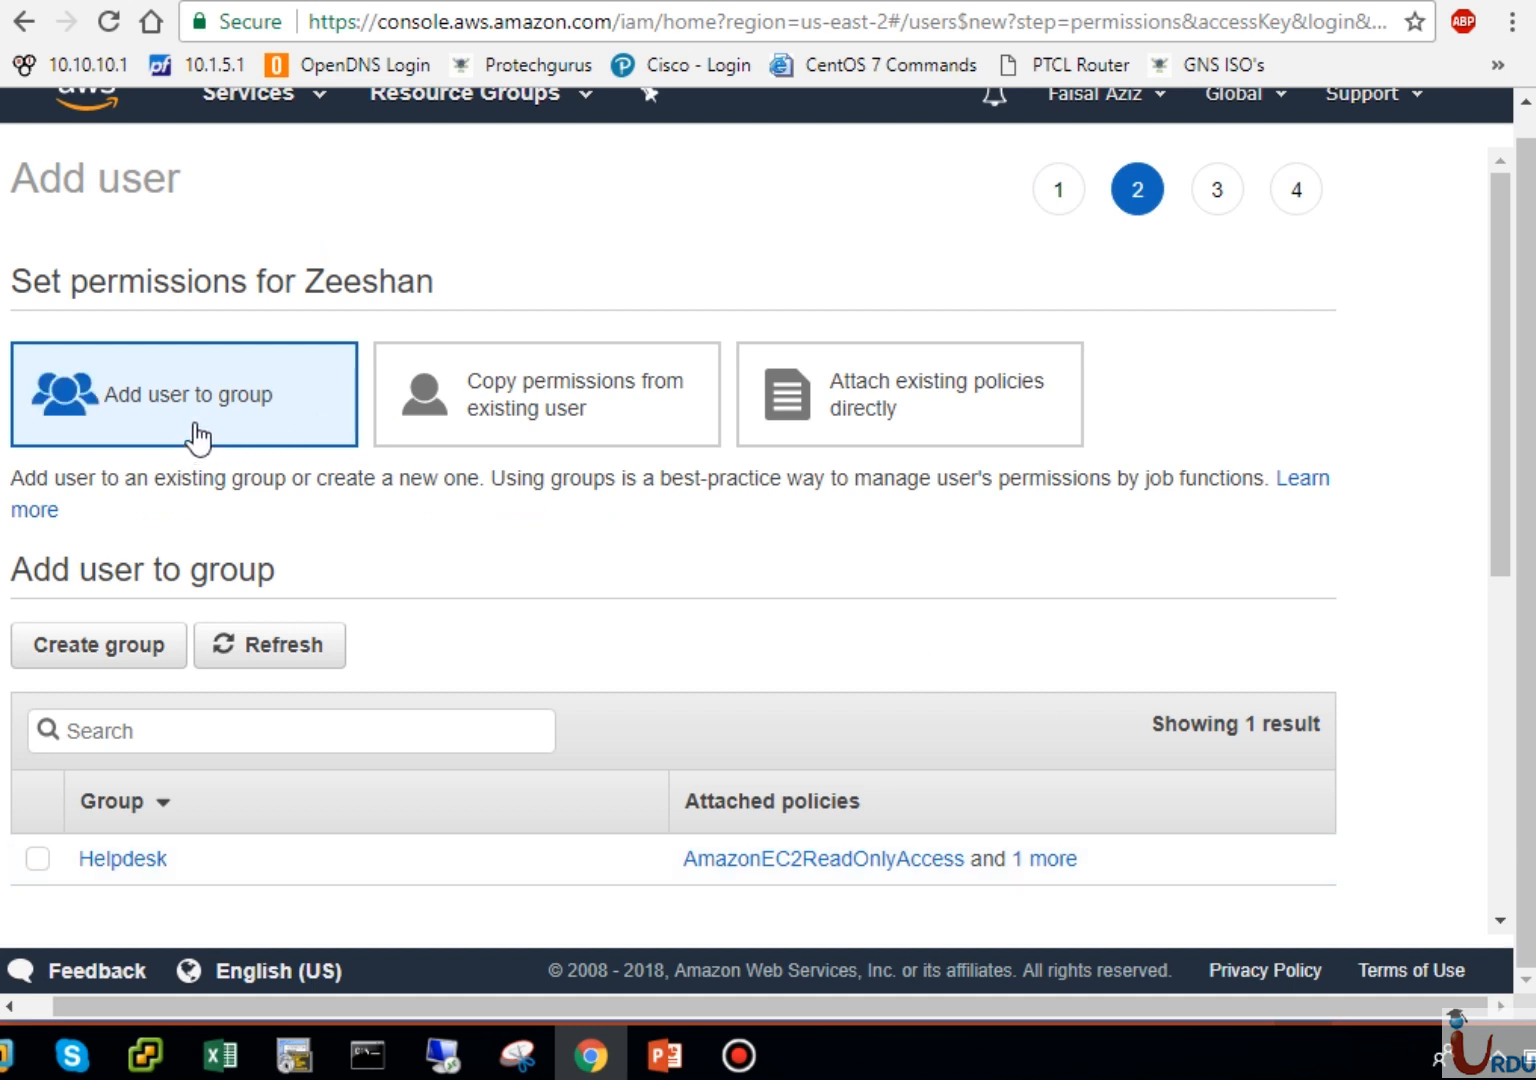
Step: Attach the existing AmazonEC2FullAccess policy directly to the new user, searching for "ec2fu", and continue to the review
left_click(967, 425)
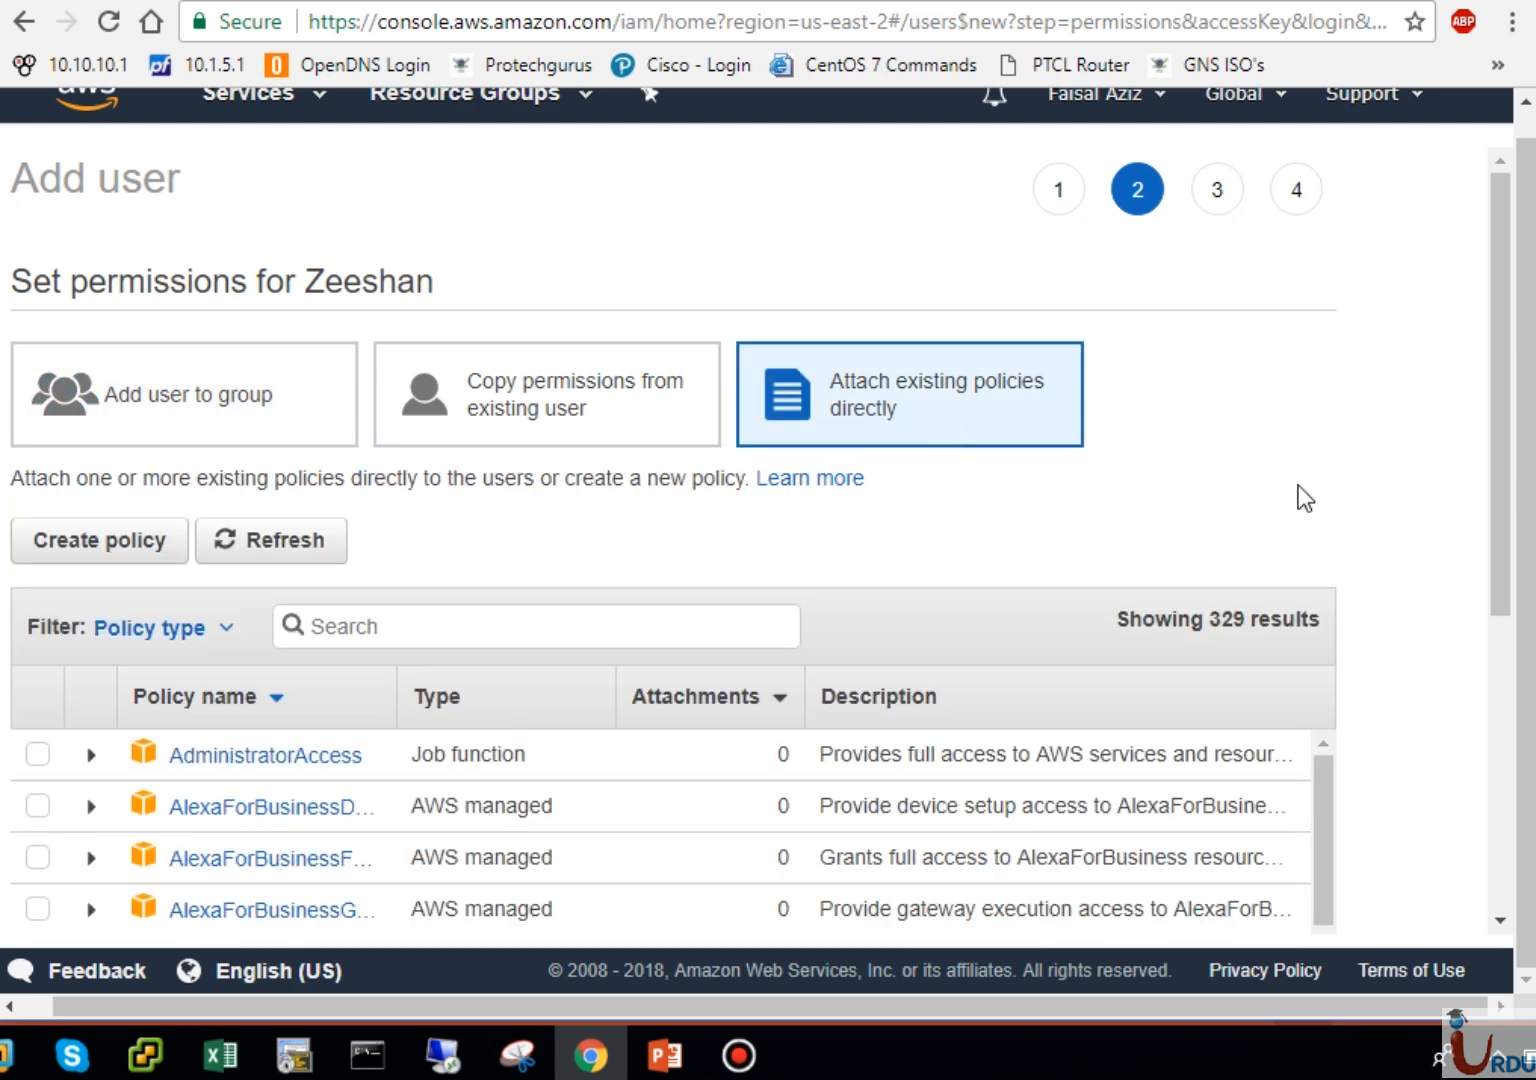
left_click_drag(1508, 490, 1502, 600)
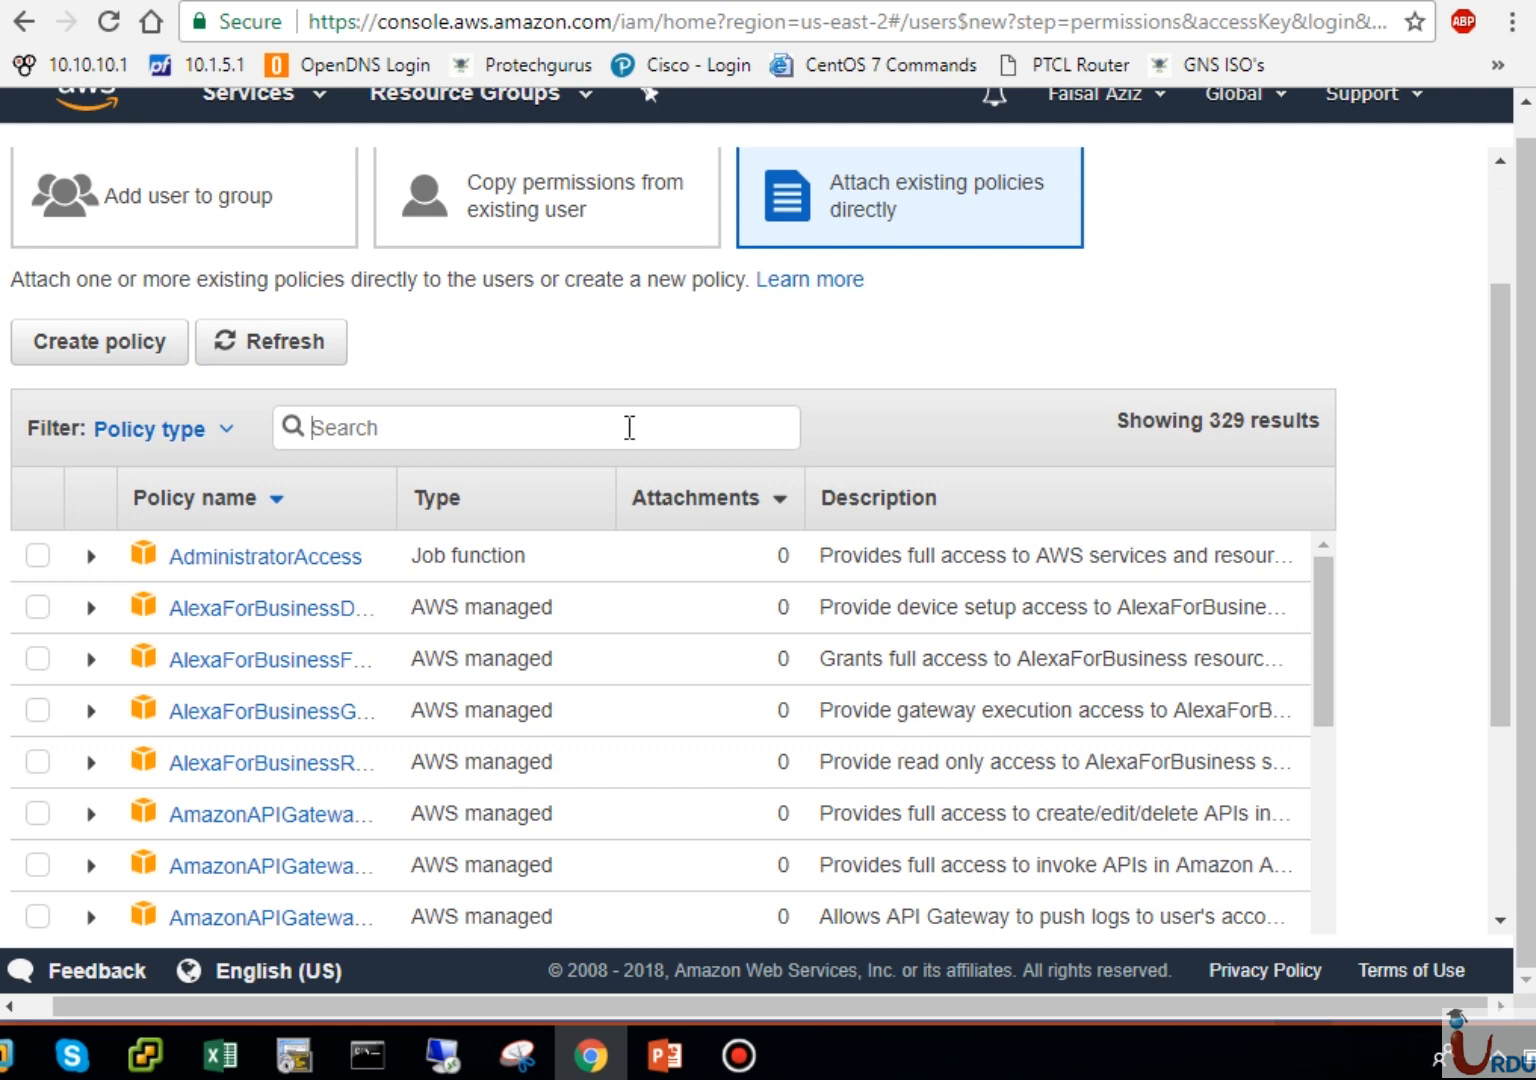
type("ec2fu")
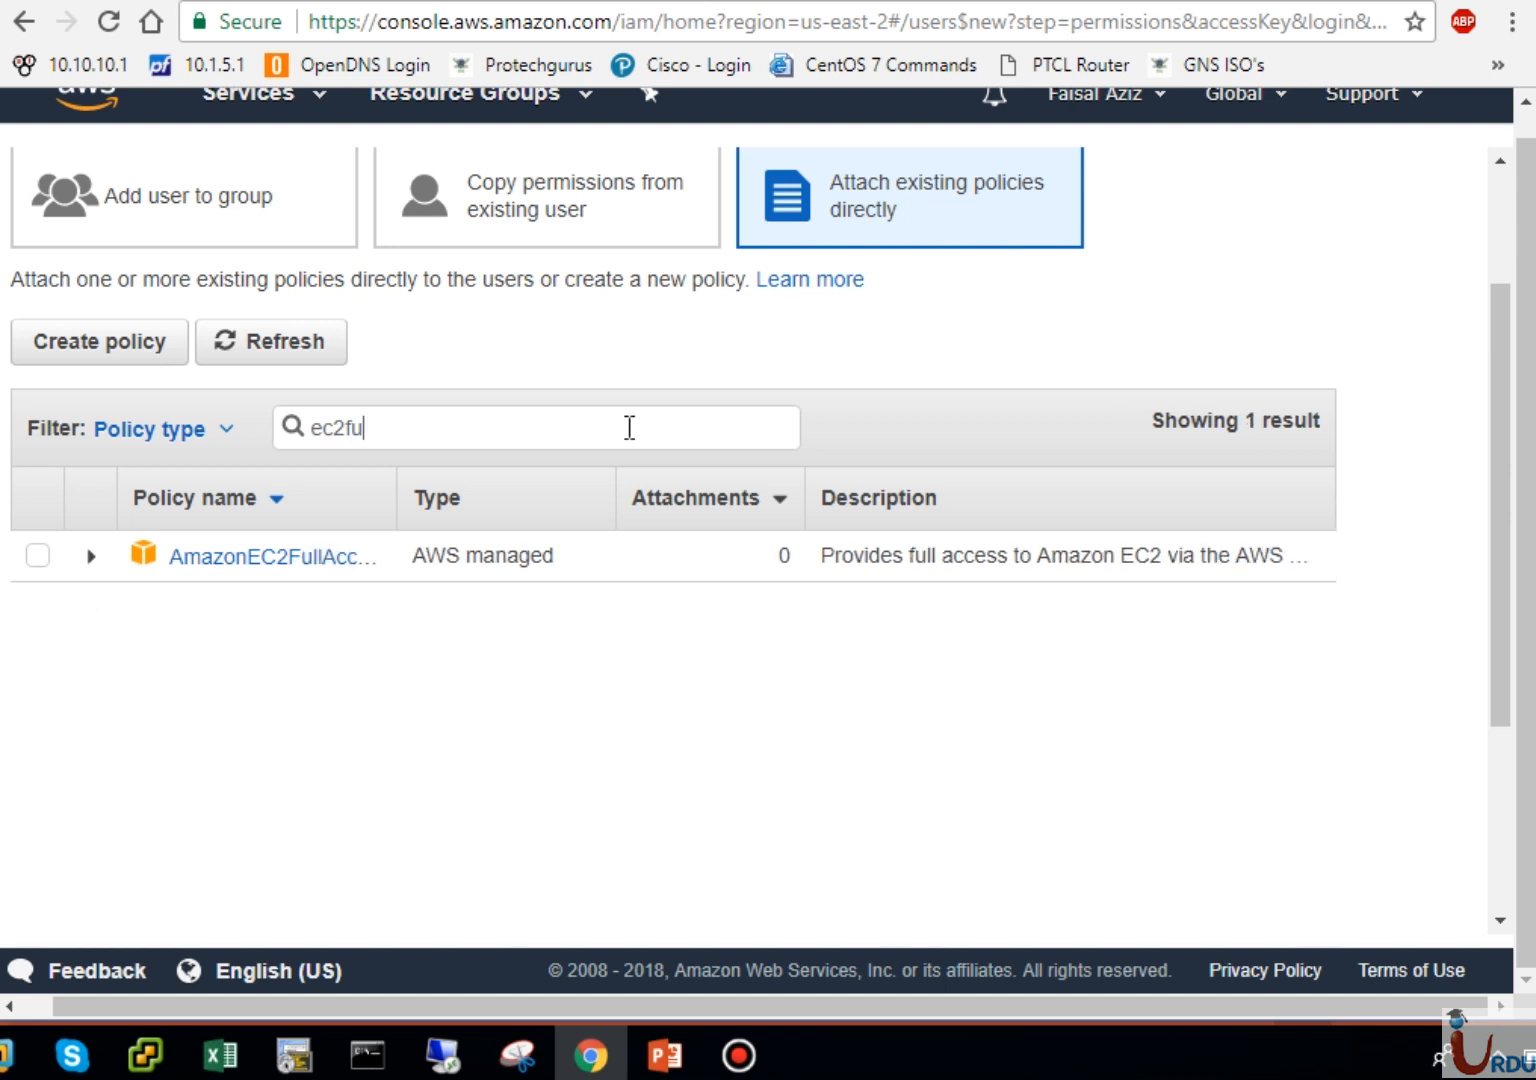
left_click(36, 560)
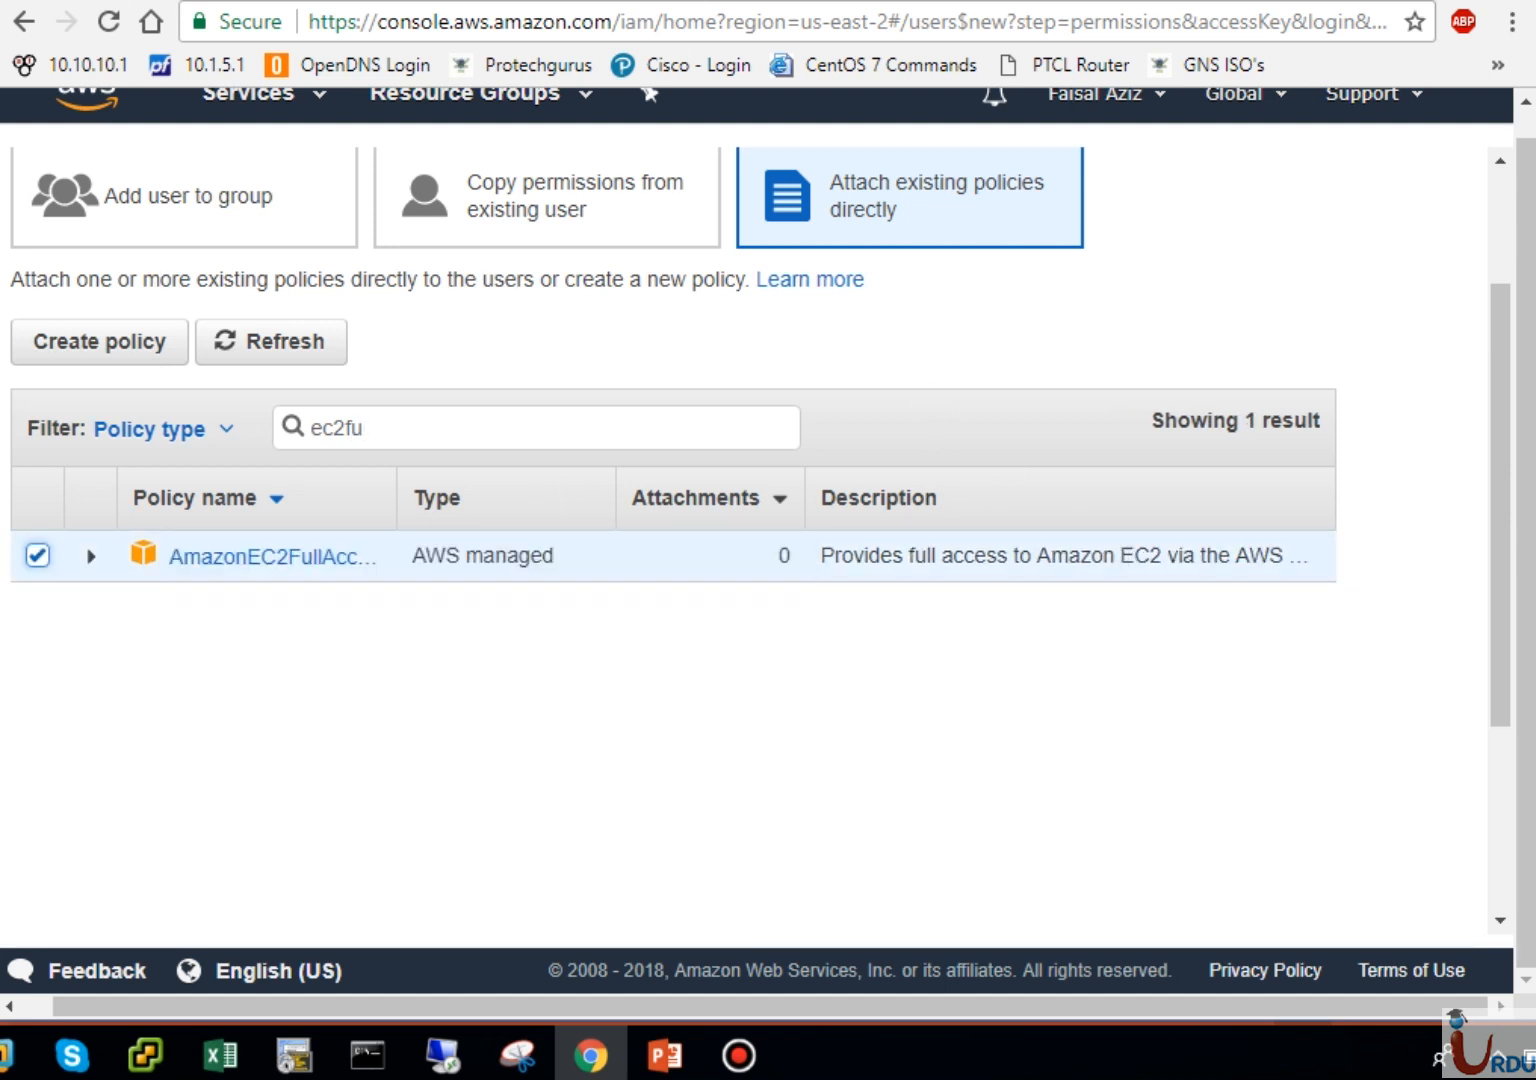
left_click(1510, 905)
left_click(1300, 866)
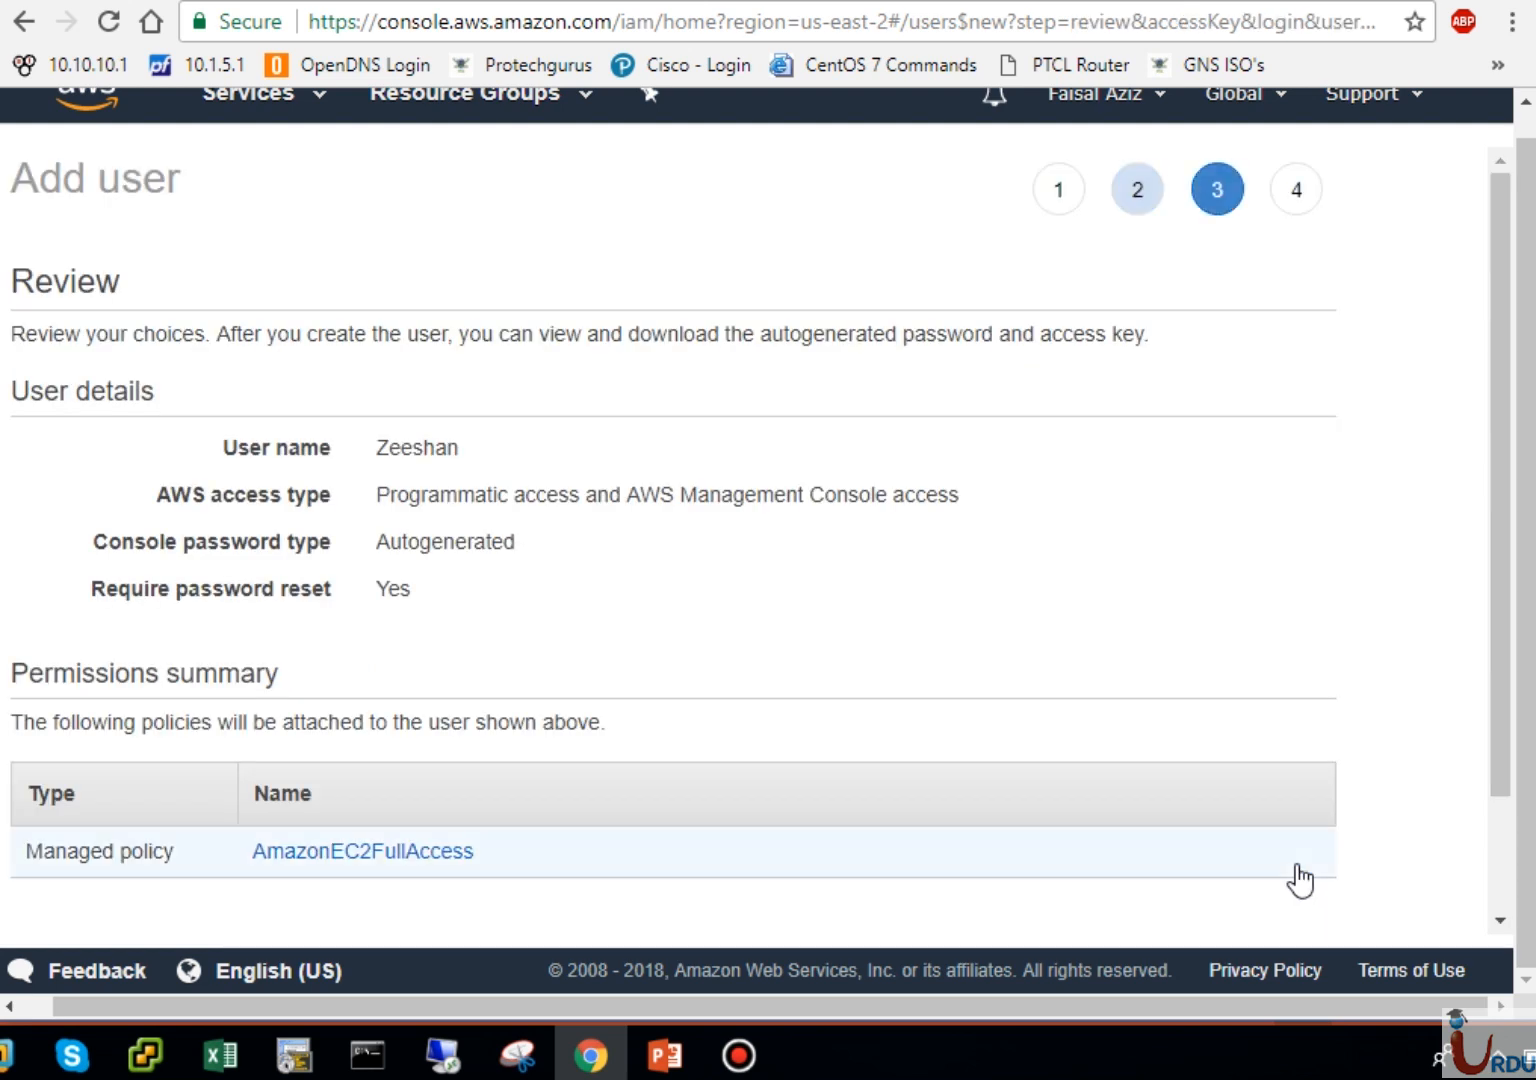
Step: Create the user with the reviewed settings and return to the users list
left_click(1498, 878)
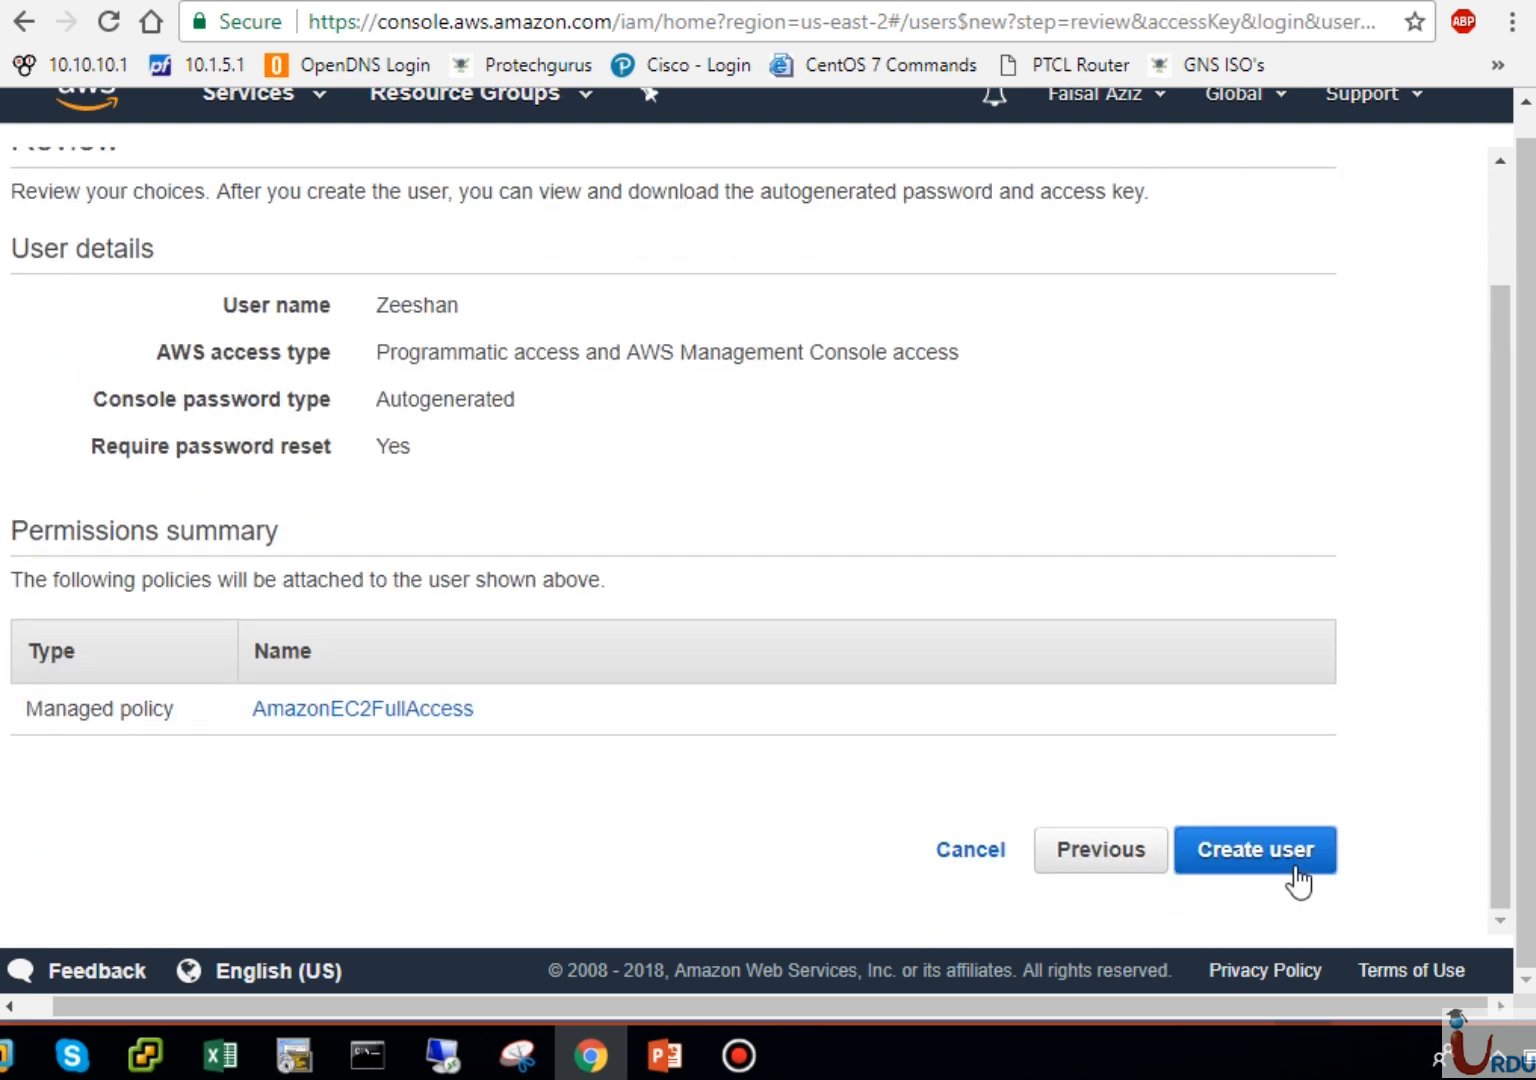
left_click(1234, 868)
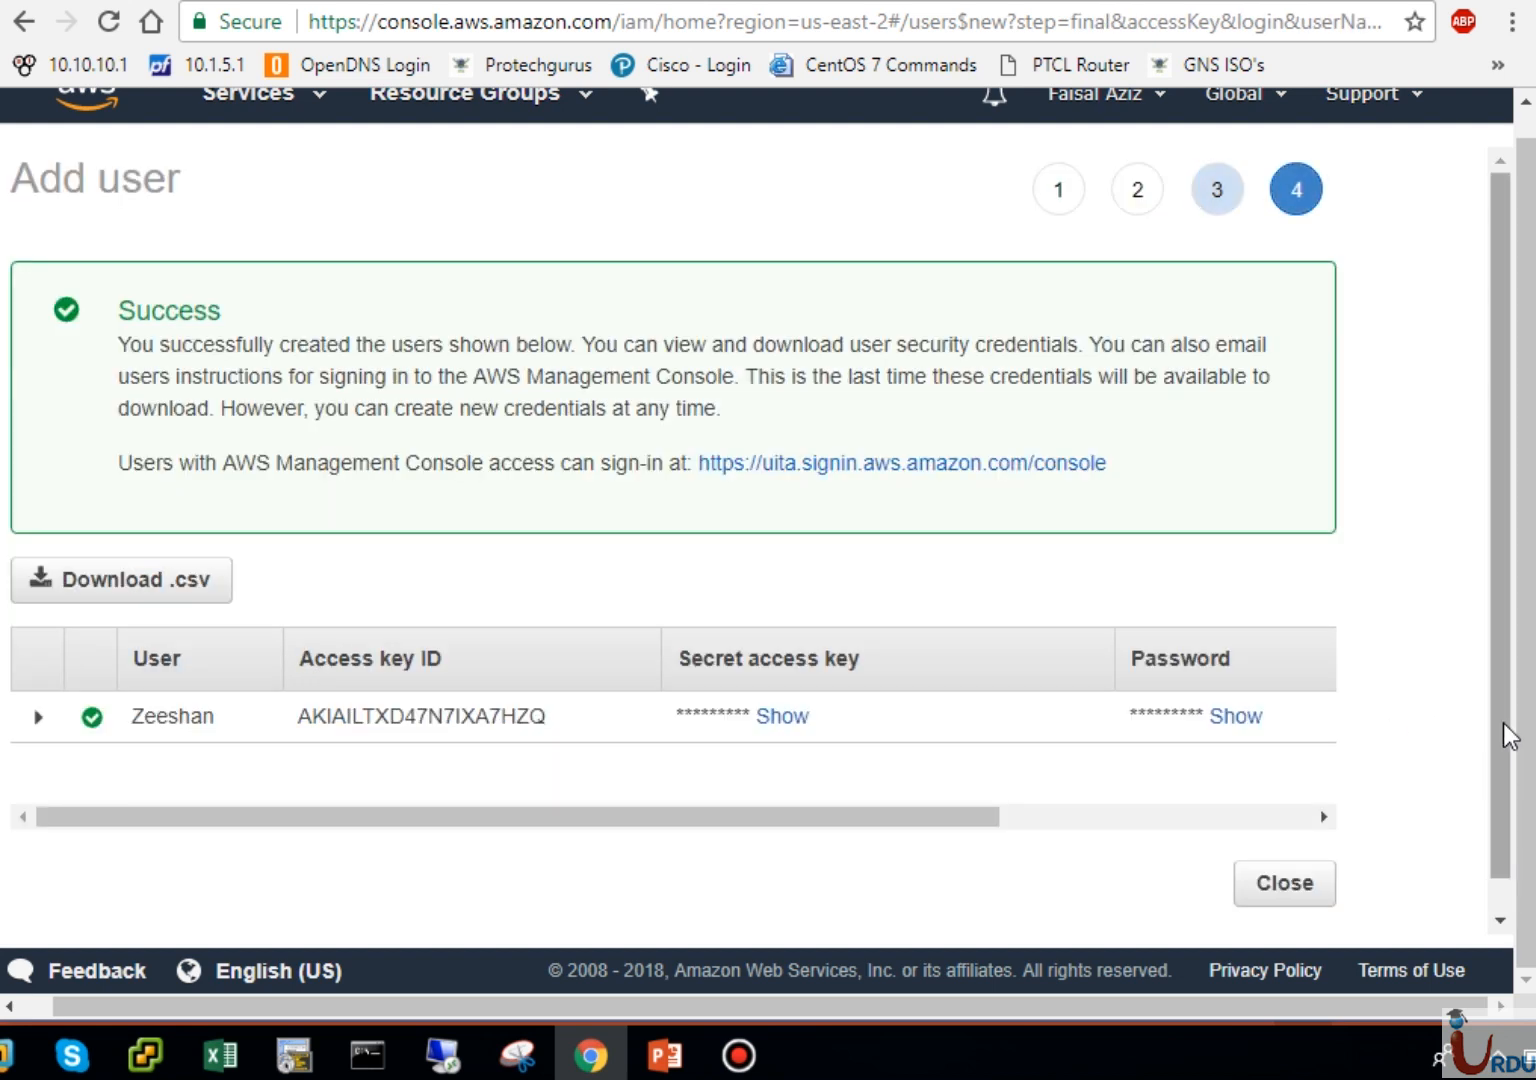
left_click(1286, 874)
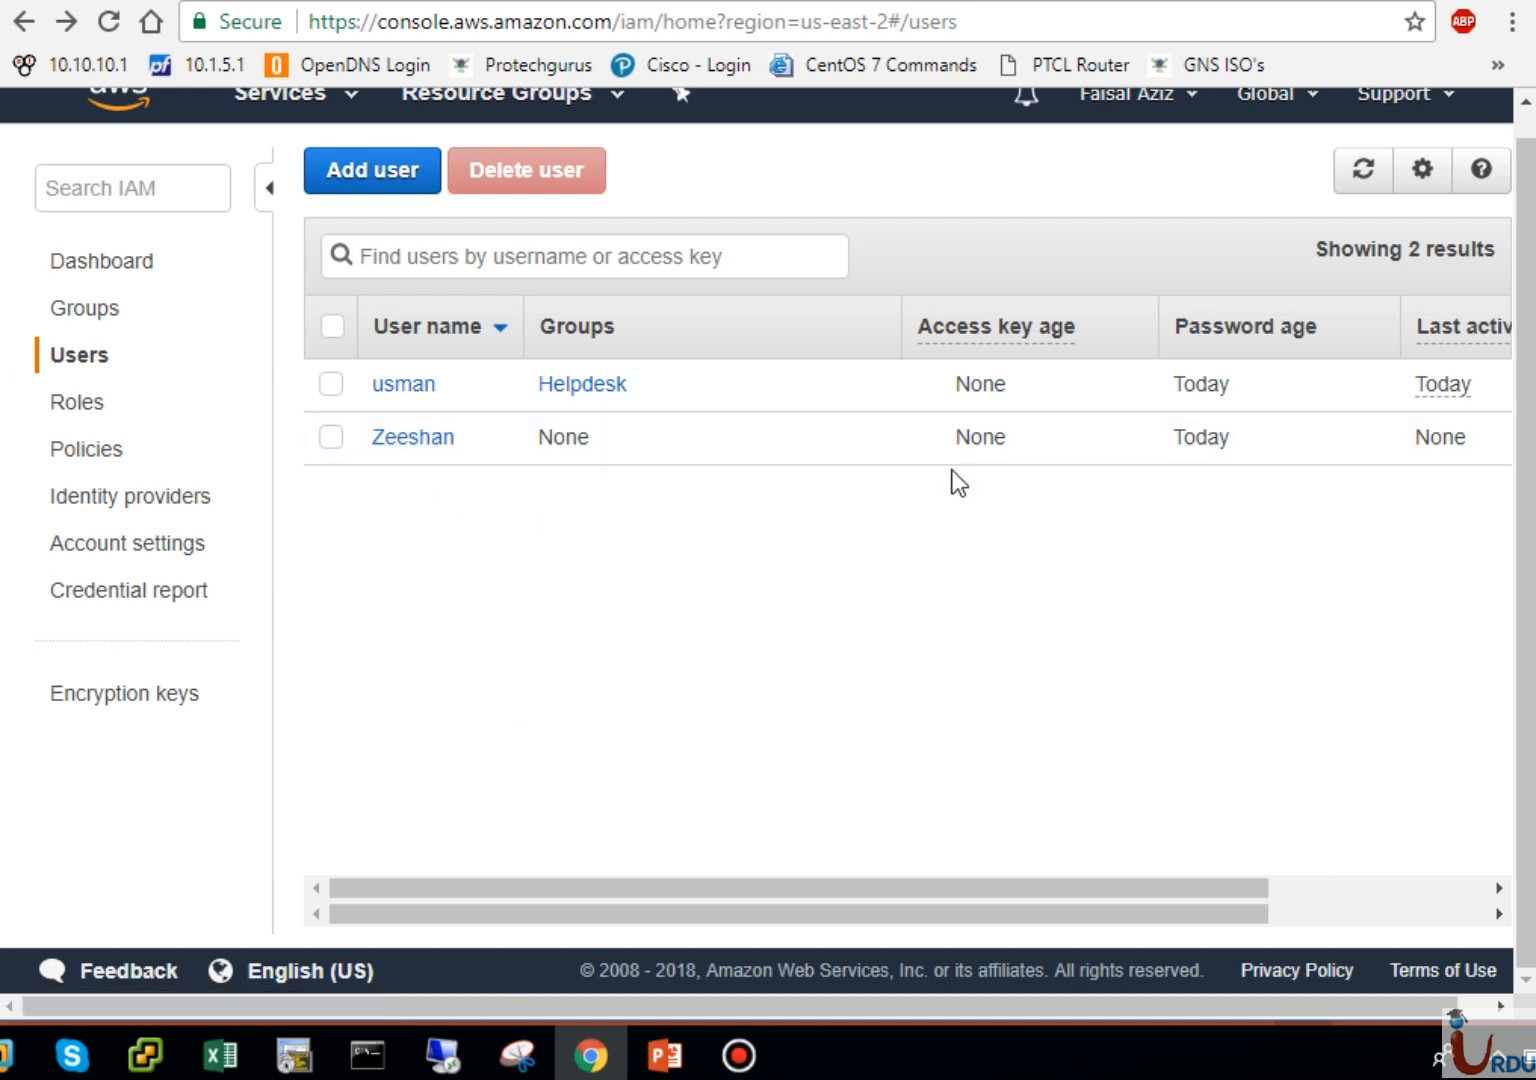
Step: Compare the permissions of the new user and the Helpdesk member on their summary pages, and return to the users list
mouse_move(1053, 340)
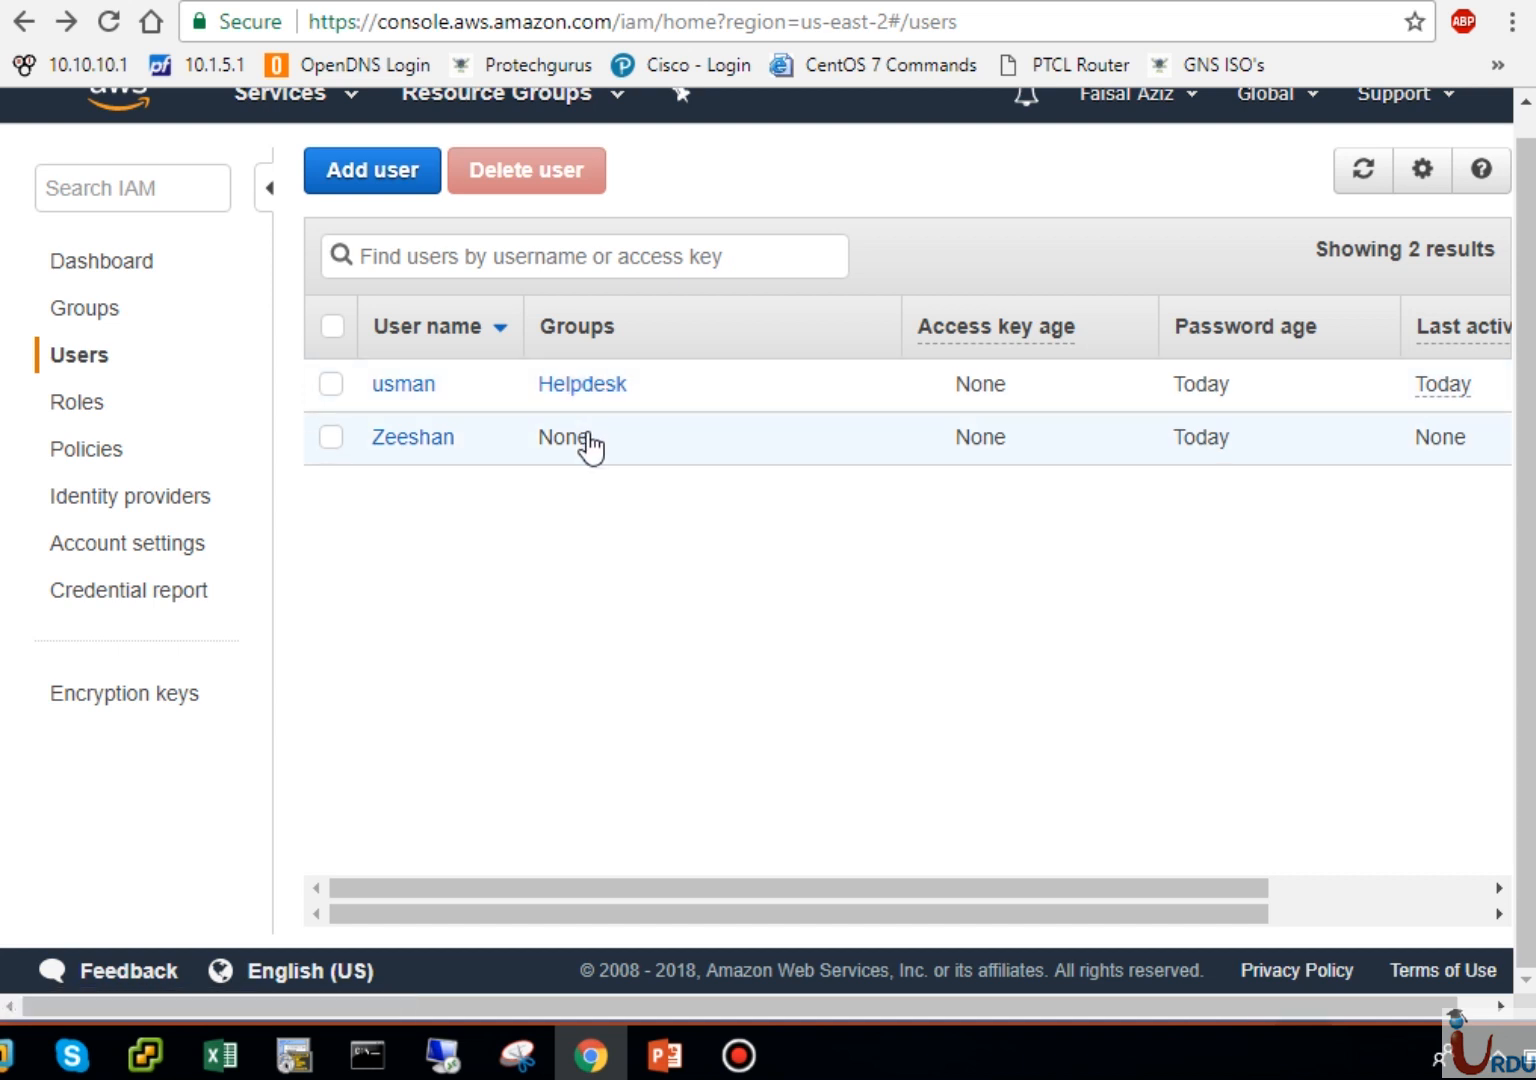
left_click(422, 444)
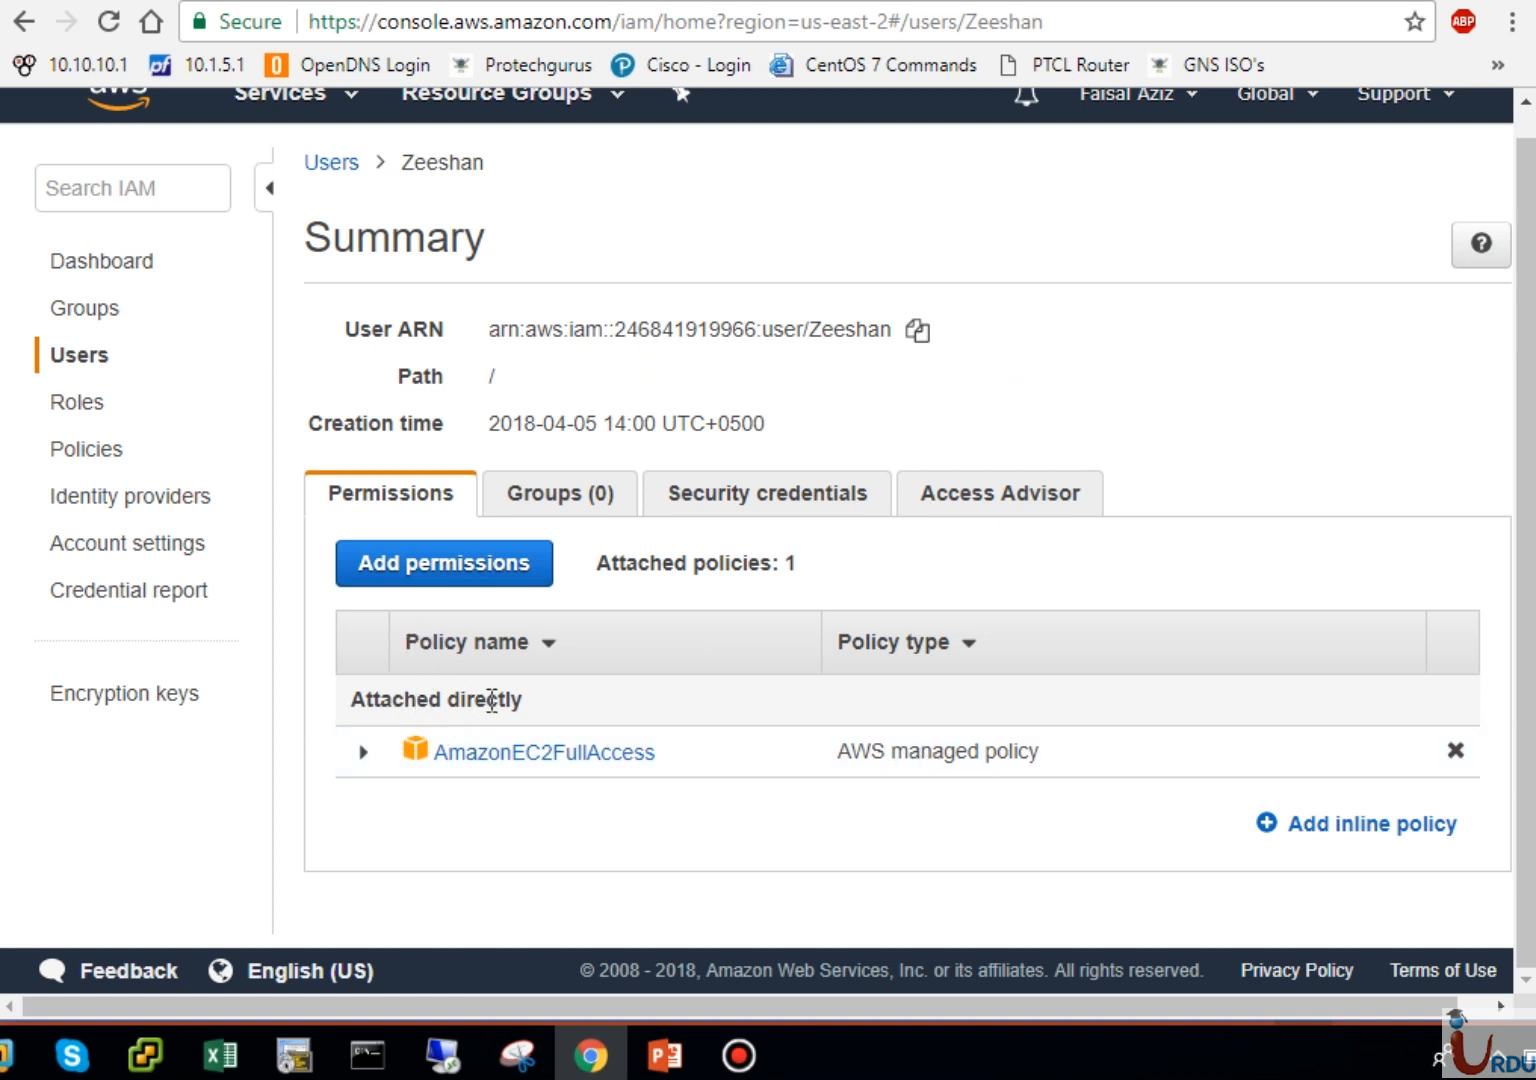
left_click(80, 356)
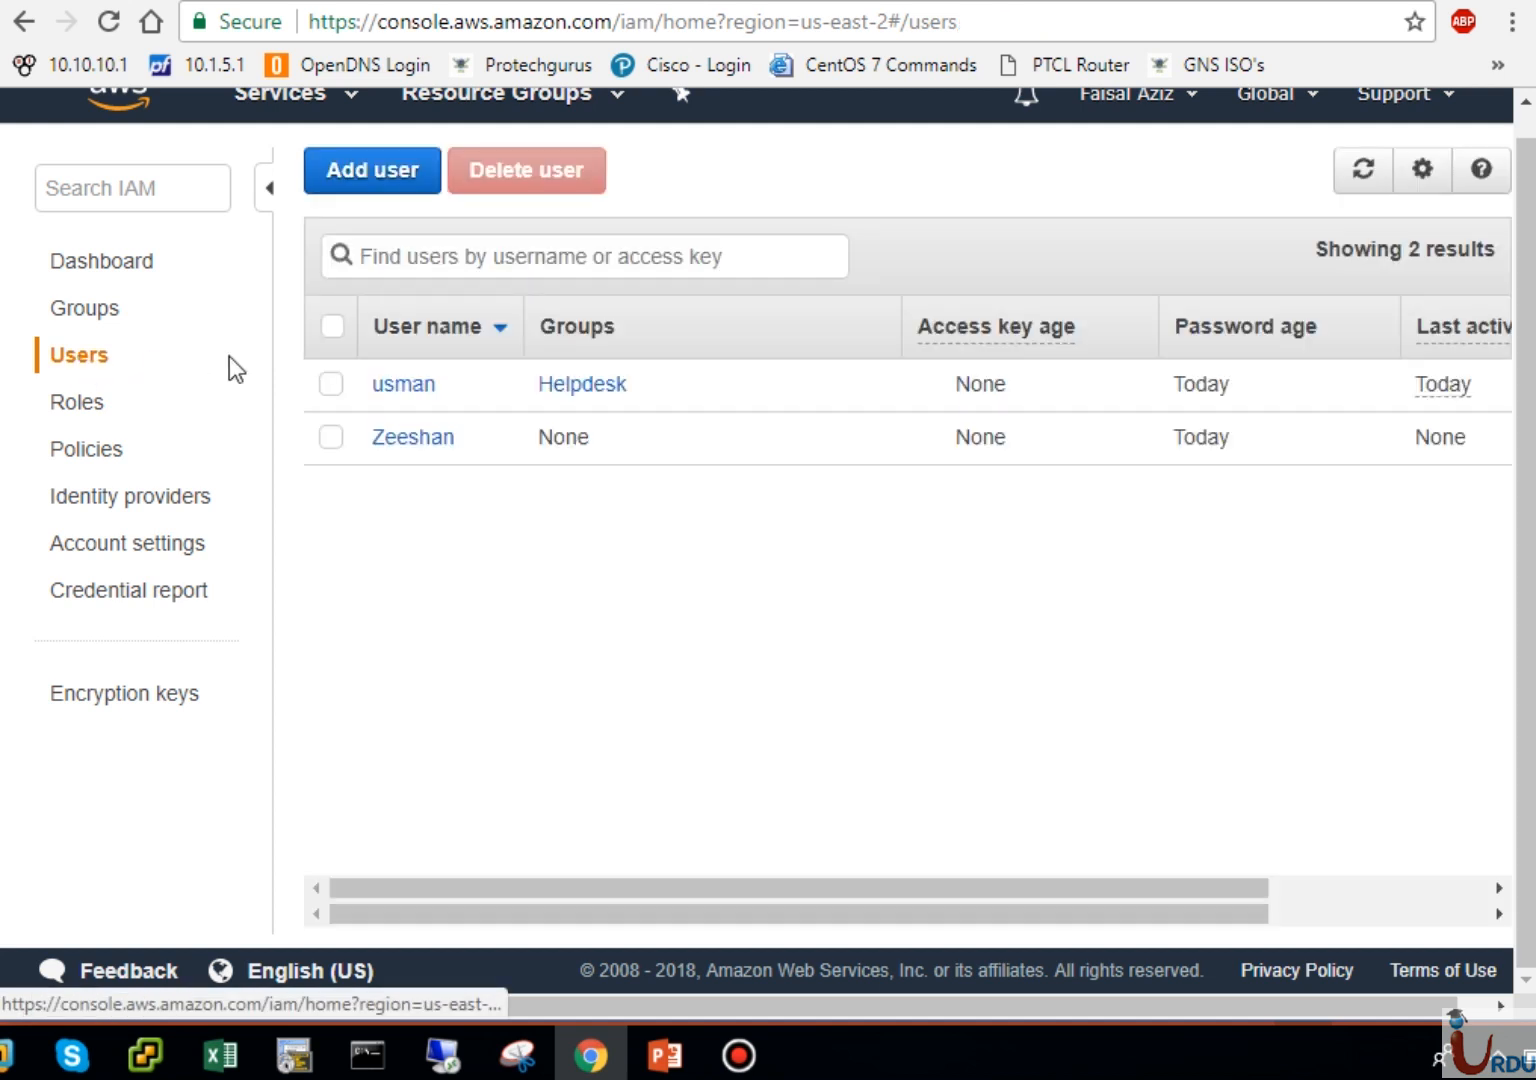
left_click(396, 385)
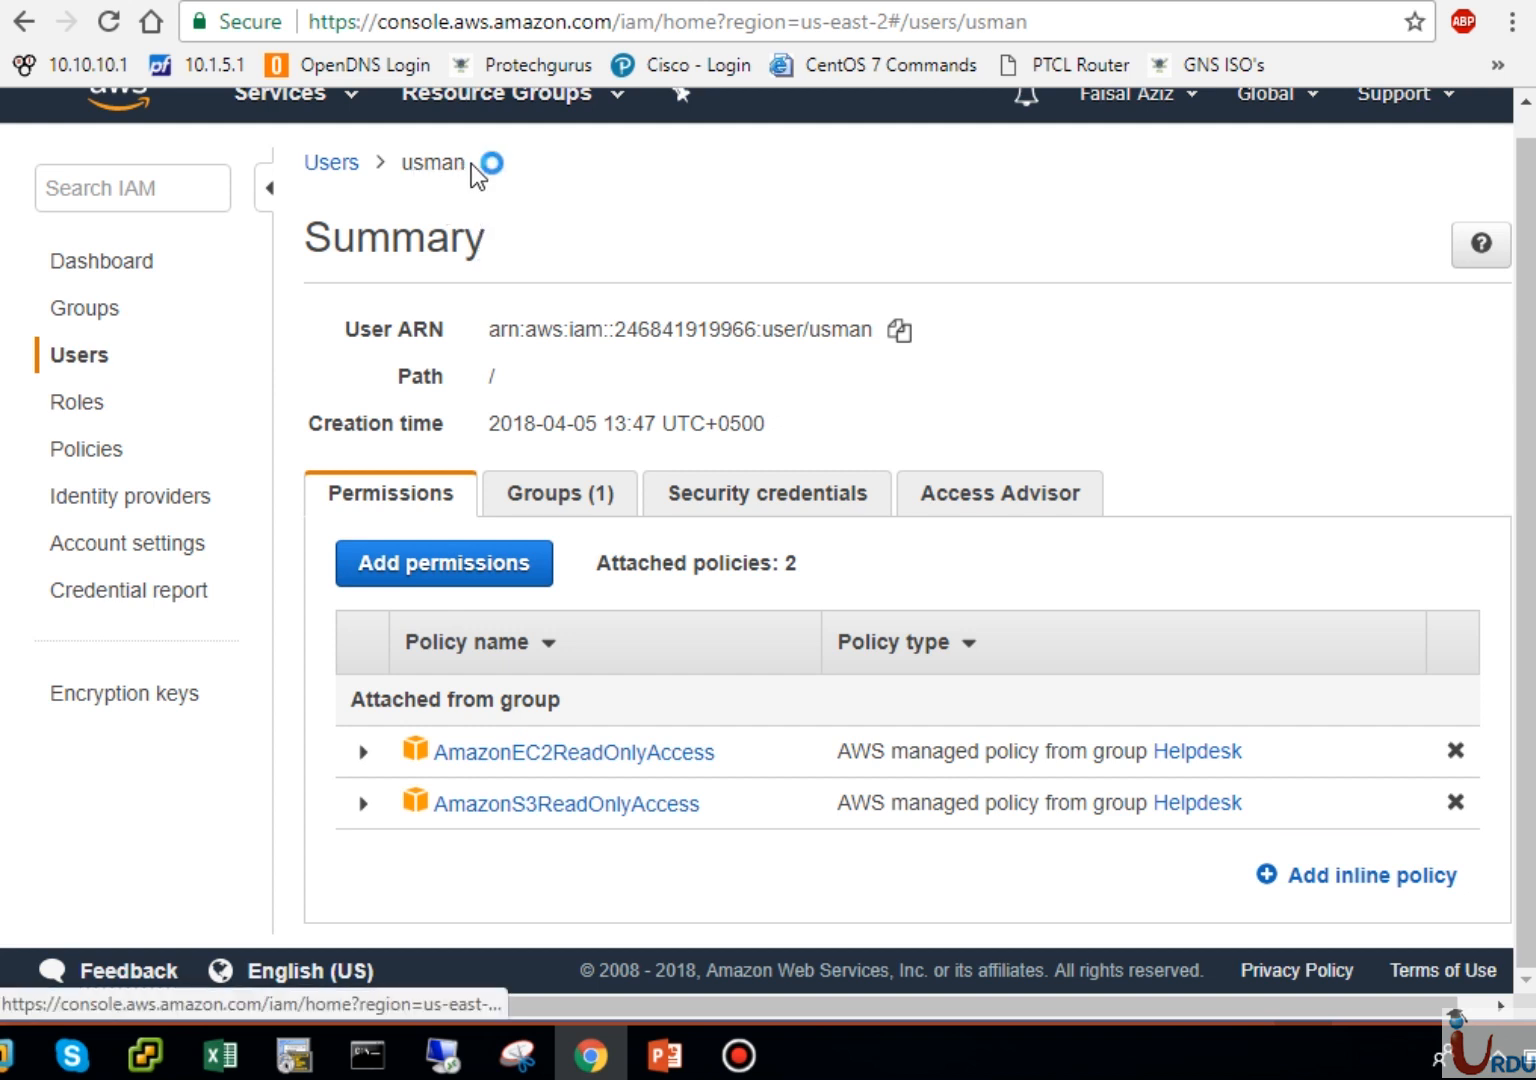
left_click_drag(470, 163, 391, 170)
left_click(475, 194)
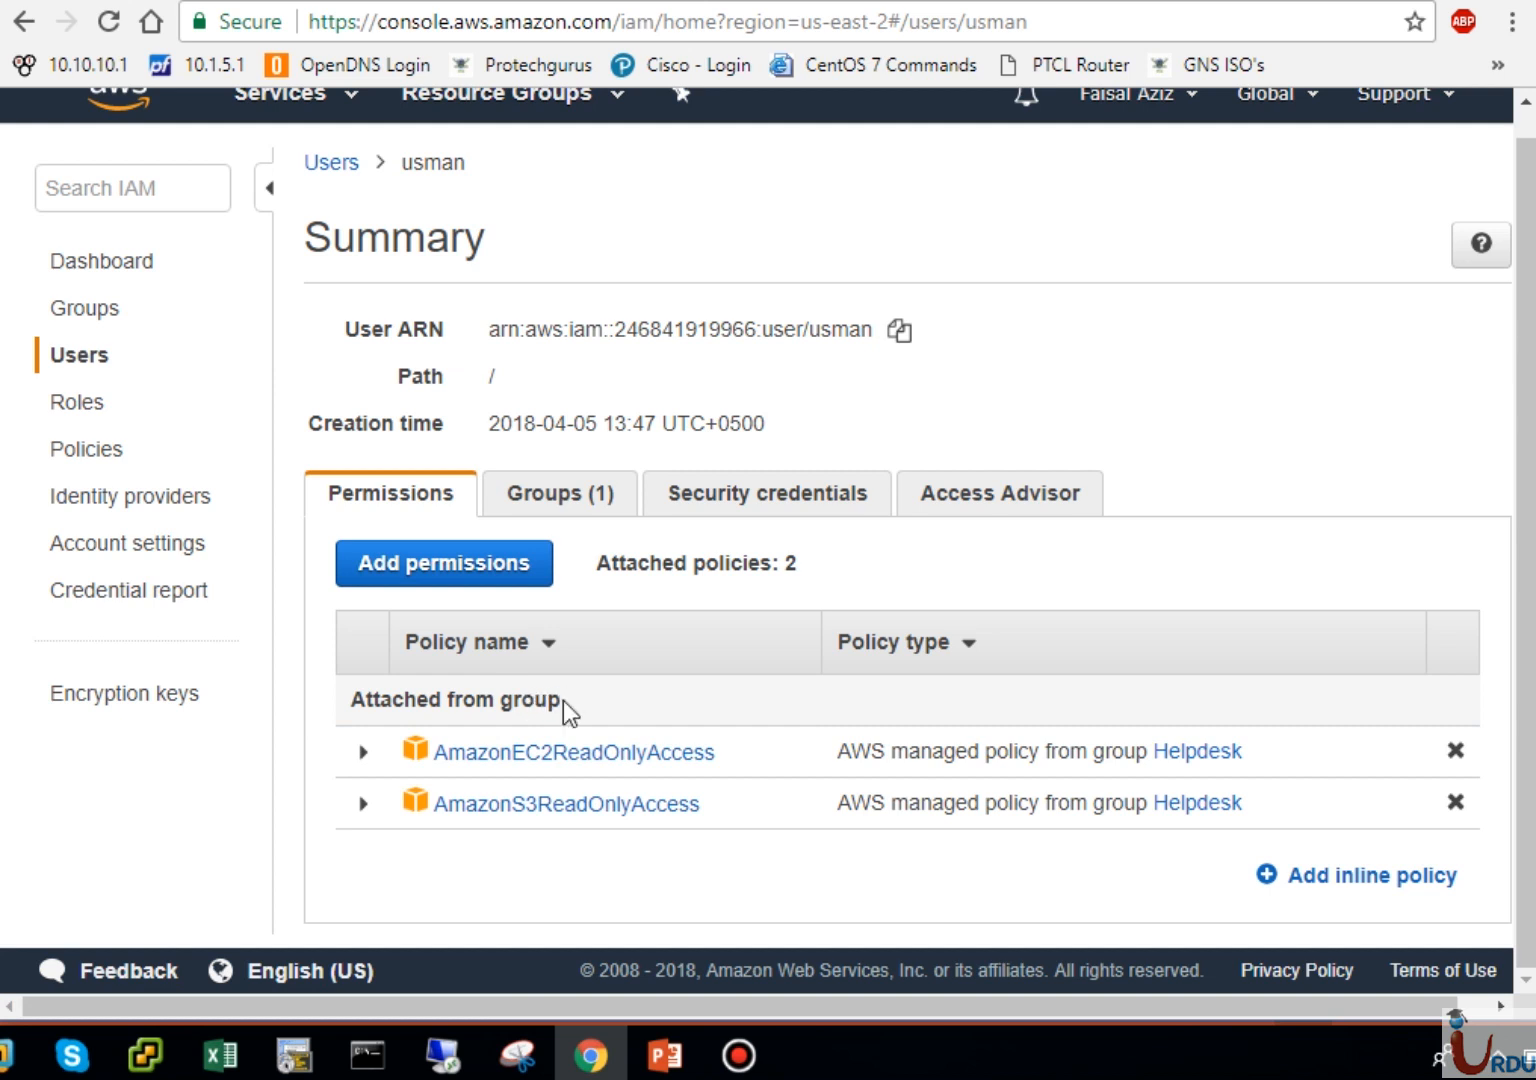
left_click(88, 362)
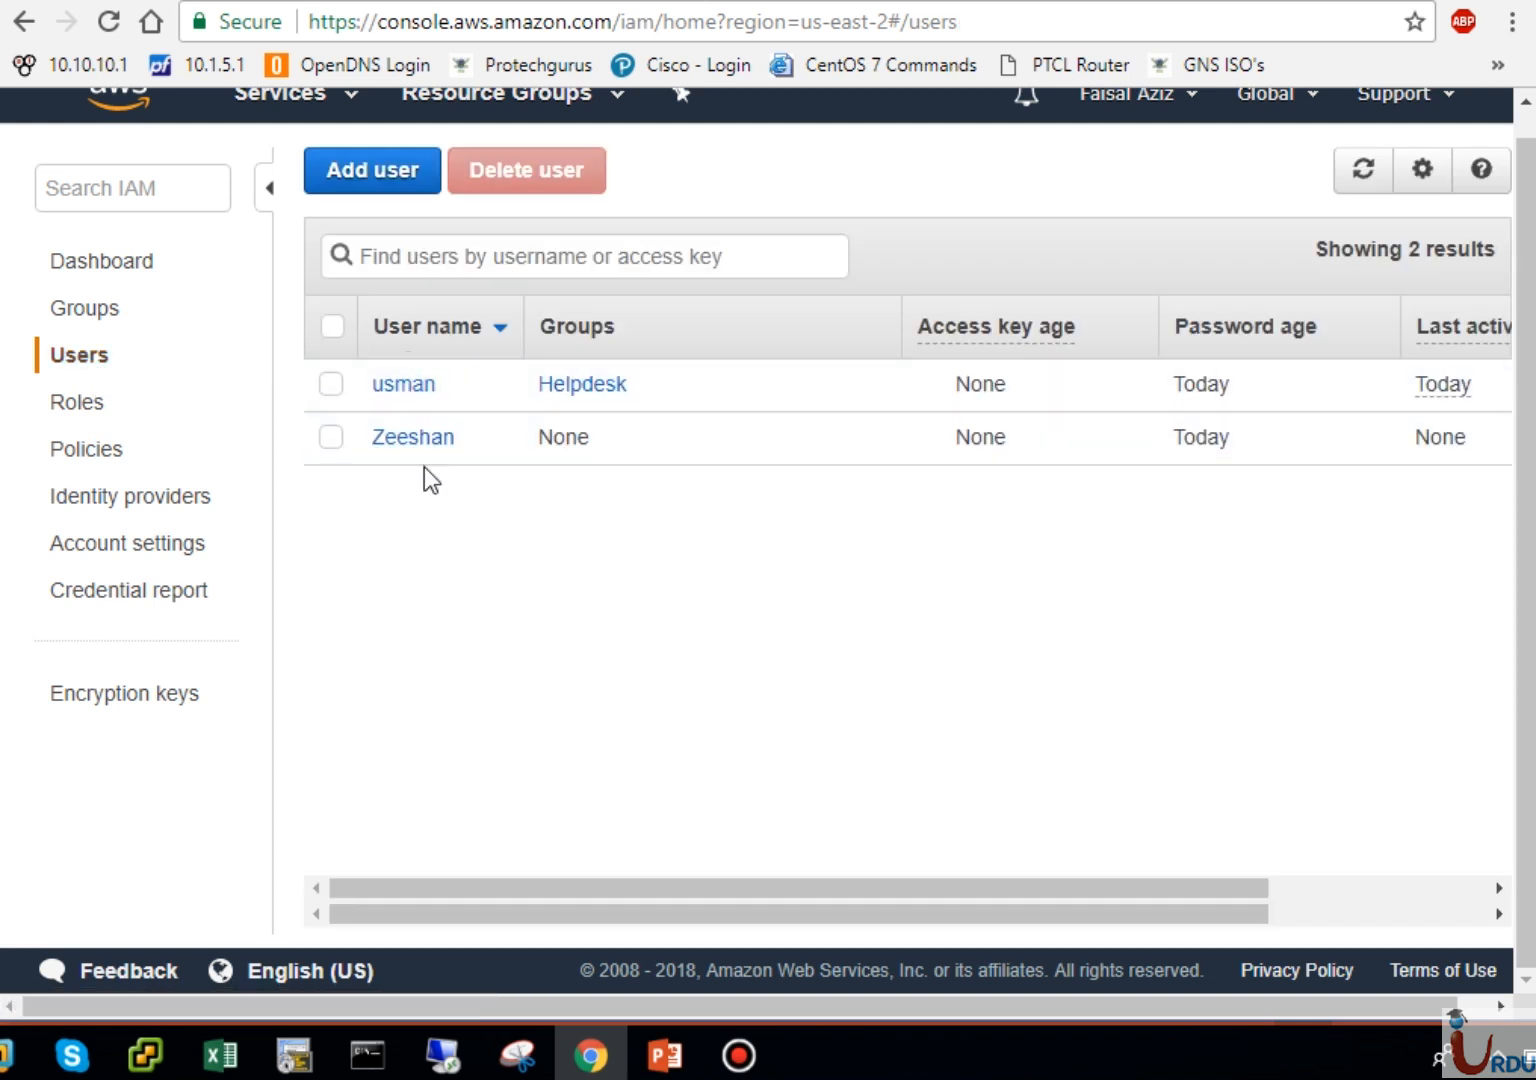
Step: Add the user with directly attached AmazonEC2FullAccess to the Helpdesk group and return to the users list
left_click(430, 441)
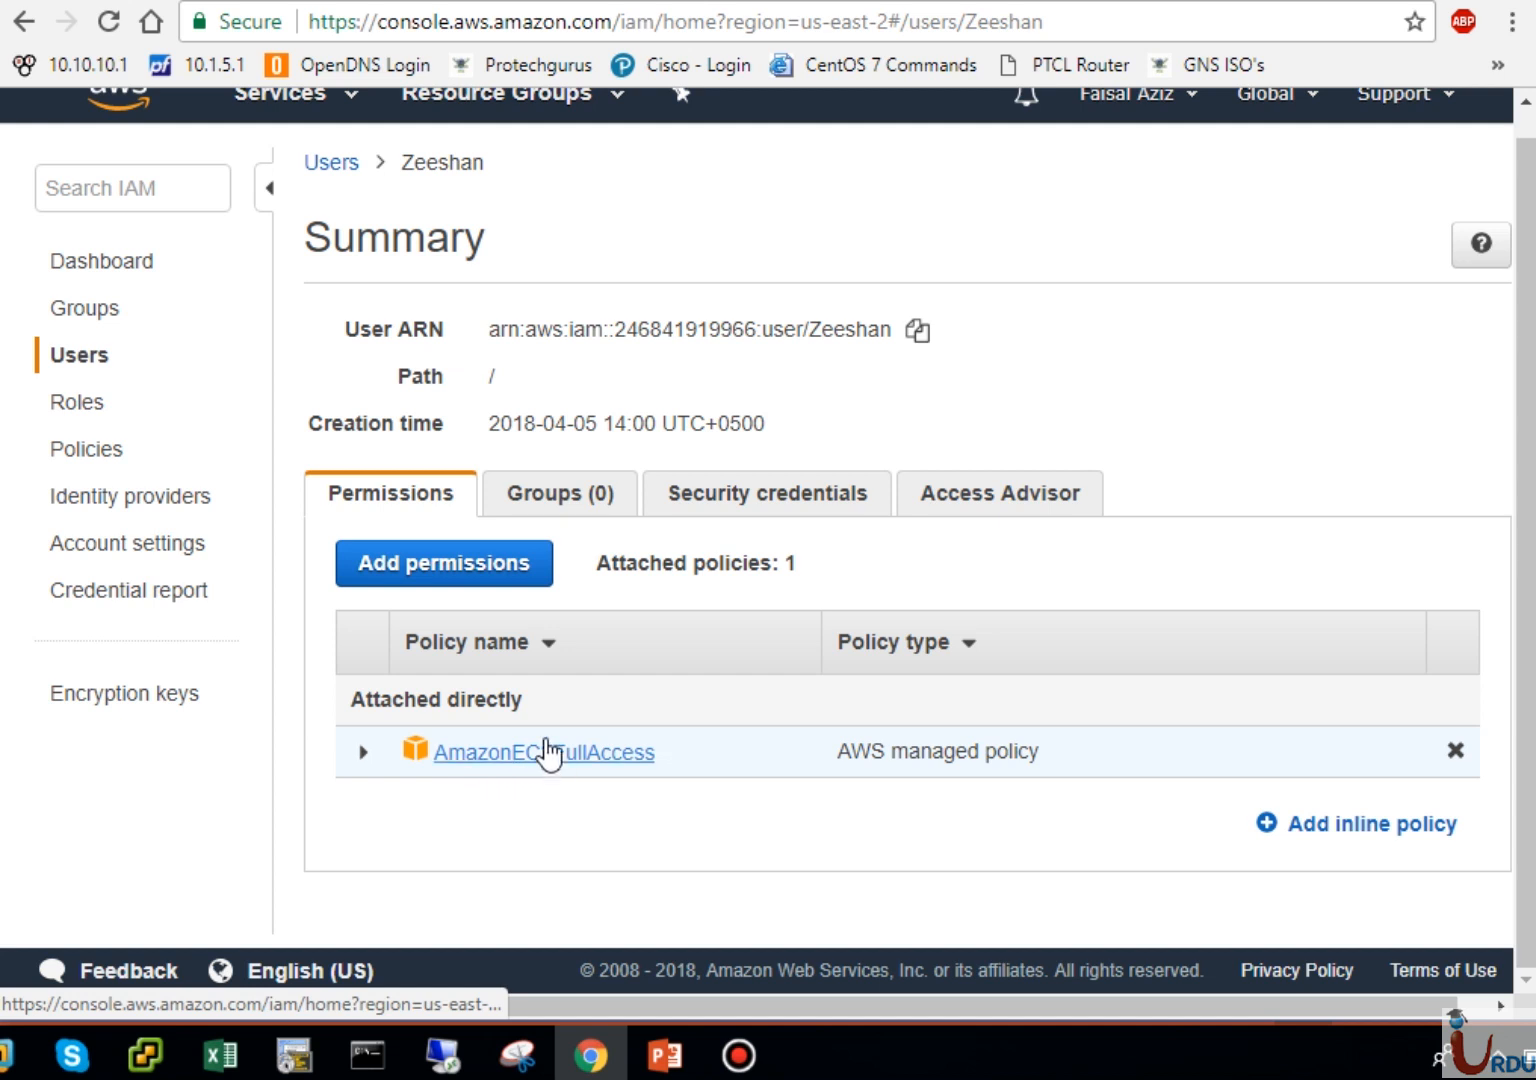
left_click(524, 506)
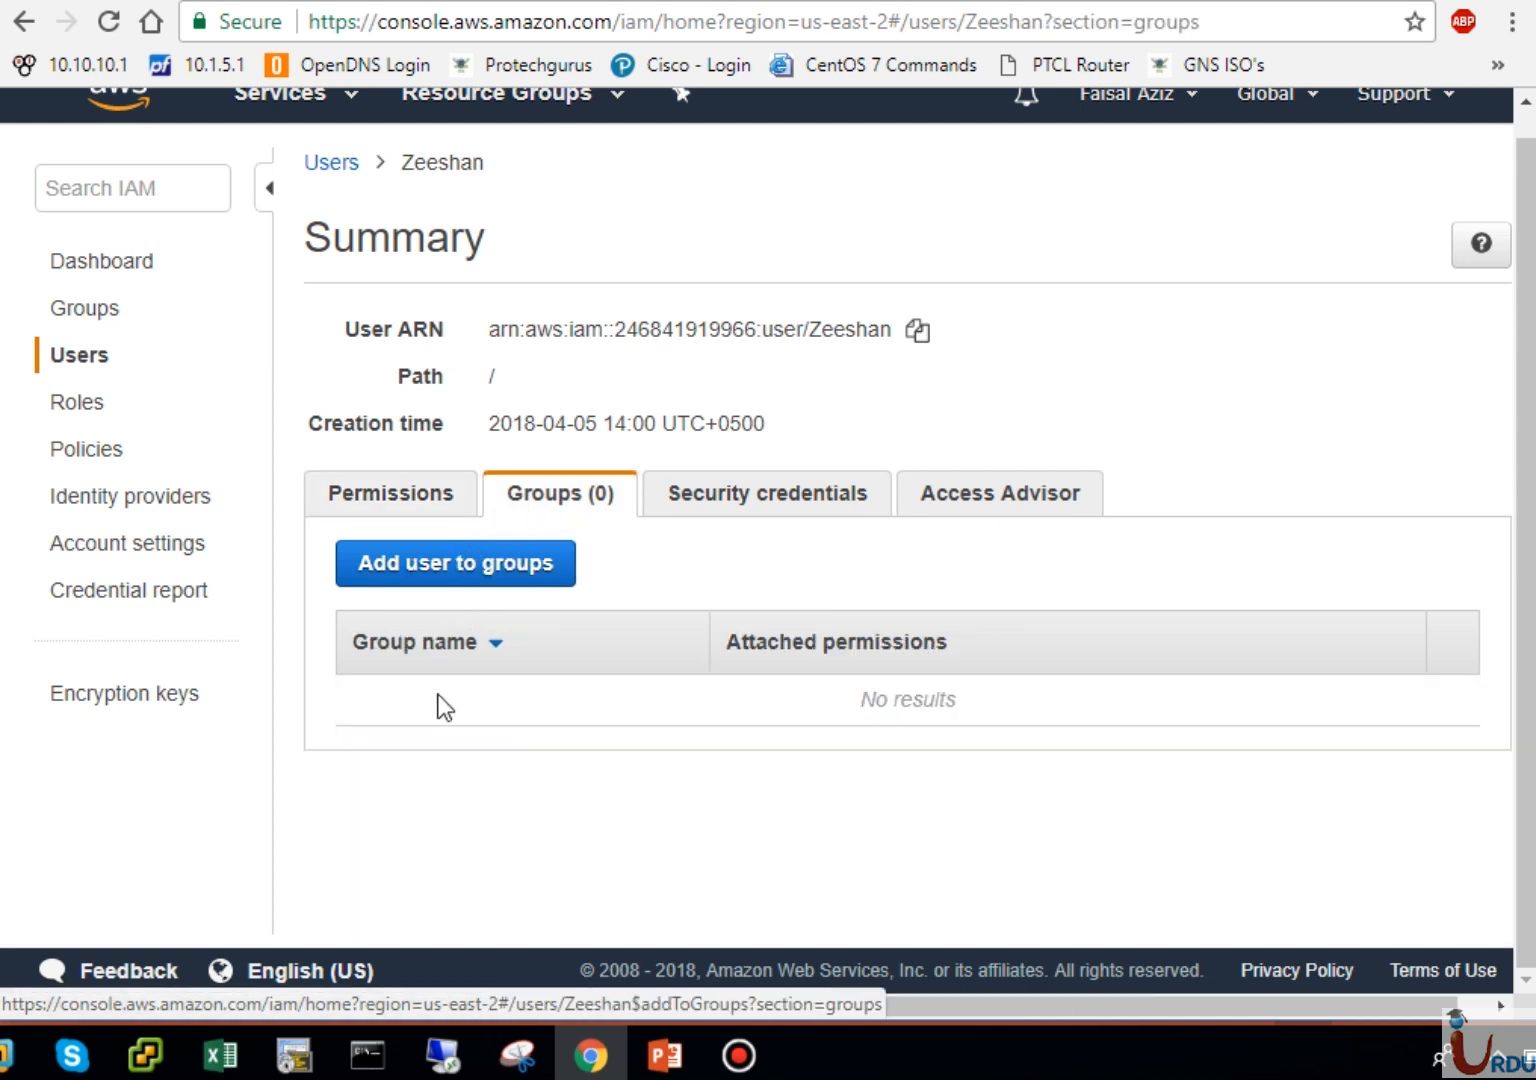
left_click(462, 565)
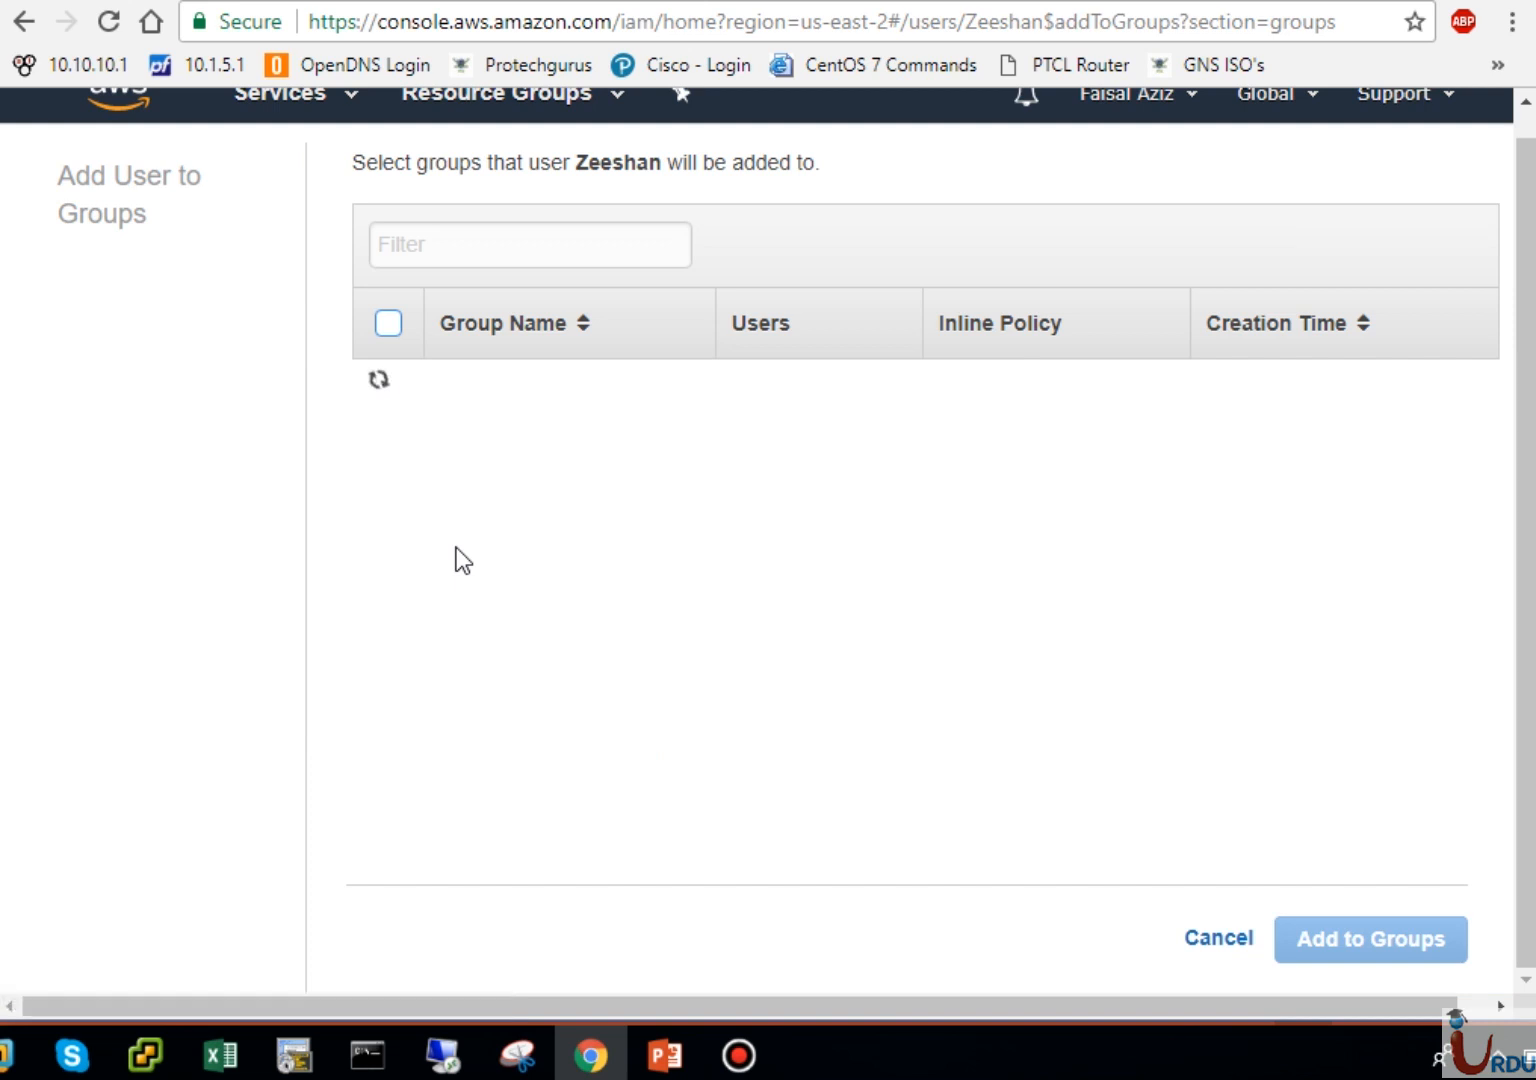
left_click(386, 386)
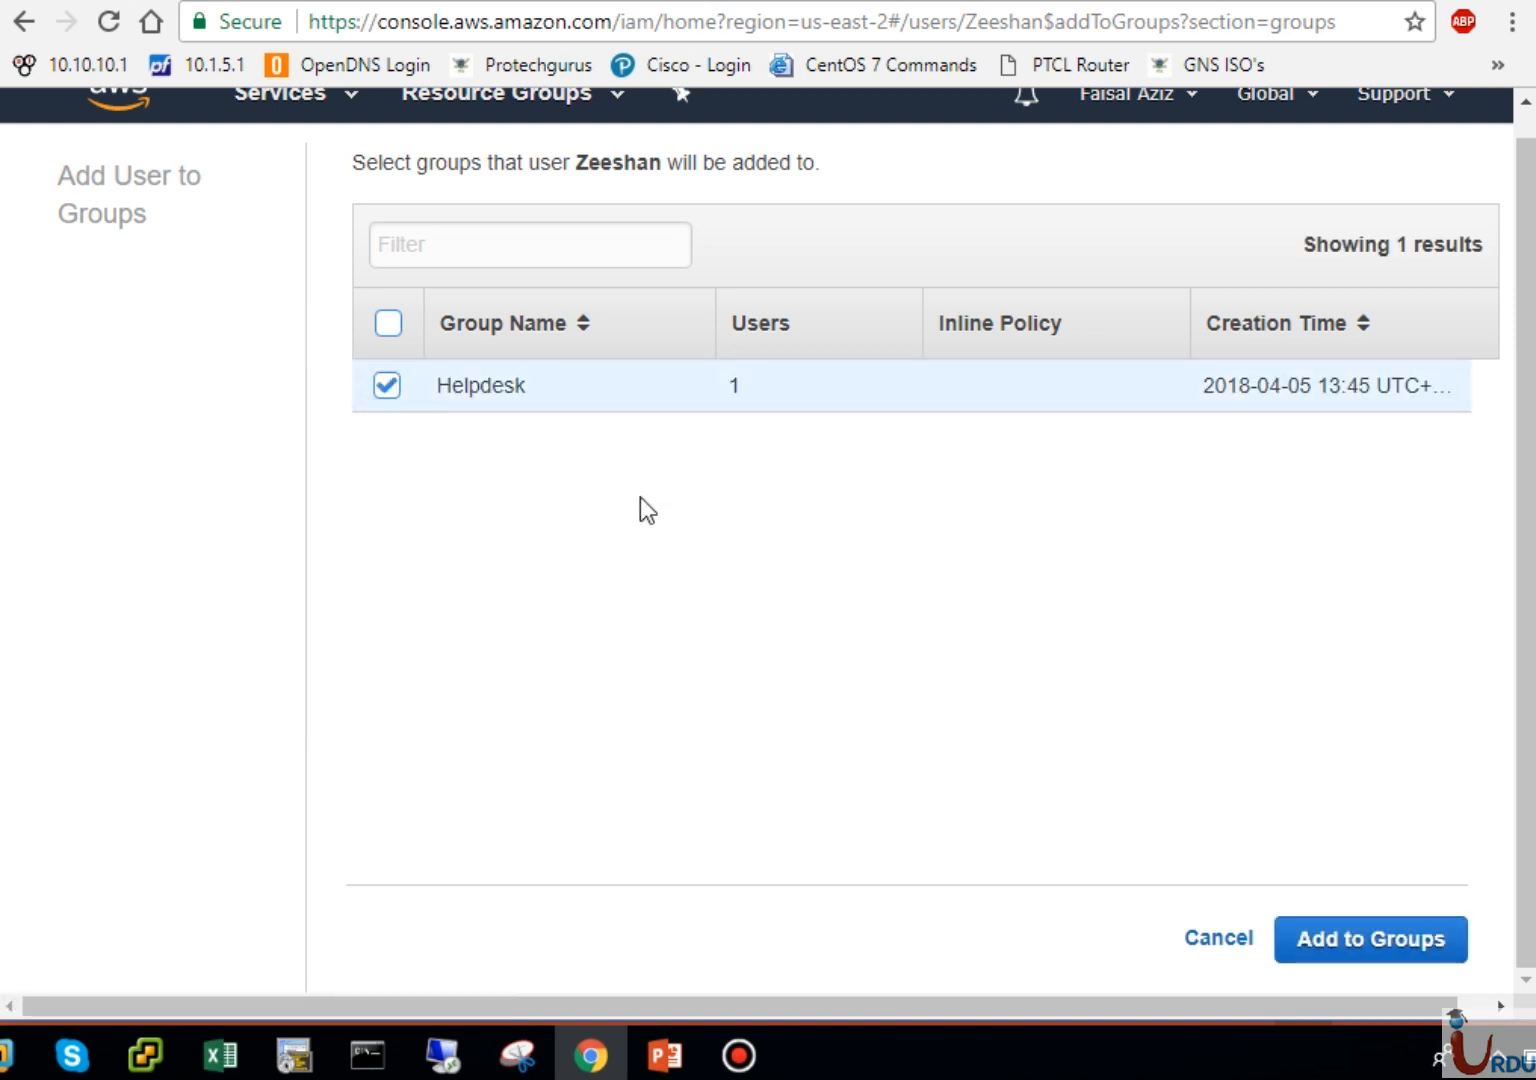
left_click(1314, 930)
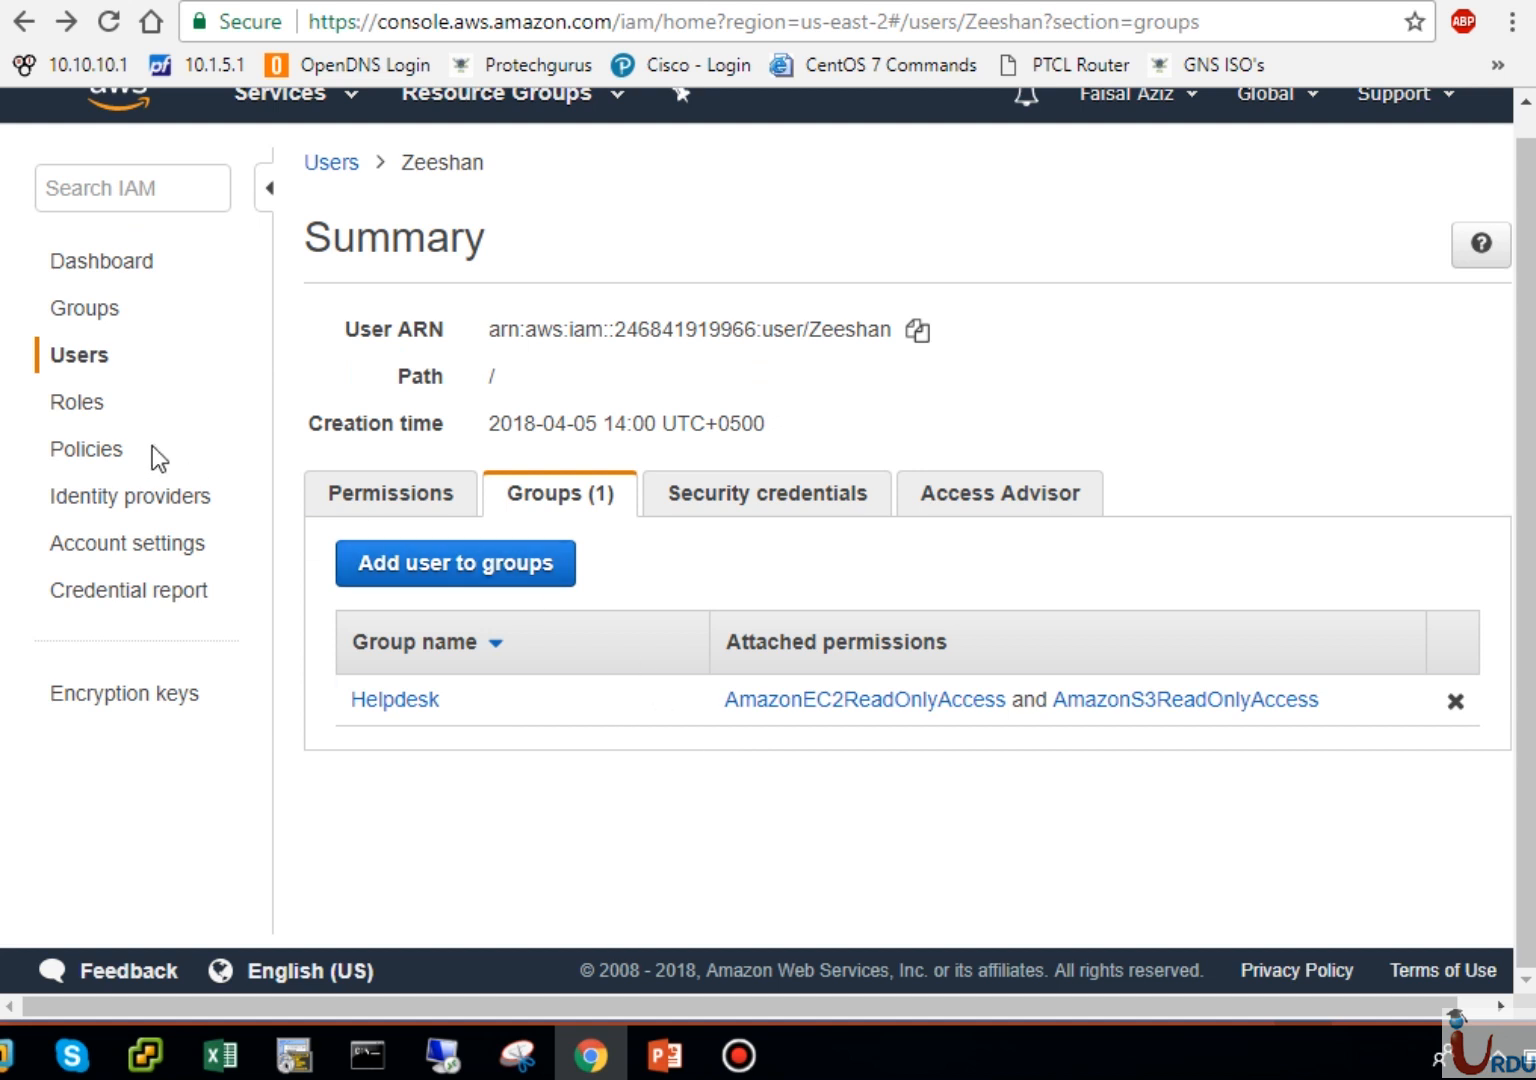
left_click(88, 362)
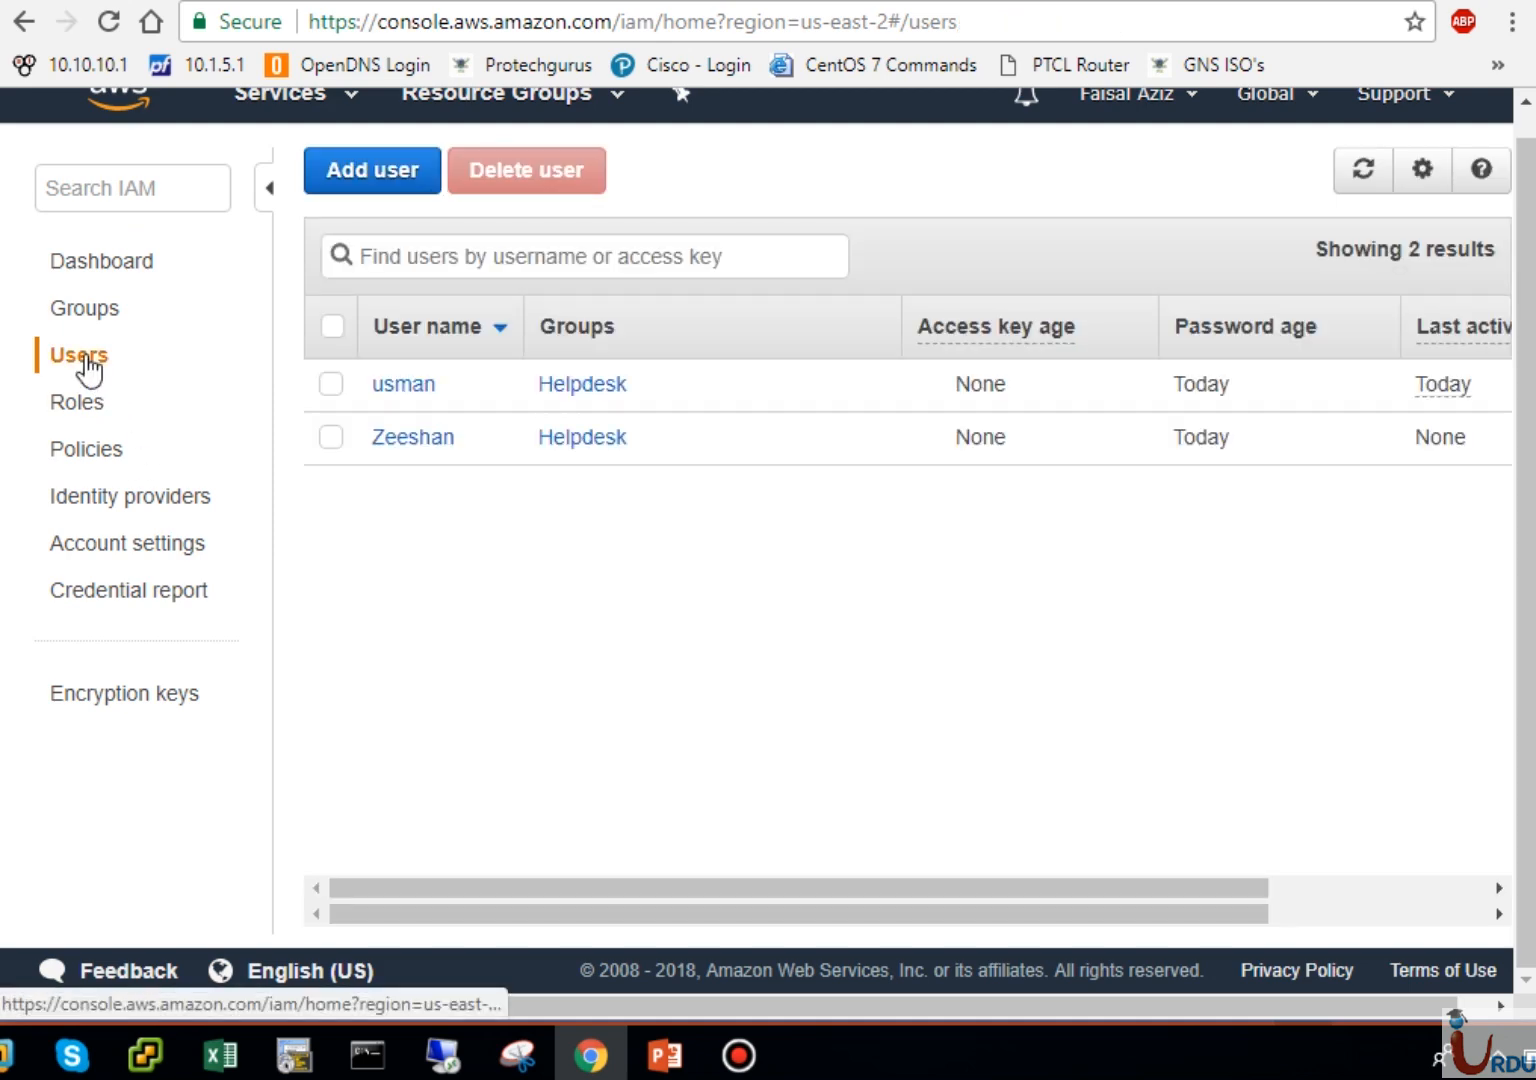
Step: Remove the same user from the Helpdesk group through the group-inherited AmazonEC2ReadOnlyAccess policy
left_click(398, 440)
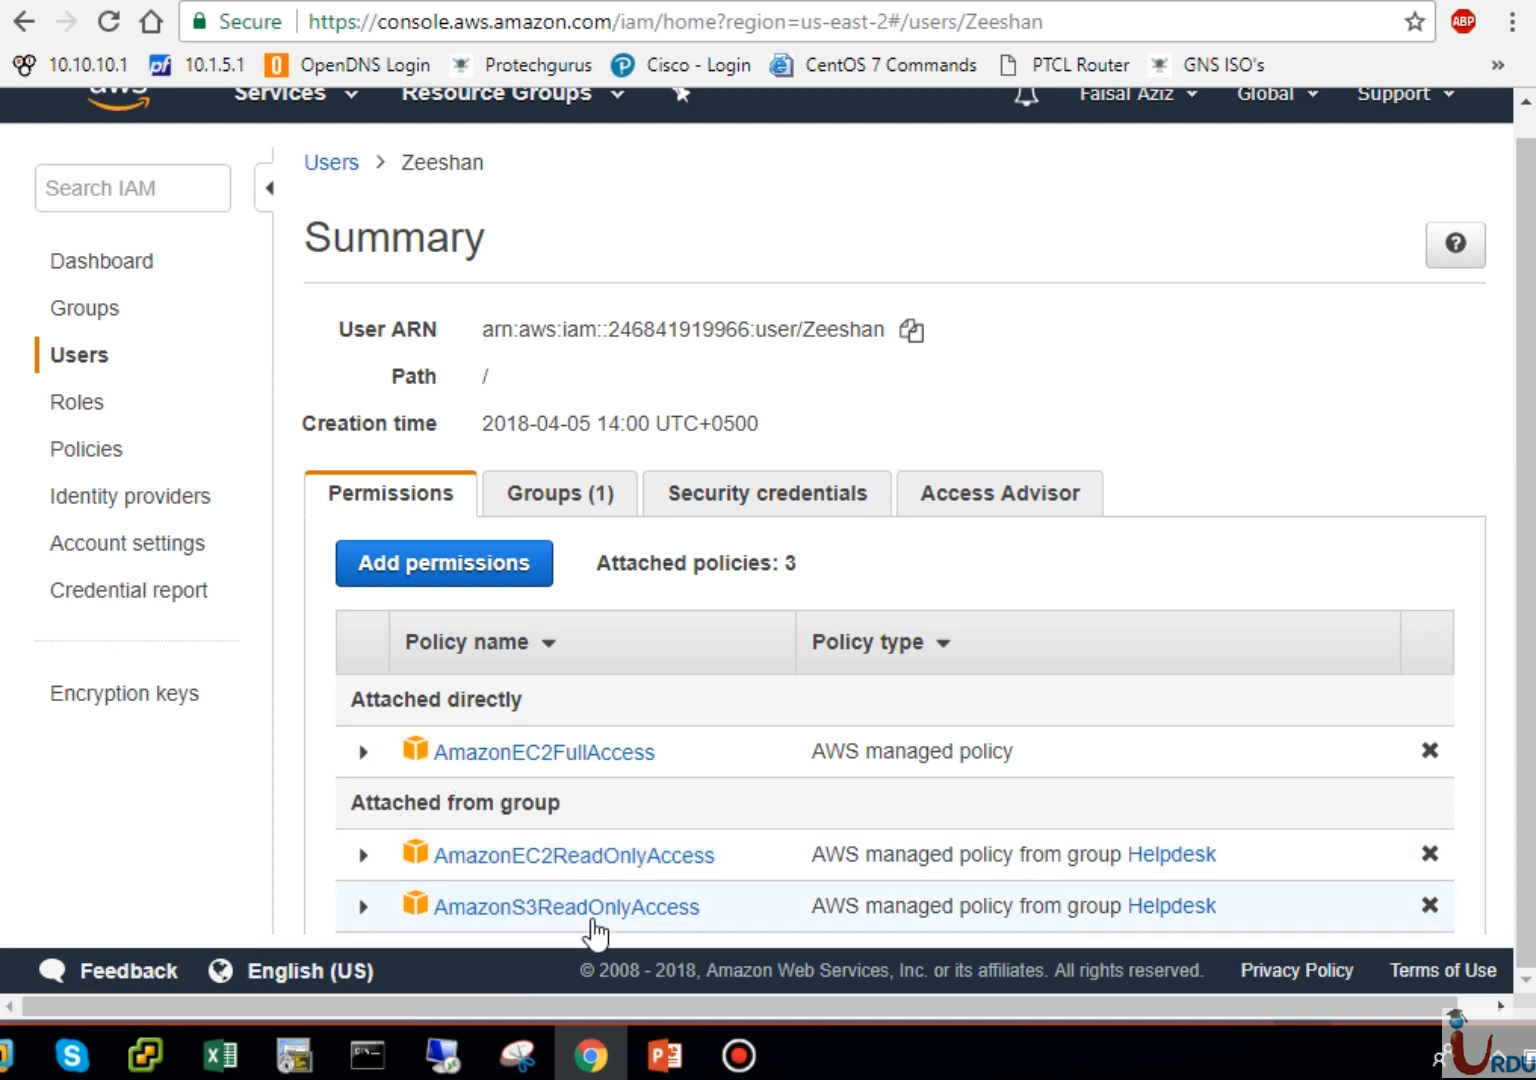
left_click(1430, 855)
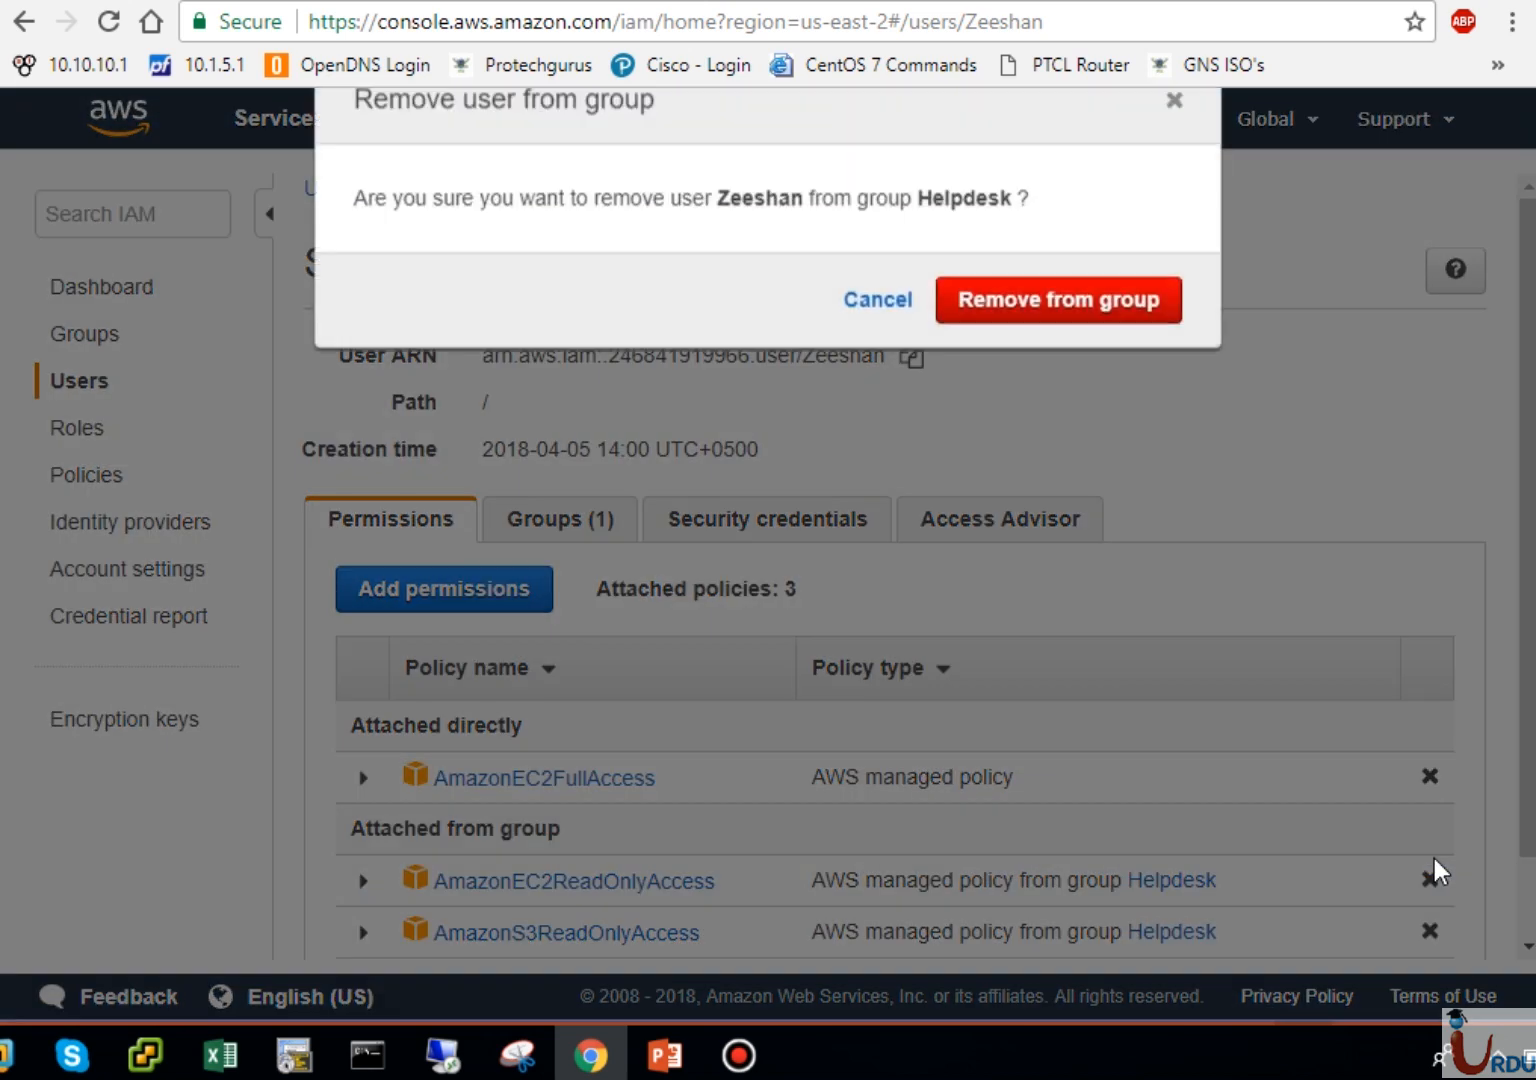
left_click(1060, 350)
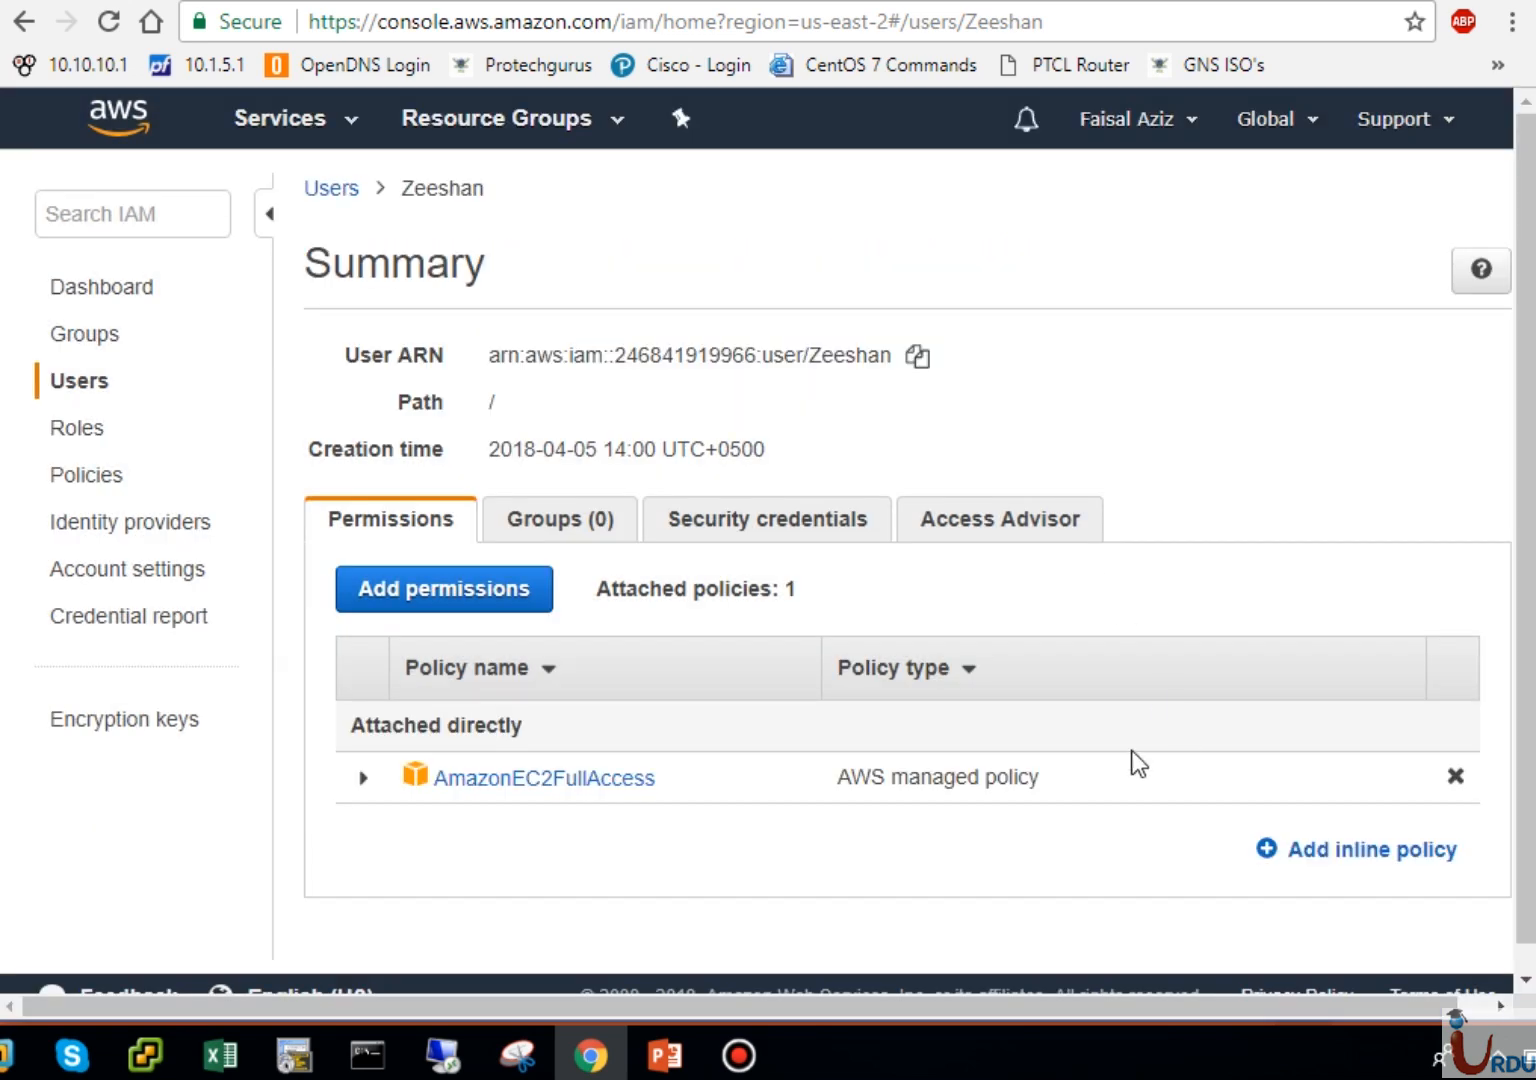
Step: Examine the user's AmazonEC2FullAccess policy document, group membership, security credentials and Access Advisor details
left_click(362, 783)
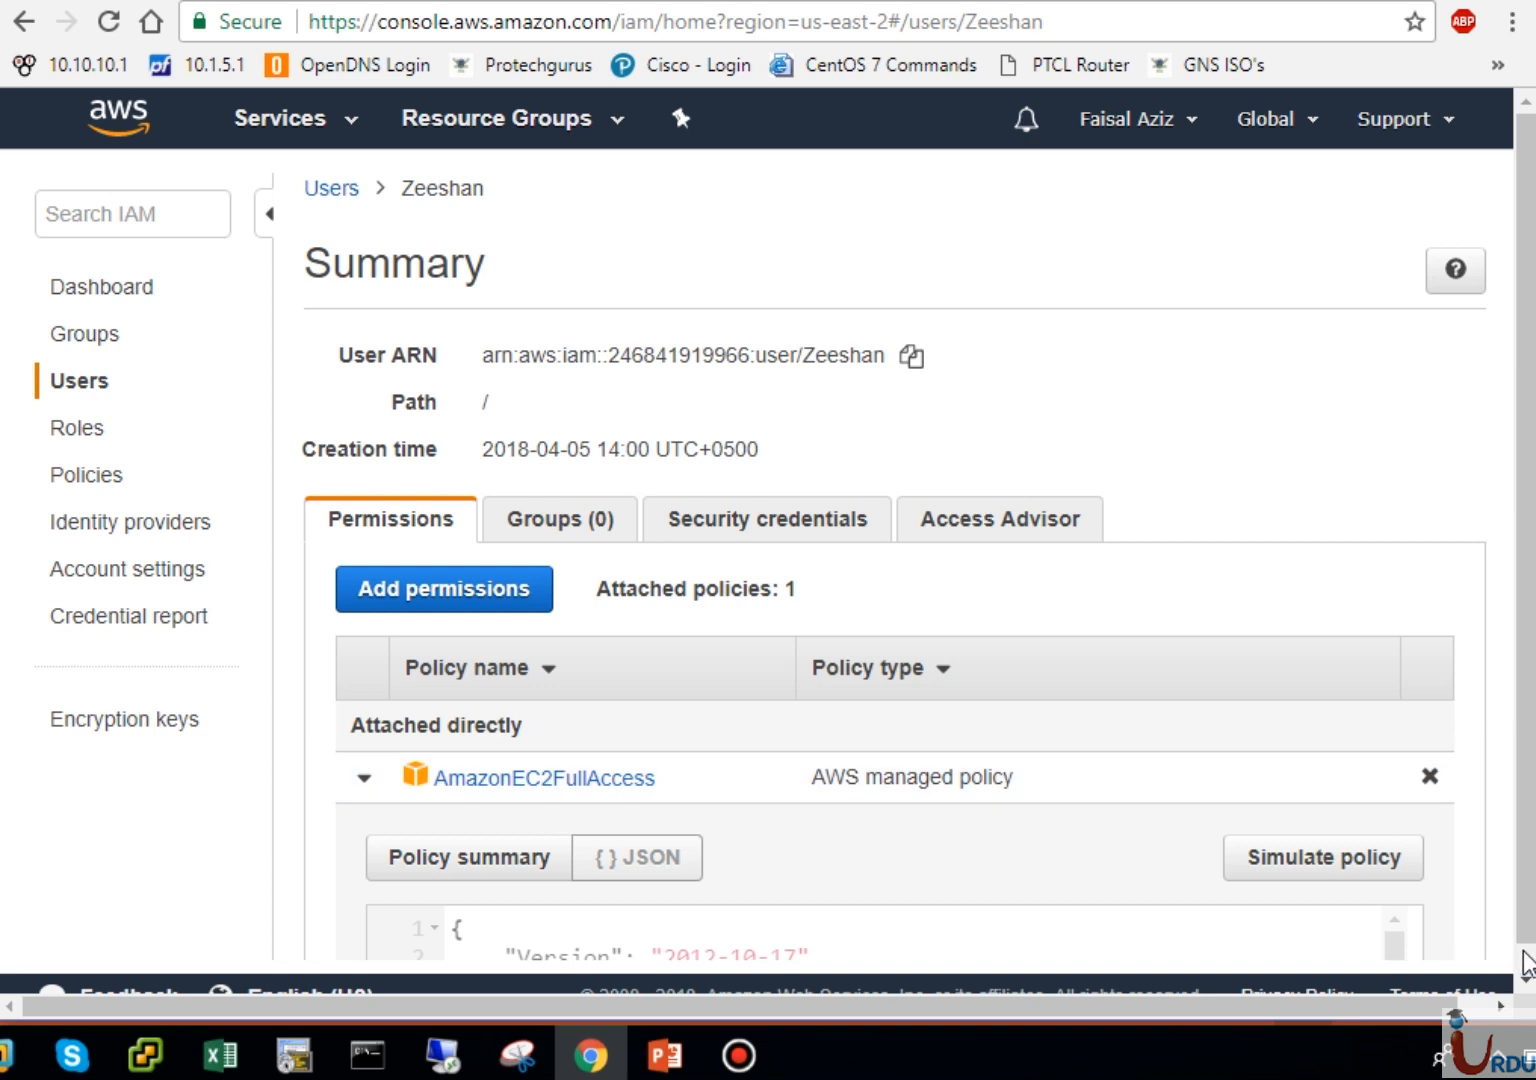
left_click(365, 782)
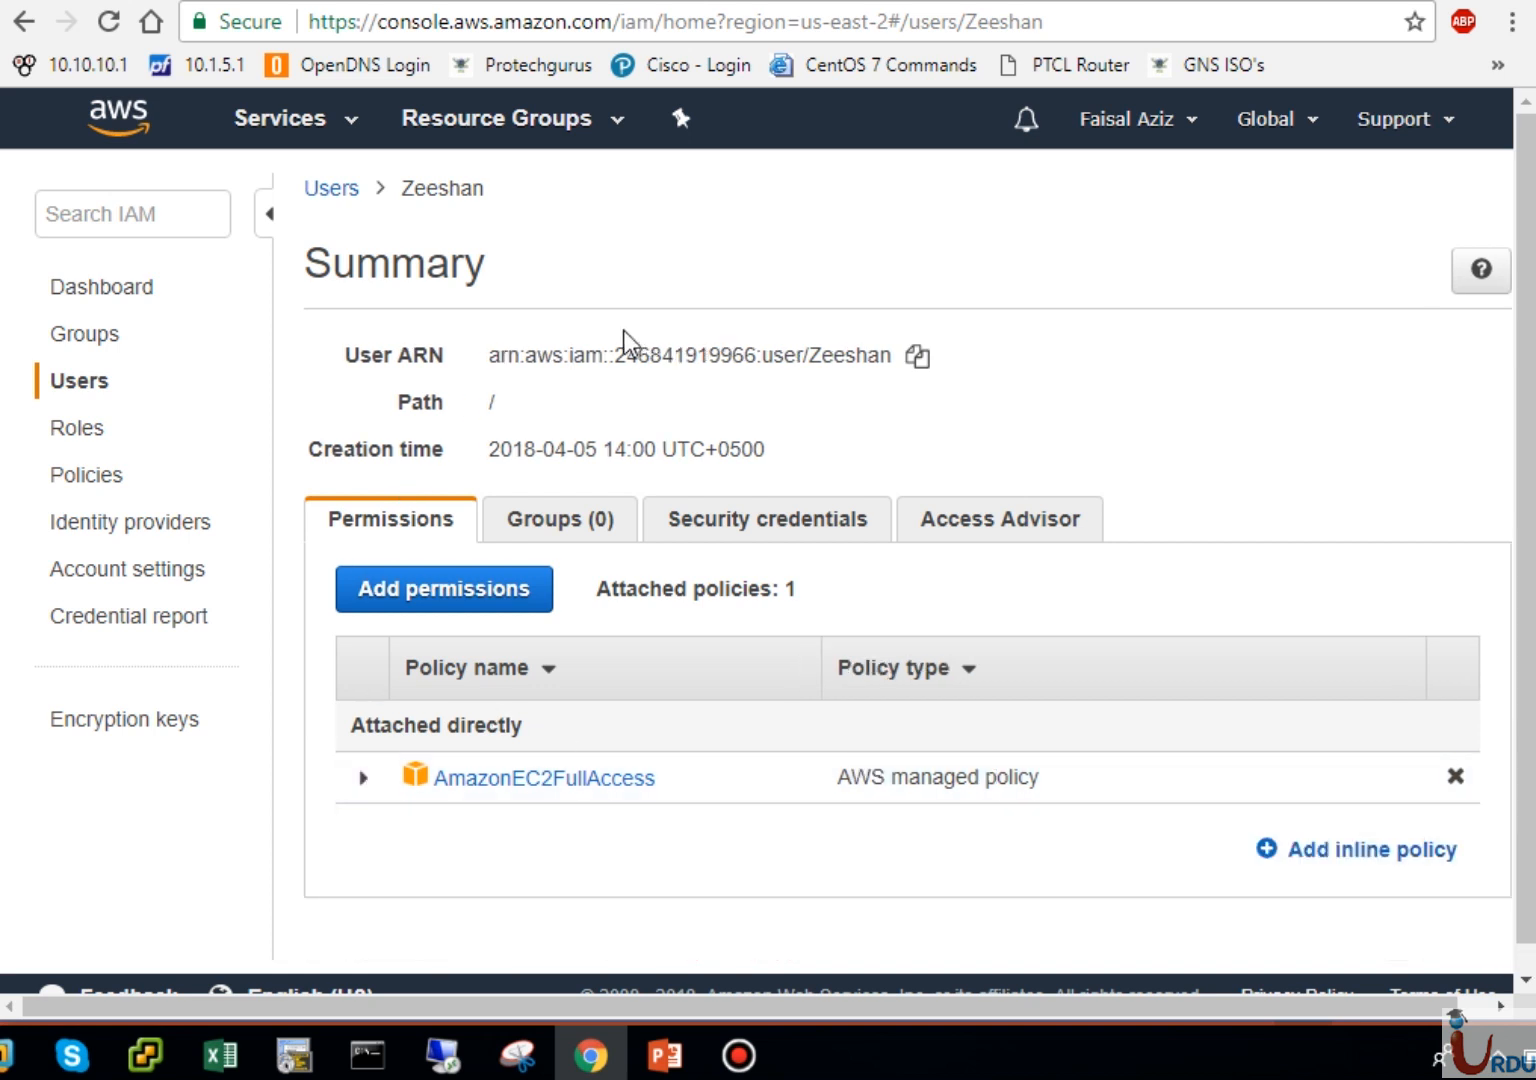
left_click(578, 544)
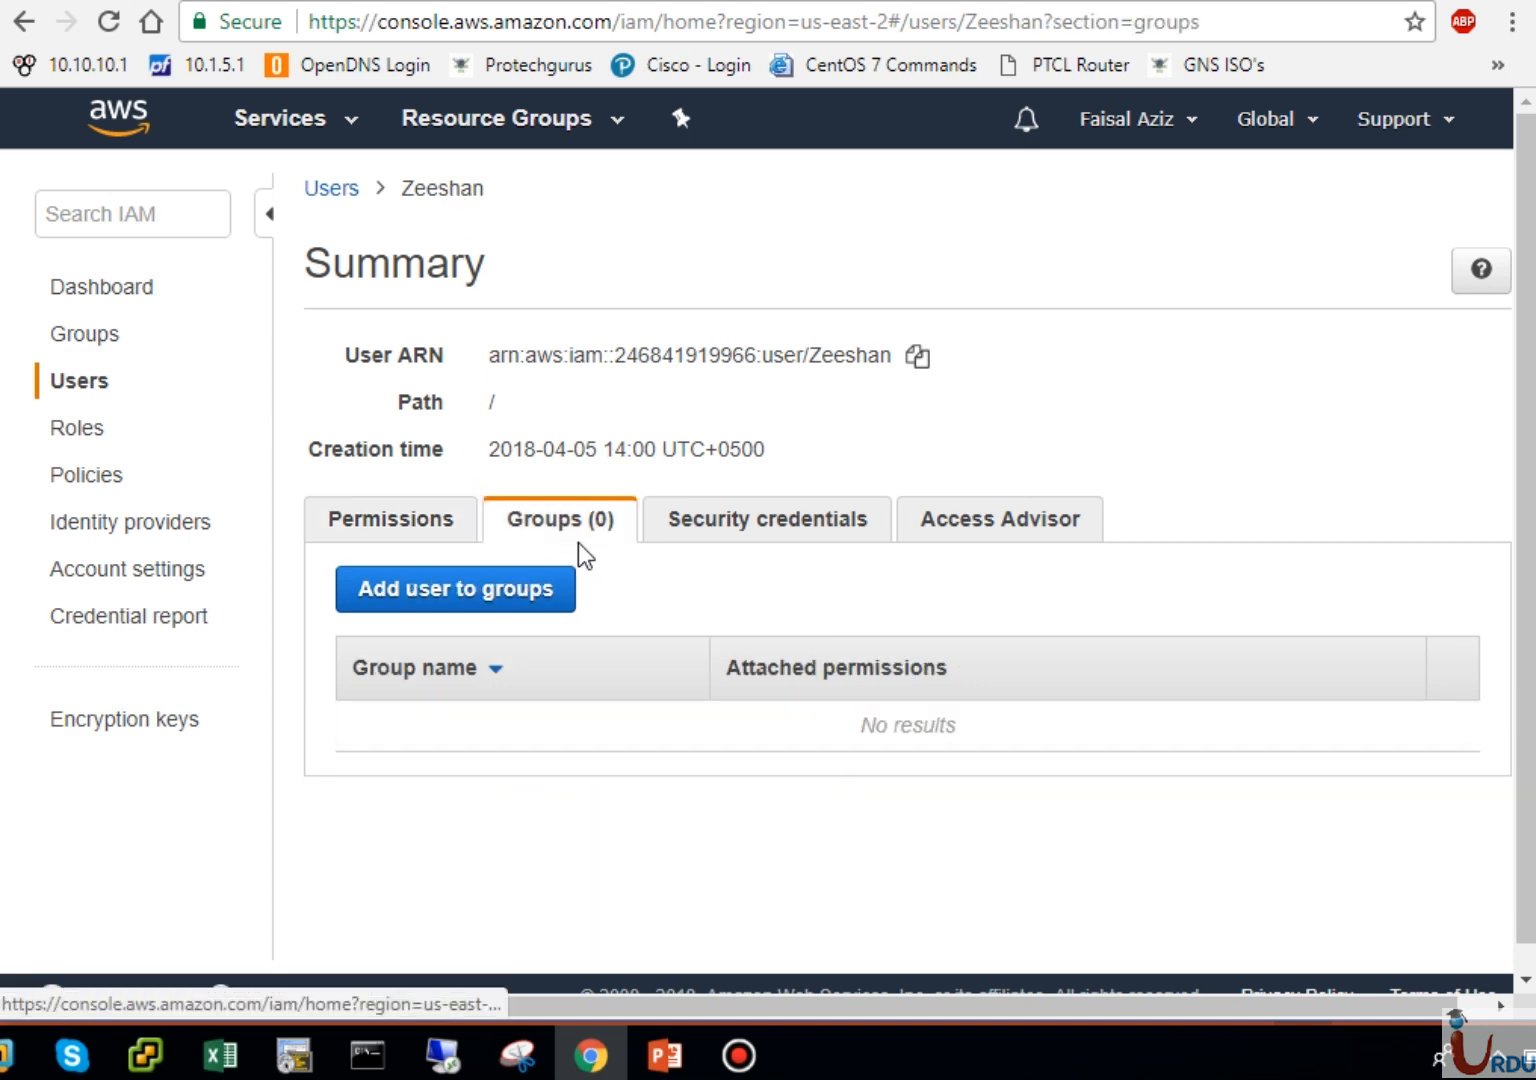
left_click(730, 520)
left_click(952, 538)
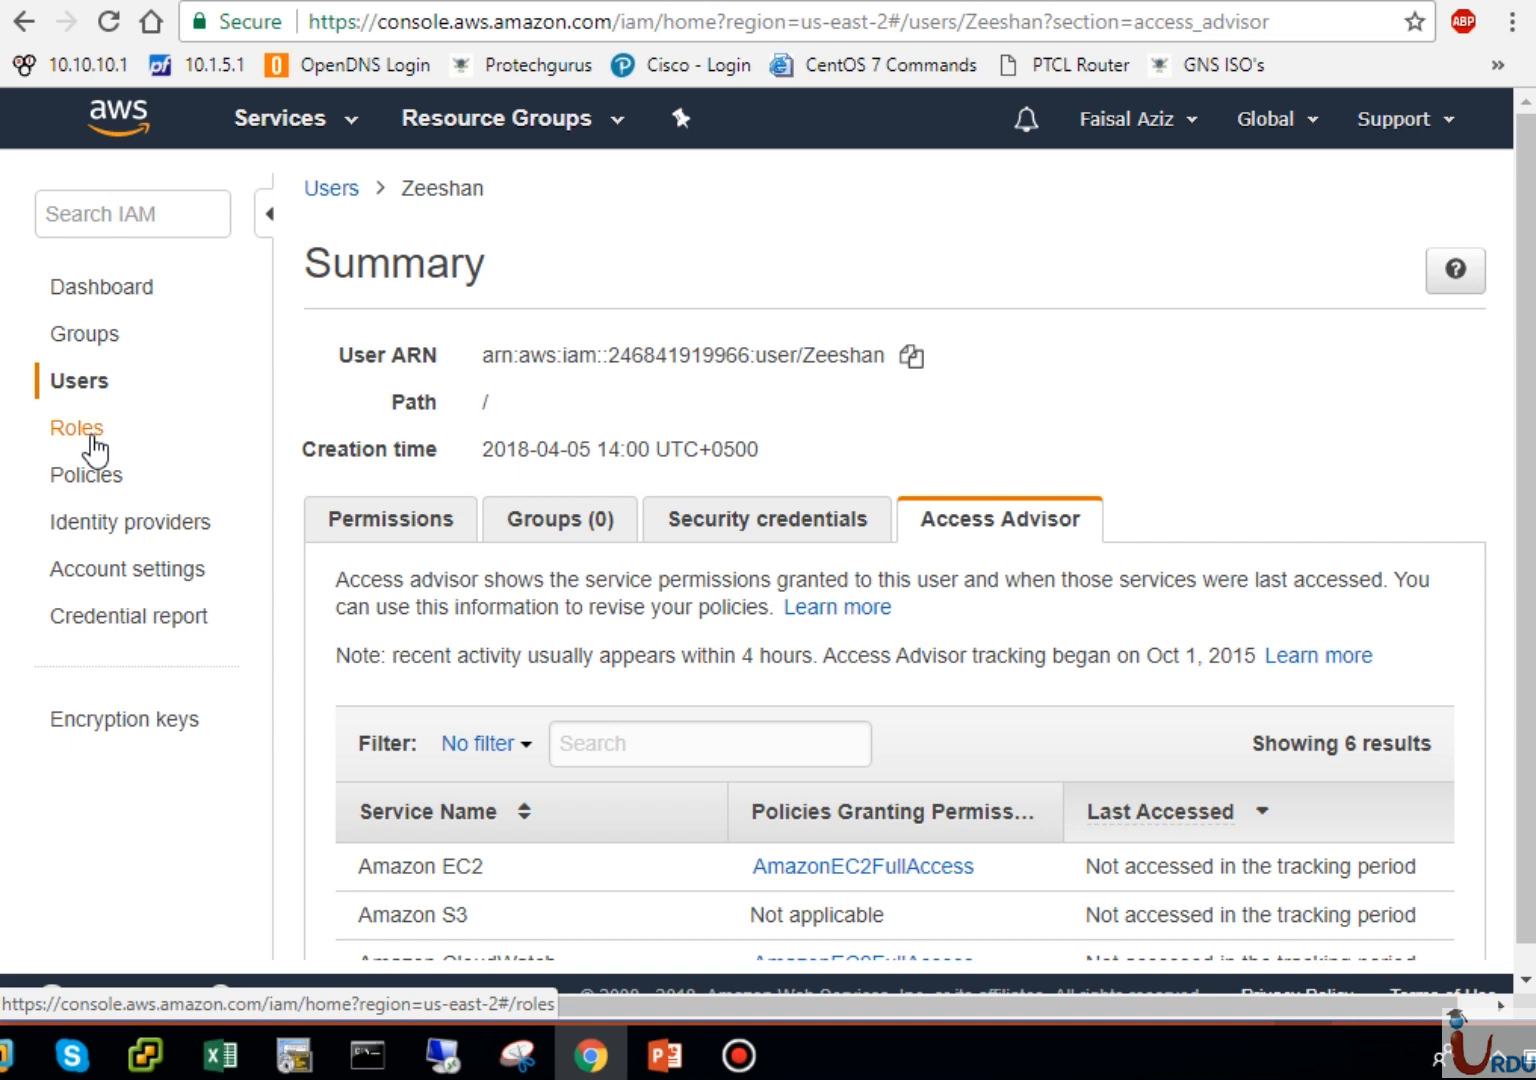
Step: Examine the JSON document and description of the AdministratorAccess policy, and return to the full policies list
left_click(93, 480)
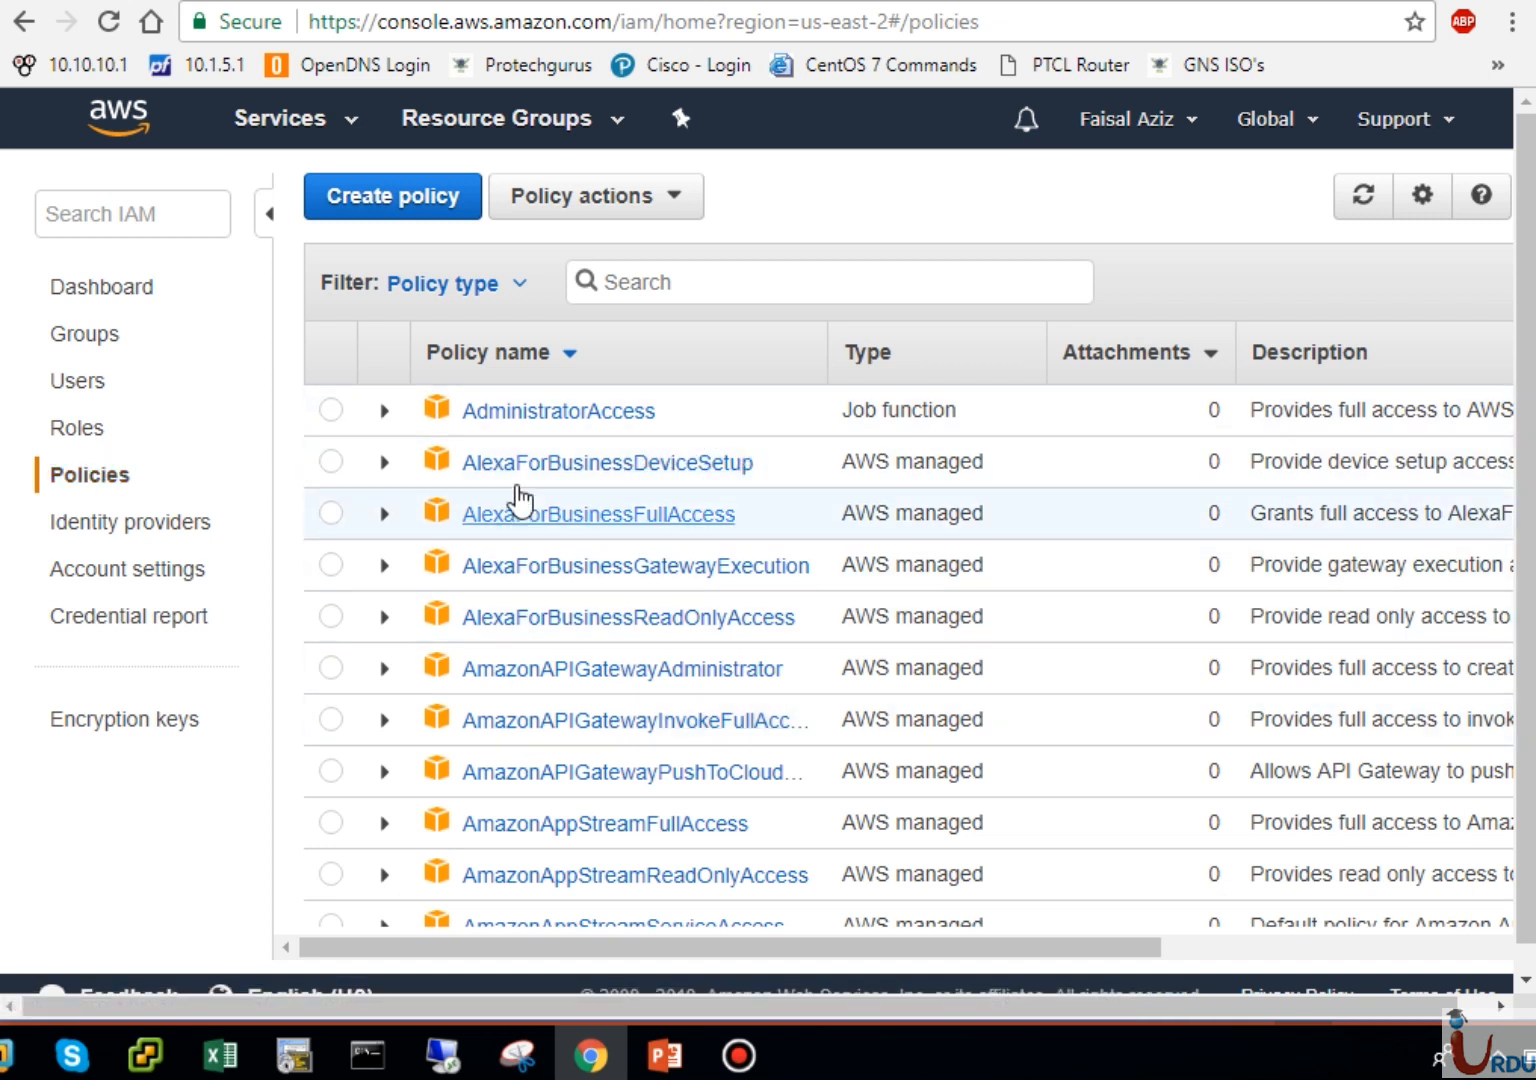
left_click(394, 424)
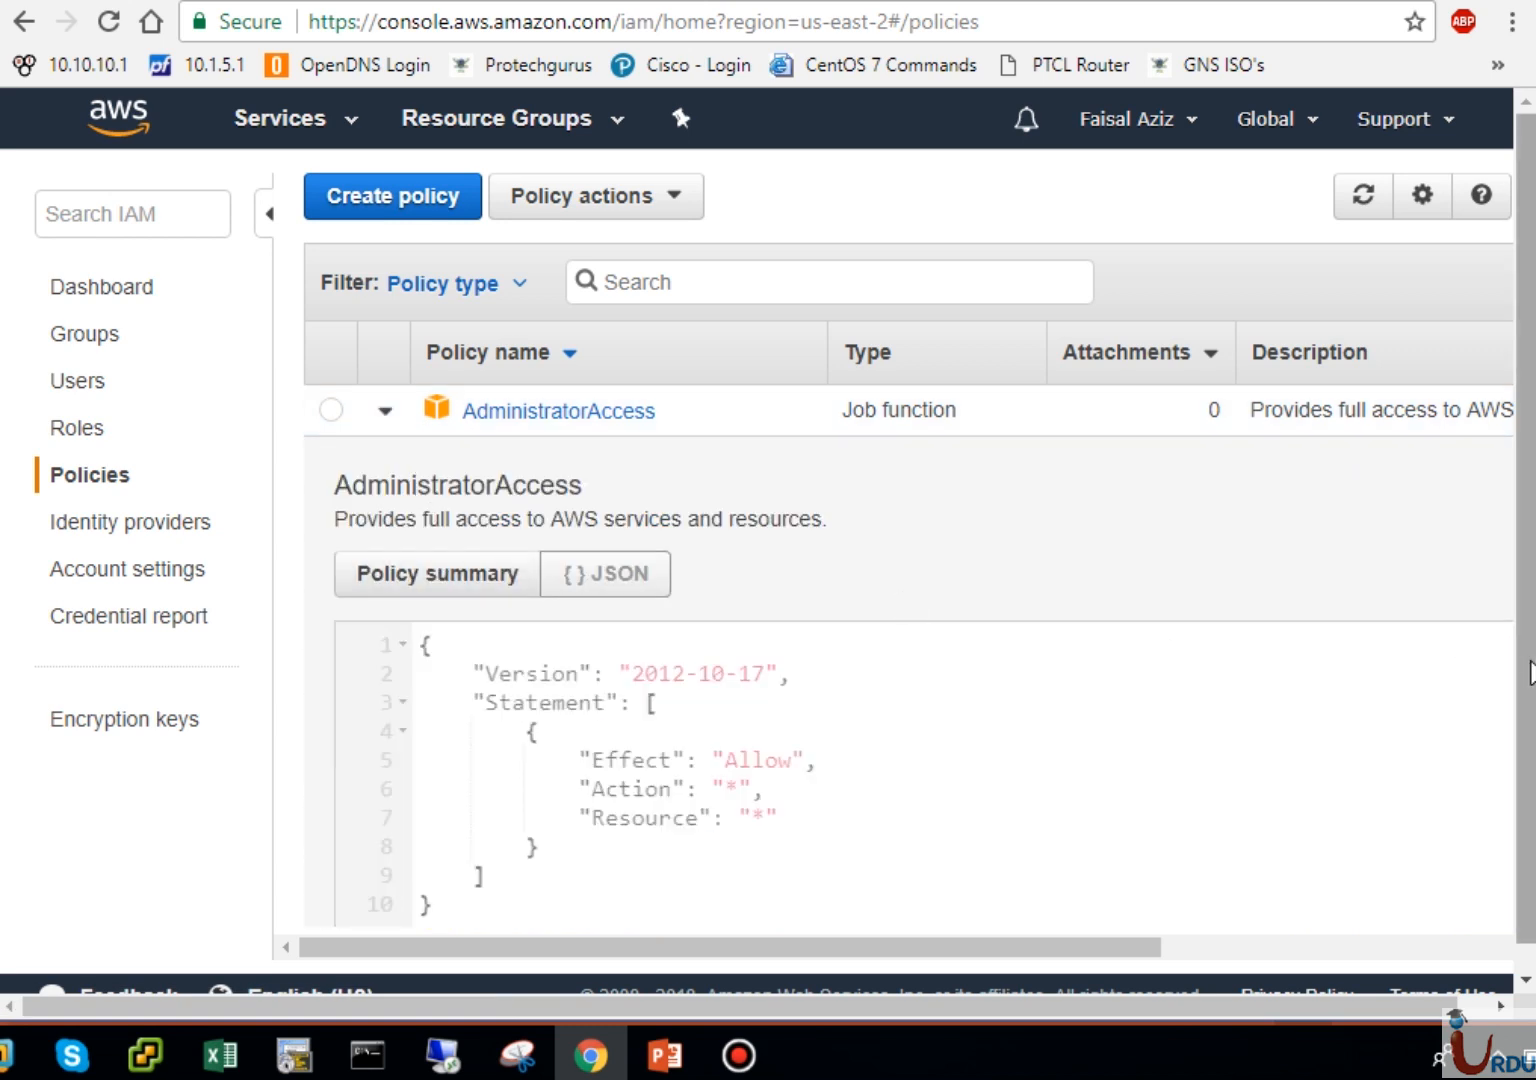
scroll(1530, 778, "down", 1)
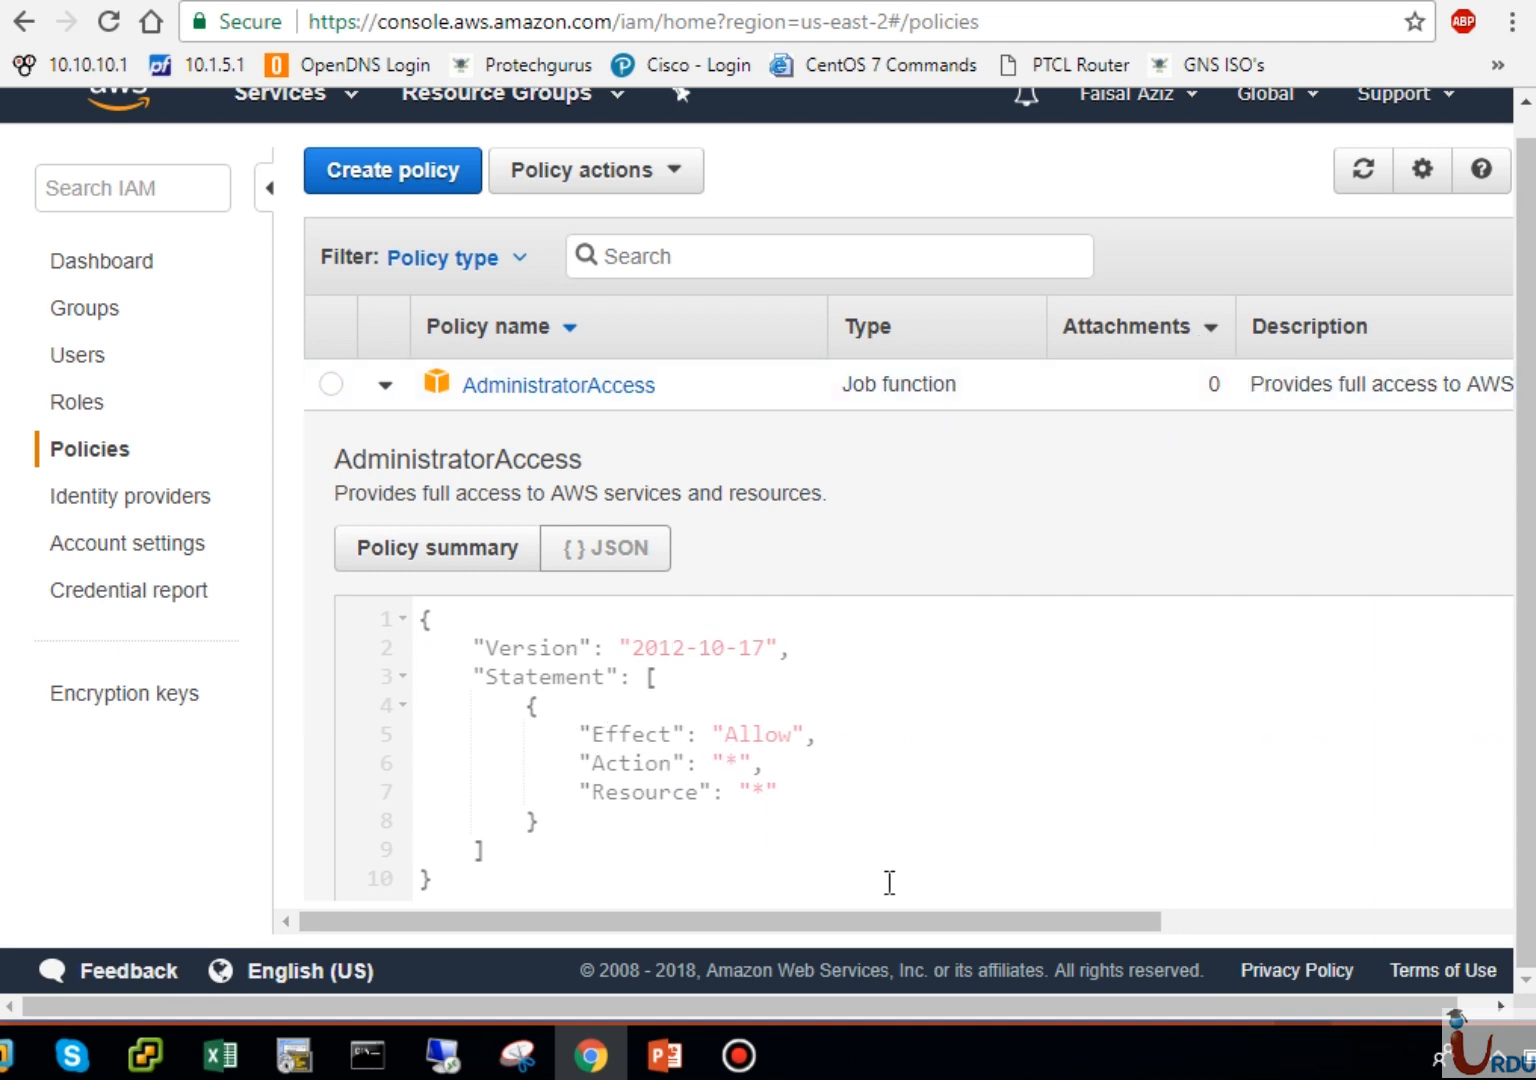
left_click_drag(885, 916, 1251, 930)
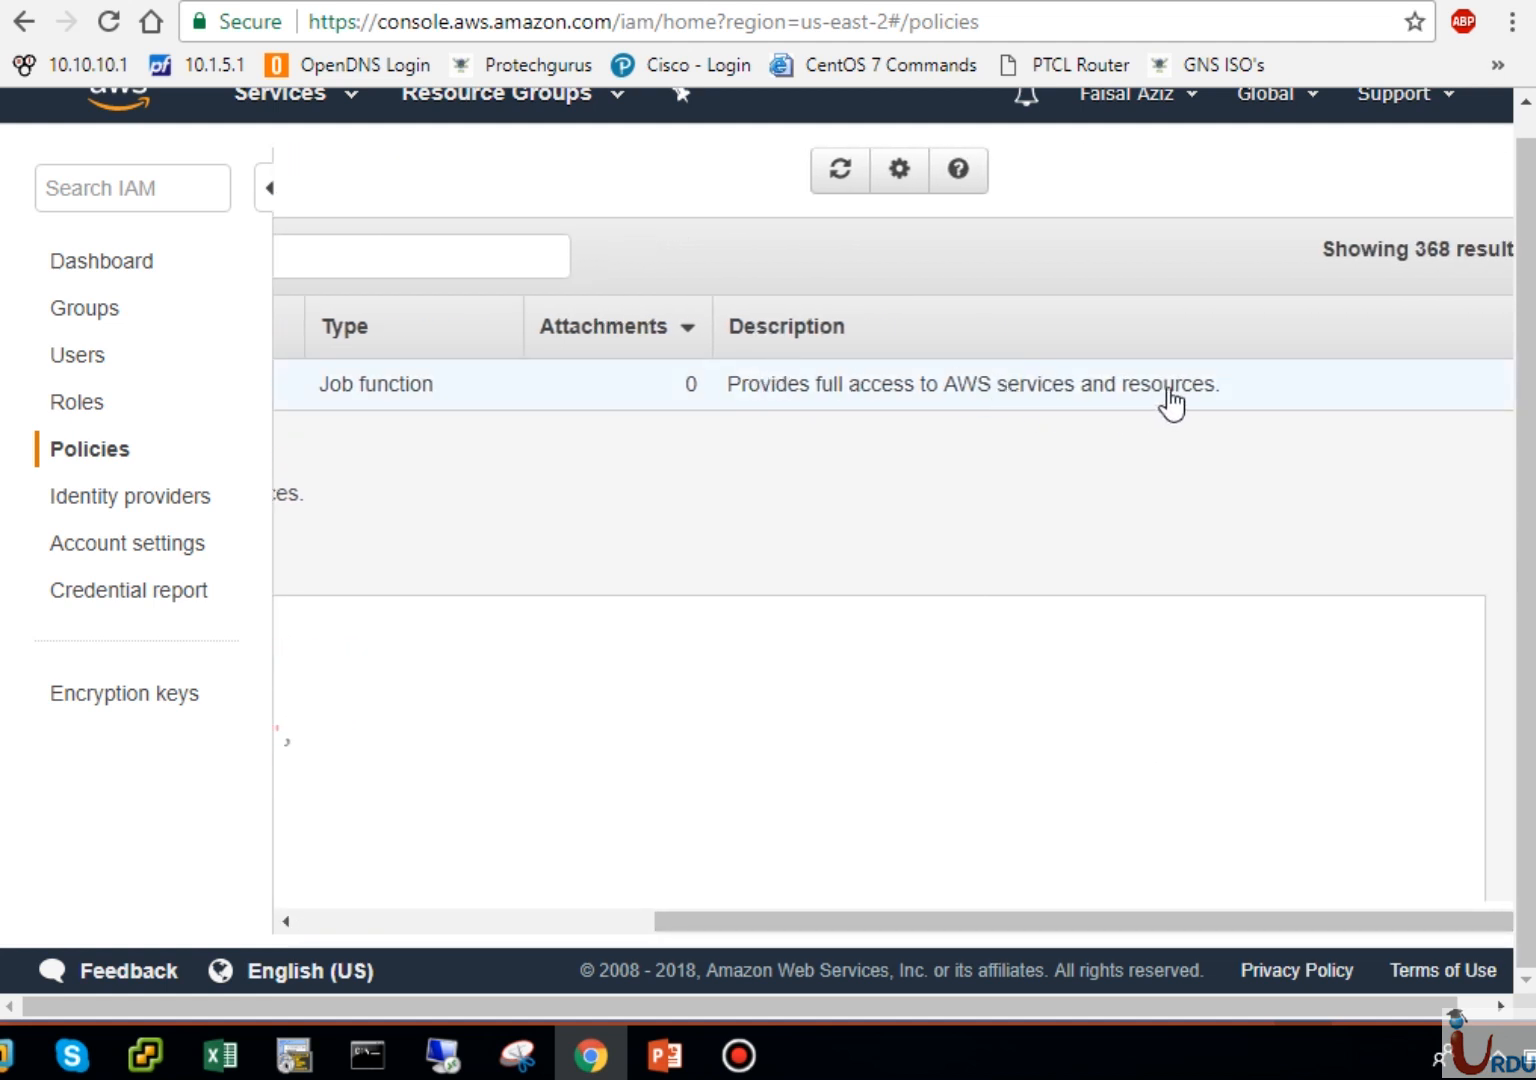
left_click(514, 920)
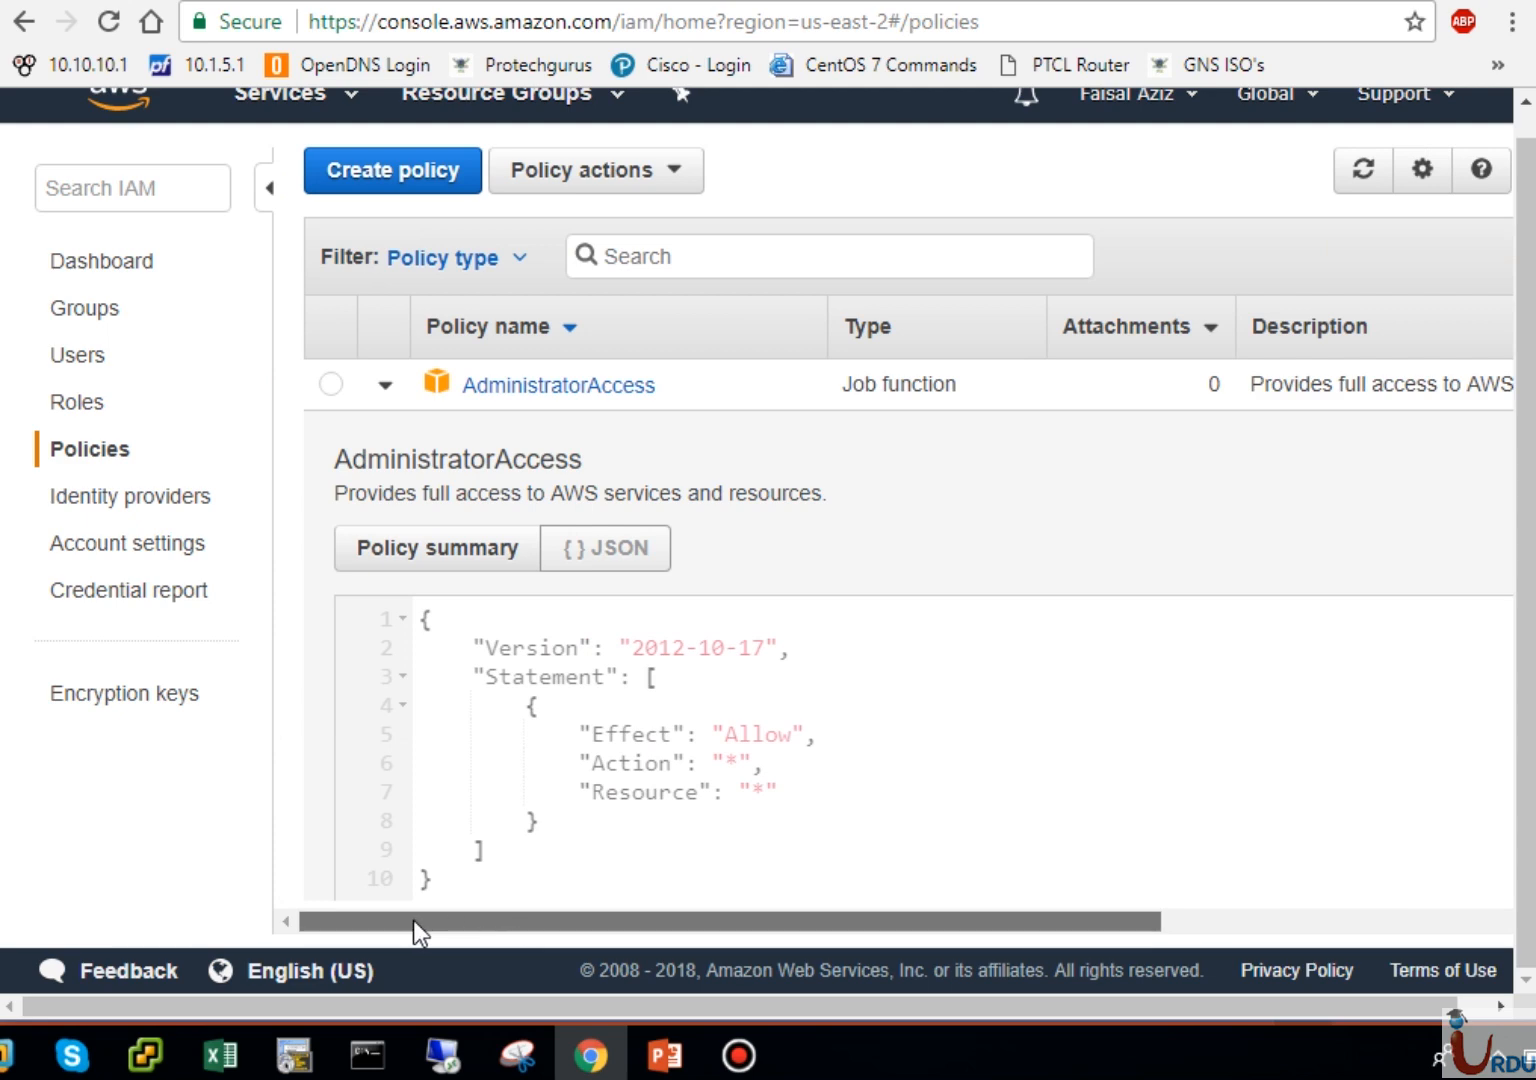
left_click(104, 465)
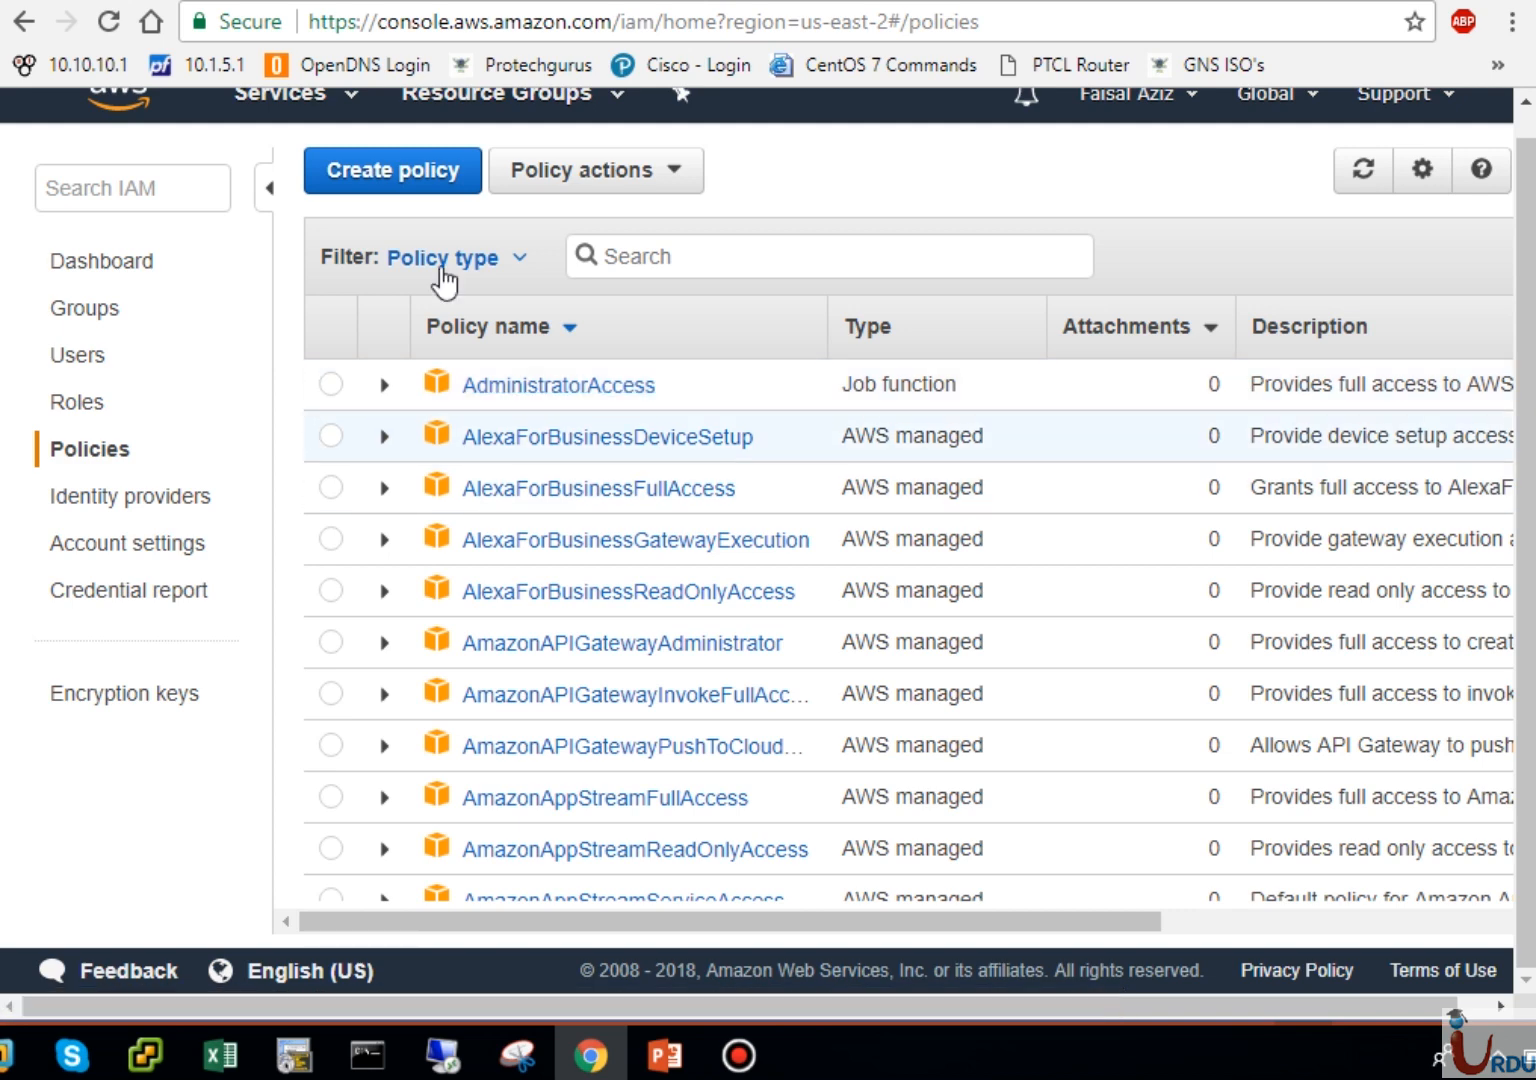
Step: Look over the visual editor for creating a new policy and return to the policies list without creating one
left_click(428, 180)
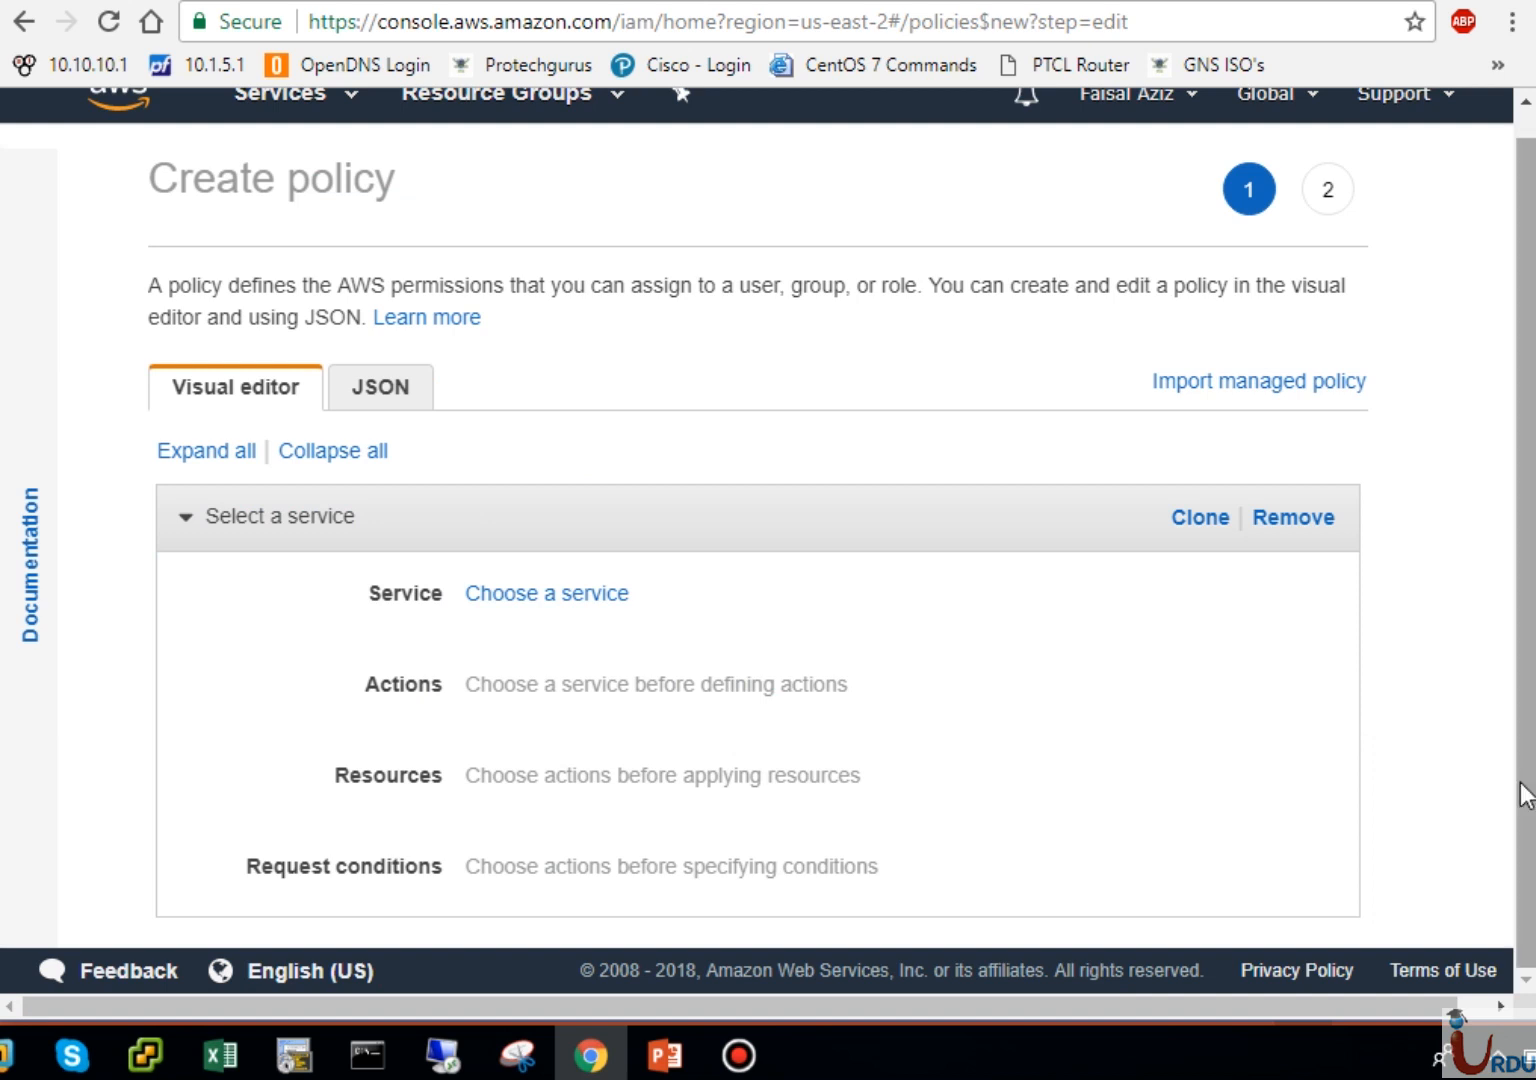
left_click_drag(1520, 783, 1519, 514)
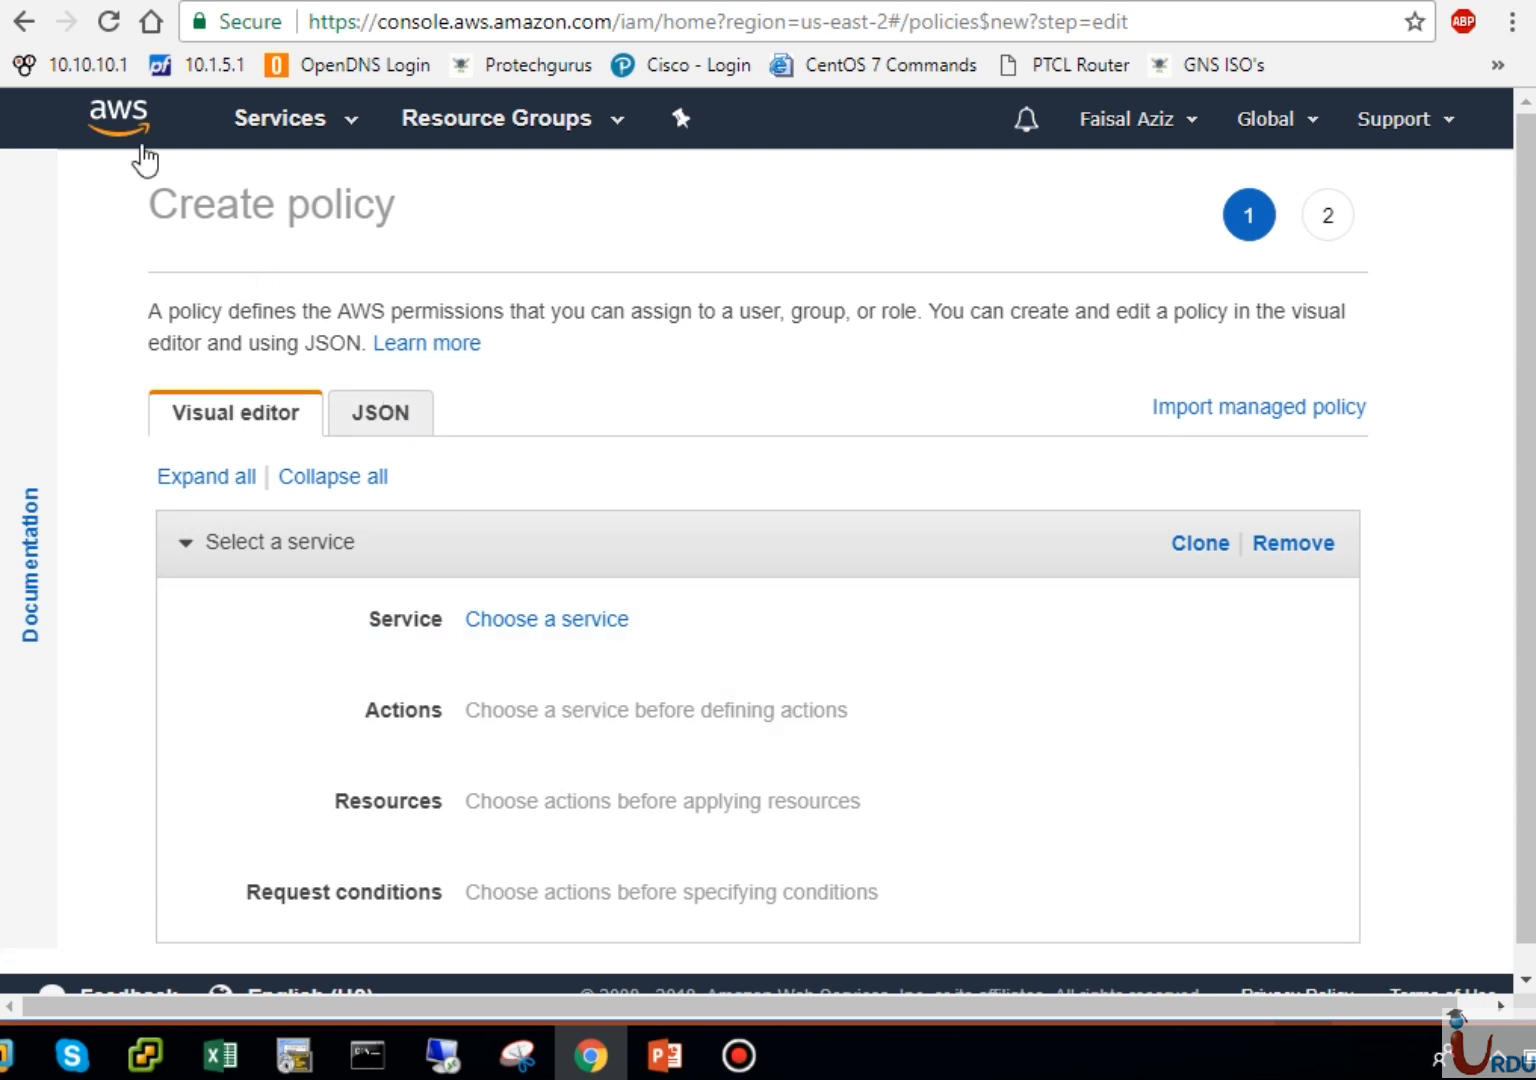
left_click(25, 23)
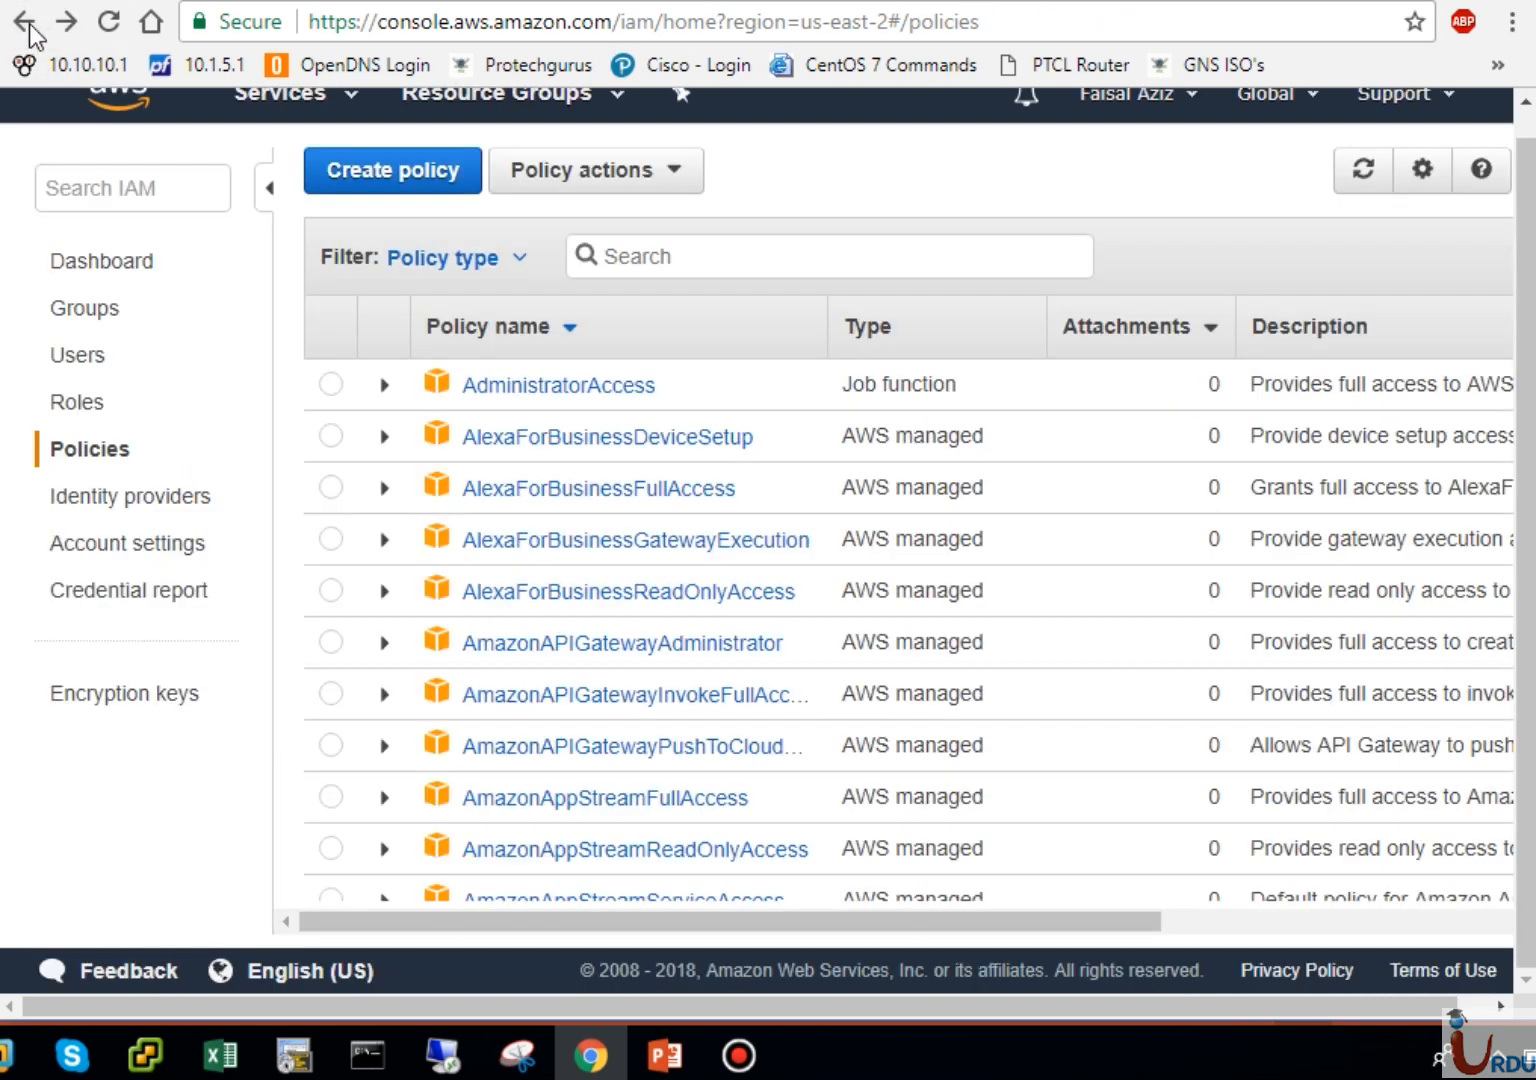
Step: Browse the AWS managed policies and their descriptions, from AdministratorAccess through the Amazon Inspector policies
left_click_drag(1130, 915, 1528, 914)
left_click_drag(1432, 916, 884, 874)
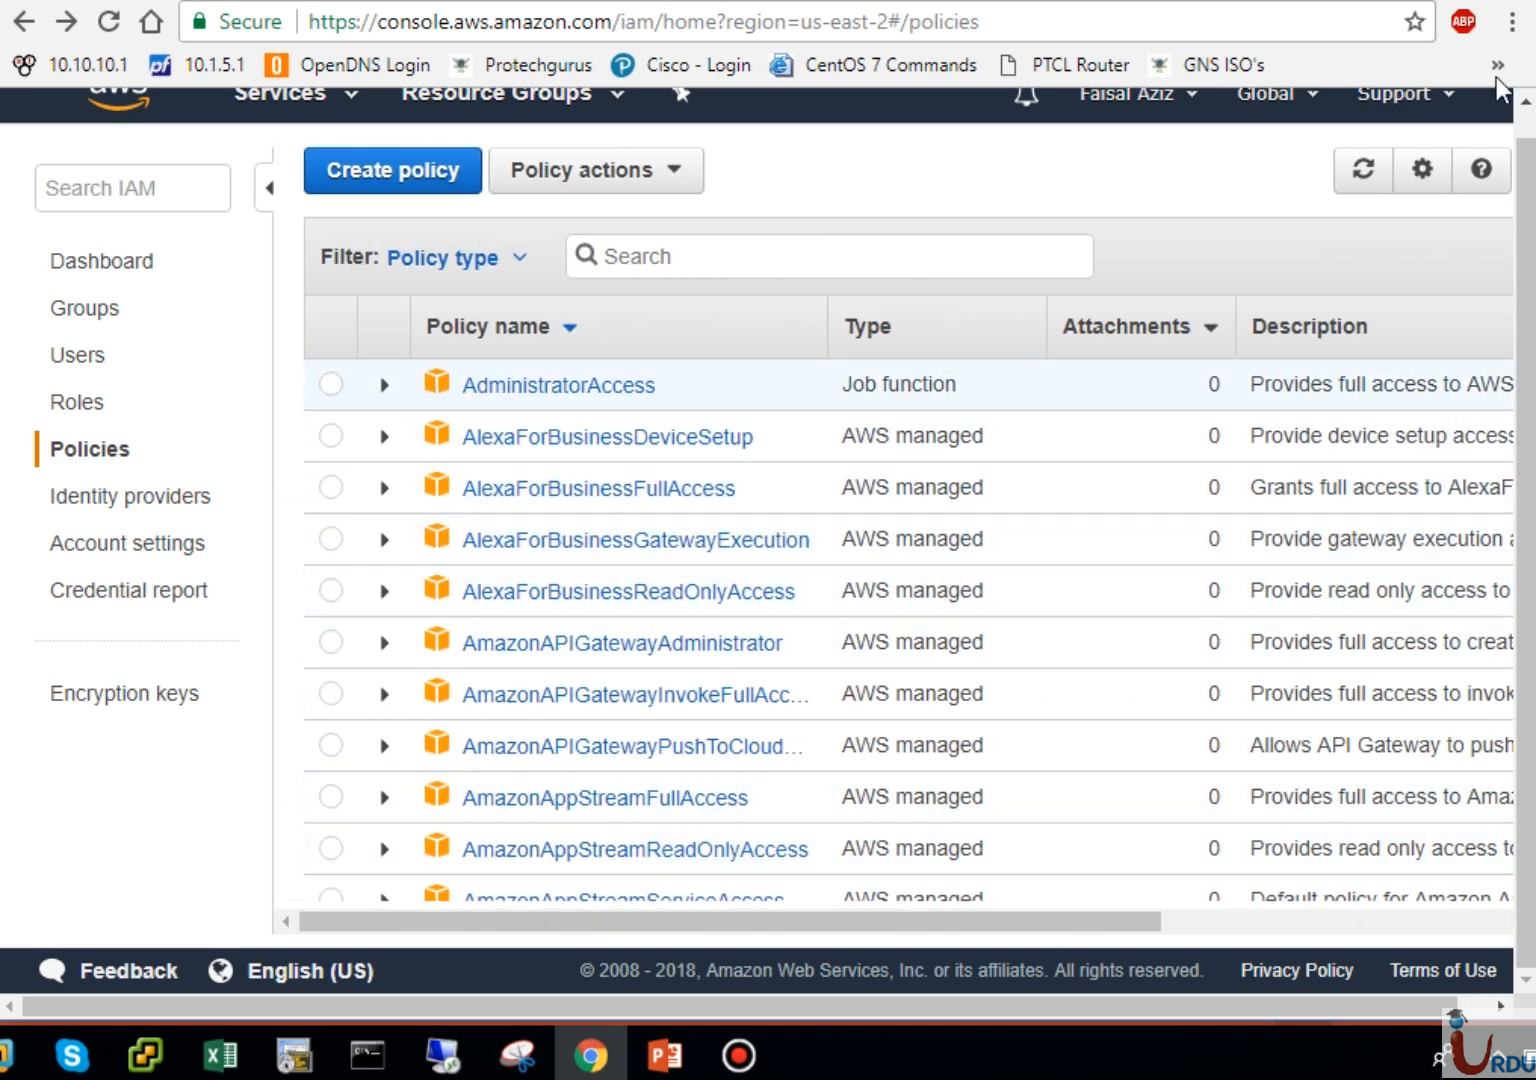
scroll(790, 640, "down", 5)
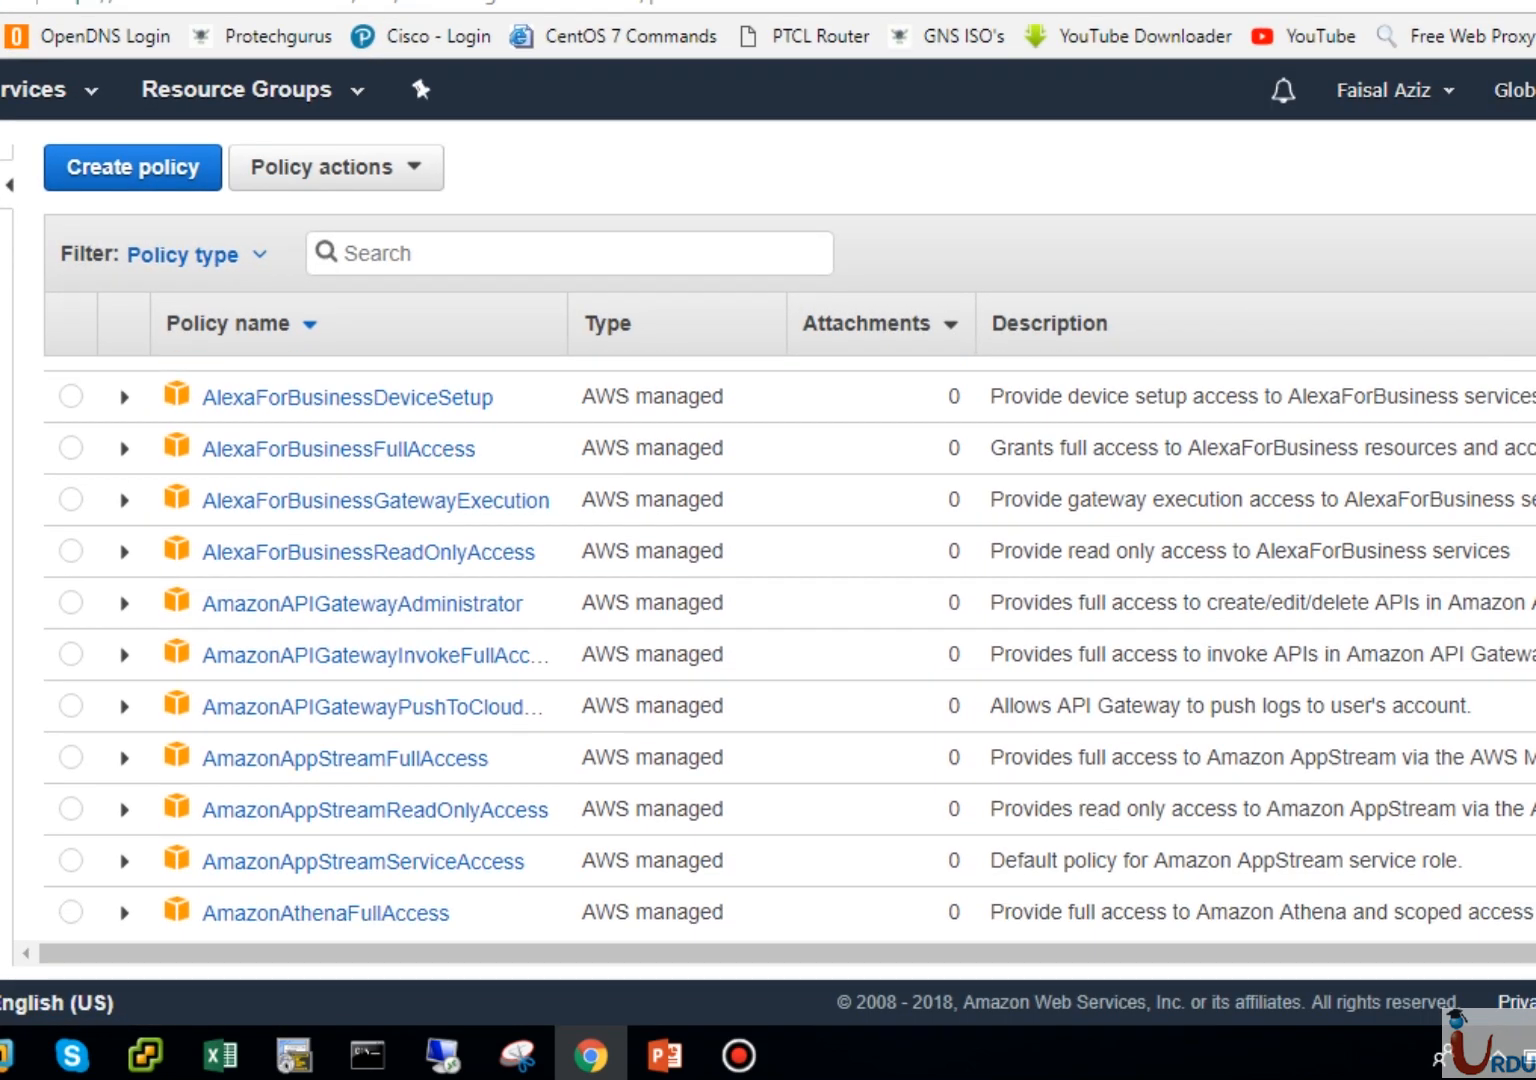
scroll(790, 645, "down", 4)
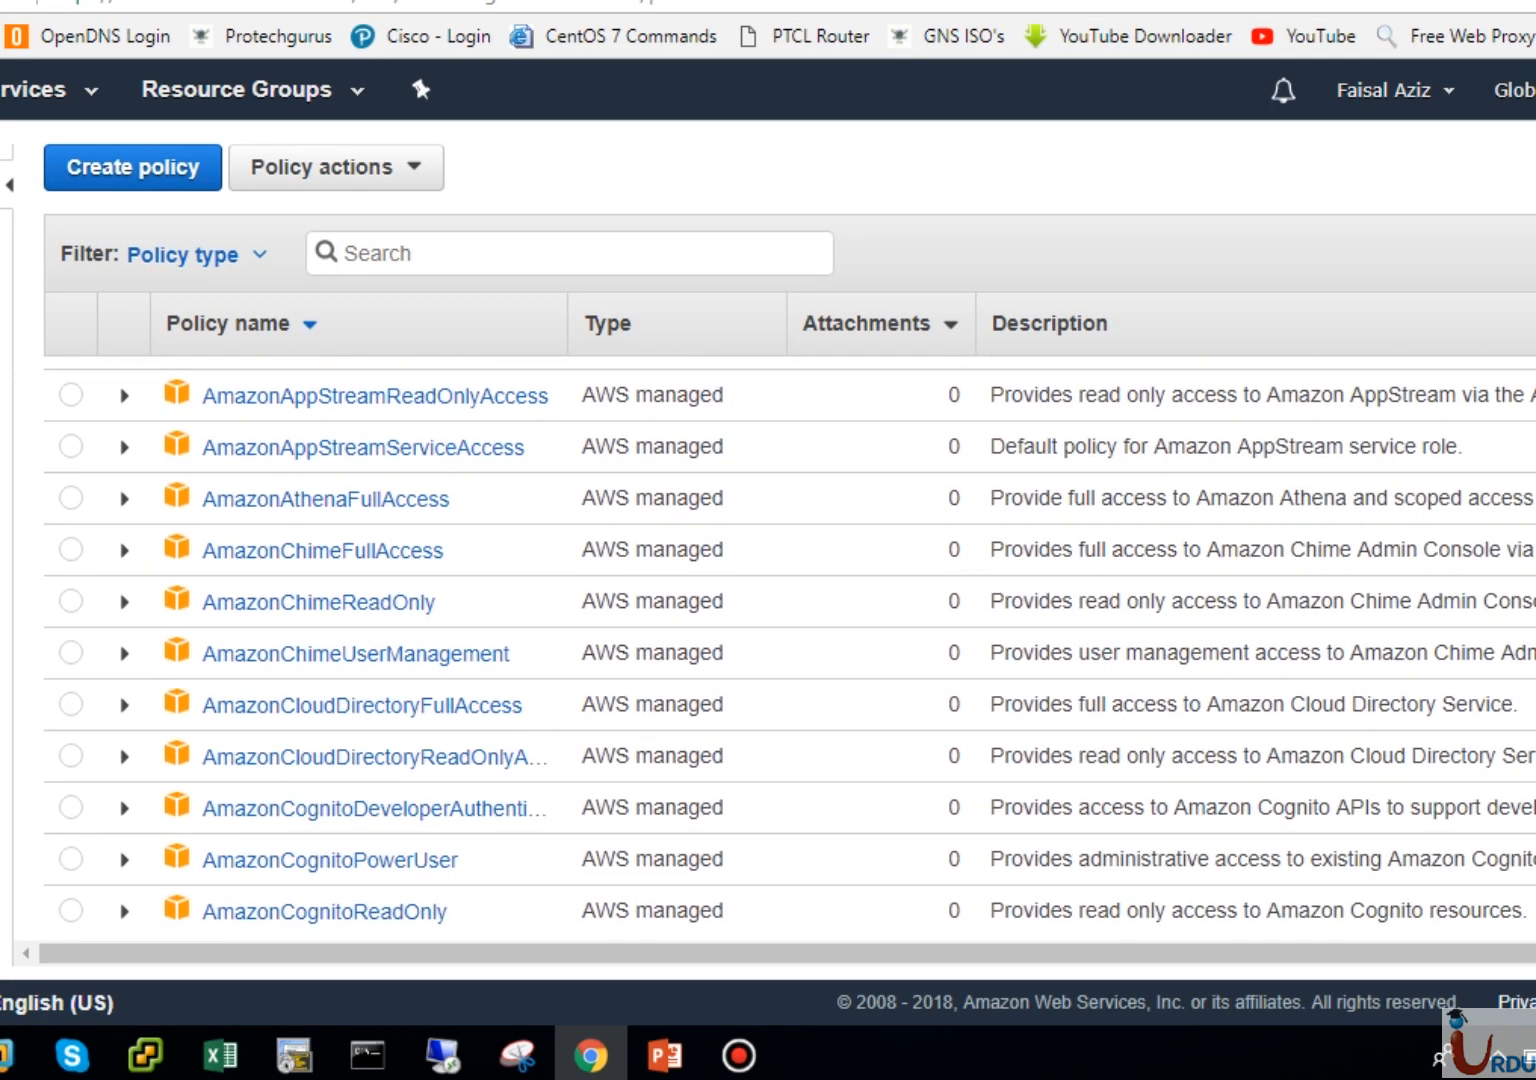
scroll(790, 645, "down", 4)
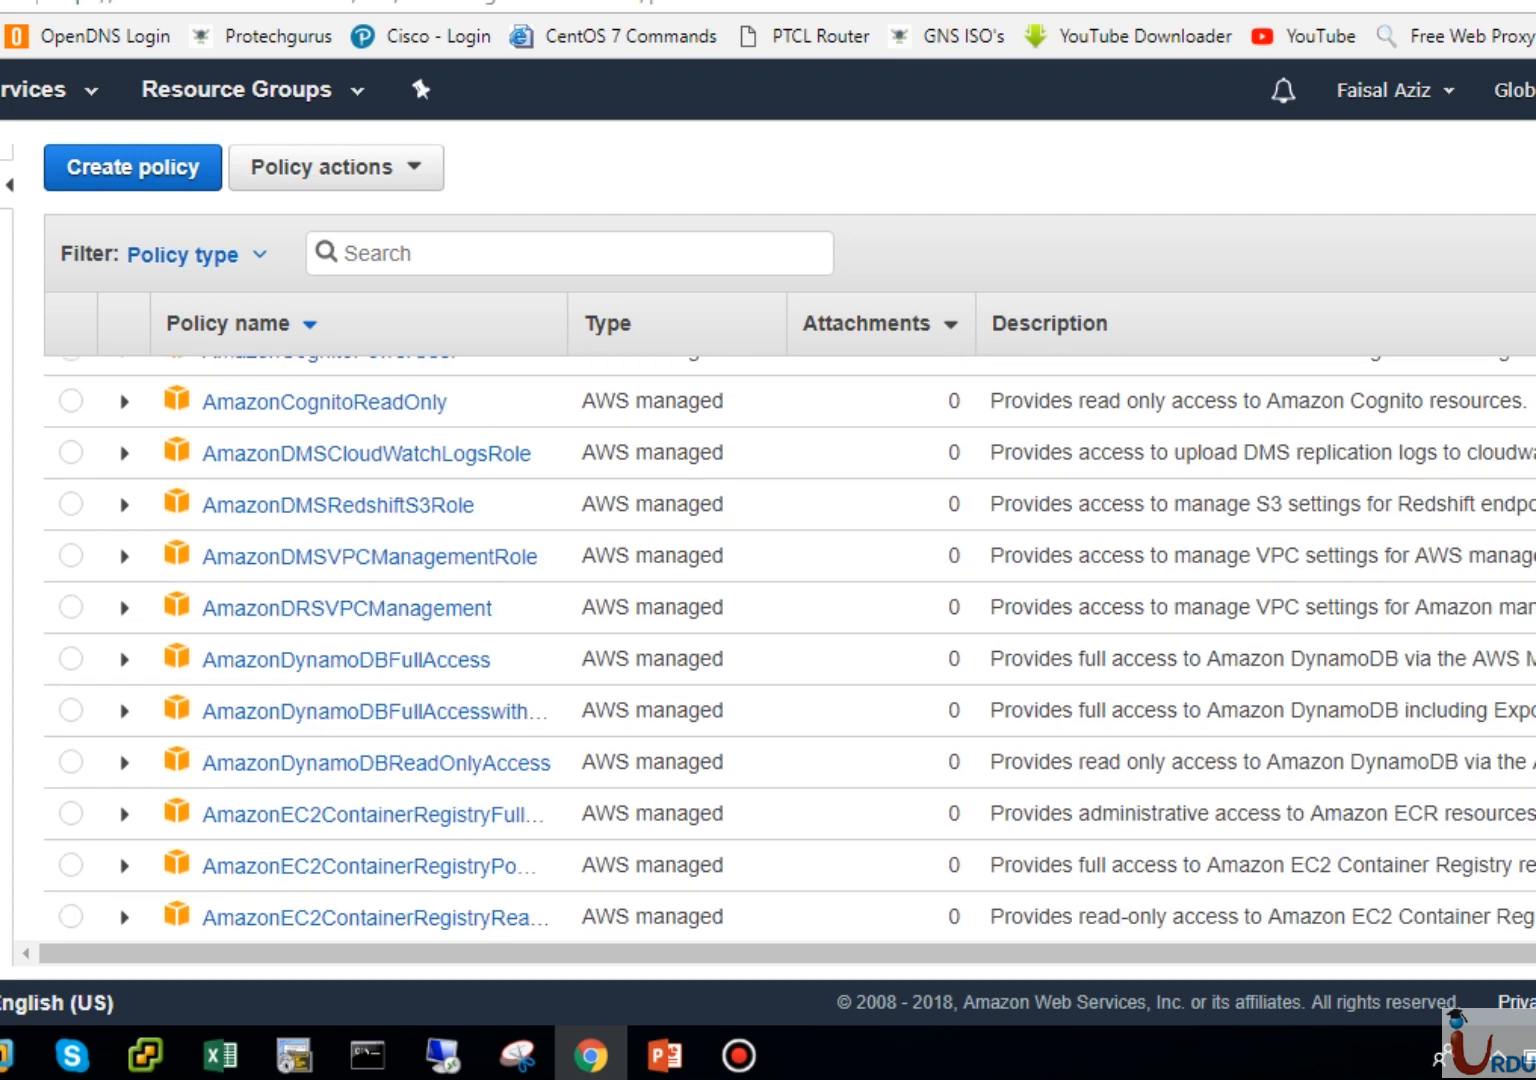
scroll(790, 645, "down", 5)
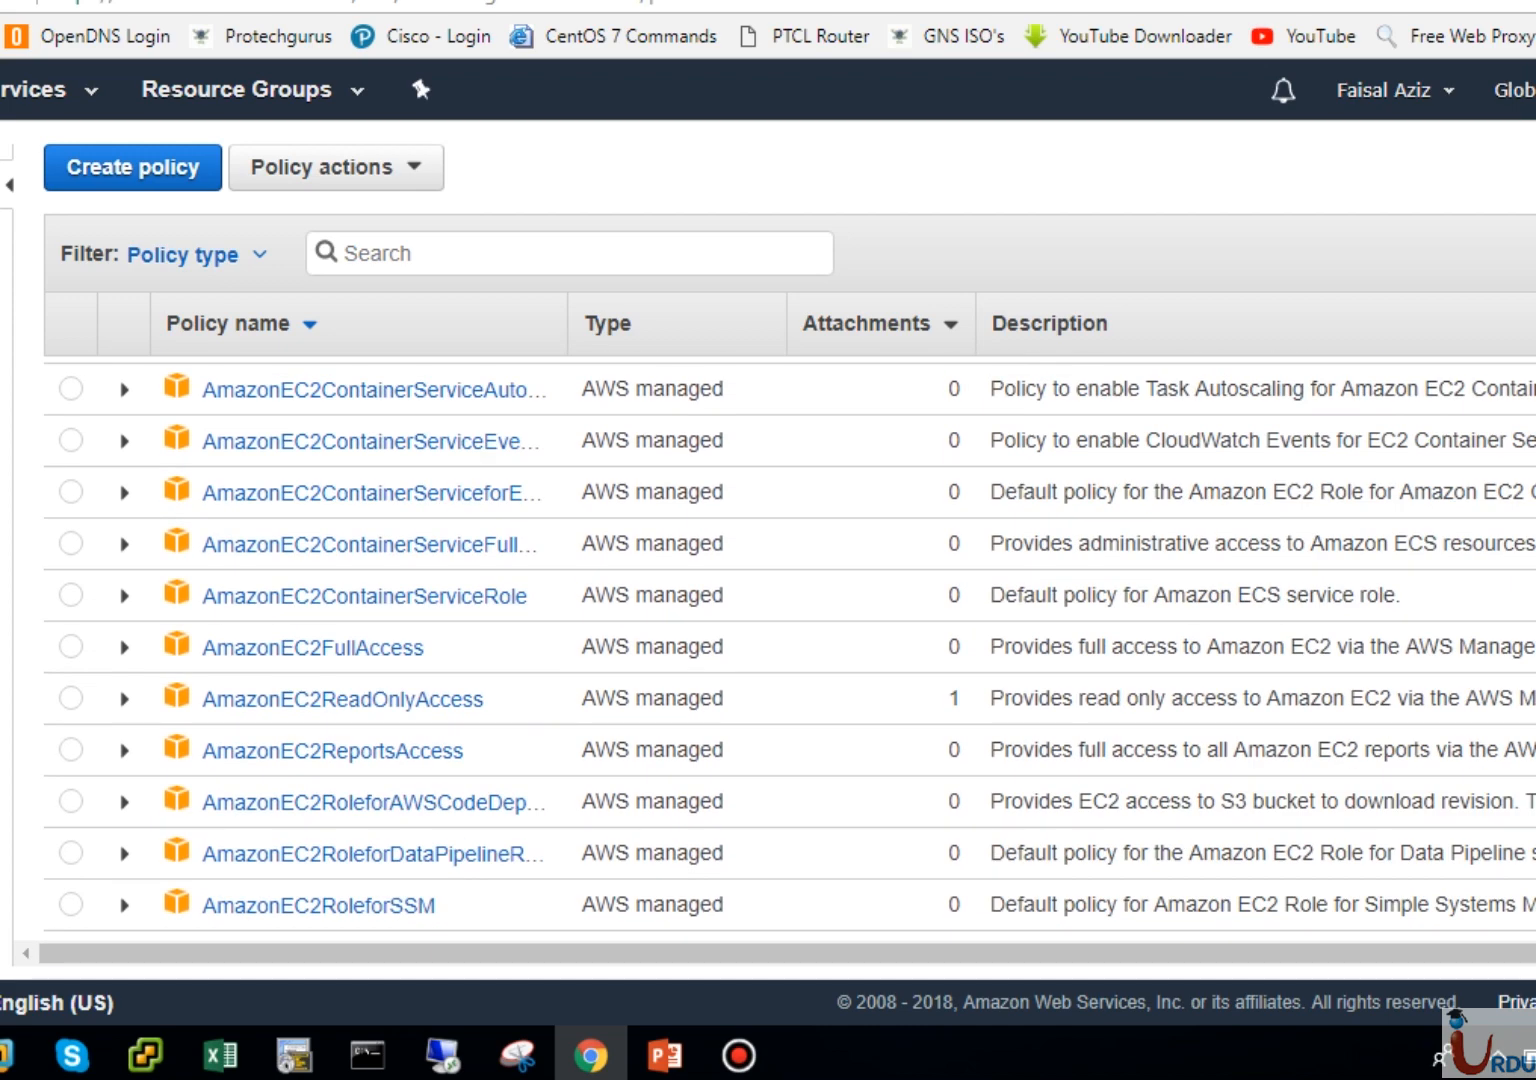
scroll(790, 645, "down", 8)
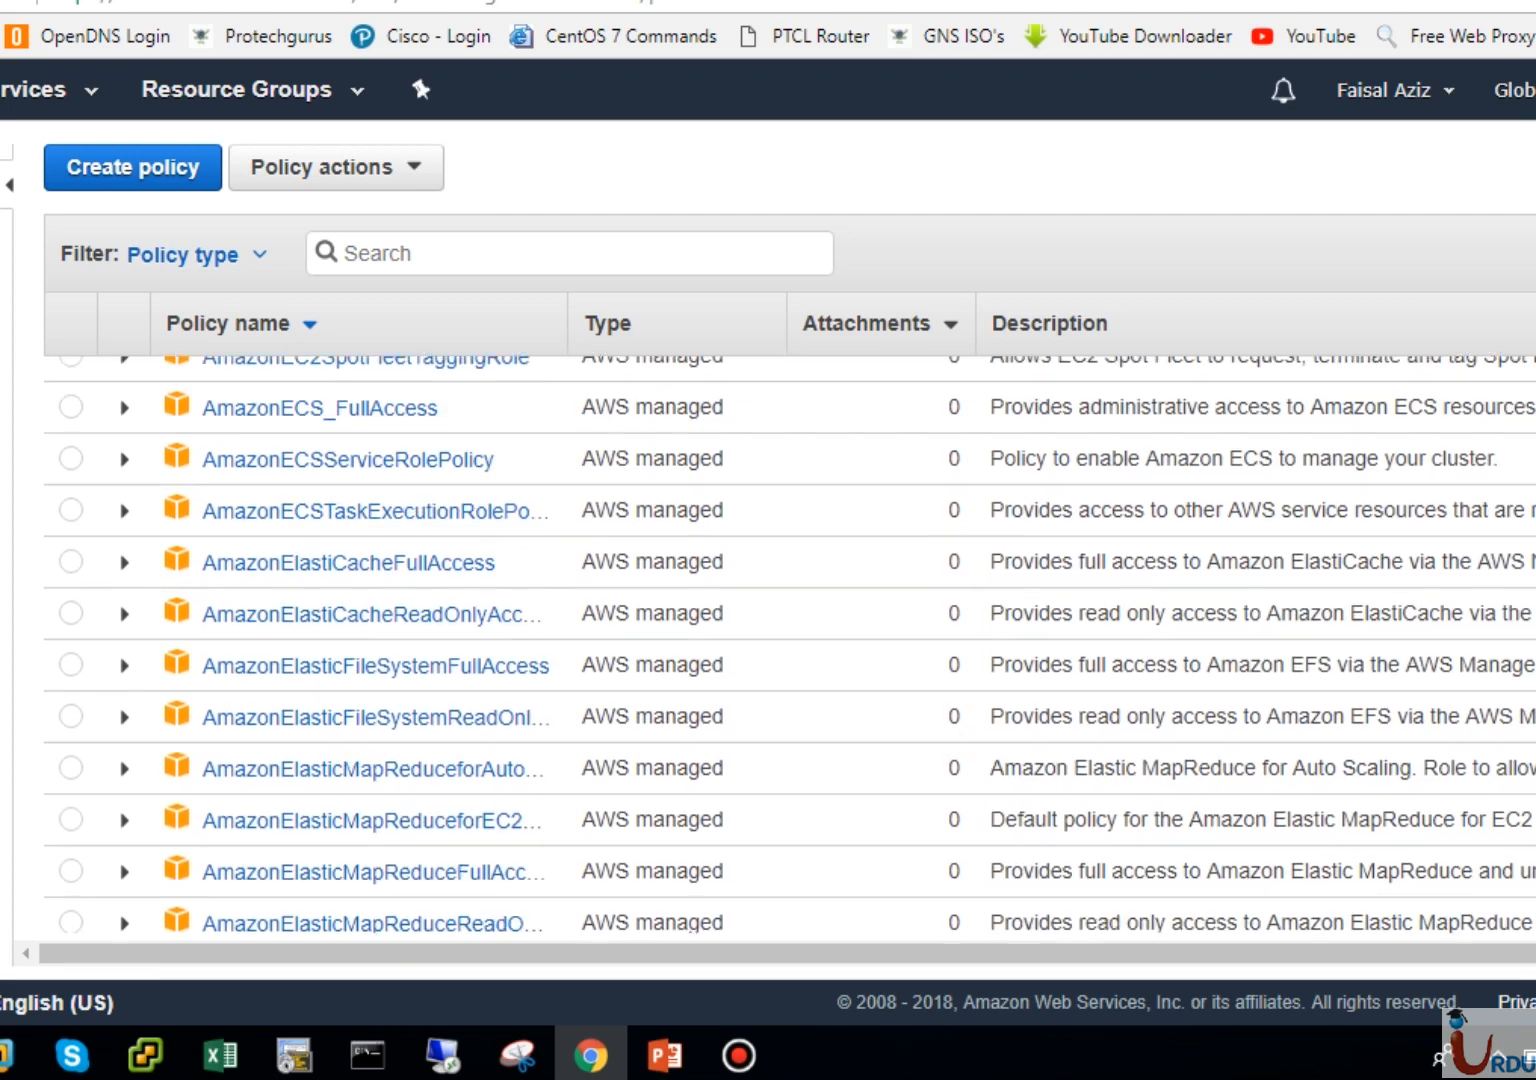
scroll(790, 645, "down", 8)
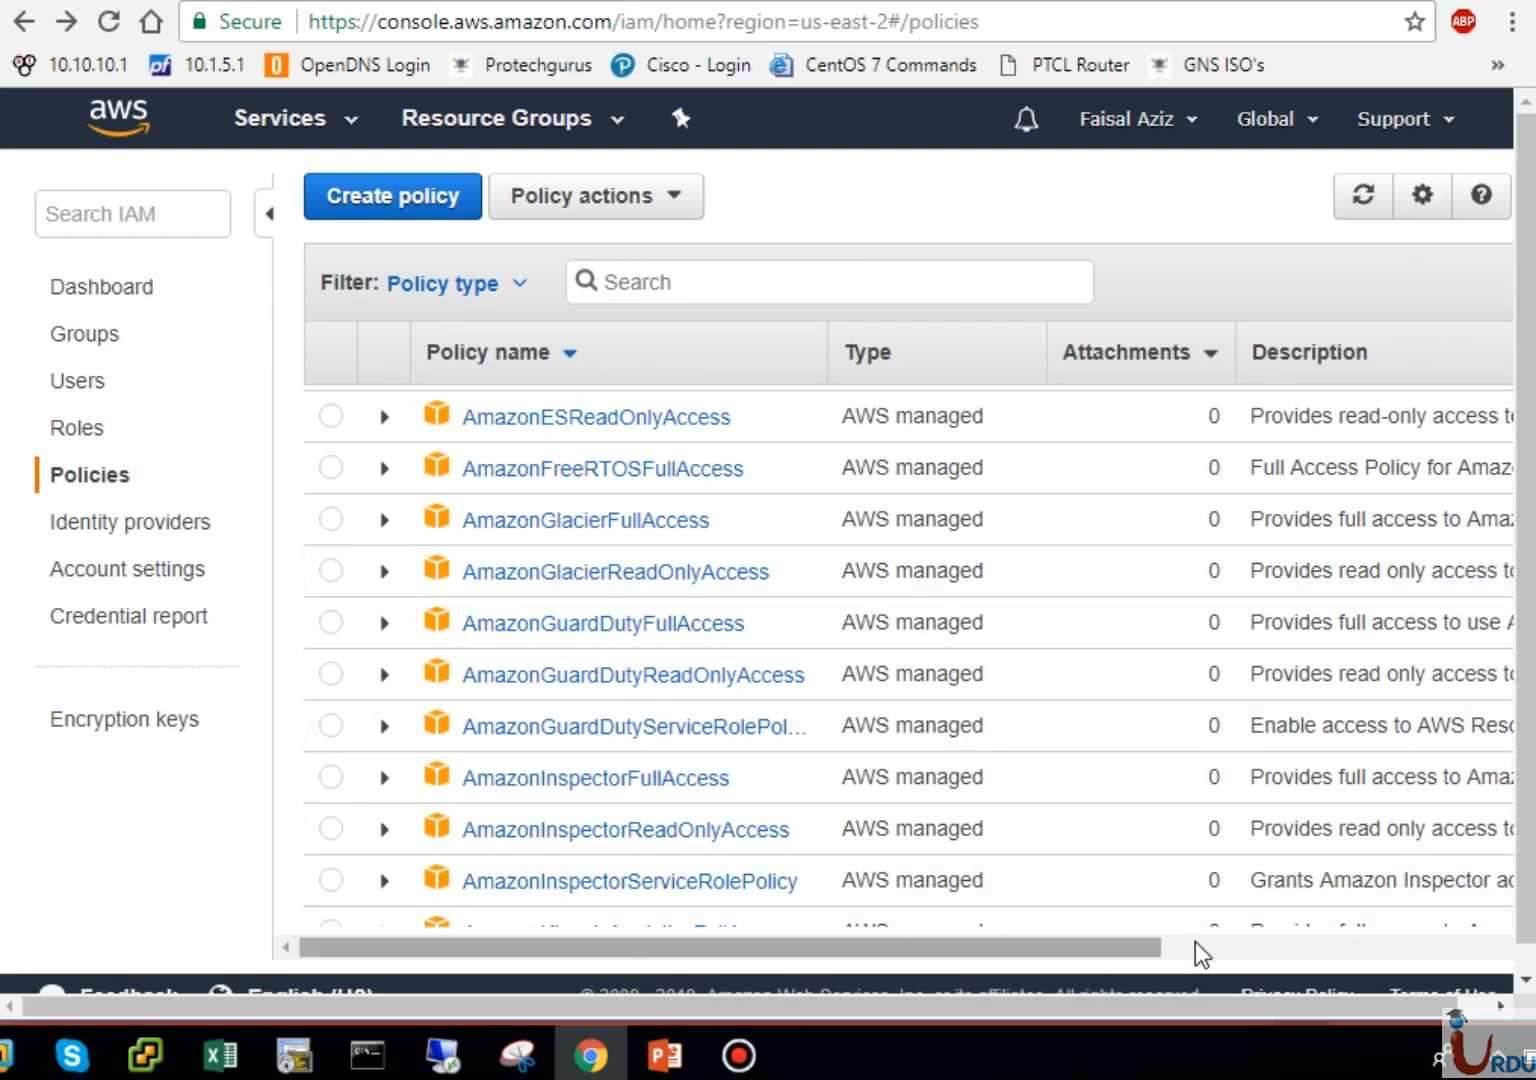
Step: Check the actions available for the AmazonESReadOnlyAccess policy and examine its description and JSON document
left_click(1195, 941)
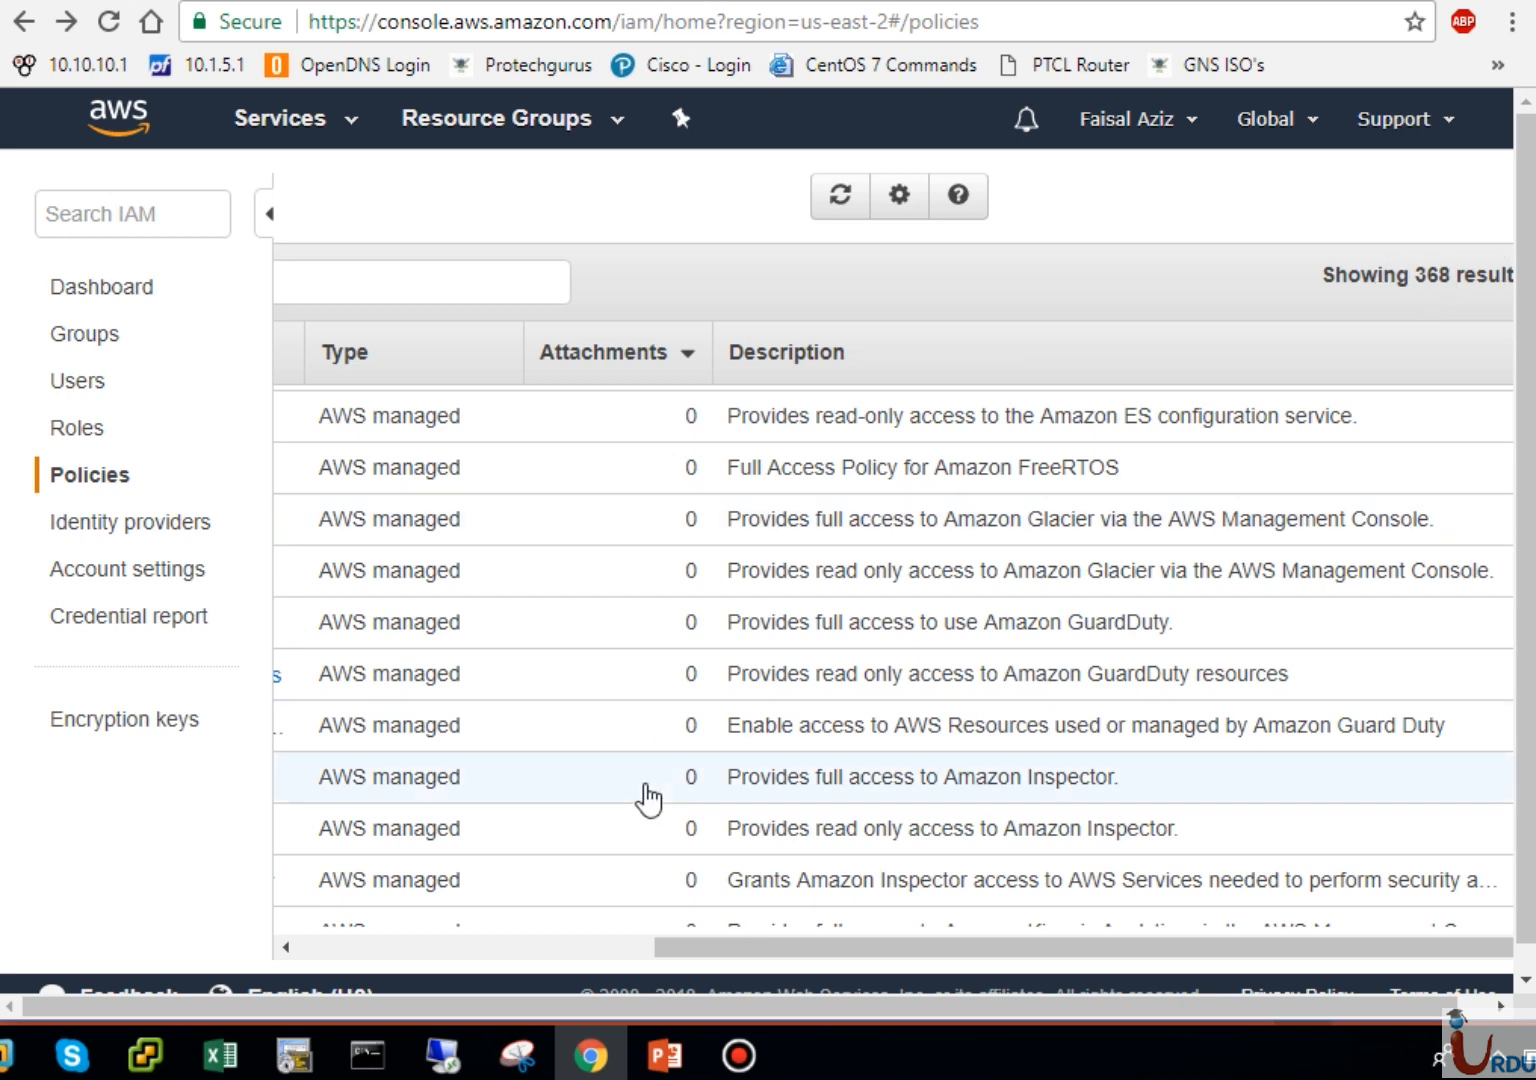
left_click(480, 947)
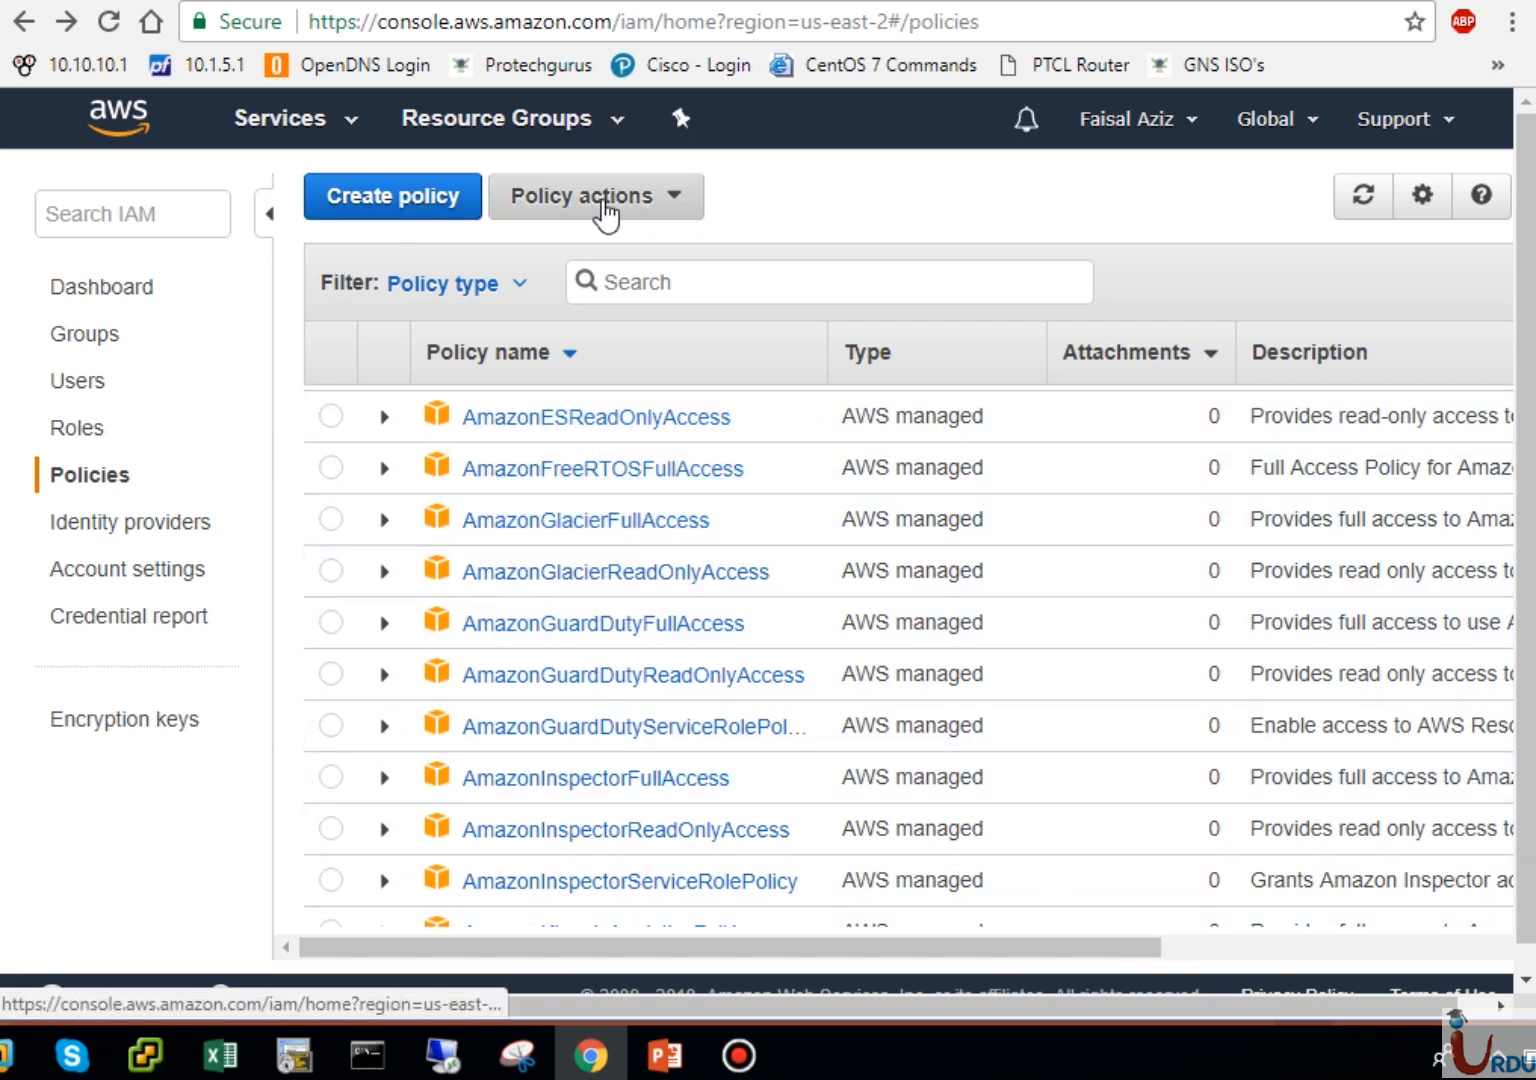
left_click(330, 416)
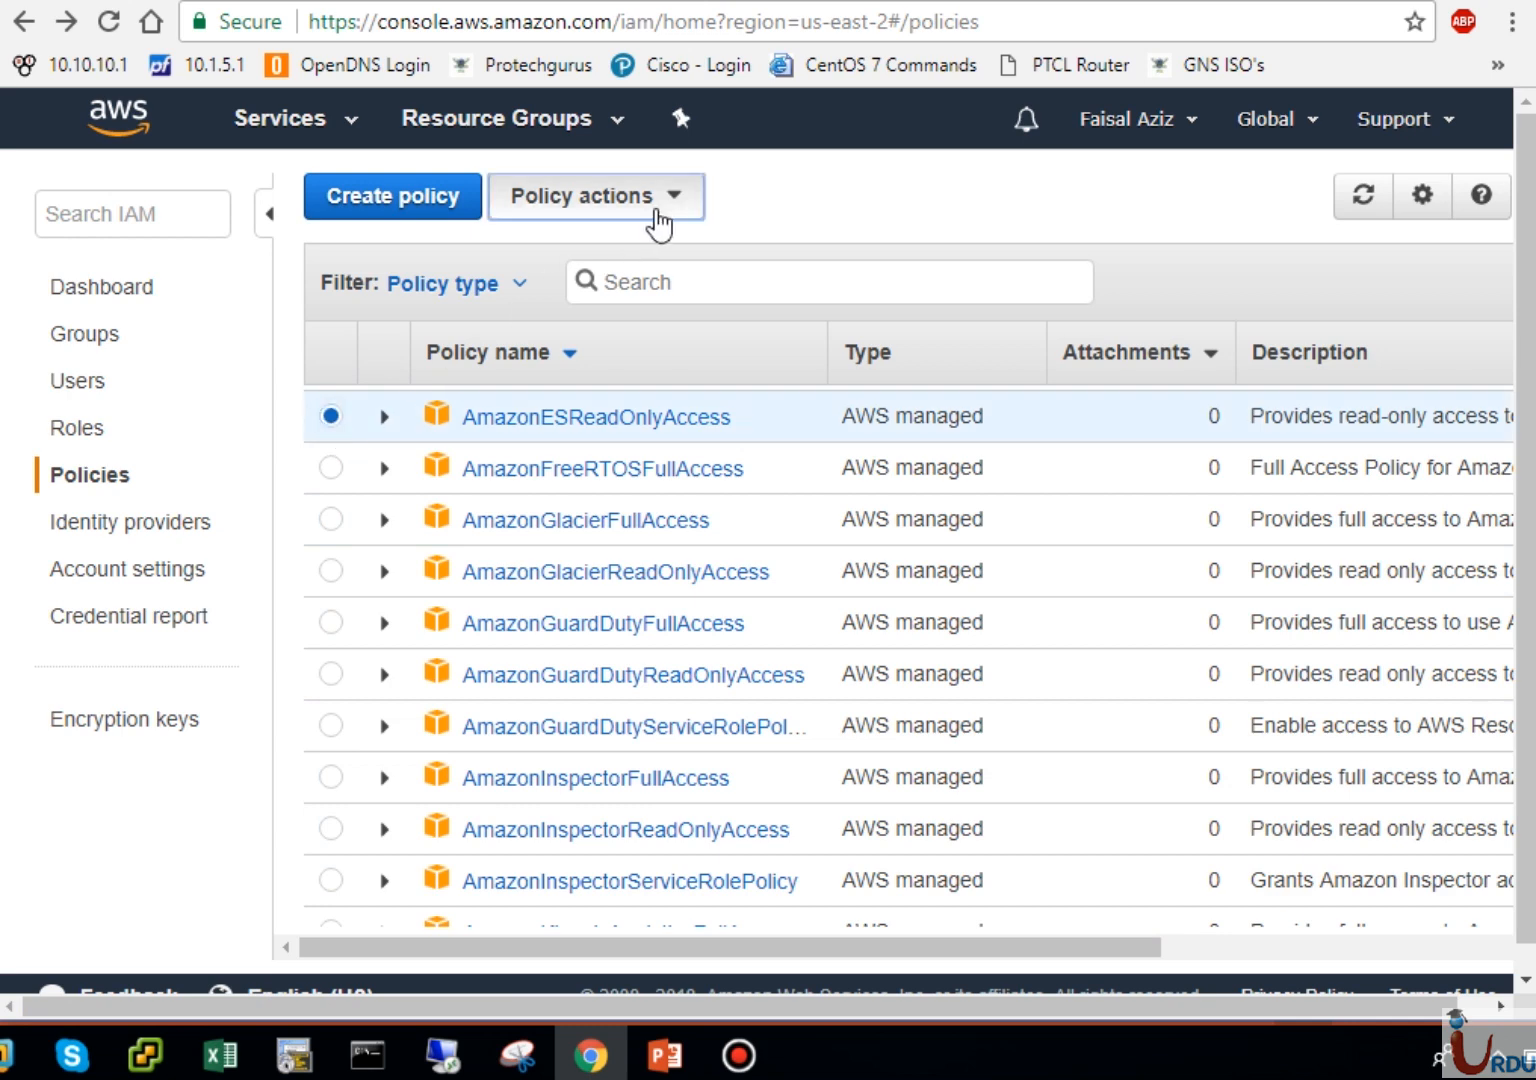
left_click(657, 222)
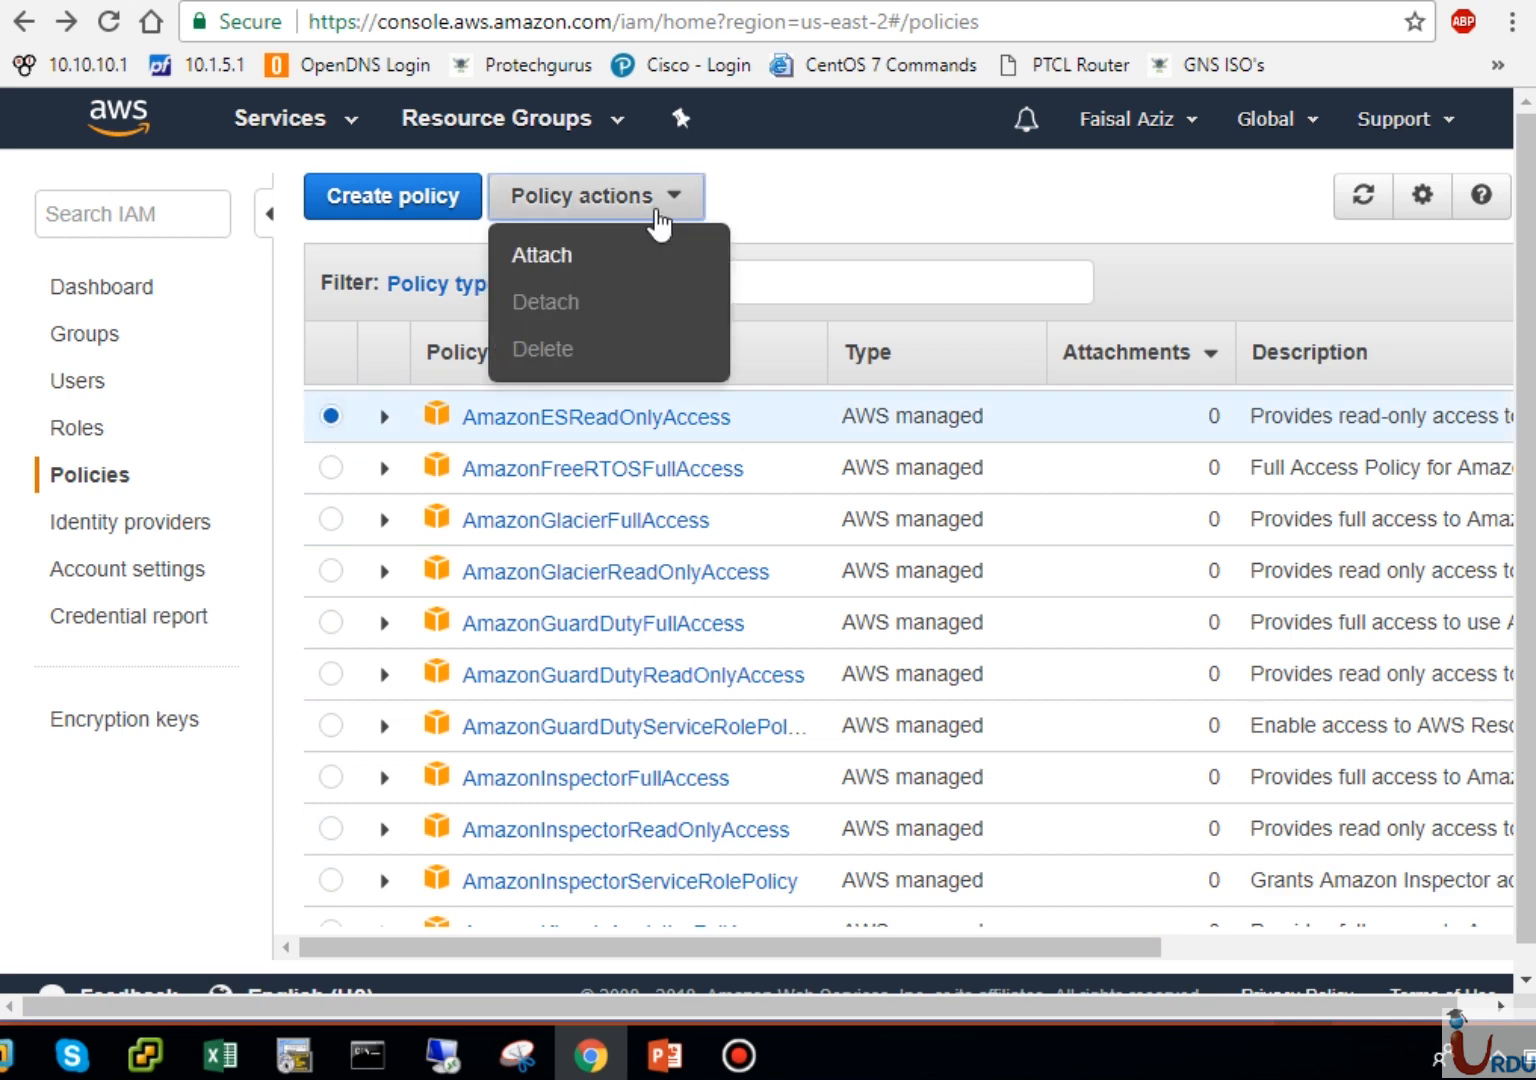
left_click(576, 260)
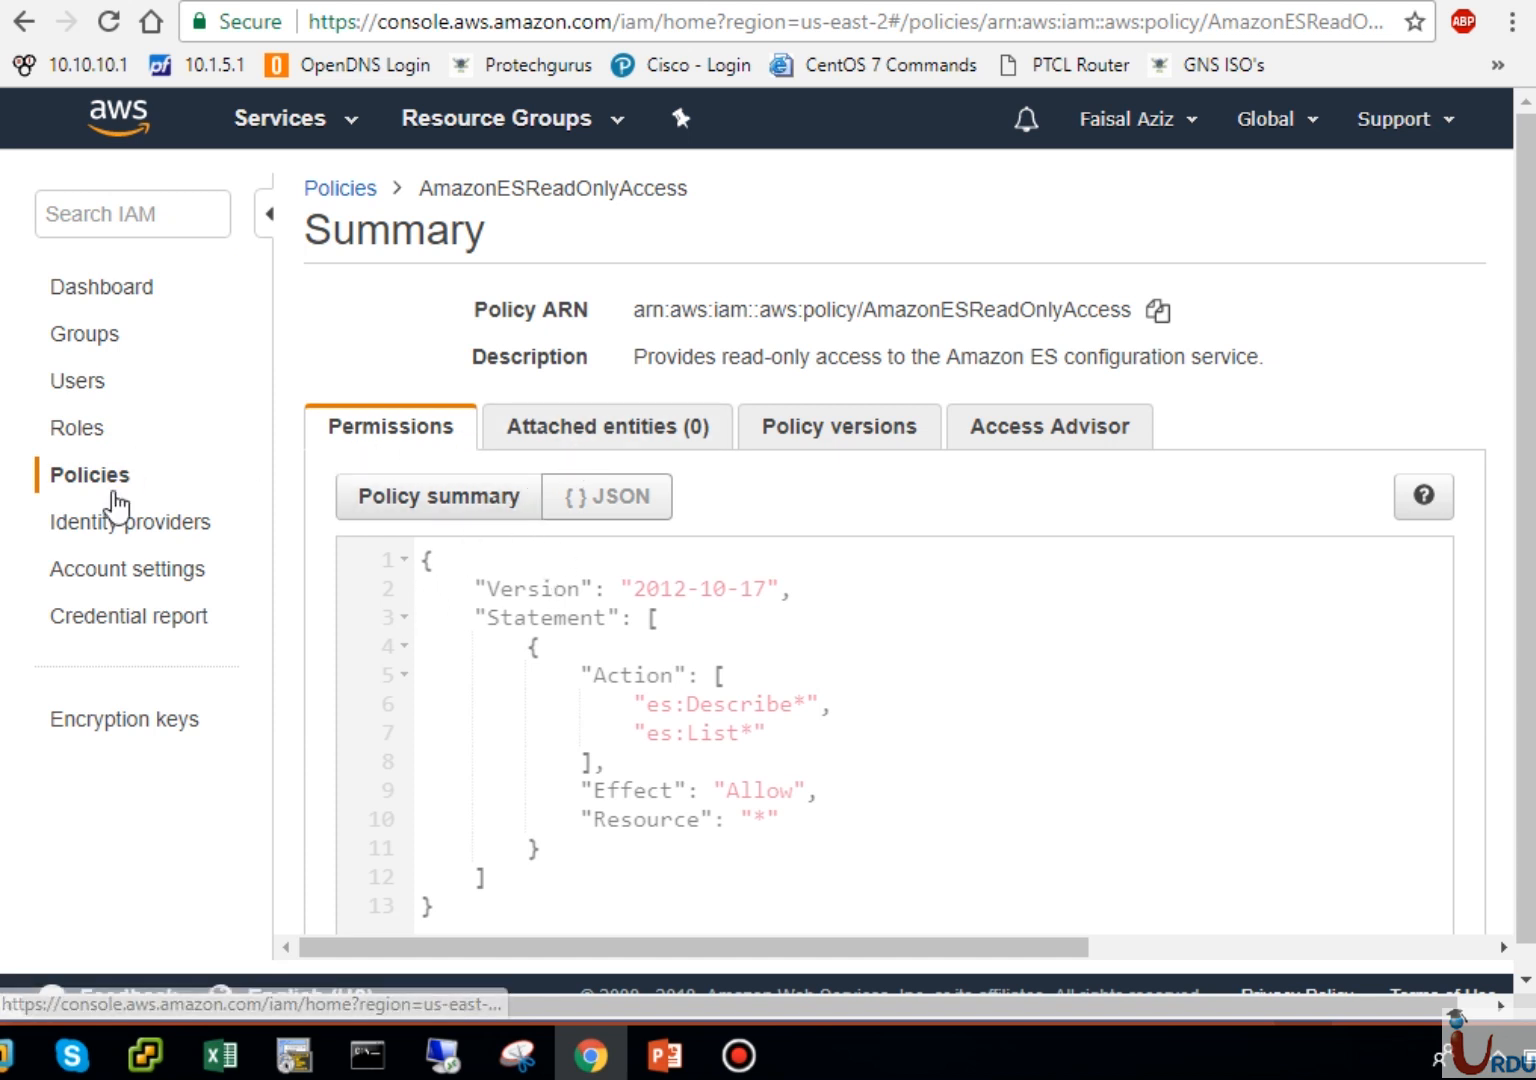
Step: Look over the identity providers and the account's password policy, and download the credential report
left_click(96, 528)
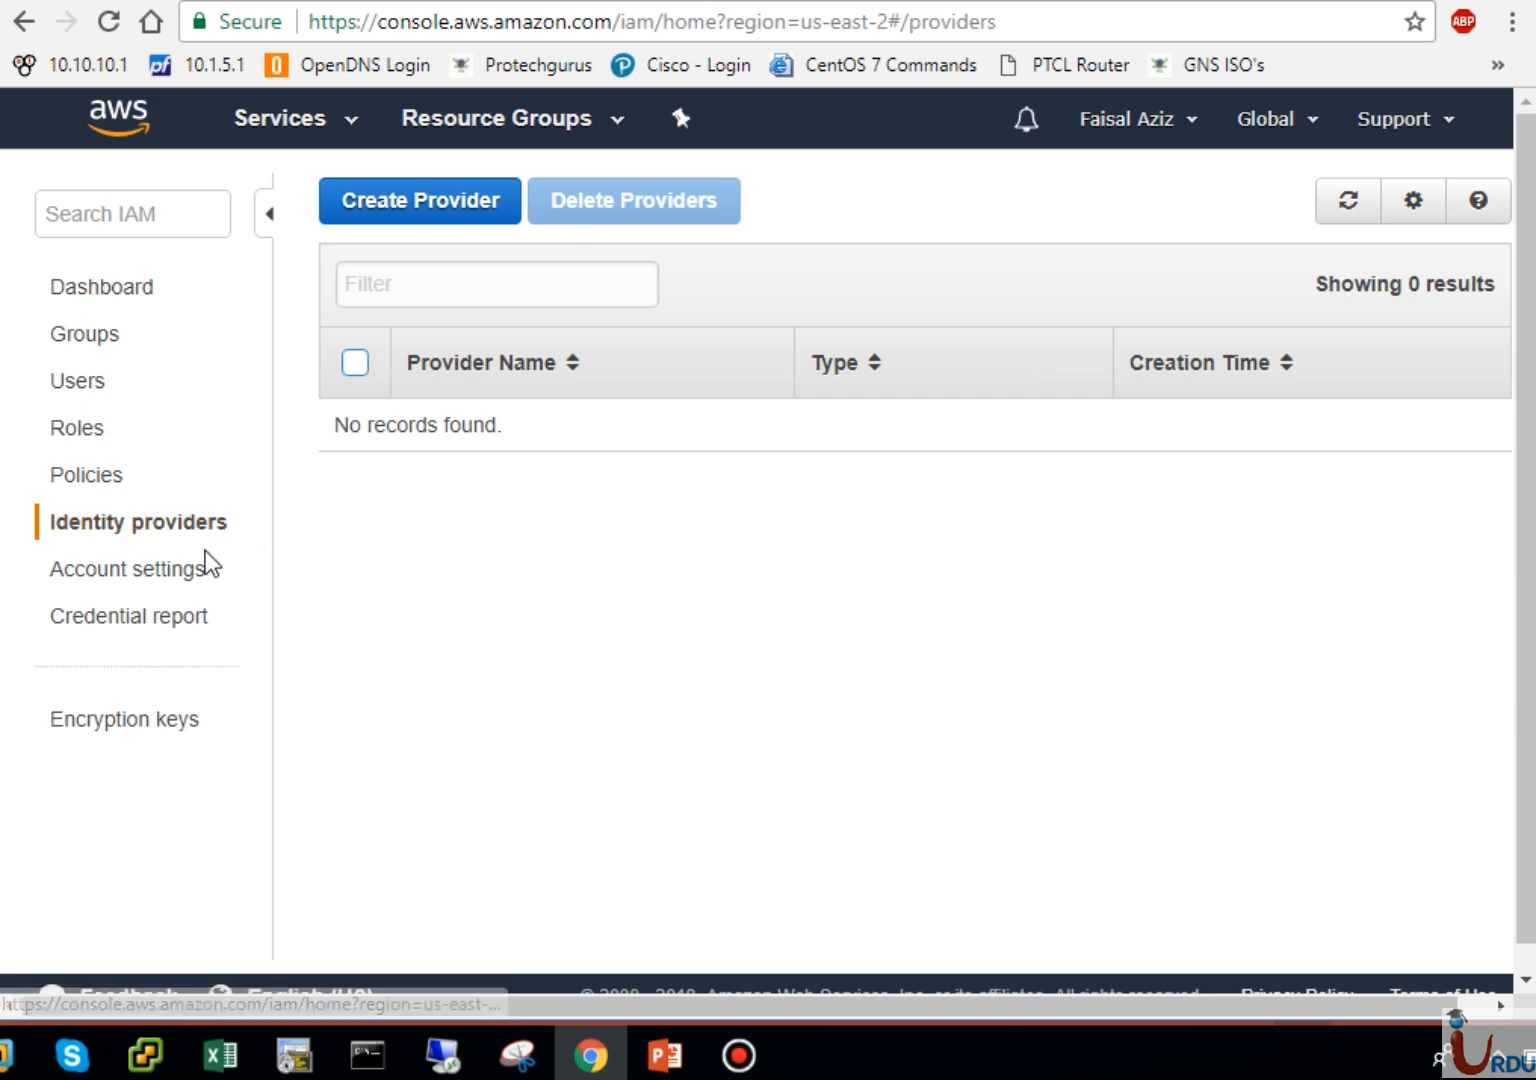
left_click(181, 585)
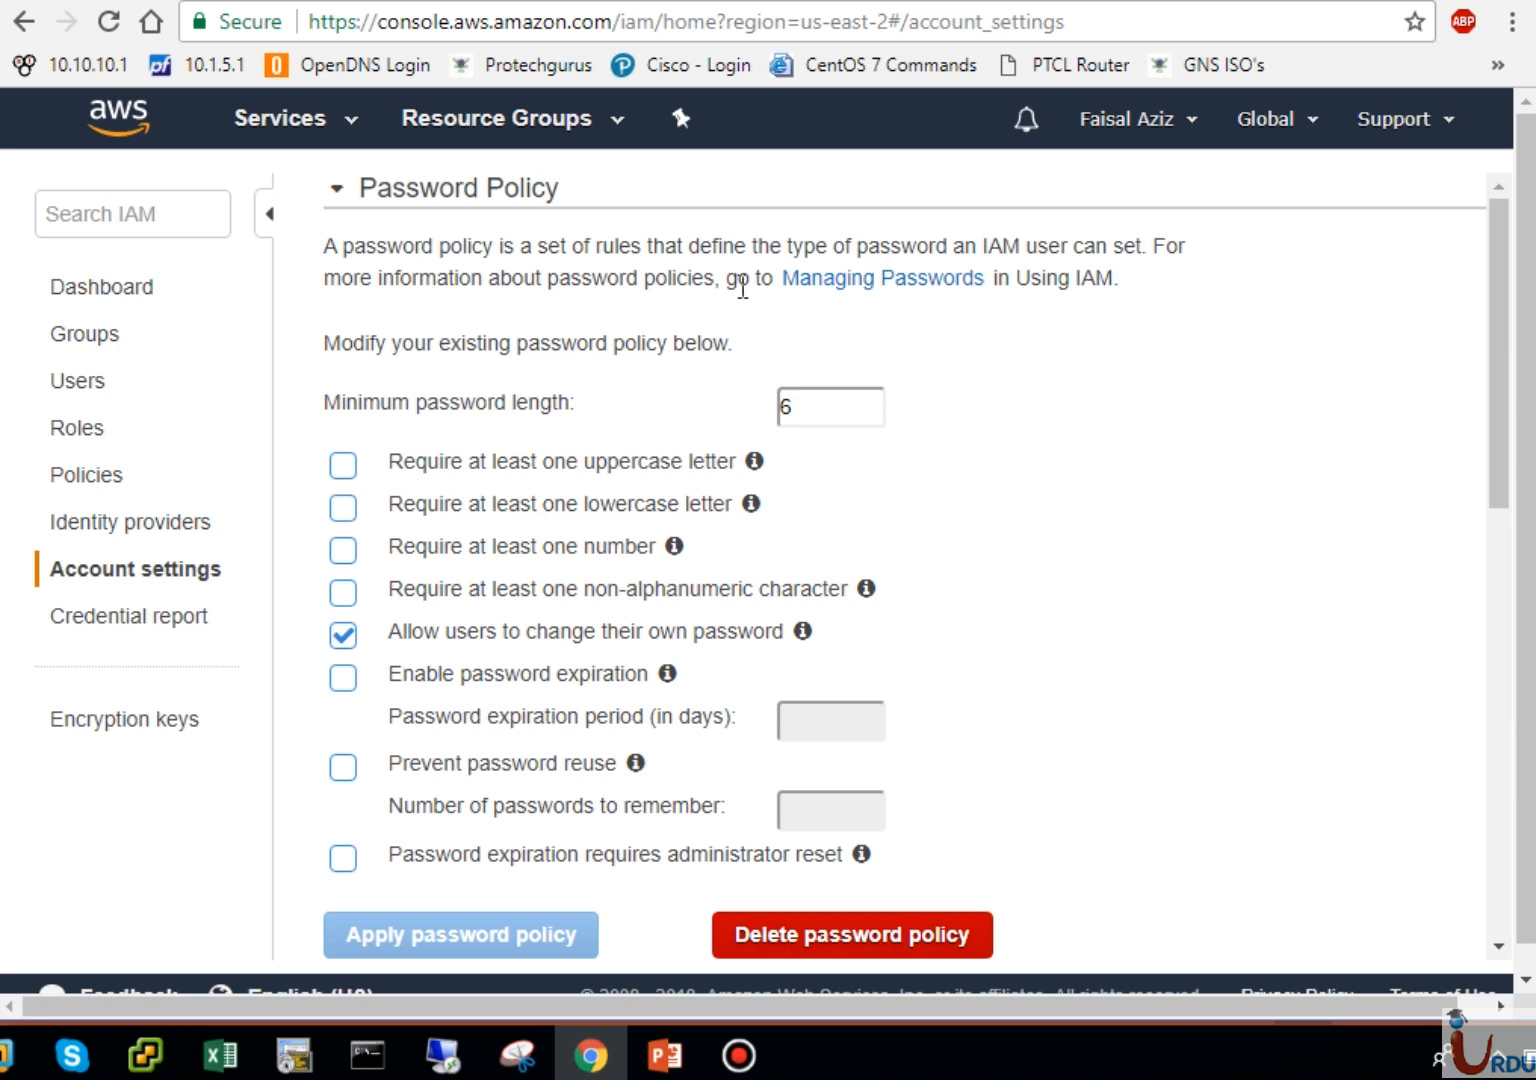
left_click(162, 636)
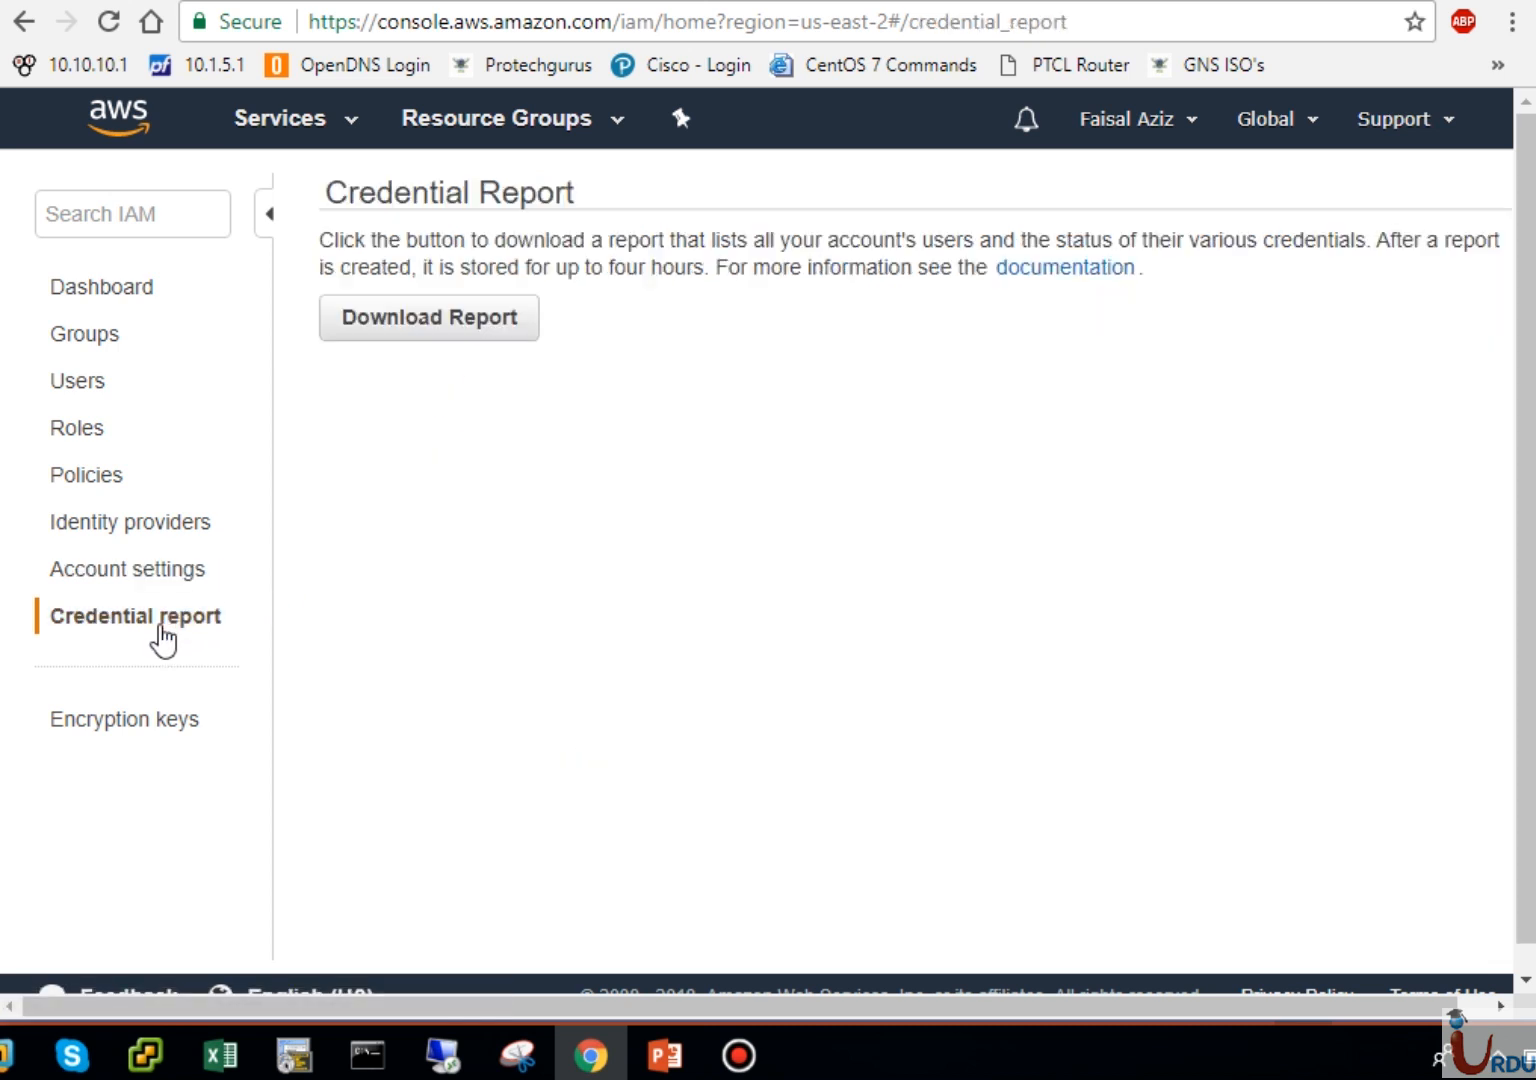
left_click(498, 316)
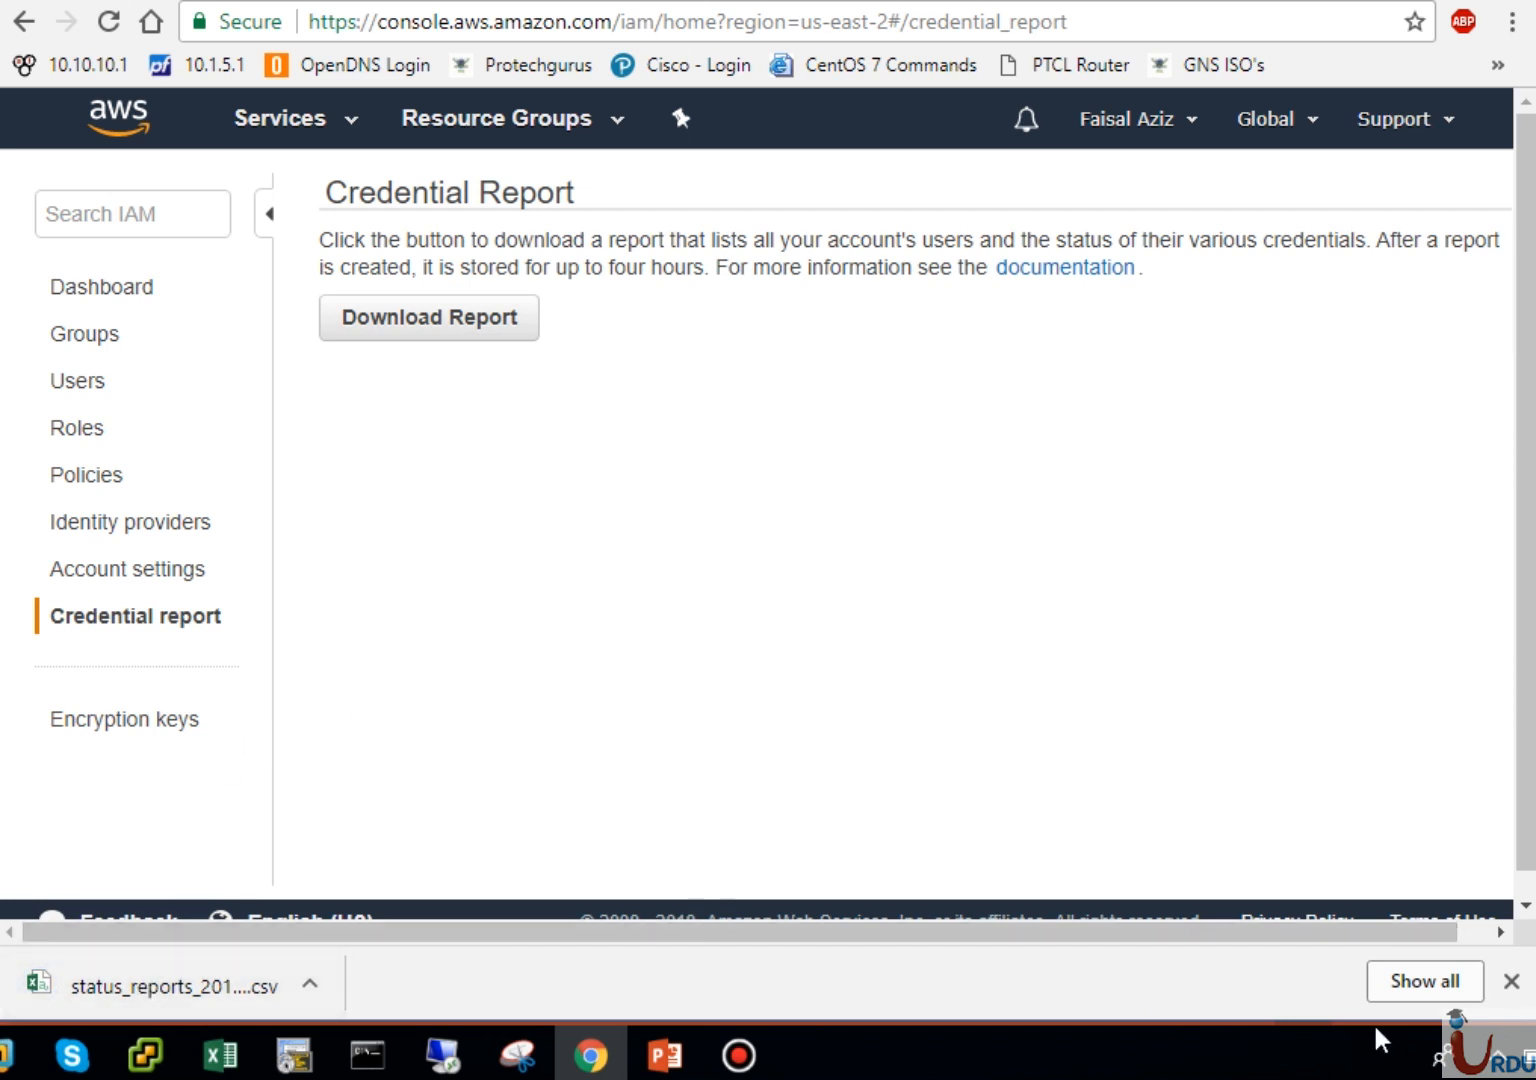
left_click(1511, 981)
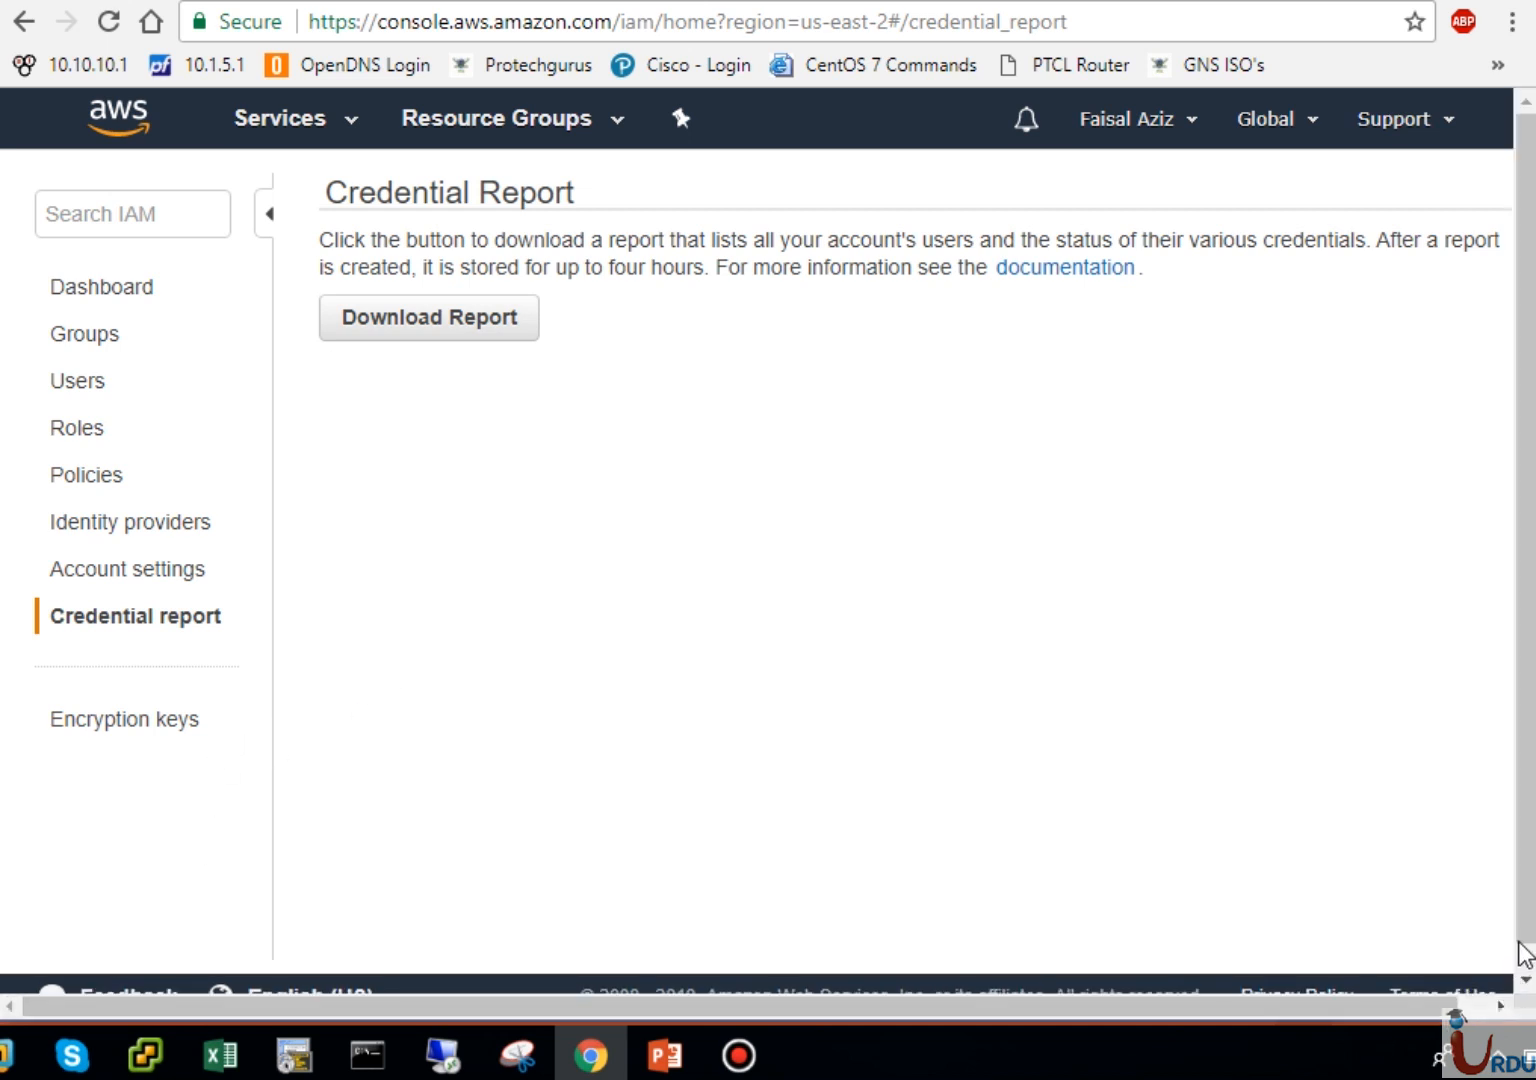
Step: Delete the IAM user that belongs to no group, starting from the dashboard's users overview
left_click(100, 289)
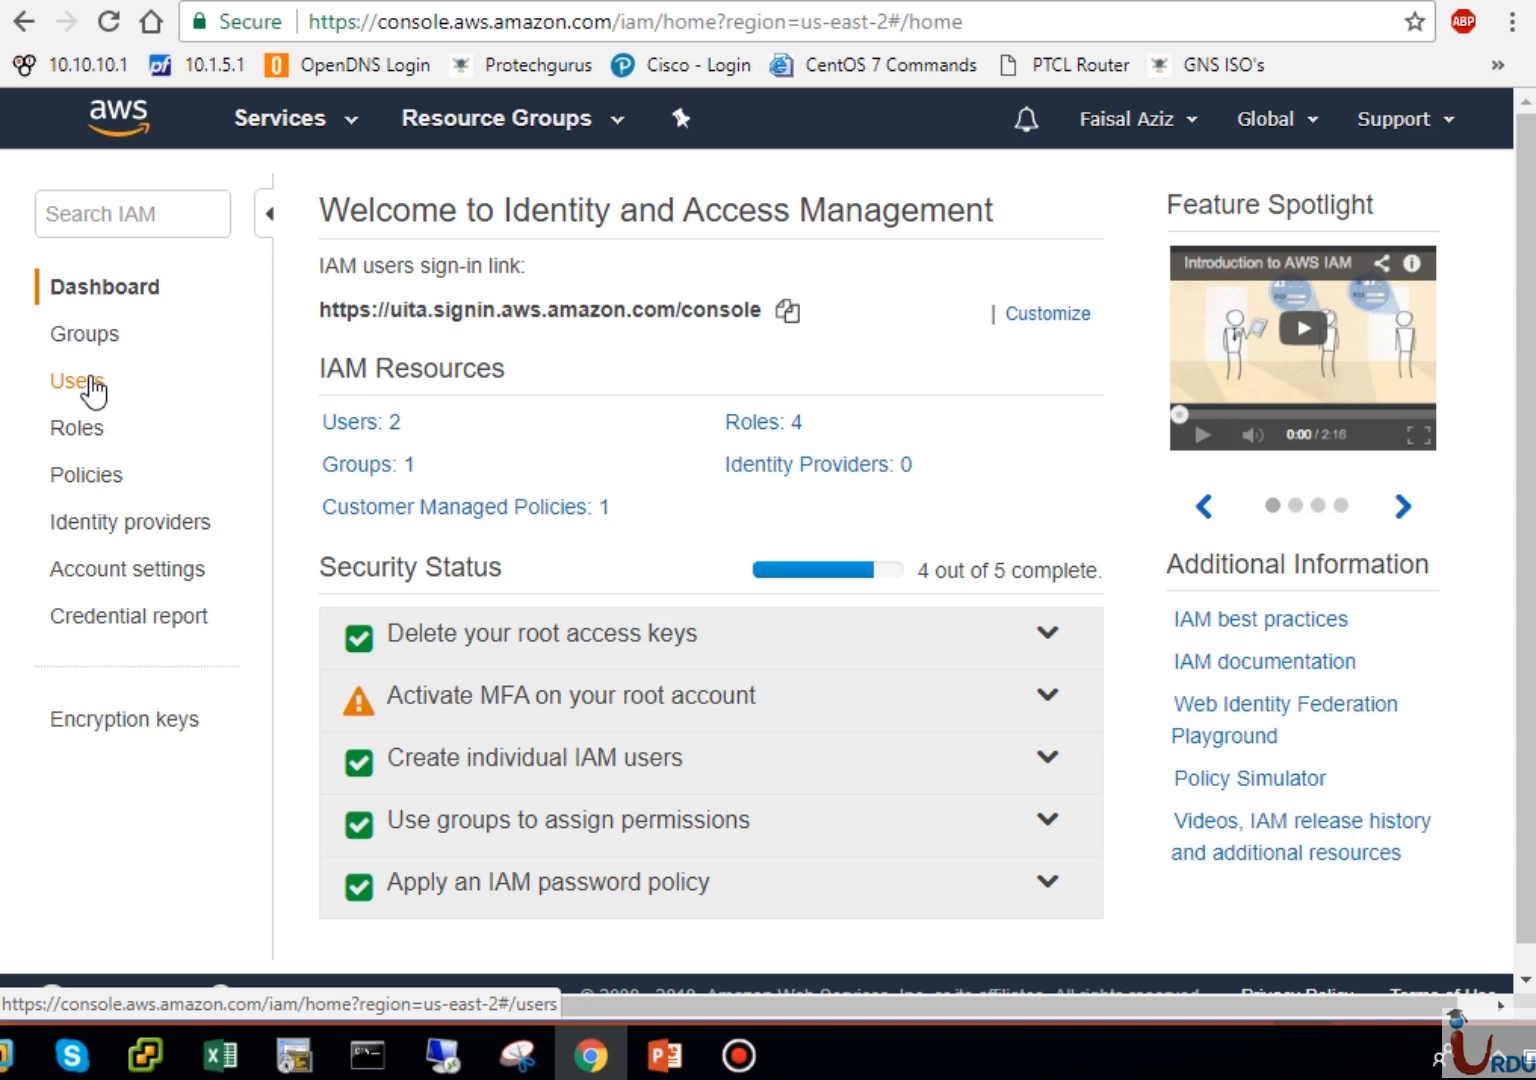
left_click(375, 435)
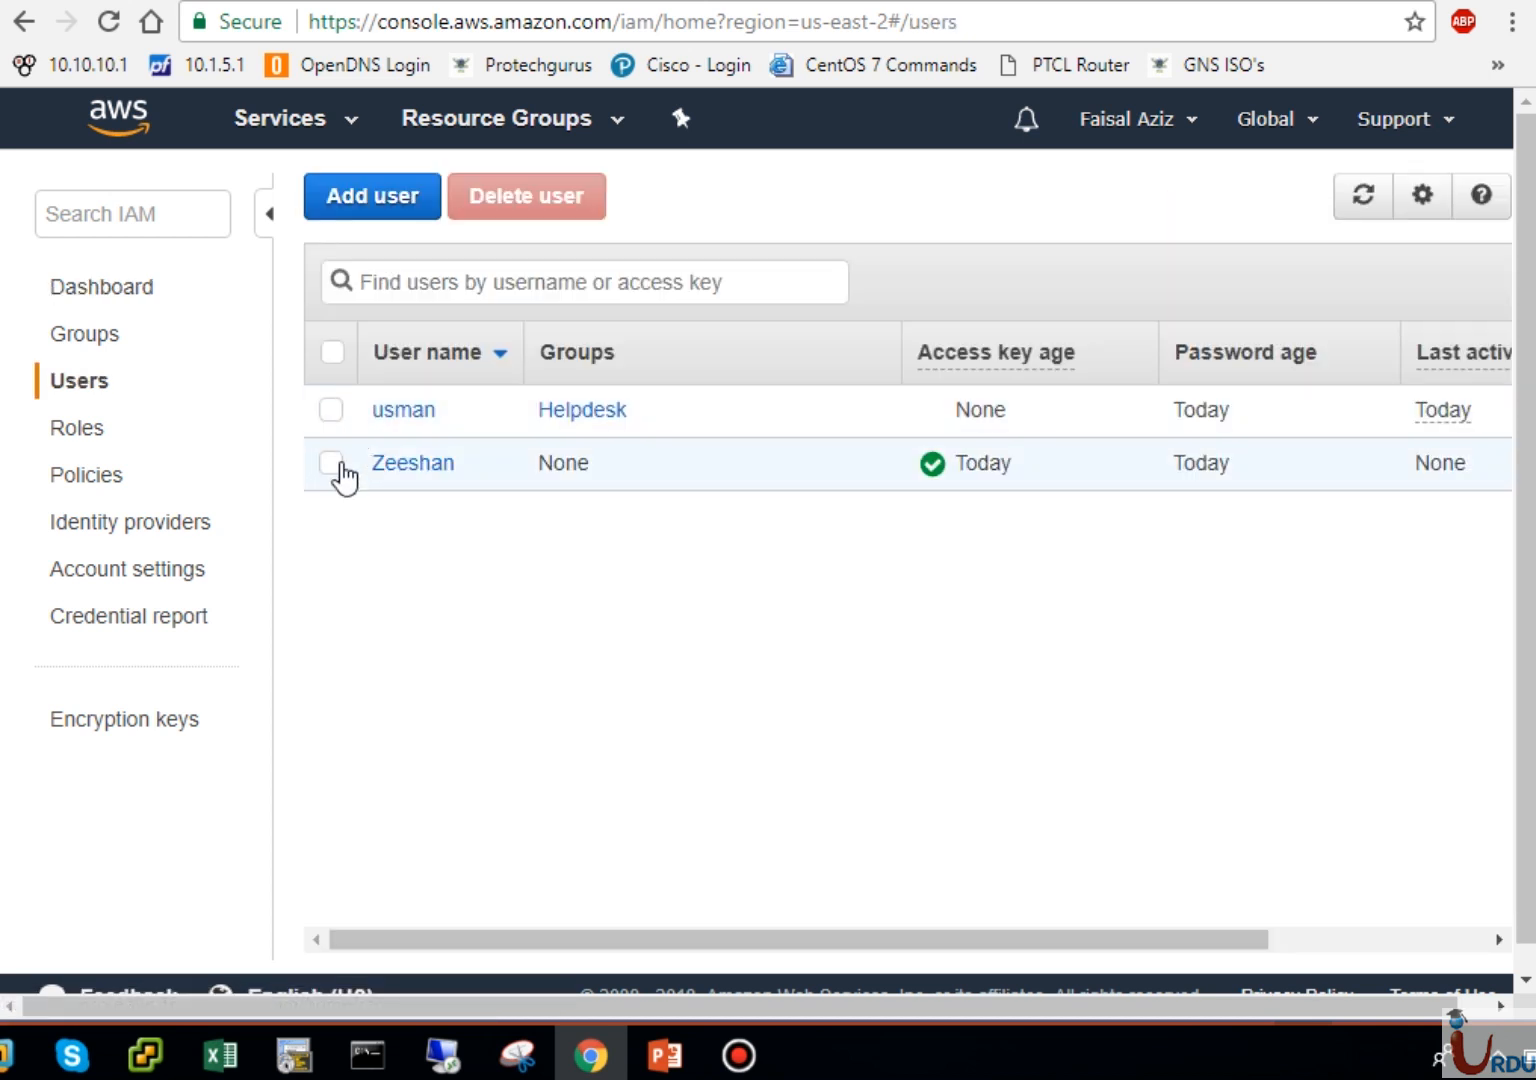
left_click(338, 468)
left_click(540, 220)
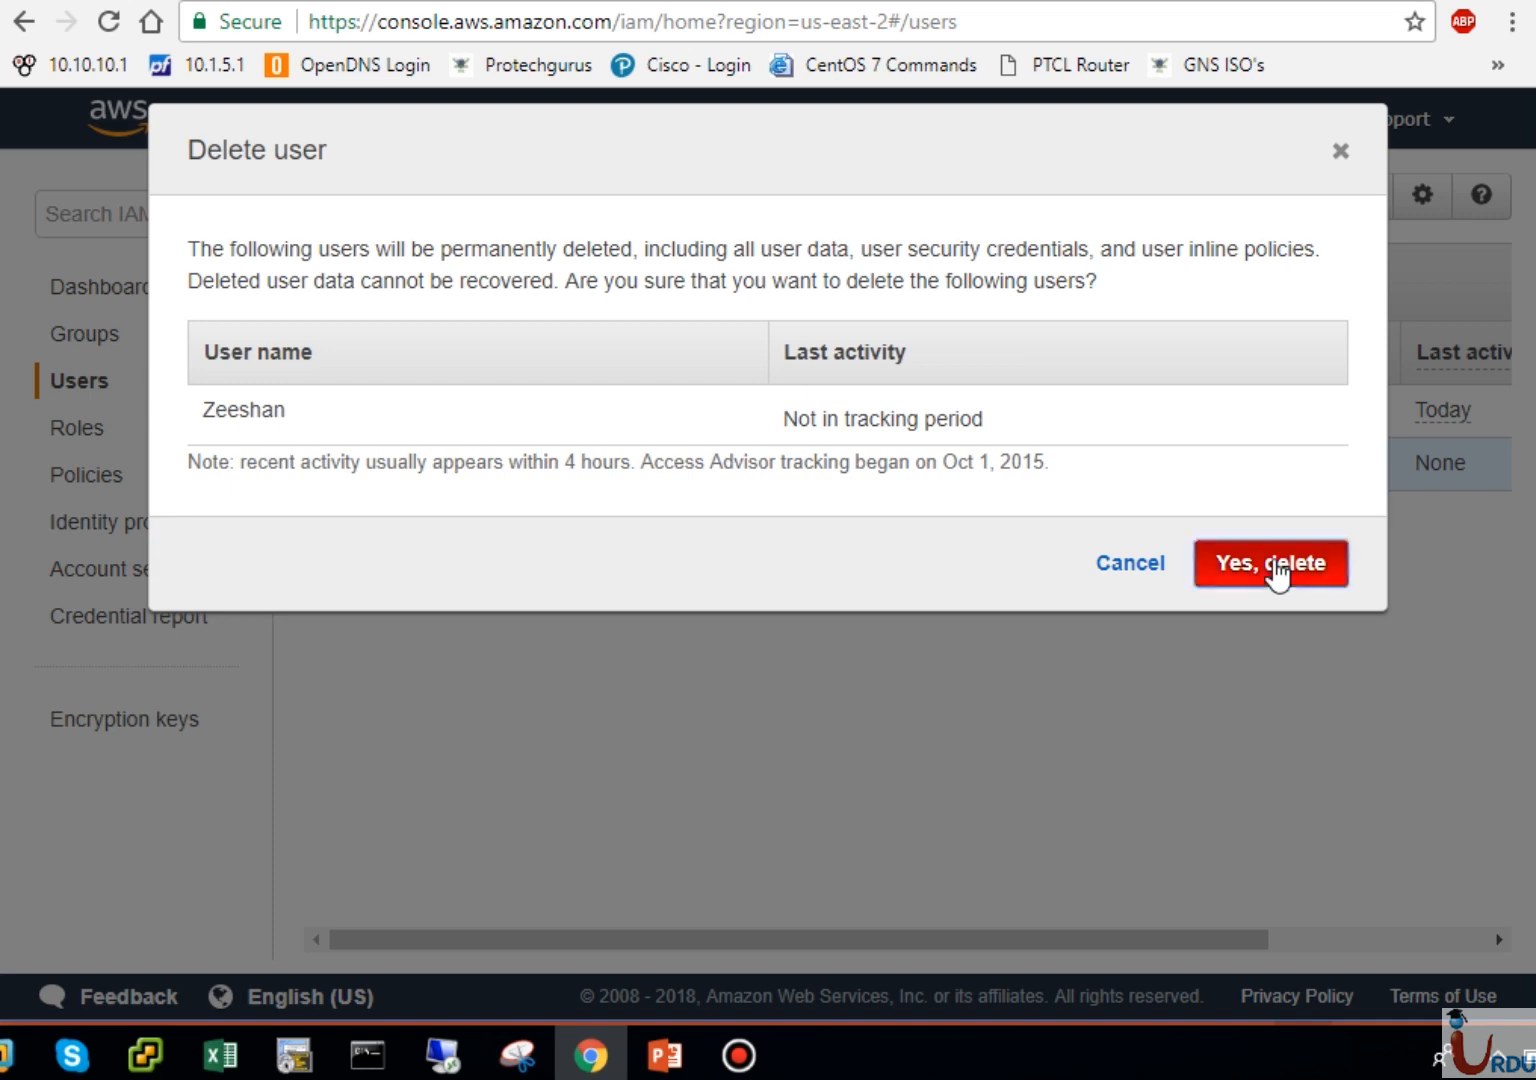
left_click(1277, 572)
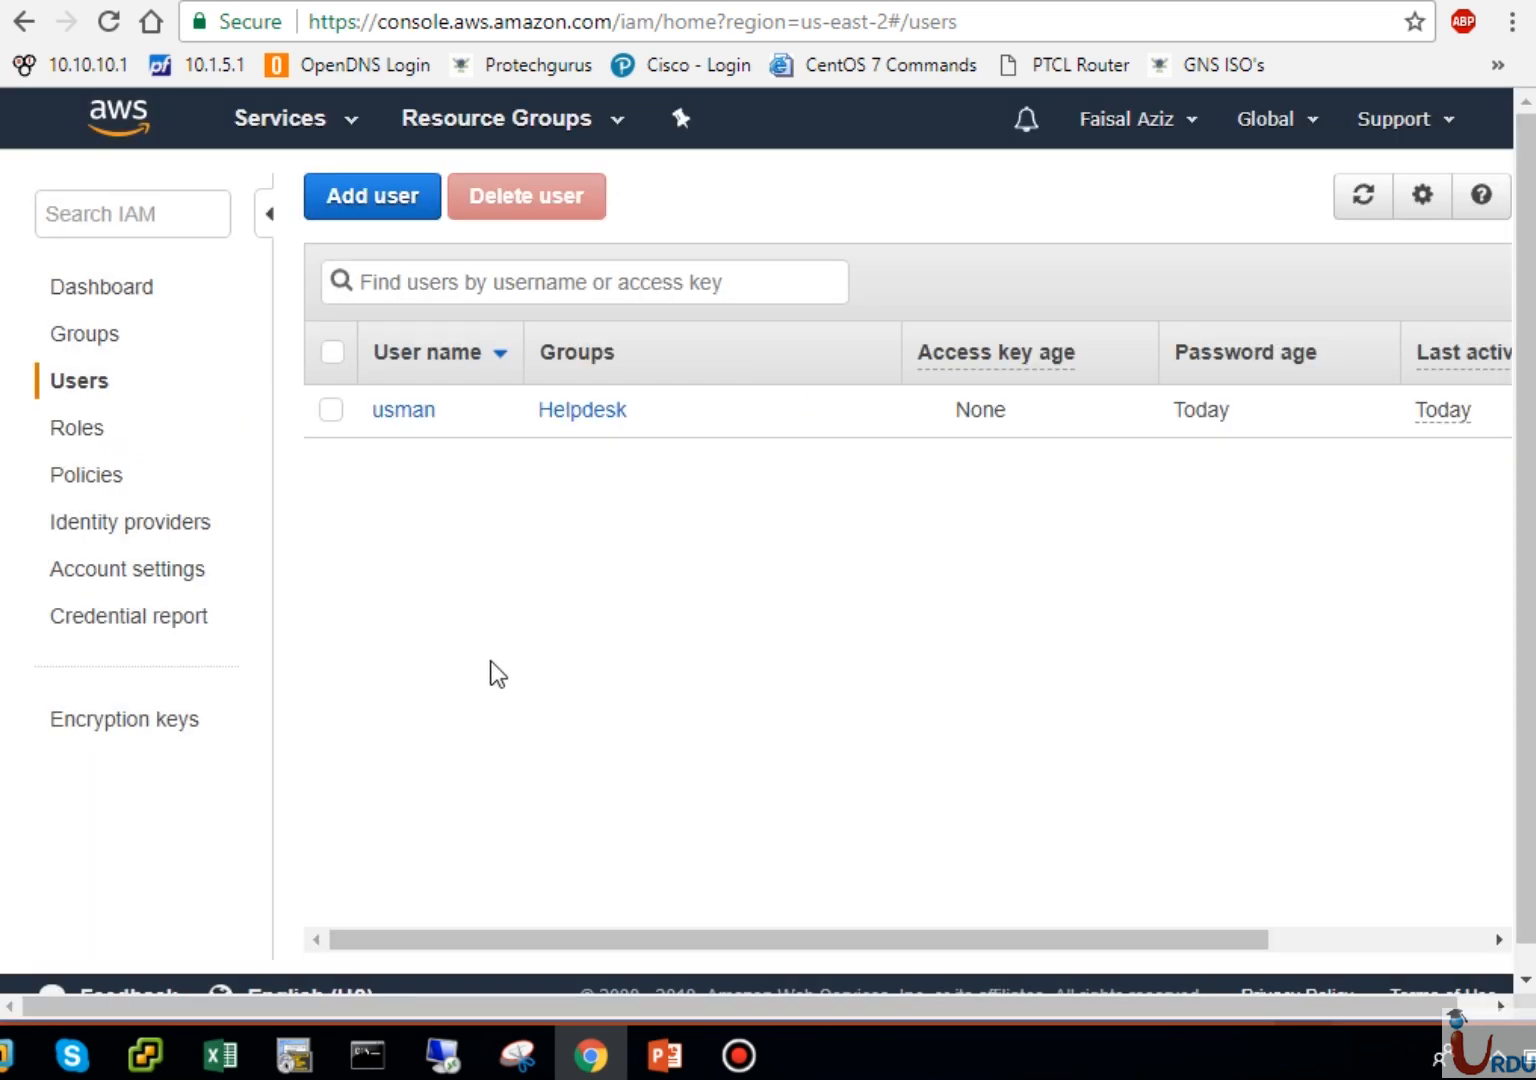
Step: Delete the remaining IAM user, the member of the Helpdesk group
left_click(332, 411)
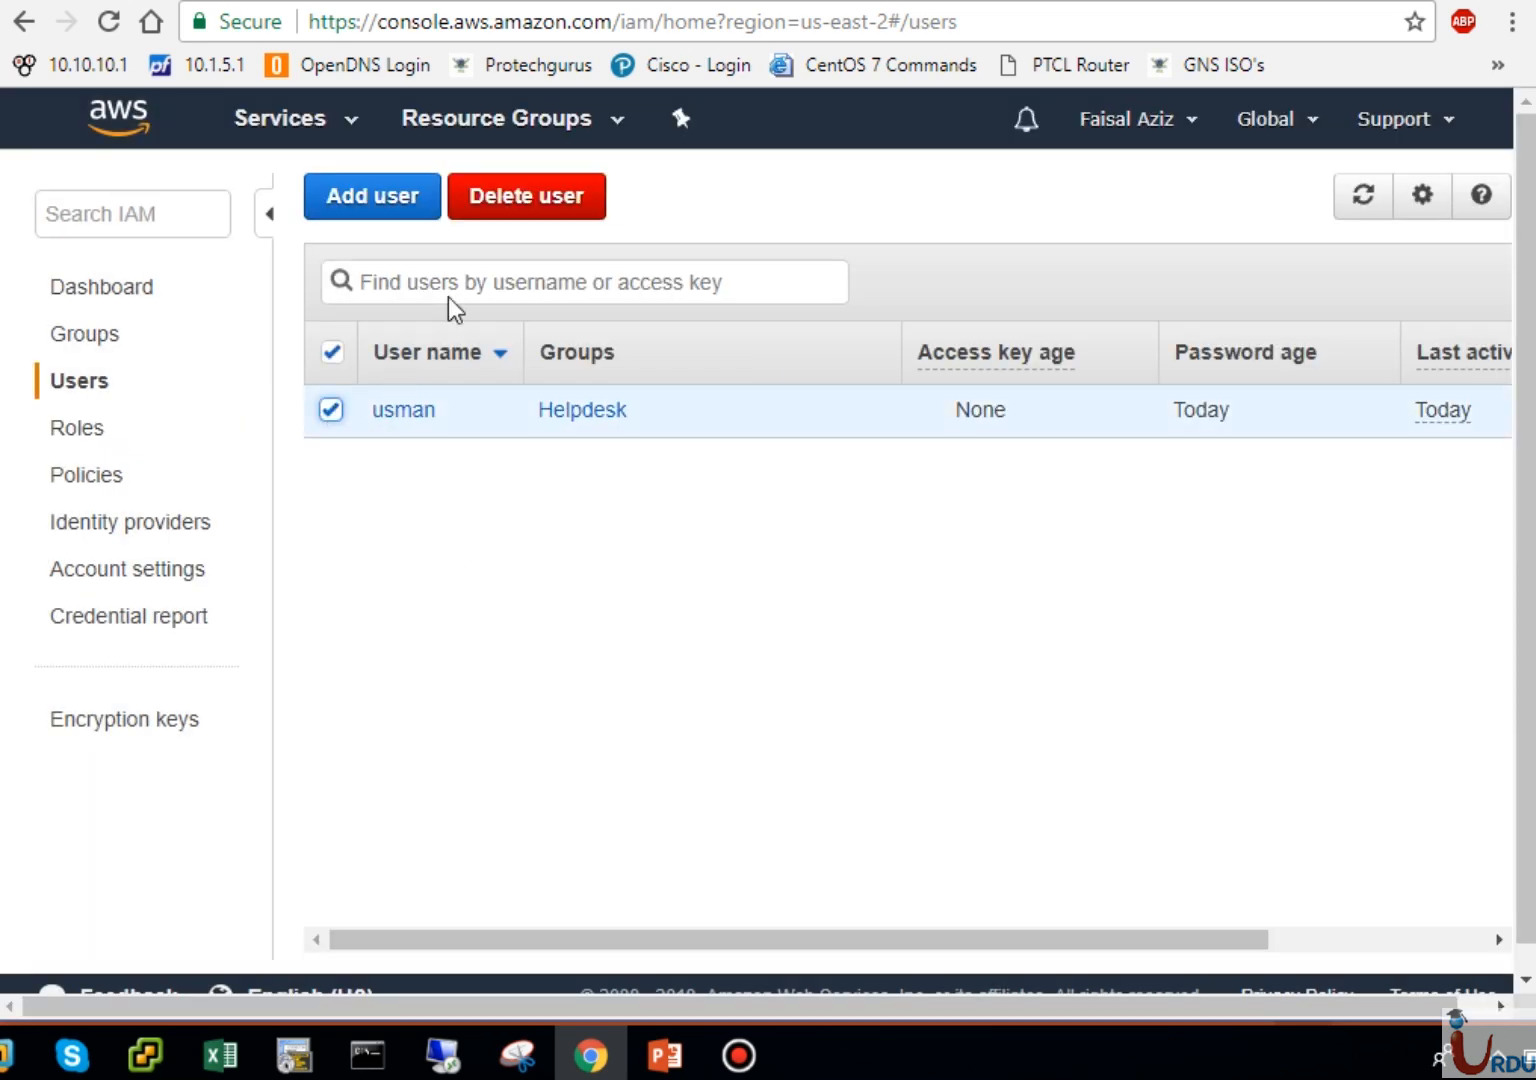
left_click(530, 205)
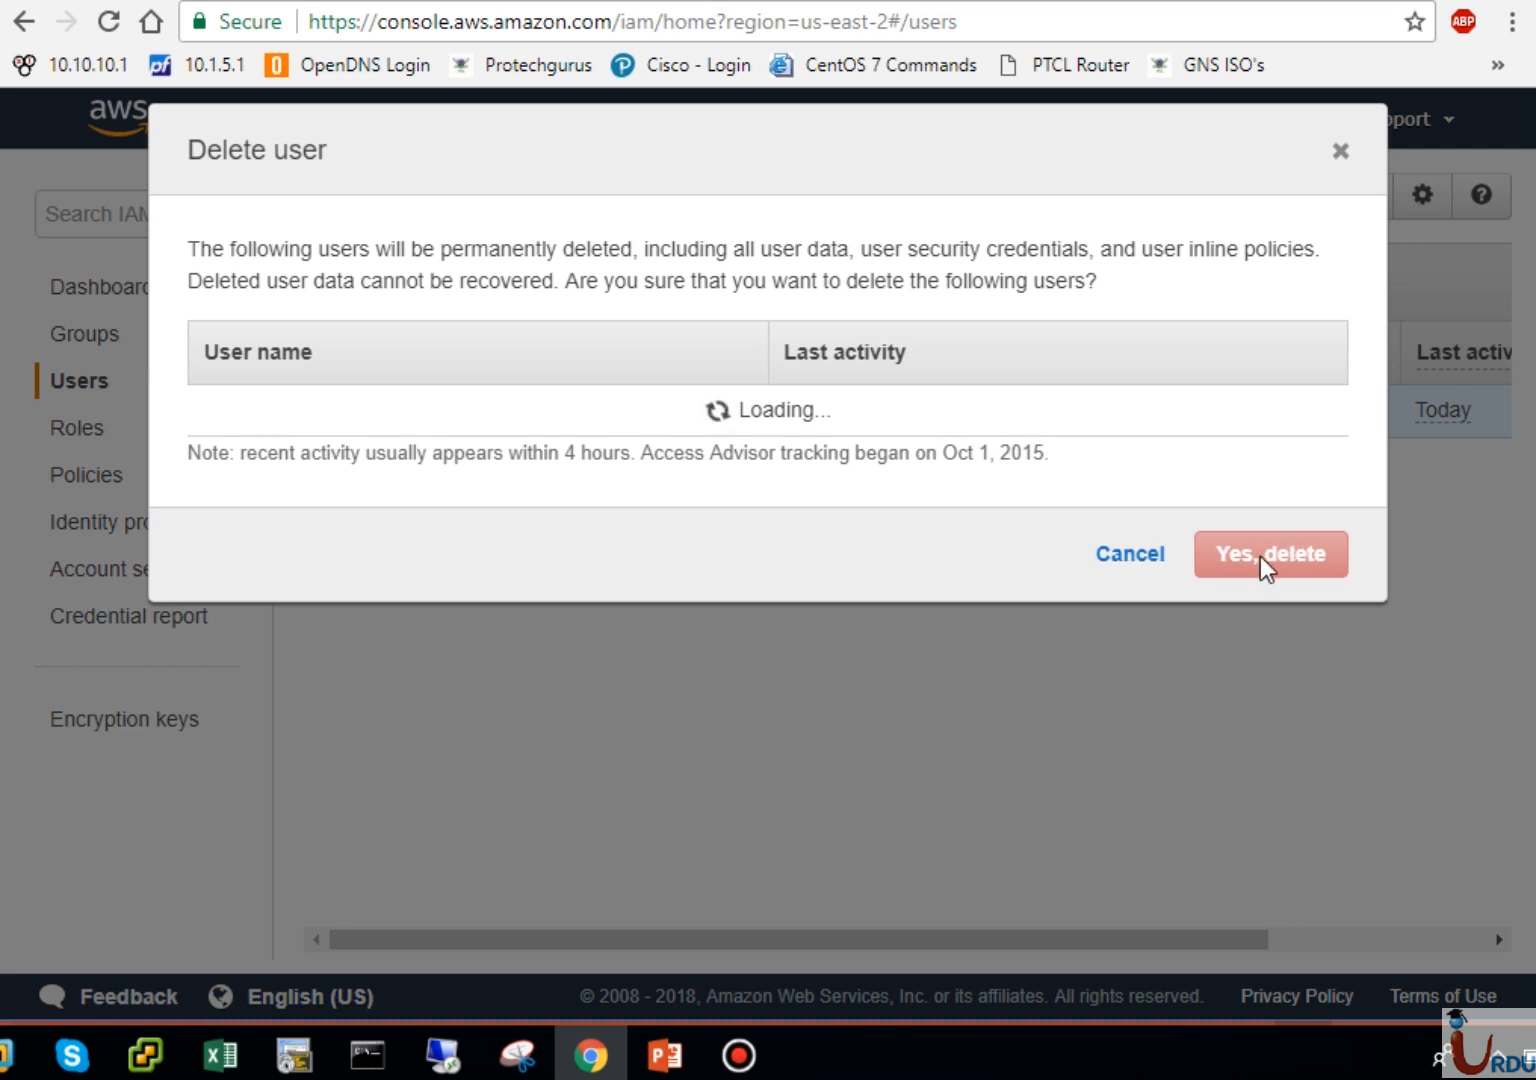
left_click(1263, 566)
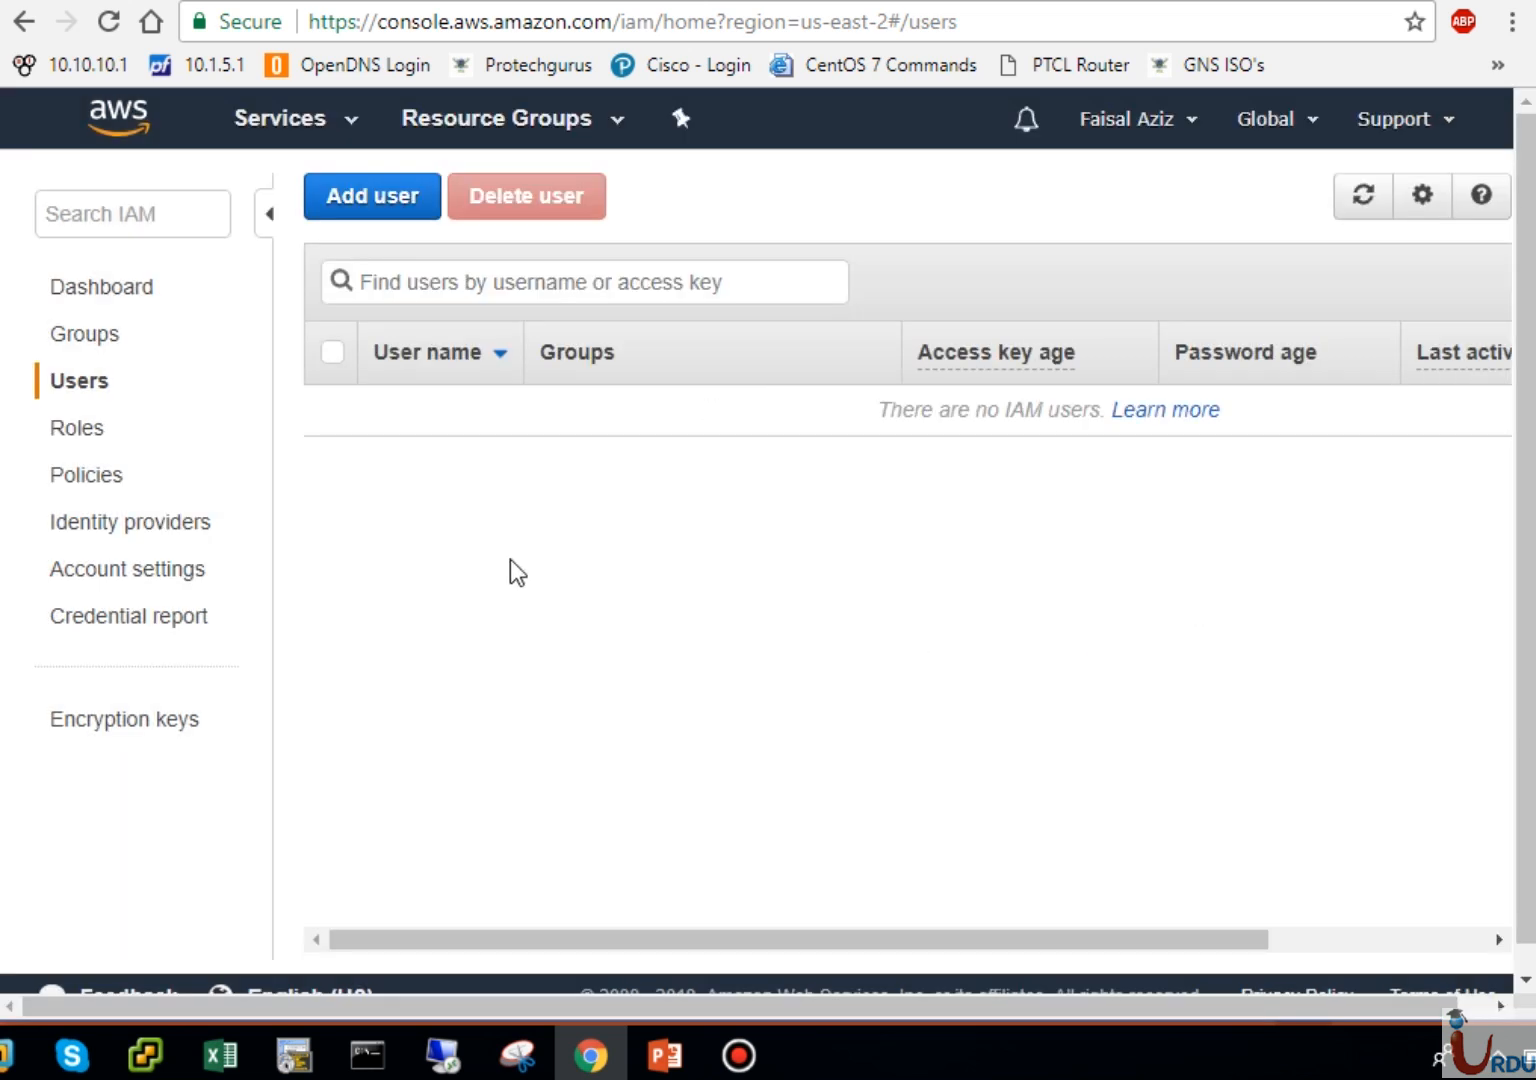
Step: Review the groups list and the dashboard, and delete the account alias used in the IAM users sign-in link
left_click(72, 331)
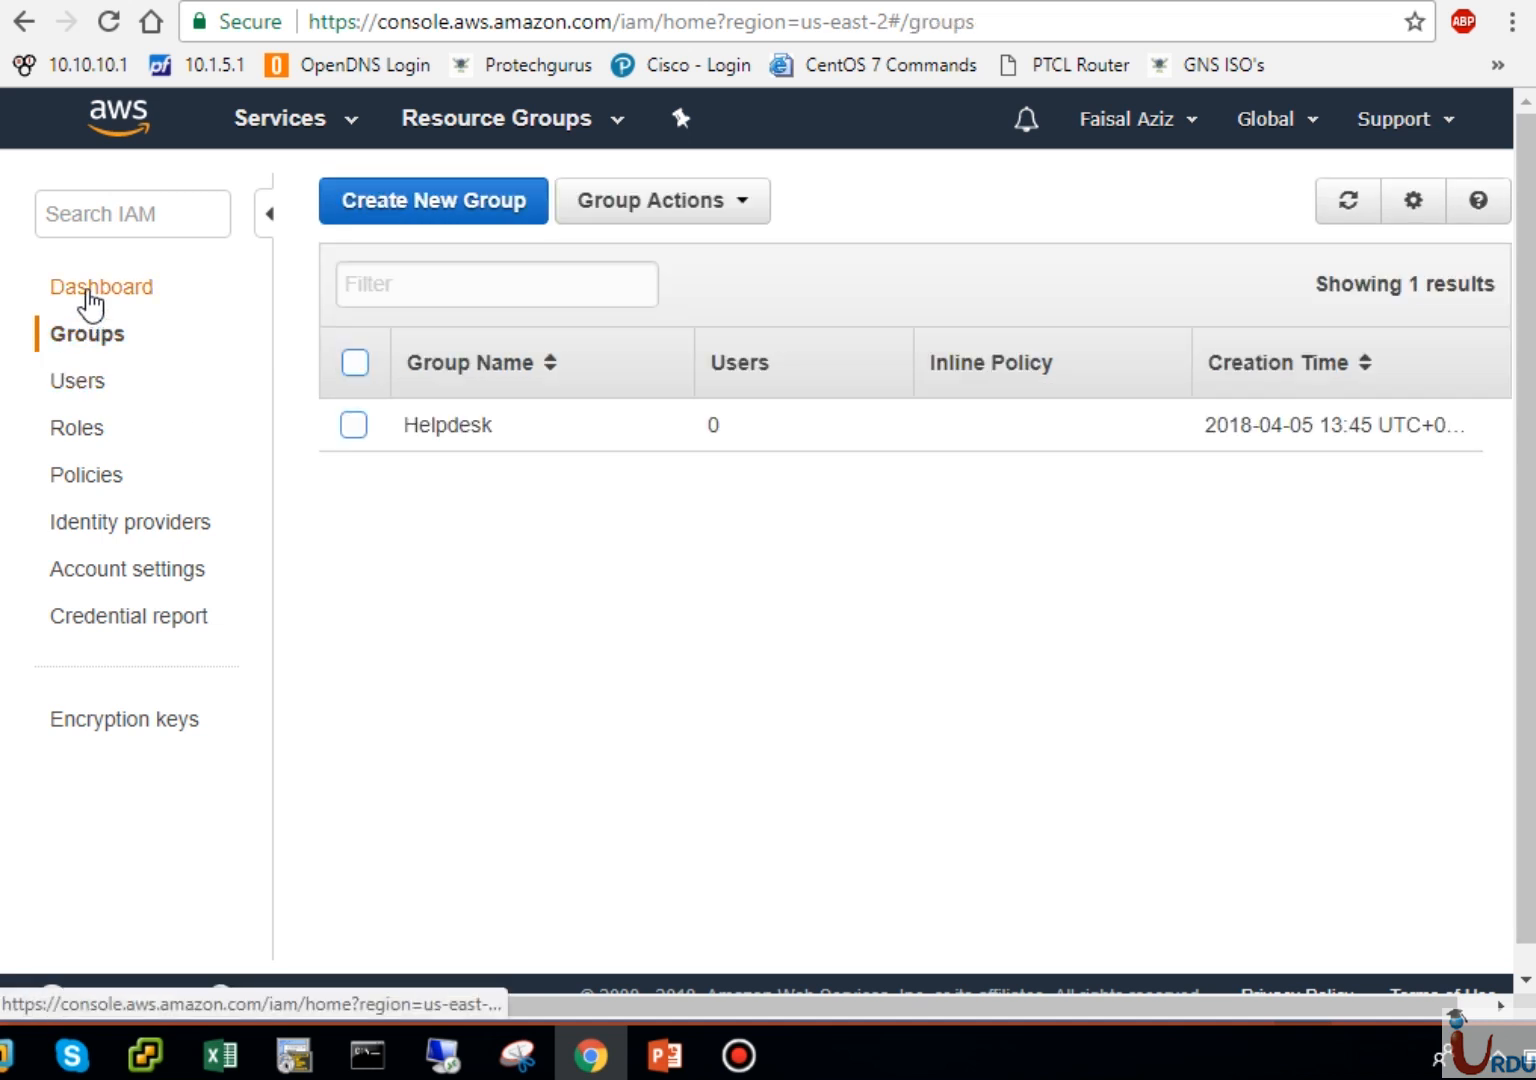
left_click(90, 292)
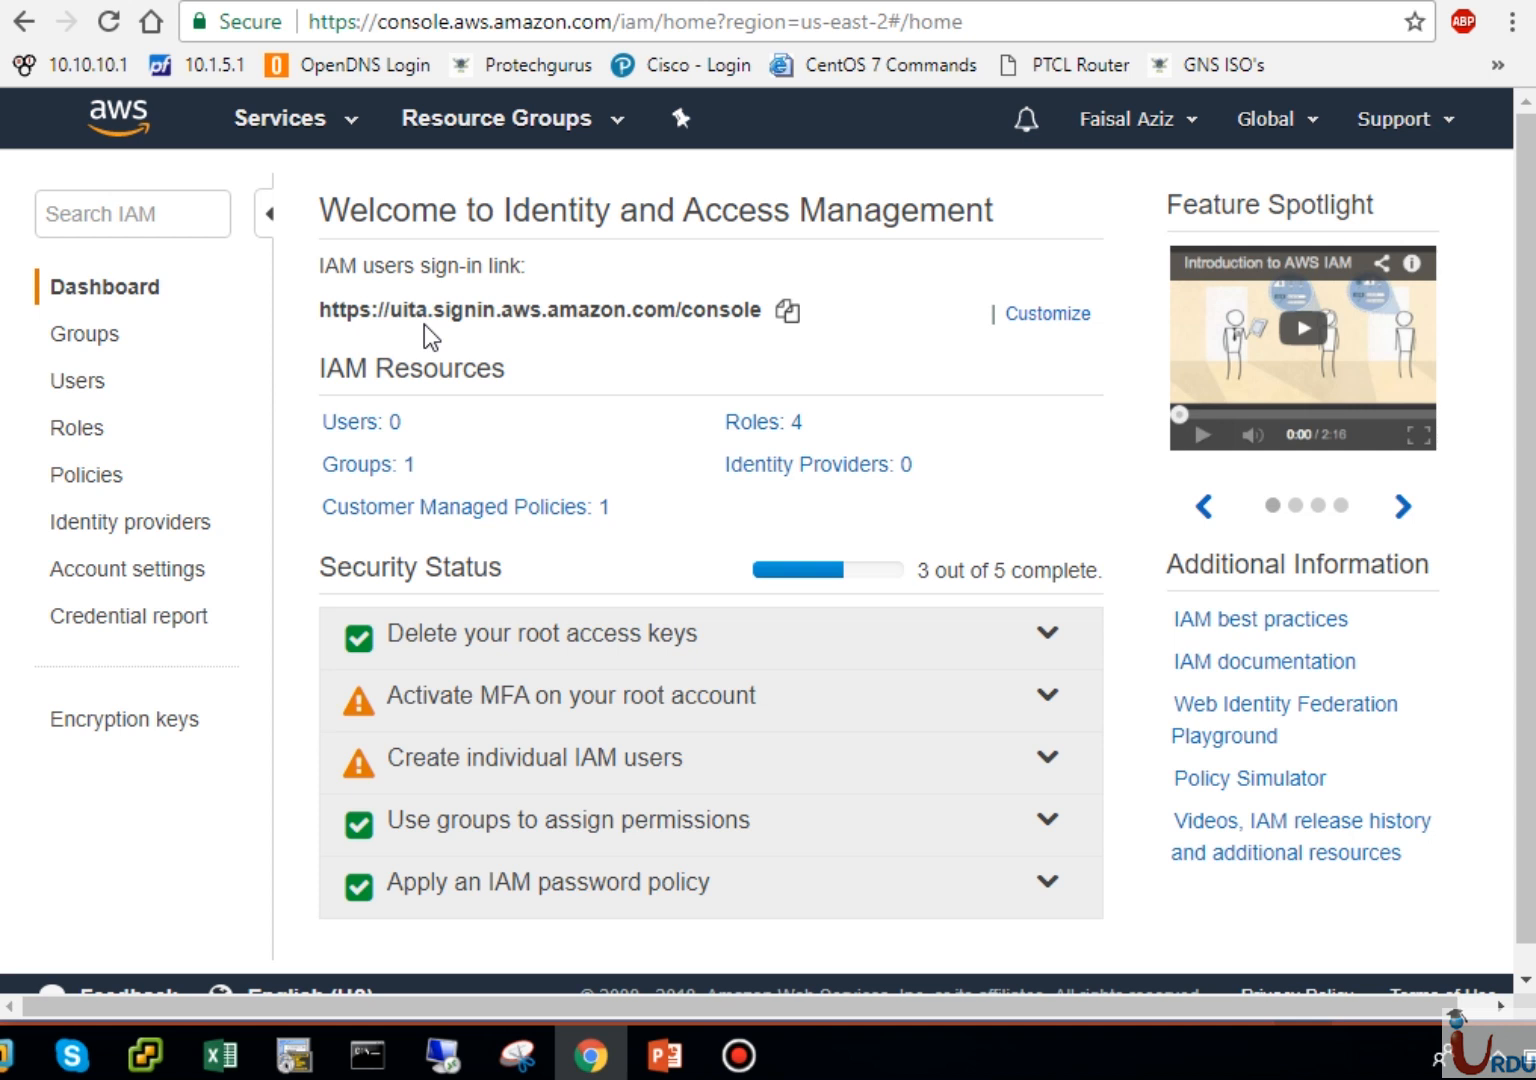
triple_click(323, 312)
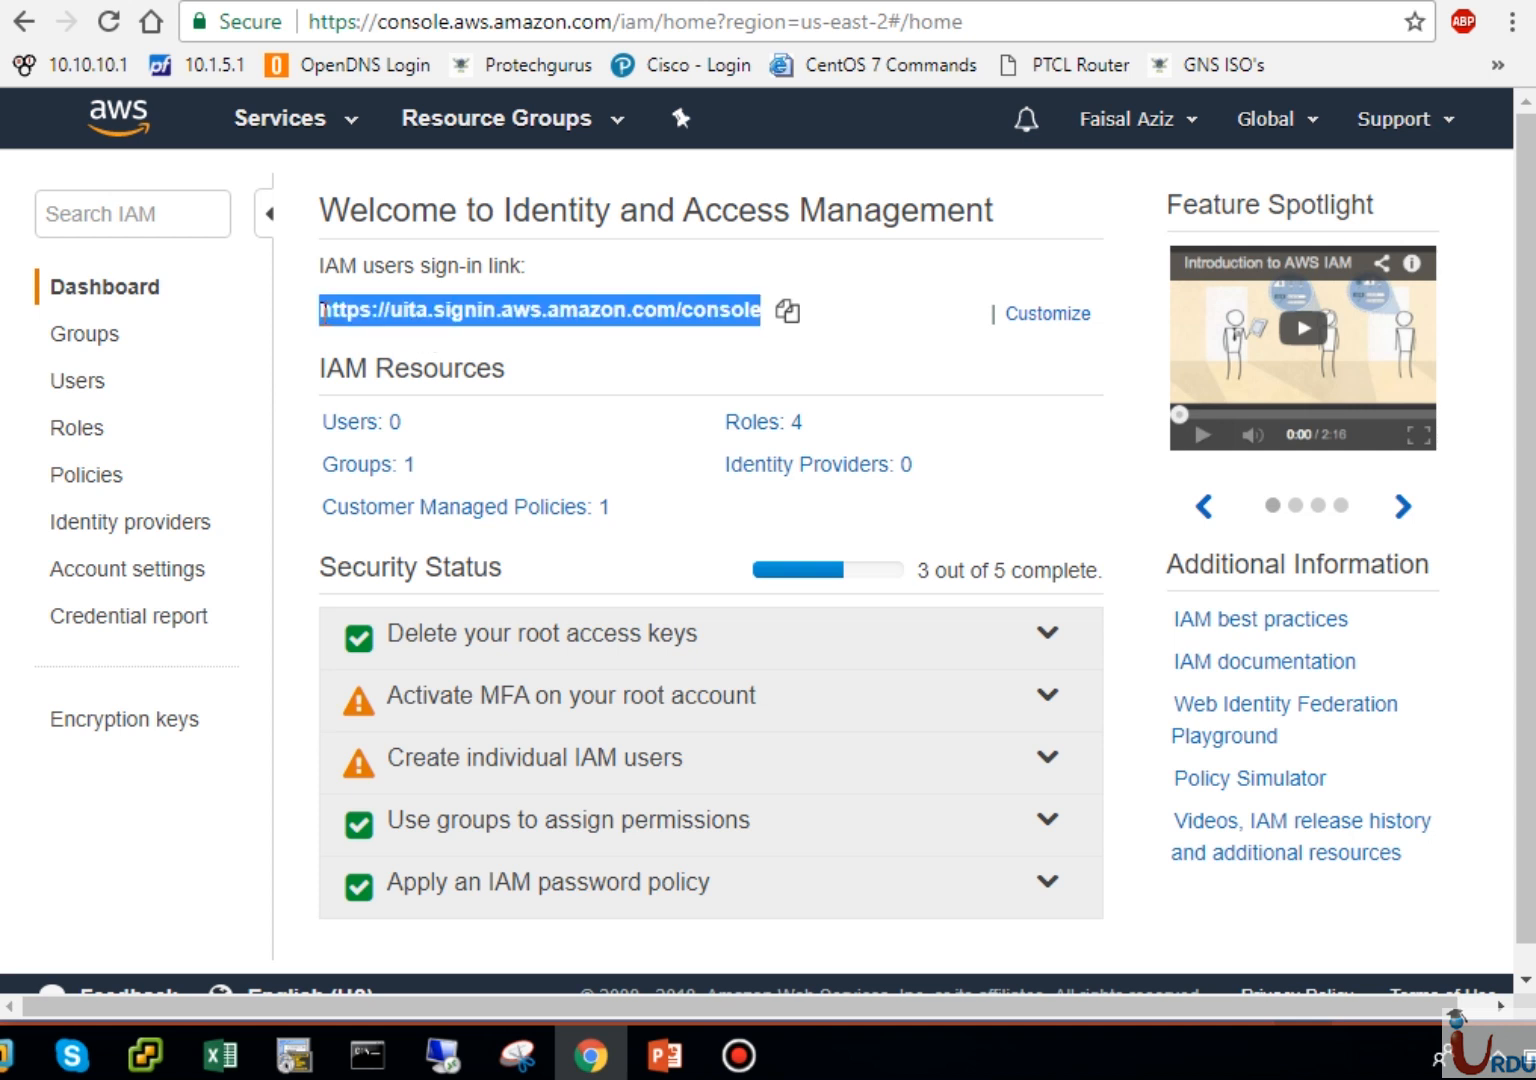
left_click_drag(323, 312, 608, 278)
left_click(549, 297)
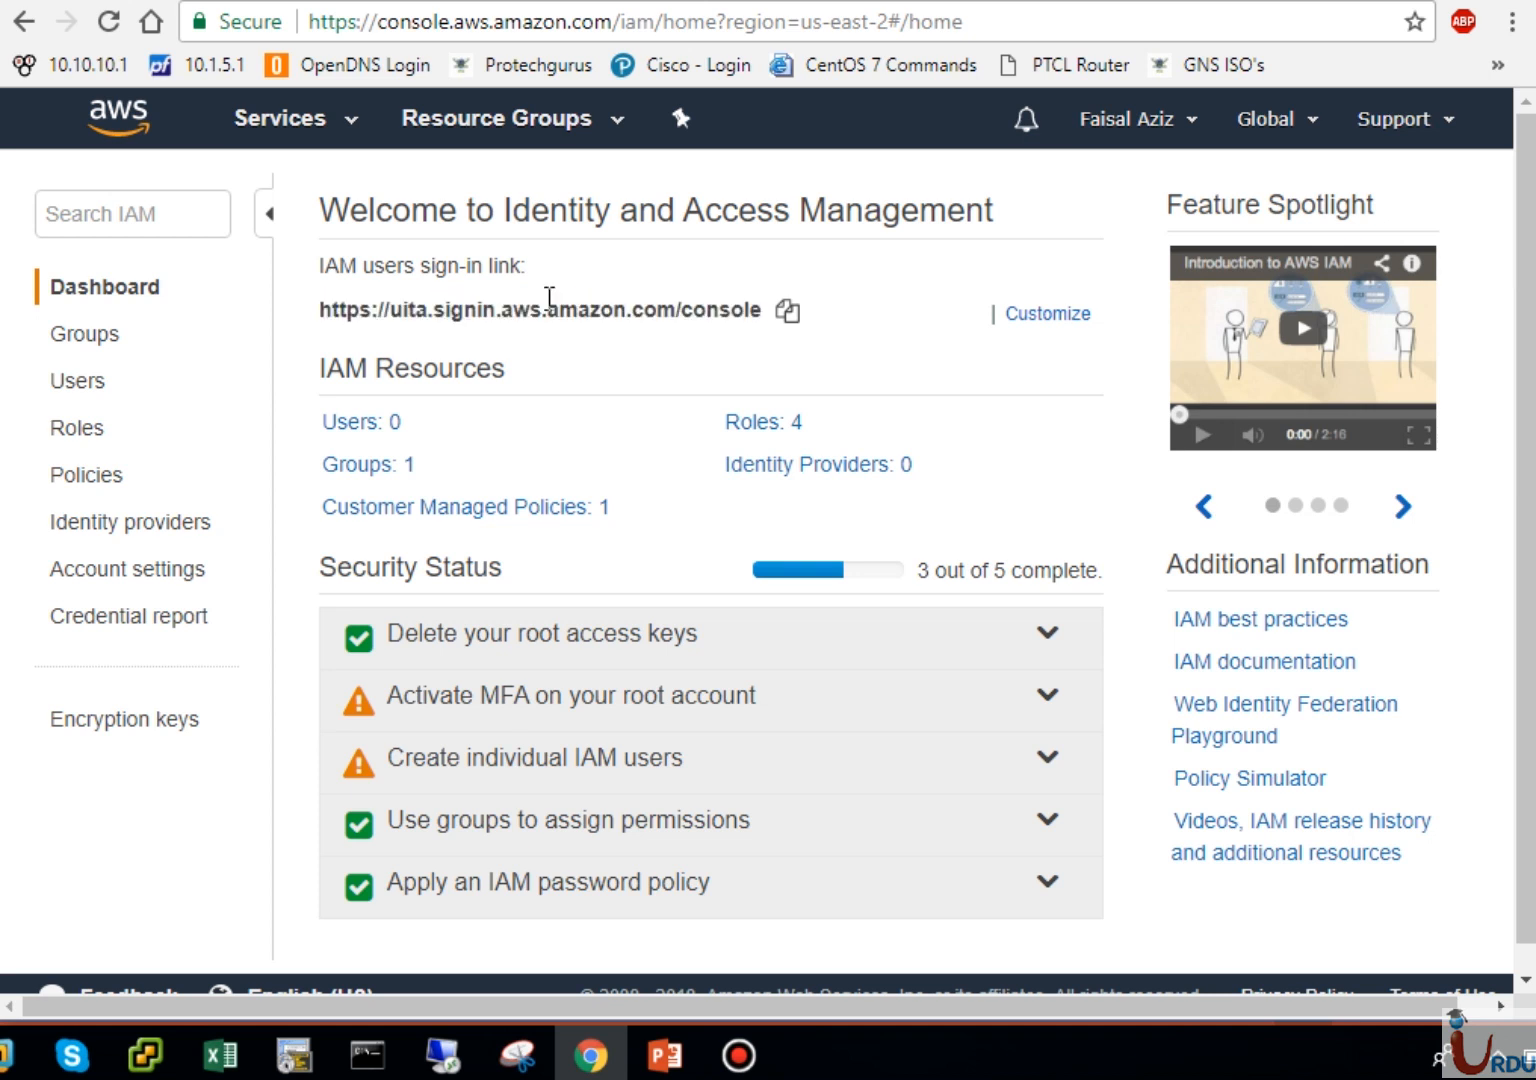
triple_click(420, 312)
left_click(420, 312)
left_click(1079, 314)
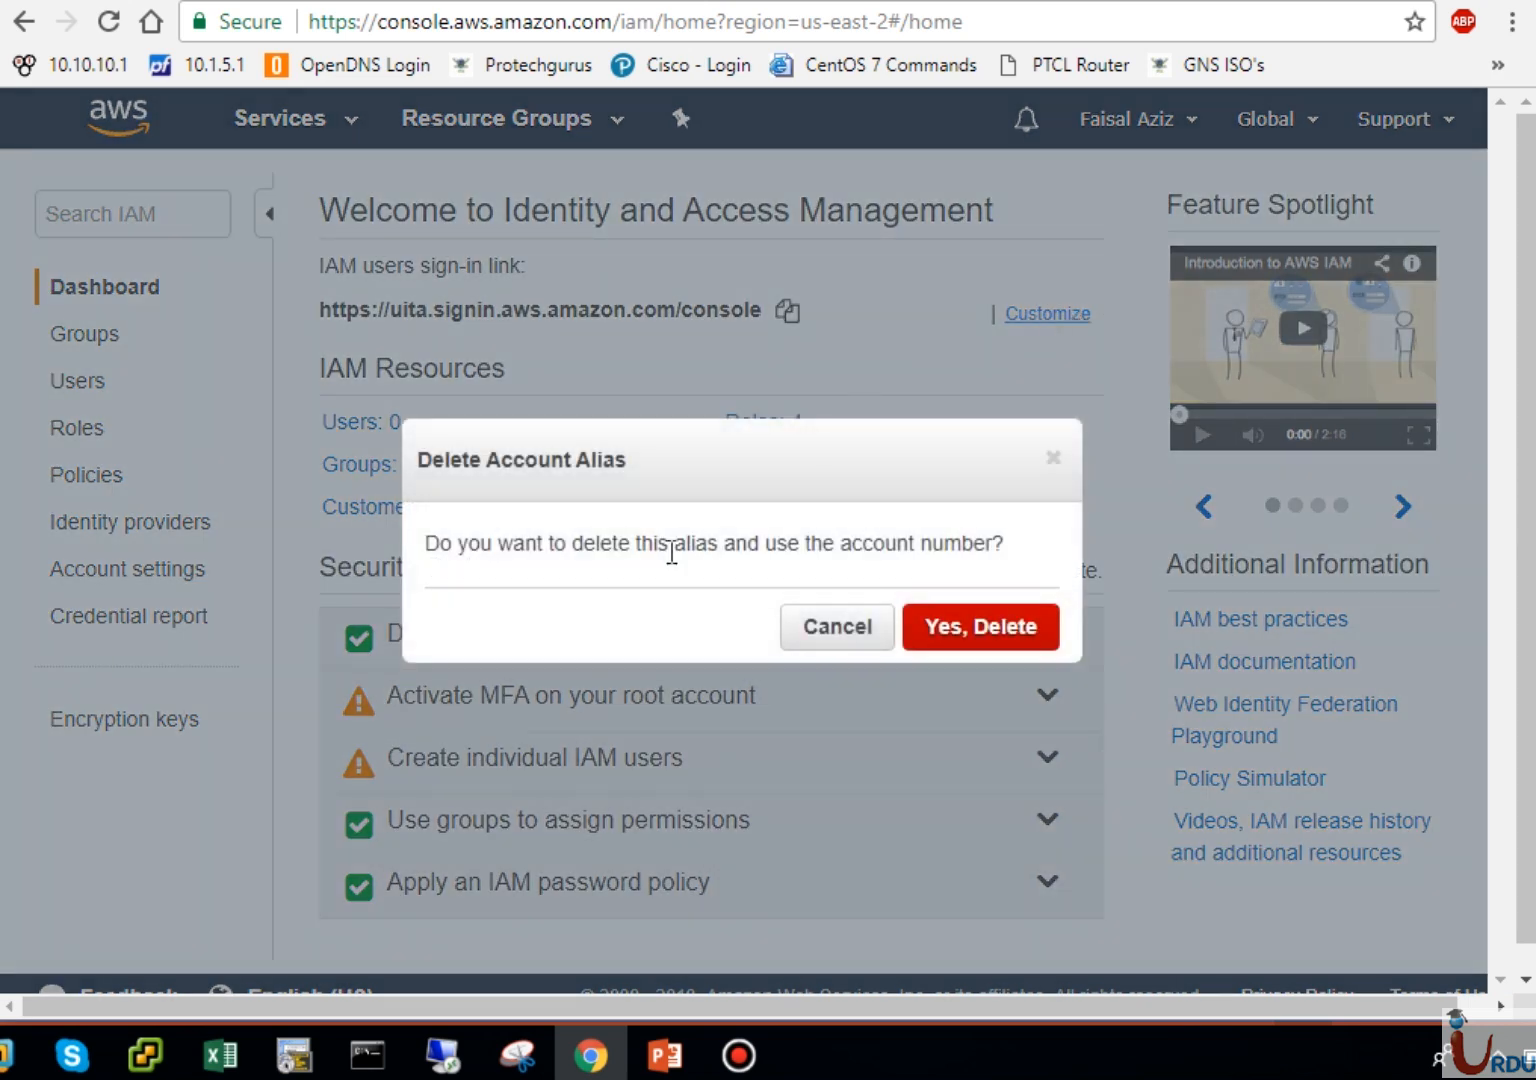
left_click(941, 630)
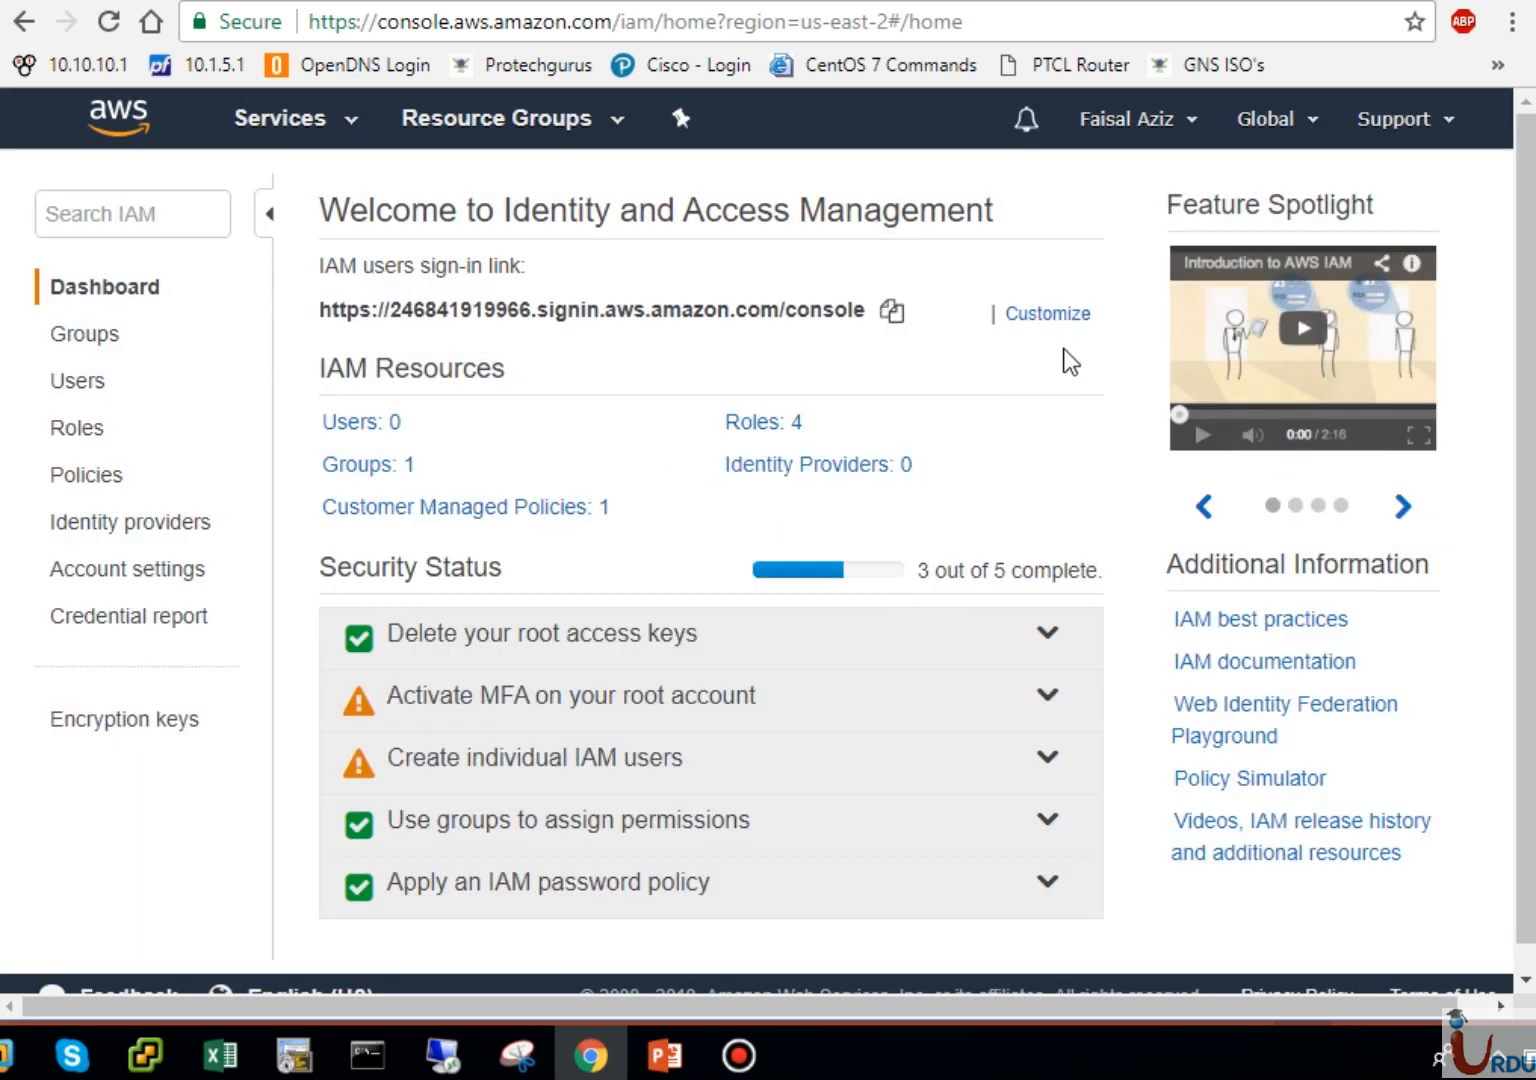
Step: View the form for creating an account alias, cancel it without entering one, and look over the dashboard
left_click(1066, 318)
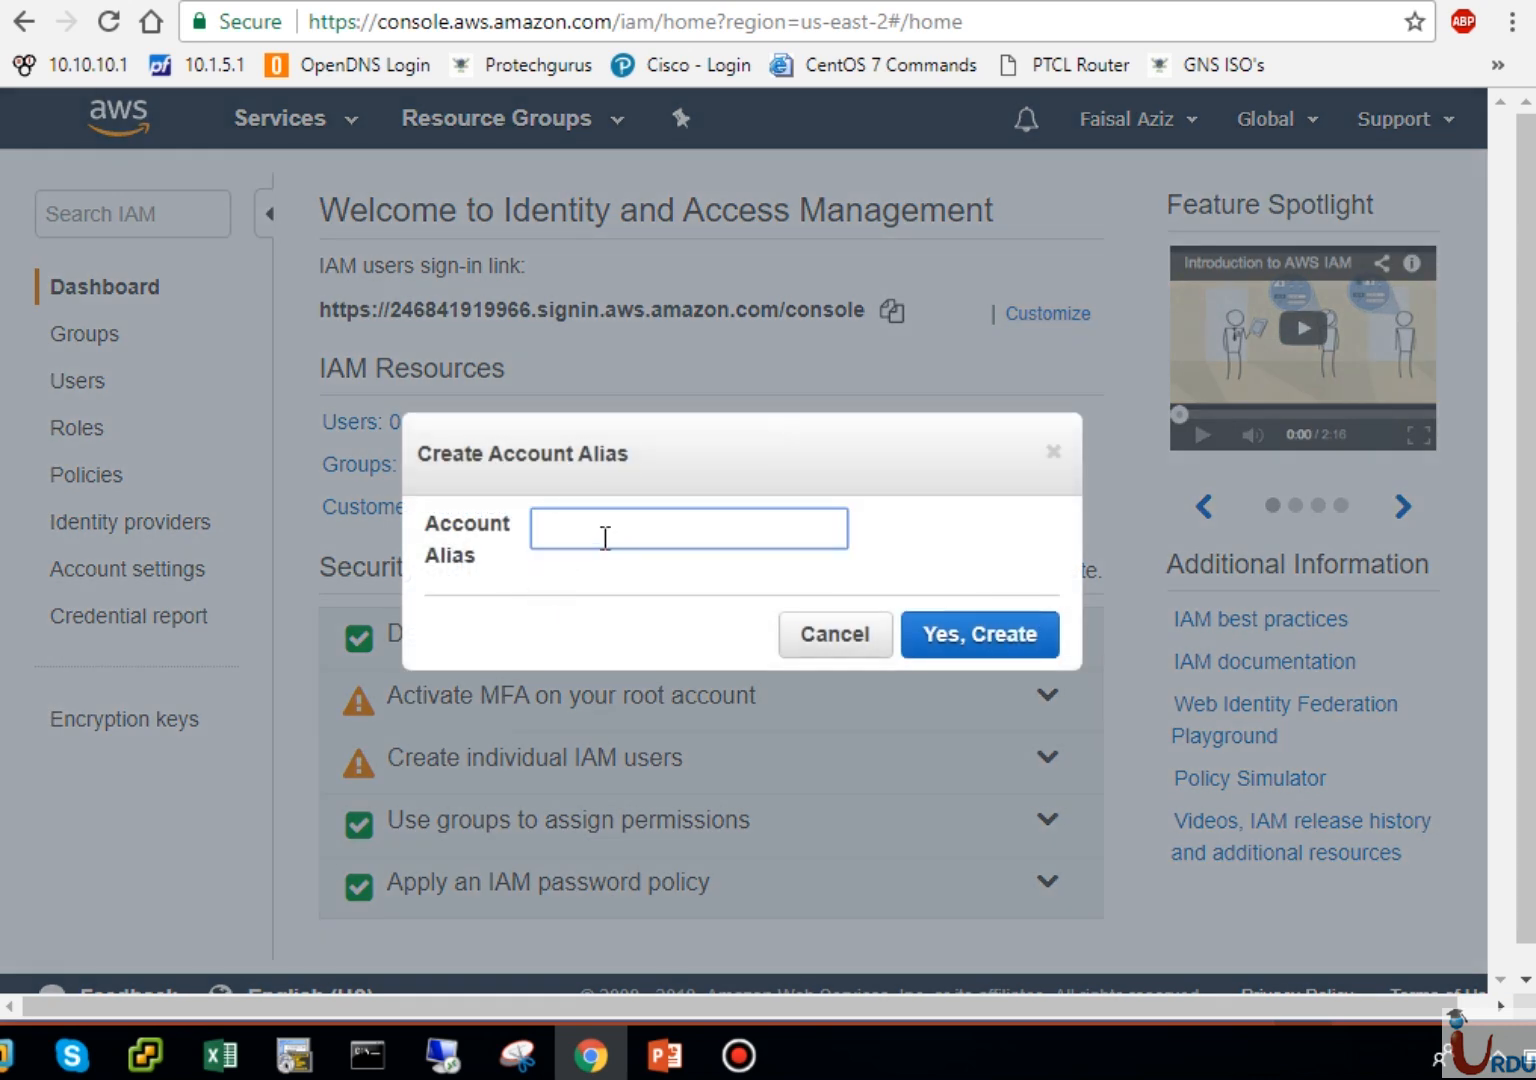
left_click(846, 640)
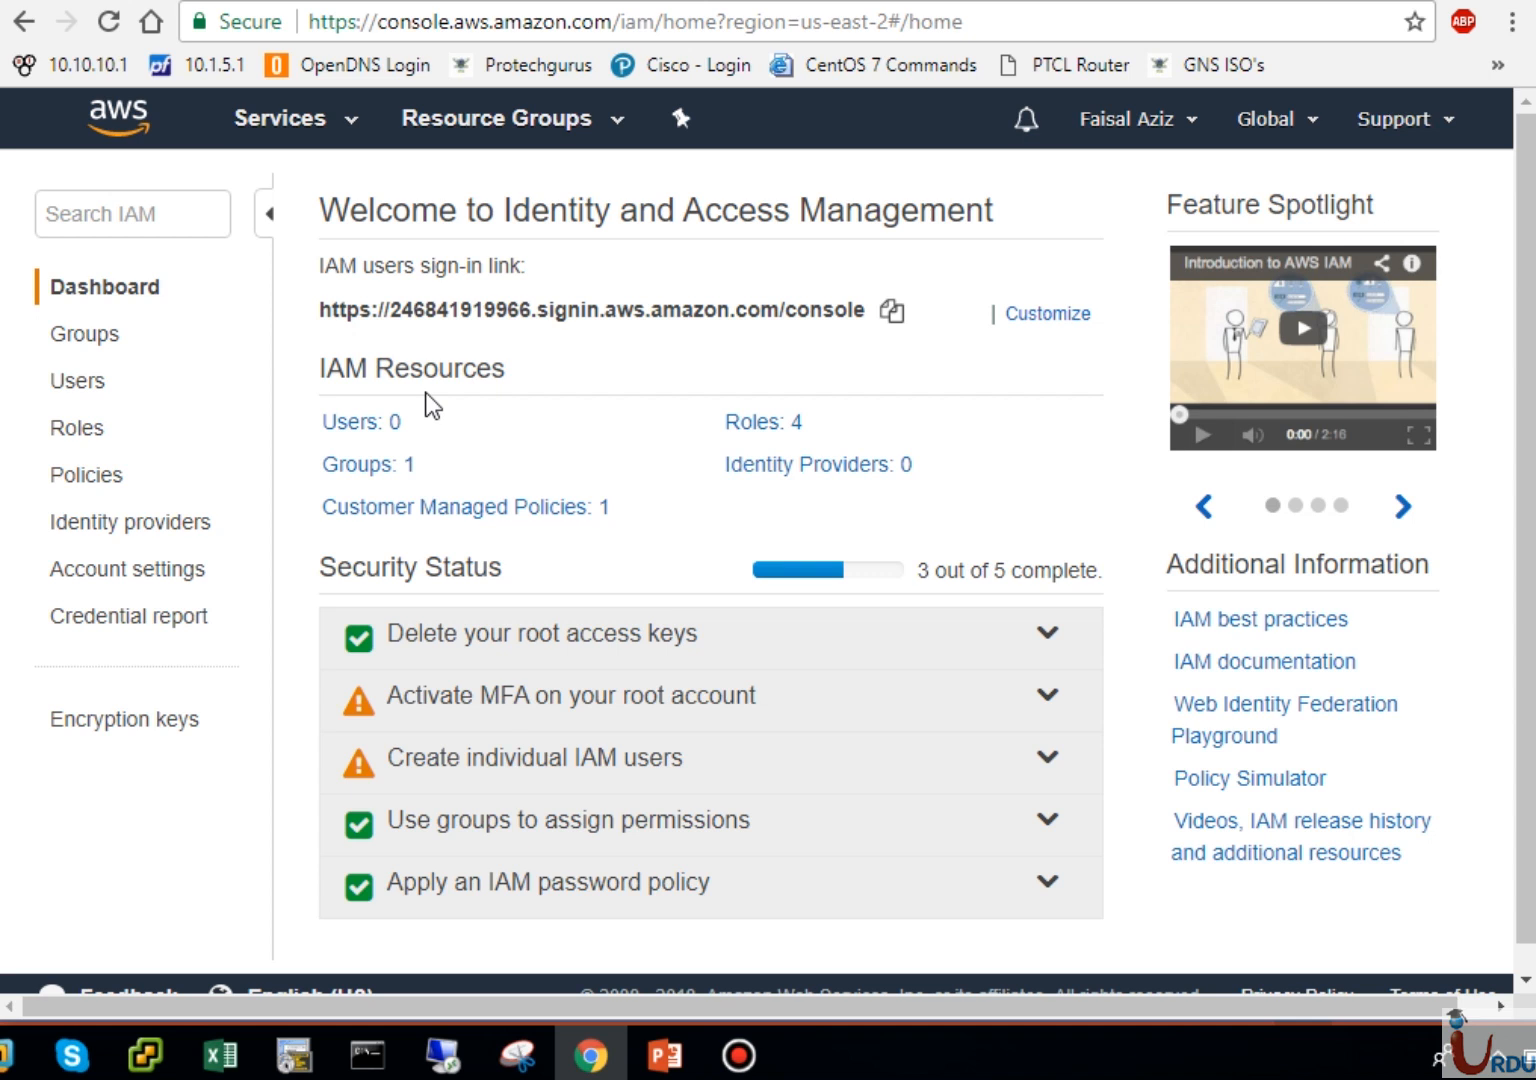
left_click(1527, 980)
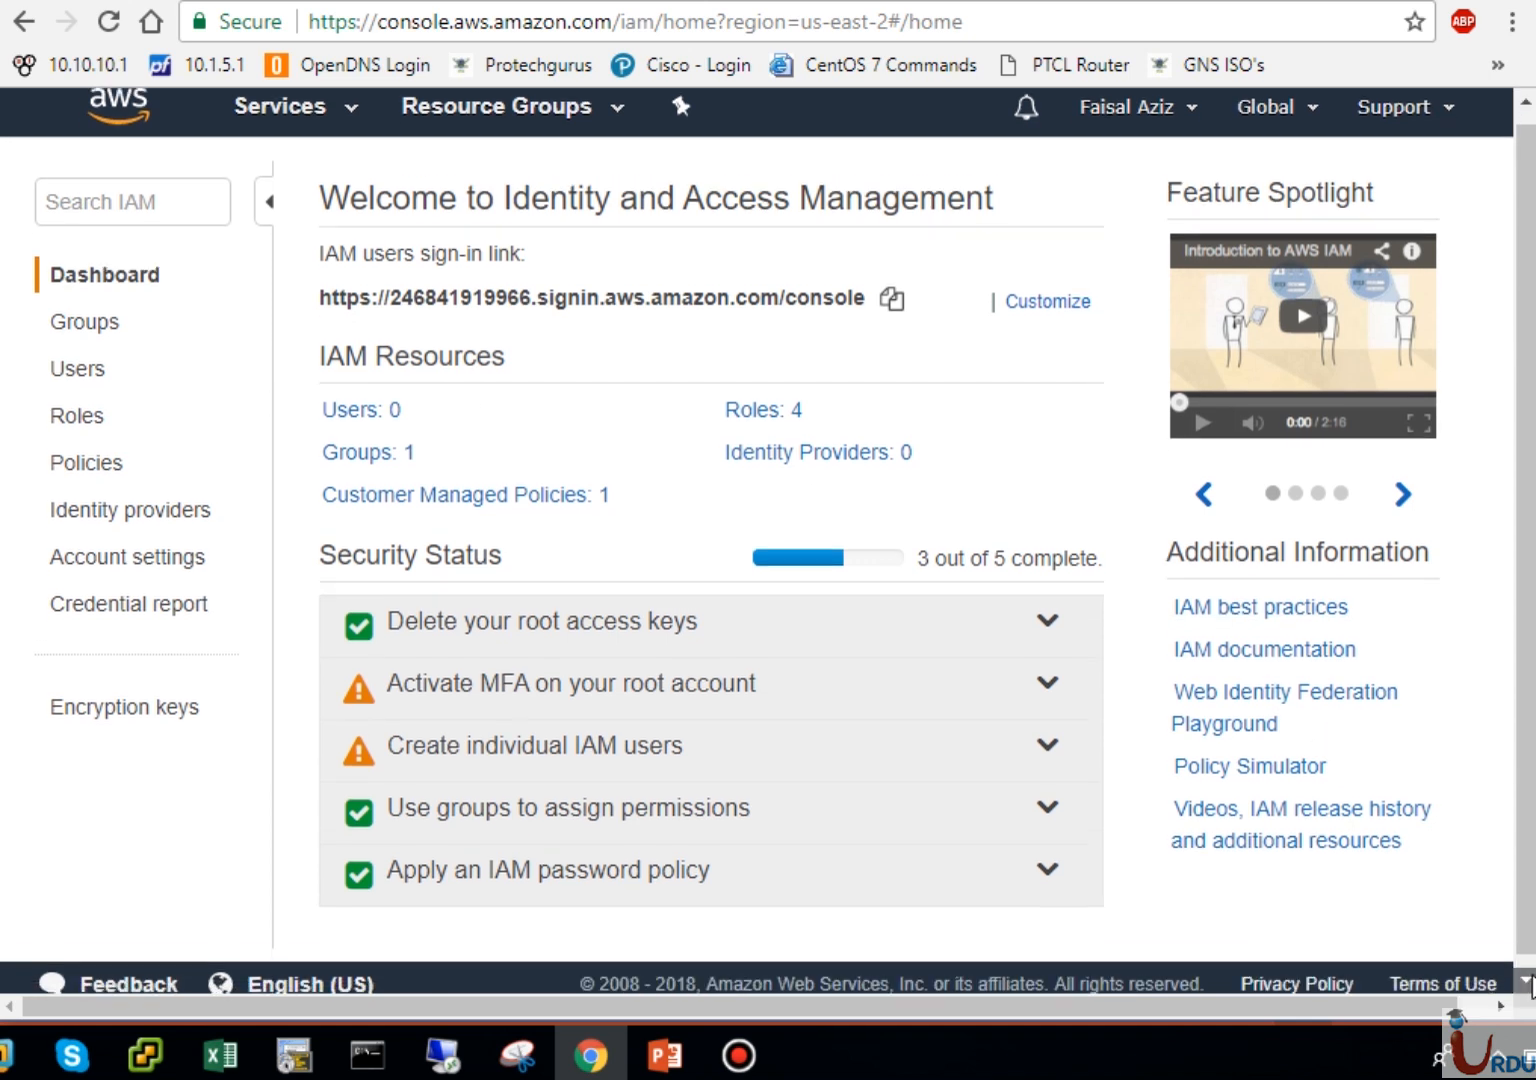
left_click_drag(1527, 920, 1525, 782)
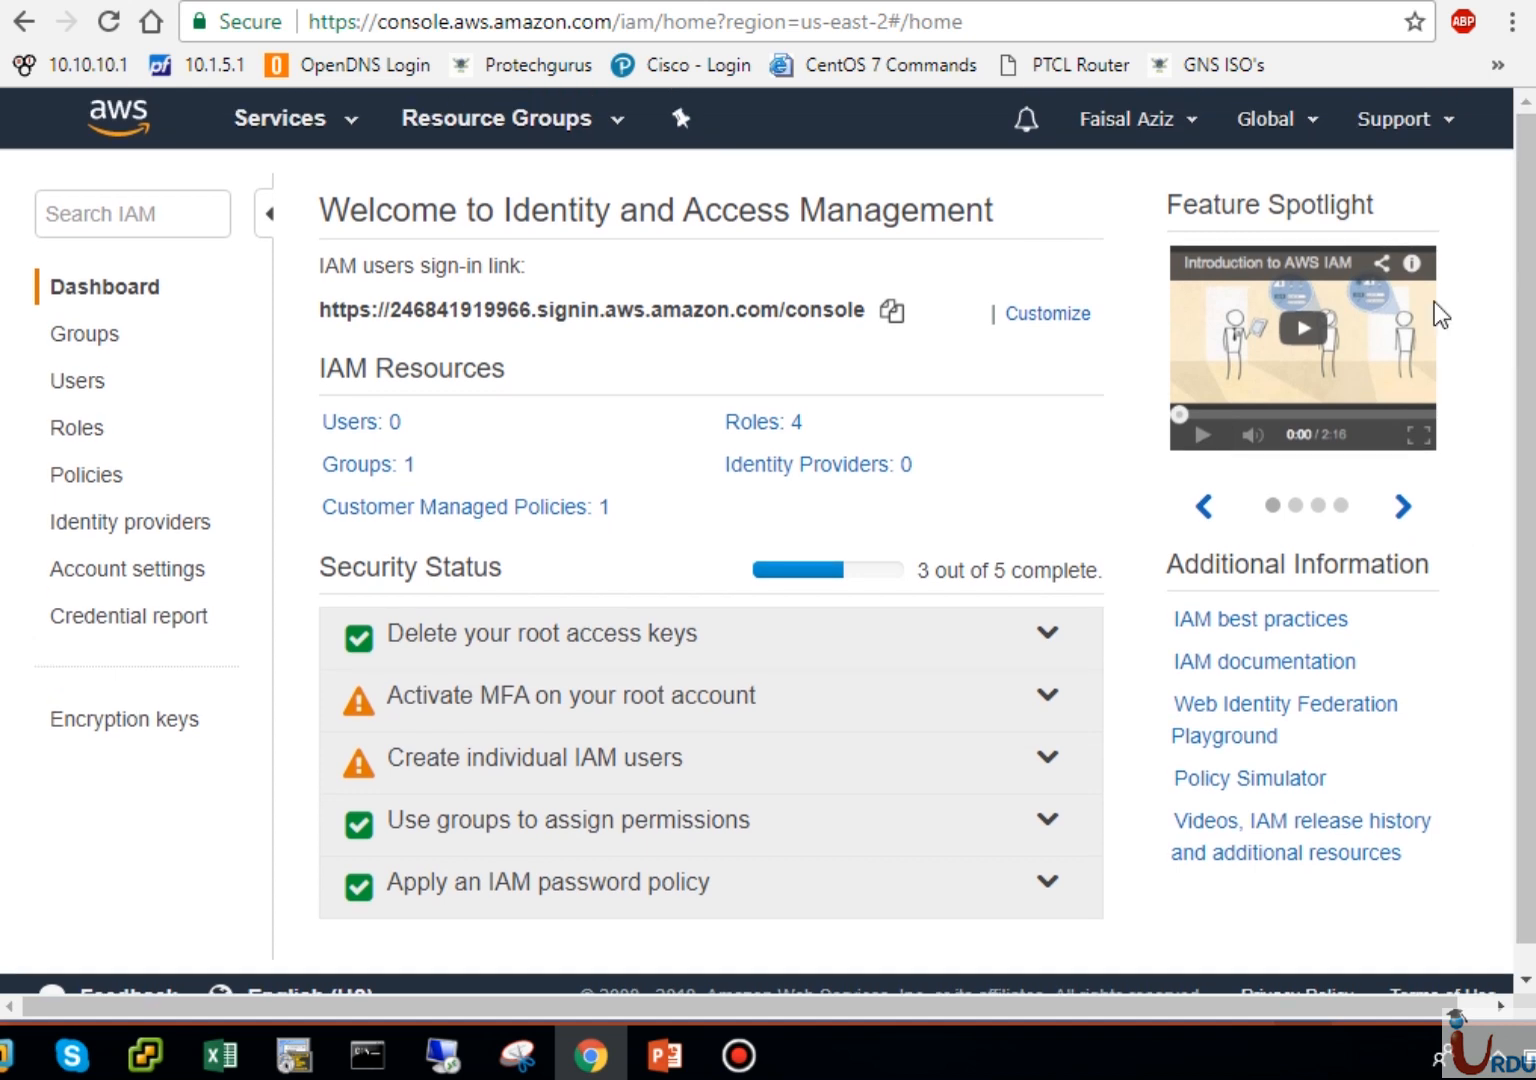